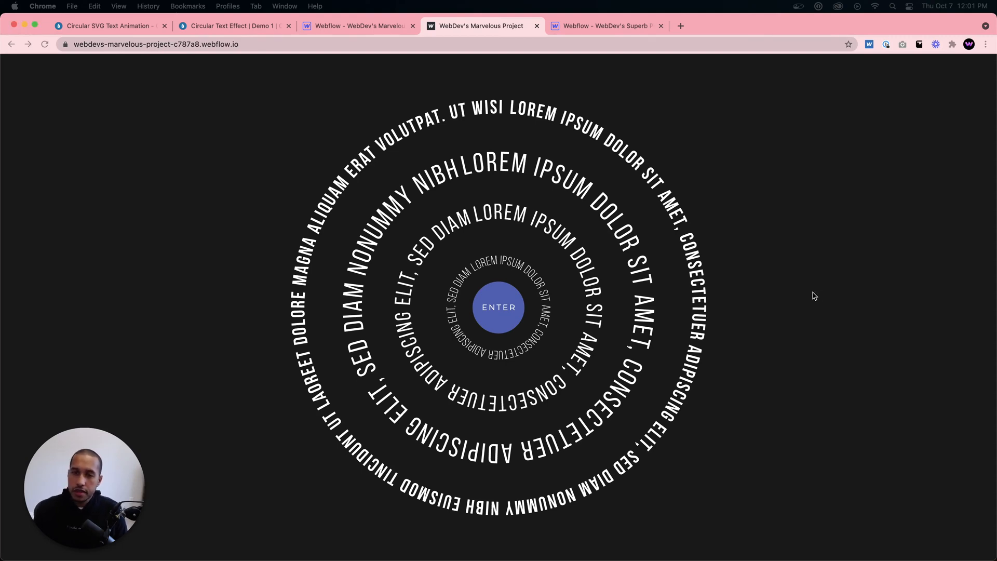
# - Preview the published circular text intro by entering the site, reloading the page, and entering again
pyautogui.click(808, 323)
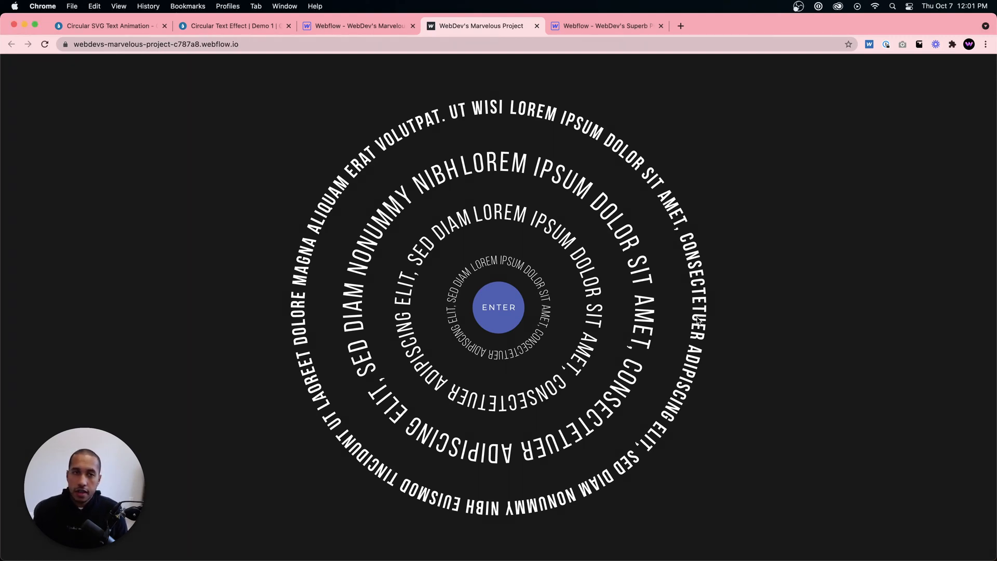
pyautogui.click(487, 313)
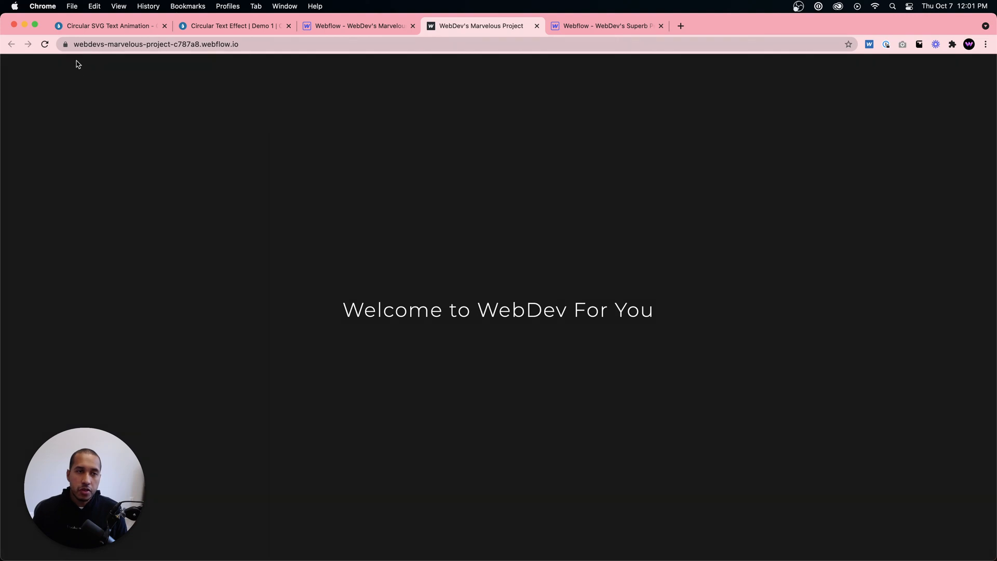
pyautogui.click(46, 44)
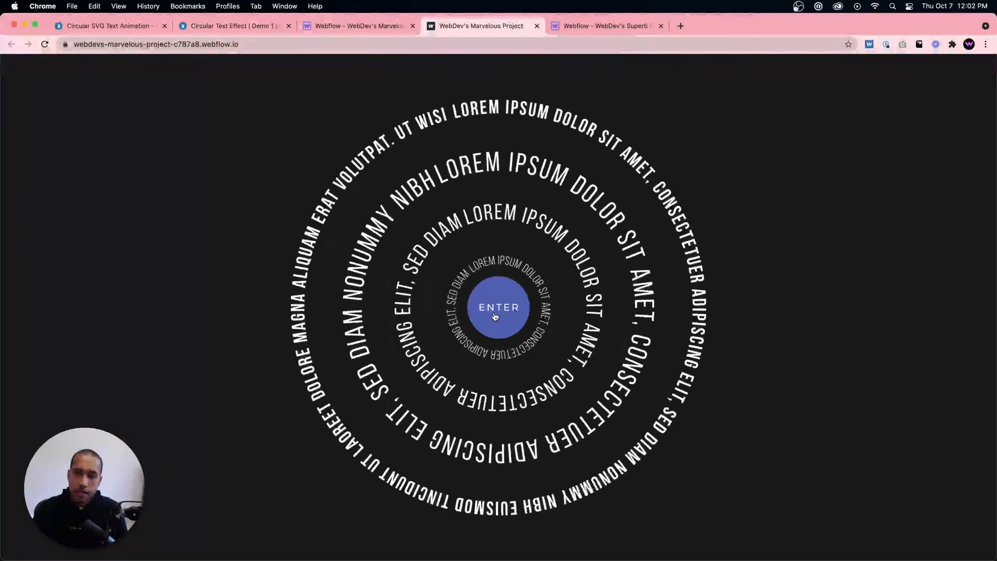
pyautogui.click(495, 317)
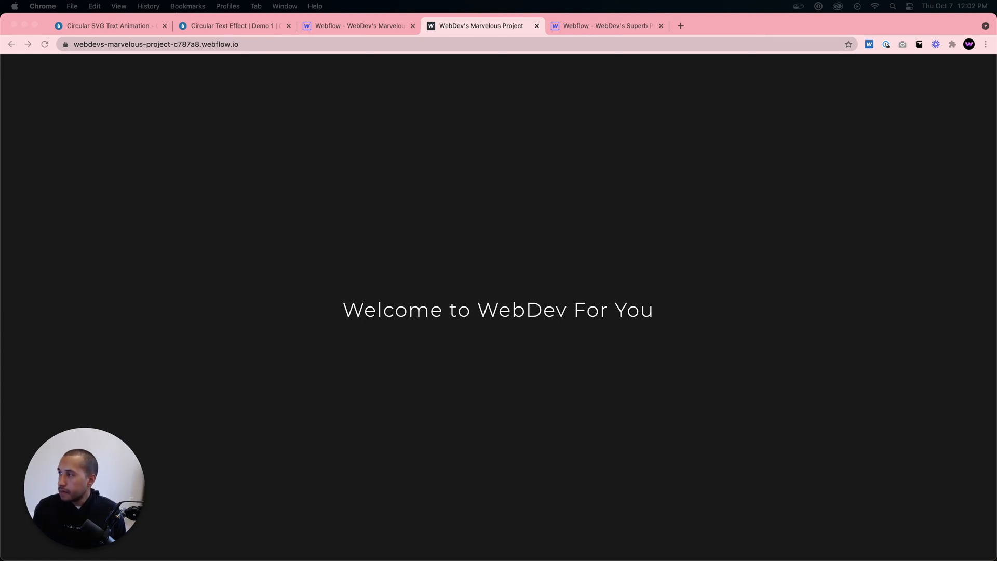
# - Move the Live Stream Agenda presentation from the other browser window into the window with the Webflow projects
pyautogui.hotkey('ctrl', 'Right')
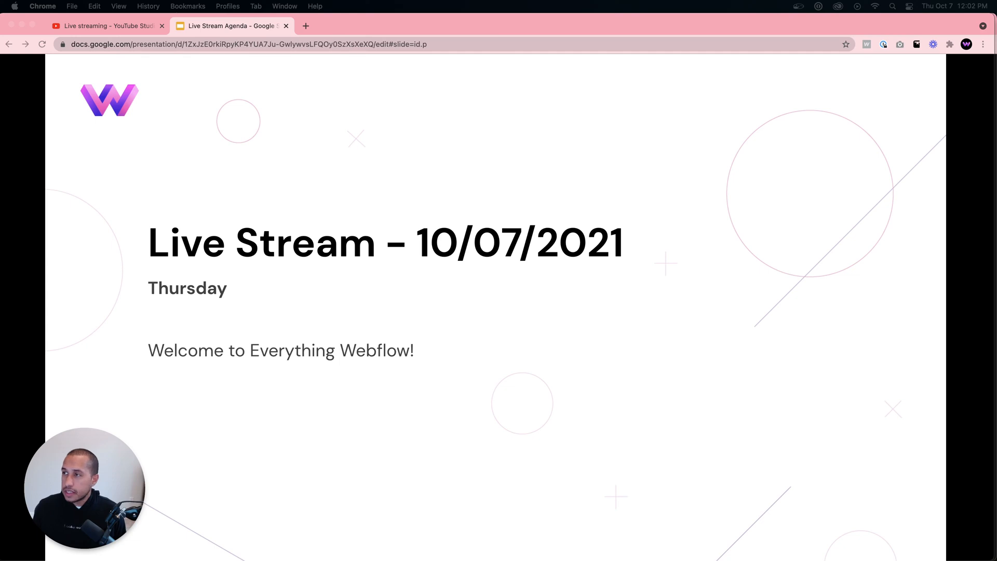
pyautogui.click(439, 35)
pyautogui.moveTo(442, 23); pyautogui.dragTo(996, 23)
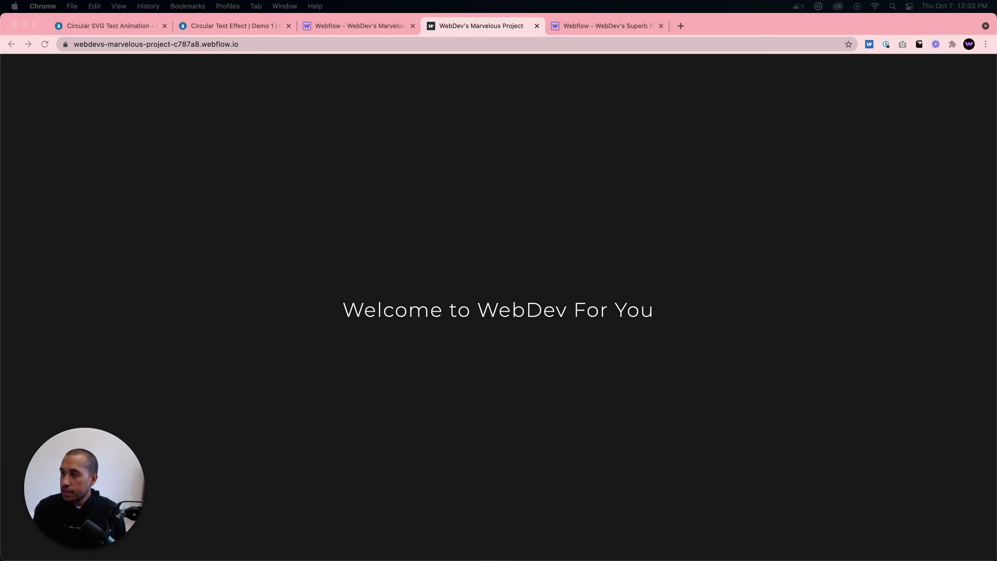
pyautogui.moveTo(996, 23); pyautogui.dragTo(741, 29)
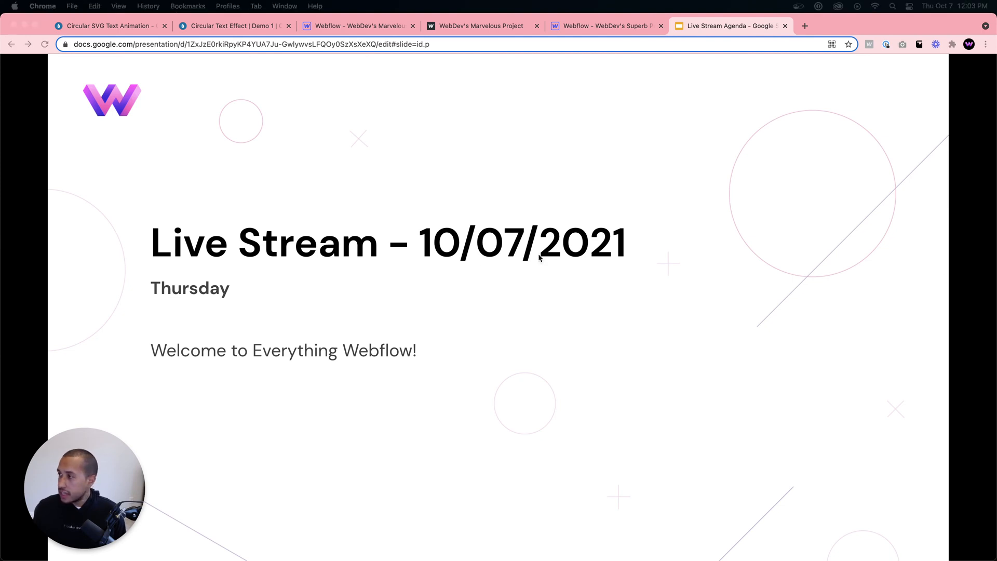
# - Go through the agenda slides to the CMS blog section slide and return to the Agenda slide
pyautogui.click(431, 292)
pyautogui.click(427, 293)
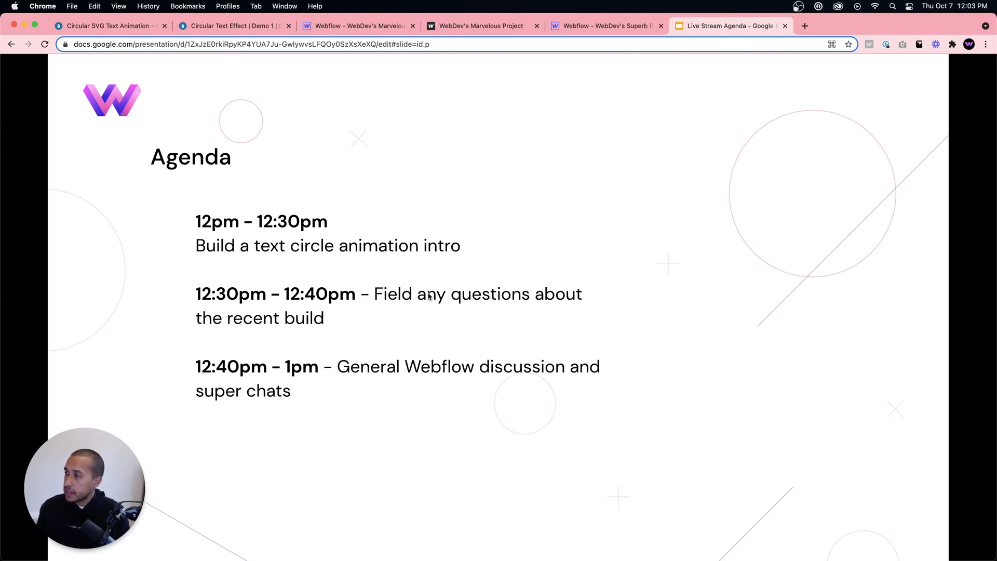
pyautogui.press('Right')
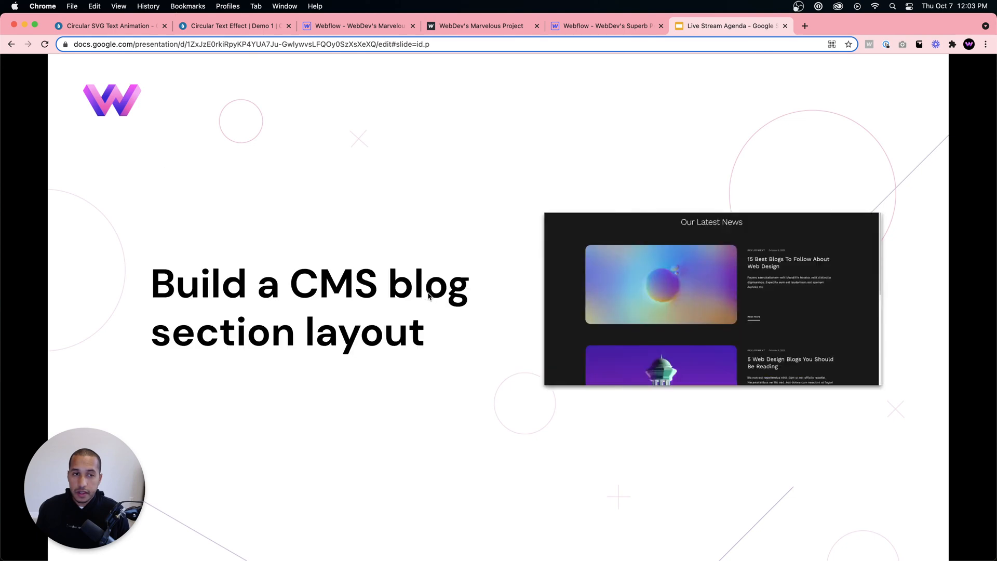
pyautogui.press('Left')
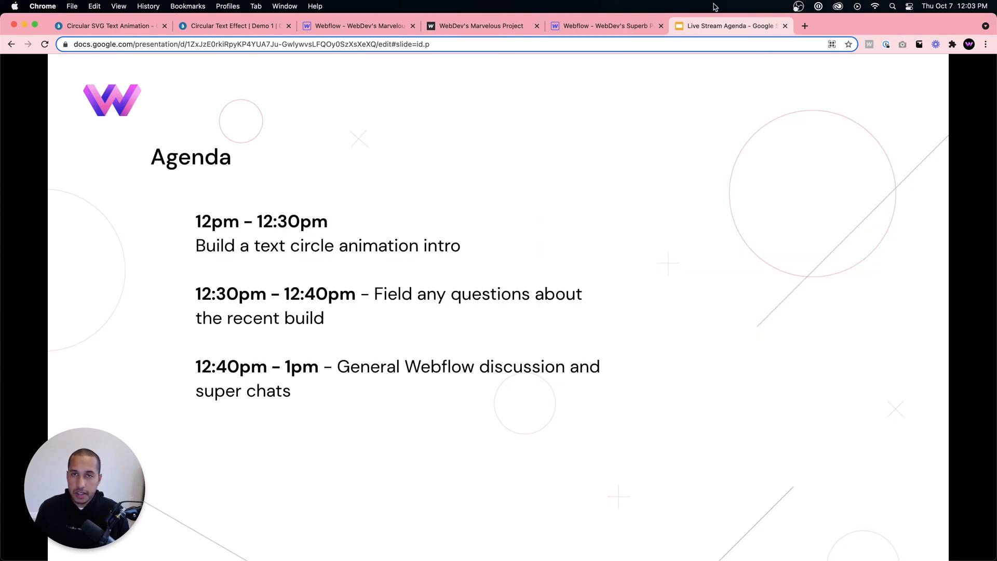
# - Open WebDev's Marvelous Project in the Webflow designer, dismiss the publish options, and inspect the preloader wrapper and outermost text circle
pyautogui.click(576, 28)
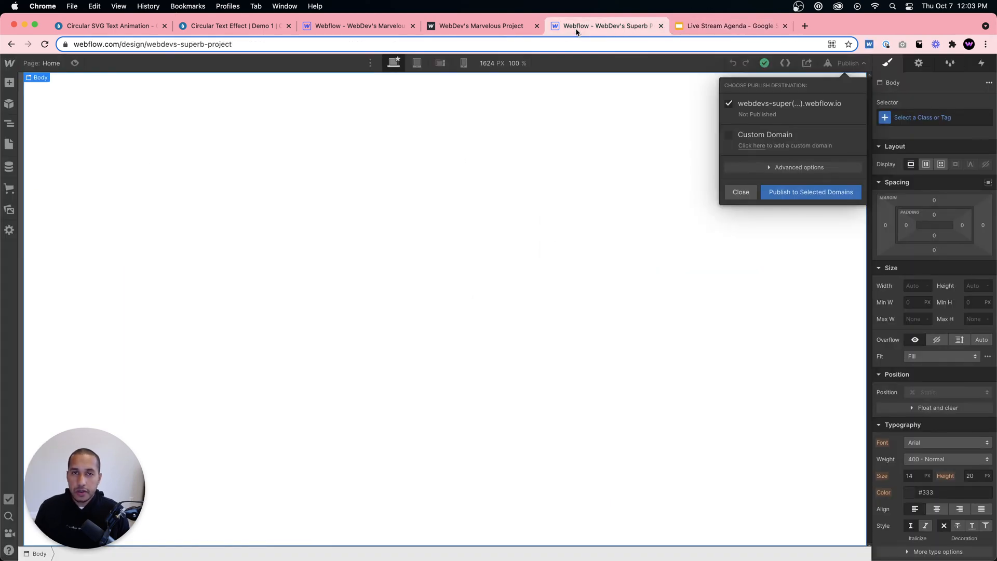
pyautogui.click(357, 26)
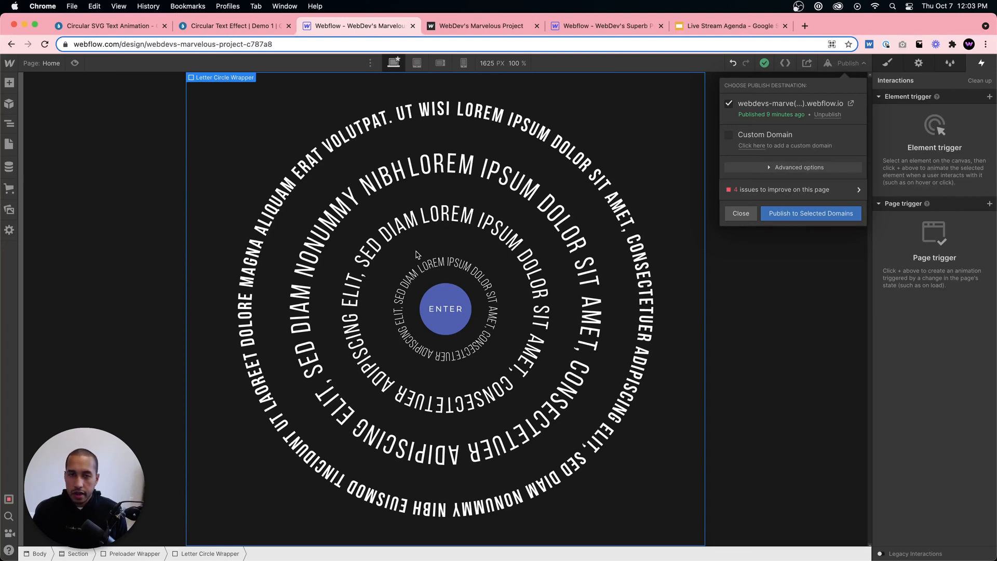
pyautogui.click(732, 222)
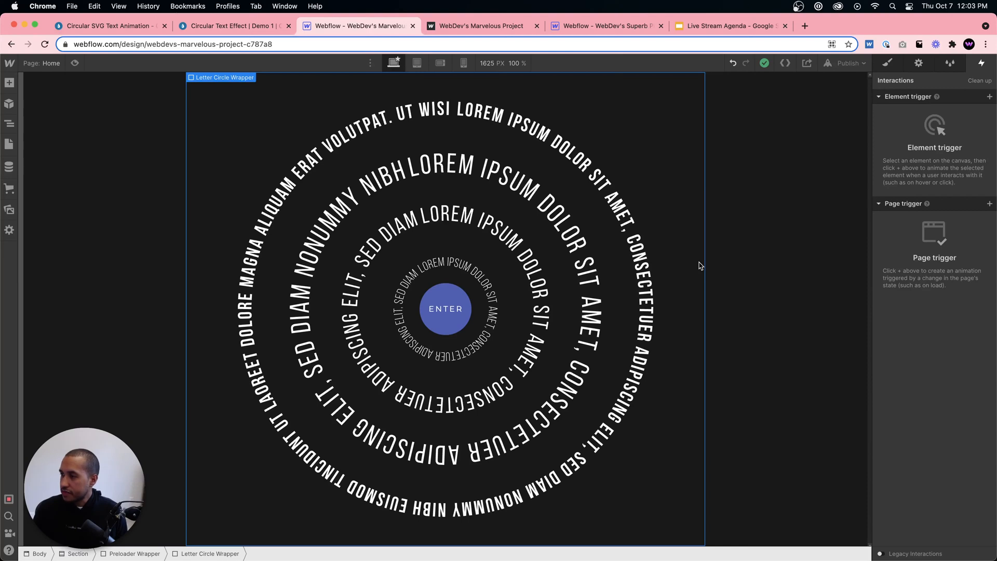
pyautogui.click(752, 255)
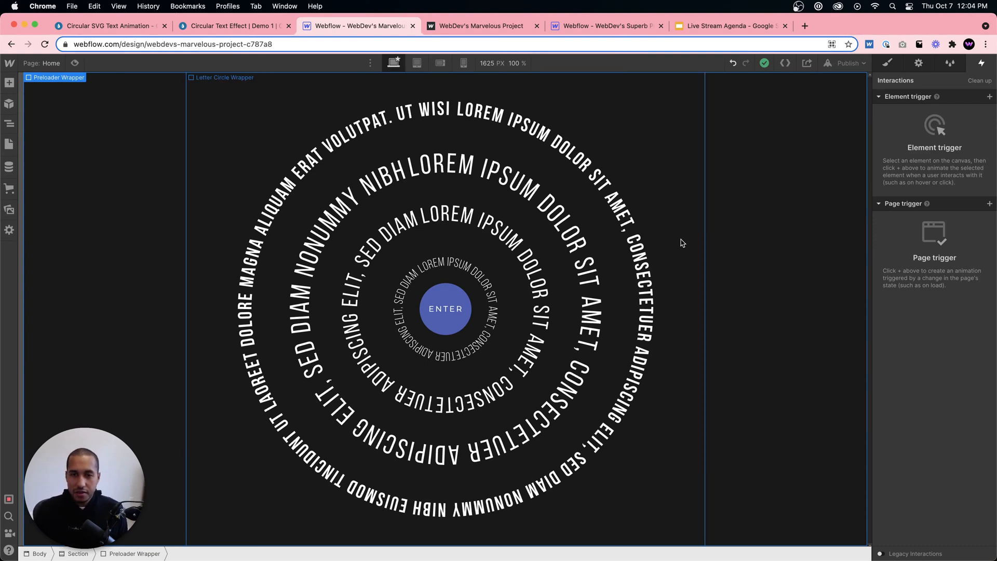
pyautogui.click(644, 180)
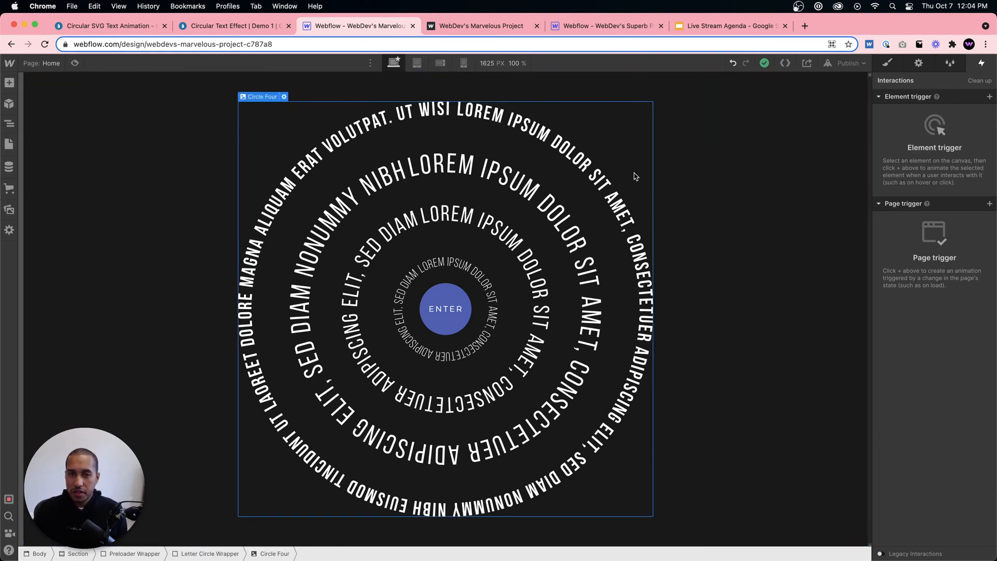
pyautogui.click(716, 174)
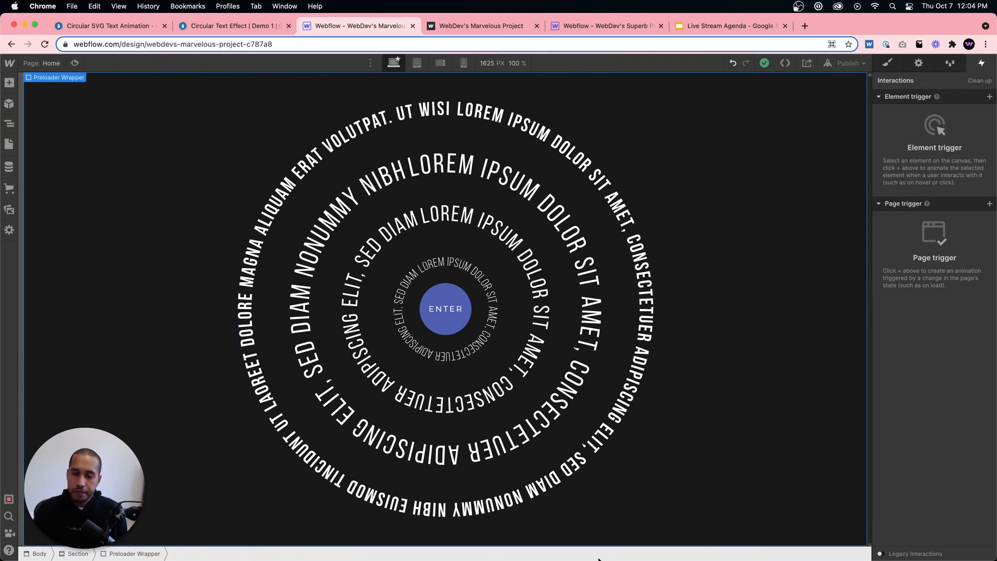
pyautogui.moveTo(598, 558)
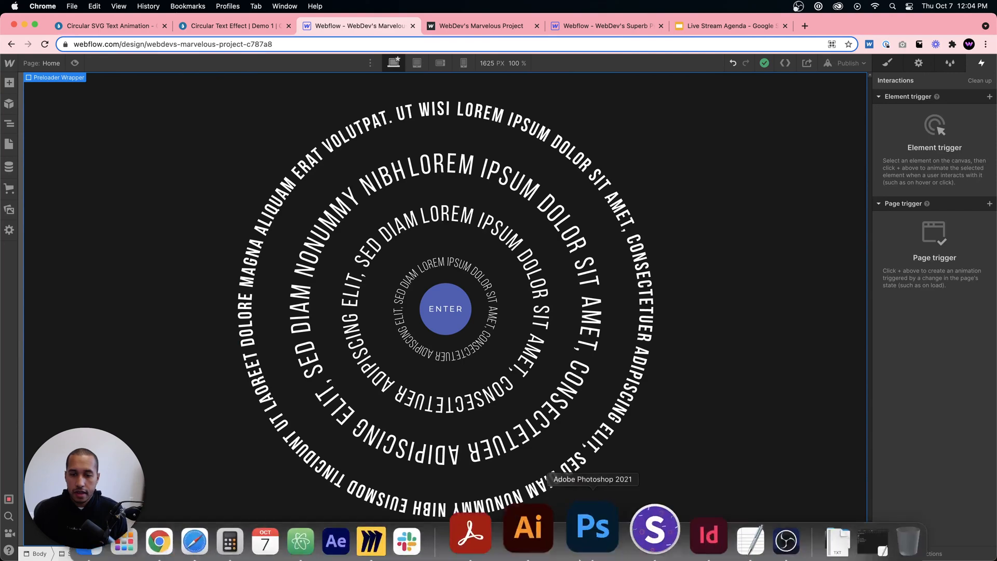
pyautogui.click(542, 521)
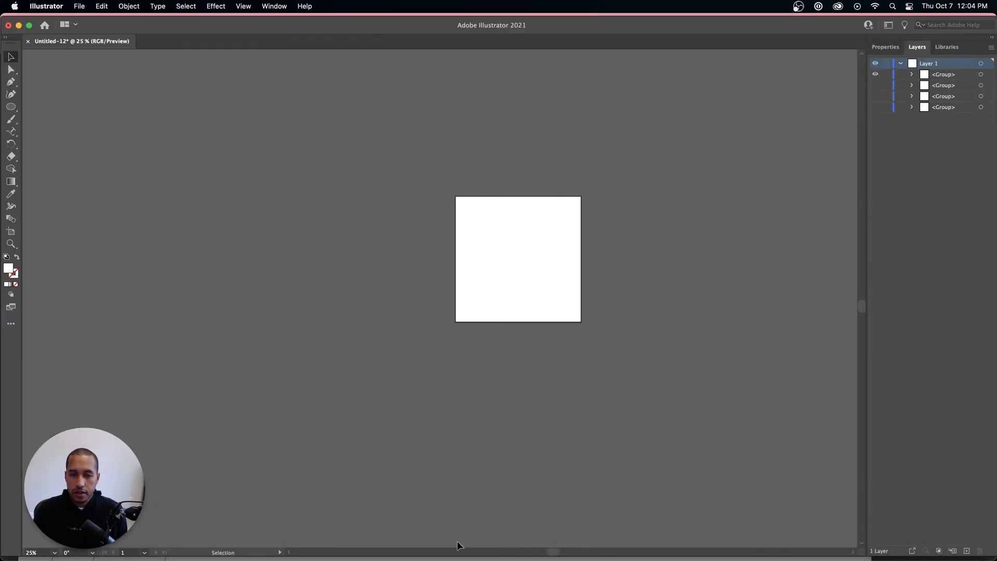
pyautogui.moveTo(245, 558)
pyautogui.click(216, 520)
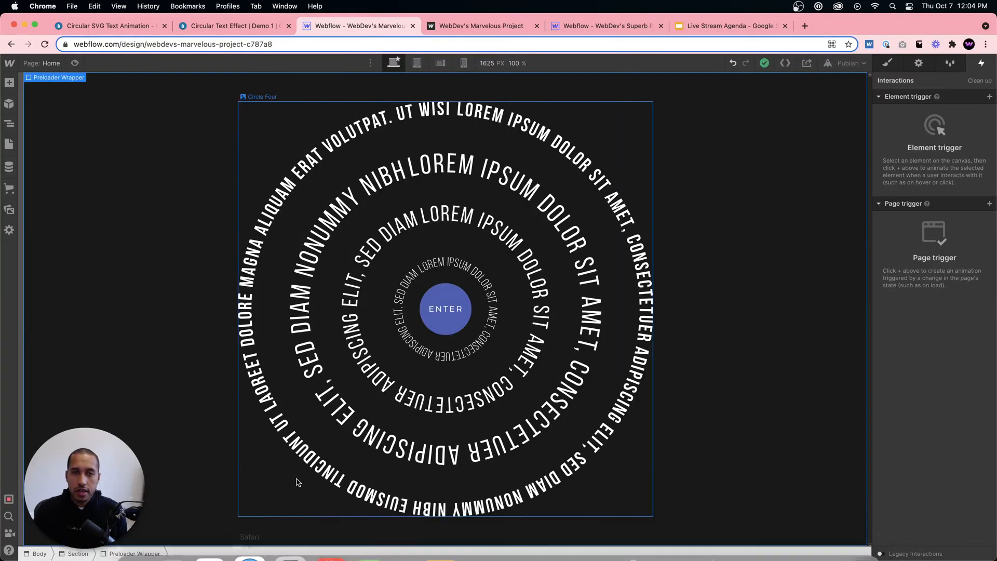
# - Reload the Circular Text Effect demo on tympanus.net and enter it to view the reference animation
pyautogui.click(218, 26)
pyautogui.press('super+r')
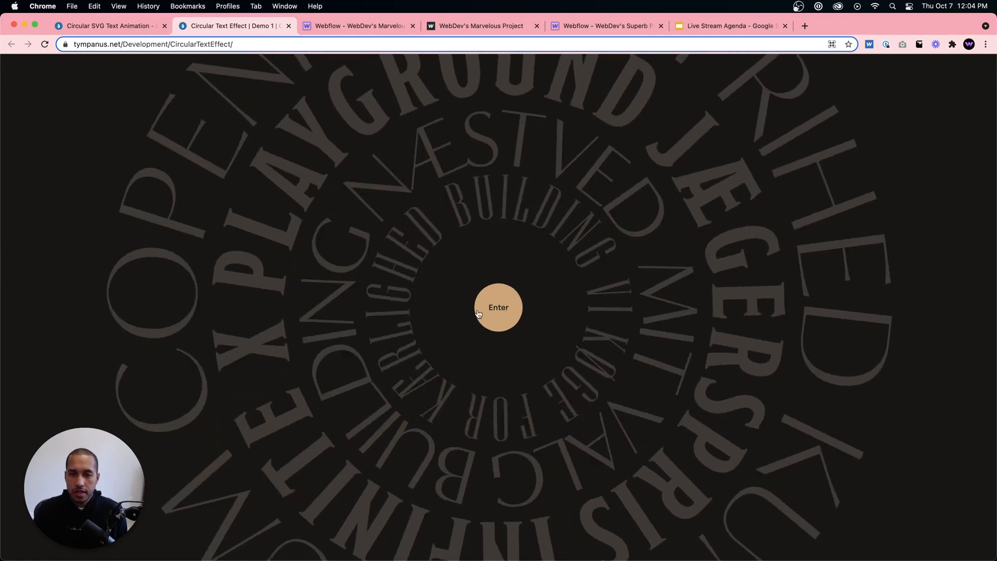
pyautogui.click(495, 308)
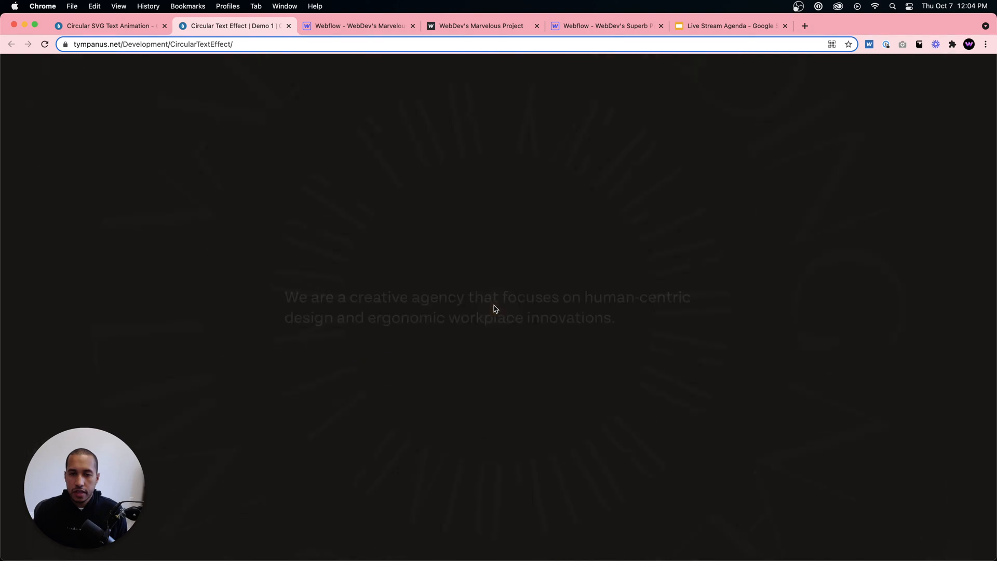
# - Switch to Adobe Illustrator and create a new 1000 x 1000 px document in RGB colour
pyautogui.moveTo(629, 553)
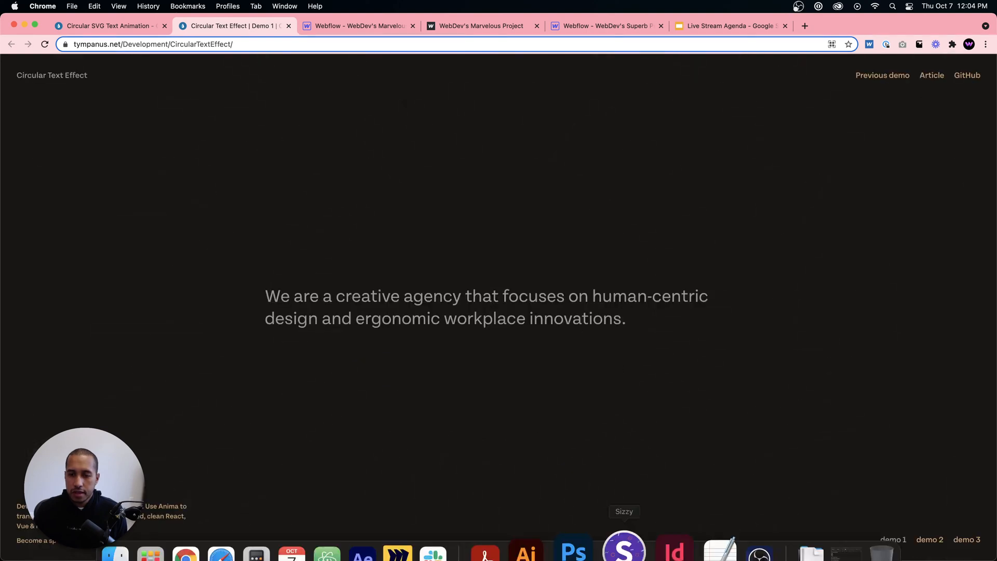
pyautogui.click(550, 543)
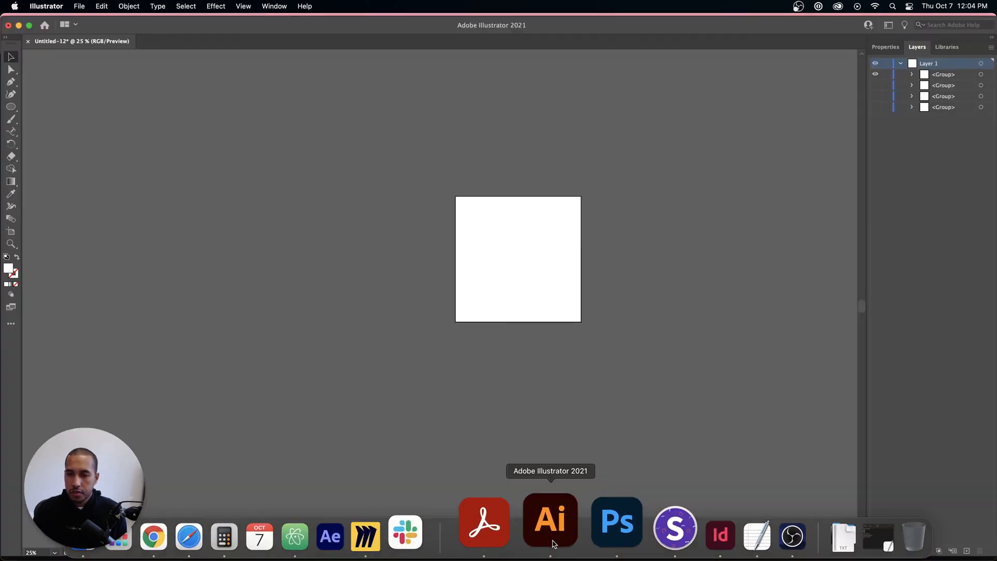
pyautogui.click(79, 5)
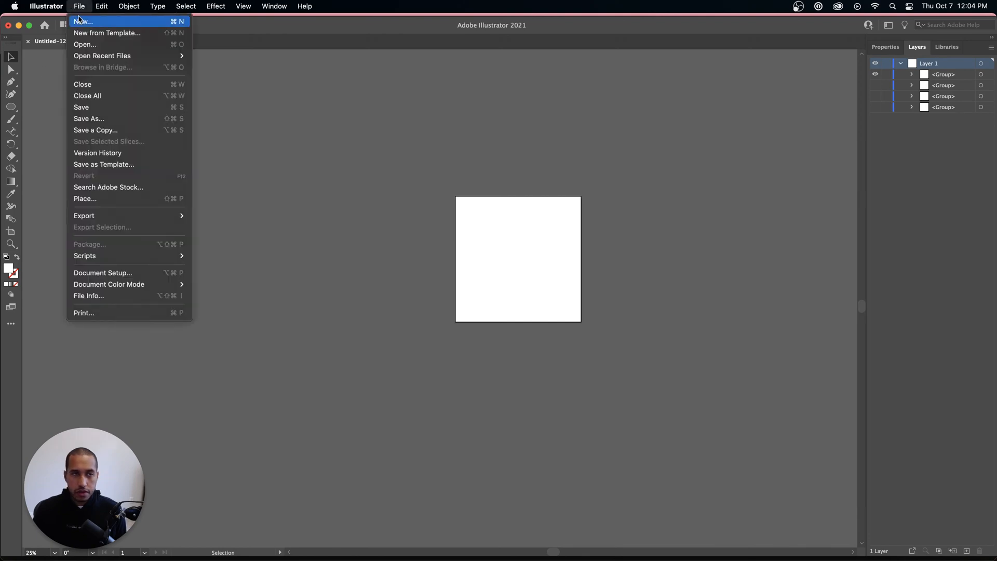
pyautogui.click(81, 20)
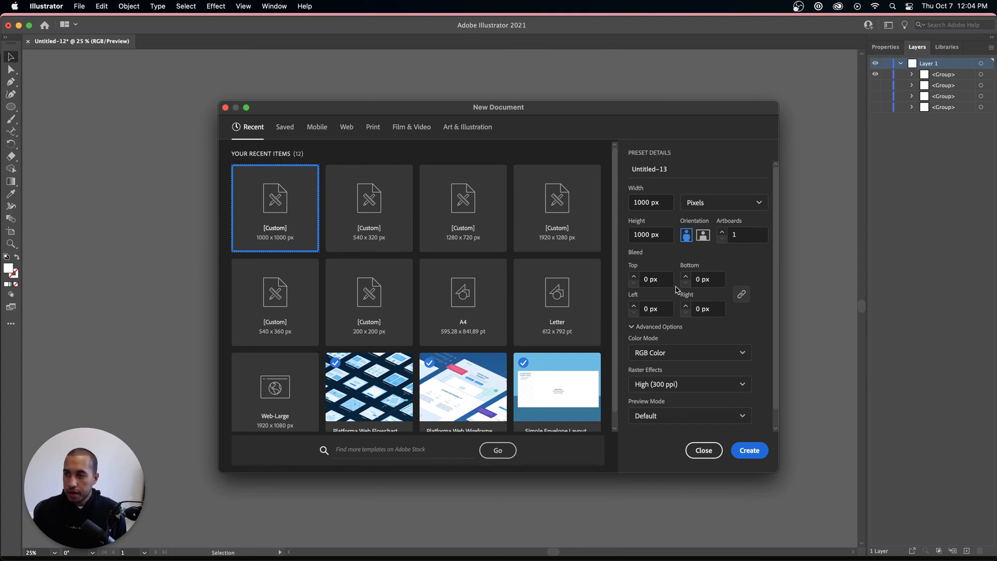
pyautogui.click(746, 450)
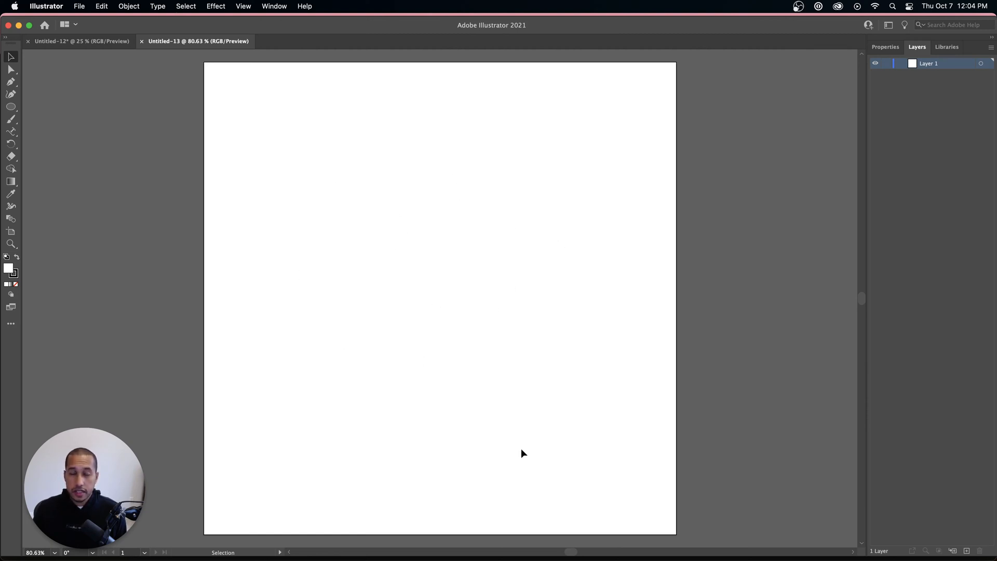
# - Draw a circle about 227 px in diameter with the Ellipse tool near the middle of the artboard
pyautogui.click(10, 107)
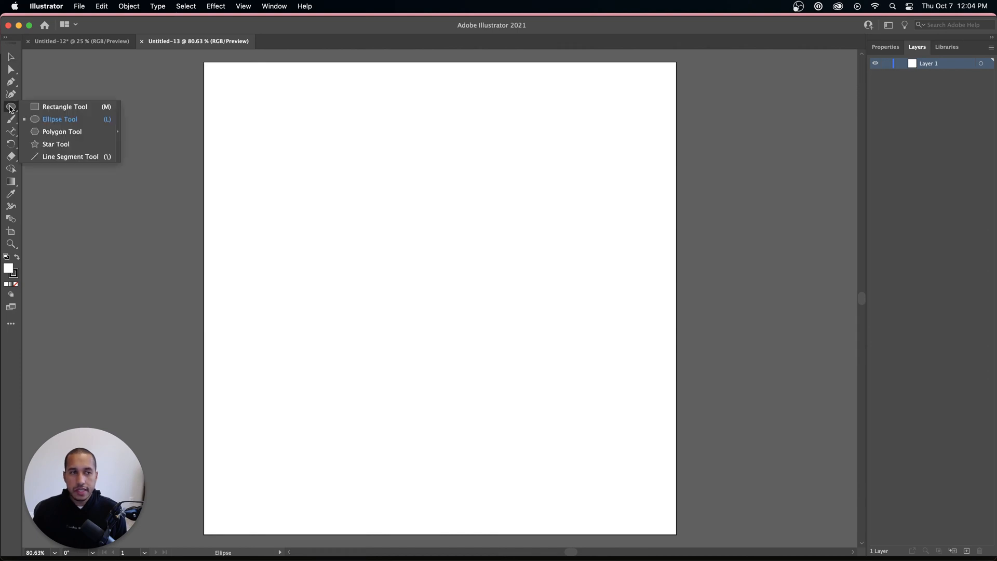
pyautogui.click(47, 121)
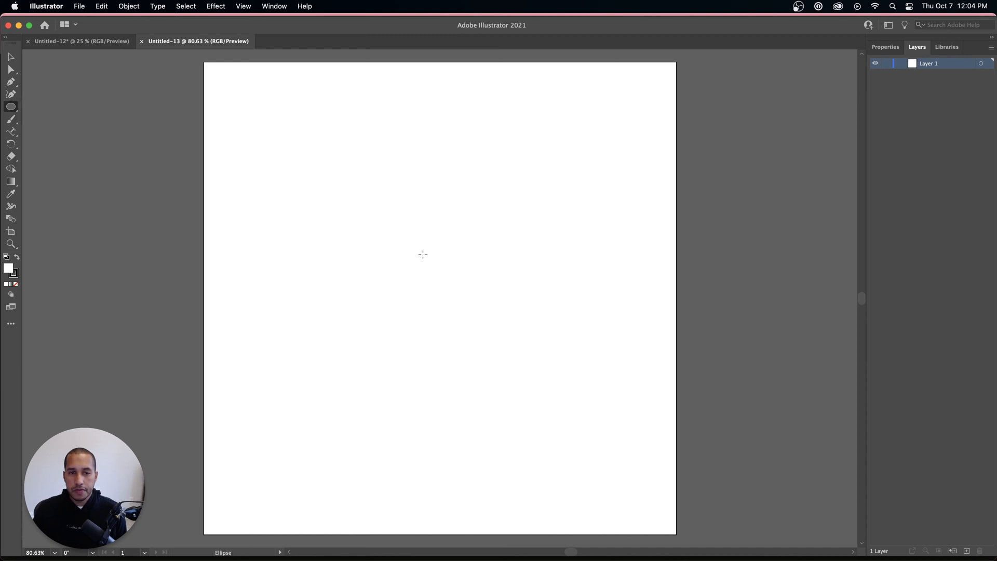
pyautogui.moveTo(418, 244); pyautogui.dragTo(526, 351)
# - Set the circle's width to 200 px with its proportions linked so the height matches
pyautogui.click(885, 46)
pyautogui.click(958, 93)
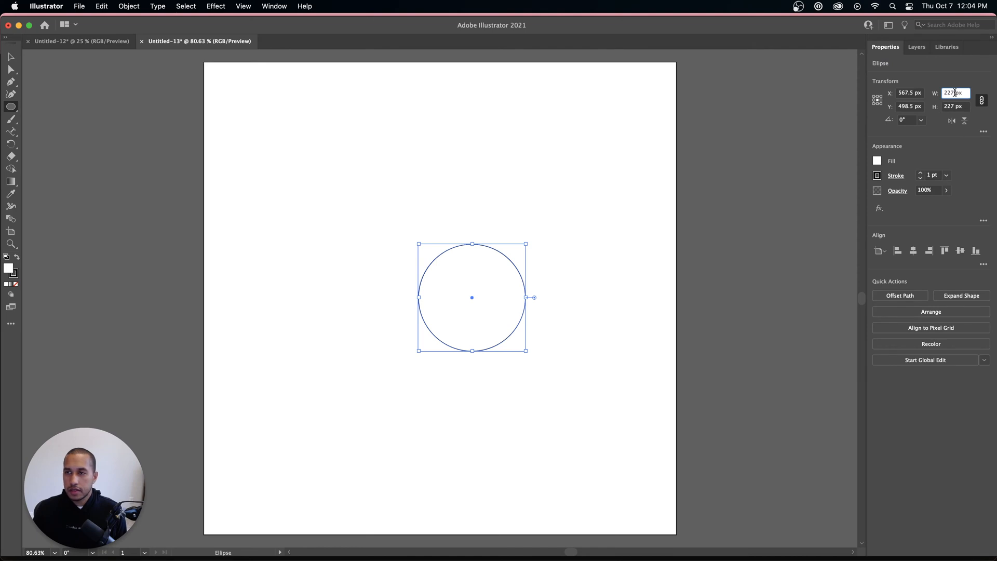
pyautogui.write('200')
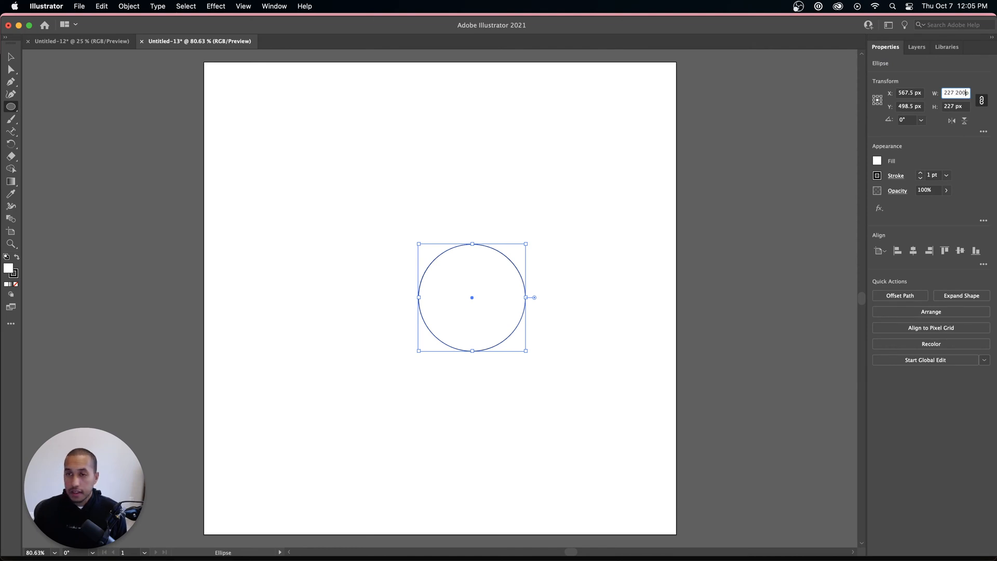
pyautogui.press('Return')
pyautogui.click(963, 91)
pyautogui.write('20')
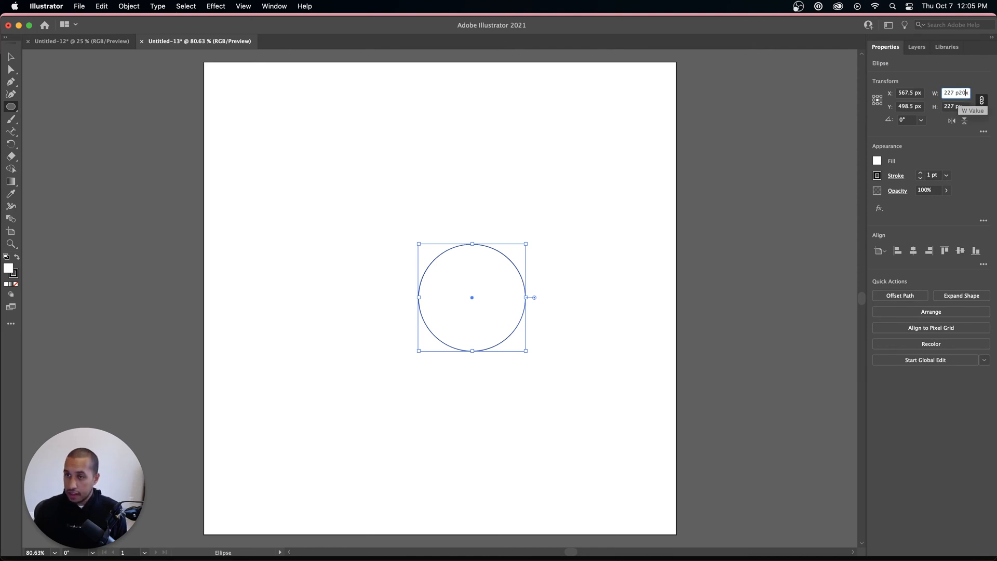
pyautogui.write('0')
pyautogui.press('cmd+a')
pyautogui.write('2')
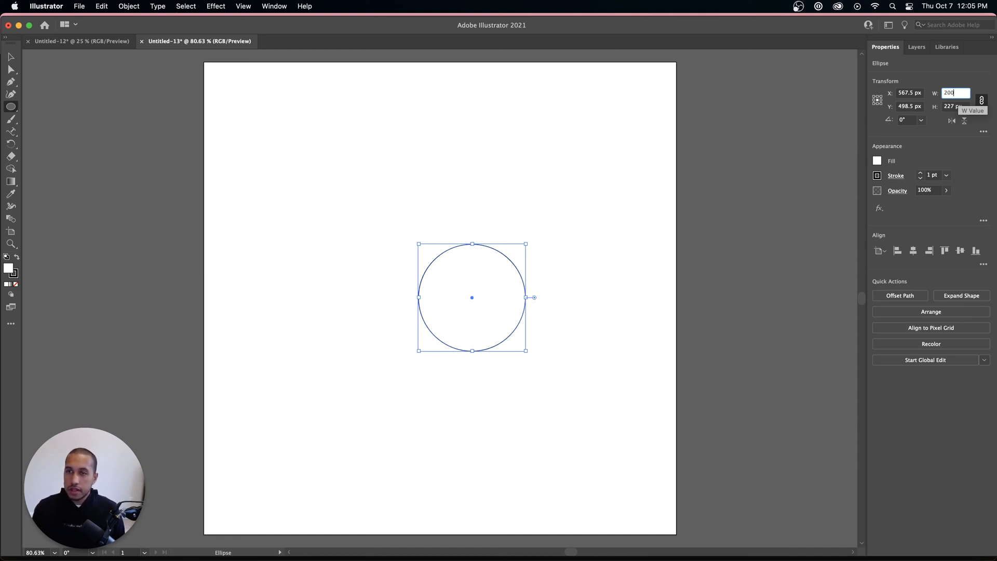
pyautogui.write('00')
pyautogui.press('Return')
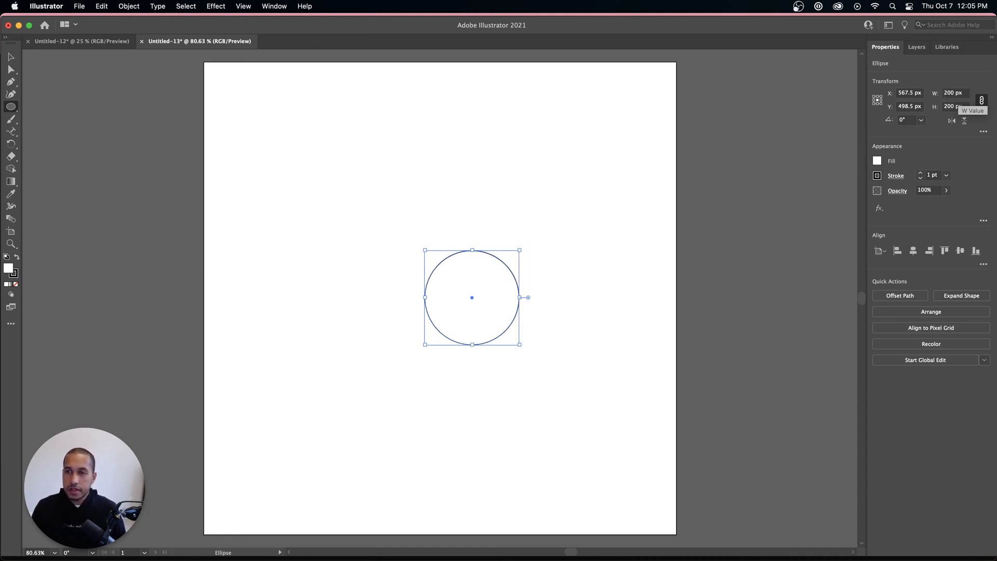
# - Centre the 200 px circle horizontally and vertically on the artboard
pyautogui.click(914, 251)
pyautogui.click(960, 251)
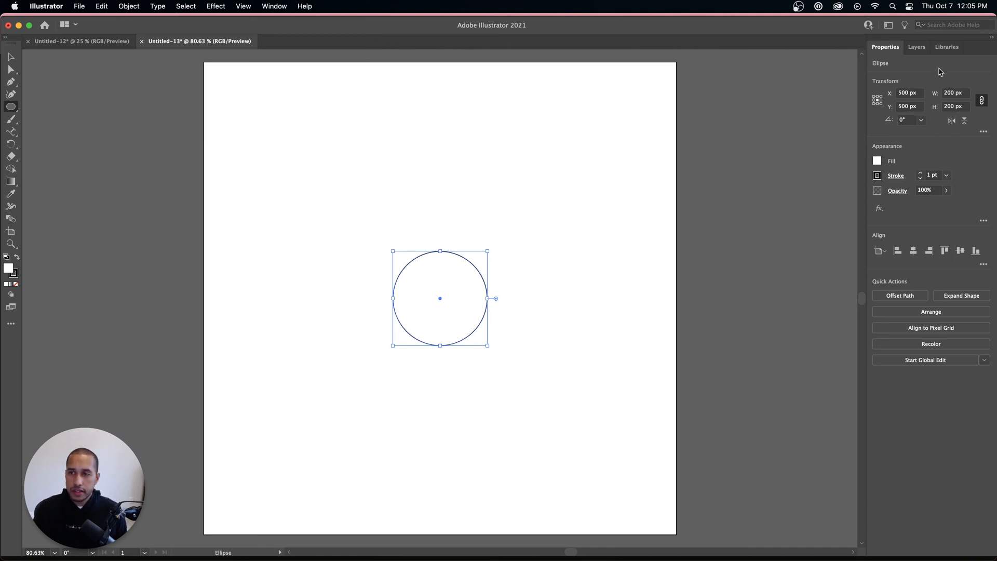
pyautogui.click(274, 5)
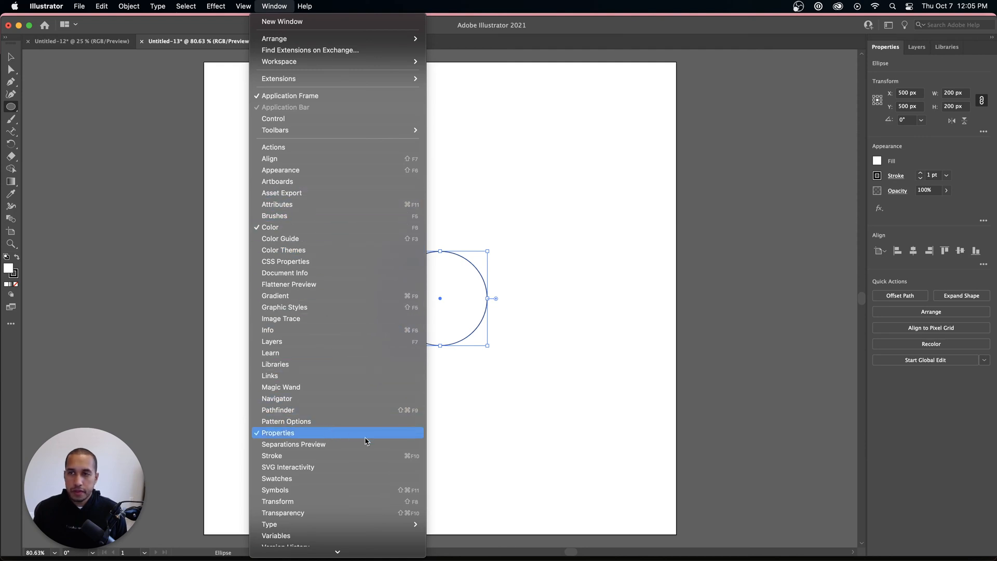
pyautogui.click(948, 405)
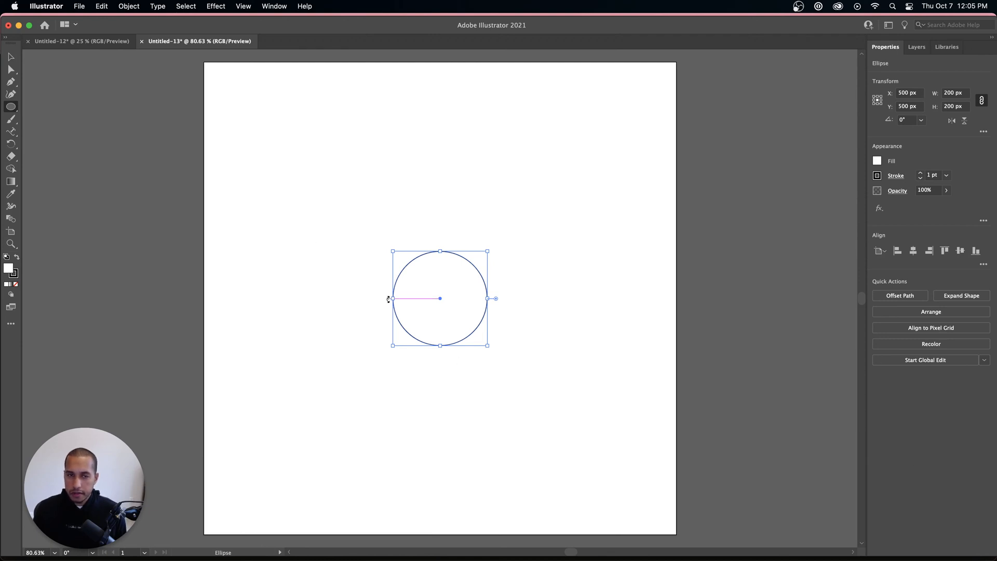
pyautogui.click(11, 56)
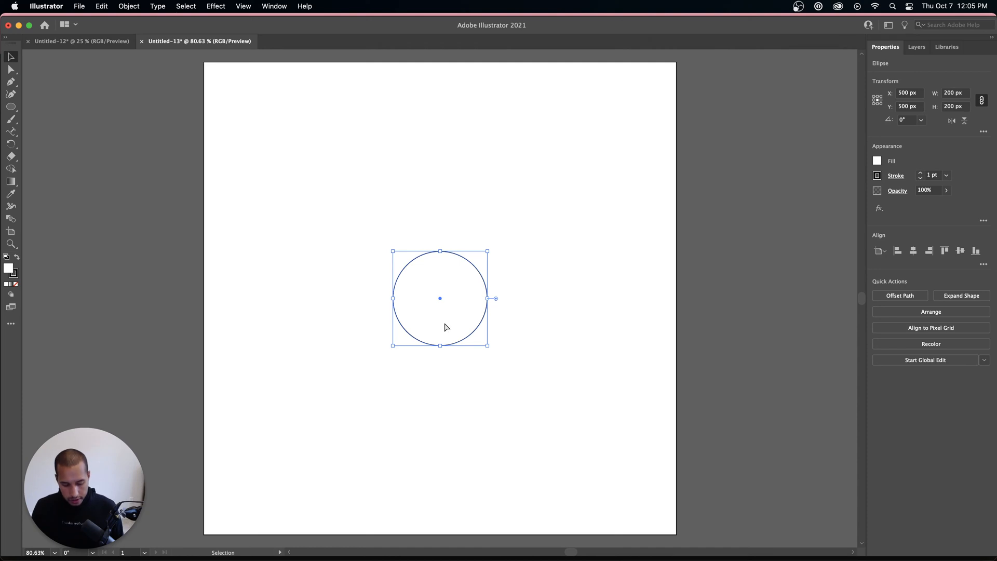
pyautogui.press('super')
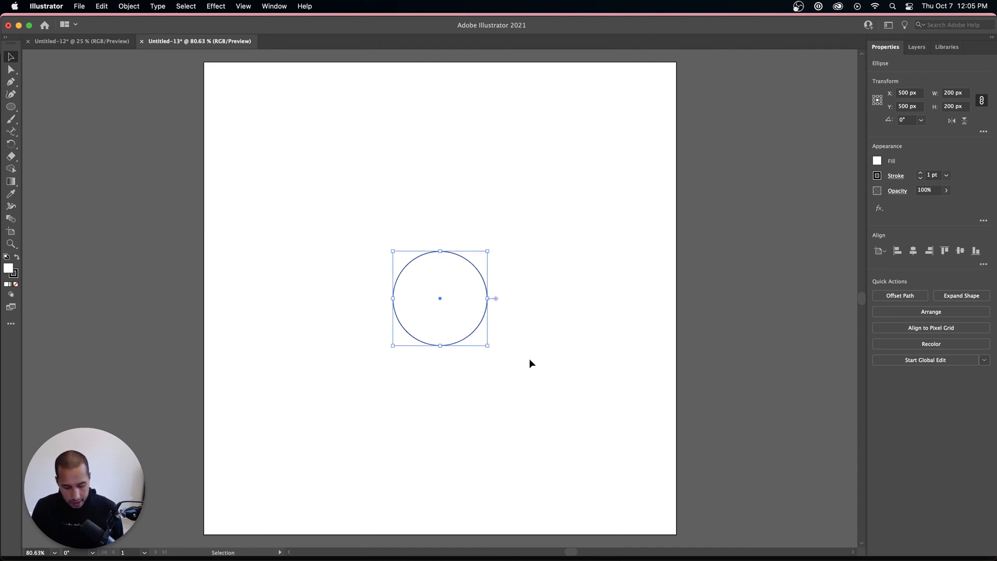
pyautogui.press('super')
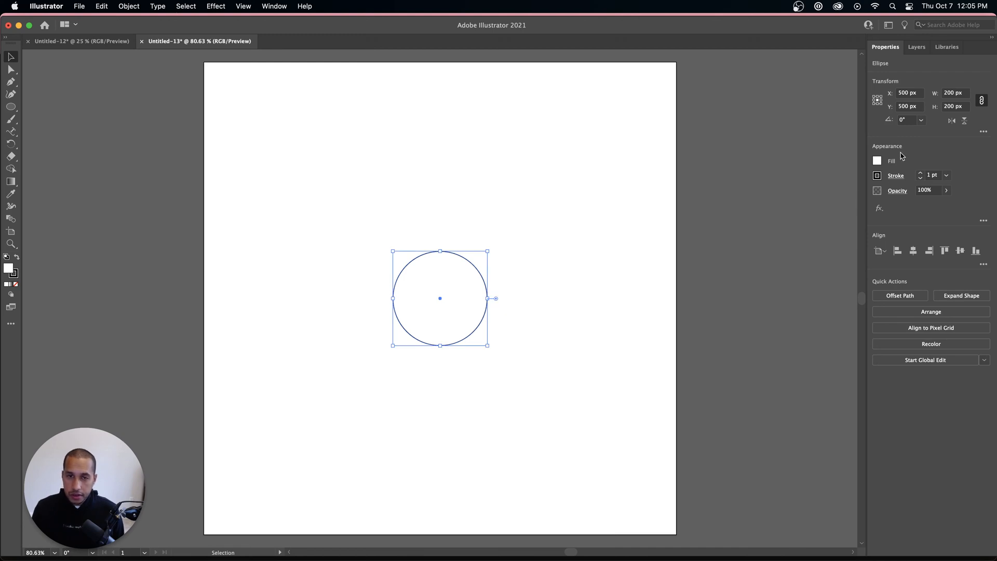
pyautogui.click(957, 96)
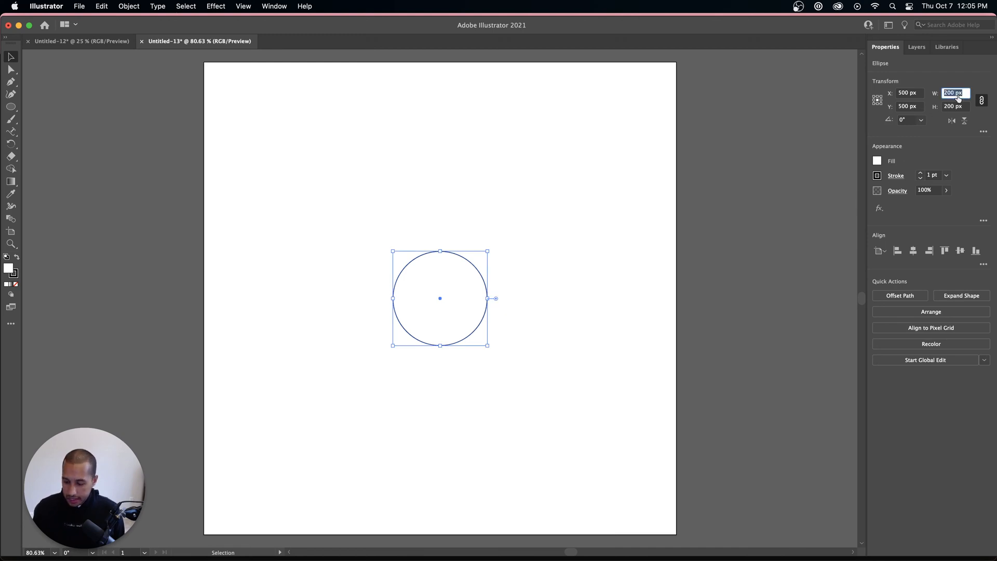
pyautogui.write('400')
pyautogui.press('Return')
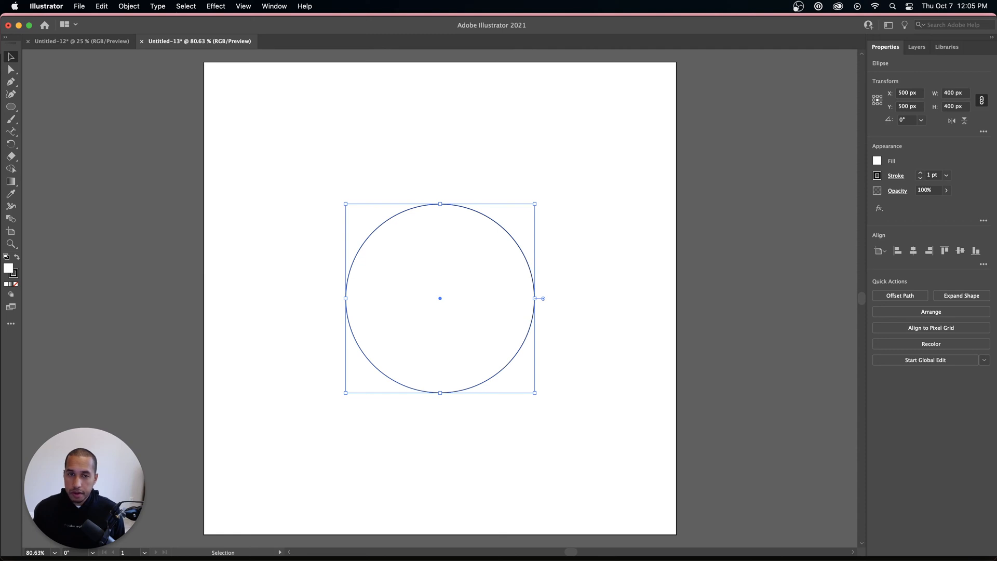
pyautogui.press('super+z')
pyautogui.press('a')
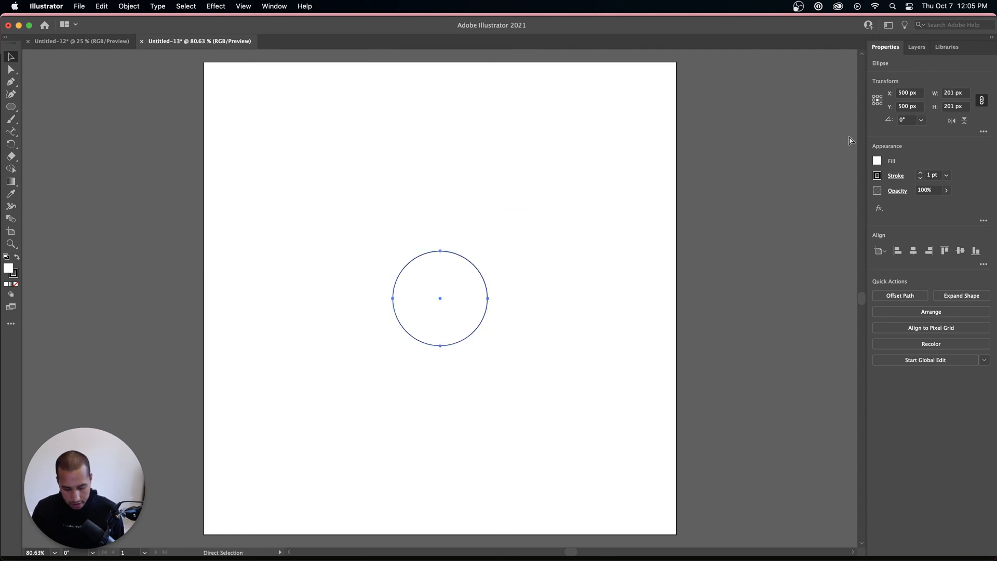
pyautogui.press('v')
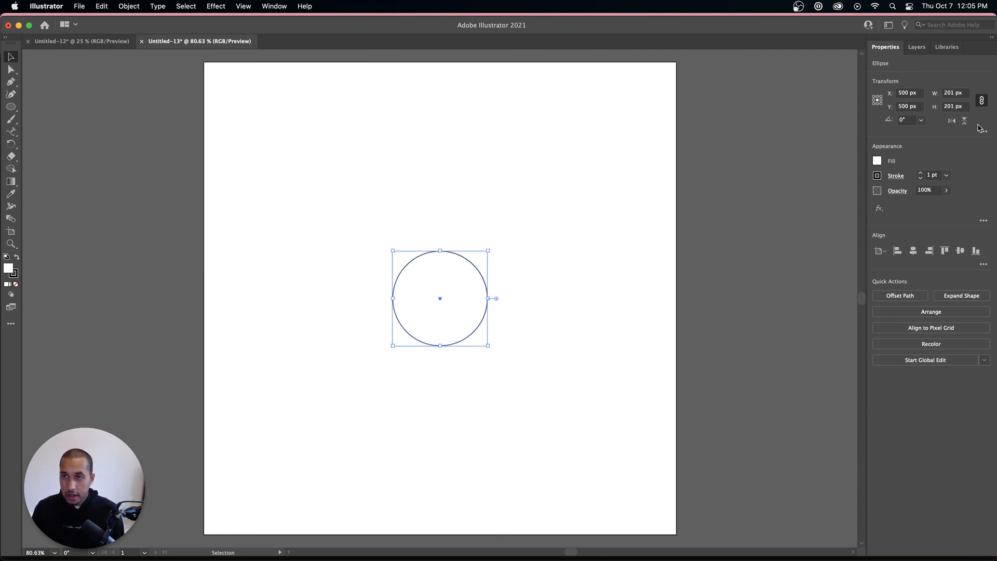
# - Delete the two surplus ellipses stacked on the centred circle, keeping only the 200 px one
pyautogui.click(916, 47)
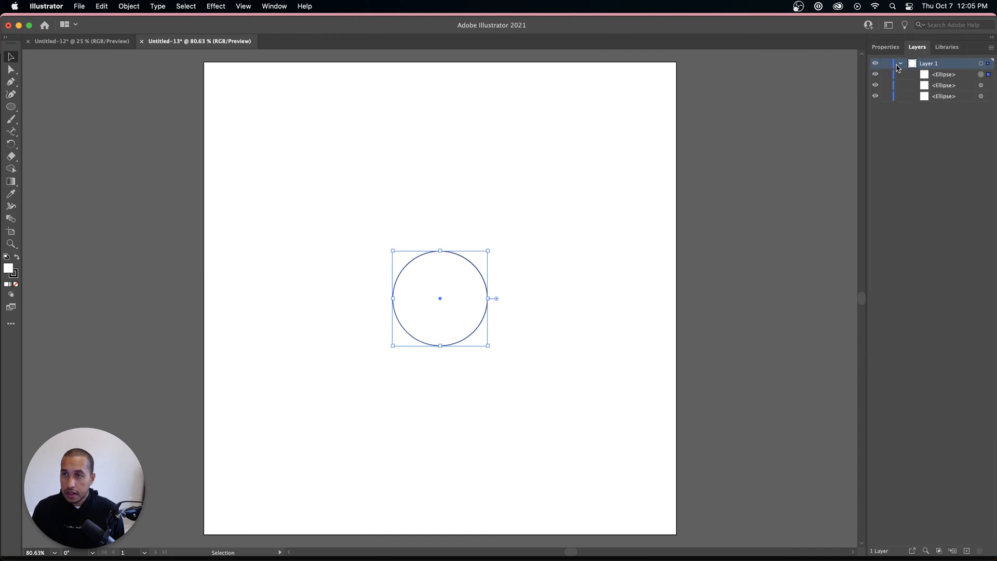
pyautogui.press('BackSpace')
pyautogui.click(461, 297)
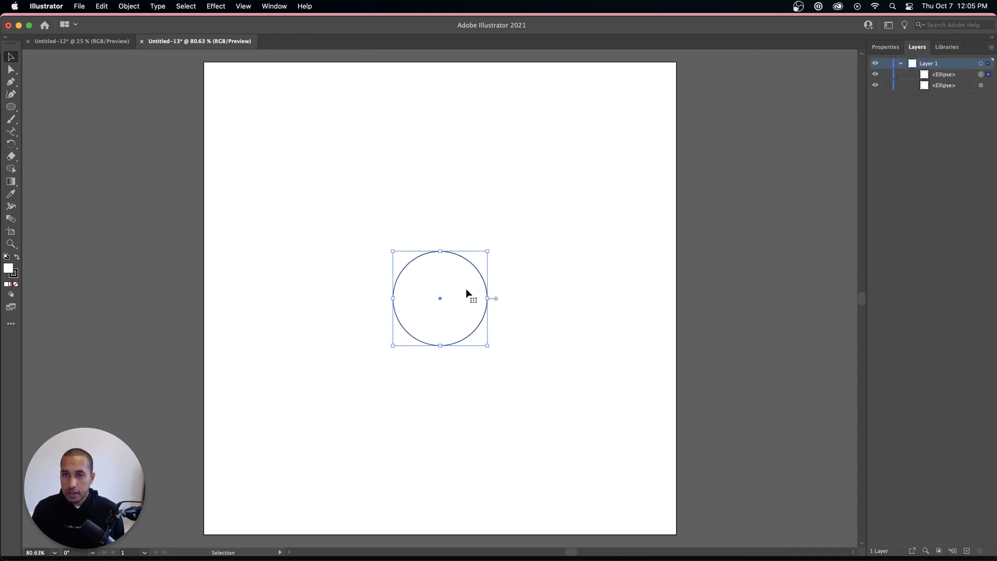
pyautogui.press('BackSpace')
# - Duplicate the 200 px circle in place and set the copy's width to 400 px with proportions linked
pyautogui.click(465, 289)
pyautogui.press('super+c')
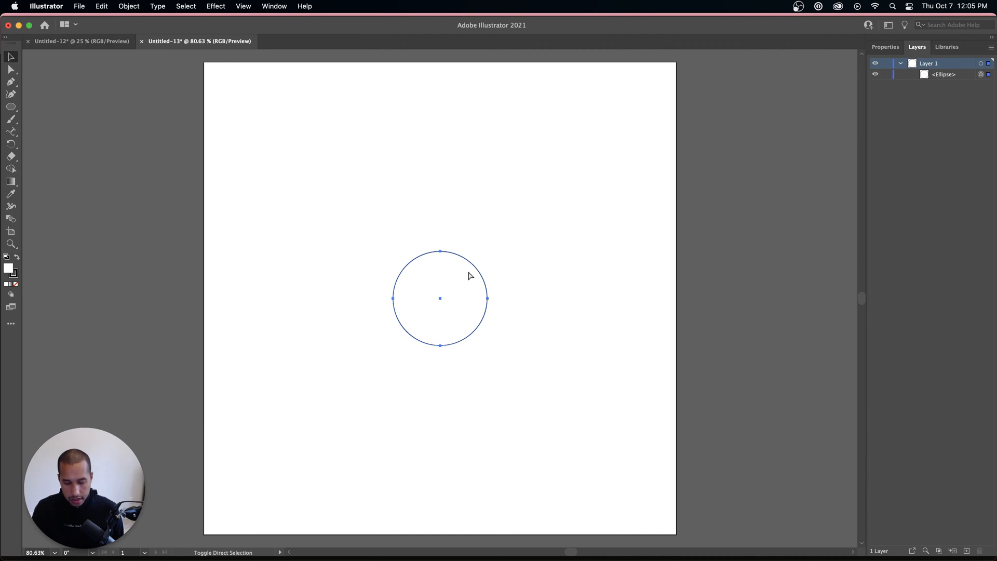
pyautogui.click(885, 47)
pyautogui.click(955, 93)
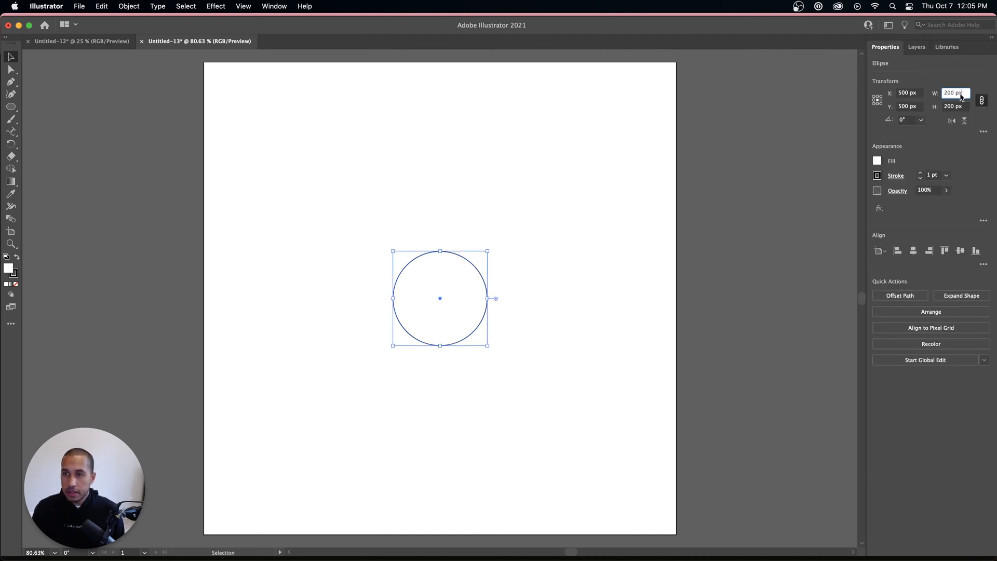
pyautogui.write('400')
pyautogui.press('Return')
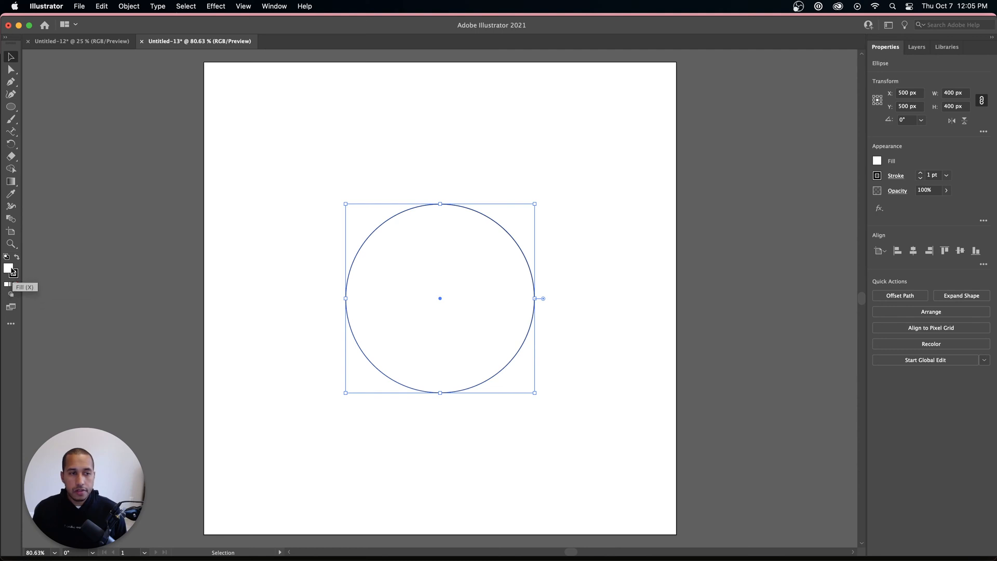
# - Remove the fill from the 400 px circle so that only its outline is kept
pyautogui.click(16, 284)
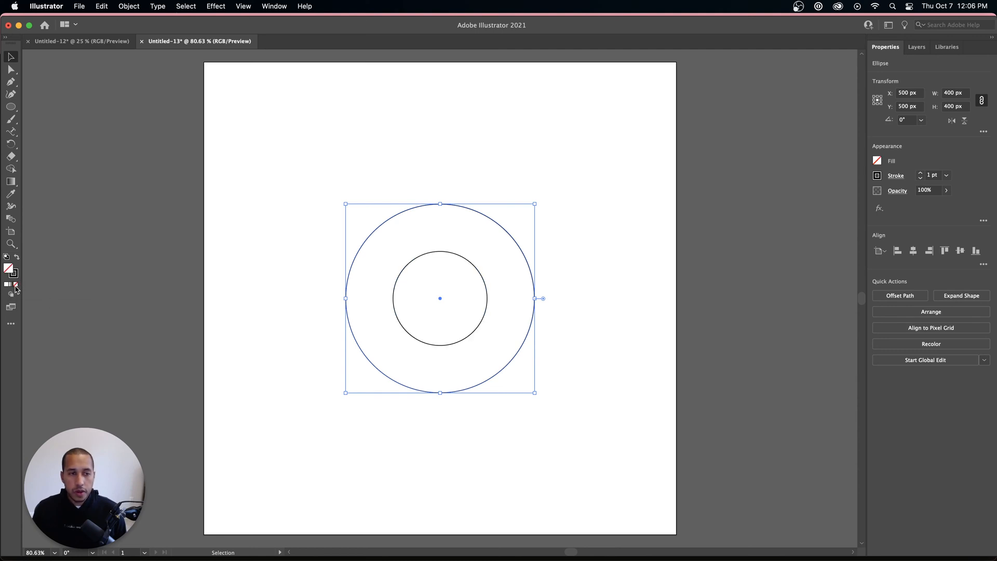
pyautogui.click(289, 312)
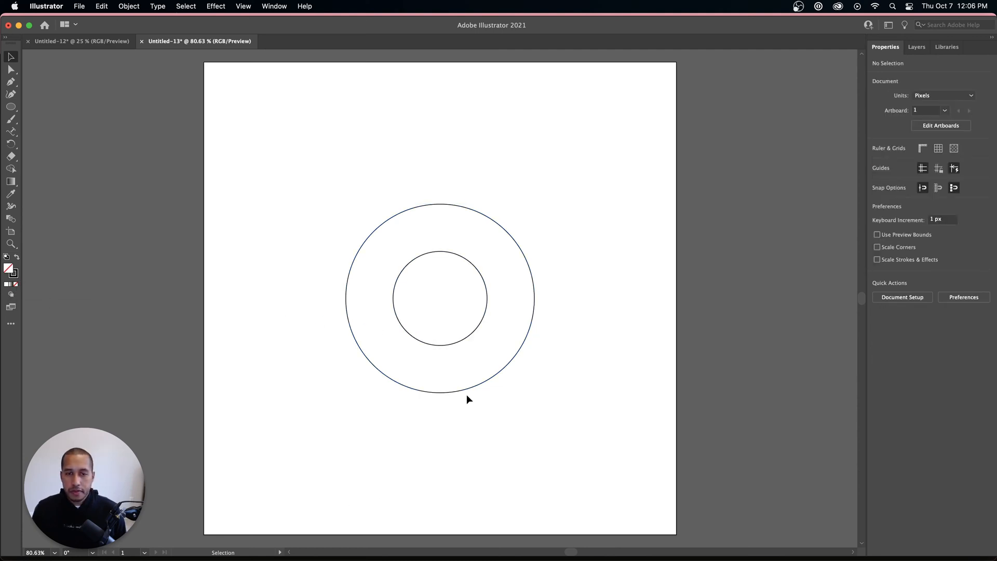
pyautogui.click(458, 258)
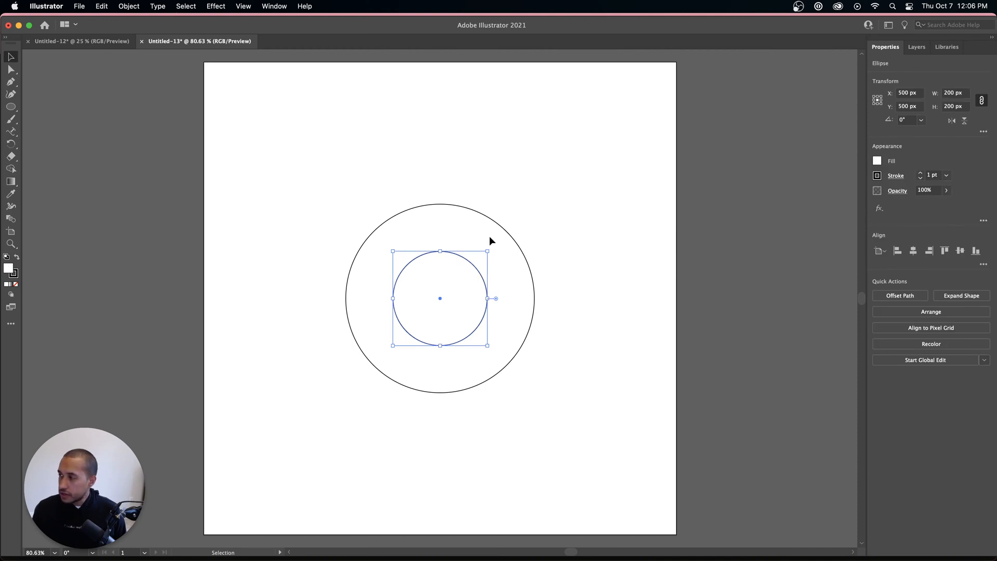
pyautogui.click(484, 214)
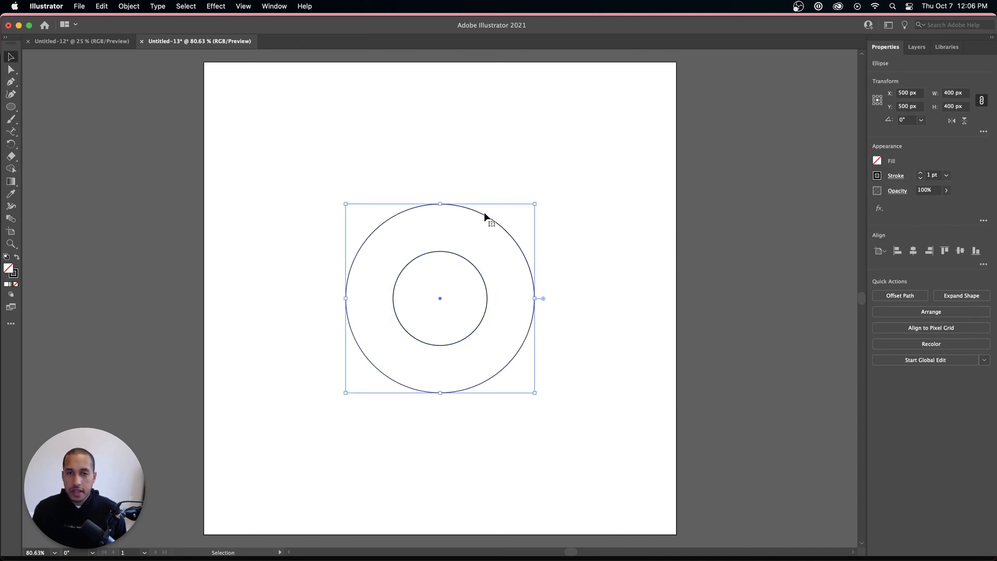
pyautogui.click(558, 223)
# - Duplicate the 400 px circle in place and set the copy's width to 600 px with proportions linked
pyautogui.click(511, 234)
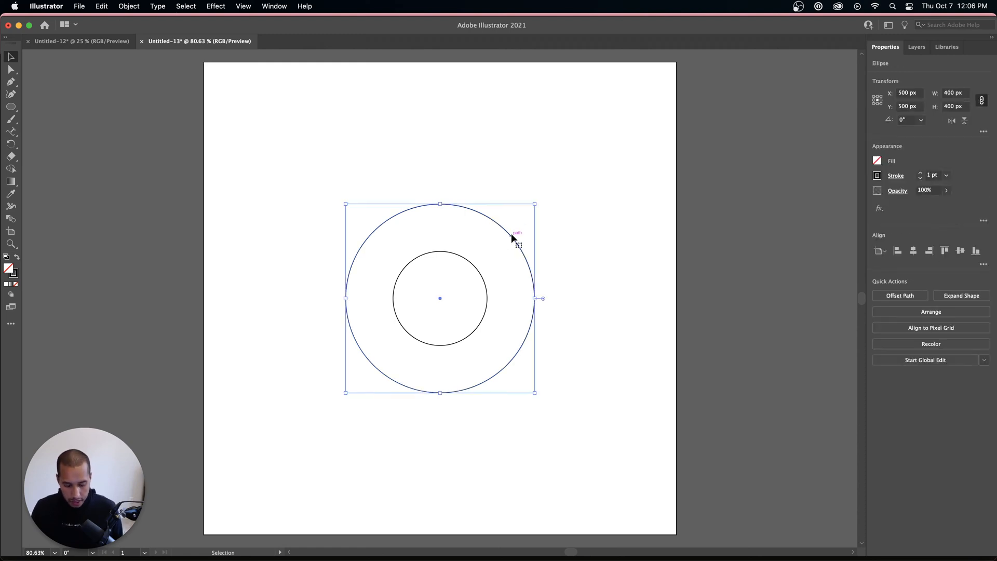
pyautogui.press('super')
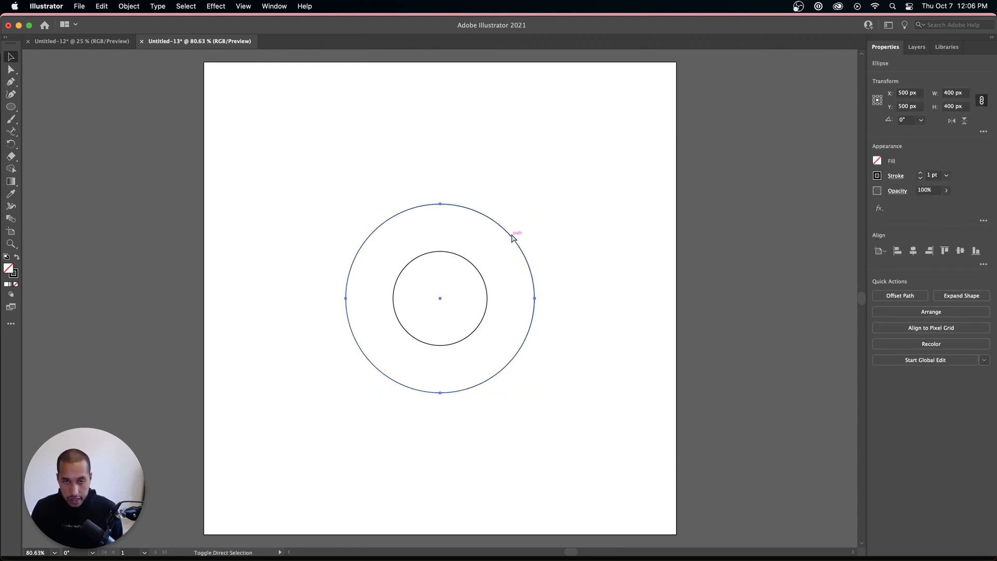
pyautogui.click(958, 95)
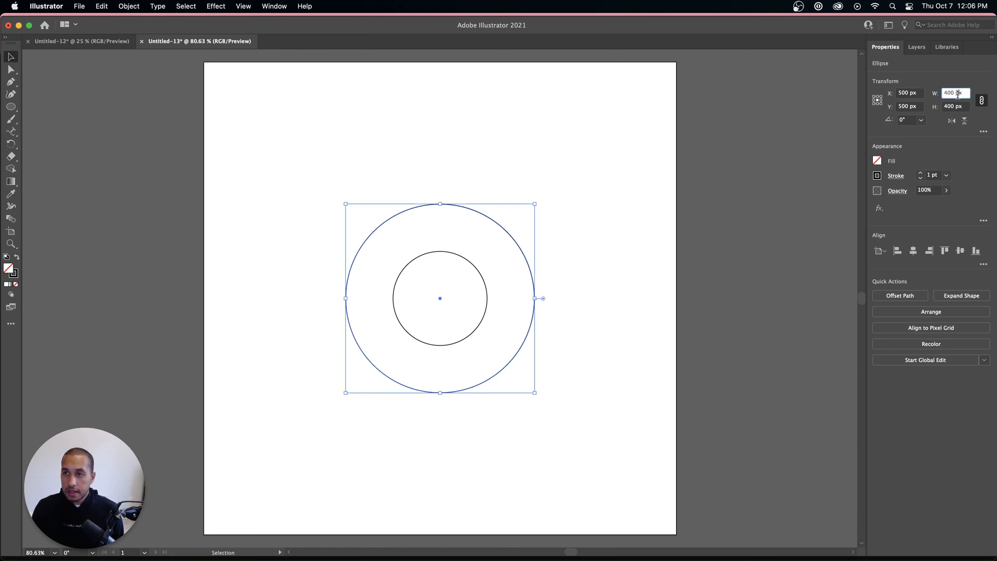
pyautogui.write('600')
pyautogui.press('Return')
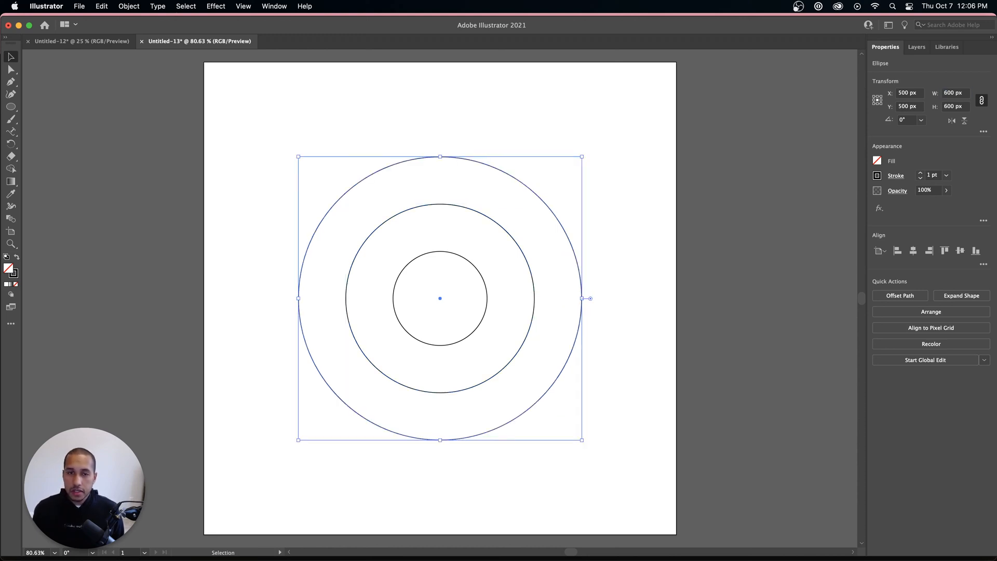
pyautogui.click(627, 273)
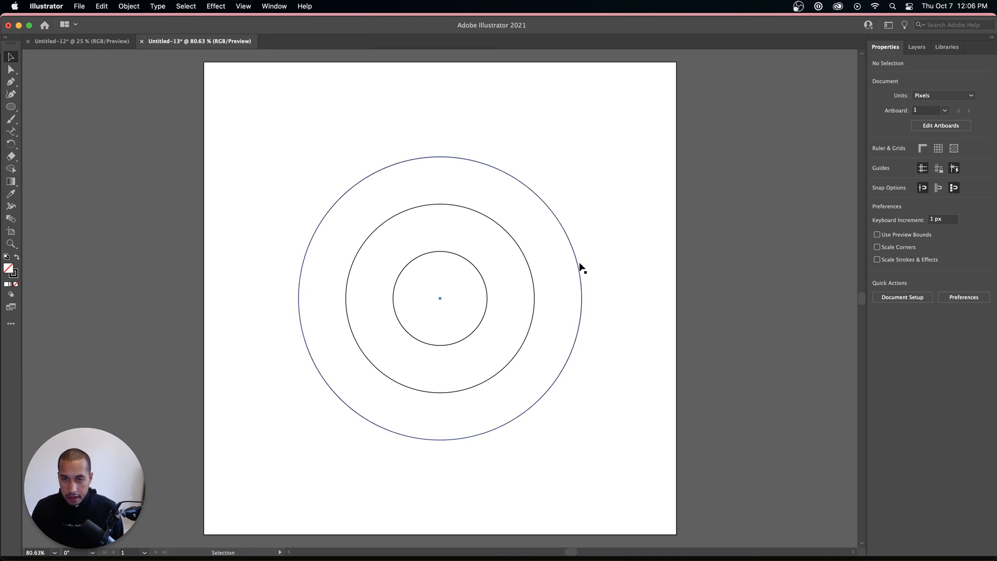
# - Duplicate the 600 px circle in place and set the copy's width to 800 px with proportions linked
pyautogui.click(579, 264)
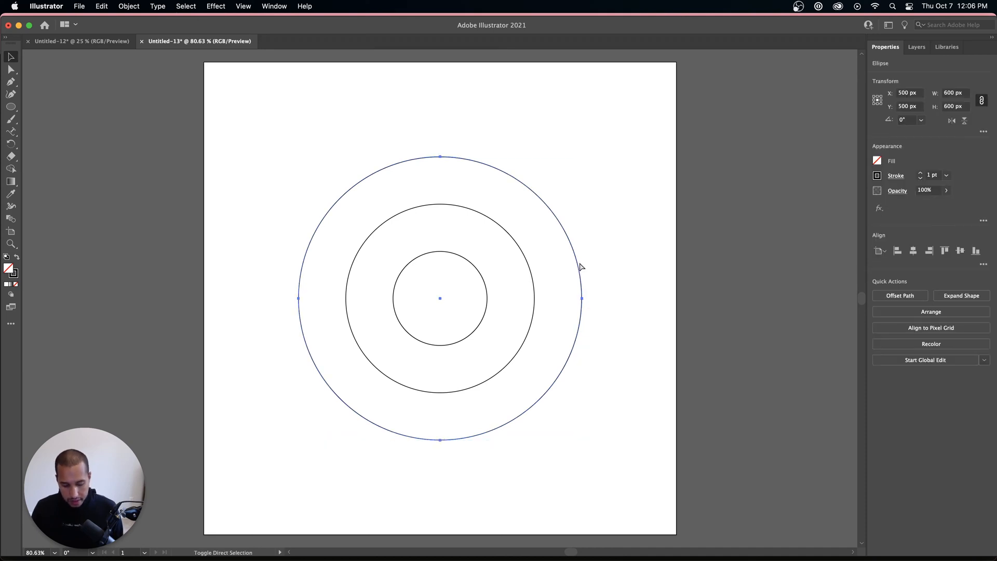
pyautogui.press('v')
pyautogui.click(954, 94)
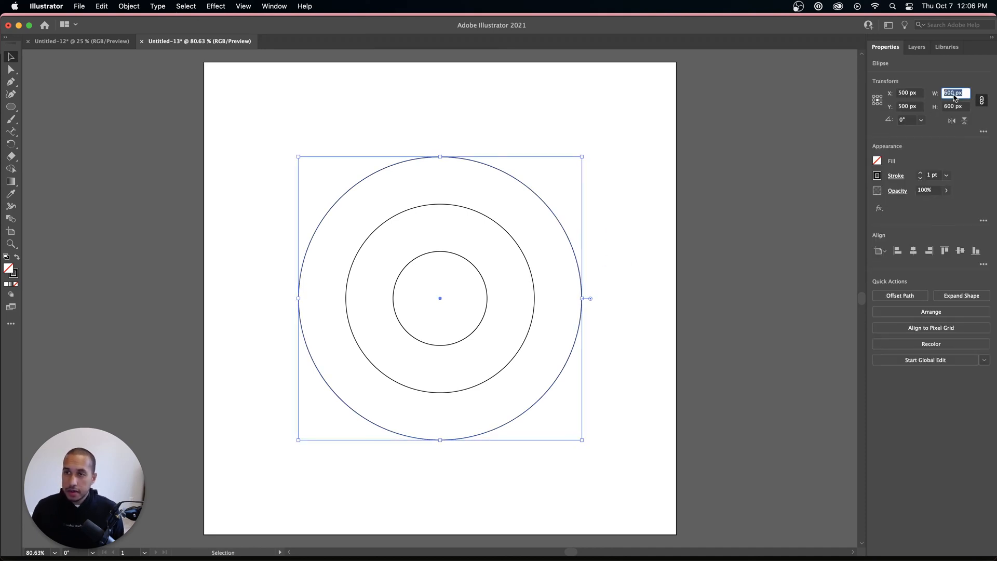
pyautogui.write('800')
pyautogui.hotkey('alt', 'Return')
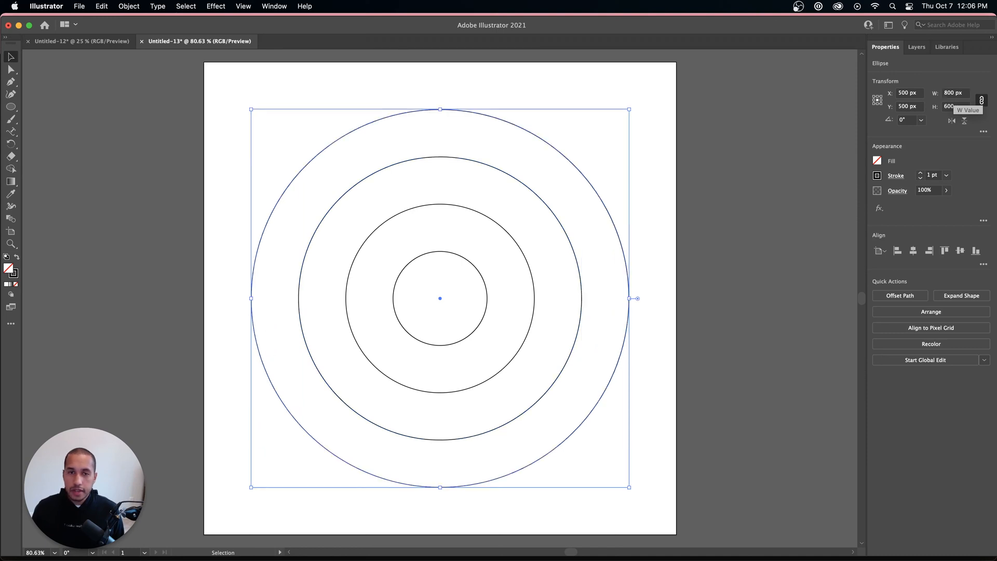
pyautogui.click(683, 272)
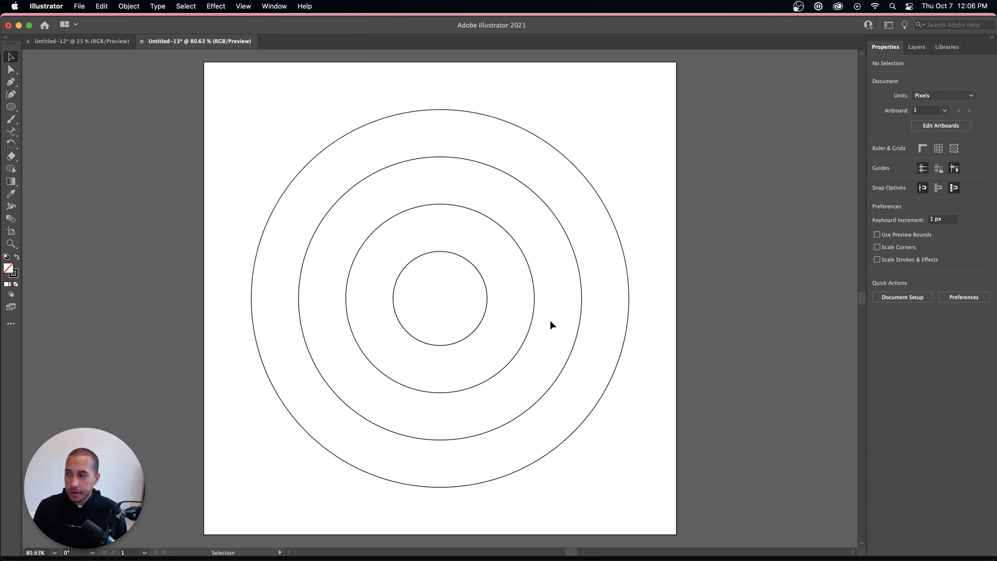
pyautogui.click(456, 260)
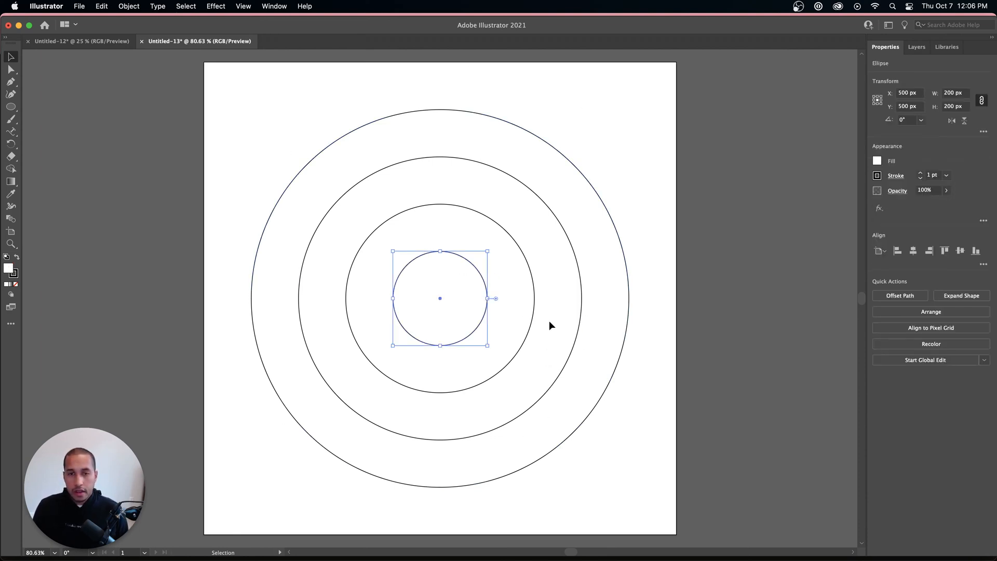
pyautogui.click(675, 324)
pyautogui.click(477, 266)
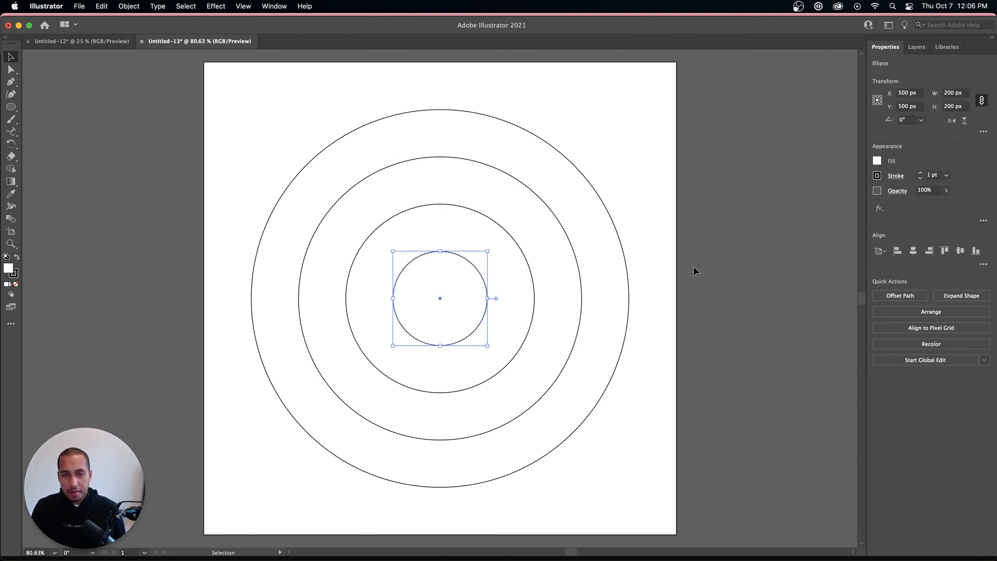
pyautogui.click(694, 270)
pyautogui.click(432, 298)
pyautogui.click(667, 242)
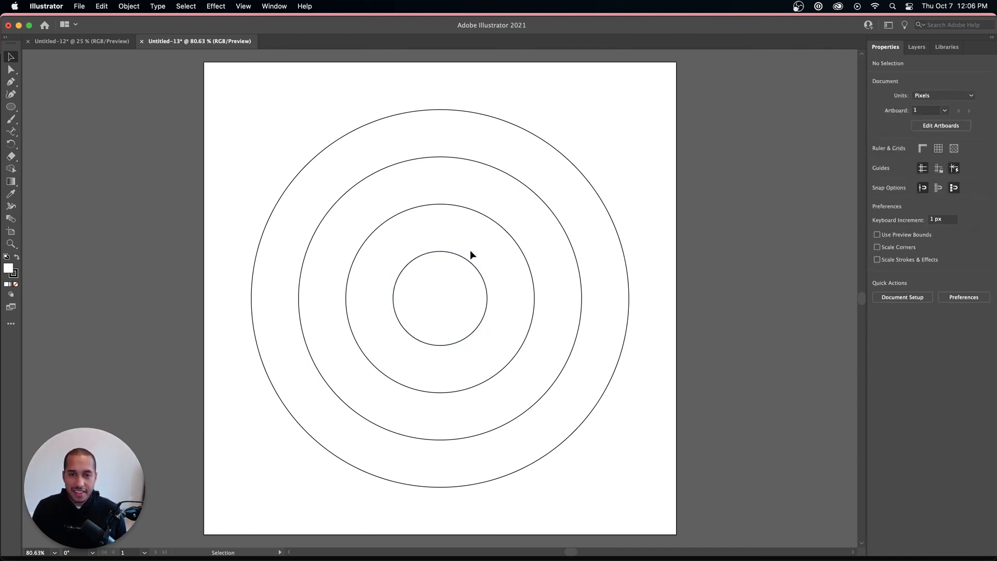
pyautogui.click(472, 253)
pyautogui.click(608, 214)
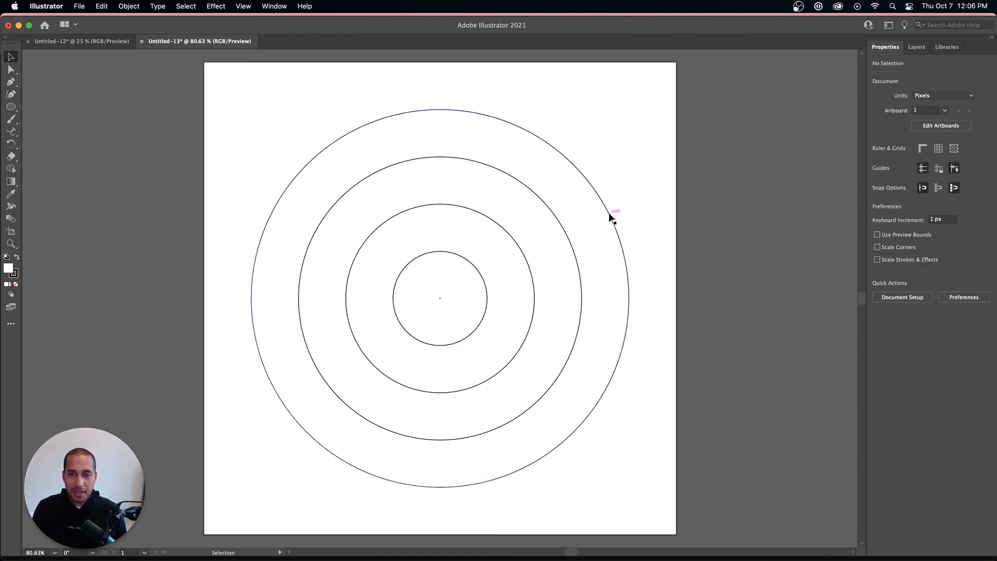
pyautogui.click(434, 255)
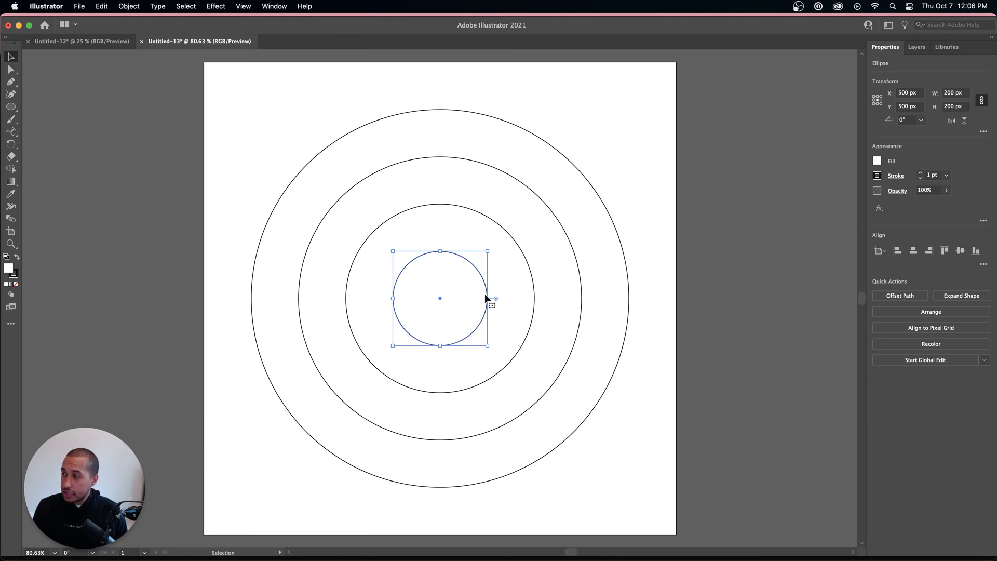
pyautogui.click(13, 134)
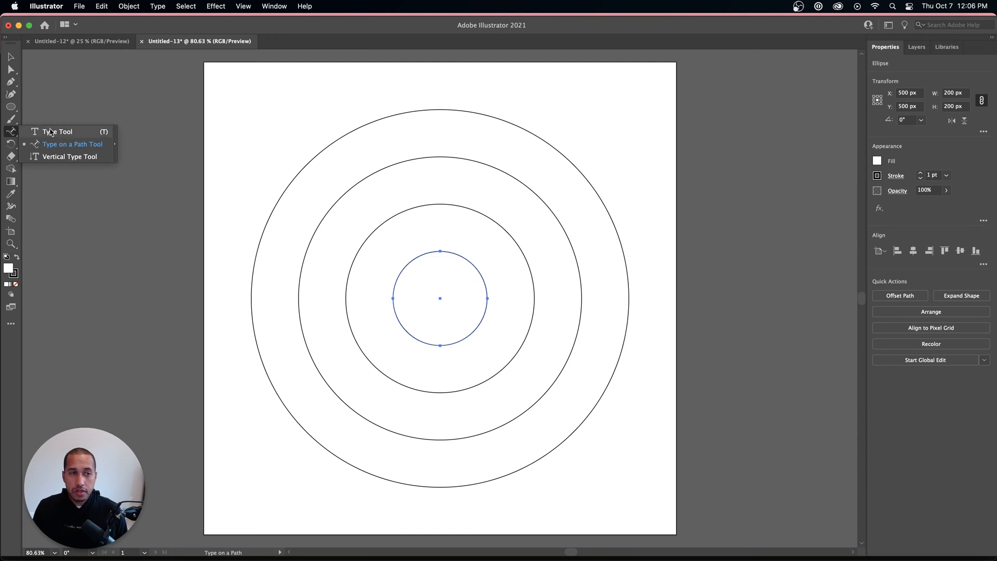
pyautogui.click(10, 133)
pyautogui.click(52, 132)
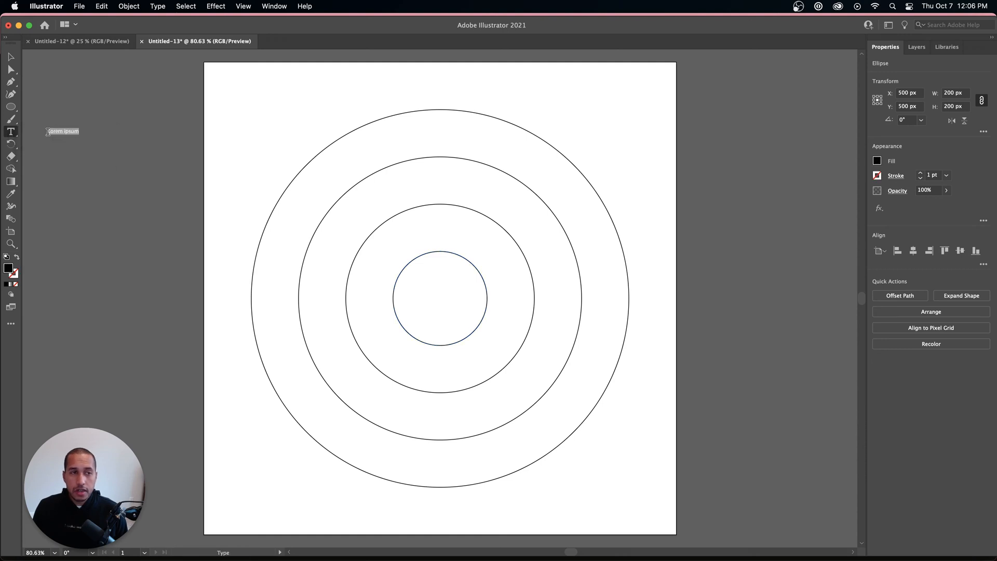
pyautogui.click(63, 128)
pyautogui.press('Escape')
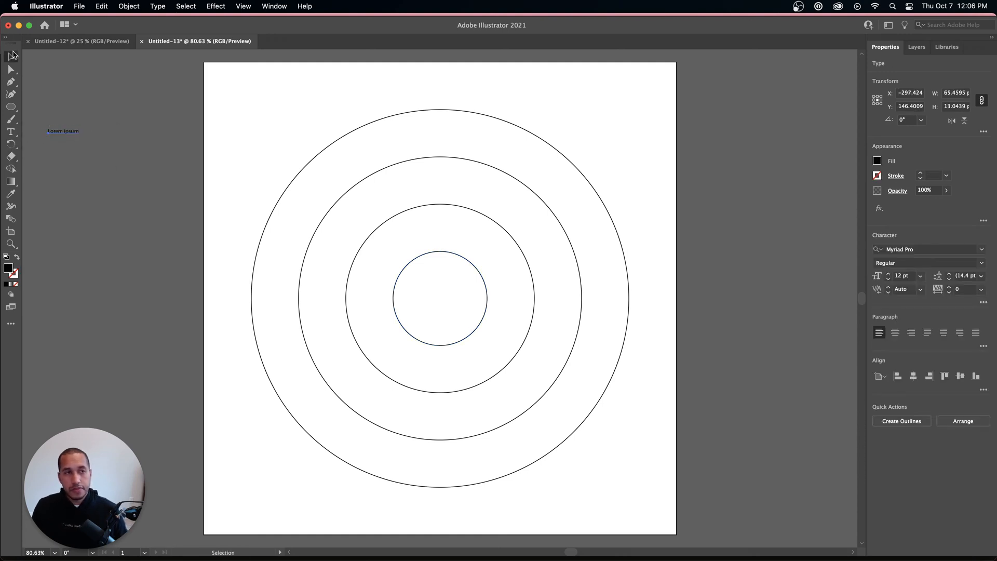
pyautogui.press('Delete')
# - Place placeholder text along the innermost 200 px circle with the Type on a Path tool
pyautogui.click(10, 132)
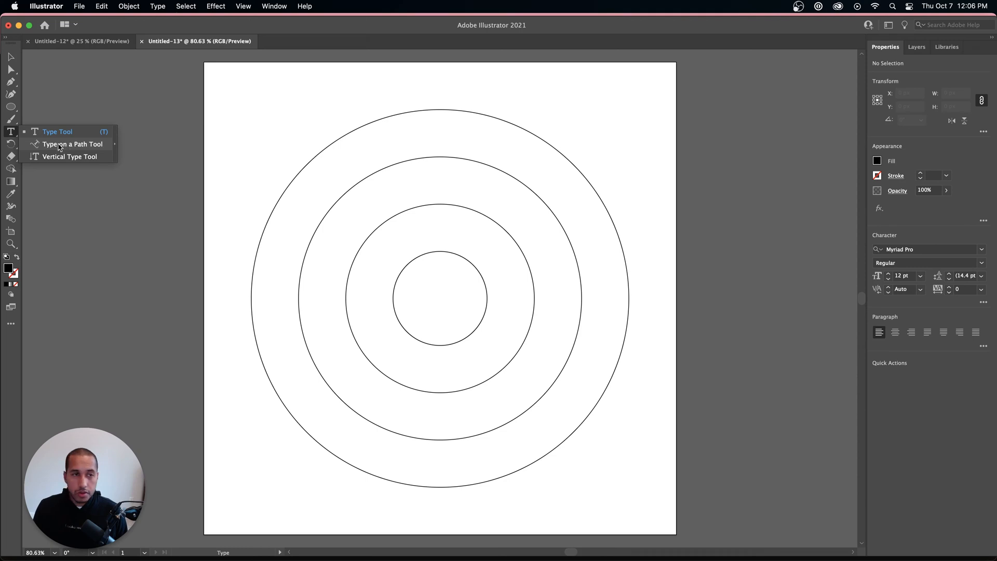
pyautogui.click(58, 145)
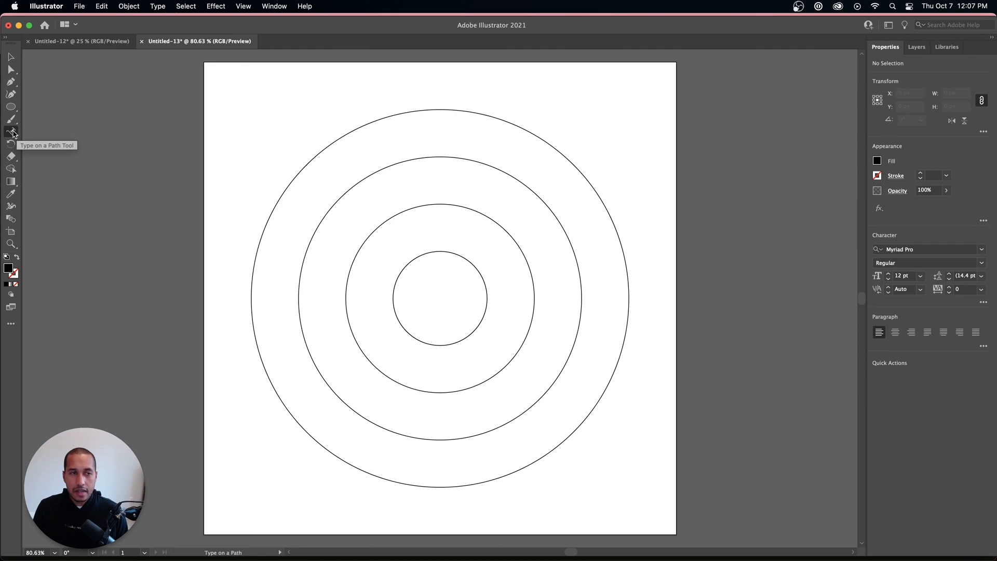
pyautogui.click(450, 254)
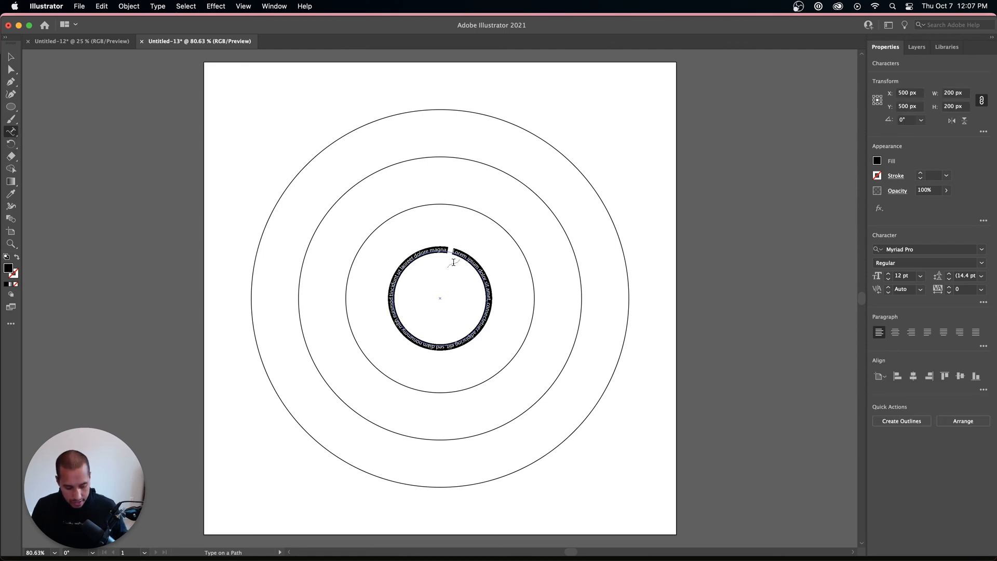
pyautogui.keyDown('super'); pyautogui.click(452, 261); pyautogui.keyUp('super')
pyautogui.keyDown('super'); pyautogui.click(453, 261); pyautogui.keyUp('super')
pyautogui.keyDown('super'); pyautogui.click(453, 261); pyautogui.keyUp('super')
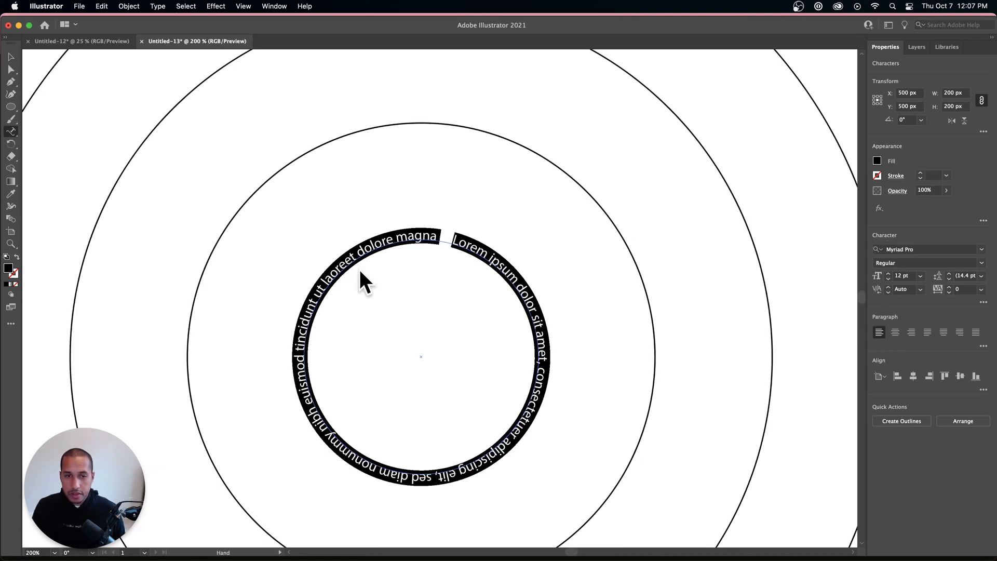
# - Set the font of the text on the 200 px circle to Azo Sans Uber Regular
pyautogui.click(982, 250)
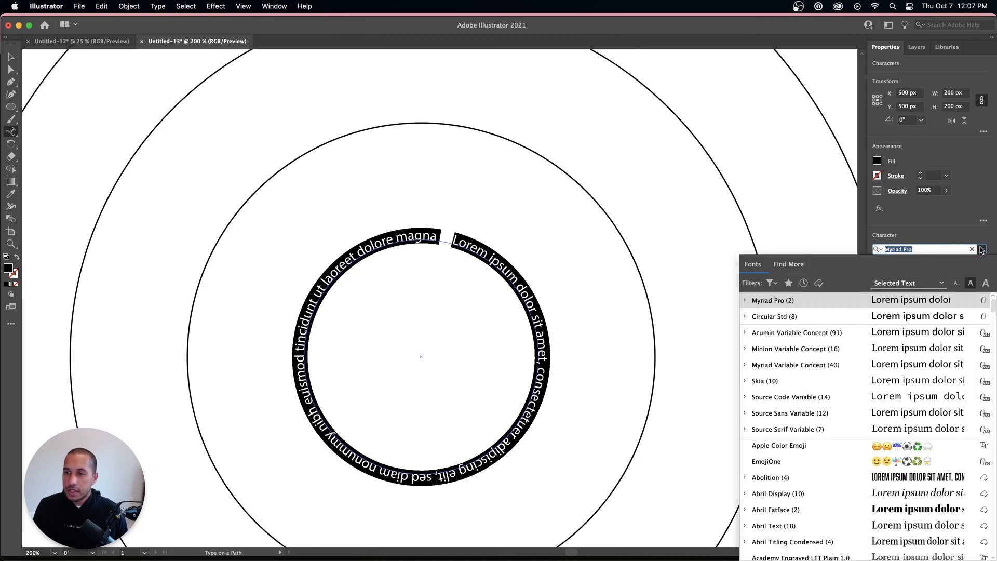
pyautogui.scroll(-5, 863, 438)
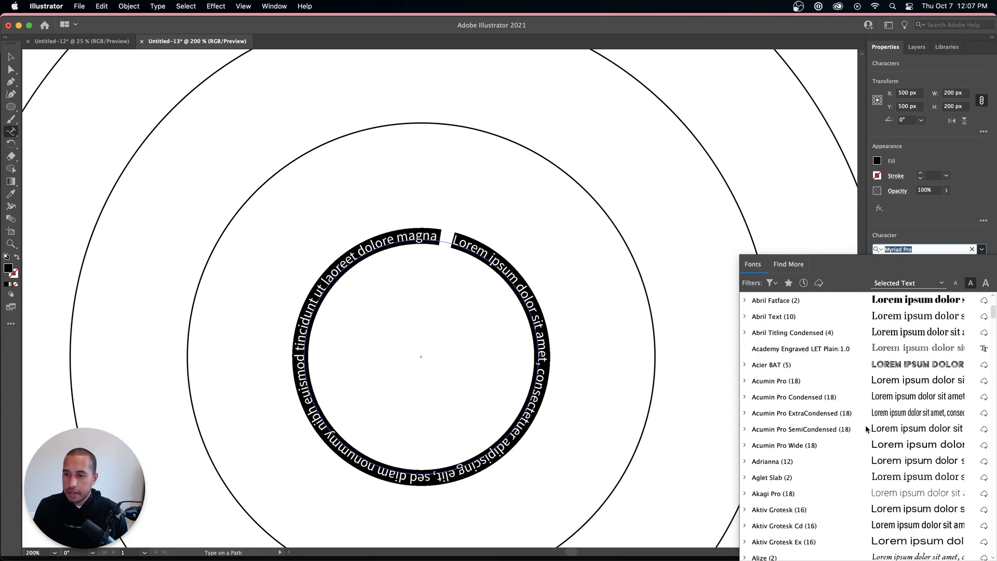
pyautogui.scroll(2, 866, 430)
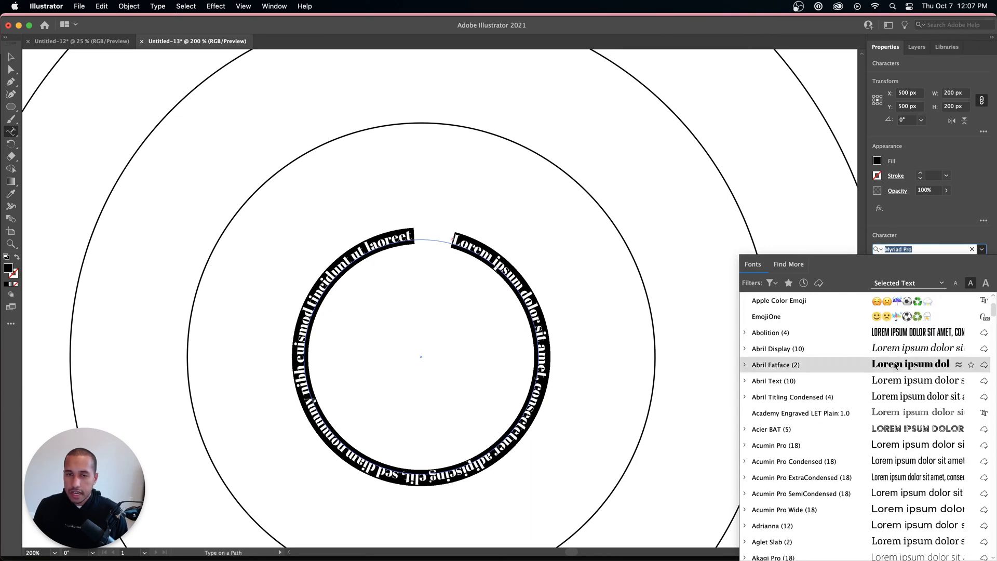
pyautogui.scroll(-8, 896, 370)
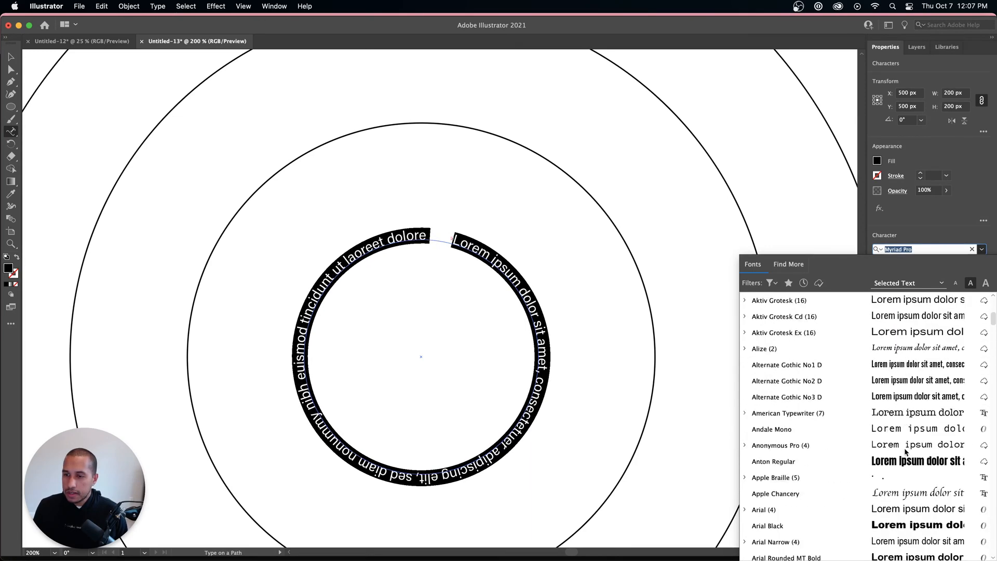
pyautogui.scroll(-4, 905, 448)
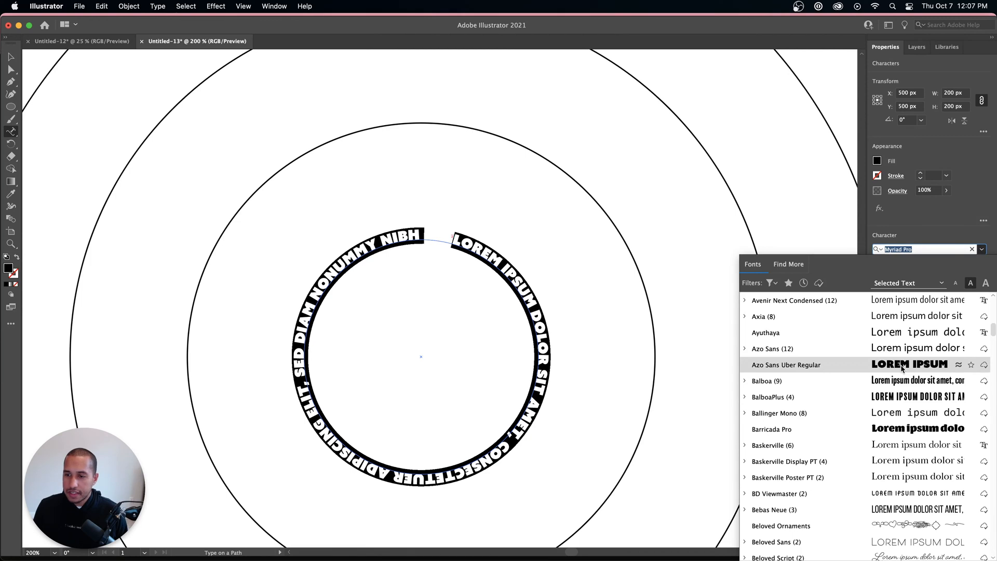
pyautogui.click(902, 368)
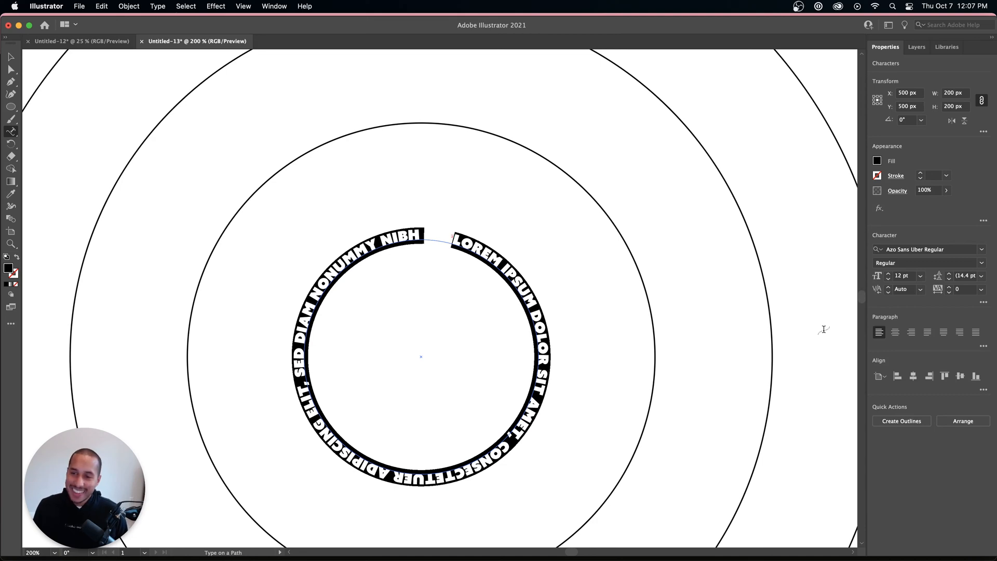
# - Increase the font size of the text on the 200 px circle to 38 pt so it wraps around the whole circle
pyautogui.click(903, 276)
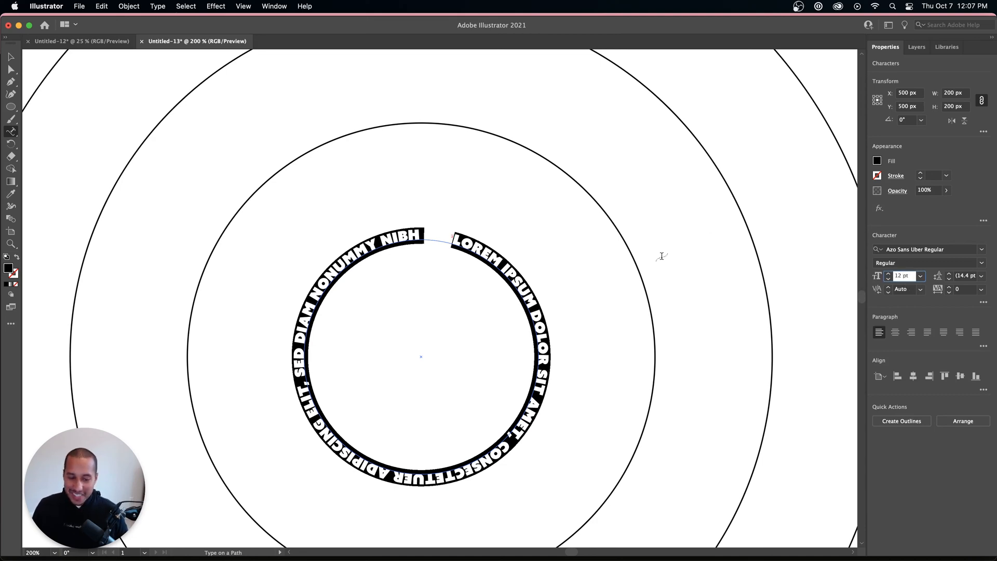
pyautogui.scroll(-5, 700, 263)
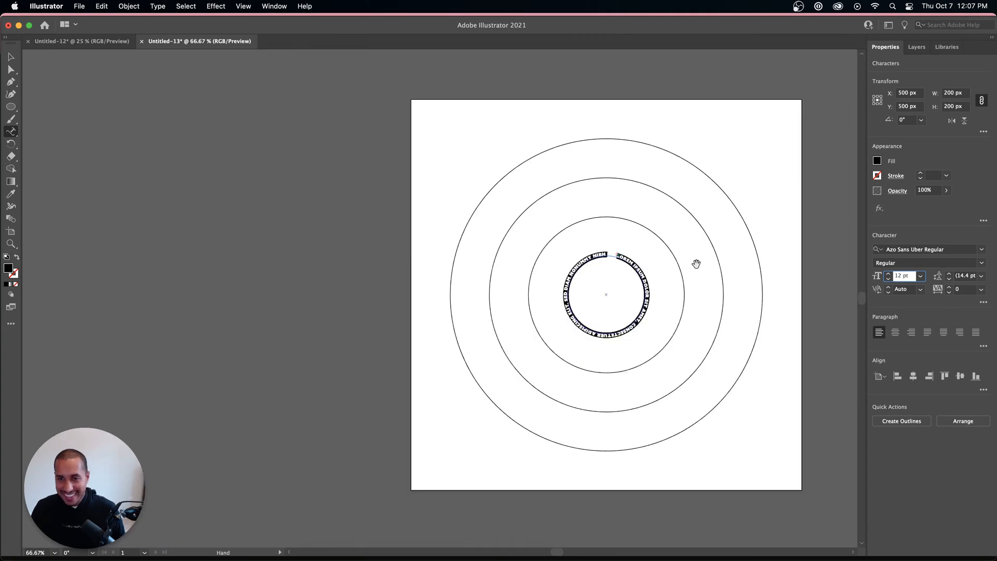
pyautogui.scroll(4, 698, 263)
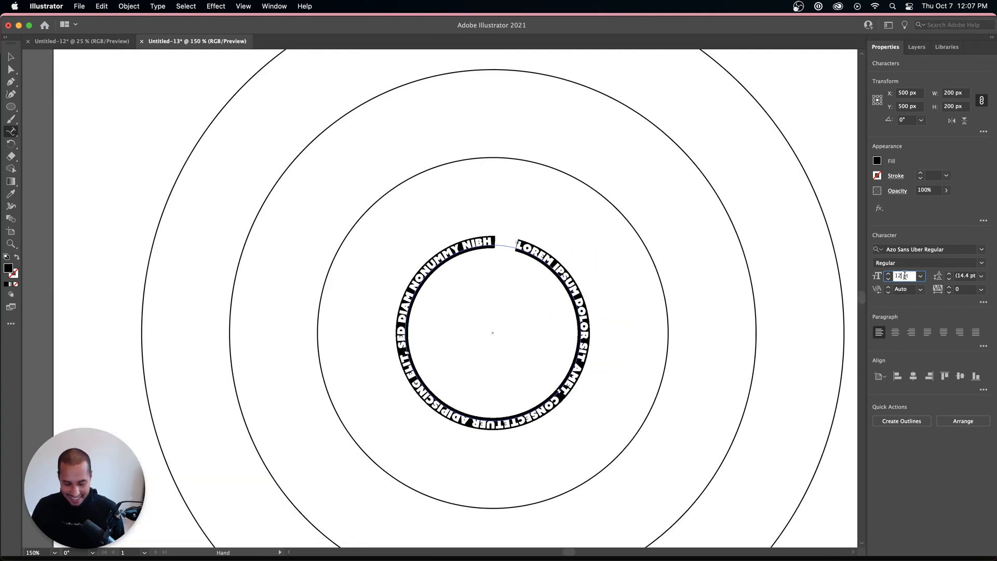
pyautogui.press('Up')
pyautogui.press('Up')
pyautogui.press('Up')
pyautogui.press('Up')
pyautogui.press('Up')
pyautogui.press('Up')
pyautogui.press('Up')
pyautogui.press('Up')
pyautogui.press('Up')
pyautogui.press('Up')
pyautogui.press('Up')
pyautogui.press('Up')
pyautogui.press('Up')
pyautogui.press('Up')
pyautogui.press('Up')
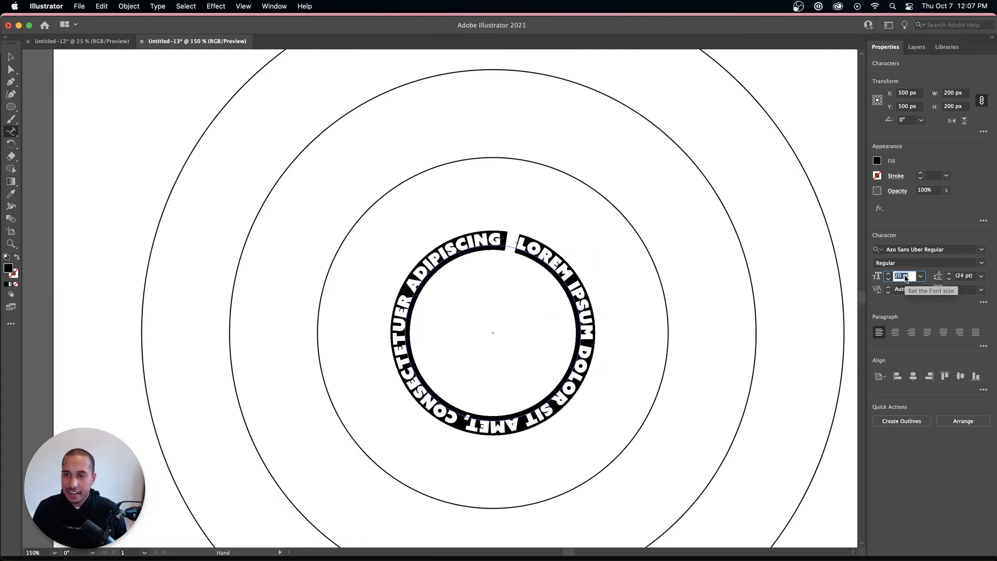
pyautogui.press('Up')
pyautogui.press('Up')
pyautogui.press('Up')
pyautogui.press('Up')
pyautogui.press('Up')
pyautogui.press('Up')
pyautogui.press('Up')
pyautogui.press('Up')
pyautogui.press('Up')
pyautogui.press('Up')
pyautogui.press('Up')
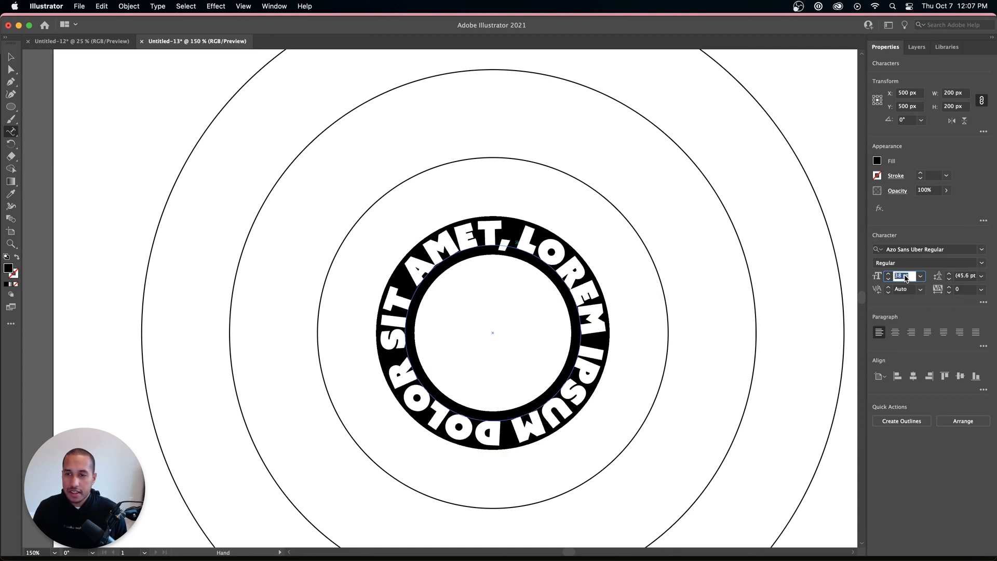
pyautogui.click(11, 57)
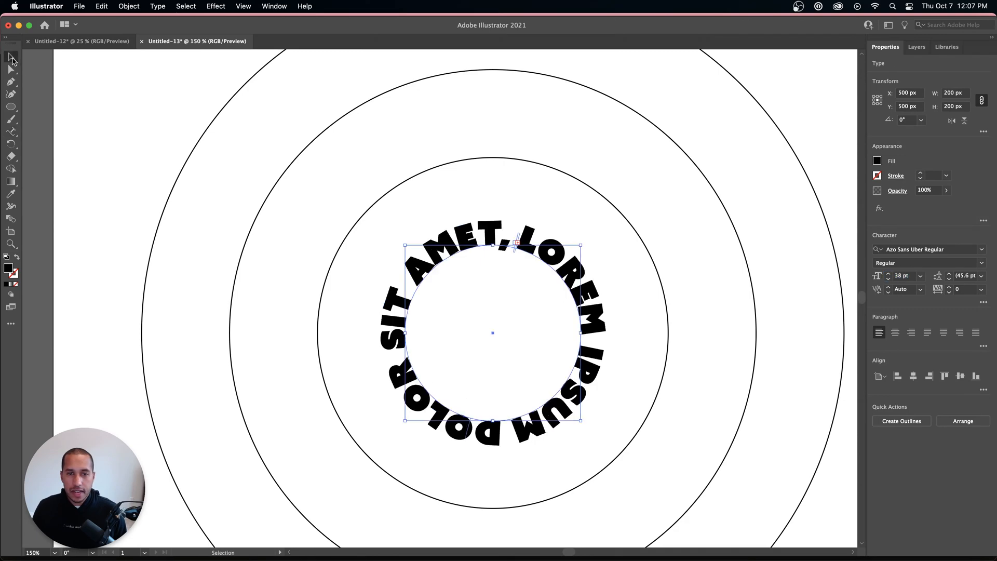
pyautogui.scroll(-2, 517, 237)
pyautogui.scroll(1, 513, 234)
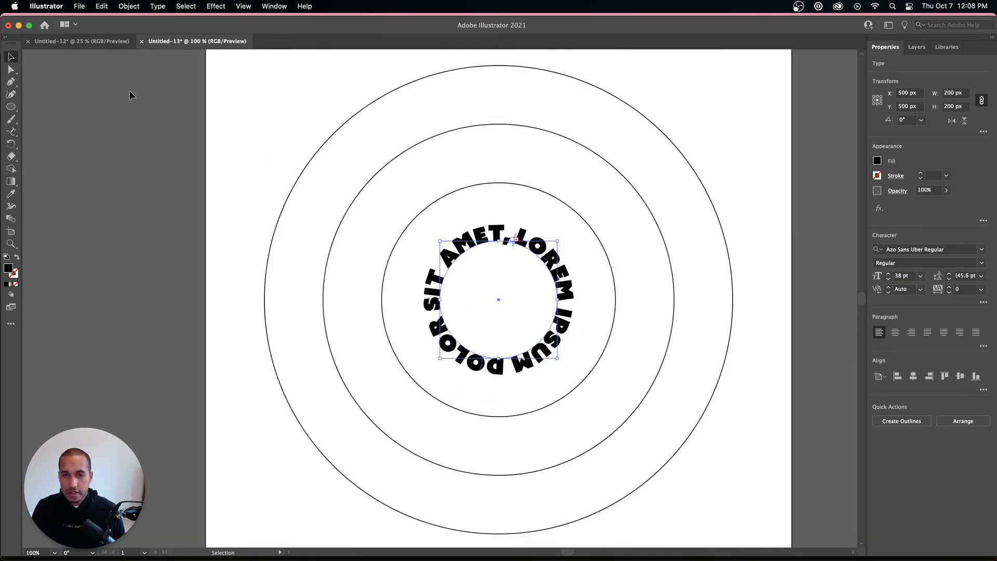
pyautogui.click(158, 114)
pyautogui.click(541, 240)
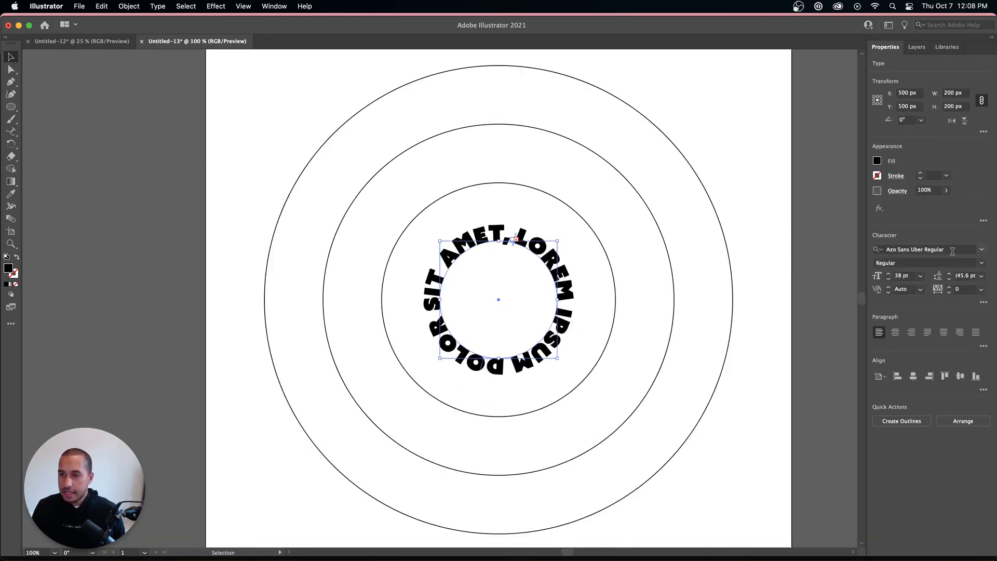
pyautogui.click(980, 263)
pyautogui.click(981, 263)
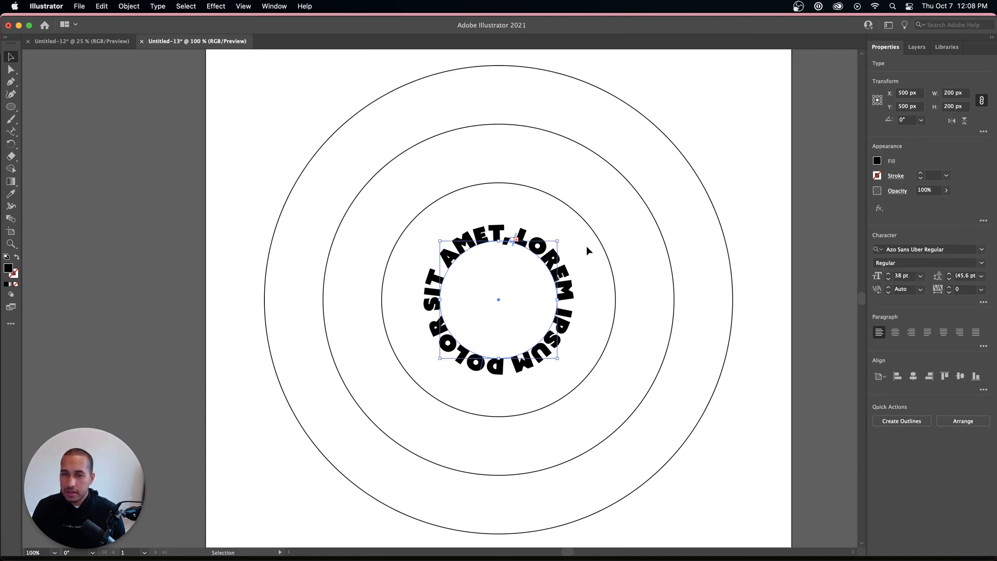
# - Place placeholder text along the 400 px circle with the Type on a Path tool
pyautogui.click(522, 186)
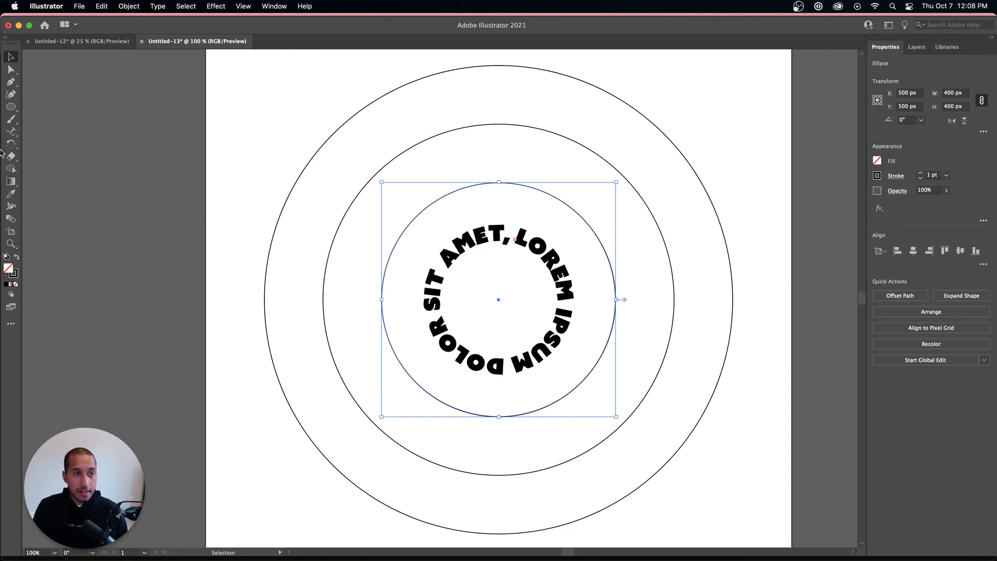
pyautogui.click(10, 133)
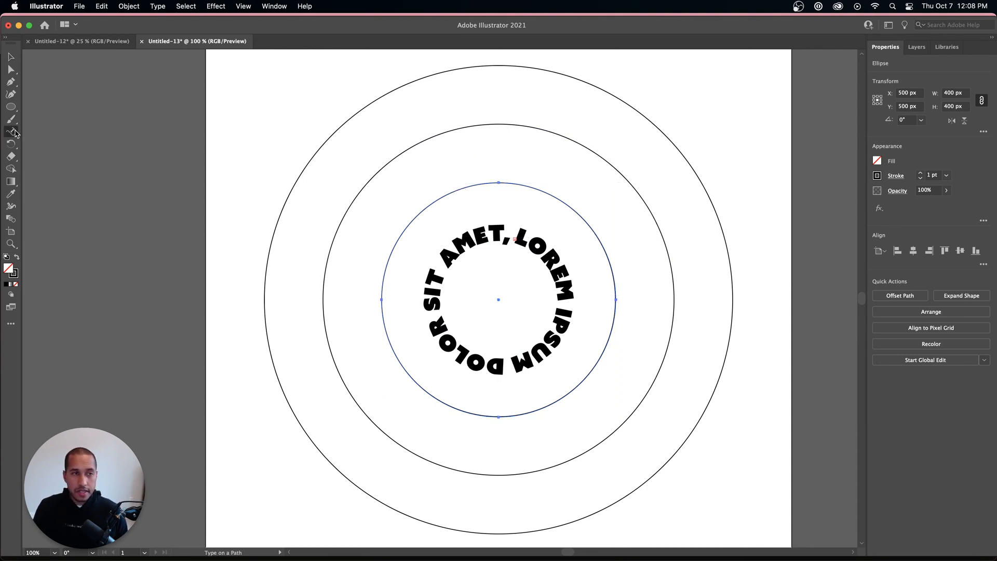
pyautogui.click(15, 134)
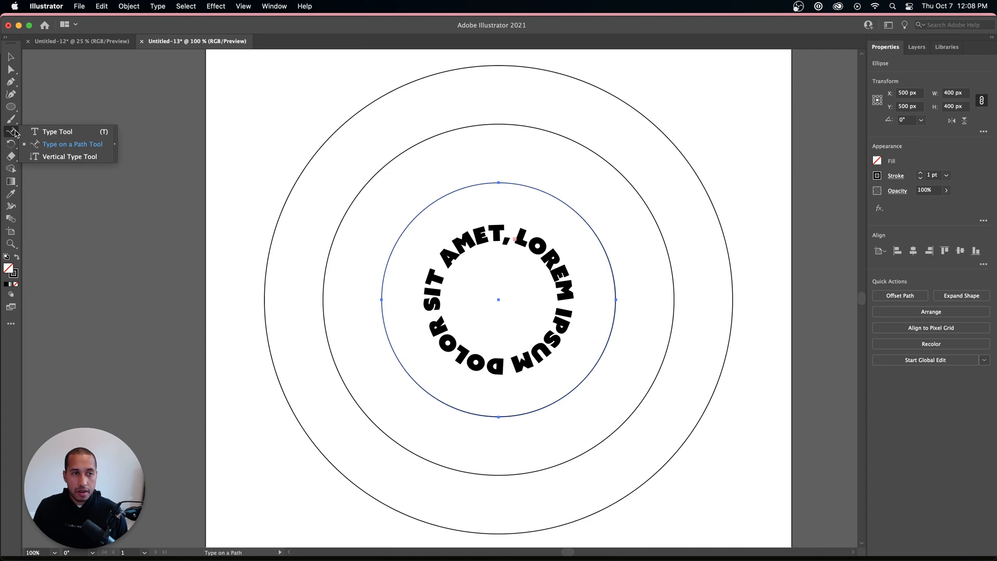
pyautogui.click(510, 183)
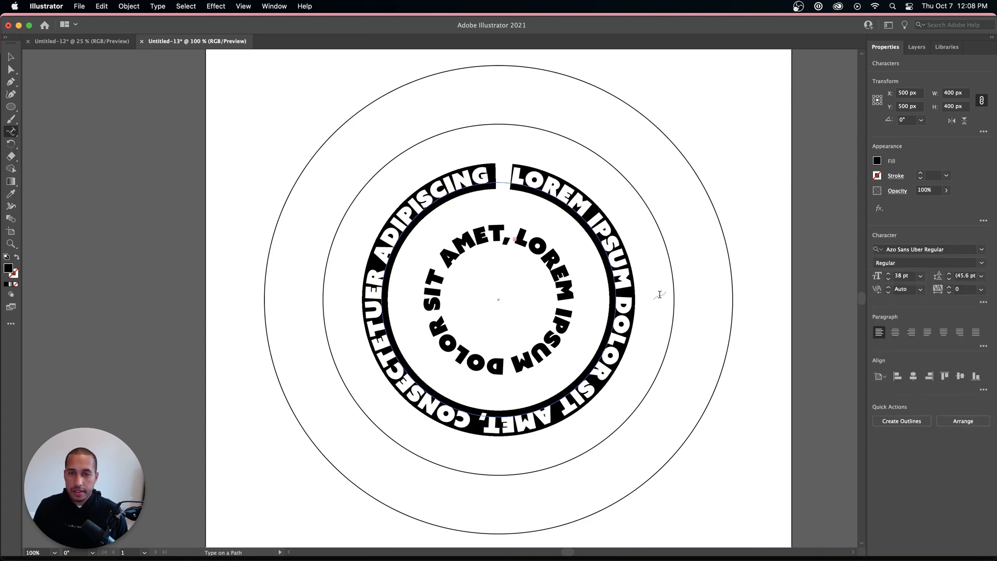
# - Set the font of the text on the 400 px circle to Beloved Script
pyautogui.click(981, 253)
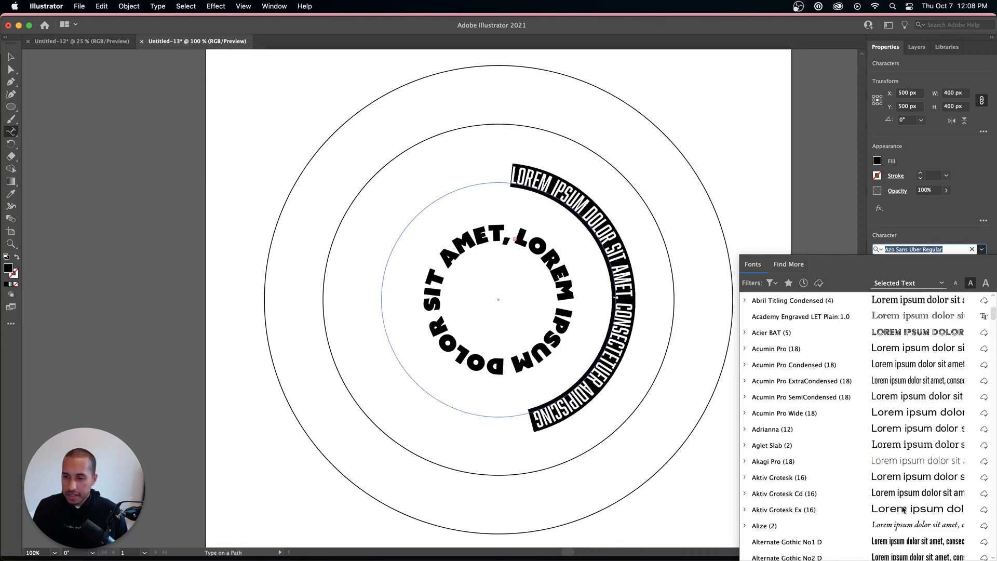
pyautogui.scroll(-10, 904, 510)
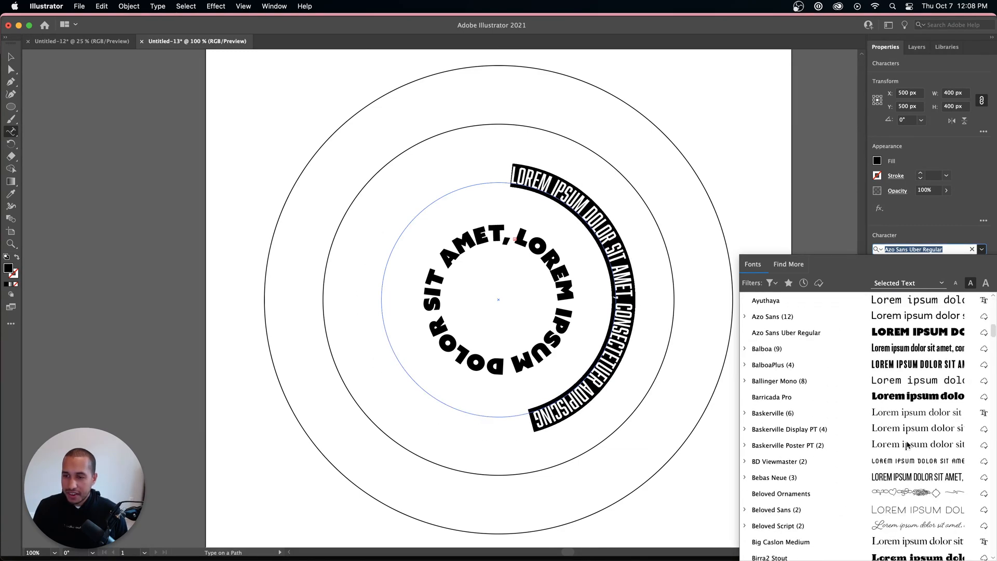
pyautogui.scroll(-5, 906, 445)
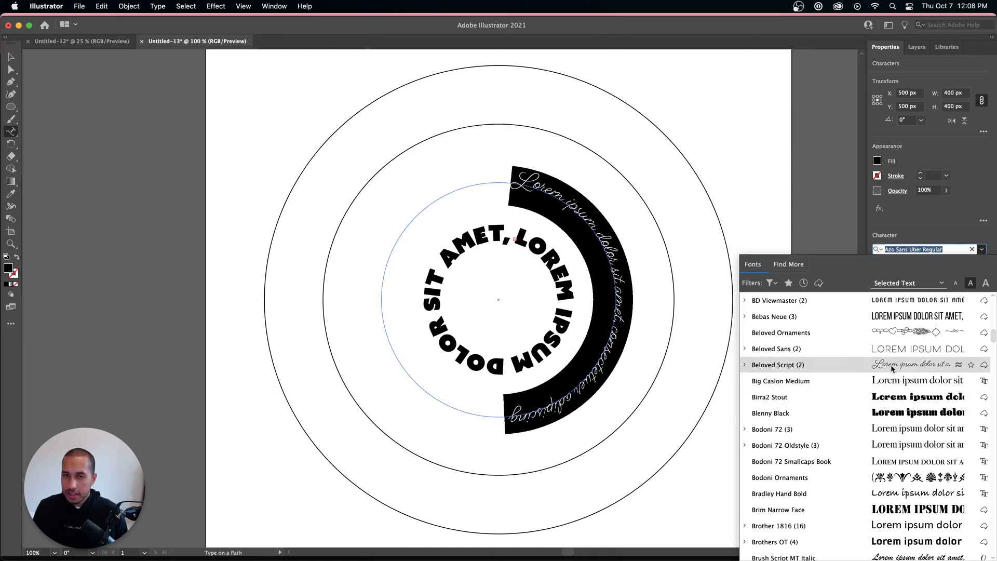
pyautogui.scroll(-3, 892, 441)
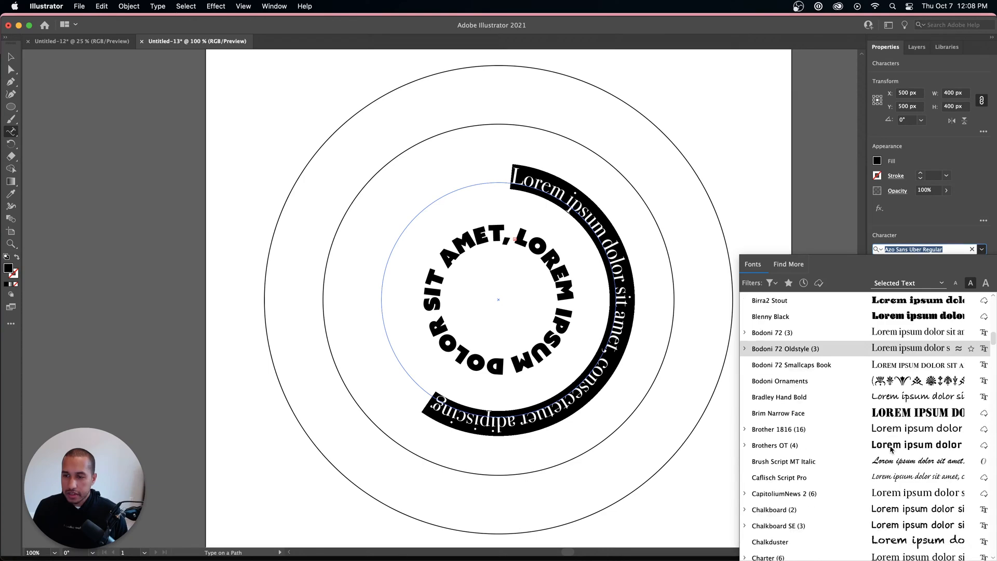
pyautogui.scroll(-1, 892, 450)
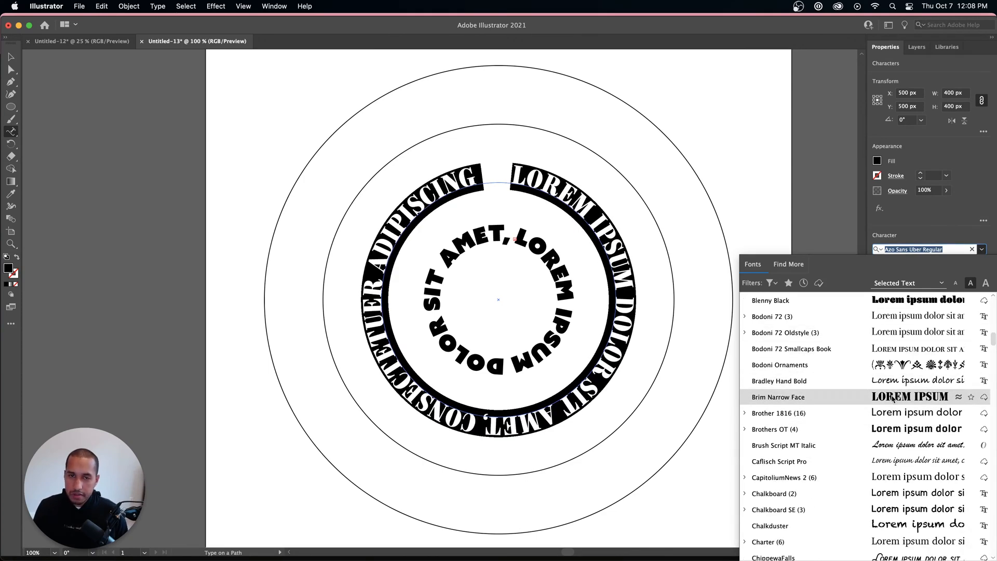
pyautogui.scroll(3, 895, 342)
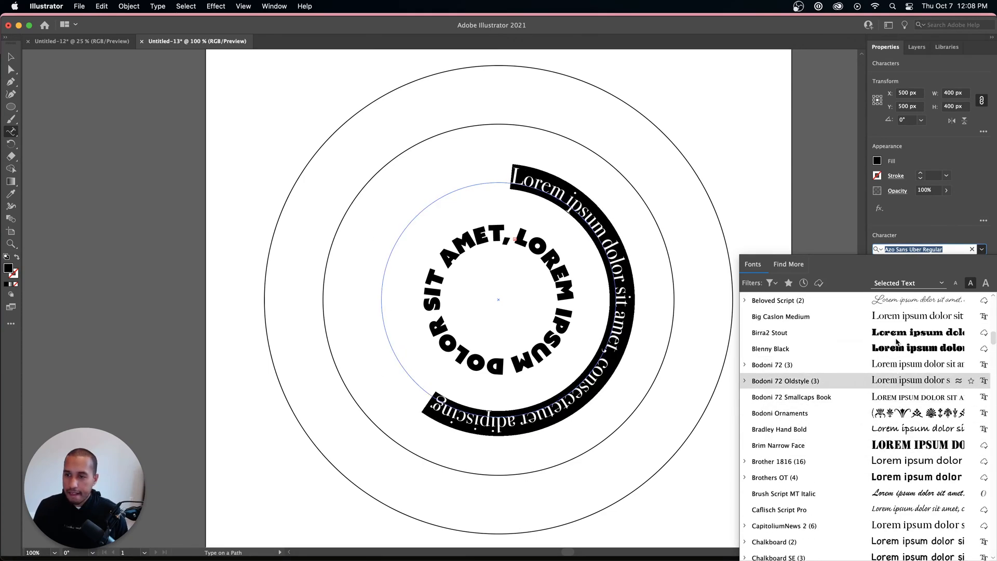
pyautogui.click(896, 300)
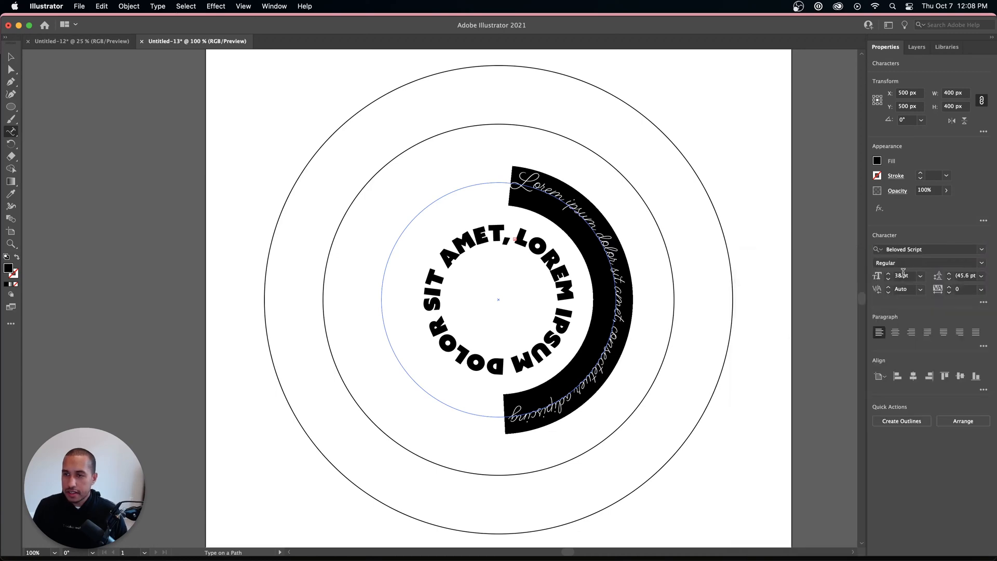
# - Increase the font size of the Beloved Script text to 105 pt to fill the 400 px circle, and deselect it
pyautogui.click(902, 275)
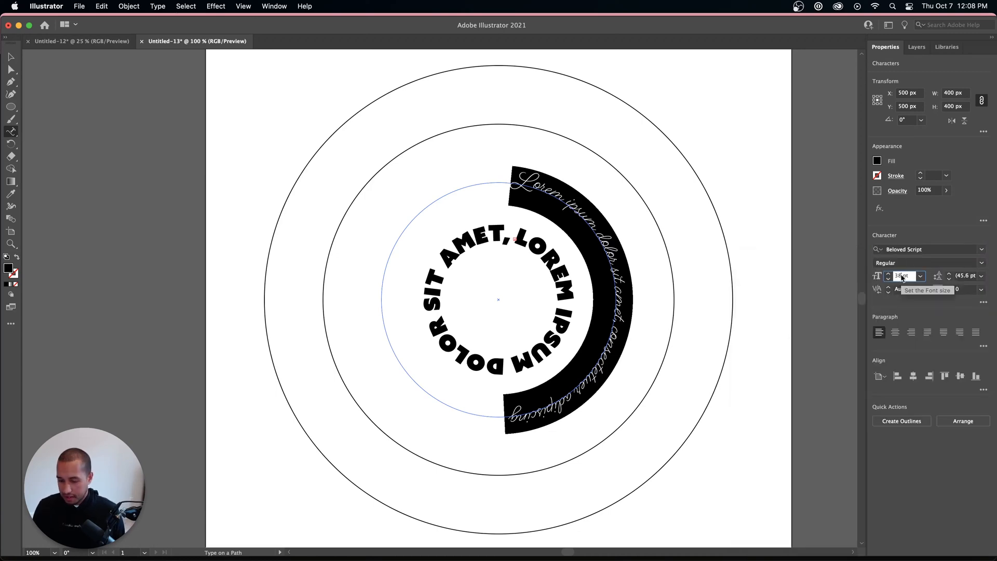
pyautogui.write('80')
pyautogui.press('Return')
pyautogui.press('Up')
pyautogui.press('Up')
pyautogui.press('Up')
pyautogui.press('Up')
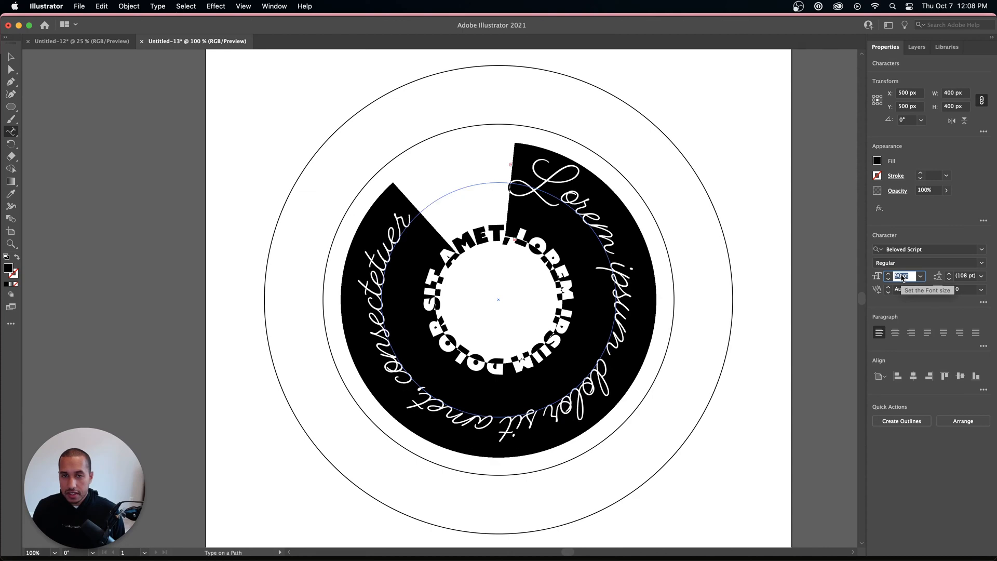
pyautogui.press('Up')
pyautogui.press('Up')
pyautogui.press('Up')
pyautogui.press('Up')
pyautogui.press('Up')
pyautogui.press('Up')
pyautogui.press('Up')
pyautogui.press('Up')
pyautogui.press('Up')
pyautogui.press('Up')
pyautogui.press('Up')
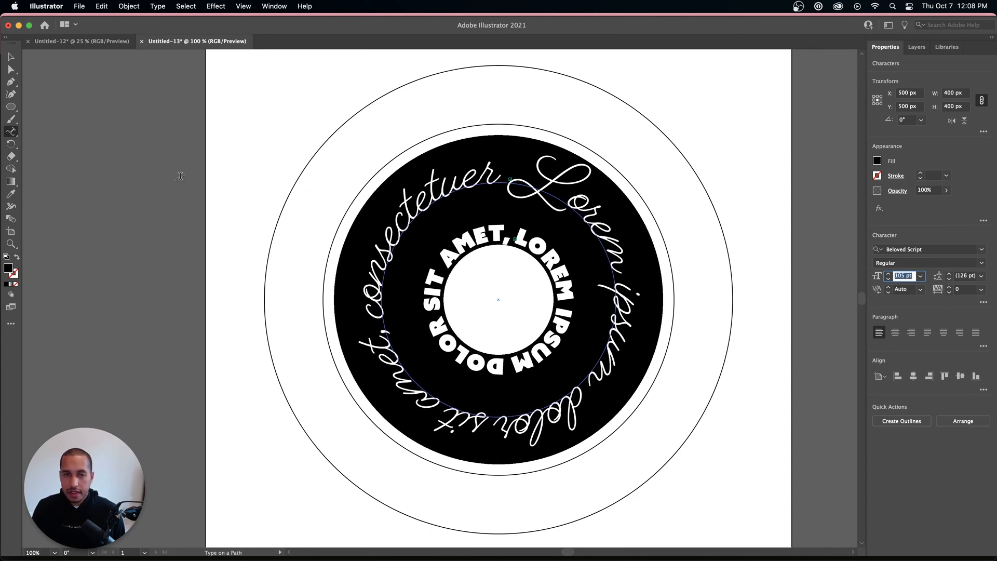
pyautogui.click(11, 57)
pyautogui.click(245, 502)
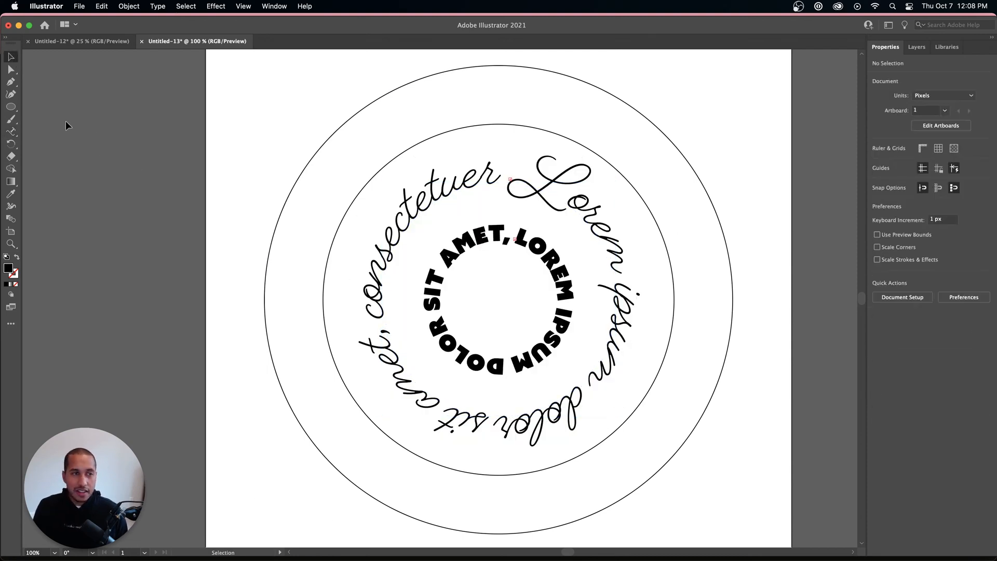
# - Place placeholder text along the 600 px circle with the Type on a Path tool and set its font to Didot
pyautogui.click(10, 131)
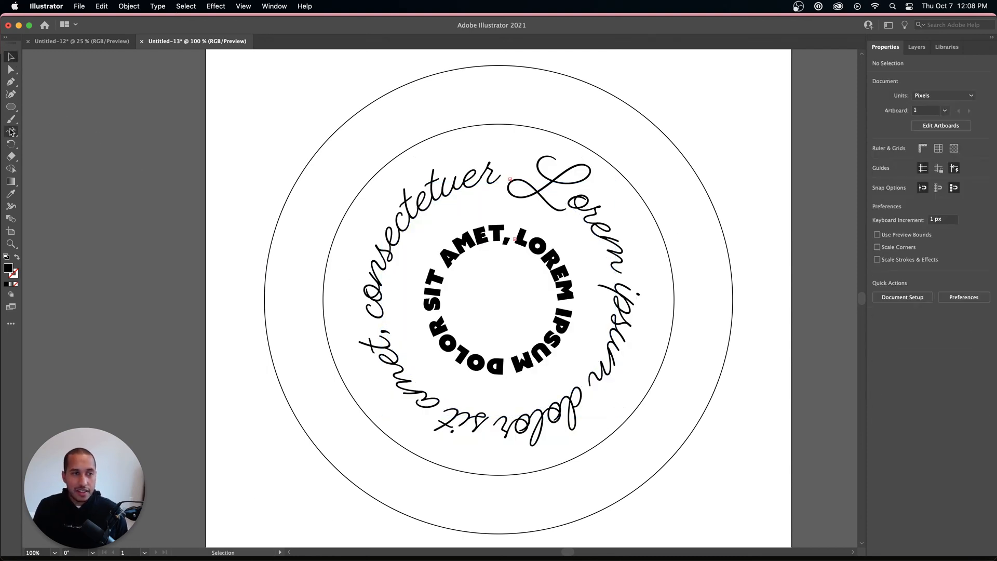
pyautogui.click(499, 126)
pyautogui.click(981, 249)
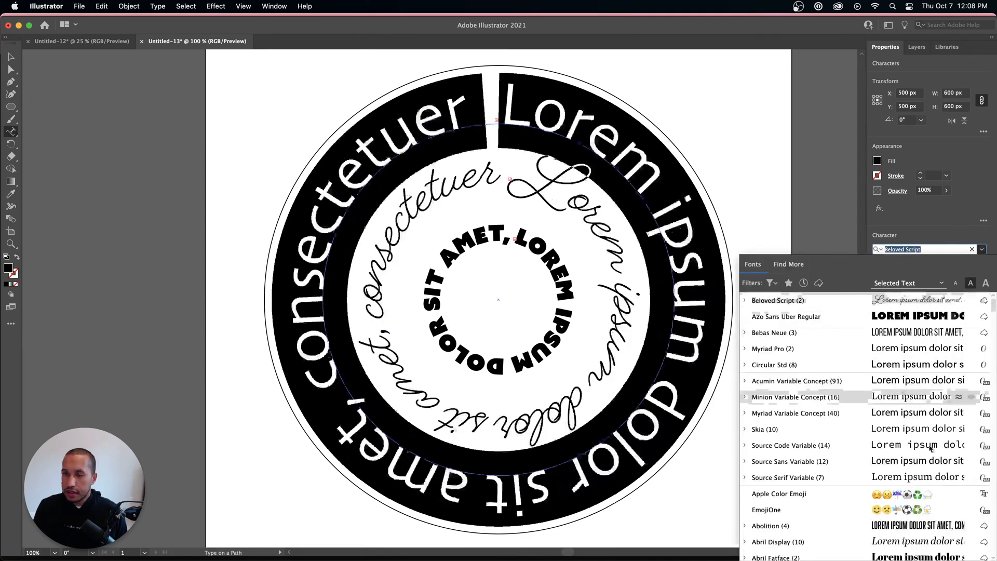
pyautogui.scroll(5, 908, 445)
pyautogui.scroll(-5, 909, 445)
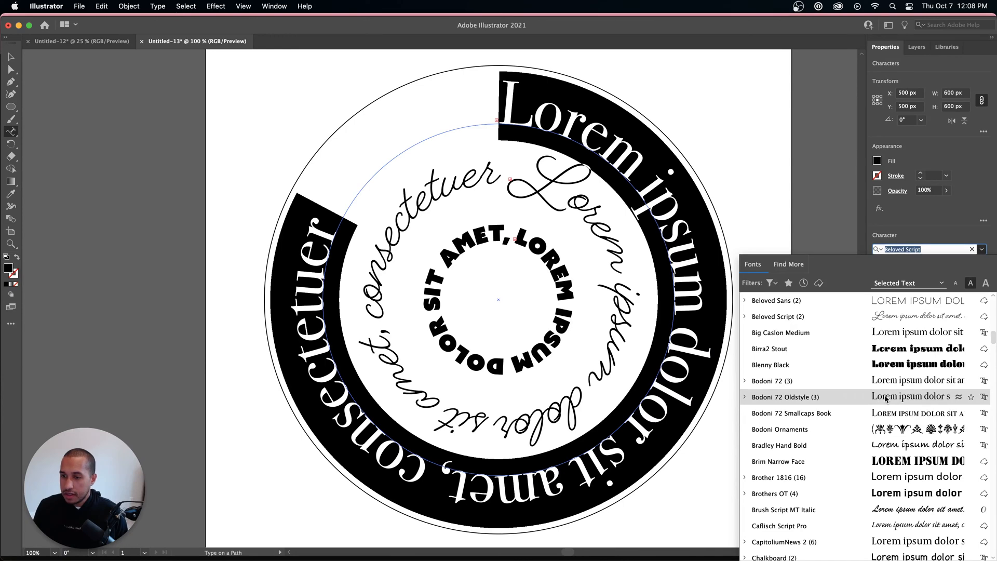
pyautogui.scroll(-5, 886, 398)
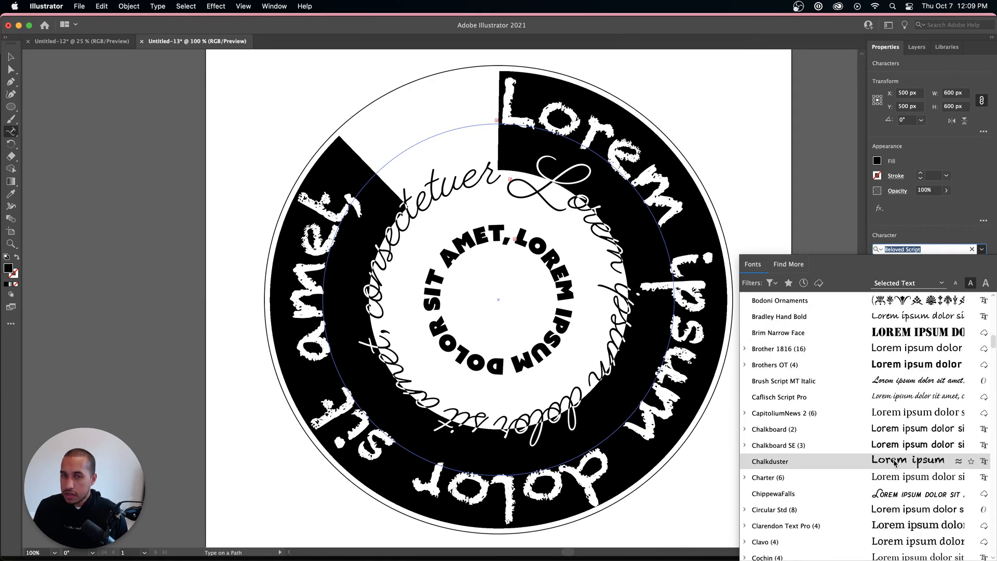
pyautogui.scroll(-10, 894, 462)
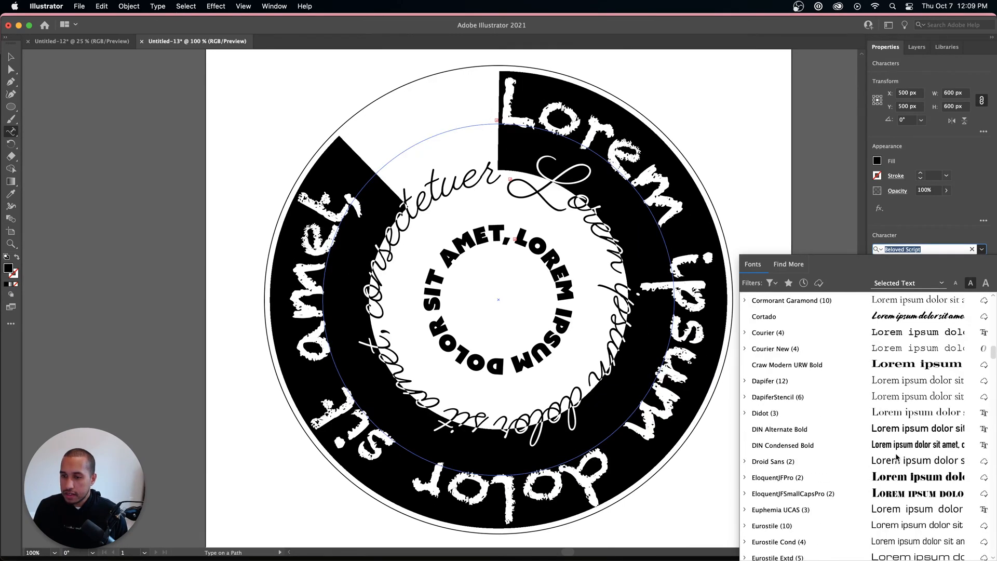
pyautogui.scroll(-5, 897, 448)
pyautogui.scroll(2, 893, 457)
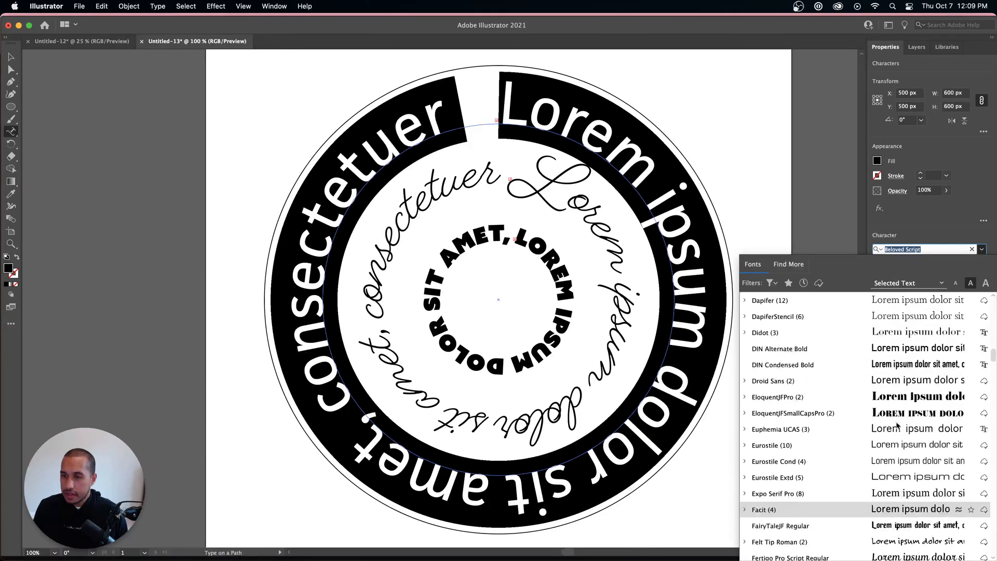
pyautogui.click(871, 335)
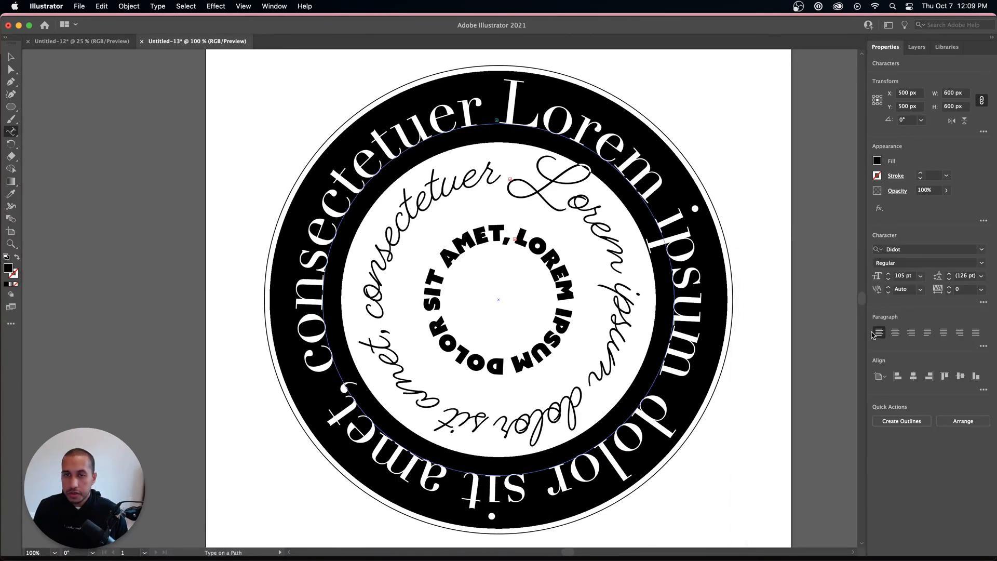
# - Reduce the font size of the Didot text on the 600 px circle to 60 pt
pyautogui.click(902, 275)
pyautogui.hotkey('shift', 'Down')
pyautogui.hotkey('shift', 'Down')
pyautogui.hotkey('shift', 'Down')
pyautogui.hotkey('shift', 'Down')
pyautogui.hotkey('shift', 'Down')
pyautogui.hotkey('shift', 'Down')
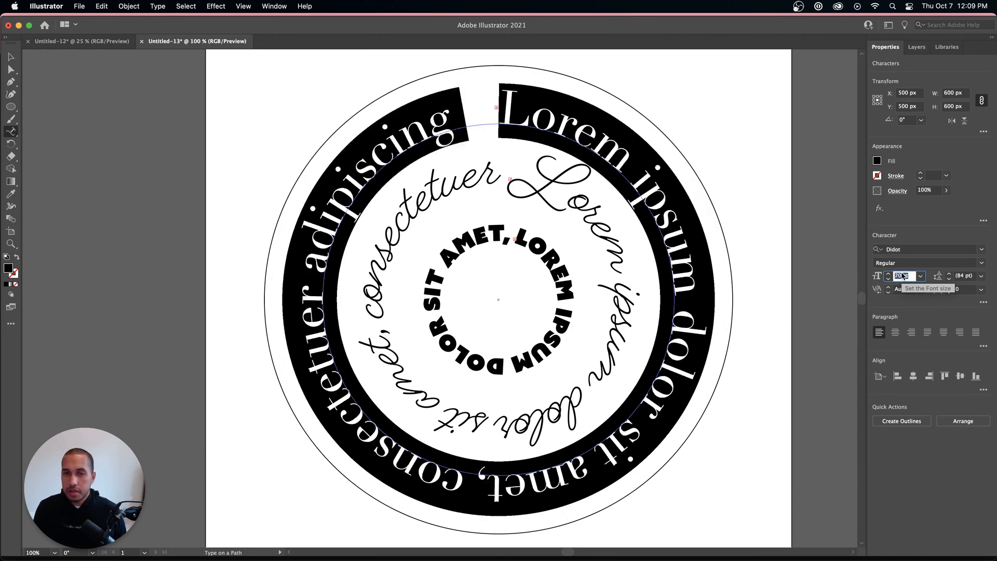
pyautogui.hotkey('shift', 'Up')
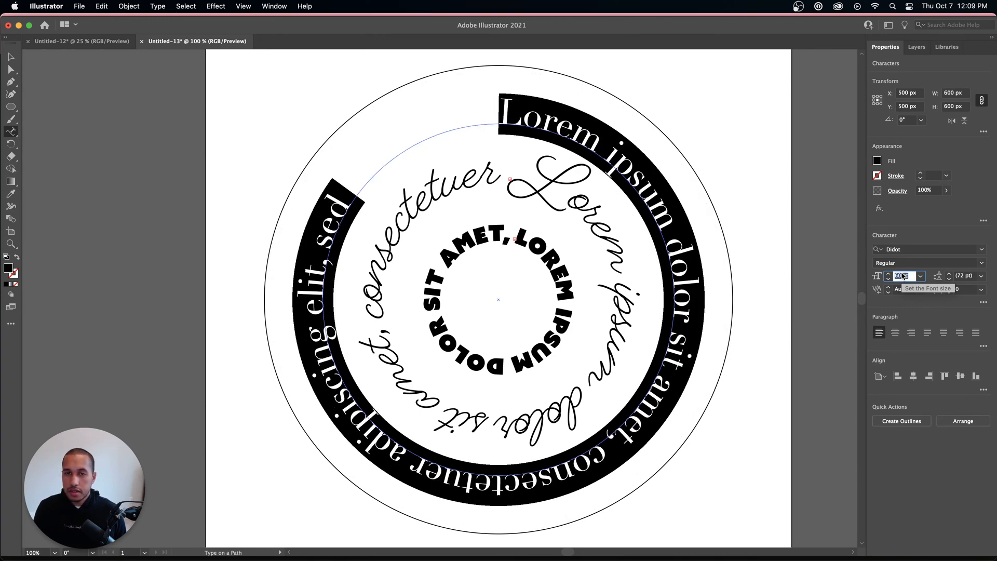
# - Increase the tracking of the Didot text to 80 so it spreads around the whole 600 px circle
pyautogui.click(960, 289)
pyautogui.press('Up')
pyautogui.press('Up')
pyautogui.press('Up')
pyautogui.press('Up')
pyautogui.press('Up')
pyautogui.press('Up')
pyautogui.press('Up')
pyautogui.press('Up')
pyautogui.press('Up')
pyautogui.press('Up')
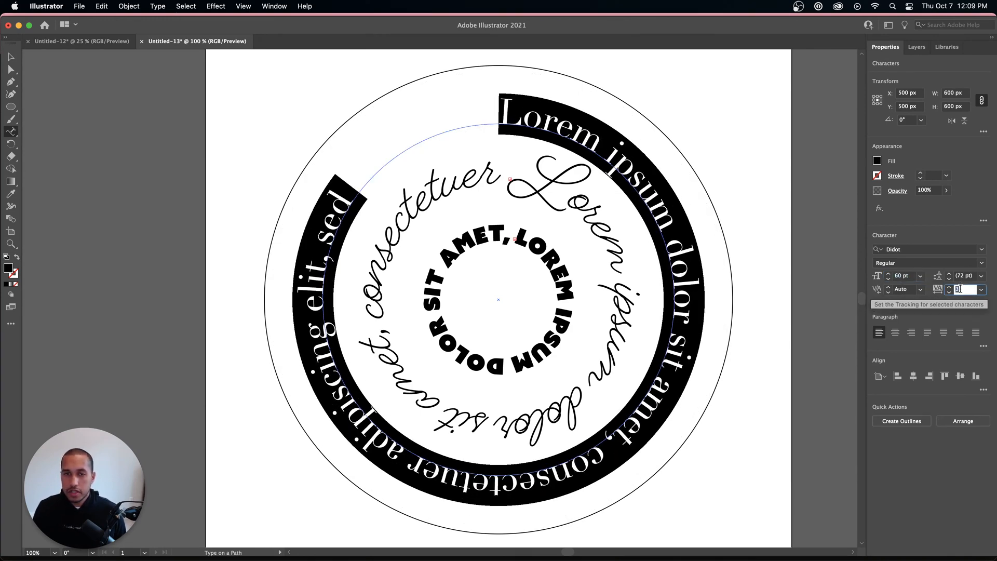
pyautogui.hotkey('shift', 'Up')
pyautogui.hotkey('shift', 'Up')
pyautogui.press('Up')
pyautogui.press('Up')
pyautogui.press('Up')
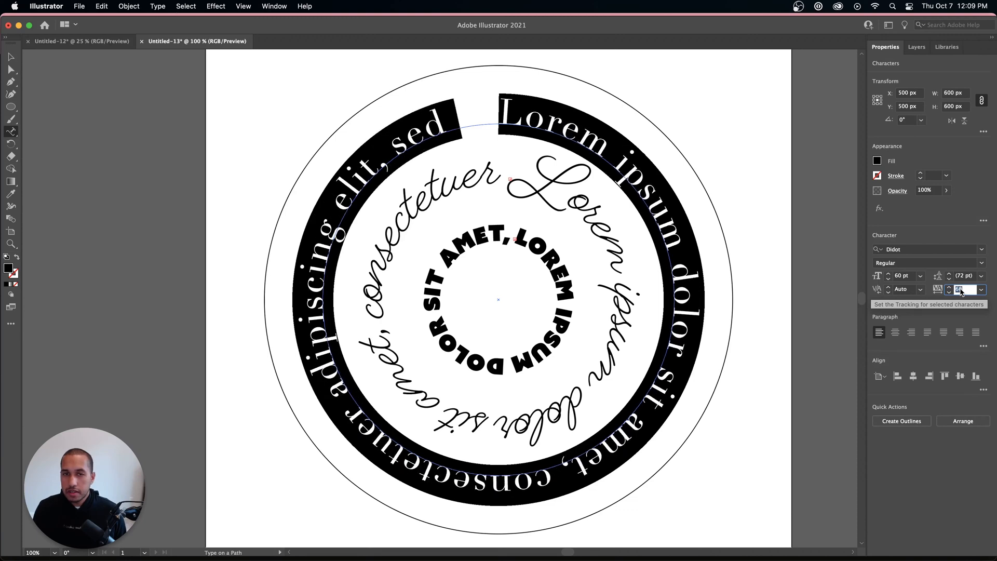
pyautogui.press('Up')
pyautogui.press('Up')
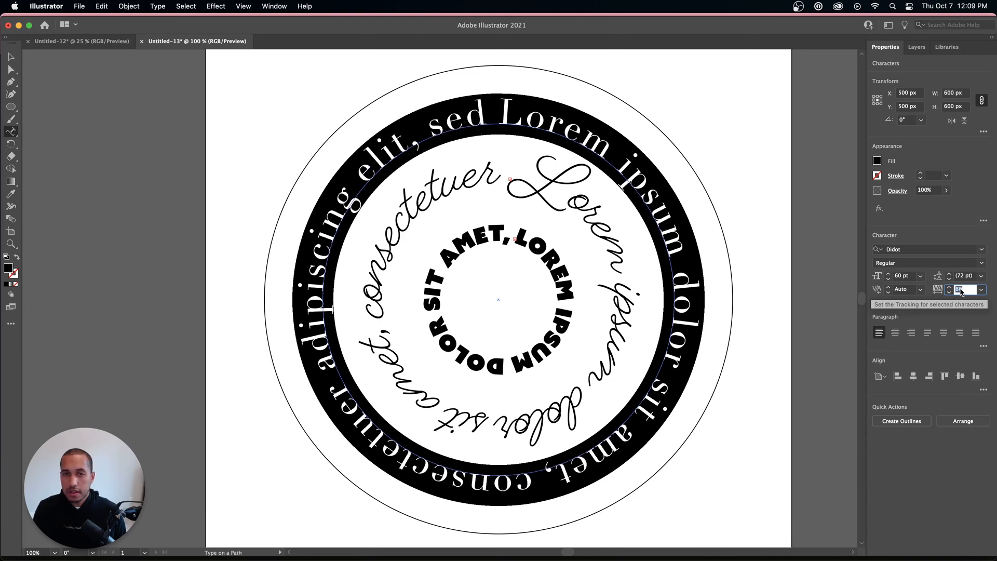
# - Select the Didot text on the 600 px circle as an object and reset its tracking to 0
pyautogui.click(10, 54)
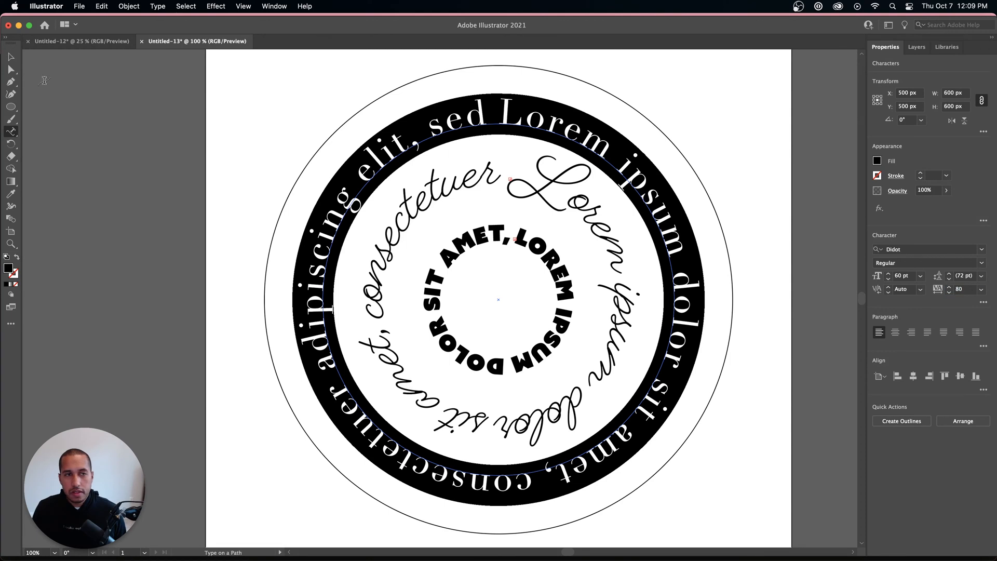
pyautogui.click(529, 183)
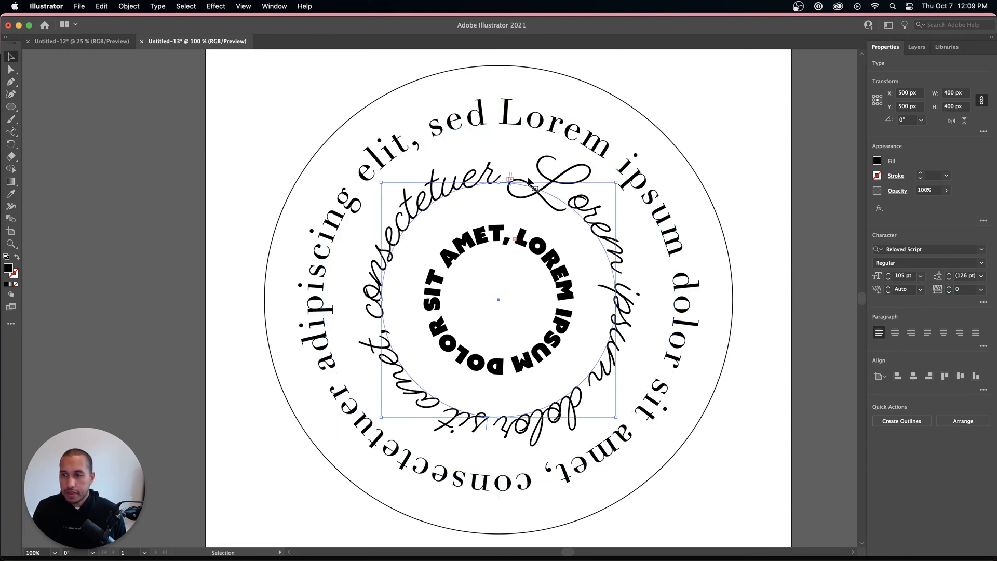
pyautogui.click(506, 113)
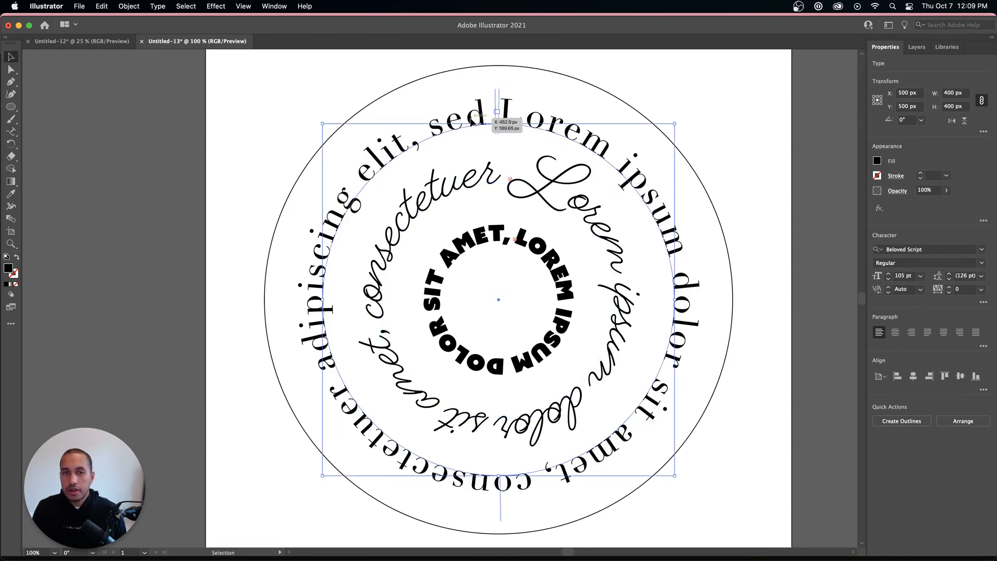
pyautogui.click(958, 289)
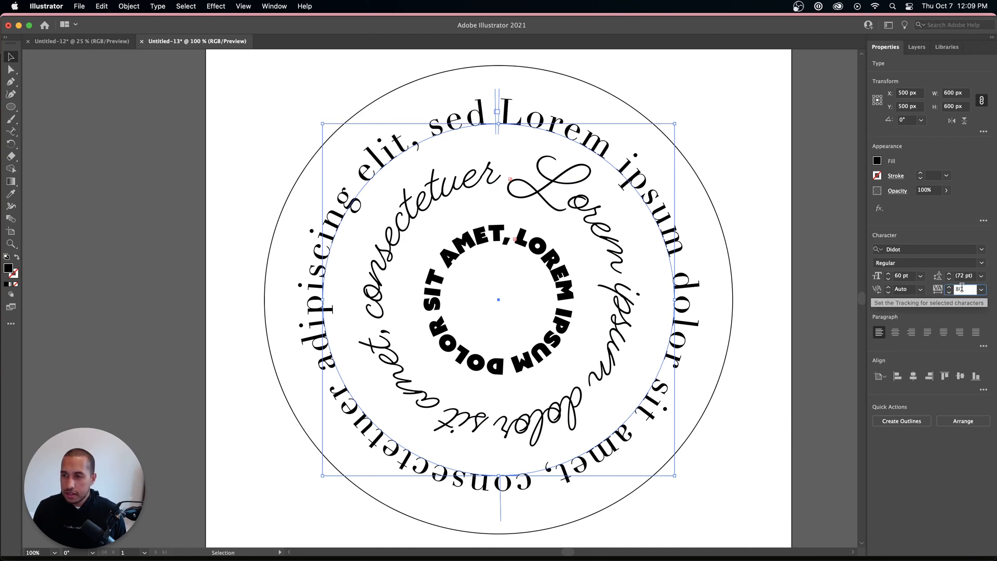
pyautogui.write('0')
pyautogui.press('Return')
# - Set the Didot text's leading to 100 pt and increase its font size to 71 pt to fill the 600 px circle
pyautogui.click(961, 276)
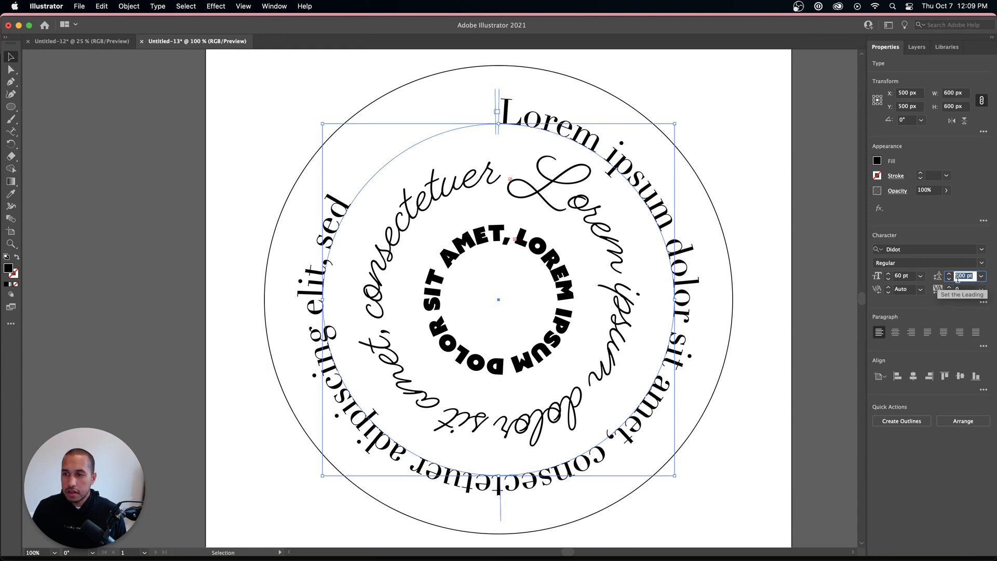
pyautogui.click(904, 279)
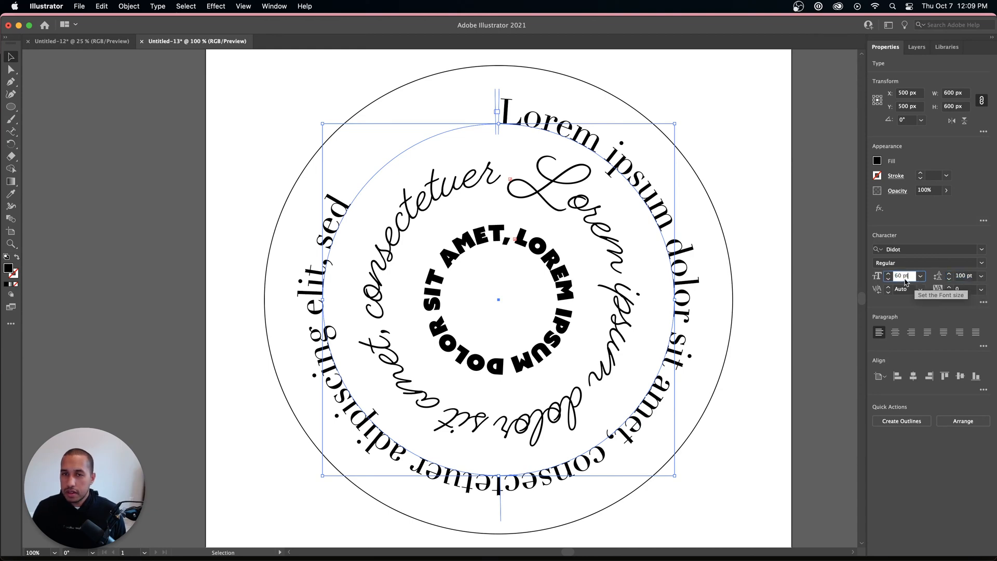
pyautogui.write('70')
pyautogui.press('Return')
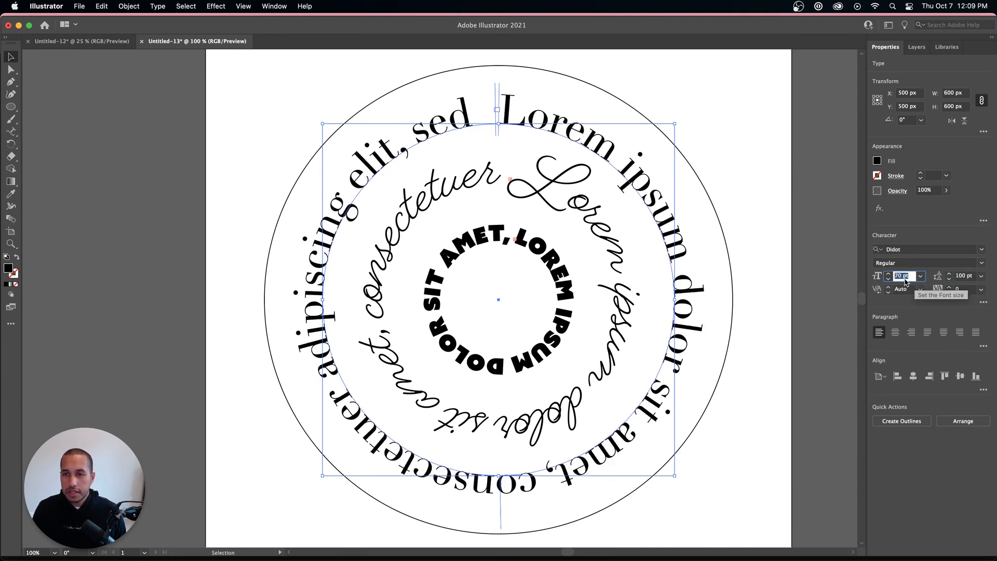
pyautogui.press('Up')
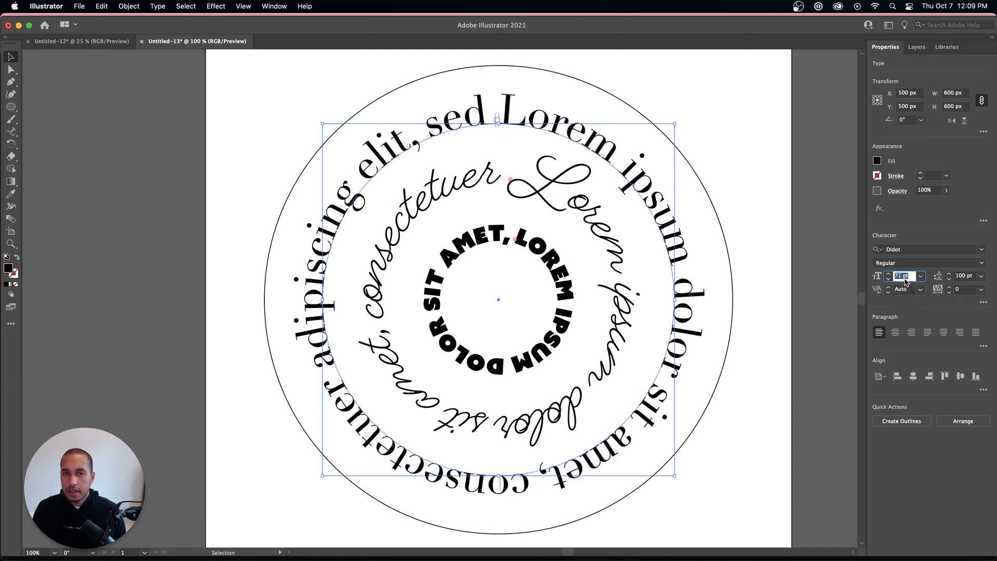
# - Set the leading of the Didot text to 0.1 pt, keep its font size at 71 pt, and deselect it
pyautogui.click(964, 275)
pyautogui.write('0.1')
pyautogui.press('Return')
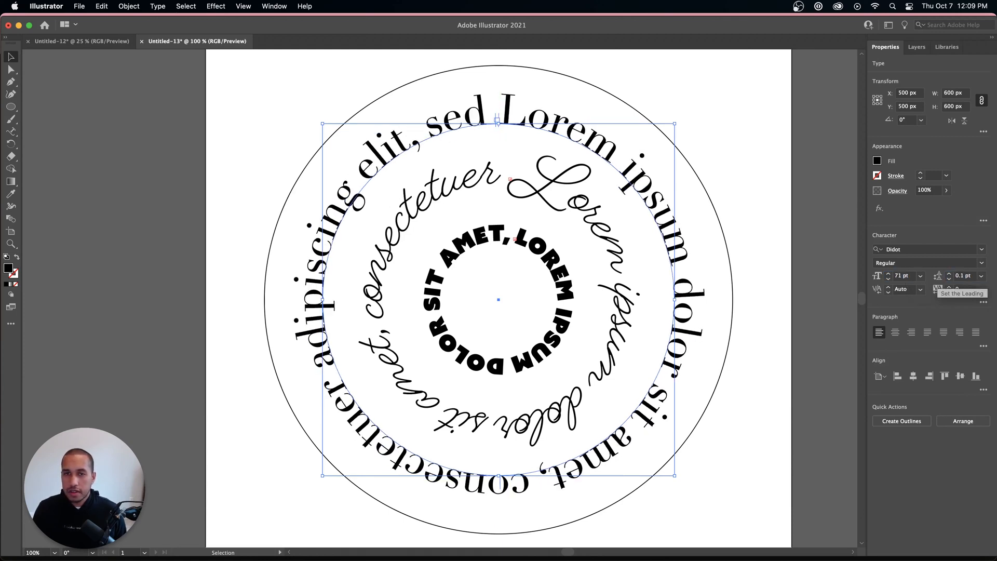
pyautogui.click(901, 277)
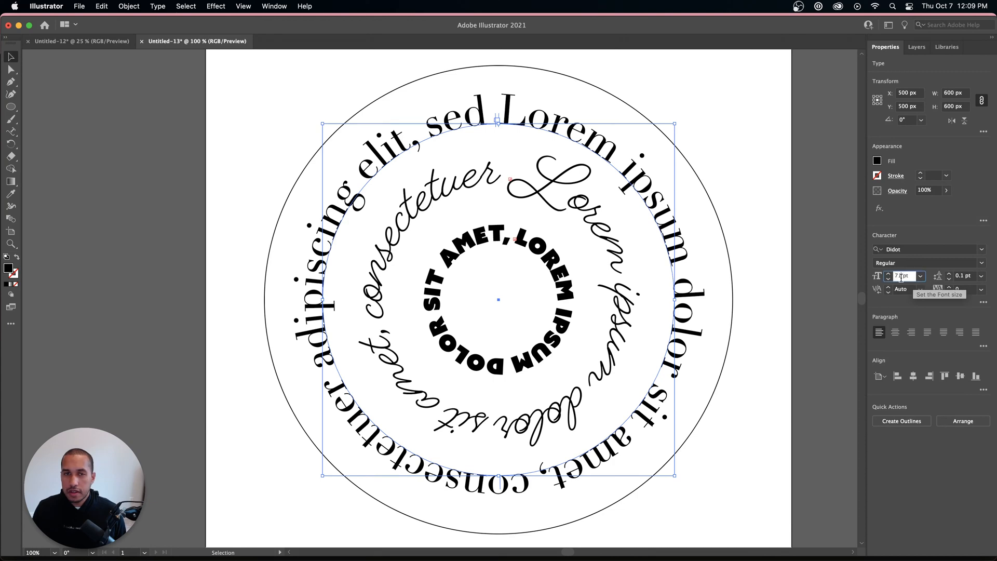
pyautogui.press('Up')
pyautogui.press('Down')
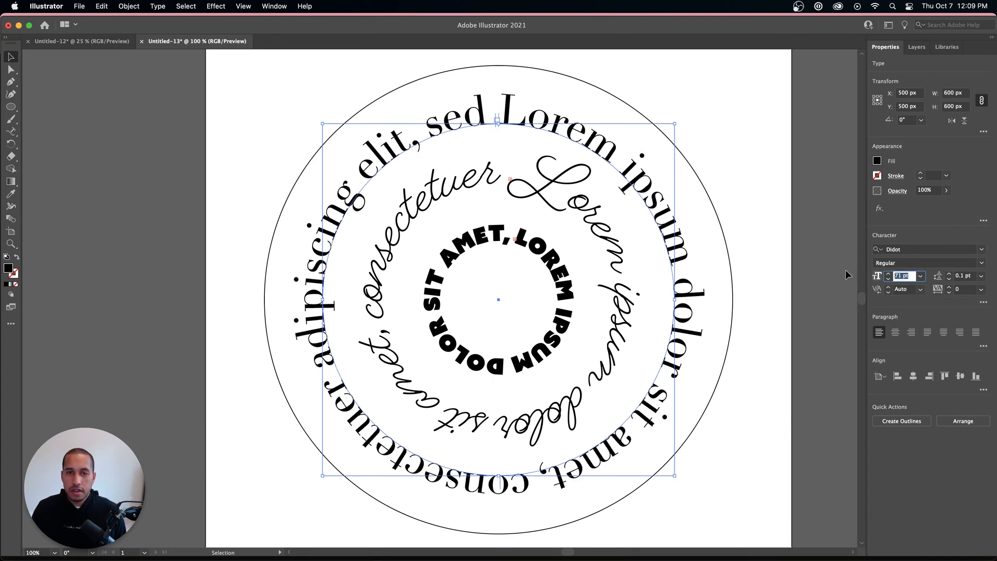
pyautogui.click(254, 281)
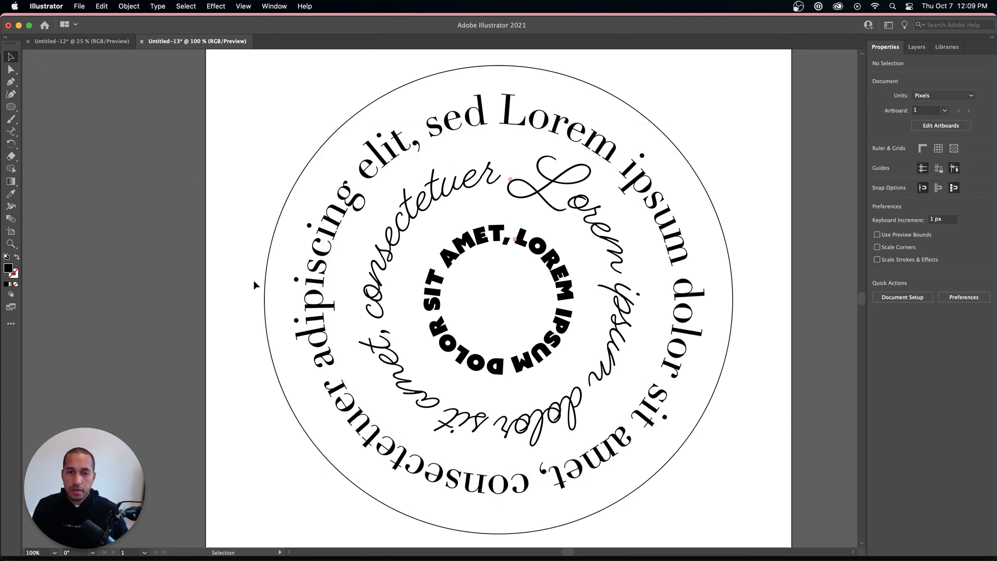
# - Place placeholder text along the outer 800 px circle with the Type on a Path tool
pyautogui.click(578, 79)
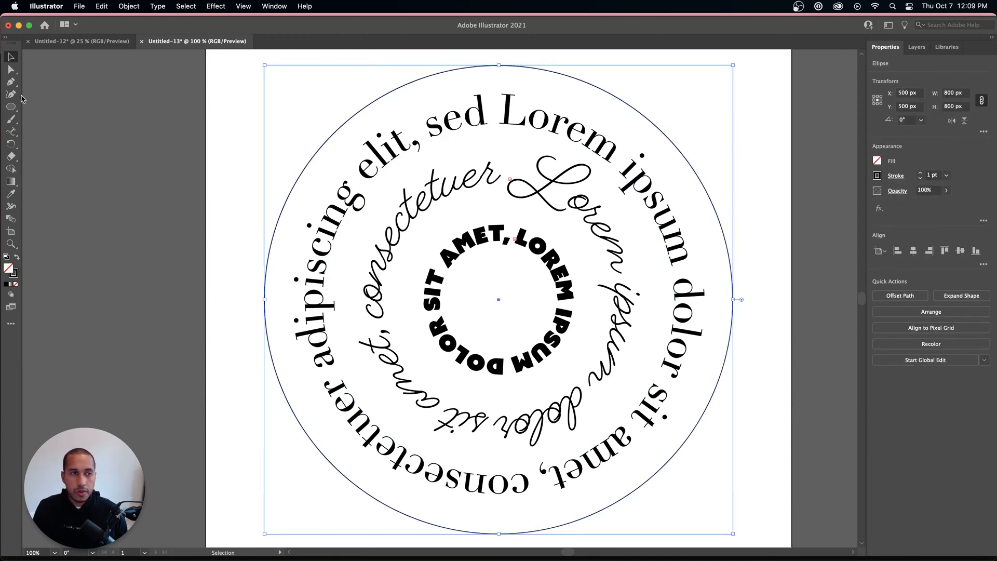
pyautogui.click(11, 131)
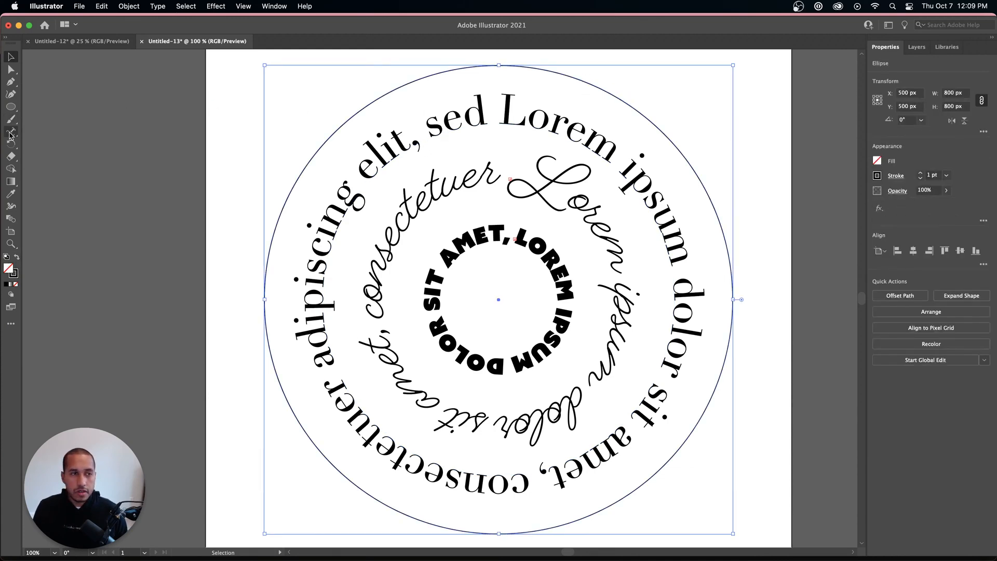
pyautogui.click(581, 80)
# - Set the font of the text on the 800 px circle to Eurostile Extd
pyautogui.click(980, 251)
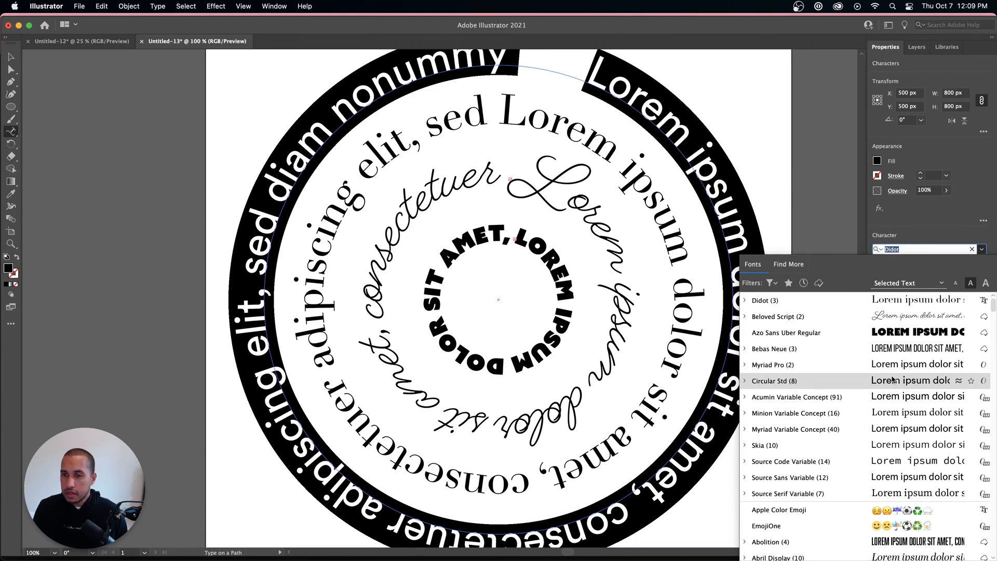
pyautogui.scroll(-5, 885, 379)
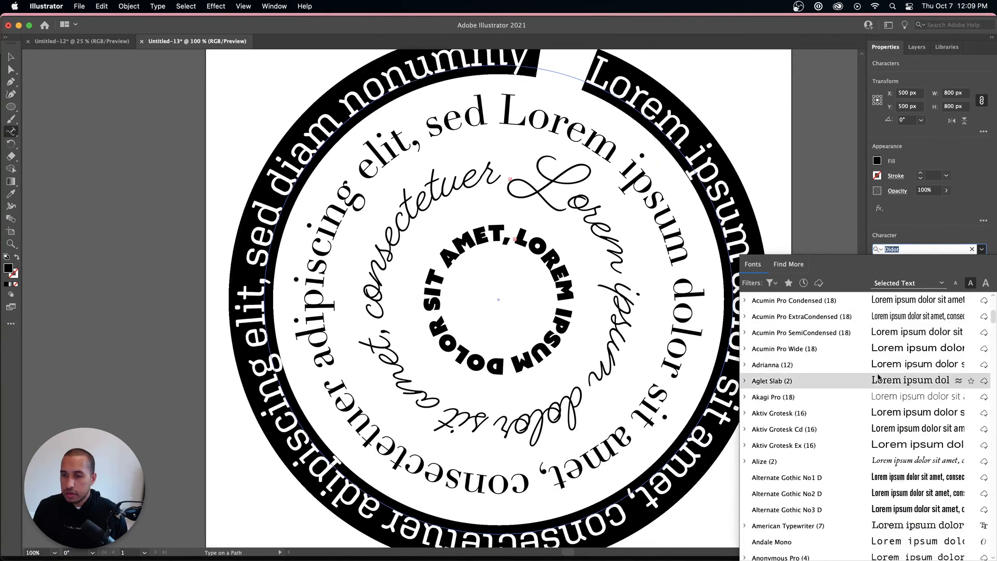
pyautogui.scroll(-2, 878, 384)
pyautogui.scroll(-1, 880, 421)
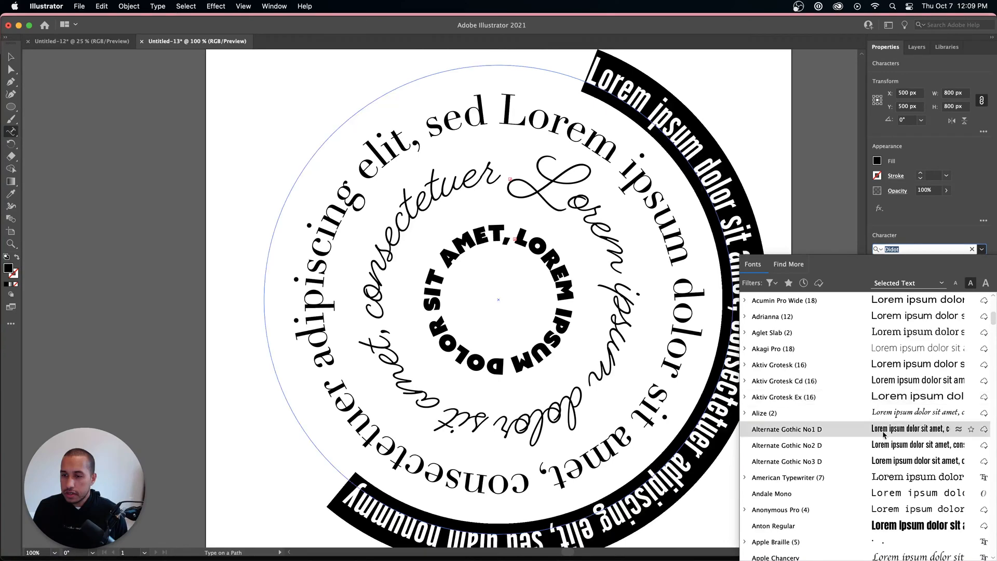
pyautogui.scroll(-10, 880, 436)
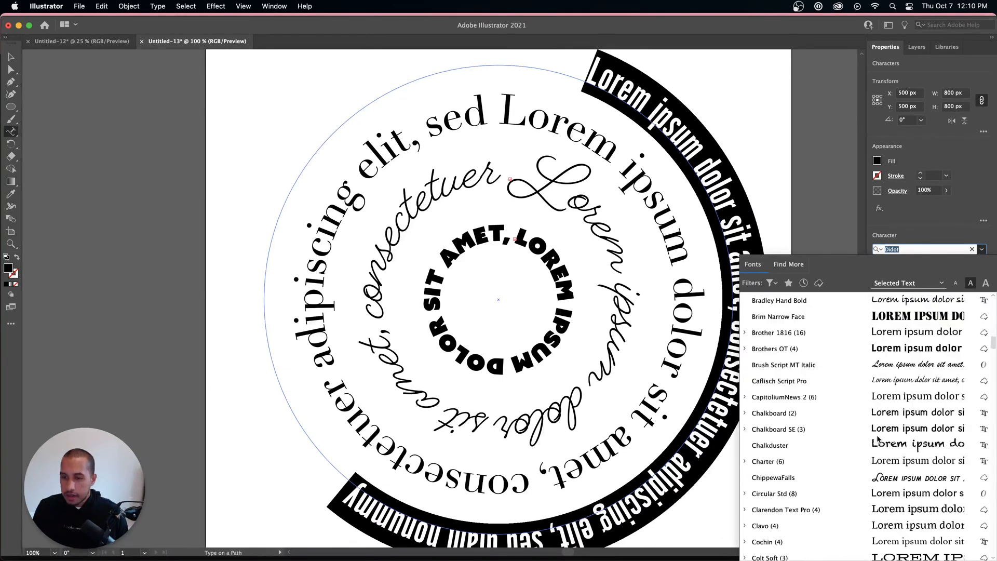
pyautogui.scroll(-6, 878, 439)
pyautogui.scroll(-3, 877, 438)
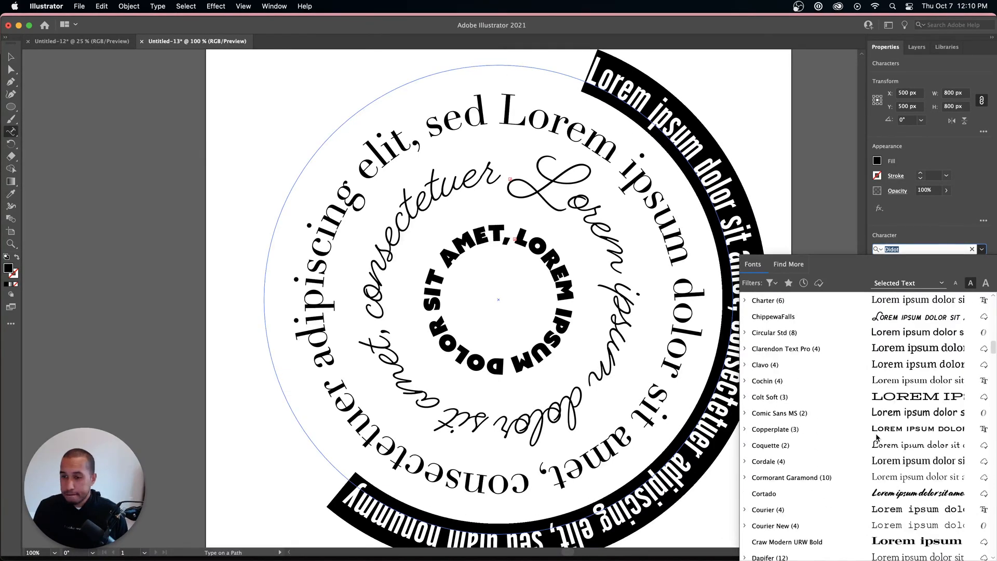
pyautogui.scroll(-5, 878, 439)
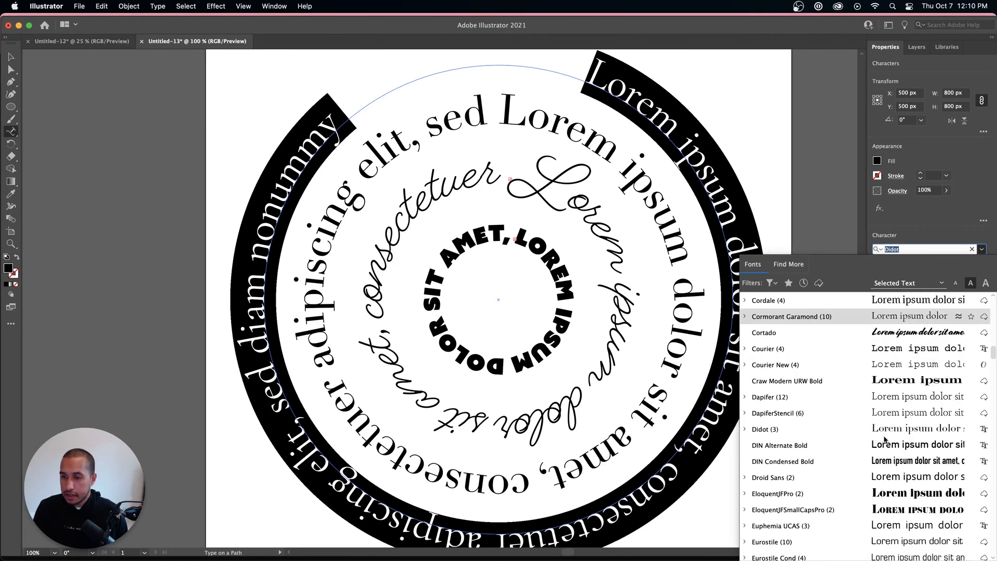
pyautogui.scroll(-7, 885, 439)
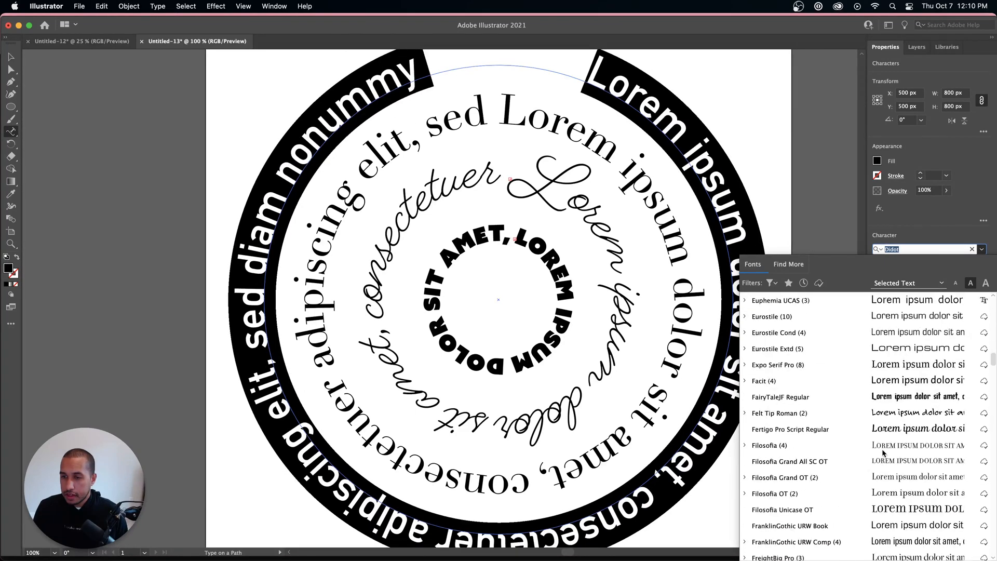
pyautogui.click(885, 348)
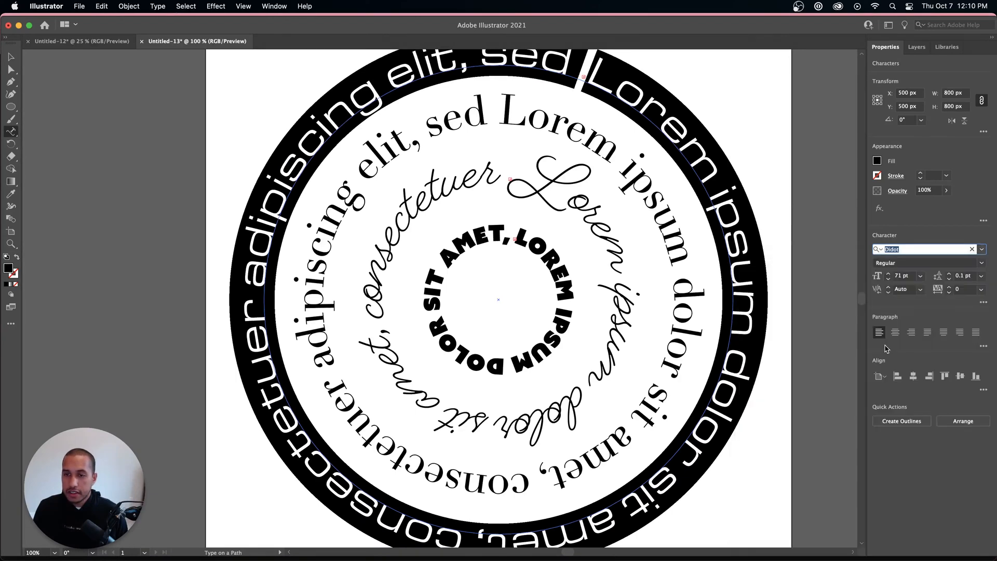
# - Reduce the font size of the Eurostile Extd text on the 800 px circle to 50 pt
pyautogui.click(901, 276)
pyautogui.hotkey('shift', 'Down')
pyautogui.hotkey('shift', 'Down')
pyautogui.hotkey('shift', 'Down')
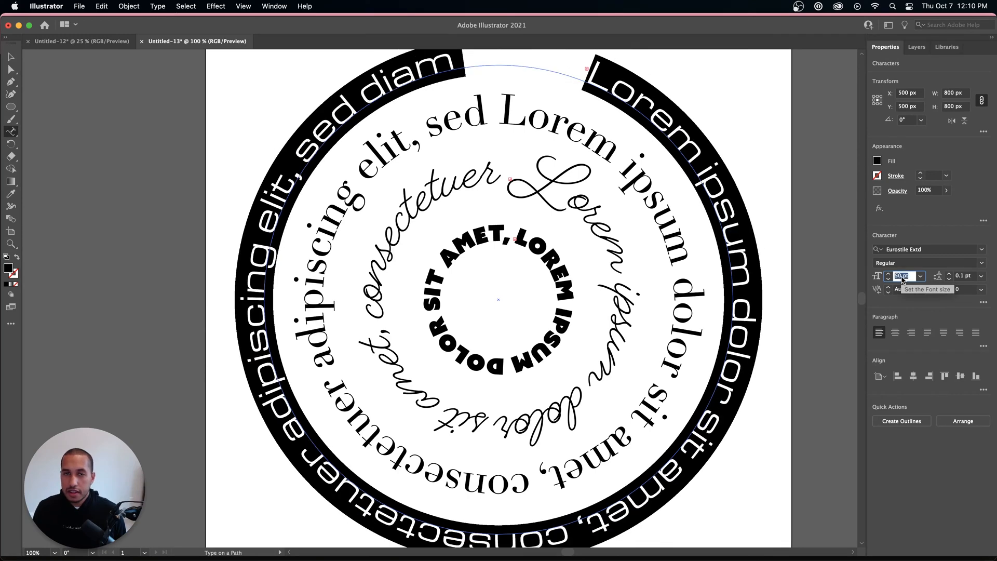
pyautogui.hotkey('shift', 'Up')
pyautogui.hotkey('shift', 'Down')
pyautogui.hotkey('shift', 'Up')
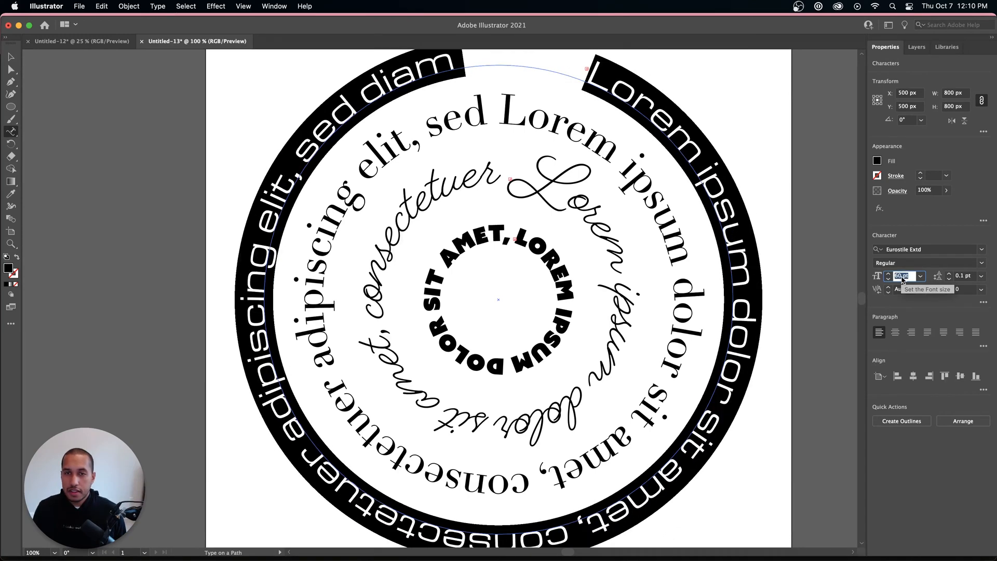
pyautogui.hotkey('shift', 'Down')
# - Increase the tracking of the Eurostile Extd text to 80 so it fills the 800 px circle, and deselect it
pyautogui.click(963, 288)
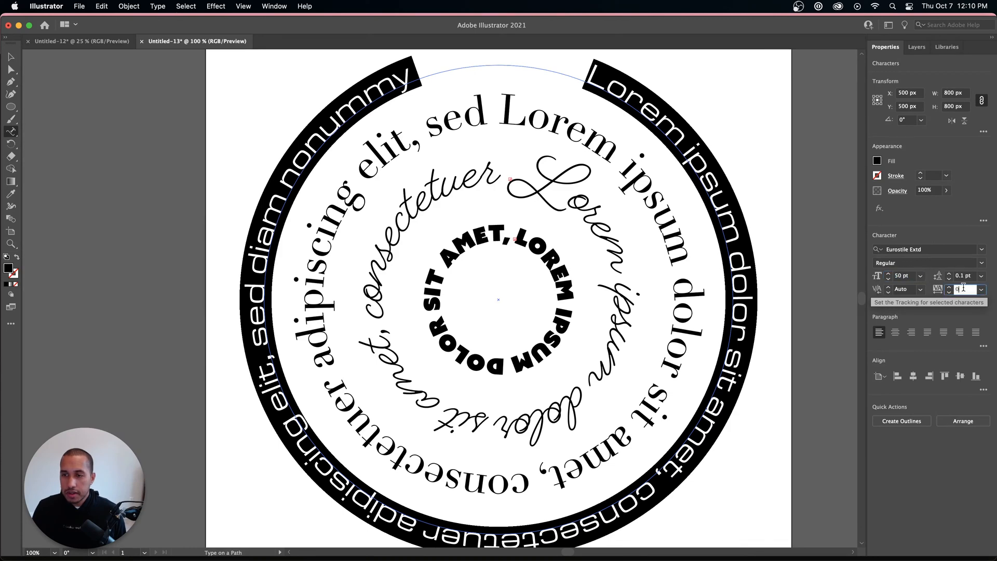
pyautogui.press('Up')
pyautogui.press('Up')
pyautogui.press('Up')
pyautogui.press('Up')
pyautogui.press('Up')
pyautogui.press('Up')
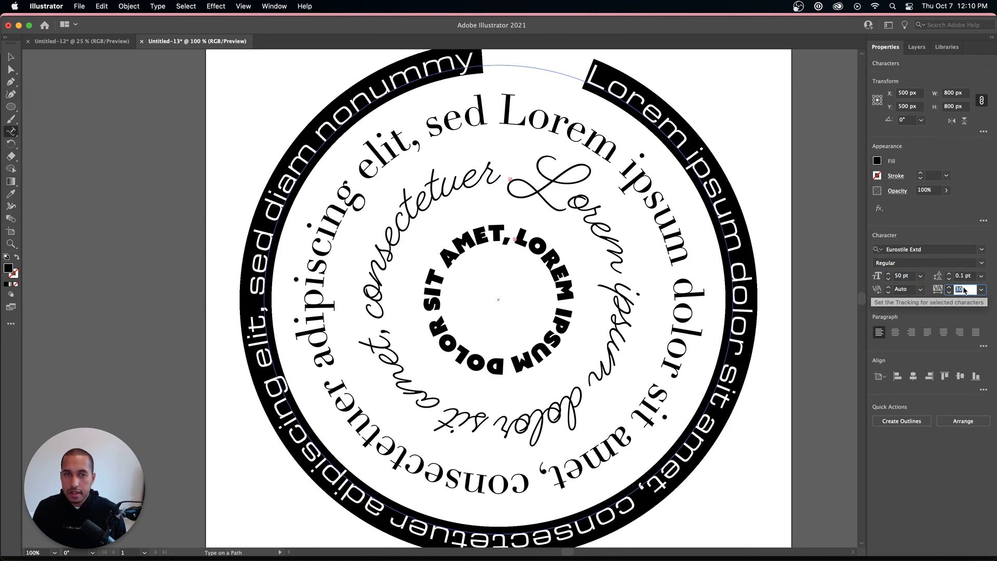
pyautogui.press('Up')
pyautogui.press('Up')
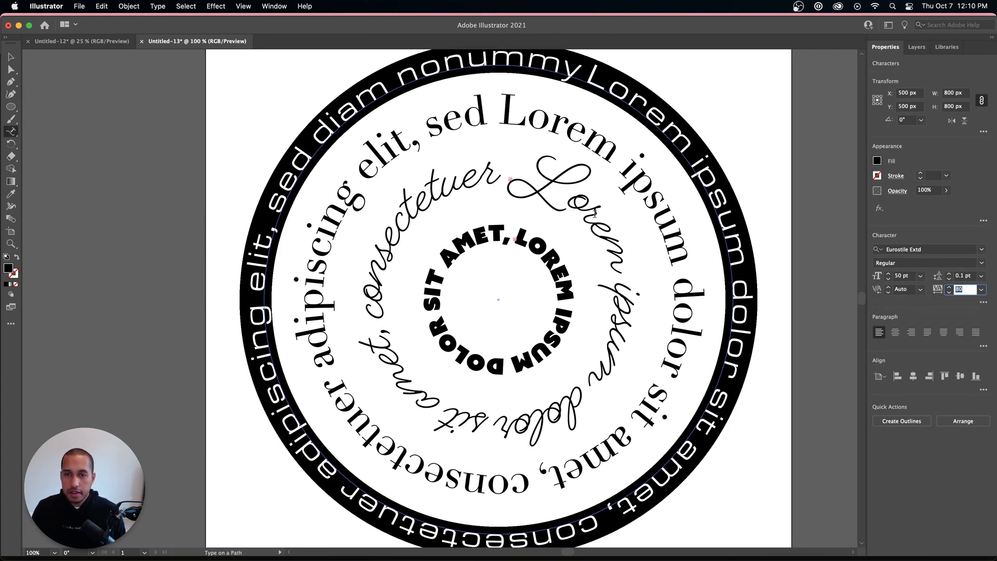
pyautogui.scroll(-2, 573, 229)
pyautogui.scroll(1, 545, 227)
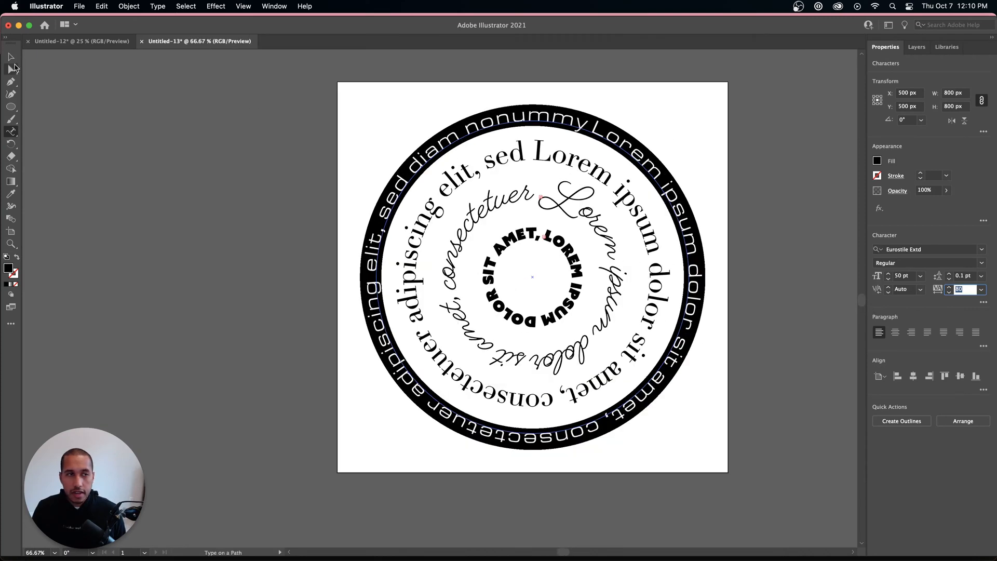
pyautogui.click(11, 57)
pyautogui.click(98, 102)
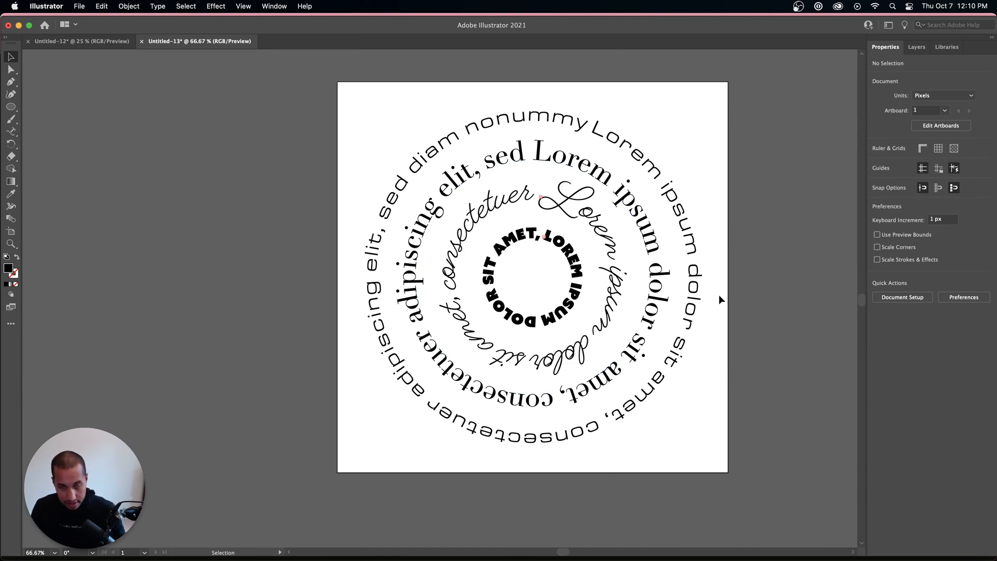
pyautogui.scroll(-1, 719, 292)
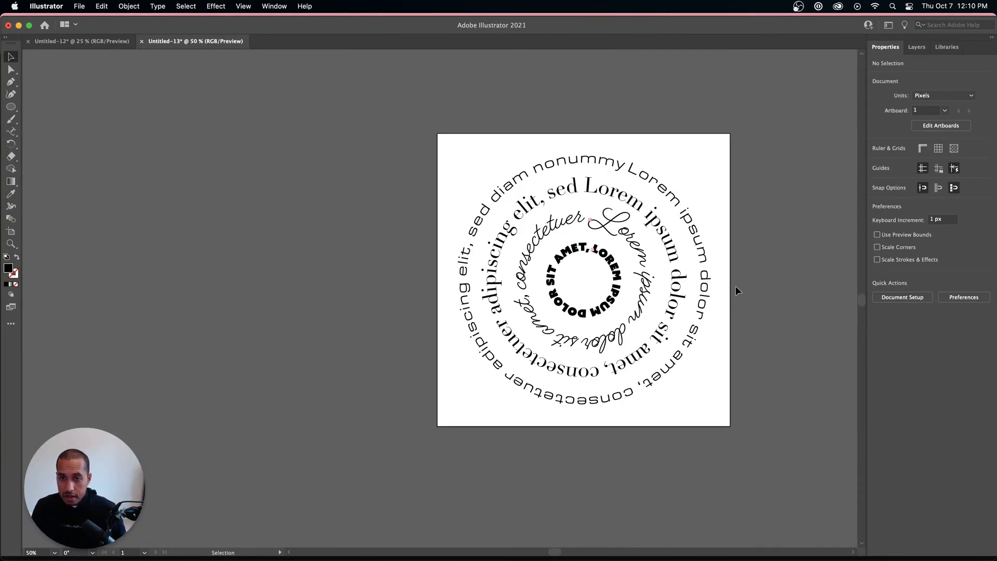
pyautogui.scroll(1, 735, 286)
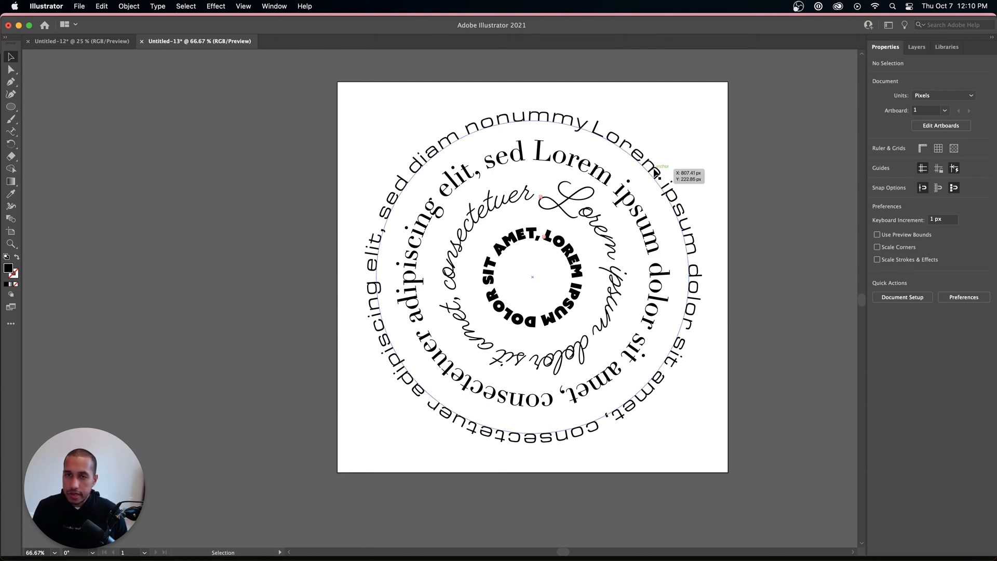
pyautogui.click(571, 280)
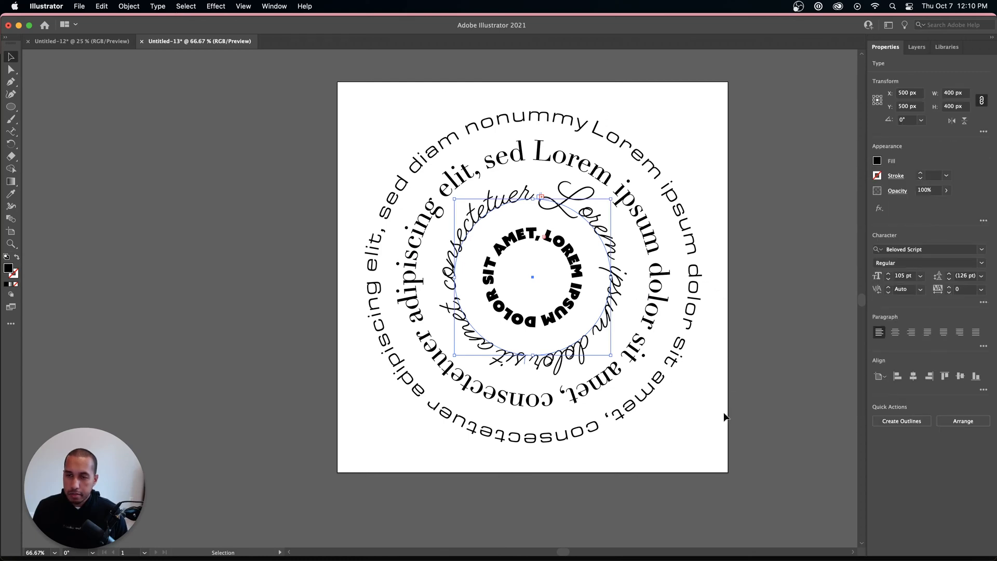
pyautogui.click(740, 476)
pyautogui.moveTo(689, 430); pyautogui.dragTo(282, 107)
pyautogui.click(285, 250)
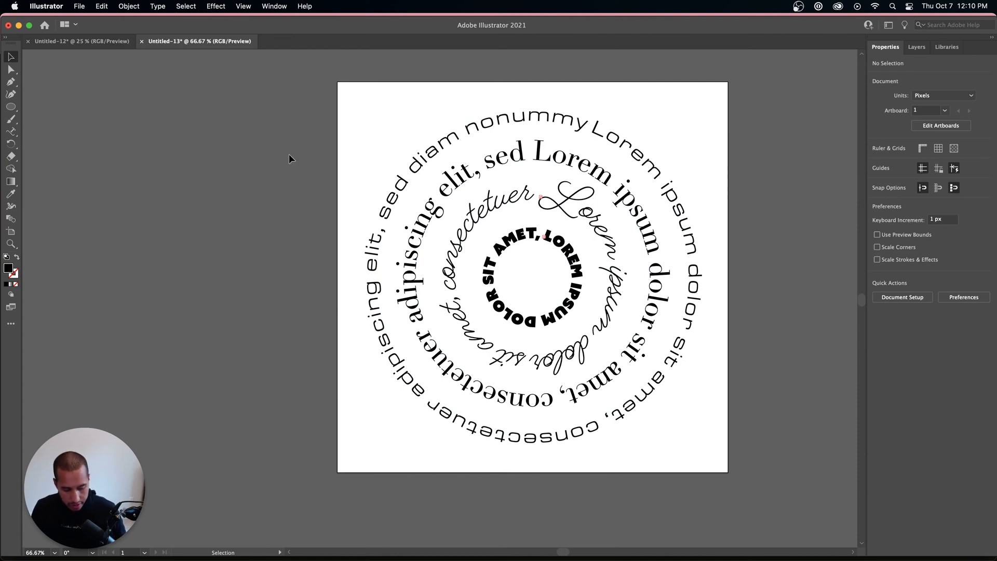
# - Duplicate the artboard together with its circular text artwork beside the original, and leave artboard editing
pyautogui.scroll(-2, 289, 153)
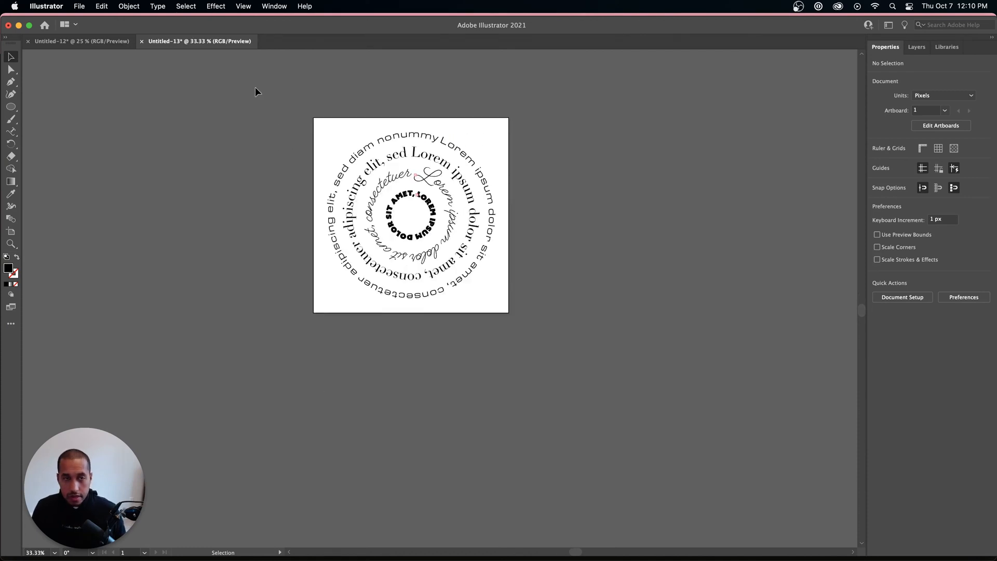
pyautogui.press('super+a')
pyautogui.press('a')
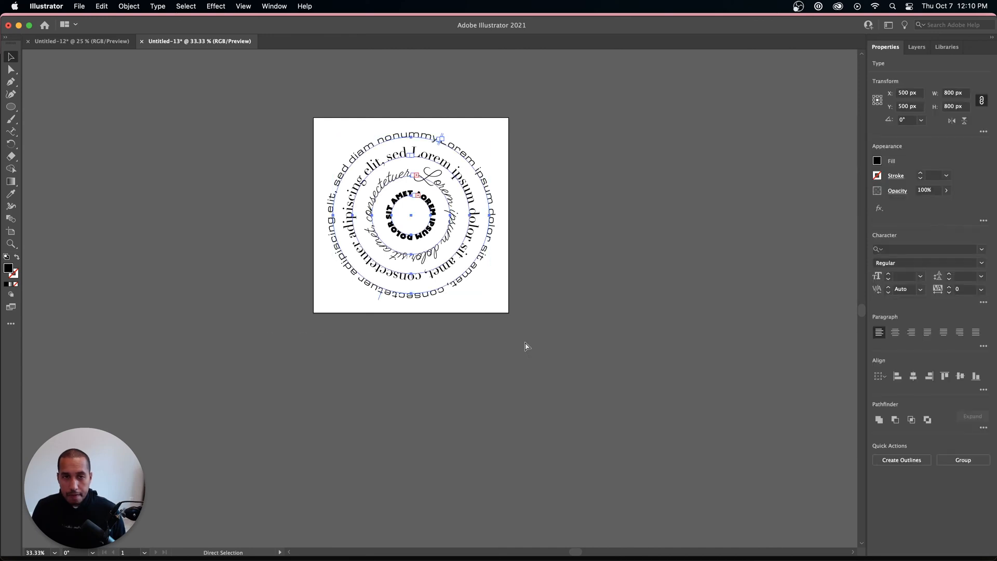
pyautogui.press('v')
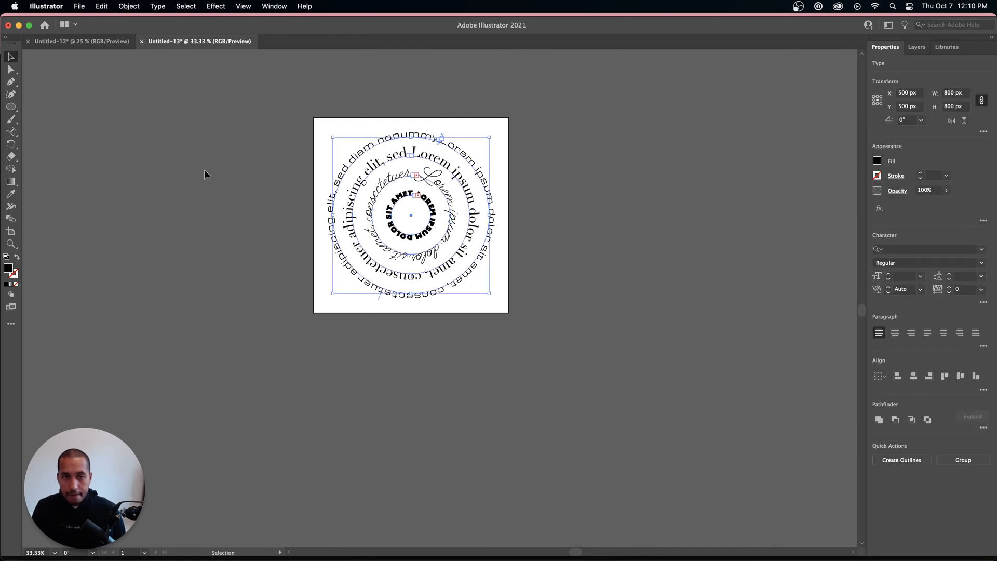
pyautogui.click(10, 234)
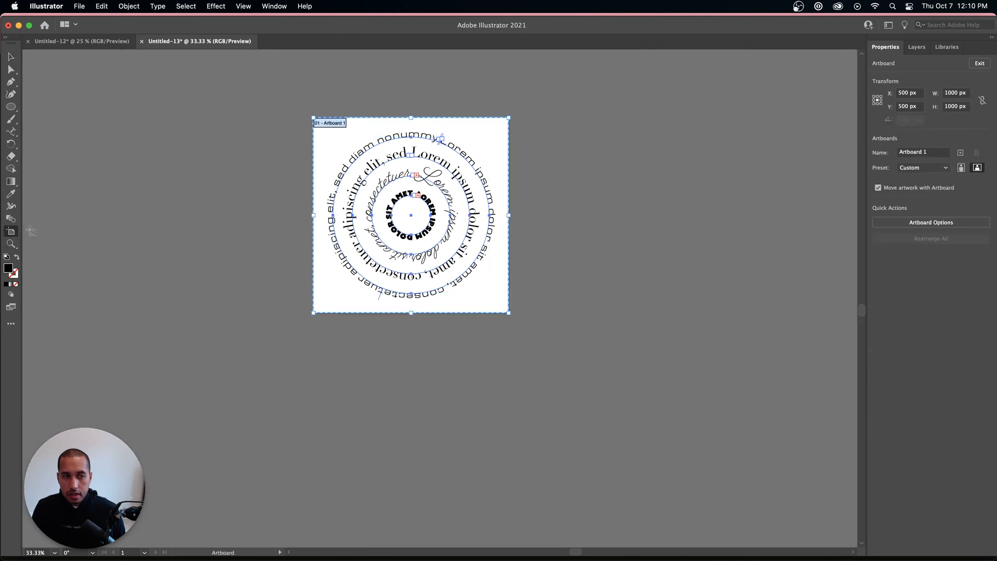
pyautogui.moveTo(357, 203); pyautogui.dragTo(655, 204)
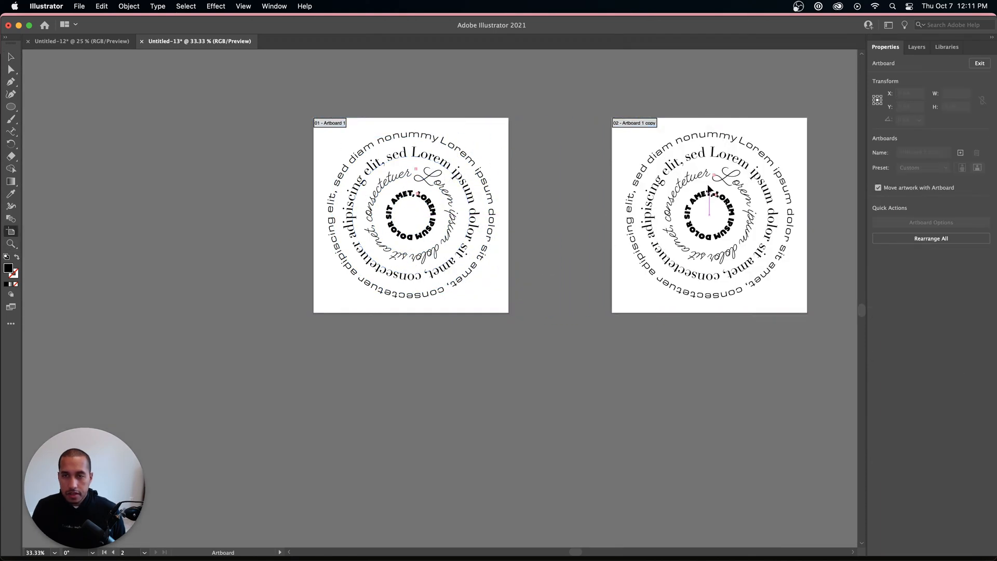
pyautogui.scroll(2, 391, 181)
pyautogui.scroll(-2, 393, 181)
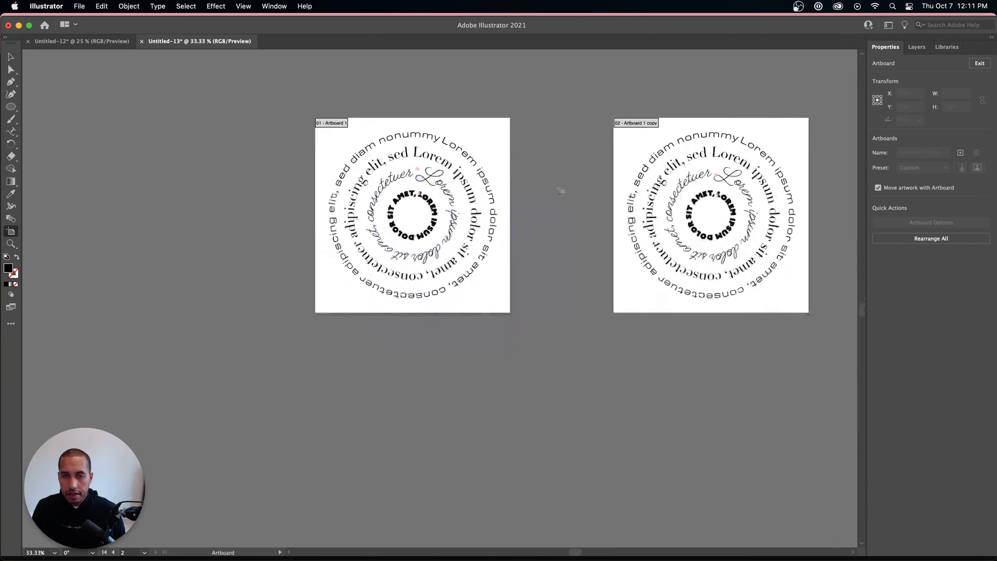
pyautogui.scroll(2, 421, 196)
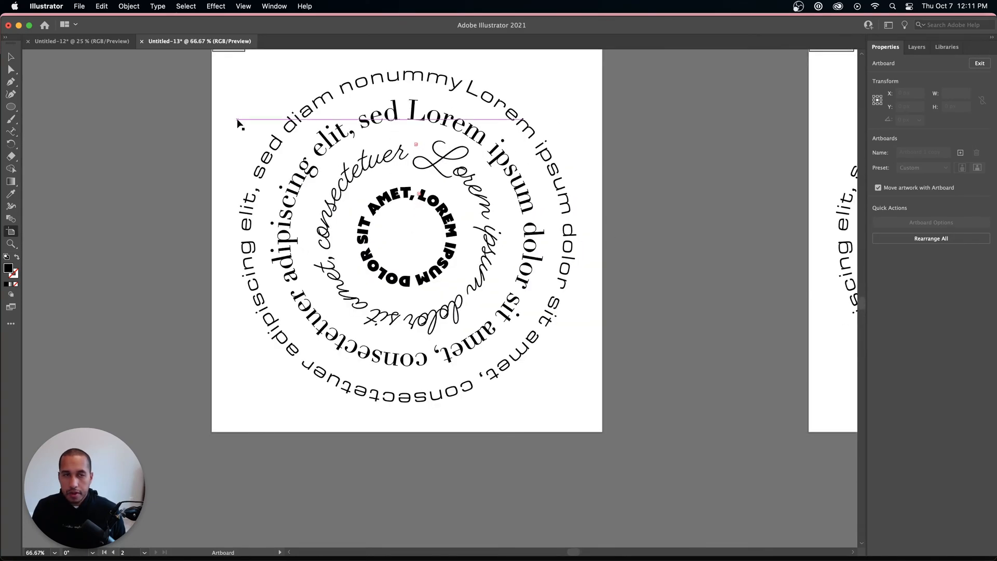
pyautogui.press('Escape')
# - Try filling all four circular texts on the original artboard with white, and undo the colour change
pyautogui.scroll(3, 302, 158)
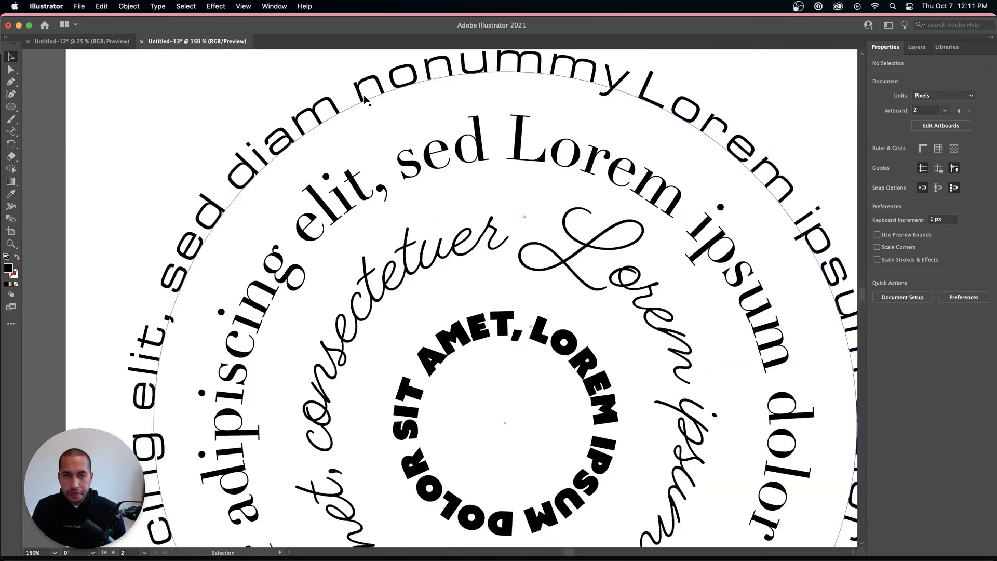
pyautogui.scroll(-3, 415, 209)
pyautogui.press('super+a')
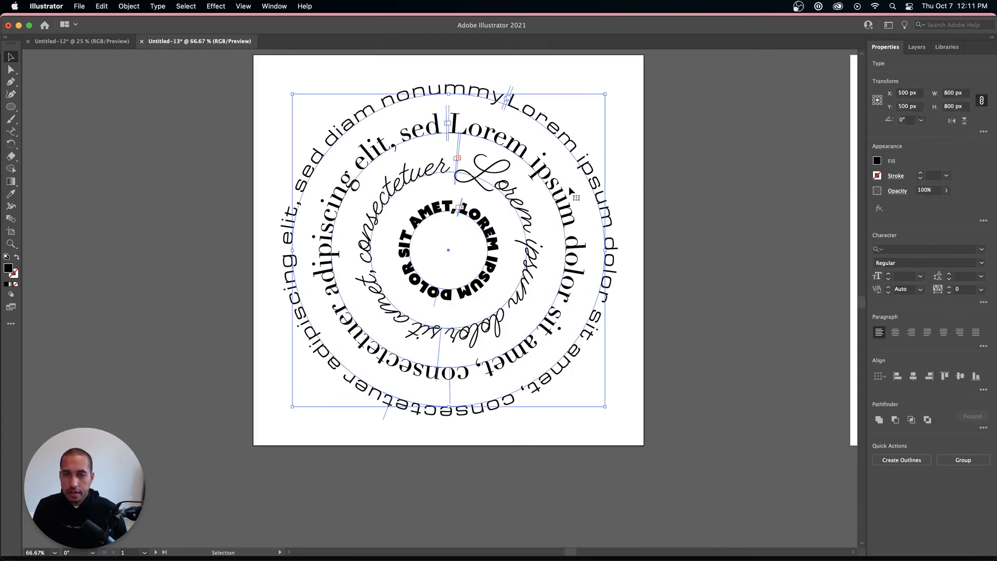
pyautogui.click(877, 161)
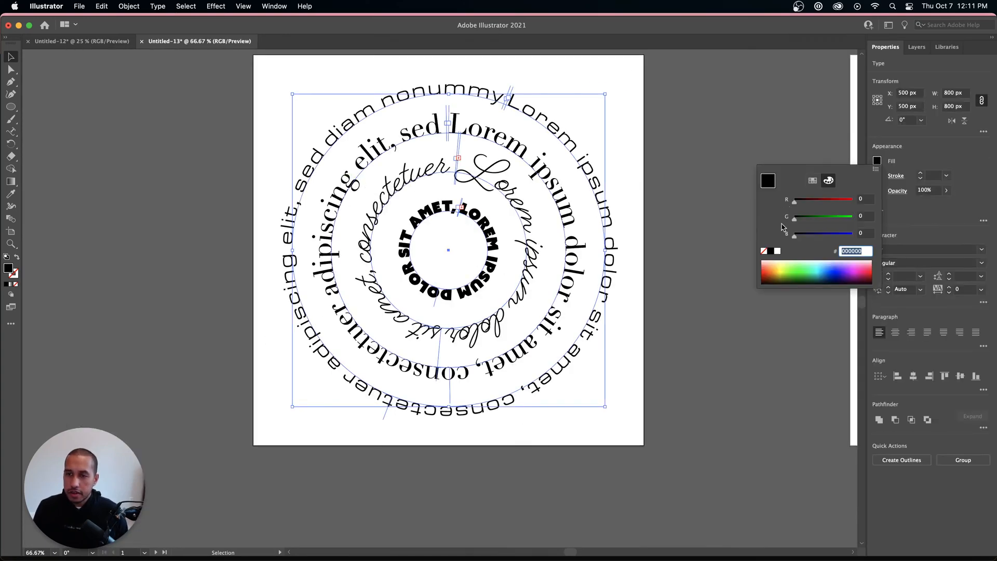
pyautogui.click(777, 248)
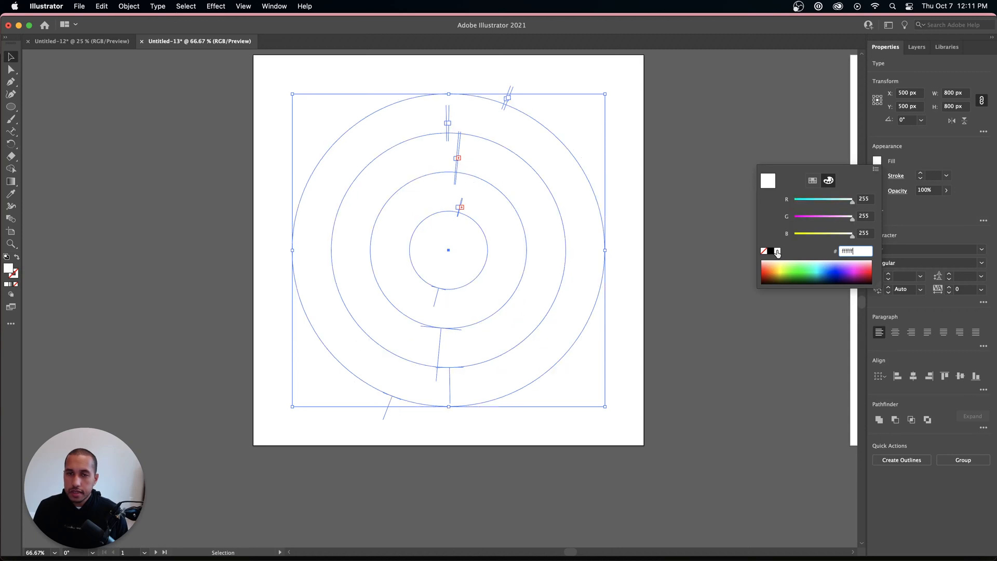
pyautogui.click(679, 302)
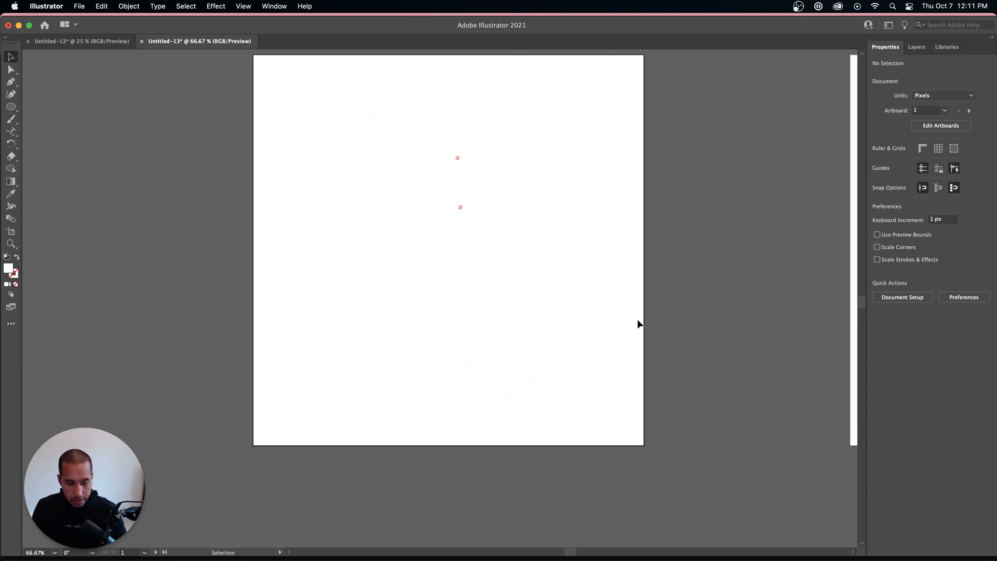
pyautogui.press('super+z')
# - Expand the four circular texts on the original artboard into shapes, with Object and Fill enabled
pyautogui.click(664, 400)
pyautogui.moveTo(664, 404); pyautogui.dragTo(228, 86)
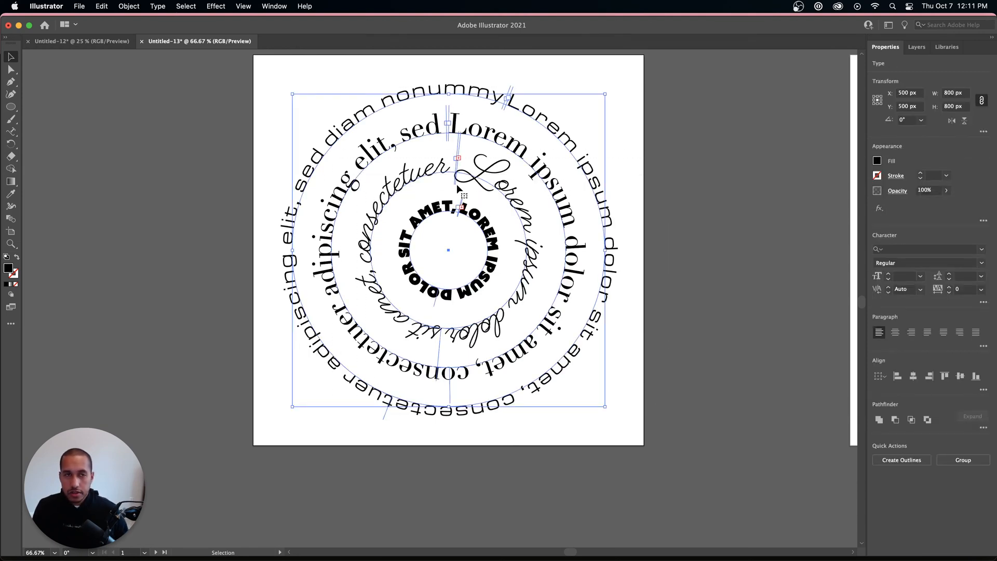
pyautogui.click(126, 6)
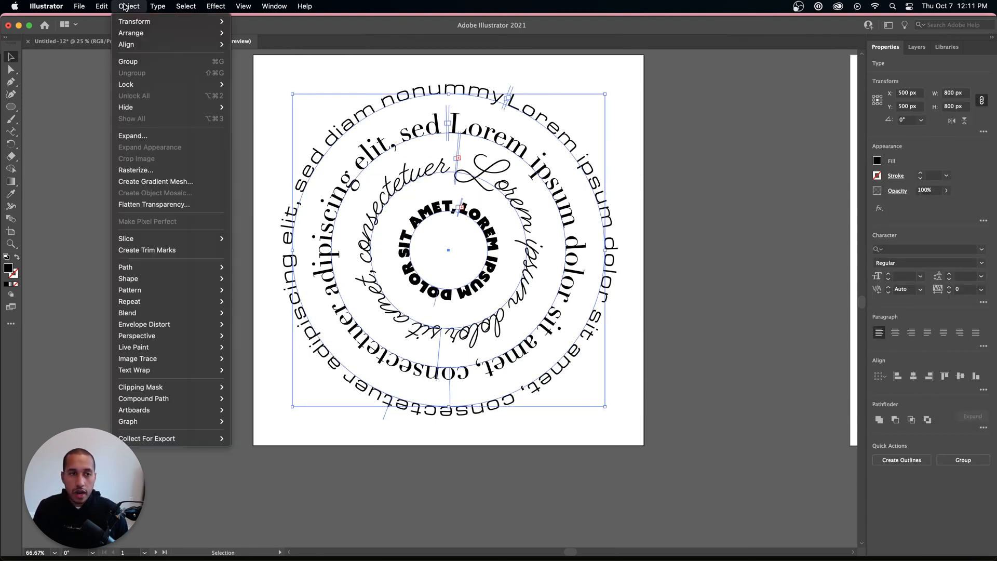
pyautogui.click(146, 136)
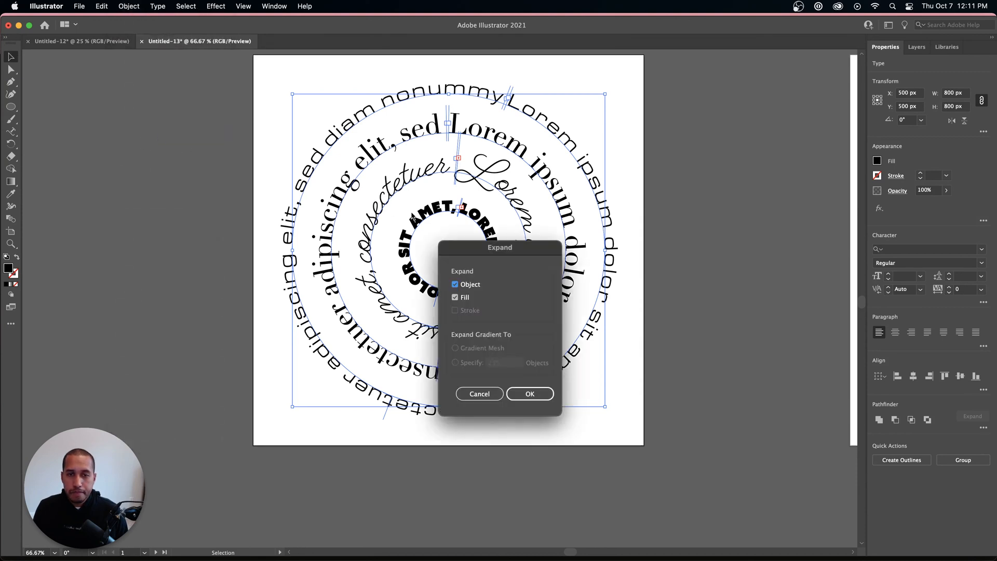
pyautogui.click(534, 397)
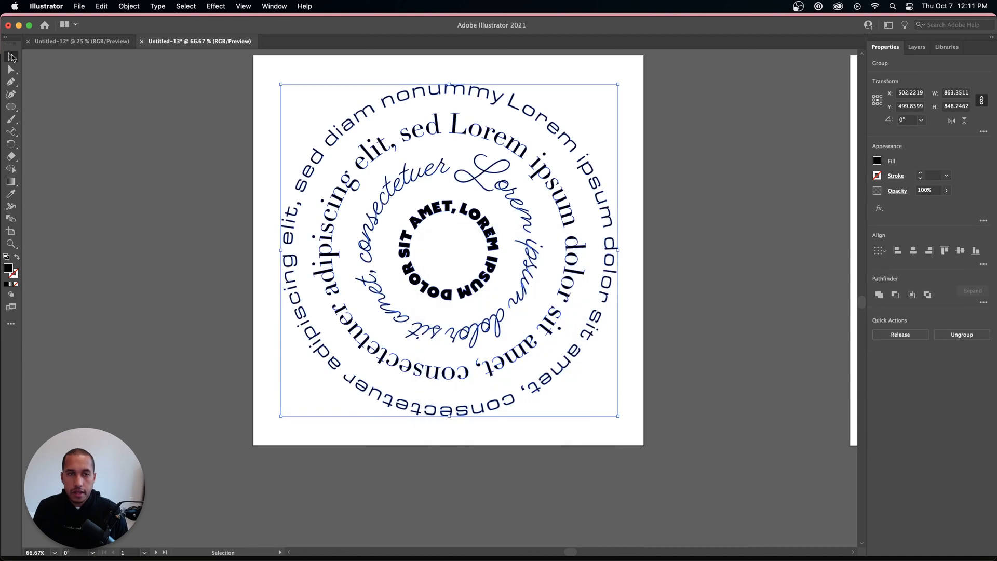
# - Fill all the expanded circular text groups on the original artboard with white and deselect them
pyautogui.click(257, 194)
pyautogui.moveTo(256, 114); pyautogui.dragTo(701, 419)
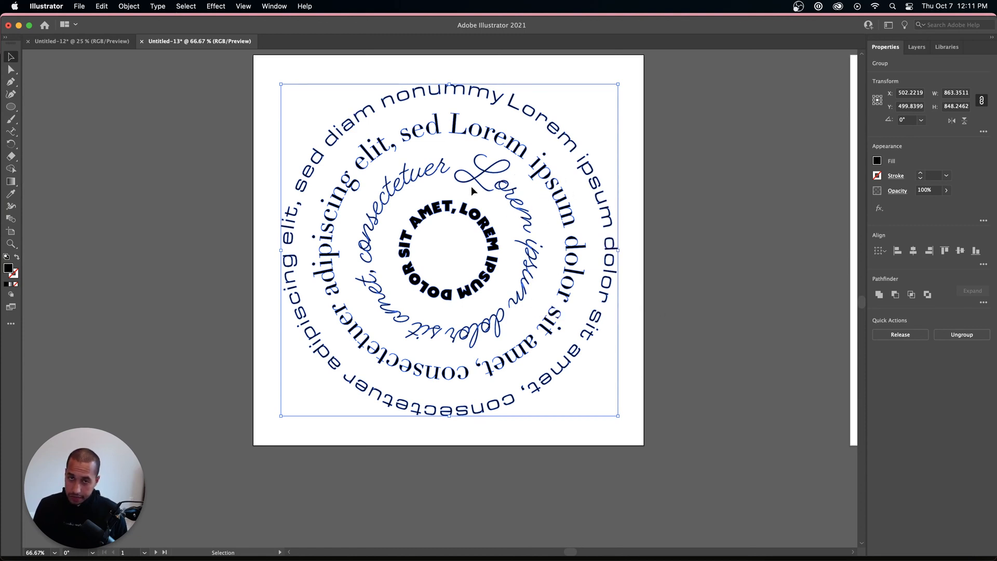
pyautogui.click(697, 362)
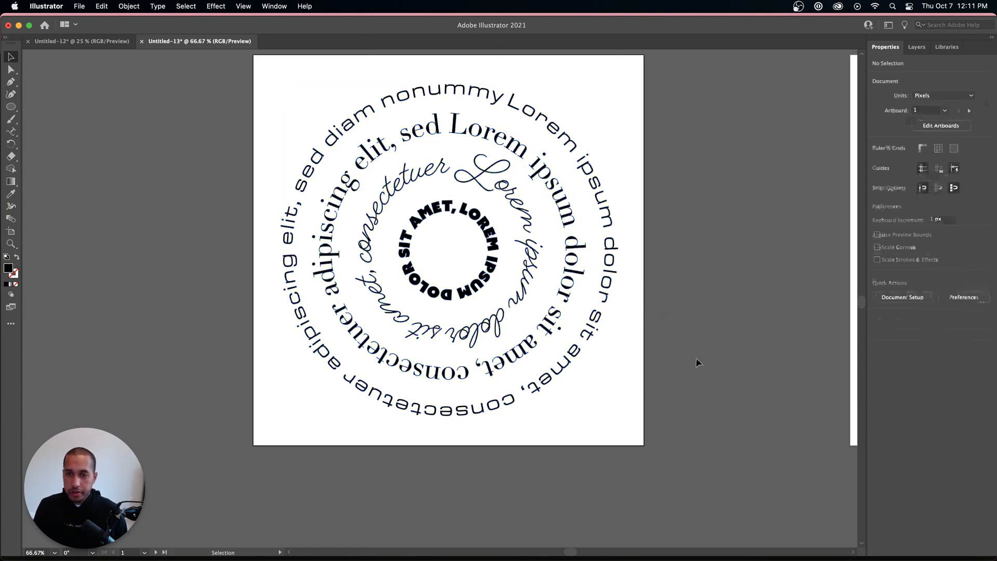
pyautogui.moveTo(699, 413); pyautogui.dragTo(234, 92)
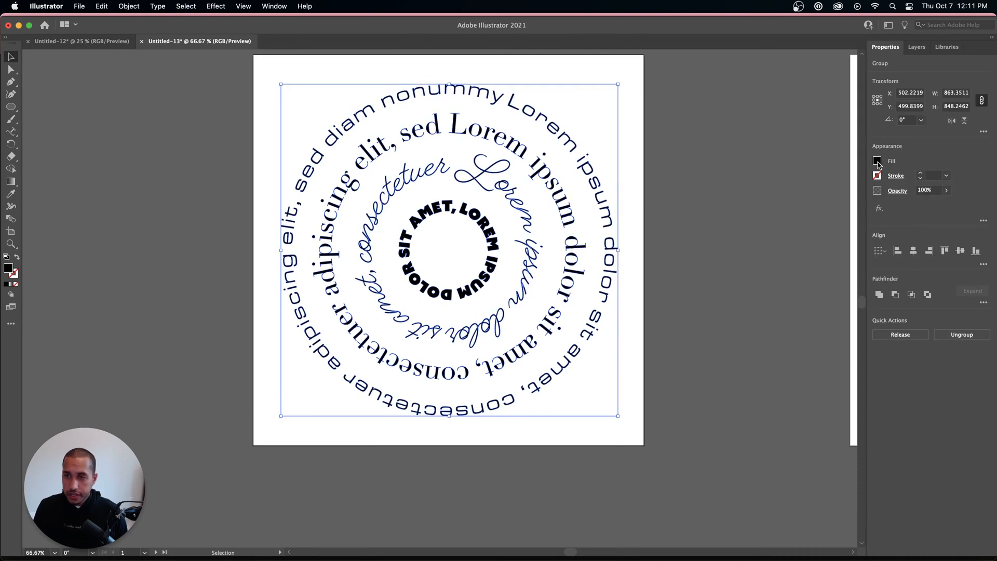
pyautogui.click(877, 162)
pyautogui.click(777, 251)
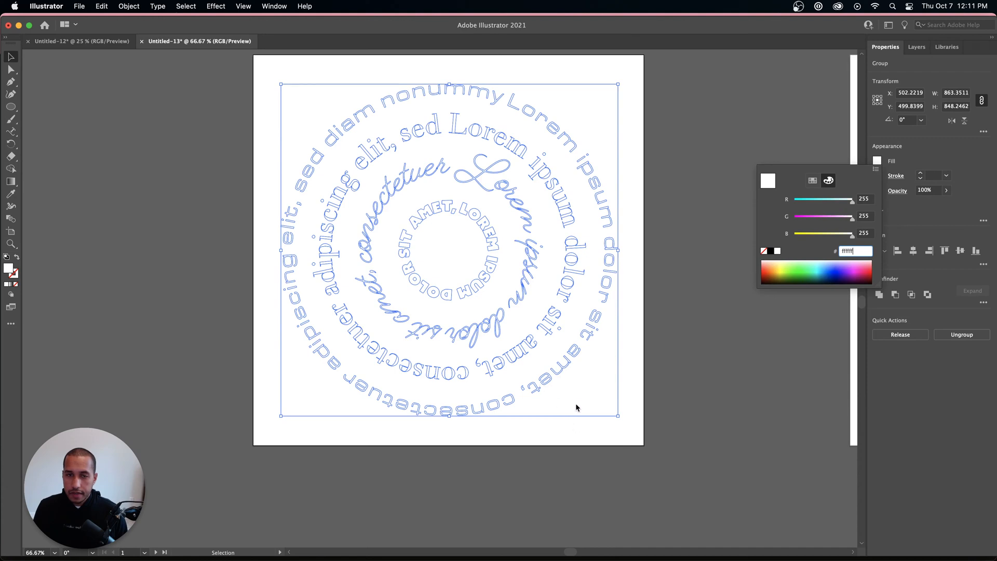
pyautogui.click(743, 427)
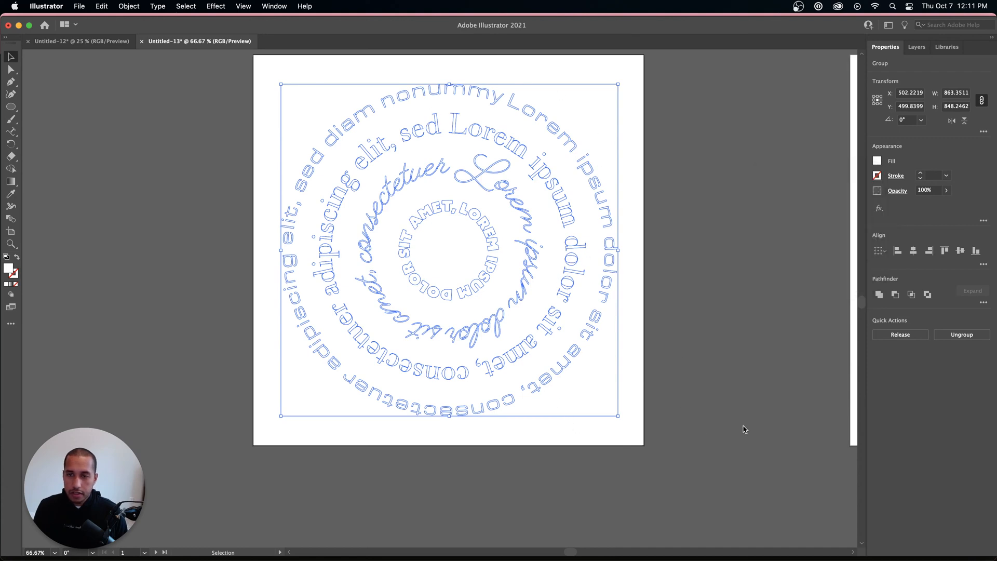
pyautogui.click(731, 422)
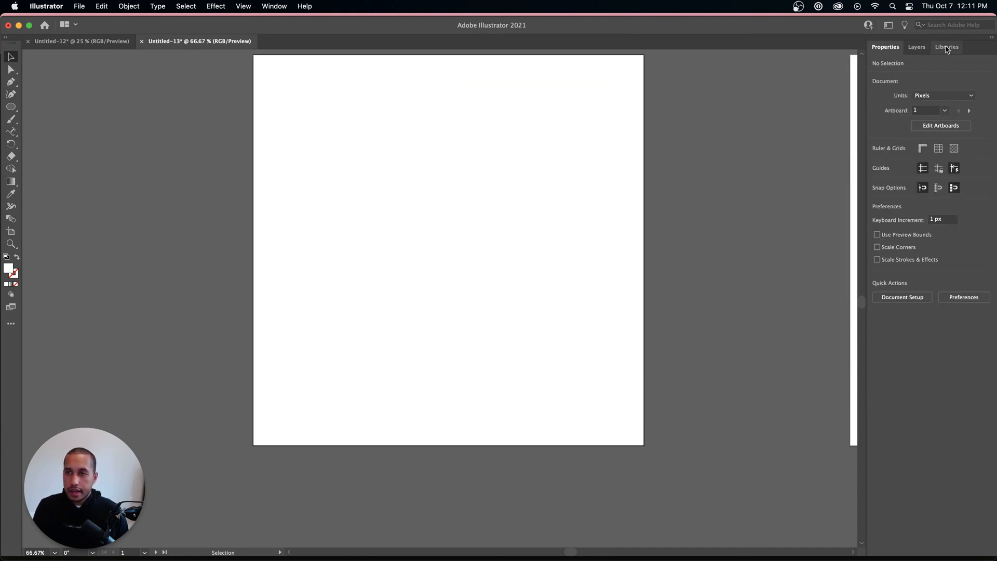
# - Select the innermost circular text group, start exporting it, and create a destination folder named demo inside interaction-155
pyautogui.click(916, 47)
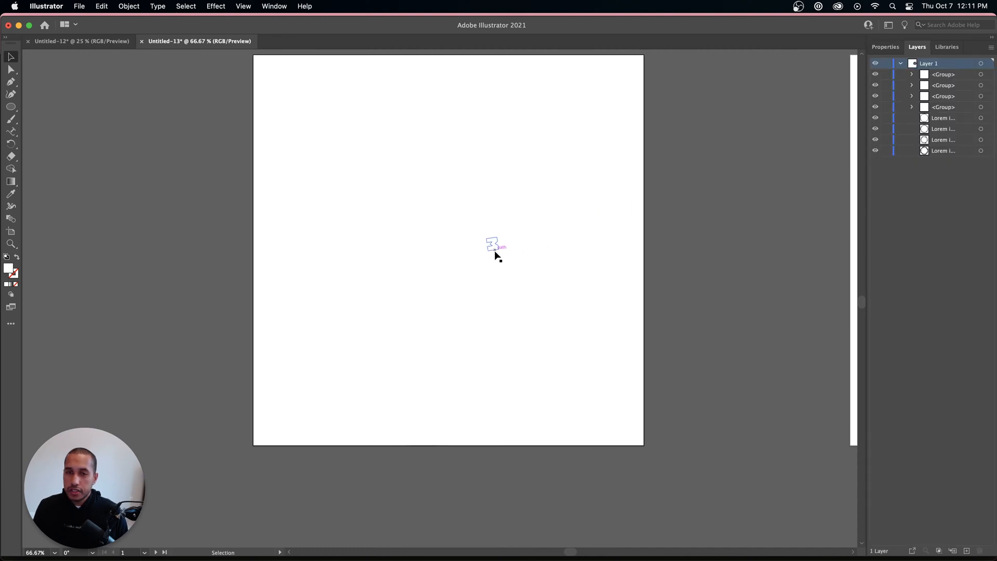
pyautogui.click(980, 107)
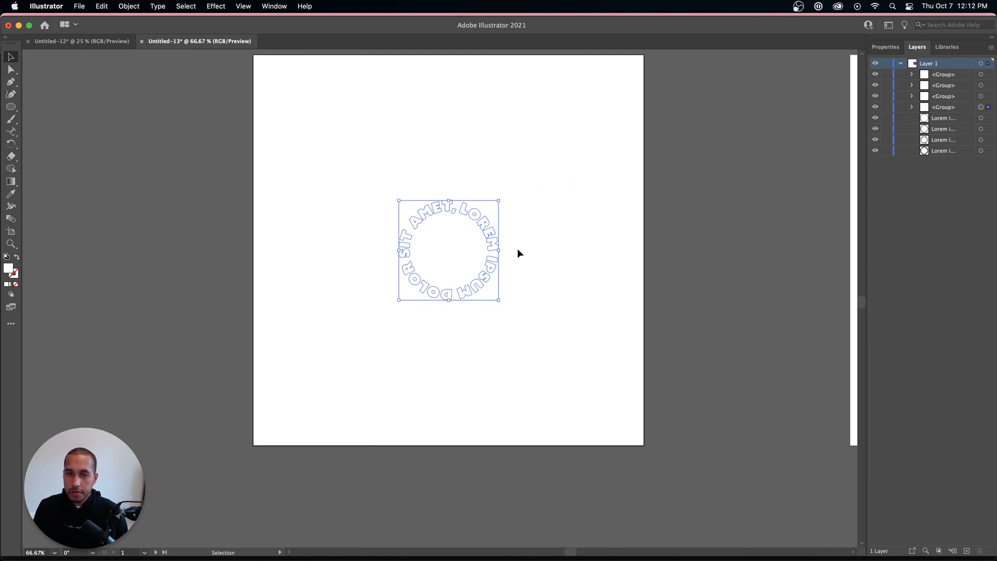
pyautogui.click(80, 7)
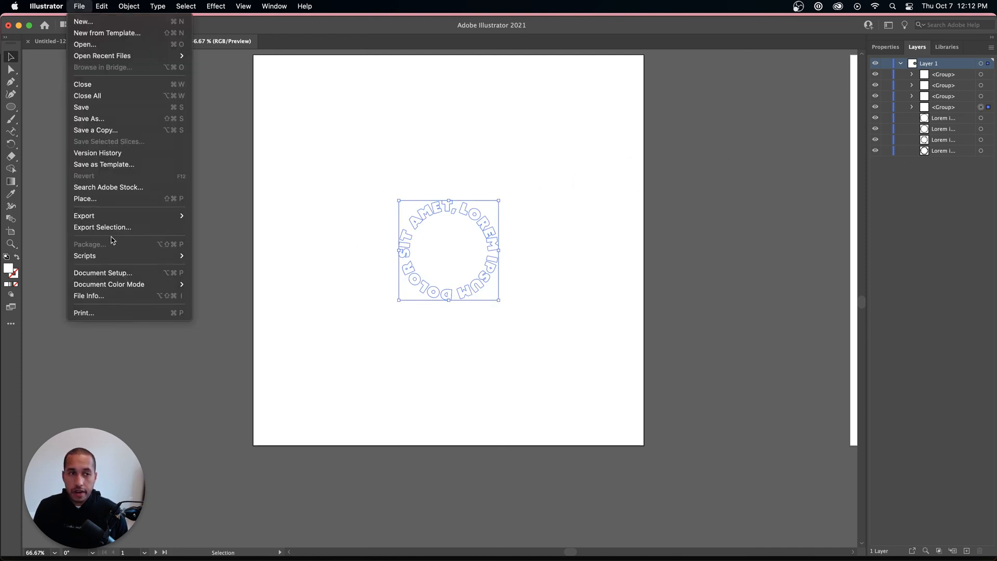
pyautogui.moveTo(118, 215)
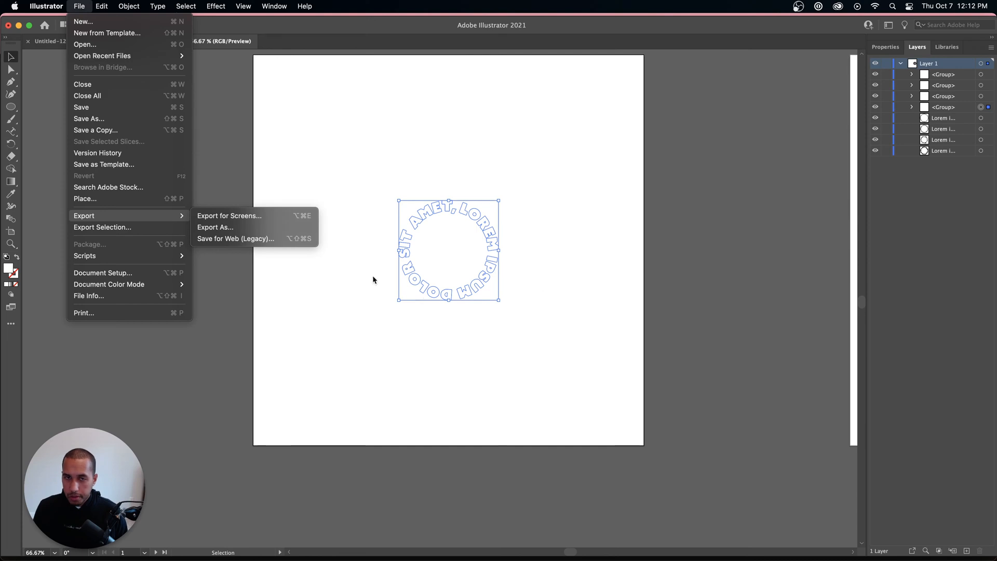
pyautogui.click(232, 227)
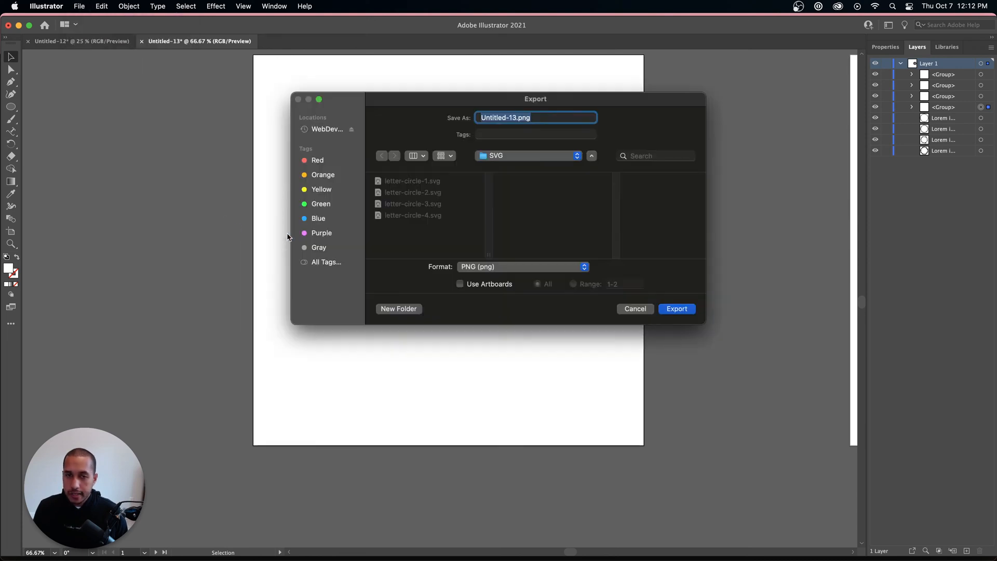
pyautogui.click(522, 155)
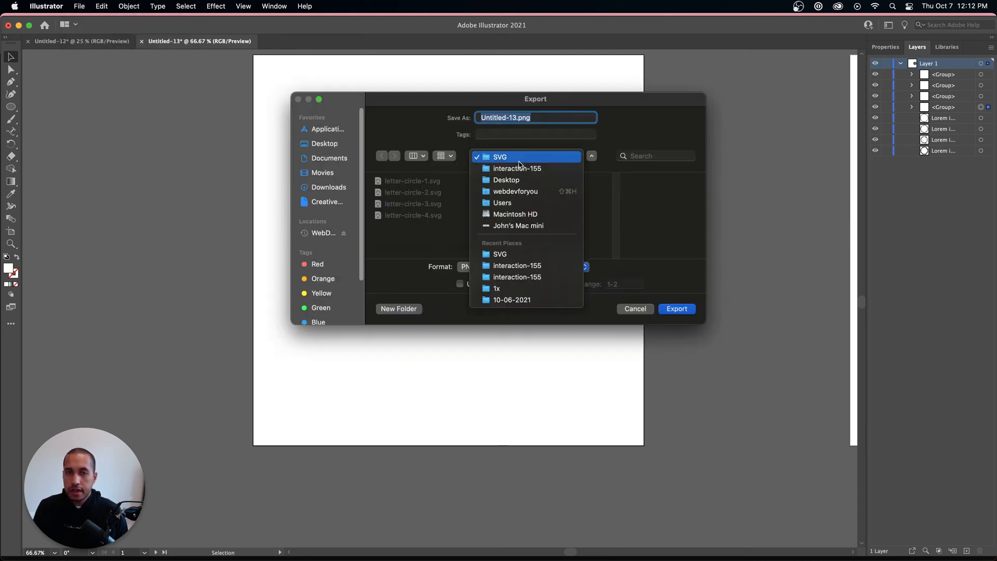
pyautogui.click(519, 167)
pyautogui.click(393, 308)
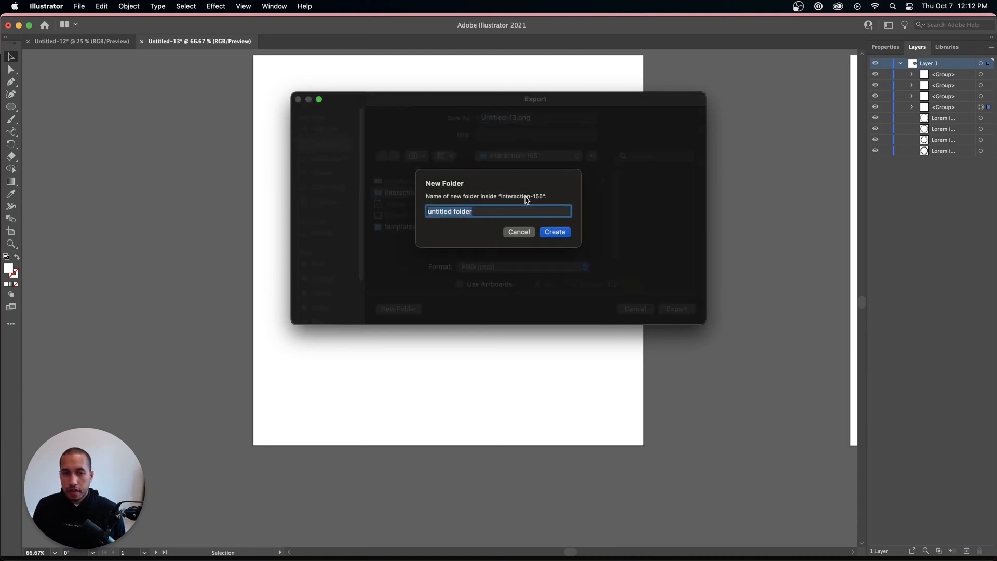
pyautogui.write('eemo')
pyautogui.press('Return')
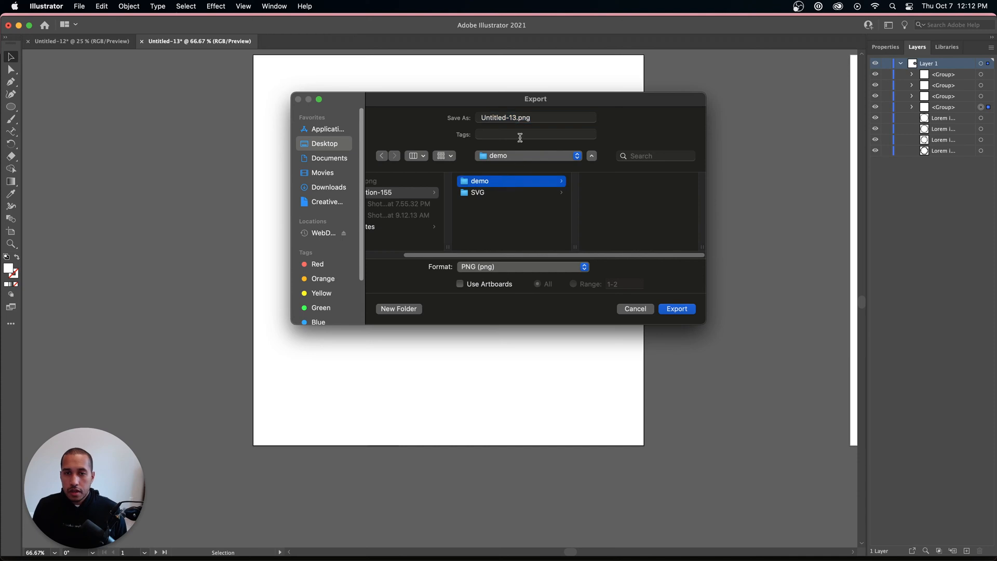
# - Export the artwork as text-circle-1 in SVG format to the demo folder, accepting the SVG options
pyautogui.moveTo(518, 117); pyautogui.dragTo(462, 111)
pyautogui.write('text')
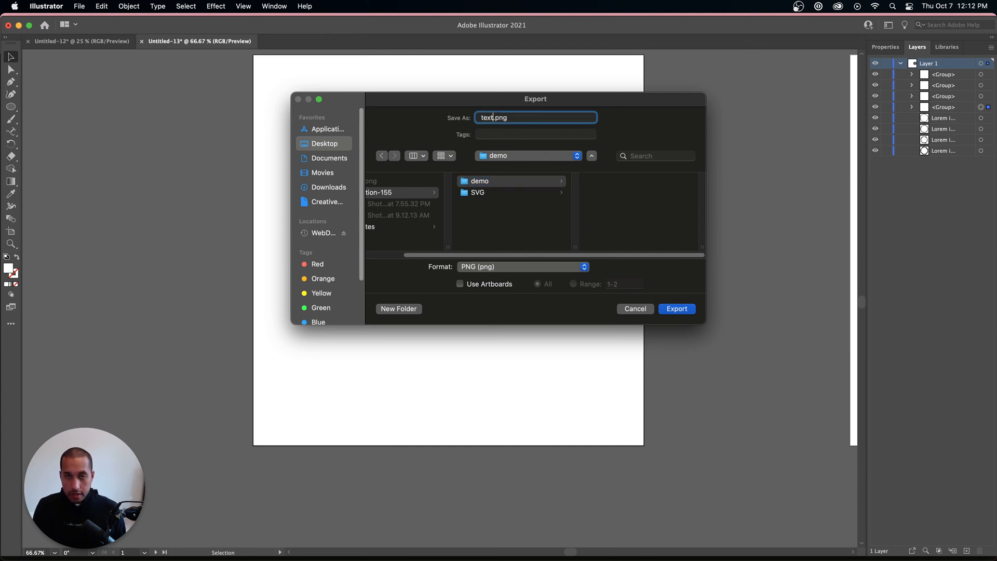
pyautogui.write('-circle-1')
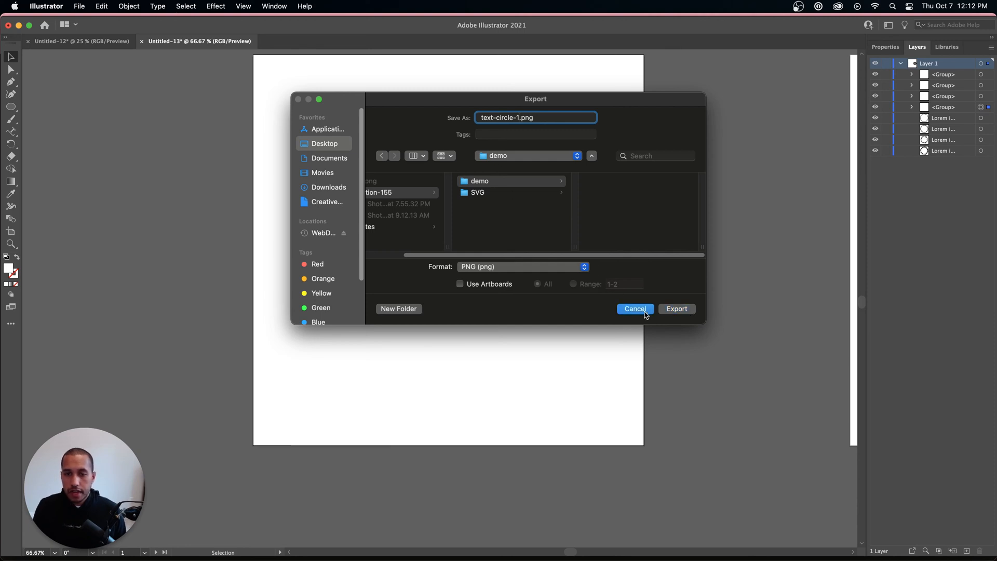
pyautogui.click(541, 267)
pyautogui.click(494, 404)
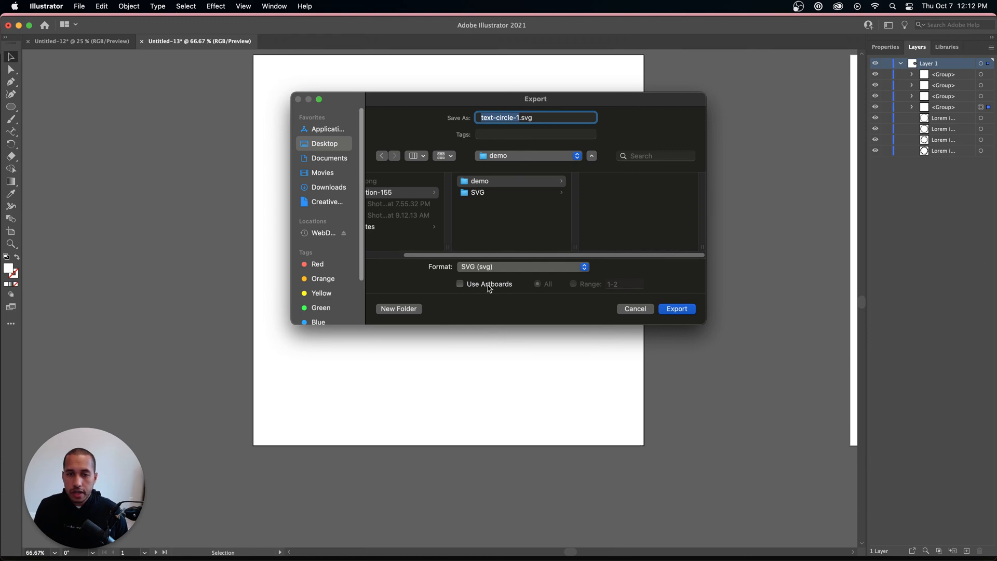
pyautogui.click(681, 310)
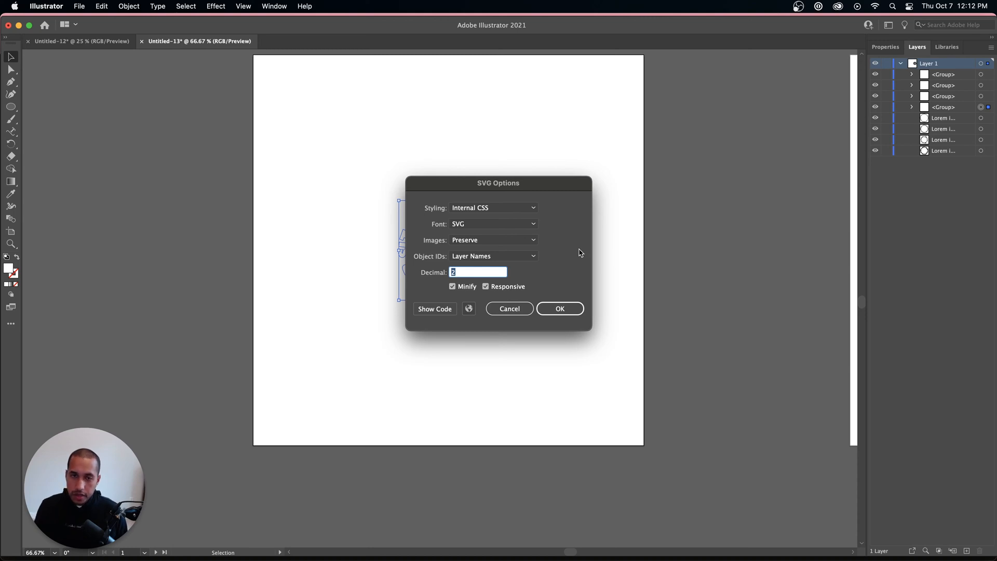
pyautogui.click(571, 310)
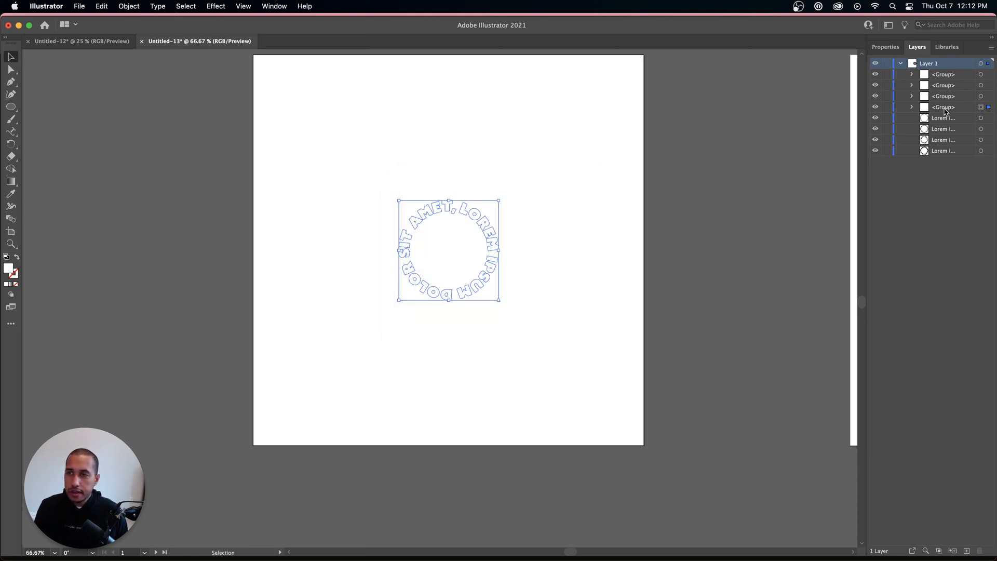
# - Hide the three larger circular text groups and export the innermost one as SVG, replacing text-circle-1.svg
pyautogui.click(876, 107)
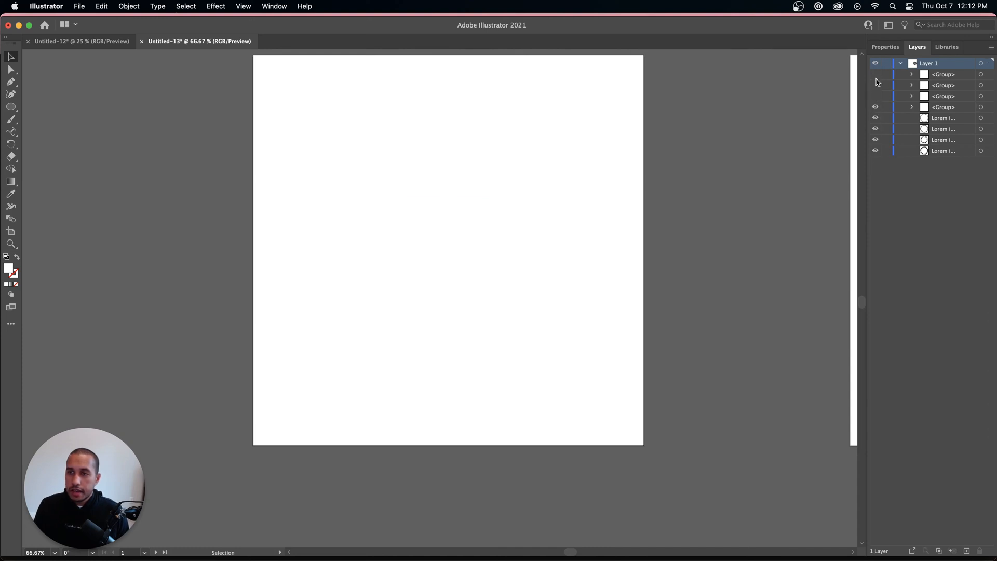
pyautogui.click(980, 107)
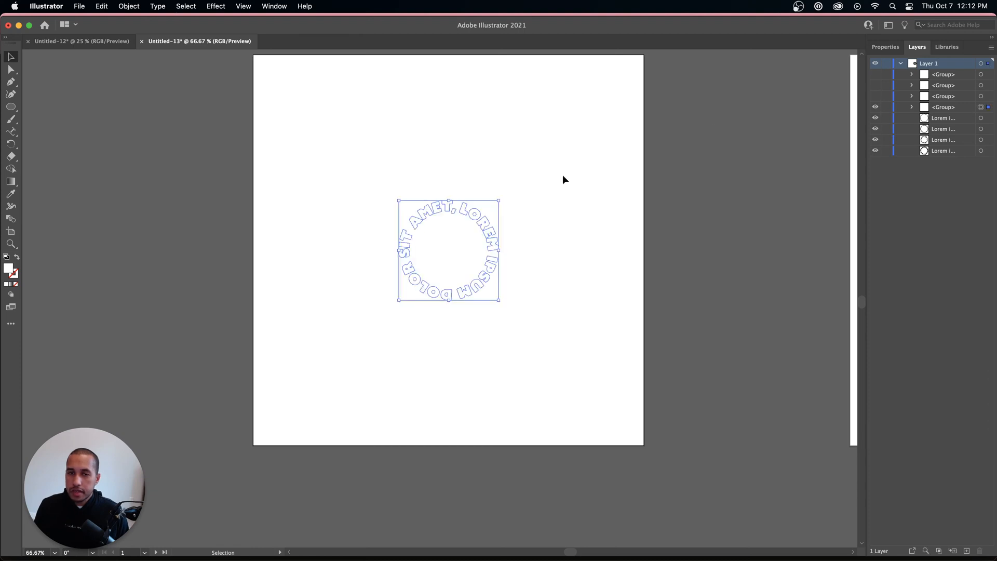
pyautogui.click(80, 6)
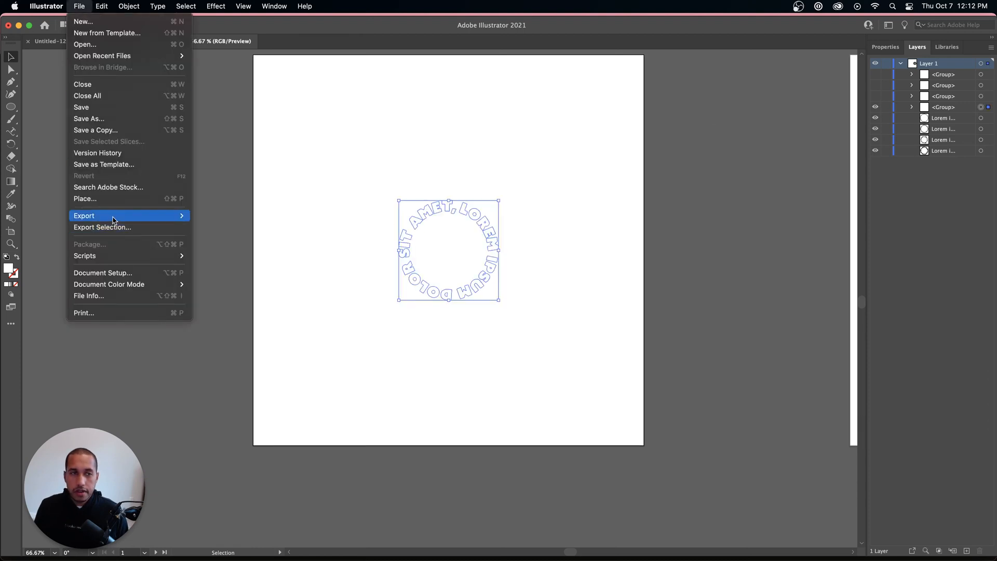
pyautogui.moveTo(177, 215)
pyautogui.click(224, 228)
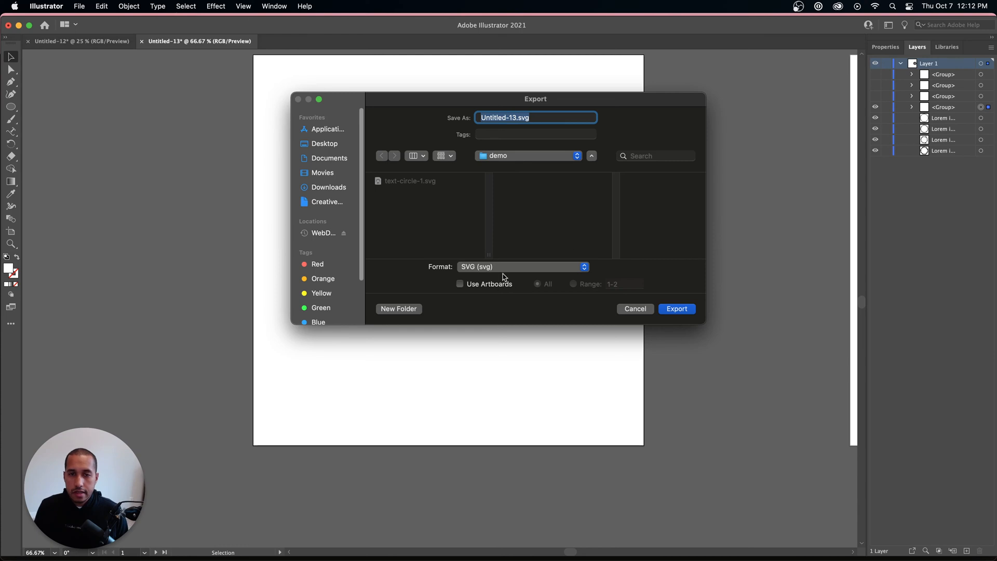
pyautogui.click(431, 185)
pyautogui.click(690, 310)
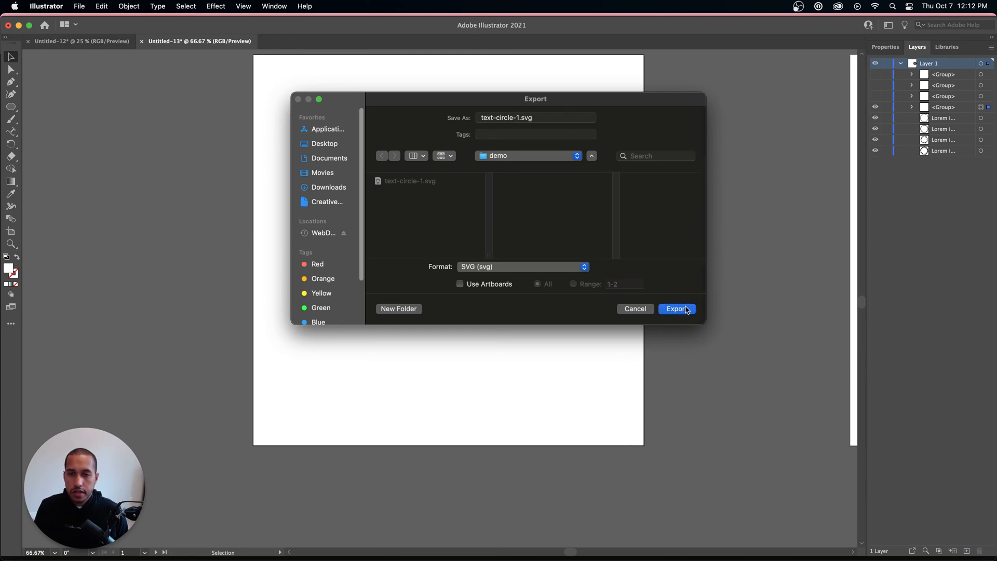
pyautogui.click(529, 267)
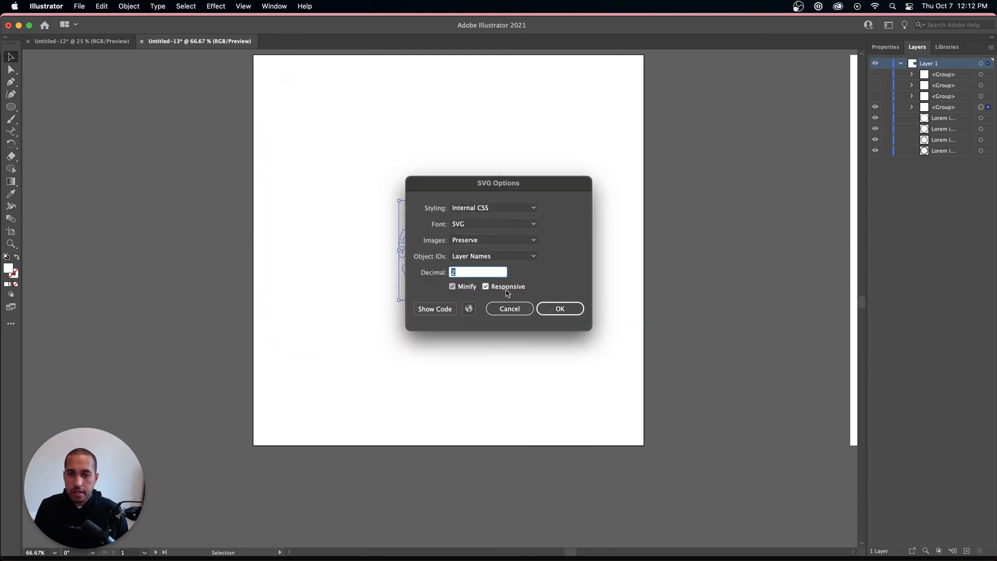
pyautogui.click(569, 312)
# - Hide the innermost group, show the second circle in script lettering, and export it as text-circle-2 in SVG format
pyautogui.click(876, 106)
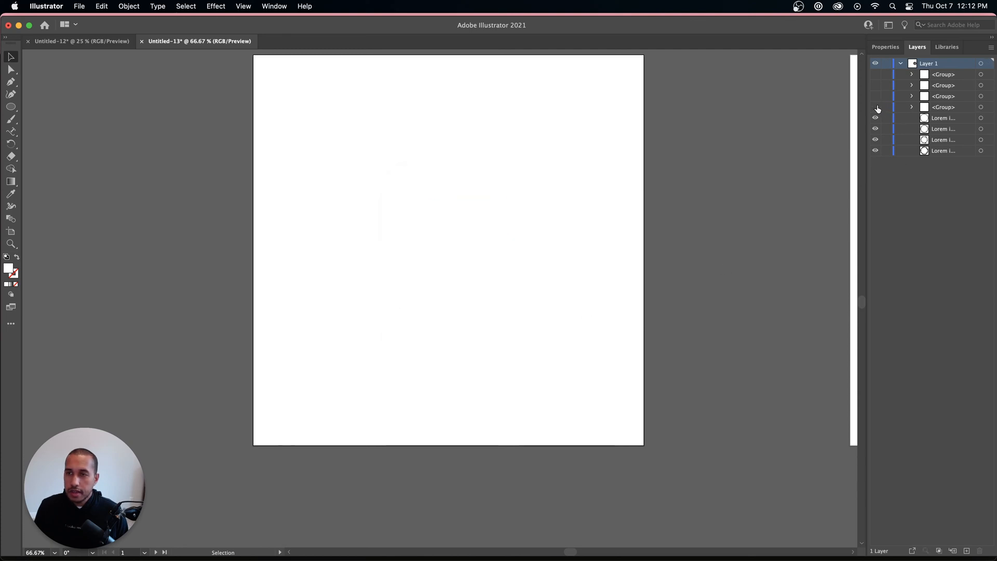
pyautogui.click(875, 97)
pyautogui.click(981, 96)
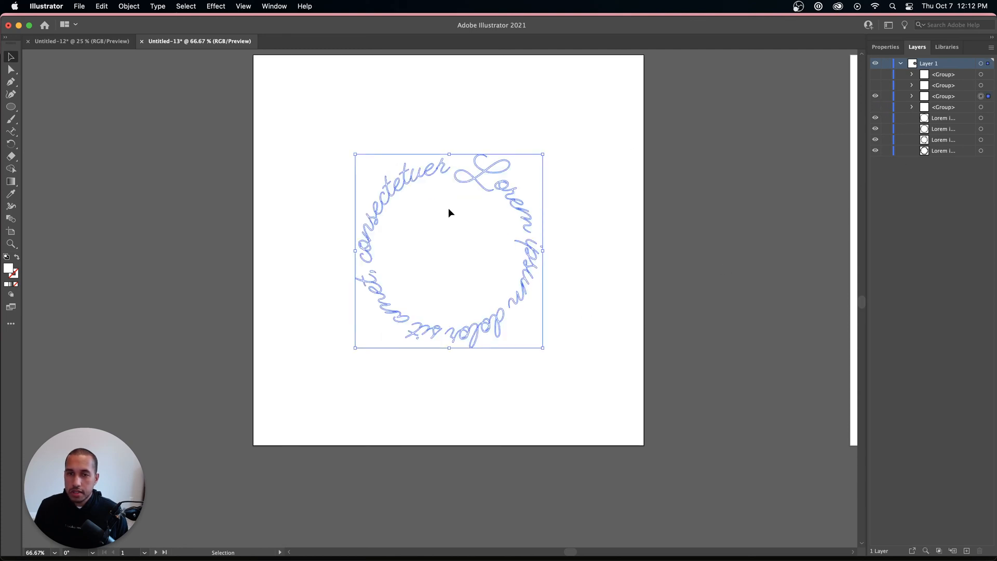
pyautogui.click(79, 6)
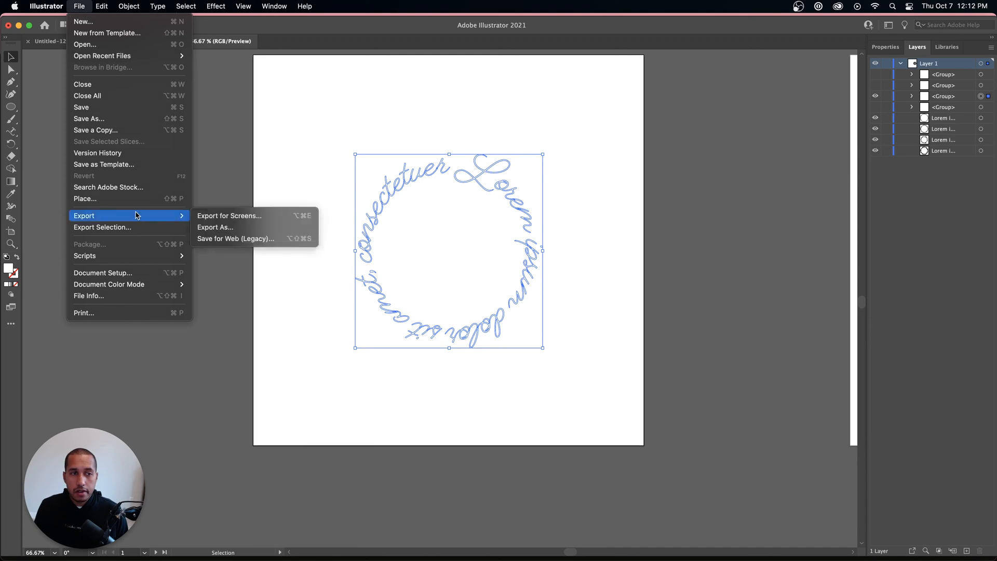
pyautogui.click(220, 227)
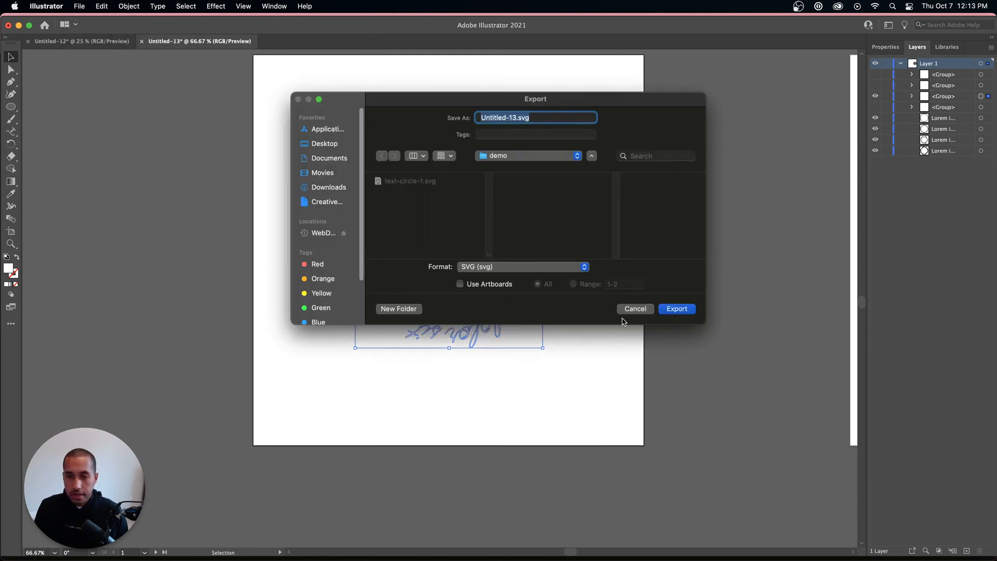
pyautogui.write('tex')
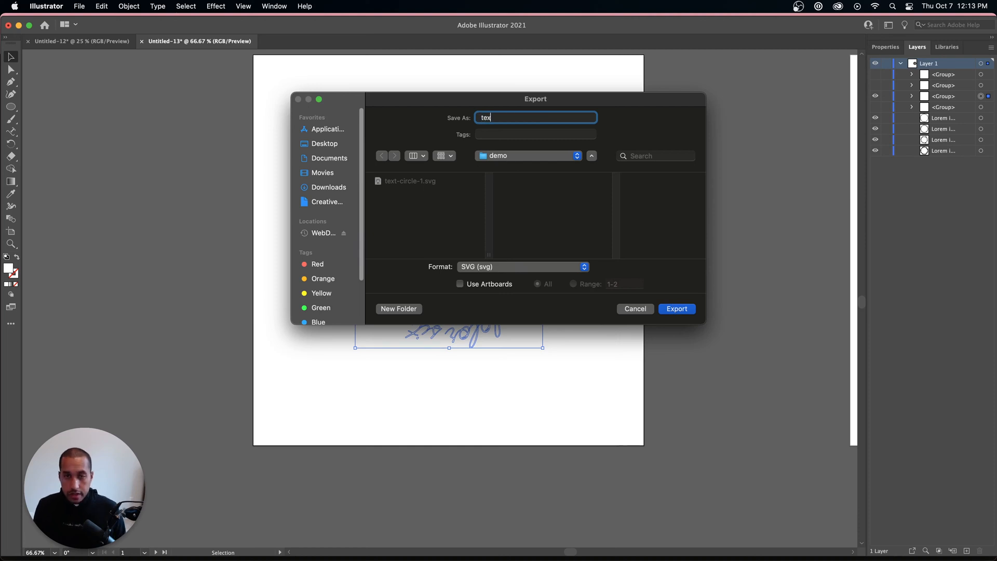
pyautogui.write('t-circle-2')
pyautogui.press('Return')
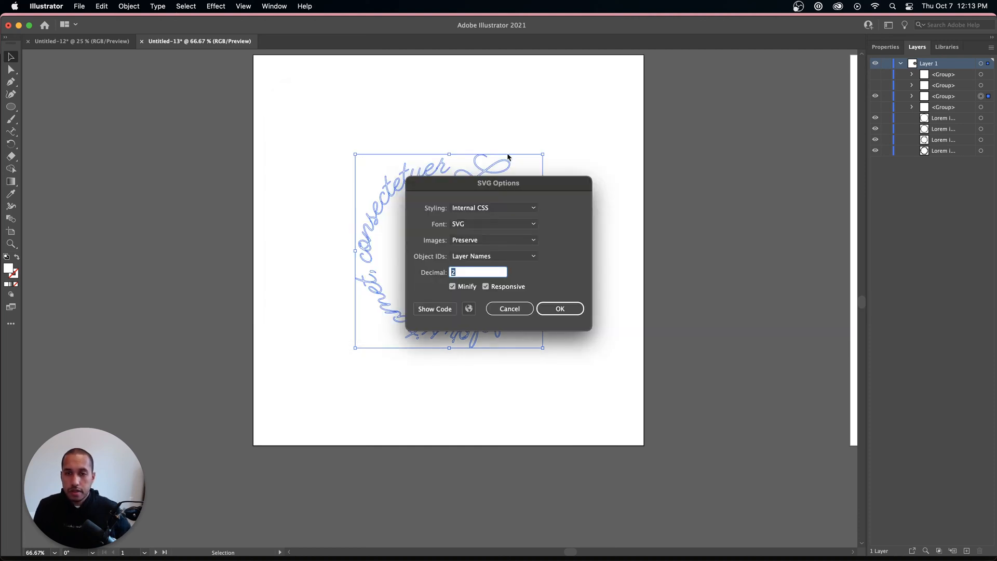
pyautogui.click(564, 307)
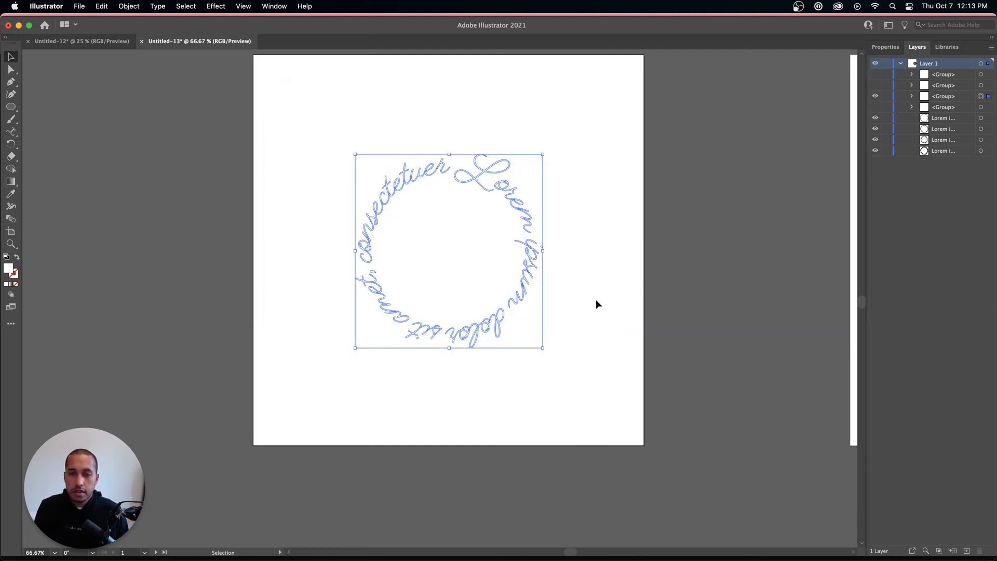
# - Hide the script circle, show the third circular text group, and export it as text-circle-3.svg
pyautogui.click(875, 97)
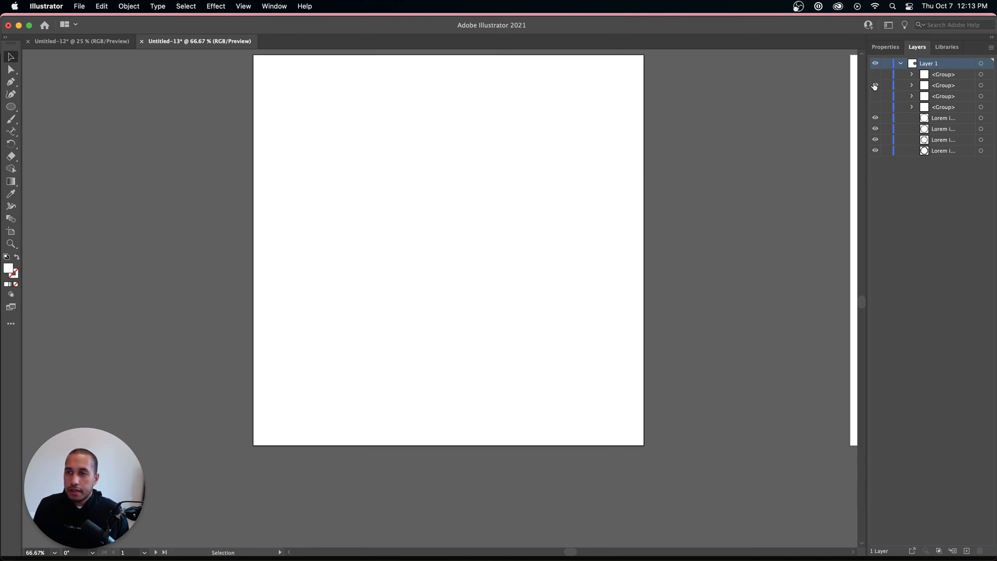
pyautogui.click(980, 85)
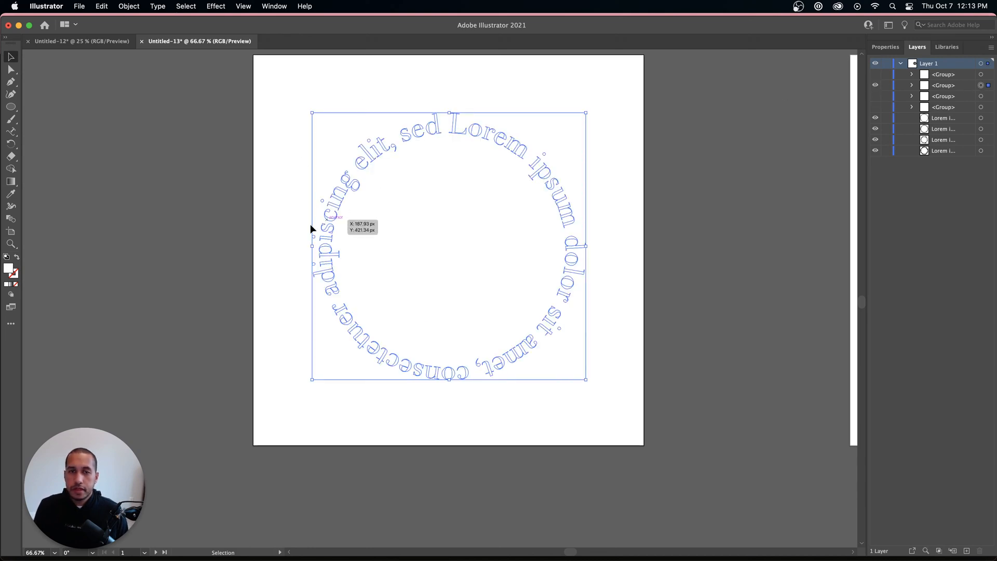
pyautogui.click(71, 6)
pyautogui.moveTo(130, 217)
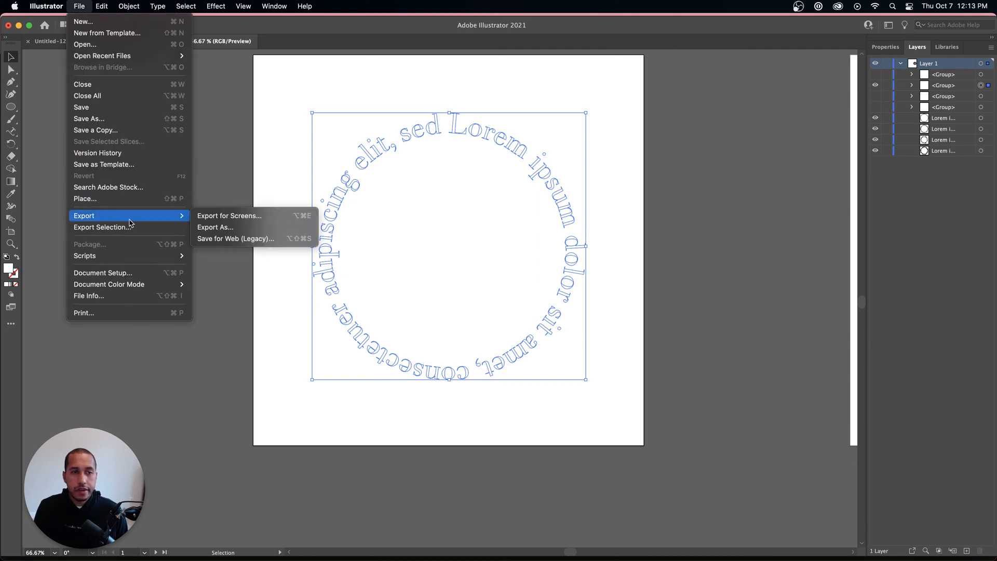
pyautogui.click(216, 227)
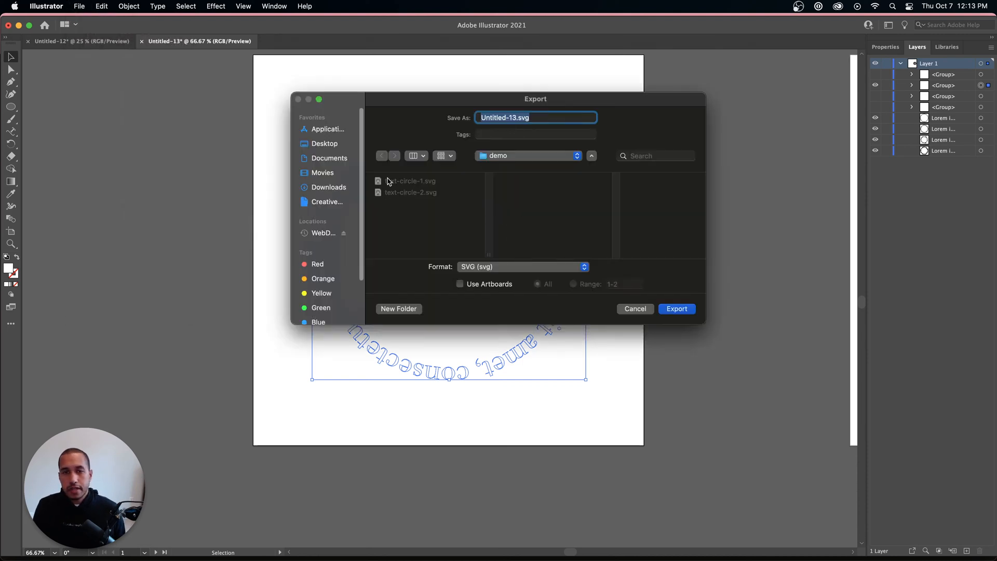
pyautogui.click(395, 192)
pyautogui.doubleClick(516, 117)
pyautogui.write('3')
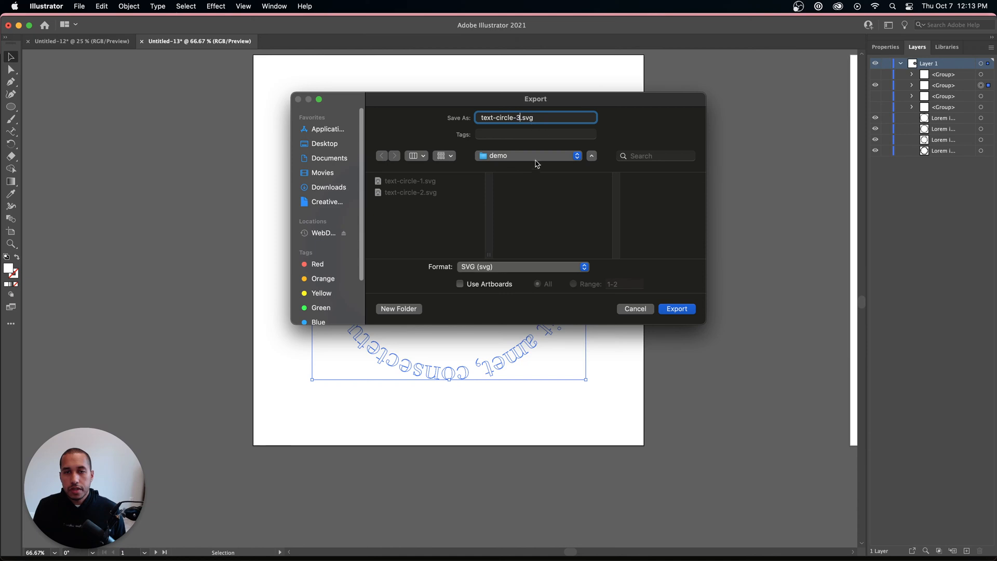
pyautogui.click(677, 308)
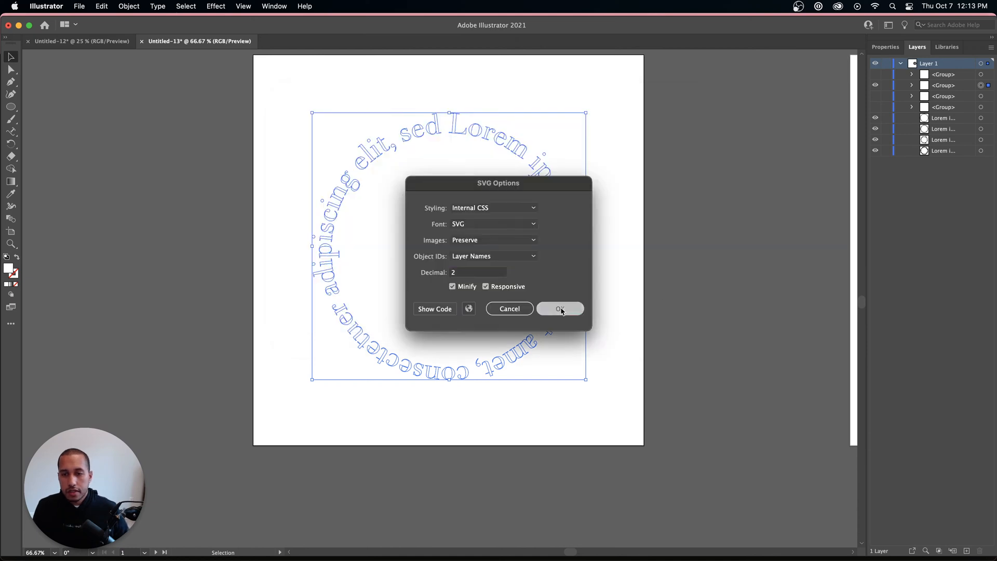
pyautogui.click(561, 308)
# - Hide the third circular text group, show the outermost one, and export it as text-circle-4.svg in the demo folder
pyautogui.click(877, 87)
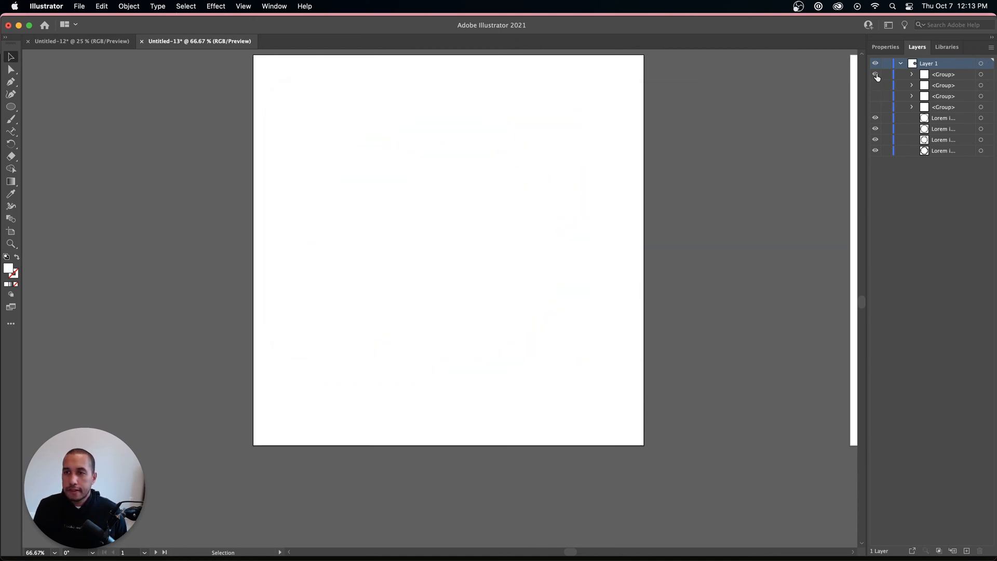
pyautogui.click(982, 76)
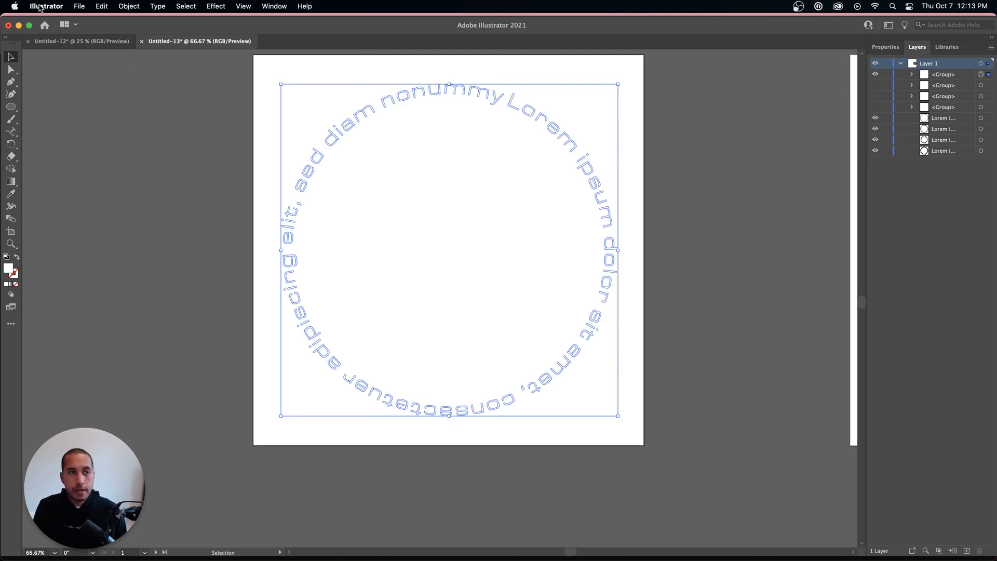
pyautogui.click(73, 3)
pyautogui.moveTo(107, 217)
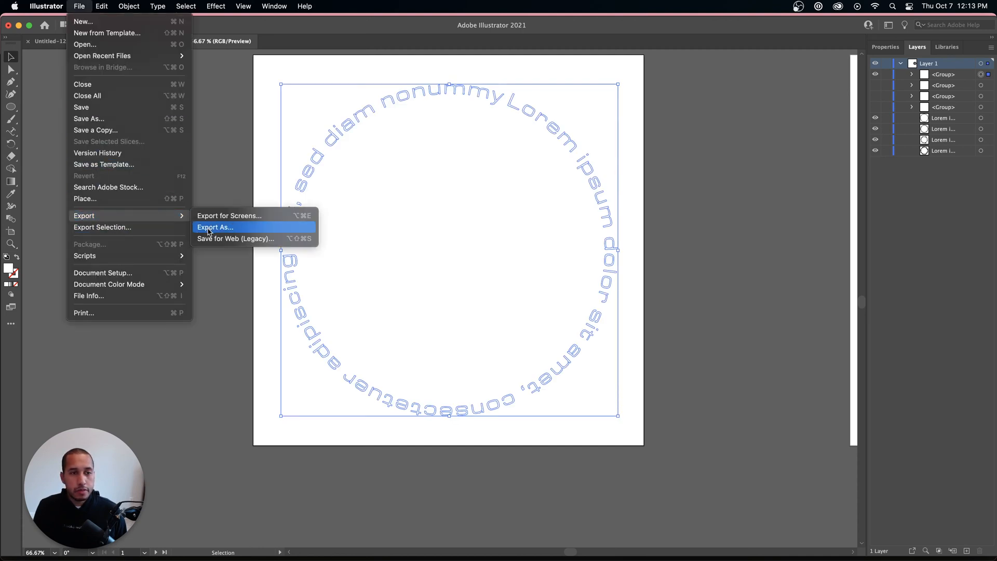
pyautogui.click(211, 229)
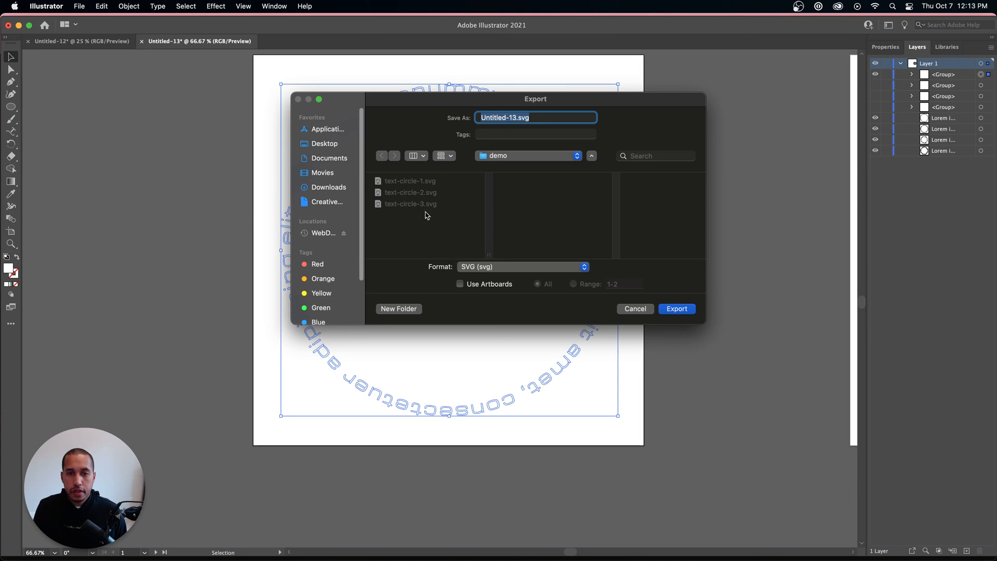
pyautogui.click(489, 268)
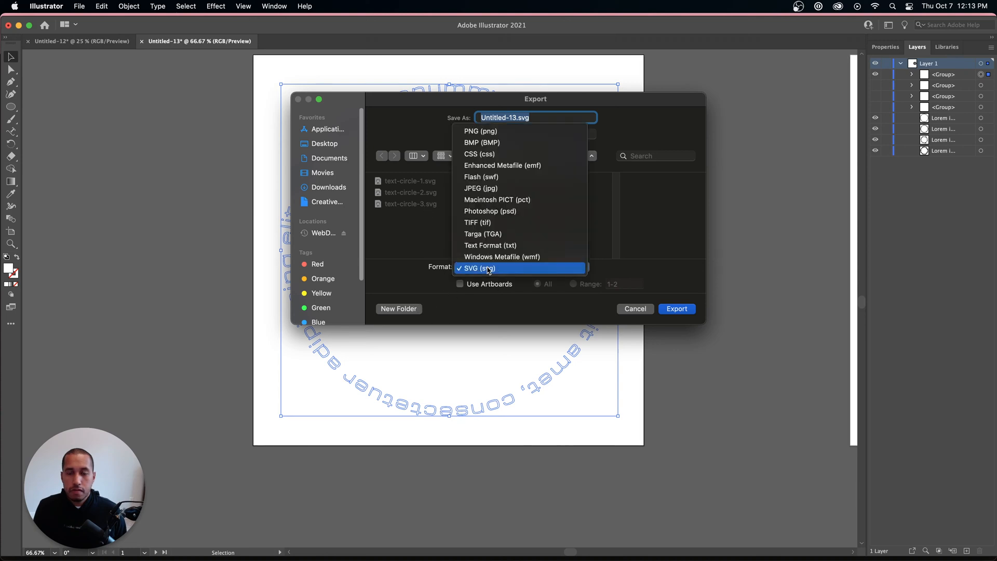
pyautogui.click(488, 268)
pyautogui.click(413, 204)
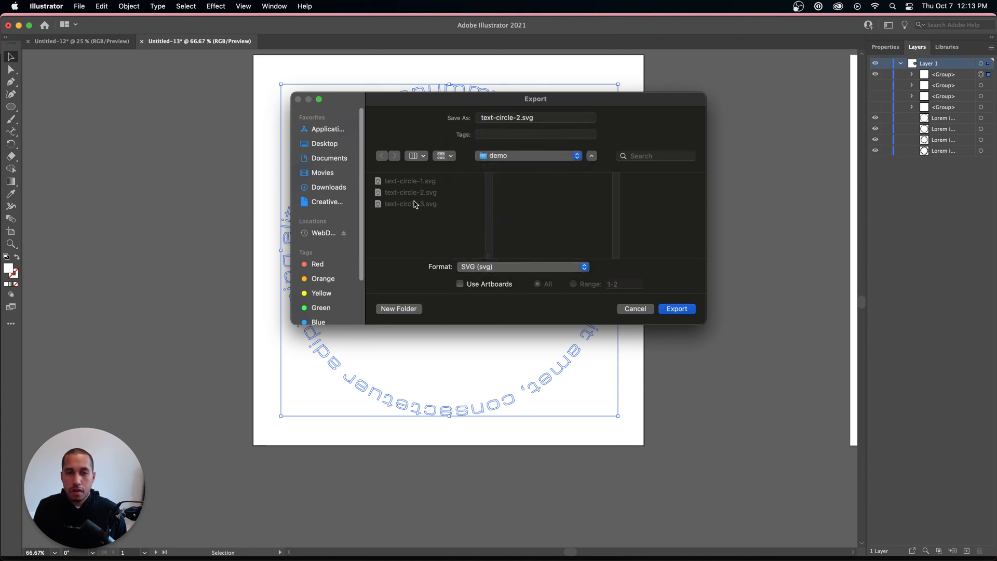
pyautogui.doubleClick(518, 117)
pyautogui.write('4')
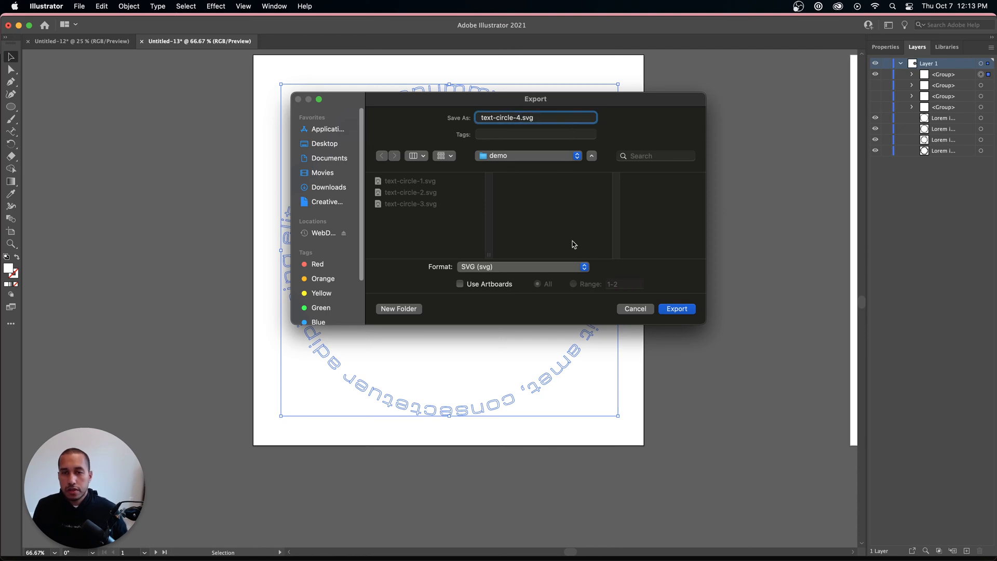
pyautogui.click(679, 309)
pyautogui.click(561, 309)
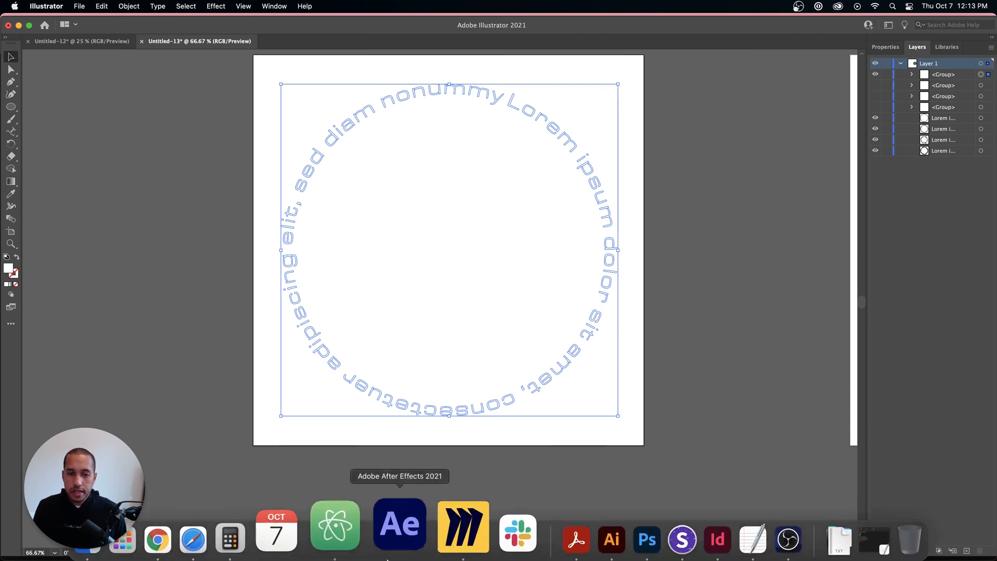
# - Switch to the blank WebDev's Superb Project in Webflow in Chrome and add a section to the page body
pyautogui.click(205, 521)
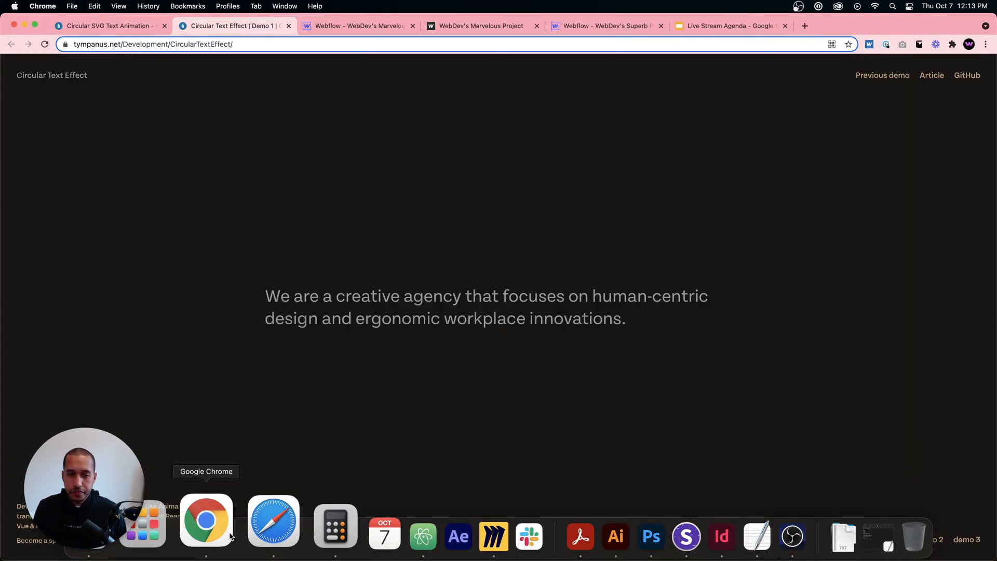
pyautogui.click(605, 25)
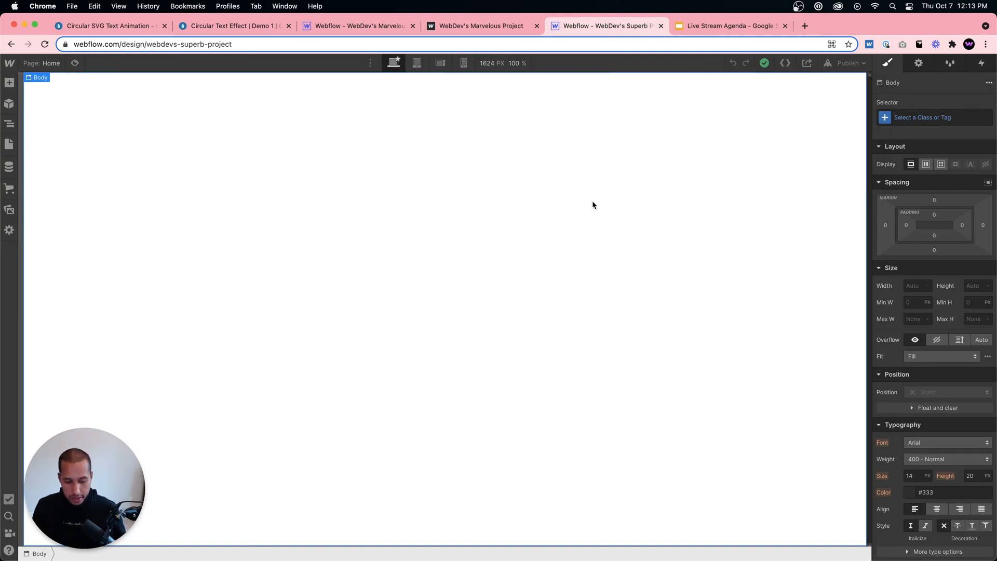
pyautogui.press('super+e')
pyautogui.write('section')
pyautogui.press('Return')
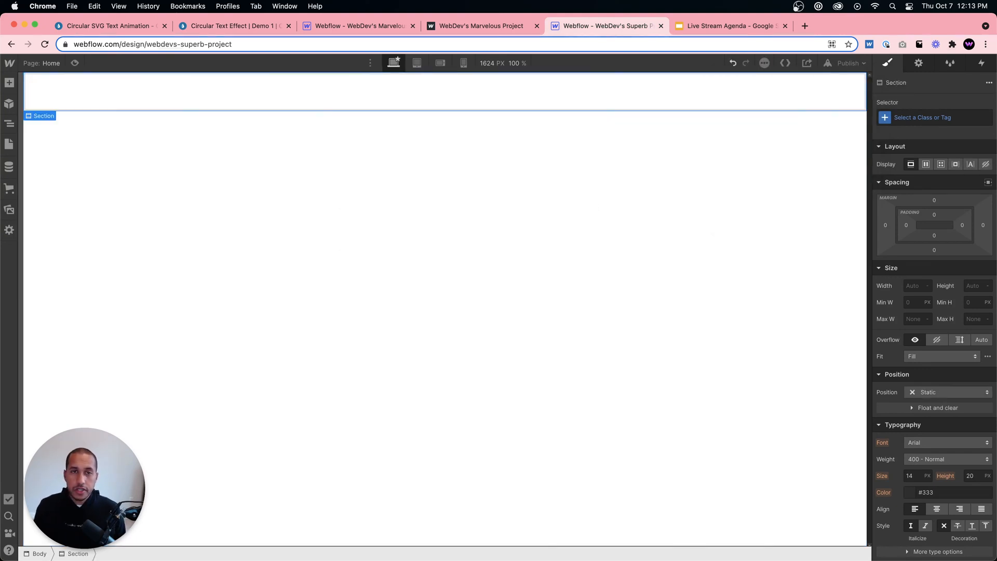
# - Create a new class named Section for the added section
pyautogui.press('super+Return')
pyautogui.write('Section')
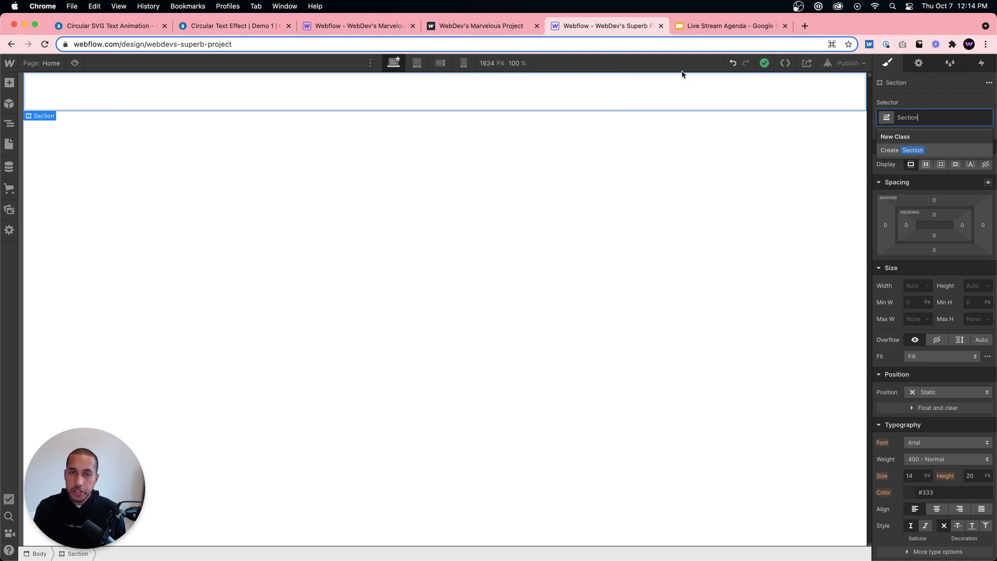
pyautogui.click(289, 108)
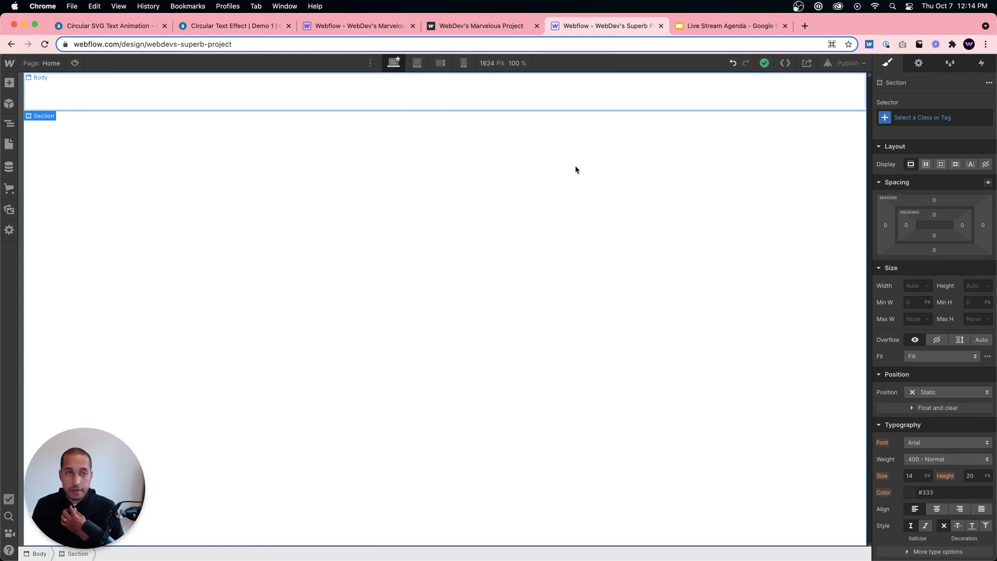
pyautogui.click(916, 120)
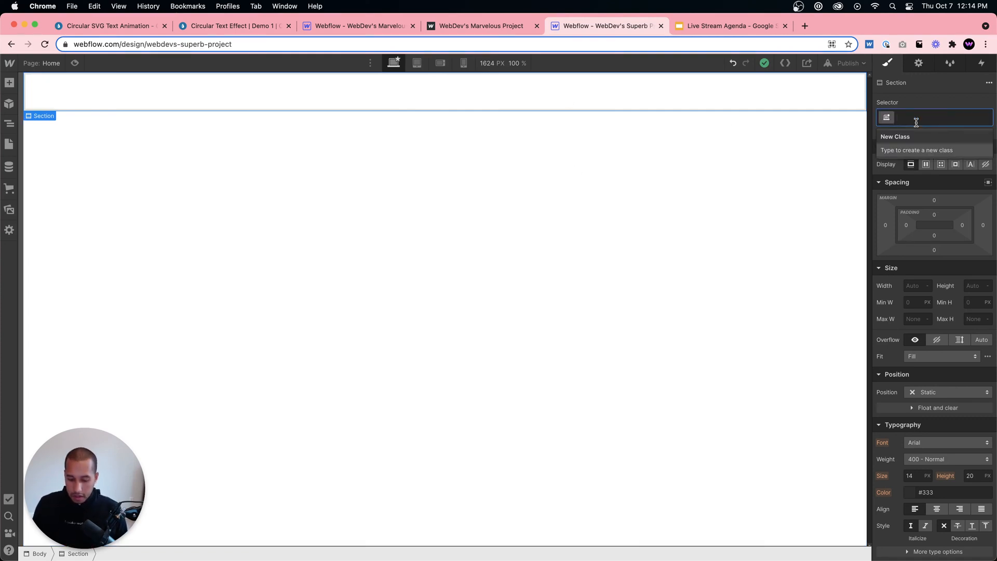
pyautogui.write('Section')
pyautogui.press('Return')
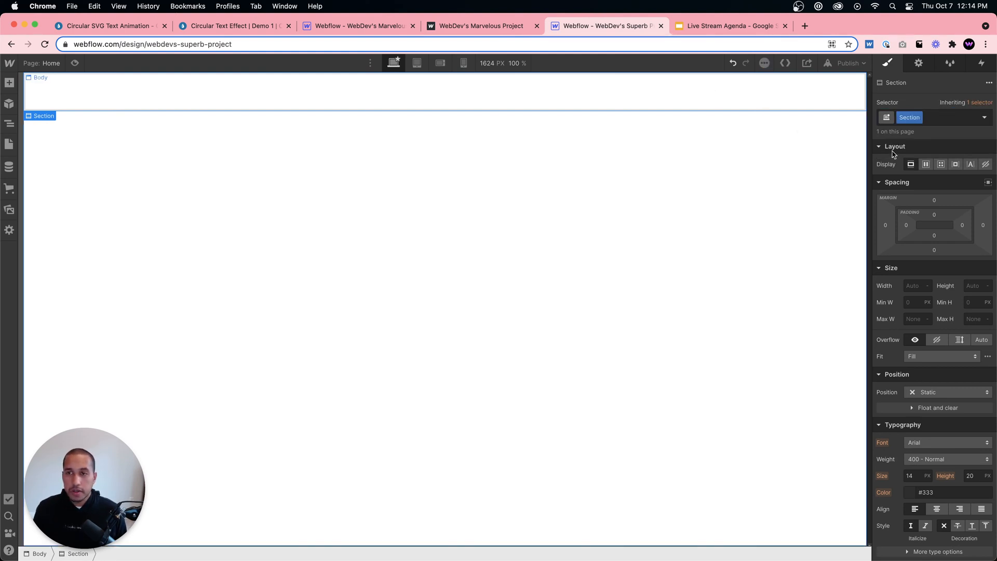
# - Set the section's minimum height to 100 VH
pyautogui.click(979, 284)
pyautogui.click(976, 301)
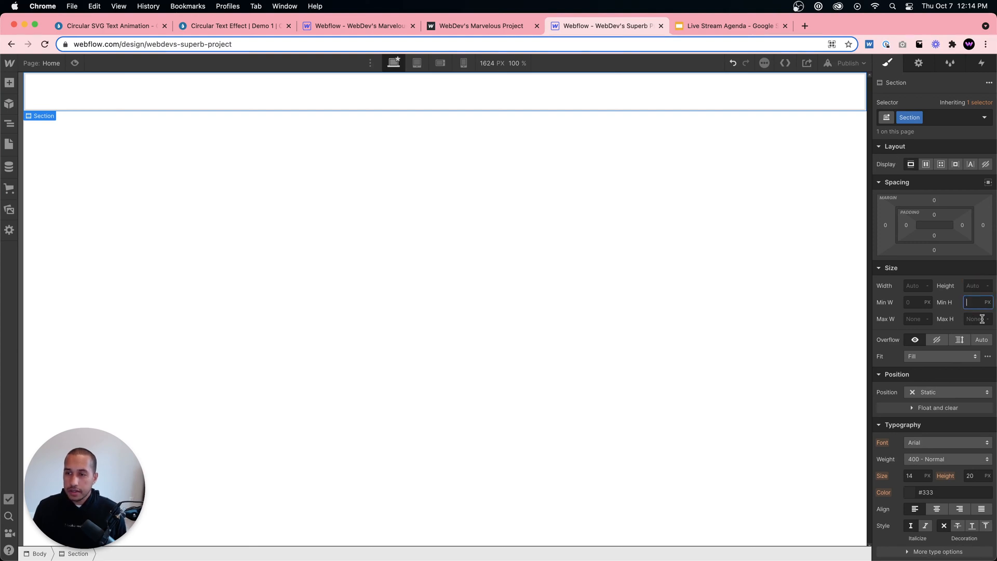
pyautogui.press('Return')
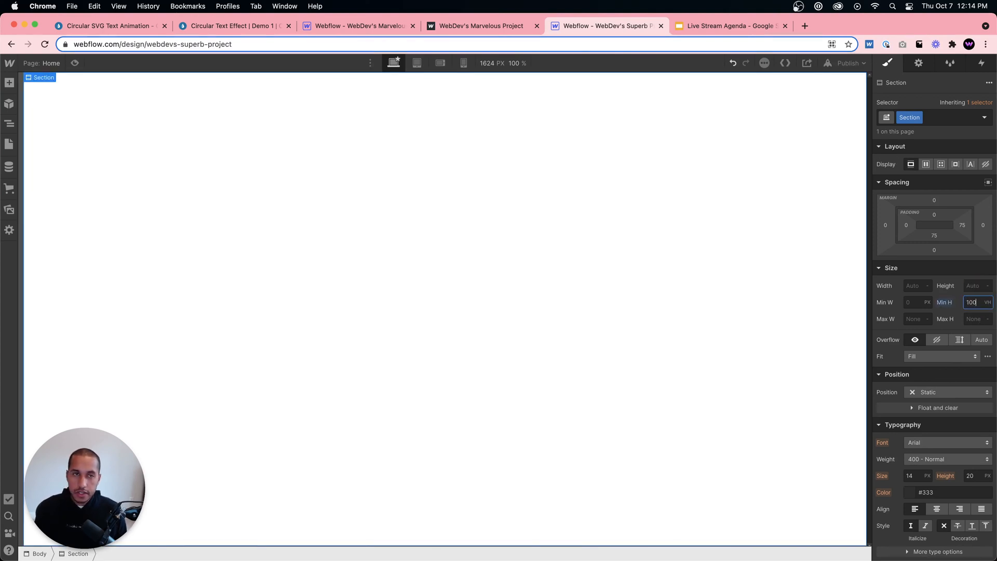
pyautogui.click(454, 264)
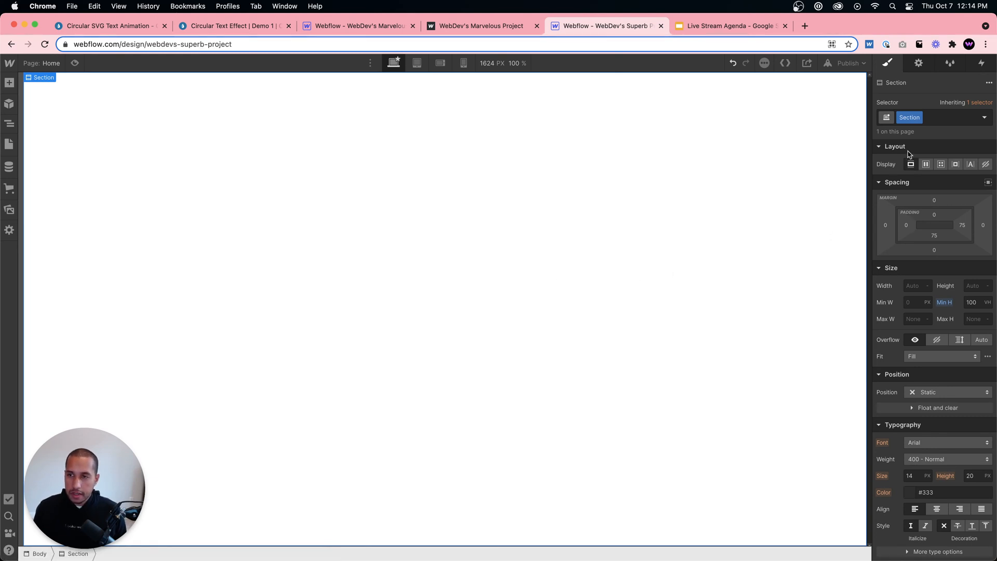
# - Make the section a horizontal flexbox with its children centred in both alignment and justification
pyautogui.click(925, 164)
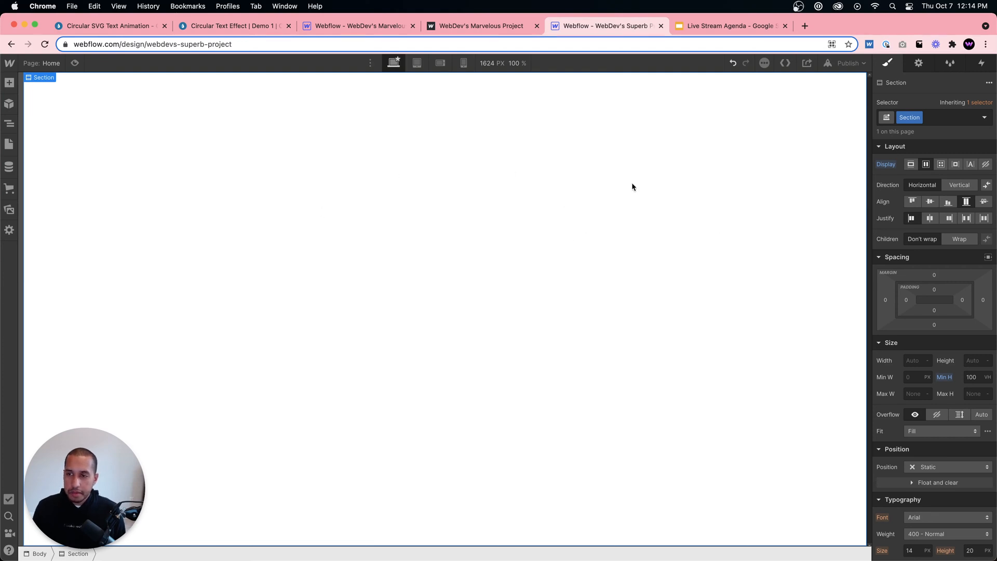
pyautogui.click(930, 202)
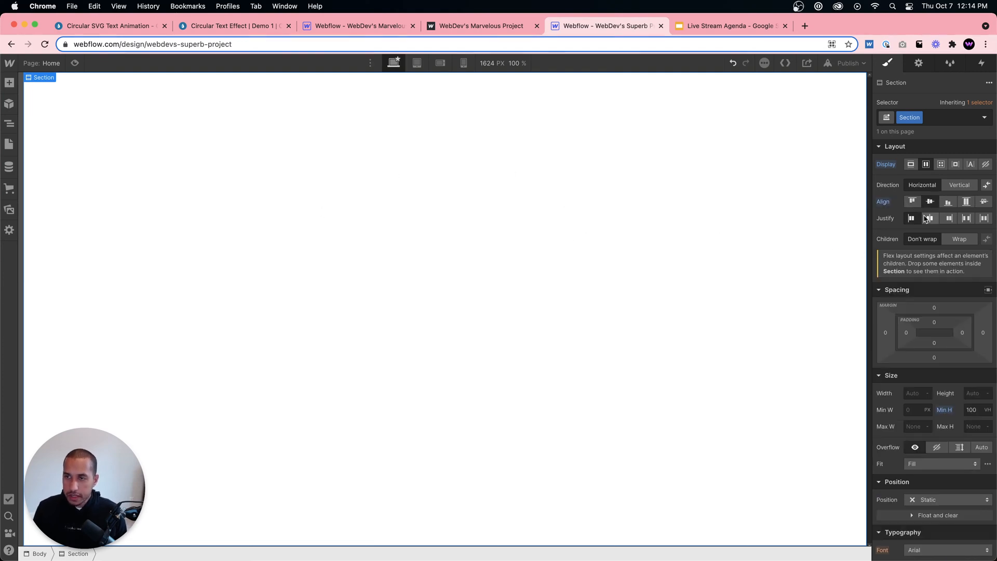
pyautogui.click(929, 219)
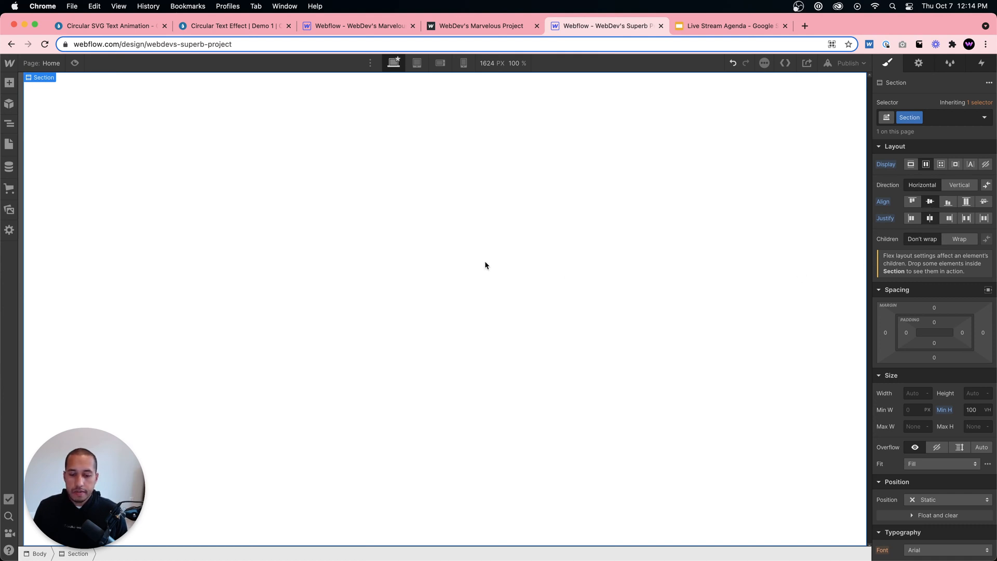
# - Set the section's background colour to #181818
pyautogui.scroll(-5, 929, 372)
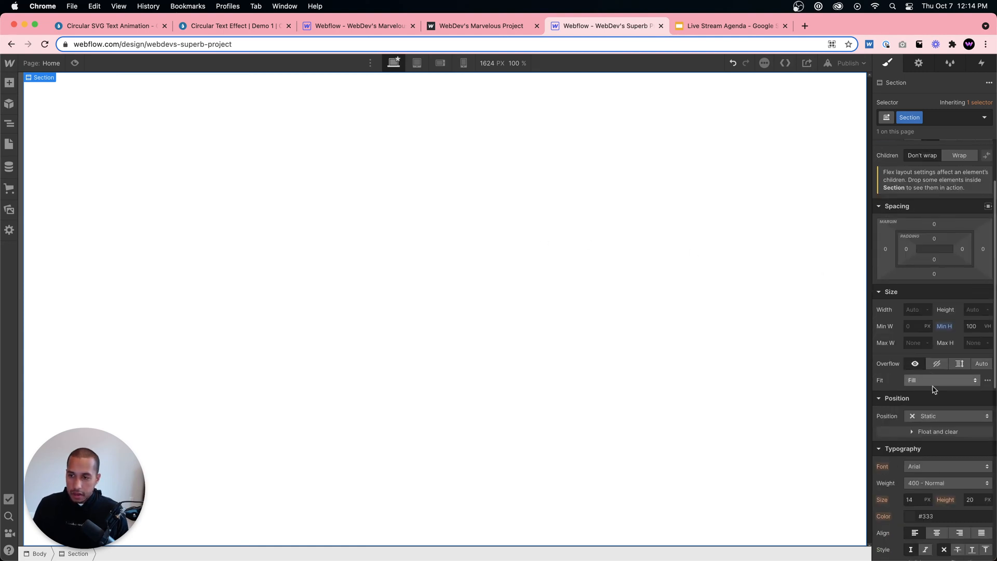
pyautogui.scroll(-3, 932, 447)
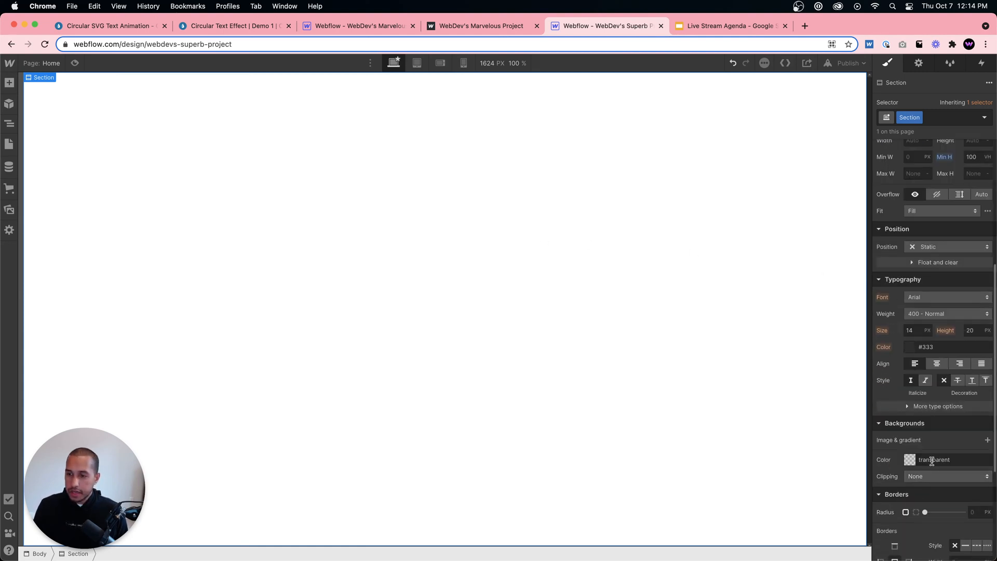
pyautogui.click(930, 460)
pyautogui.write('181818')
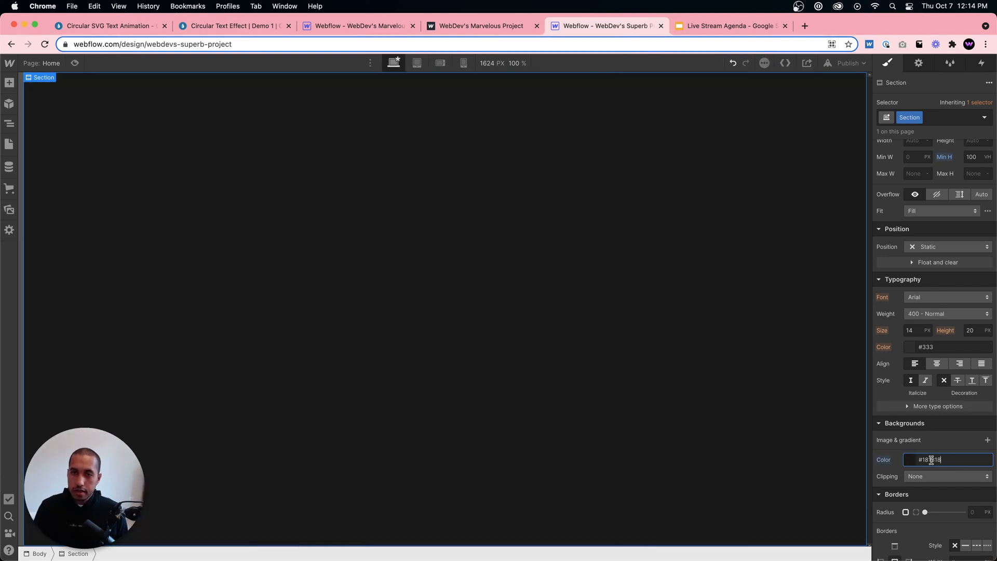
pyautogui.click(522, 325)
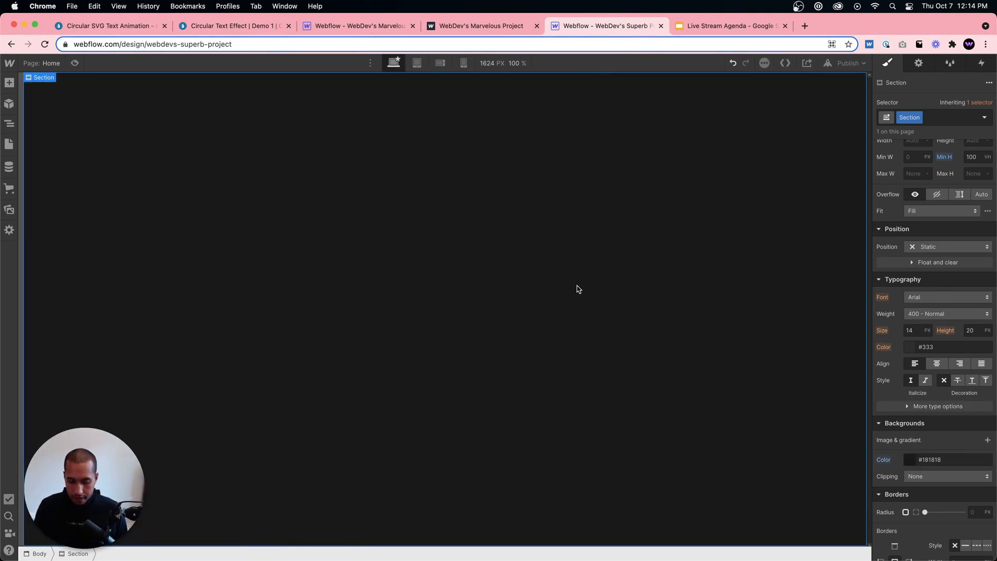
# - Examine the element hierarchy of the finished circle animation in WebDev's Marvelous Project and return to the Superb project
pyautogui.press('super+e')
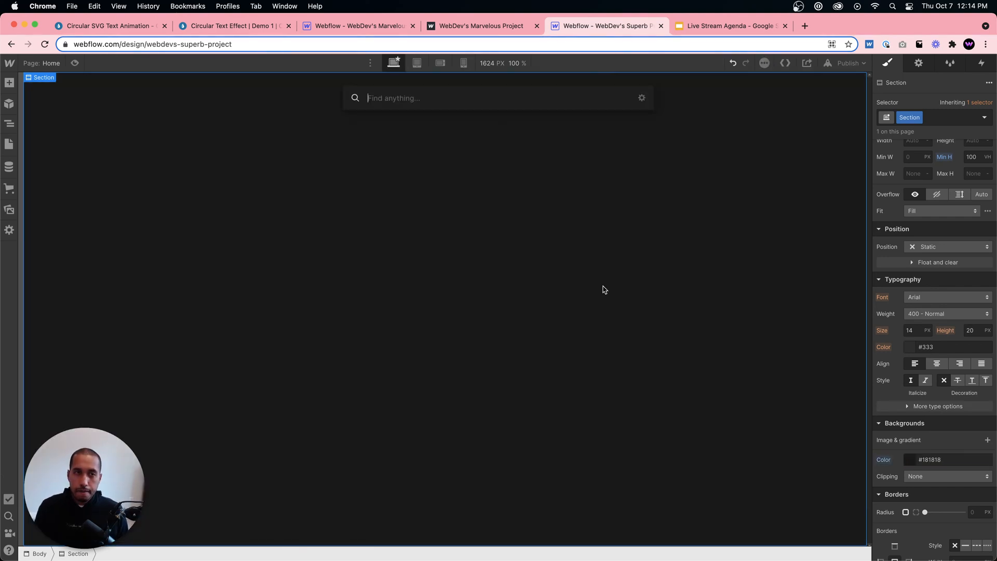
pyautogui.click(374, 32)
pyautogui.click(11, 124)
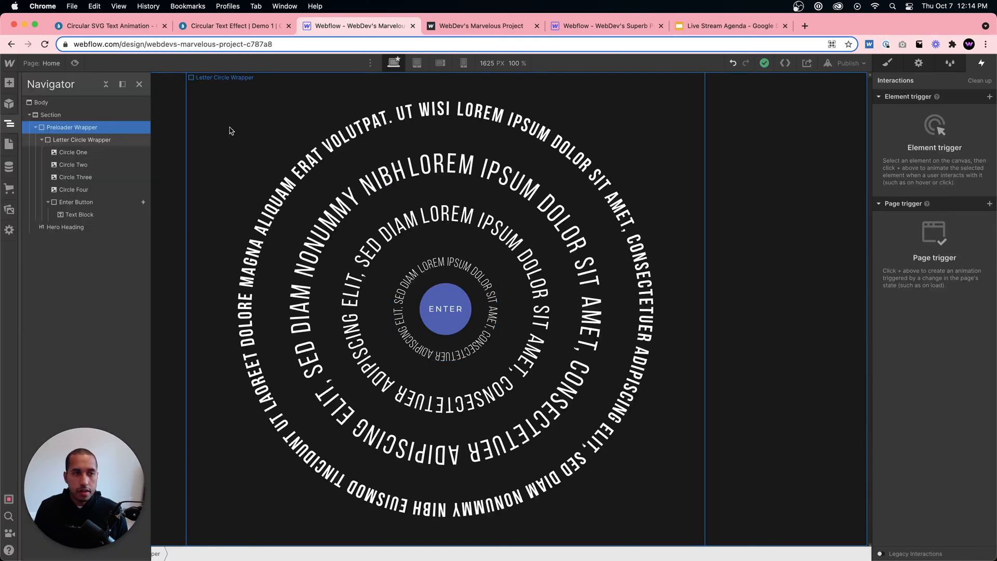
pyautogui.click(602, 30)
pyautogui.click(525, 217)
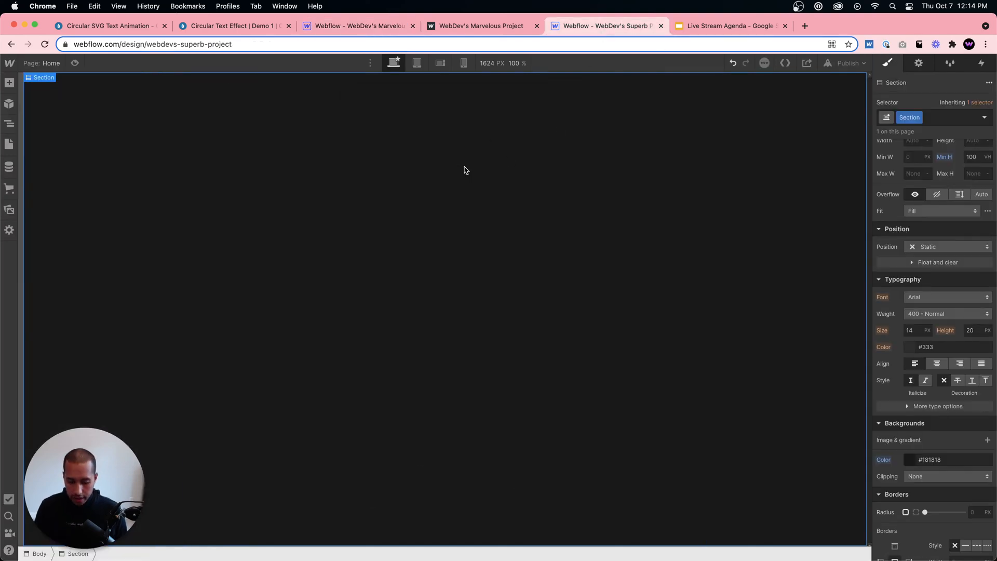
# - Add a div block inside the section and give it the new class Letter Circle Wrapper
pyautogui.press('super+e')
pyautogui.write('div')
pyautogui.press('Return')
pyautogui.click(940, 117)
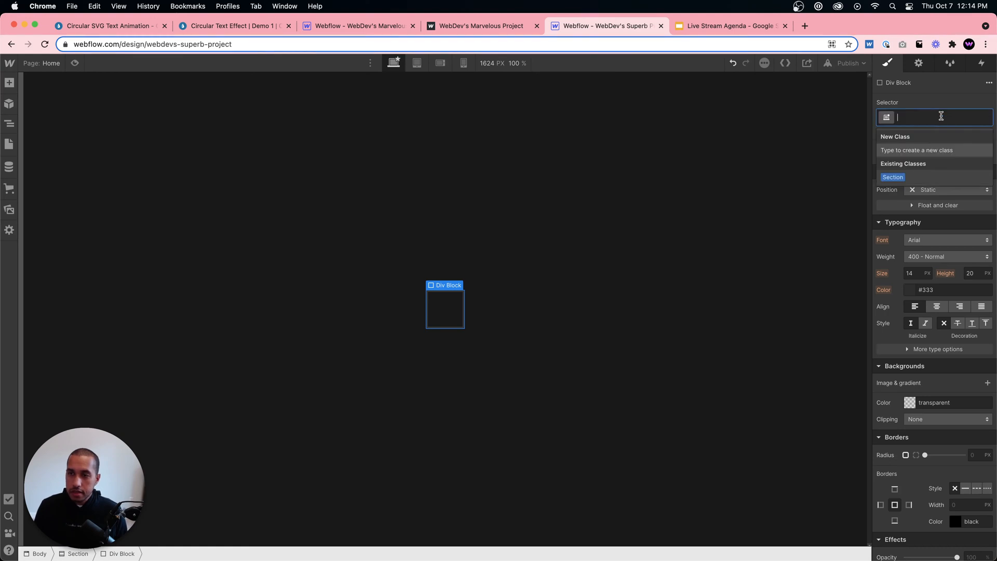
pyautogui.write('Letter Circl')
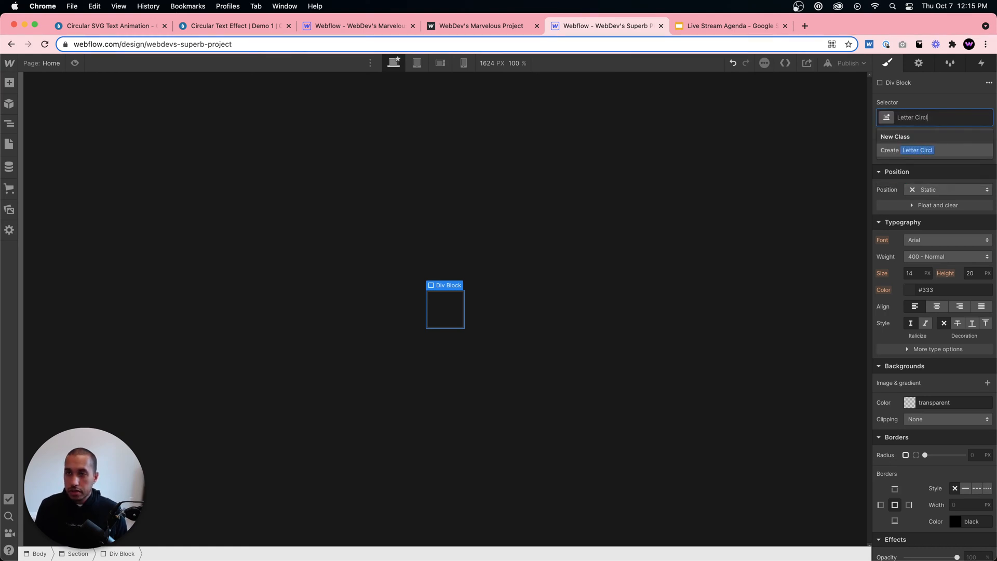
pyautogui.write('e Wrapper')
pyautogui.press('Return')
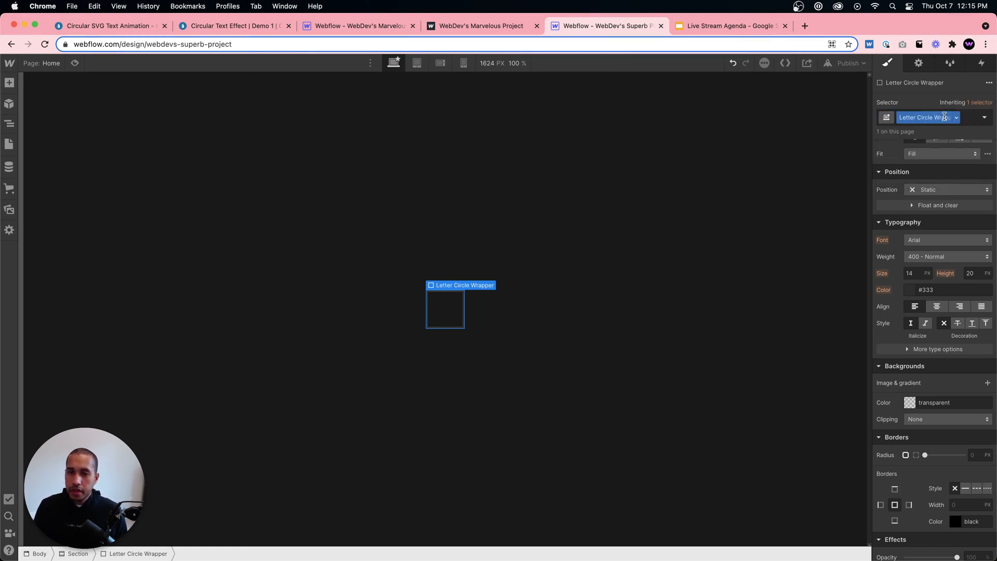
# - Set the Letter Circle Wrapper's width to 1000 px and its height to 100%
pyautogui.scroll(5, 920, 291)
pyautogui.click(915, 302)
pyautogui.write('10')
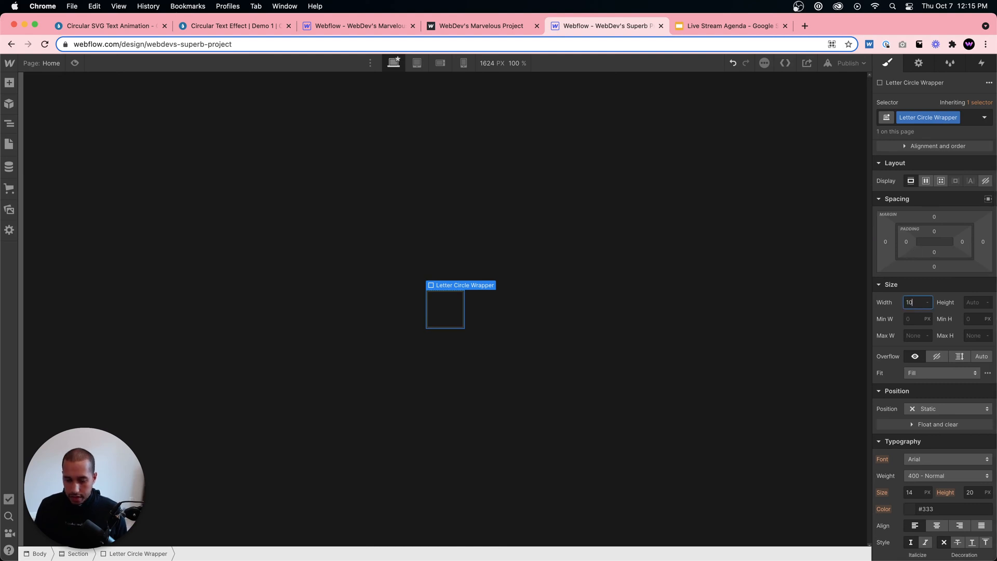
pyautogui.write('00')
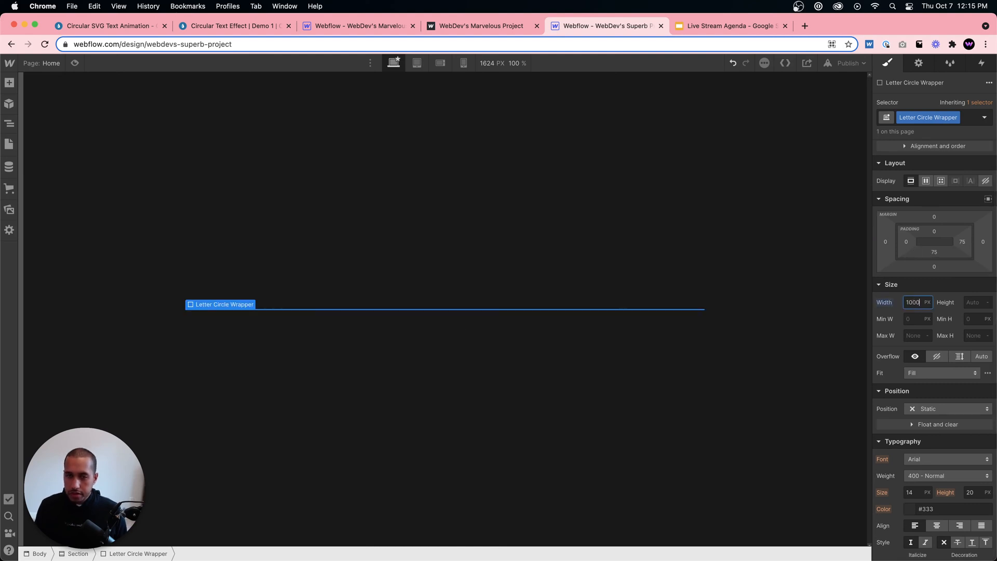
pyautogui.click(975, 303)
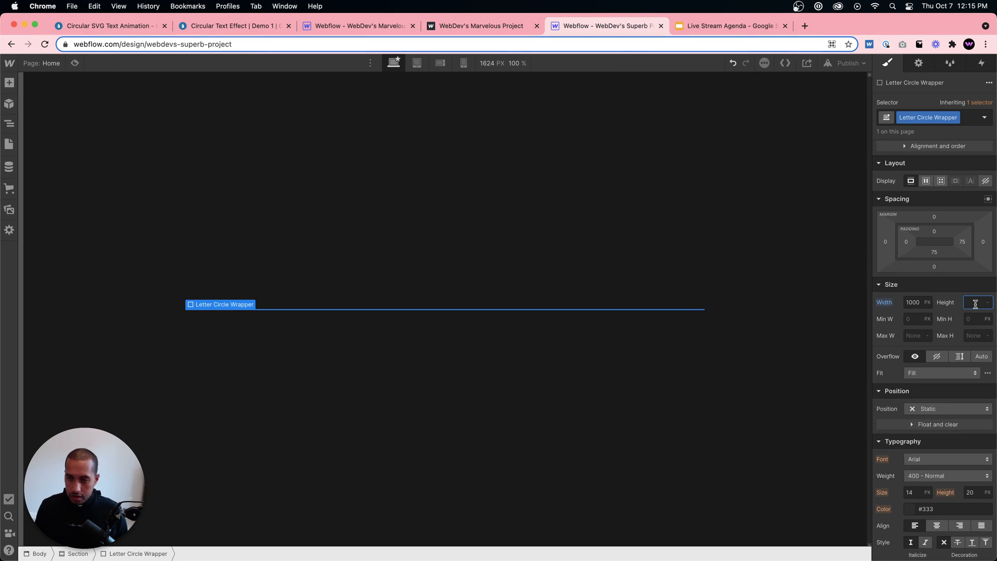
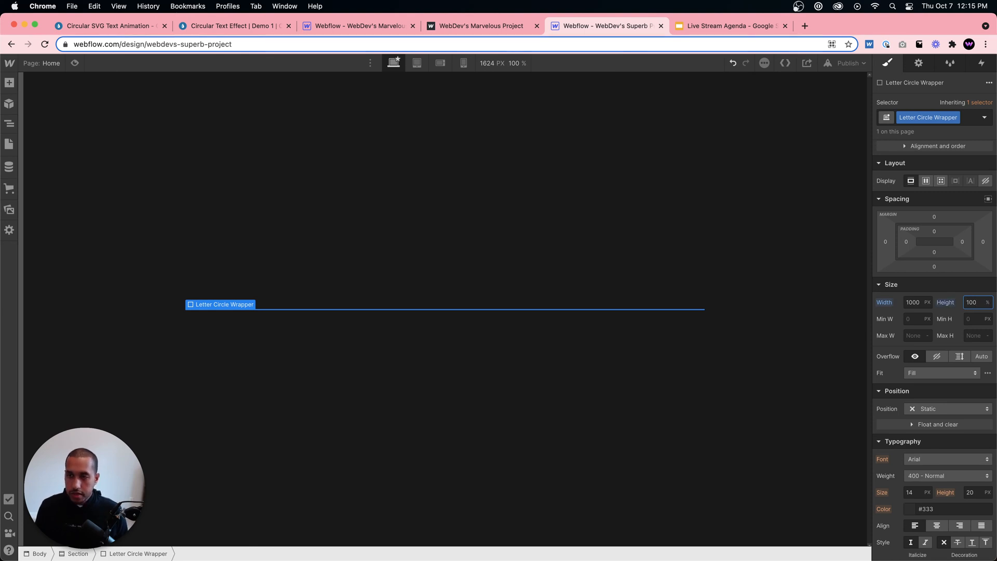
# - Clear the Letter Circle Wrapper's height and set its minimum height to 100 VH
pyautogui.press('Escape')
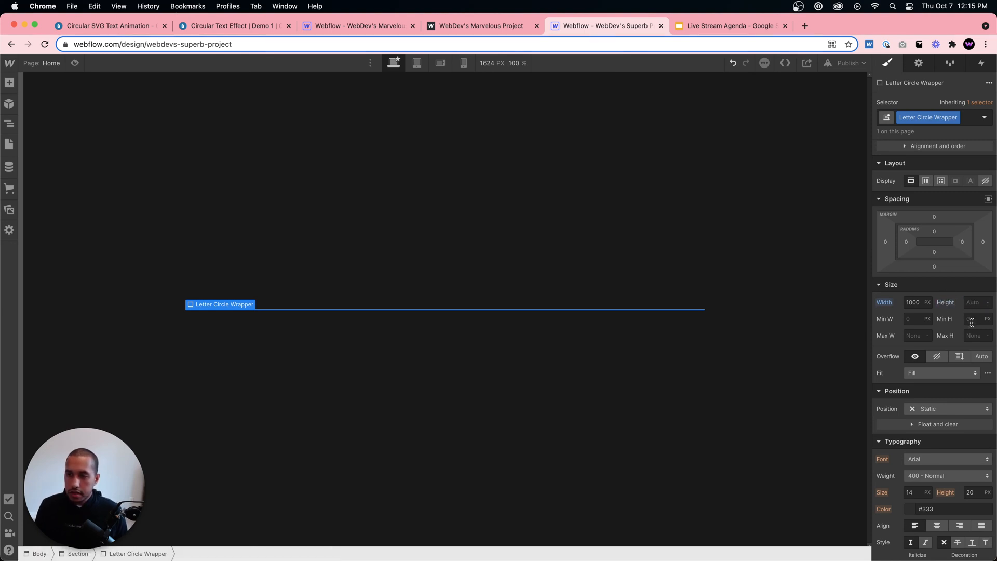
pyautogui.click(971, 321)
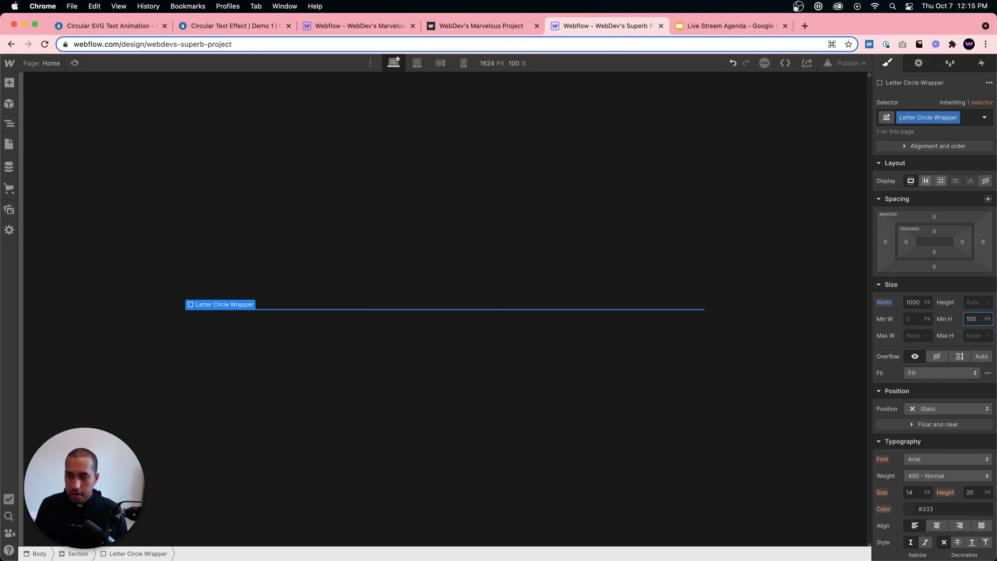
pyautogui.write('100vh')
pyautogui.press('Return')
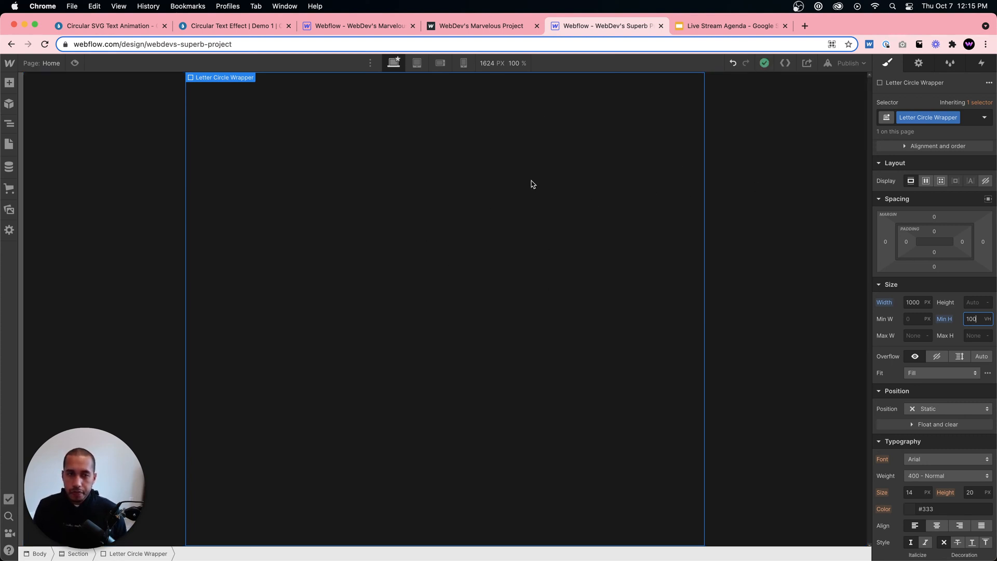
# - Make the Letter Circle Wrapper a flex container with its children centred both horizontally and vertically
pyautogui.click(925, 181)
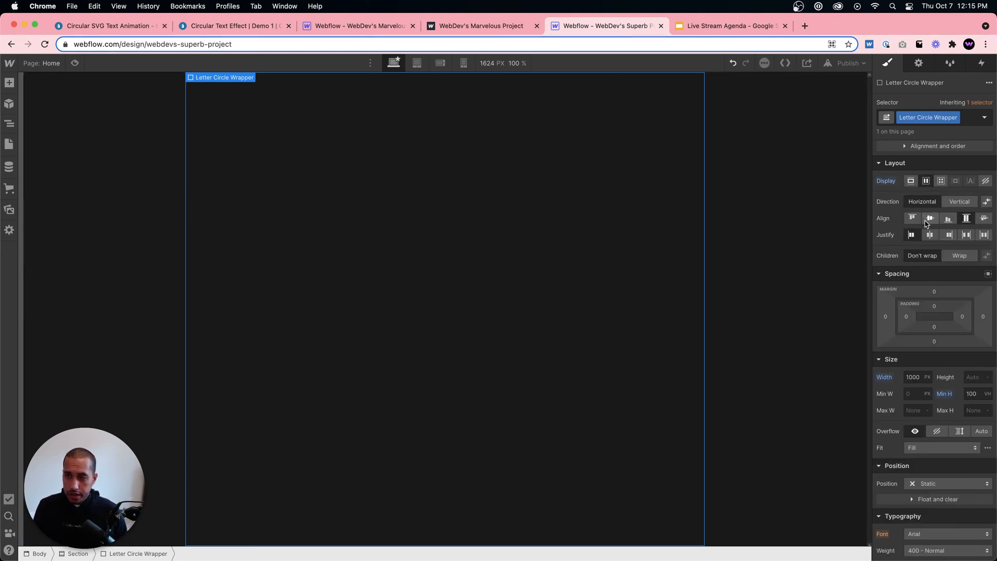
pyautogui.click(930, 218)
pyautogui.click(929, 234)
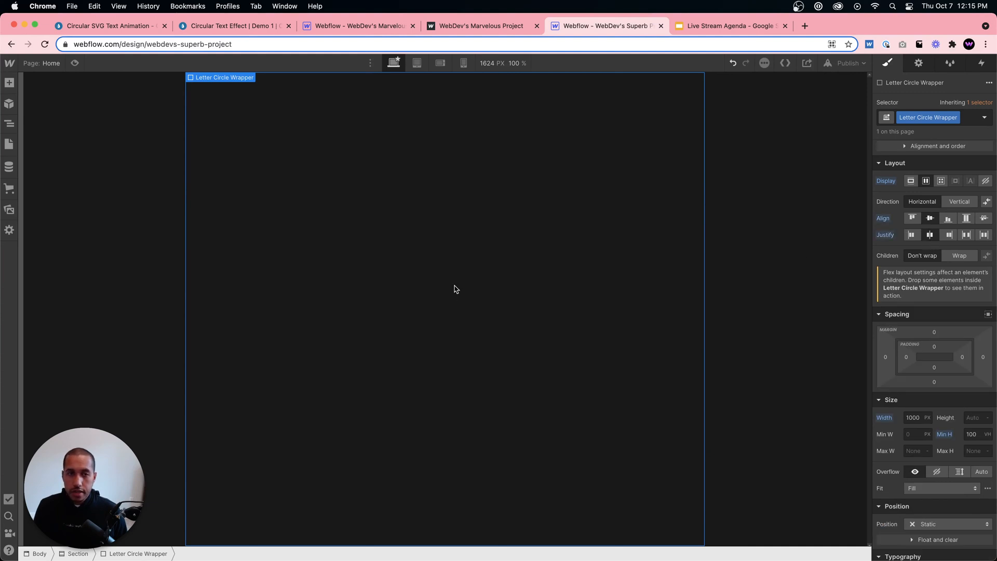
# - Upload the four letter-circle SVG files from the Desktop folder interaction-155/SVG to the project's assets
pyautogui.click(8, 210)
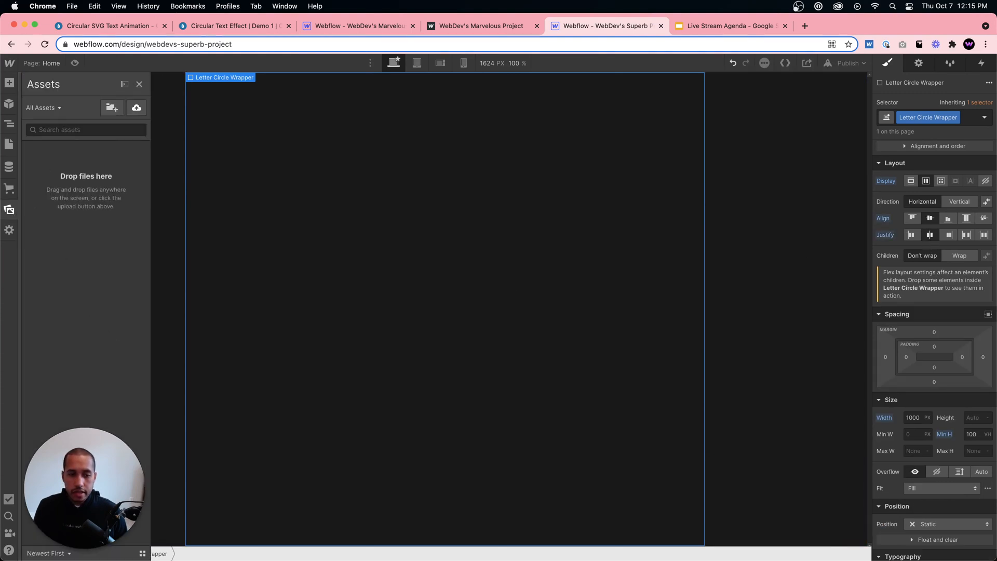
pyautogui.click(136, 529)
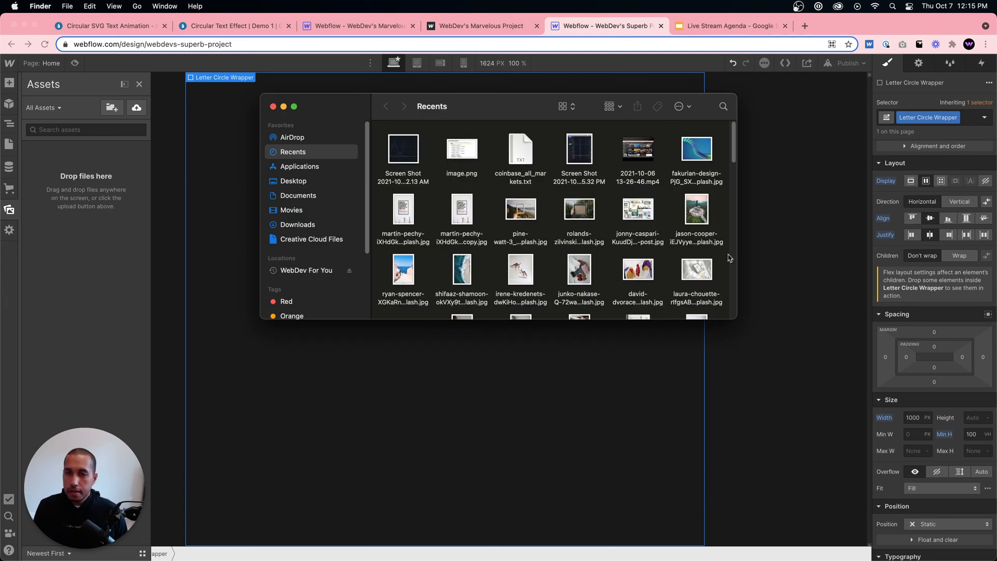
pyautogui.click(293, 182)
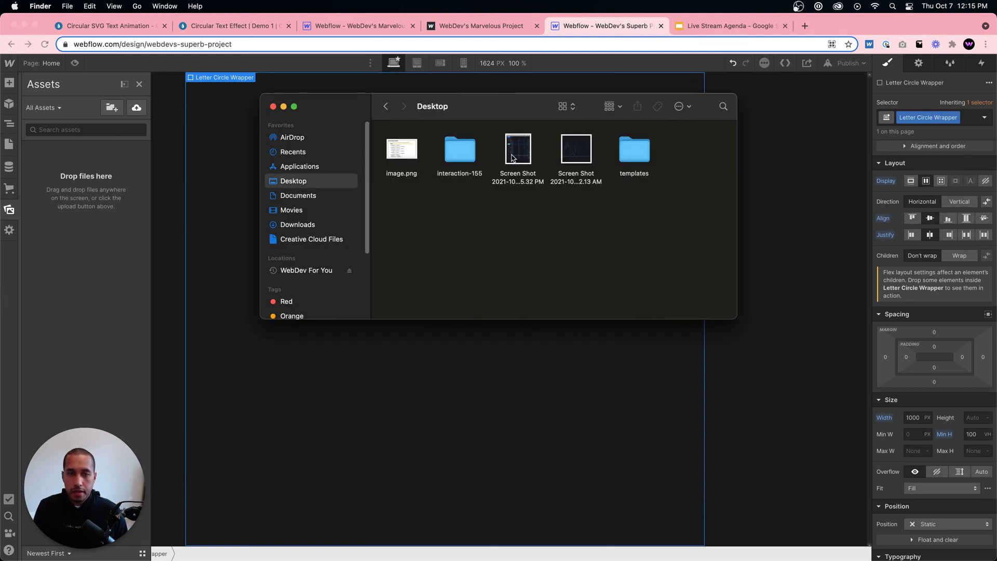
pyautogui.doubleClick(460, 149)
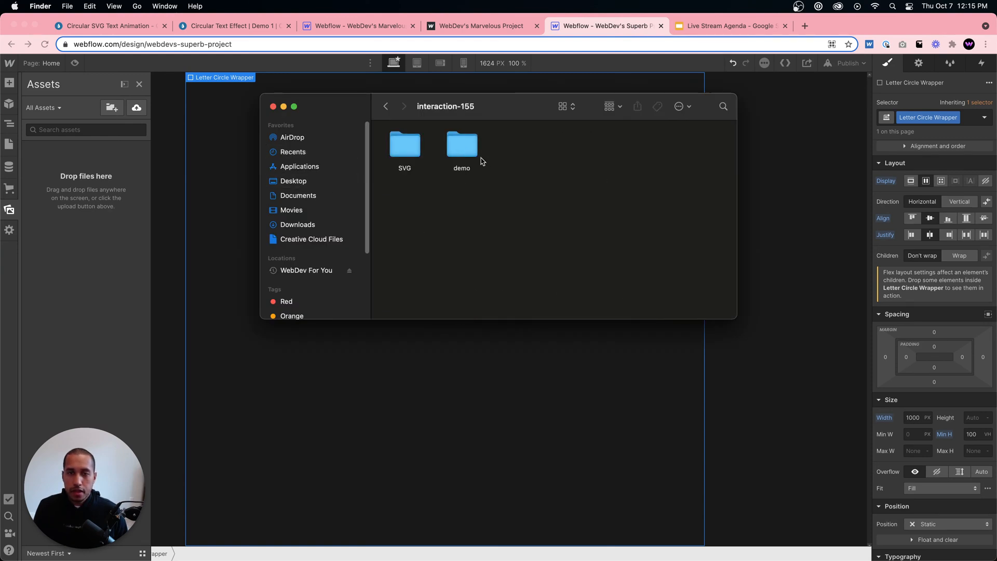
pyautogui.click(461, 147)
pyautogui.doubleClick(405, 148)
pyautogui.moveTo(626, 203); pyautogui.dragTo(88, 212)
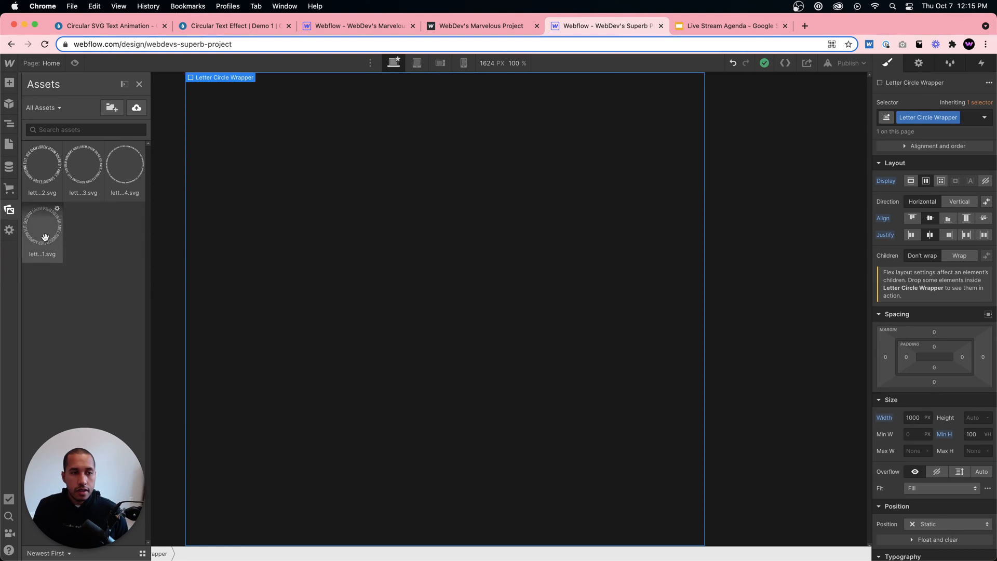
# - Place letter-circle-1.svg inside the Letter Circle Wrapper and give the image the new class Circle One
pyautogui.moveTo(42, 234); pyautogui.dragTo(429, 298)
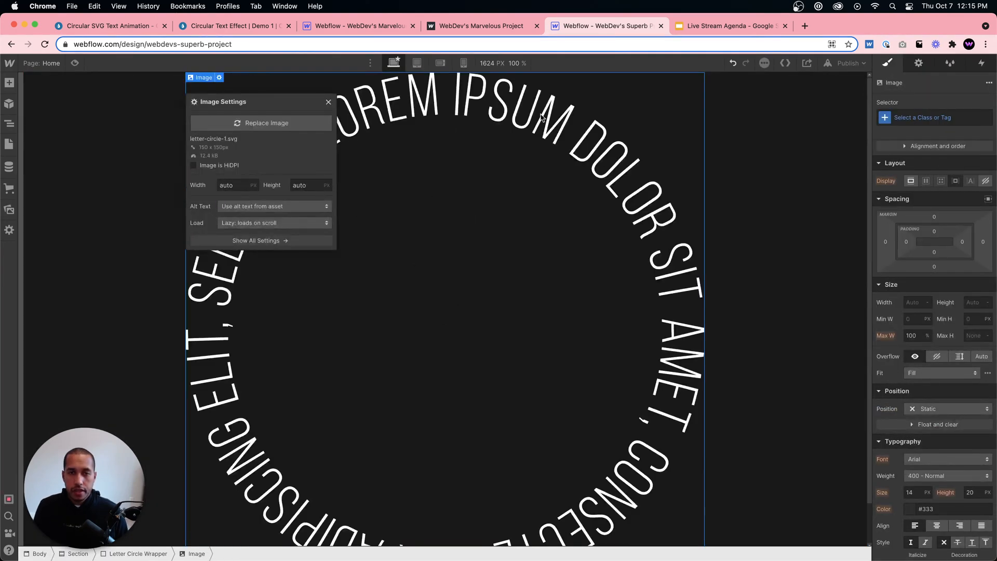
pyautogui.click(541, 118)
pyautogui.click(567, 163)
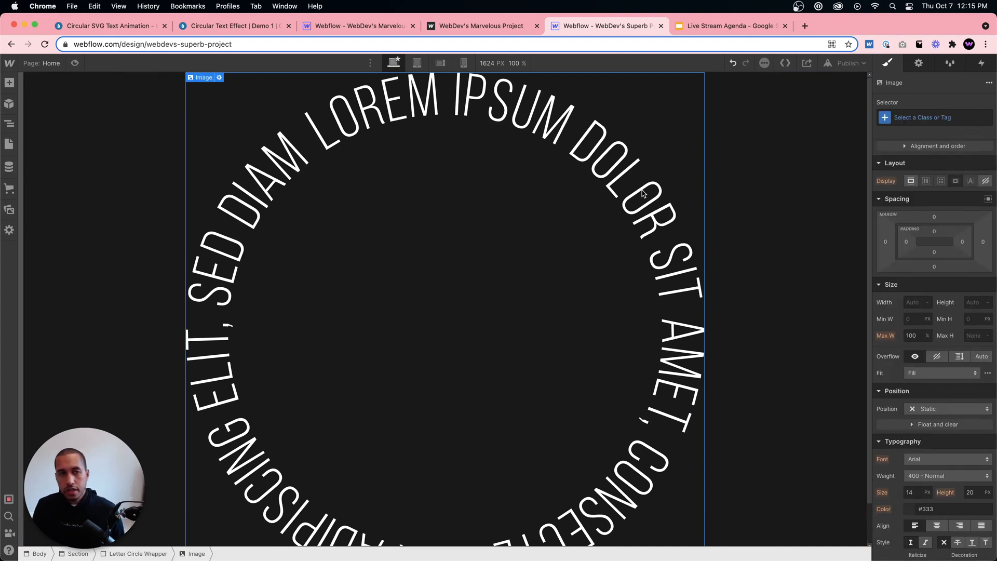
pyautogui.click(935, 117)
pyautogui.write('C')
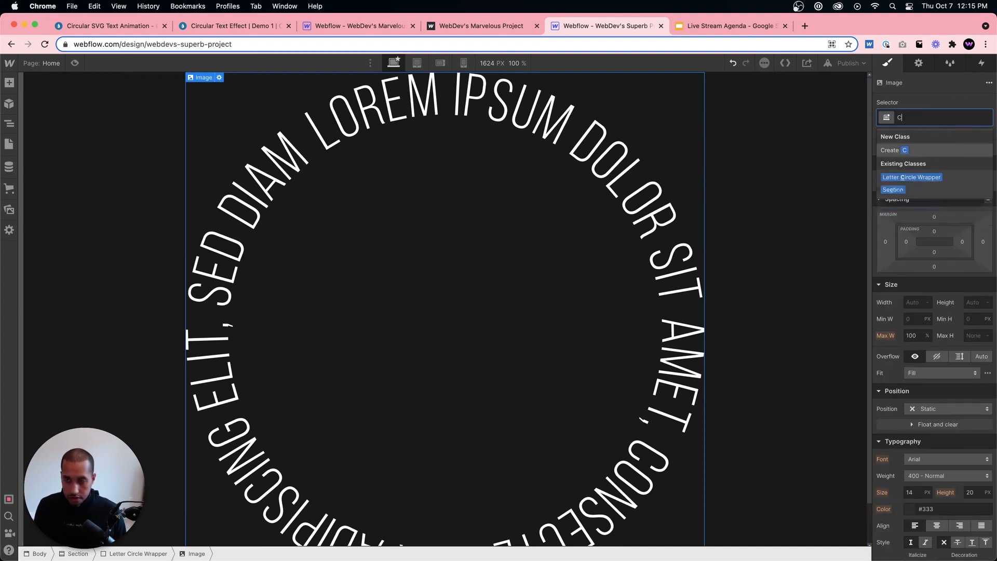
pyautogui.write('ircle One')
pyautogui.press('Return')
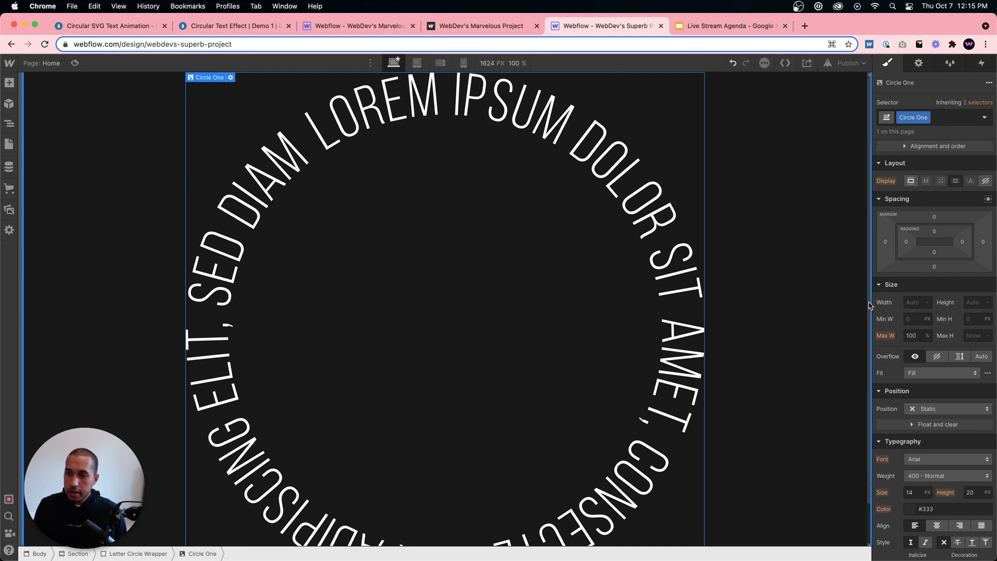
# - Size the Circle One image to 200 by 200 px and set its position to Absolute
pyautogui.click(910, 304)
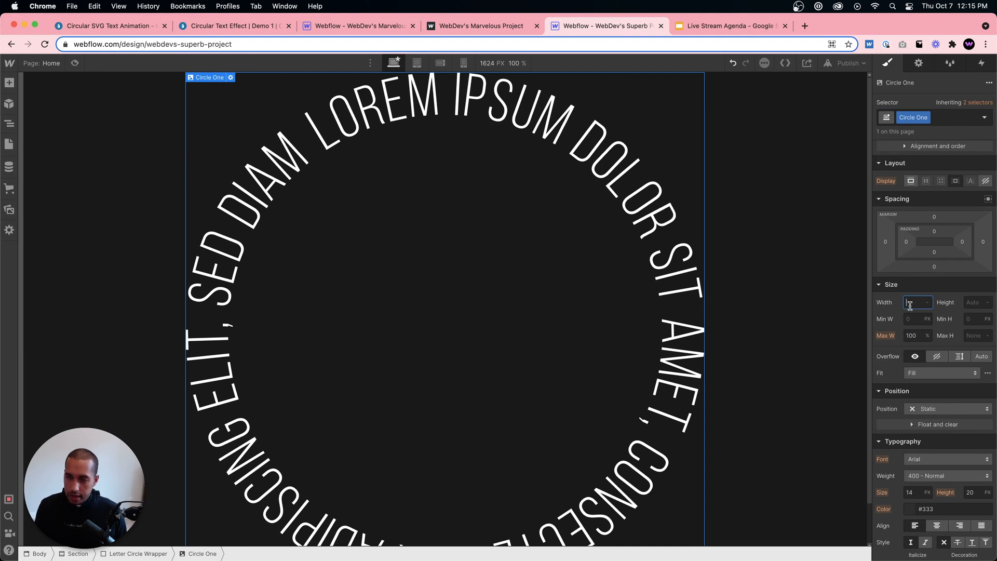
pyautogui.write('200')
pyautogui.press('Tab')
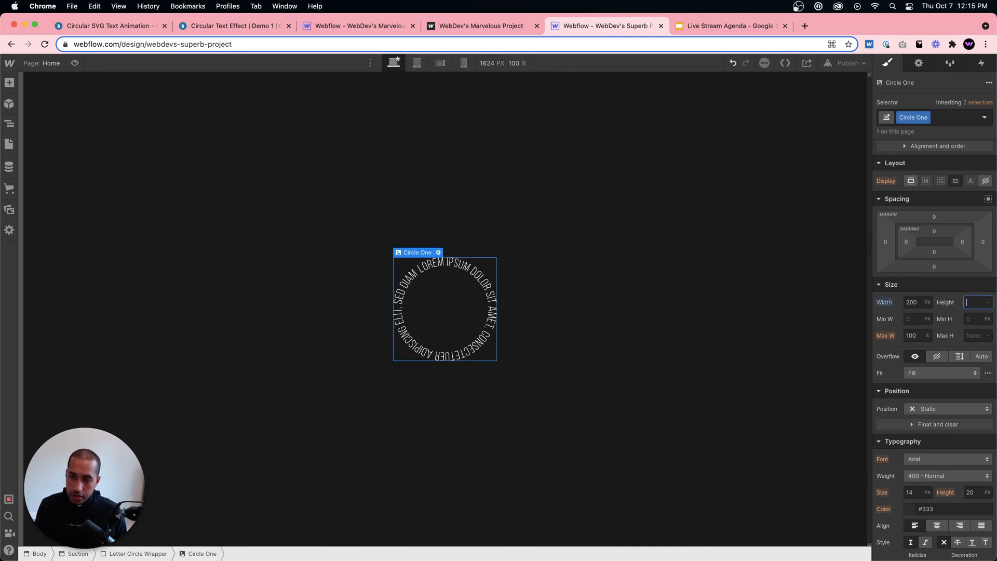
pyautogui.click(447, 382)
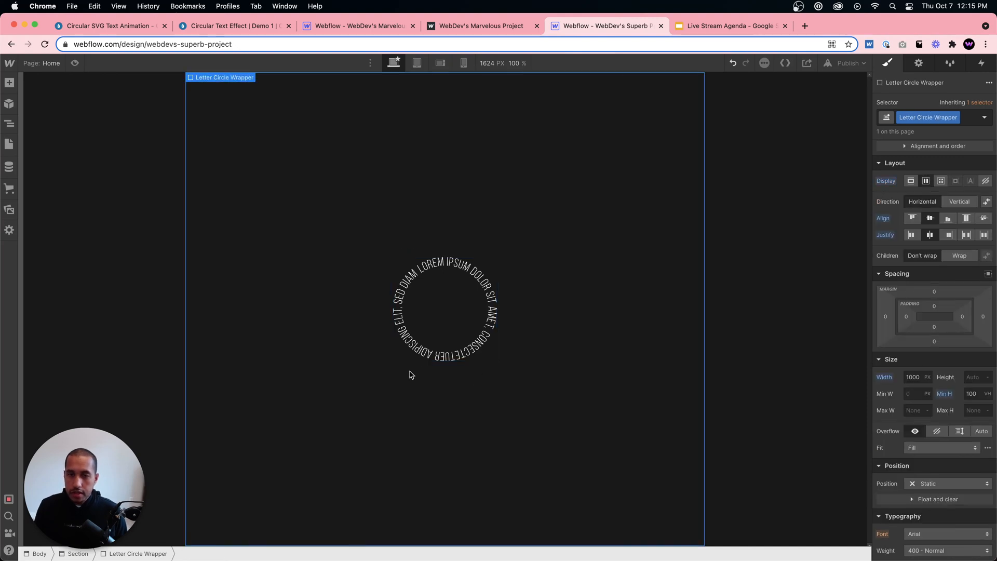
pyautogui.click(450, 316)
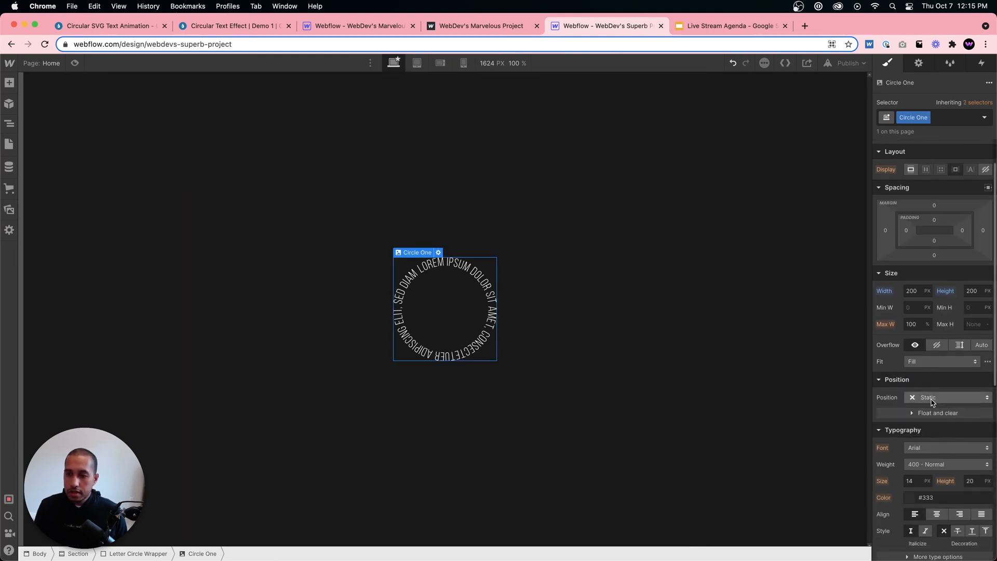
pyautogui.click(932, 398)
pyautogui.click(928, 422)
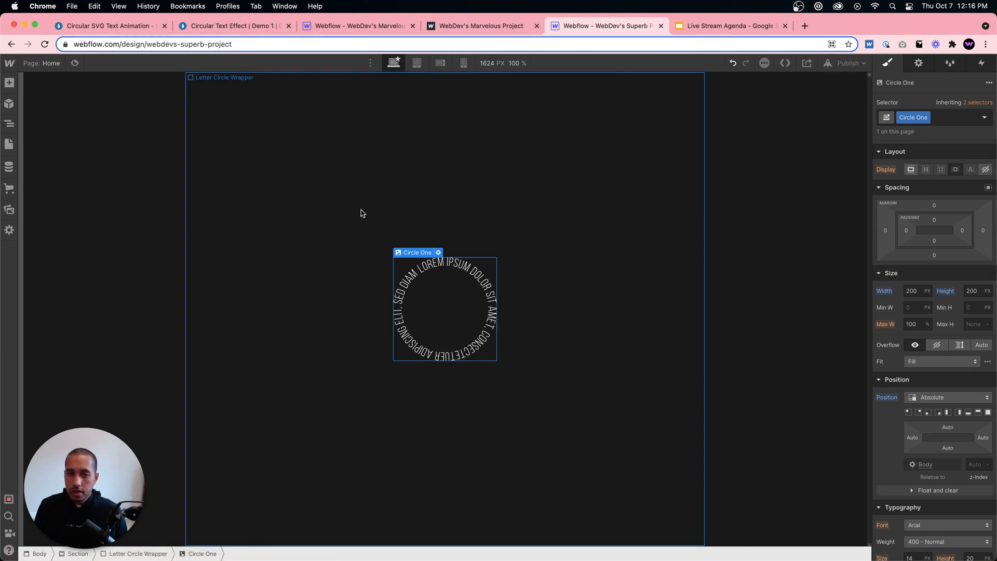
pyautogui.click(456, 389)
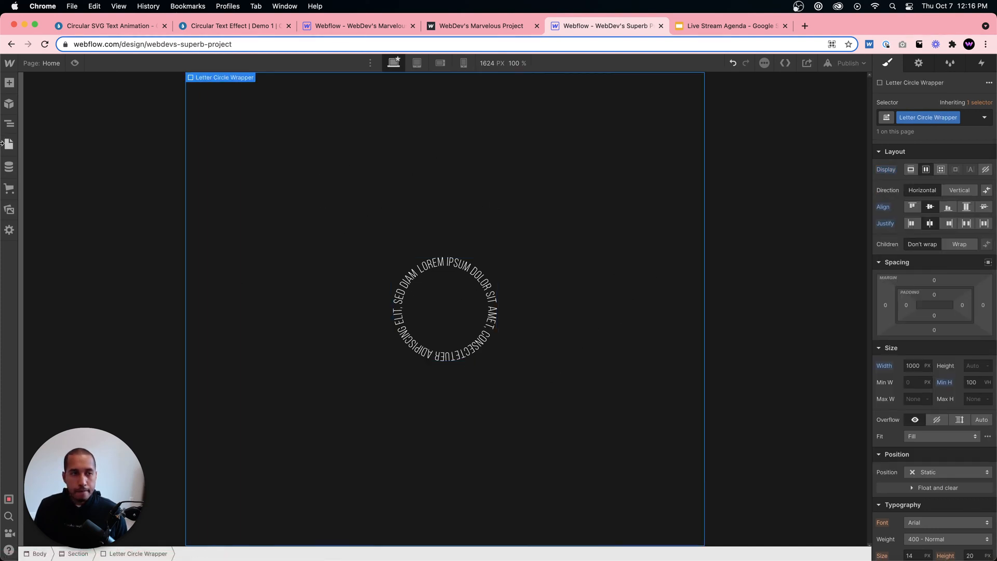
# - Place letter-circle-2.svg inside the Letter Circle Wrapper and give the image the new class Circle Two
pyautogui.click(8, 209)
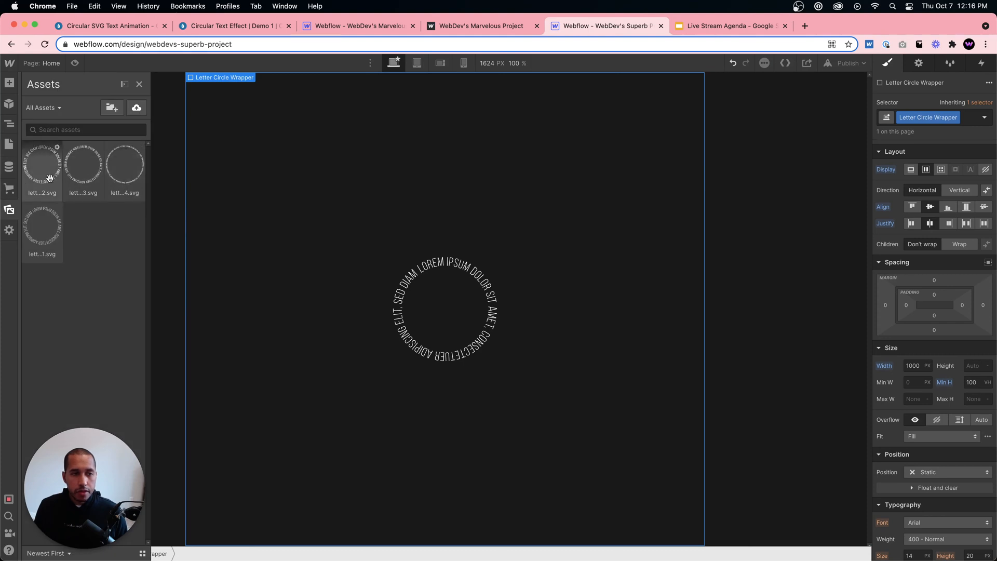
pyautogui.moveTo(46, 177); pyautogui.dragTo(416, 213)
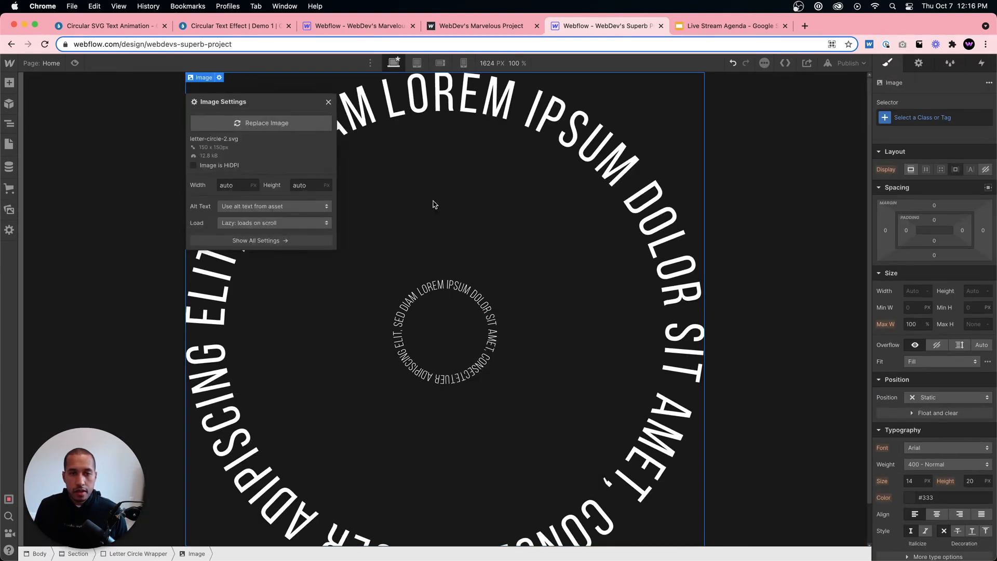
pyautogui.click(329, 102)
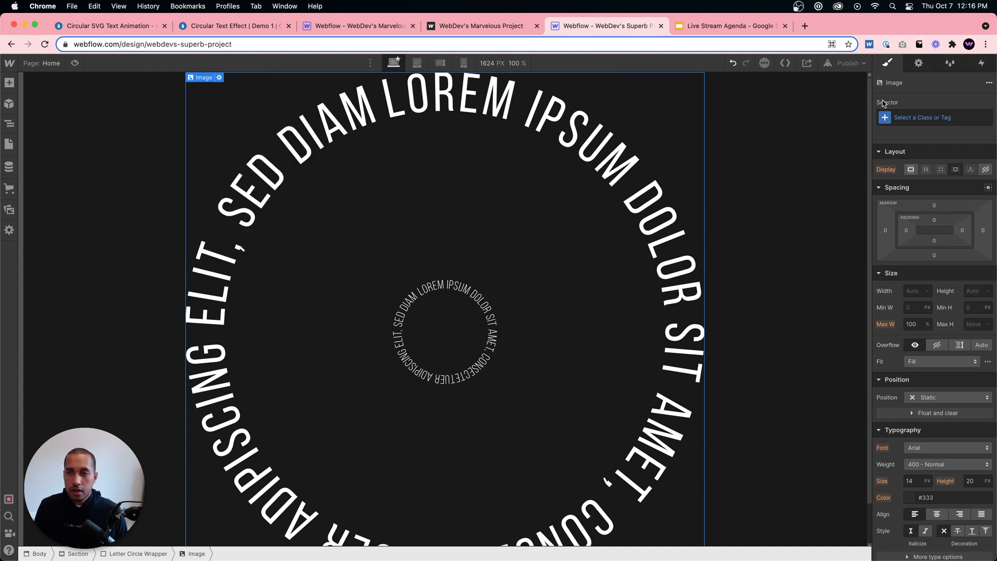
pyautogui.click(886, 116)
pyautogui.write('Circle Two')
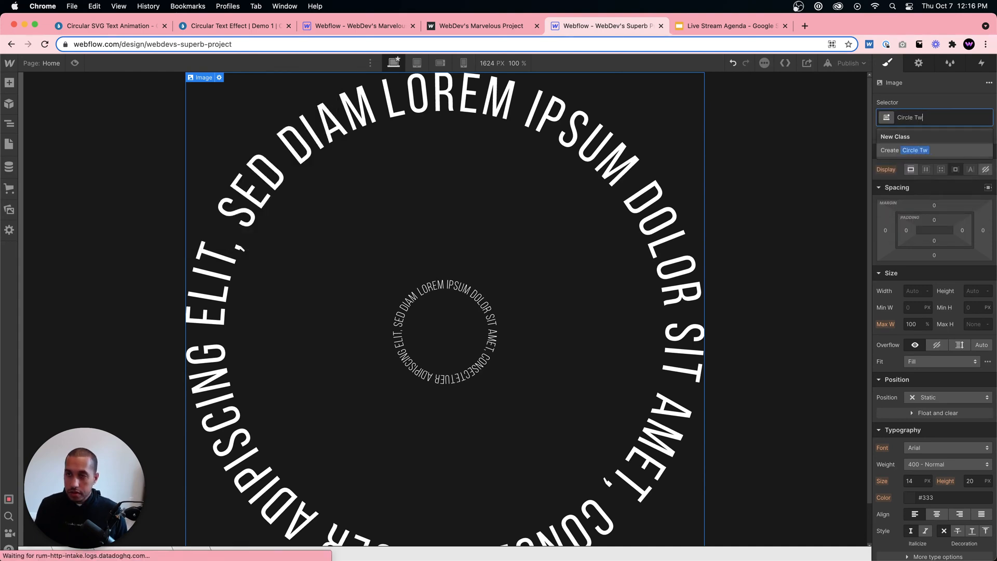
pyautogui.press('Return')
# - Set the Circle Two image's width and height to 400 px
pyautogui.click(914, 288)
pyautogui.write('400')
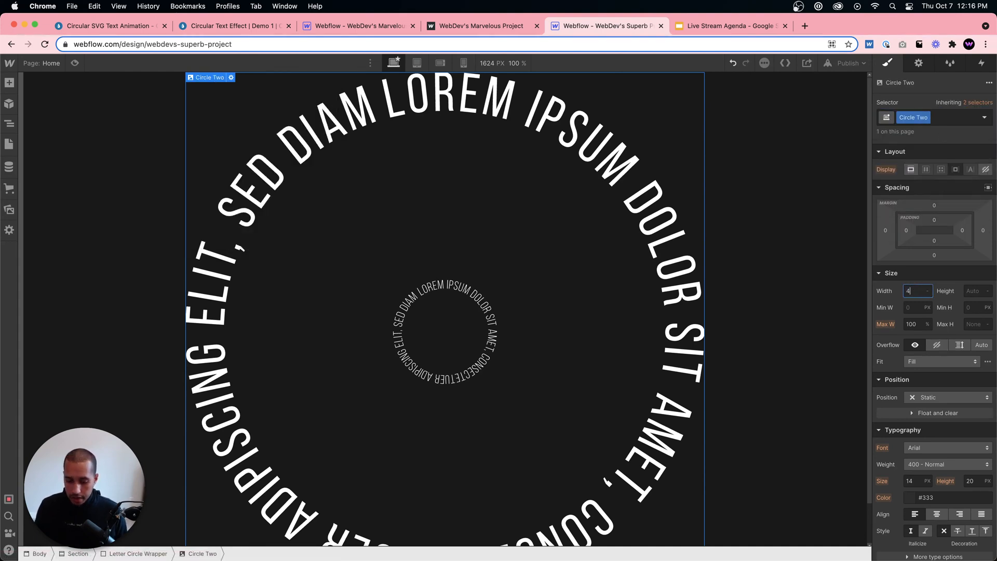
pyautogui.press('Tab')
pyautogui.write('400')
pyautogui.click(585, 340)
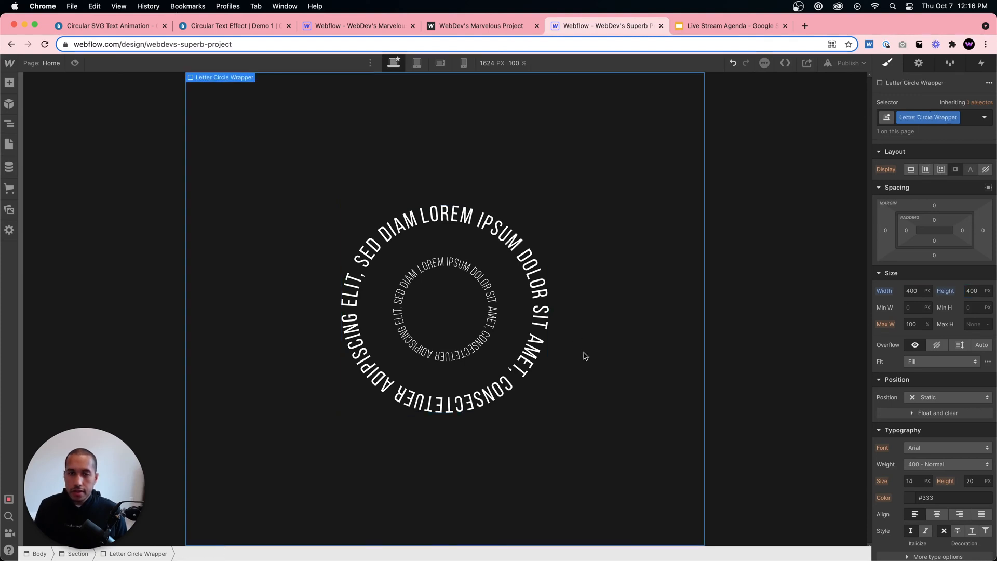
# - Delete the Circle Two and Circle One images from the Letter Circle Wrapper
pyautogui.click(9, 209)
pyautogui.click(351, 248)
pyautogui.press('Delete')
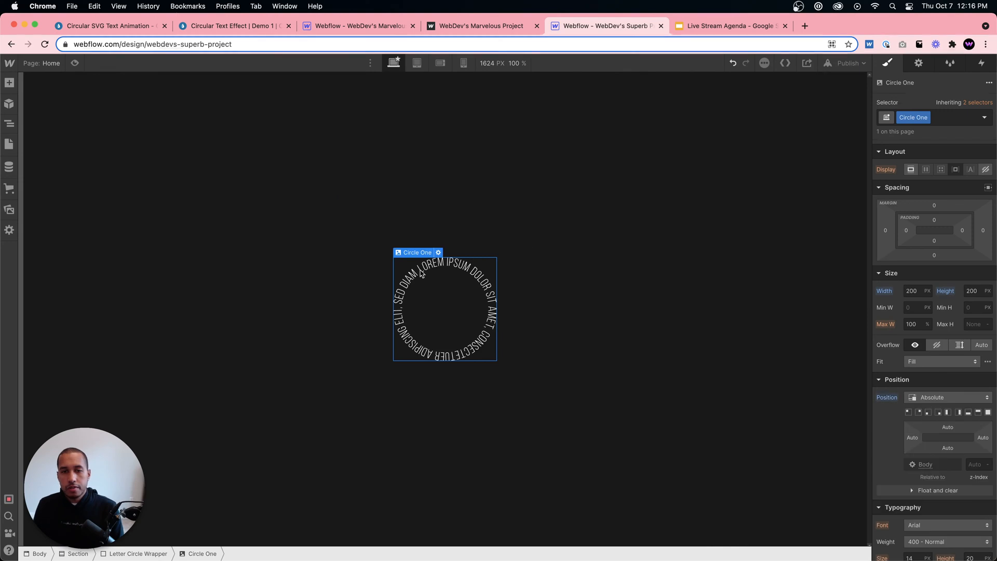
pyautogui.press('Delete')
# - Delete all four letter-circle SVG files from the project's assets
pyautogui.click(9, 209)
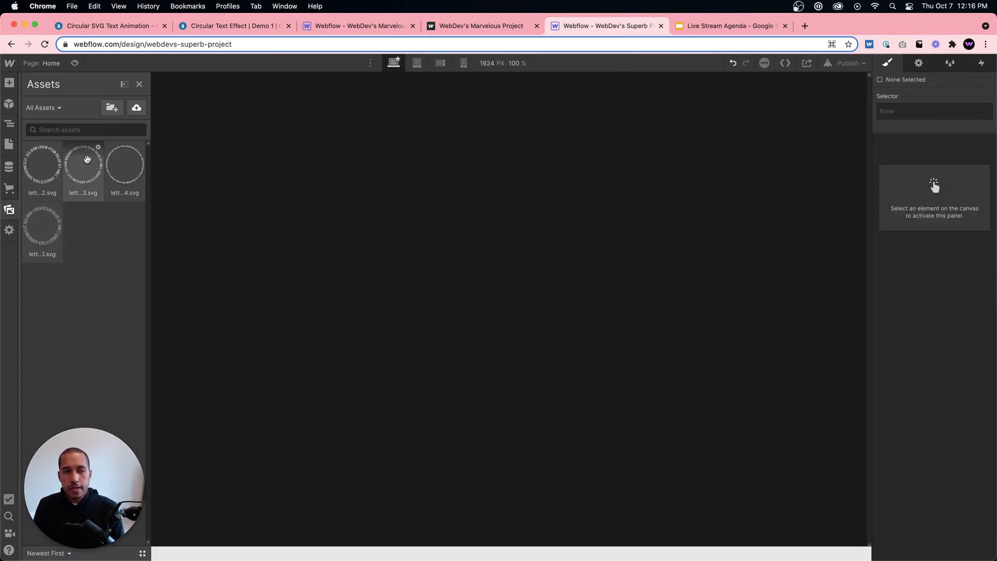
pyautogui.click(125, 84)
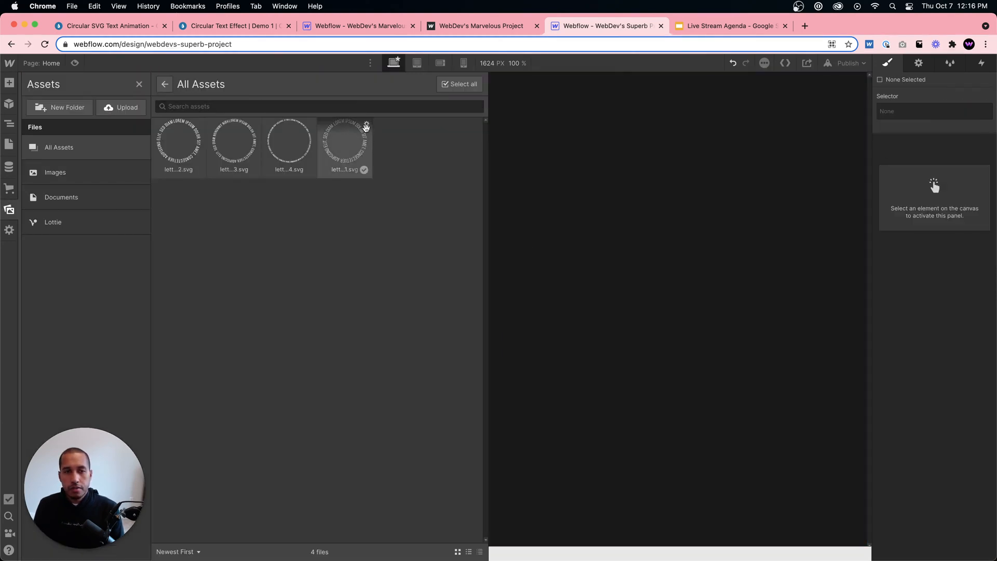
pyautogui.click(457, 84)
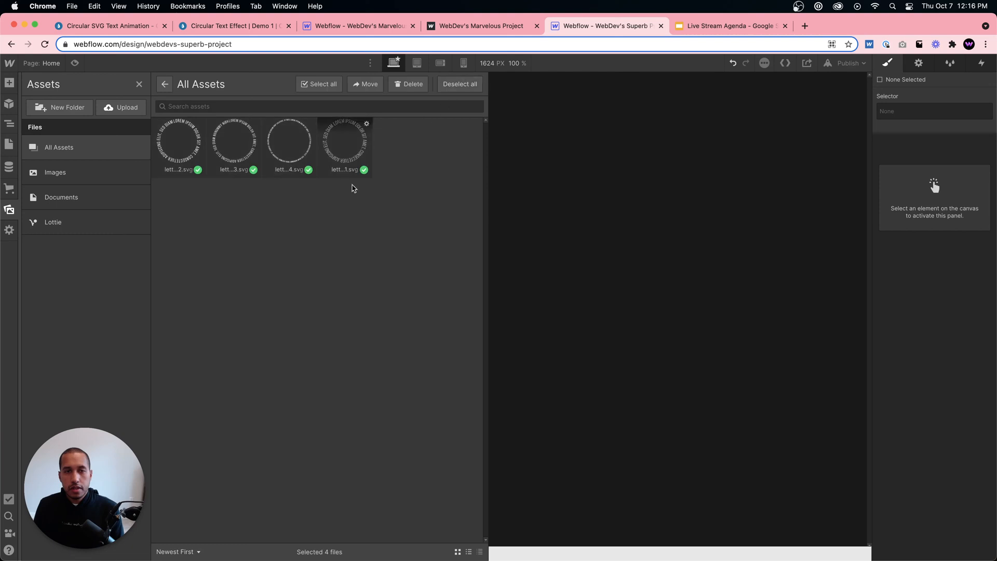
pyautogui.click(407, 84)
pyautogui.click(597, 339)
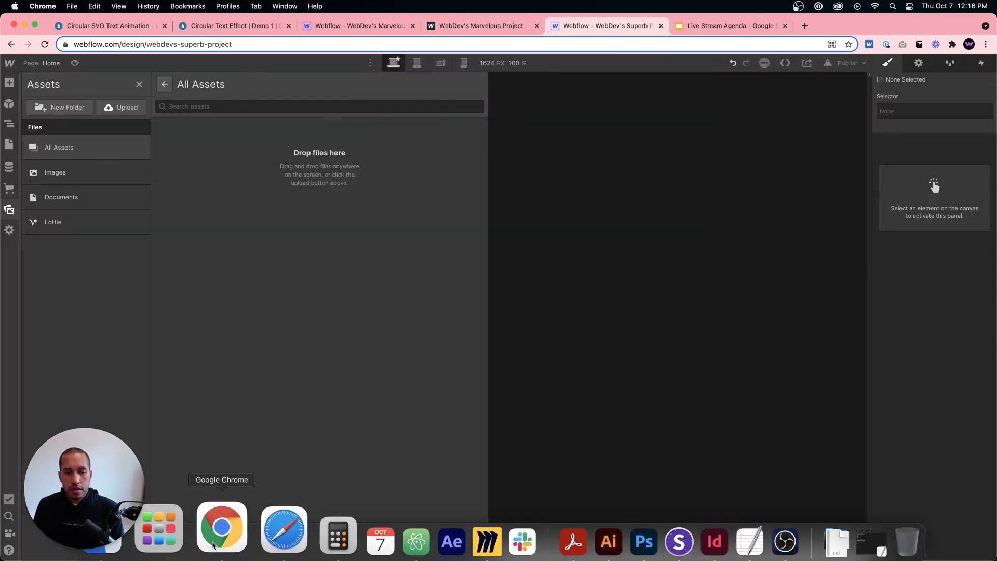
# - Open the demo folder within interaction-155 in Finder and review the existing text-circle SVG files
pyautogui.click(152, 524)
pyautogui.click(385, 105)
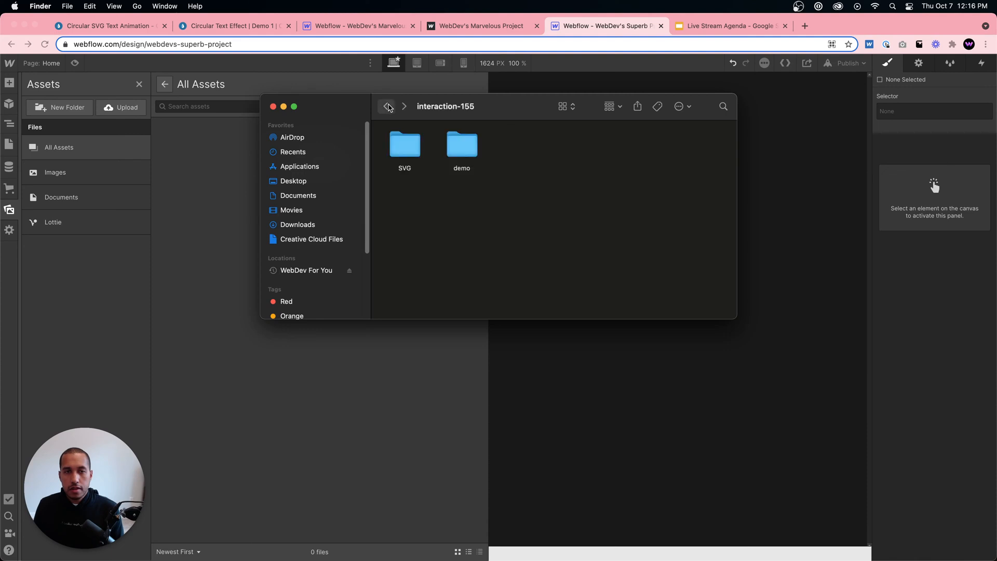
pyautogui.doubleClick(459, 145)
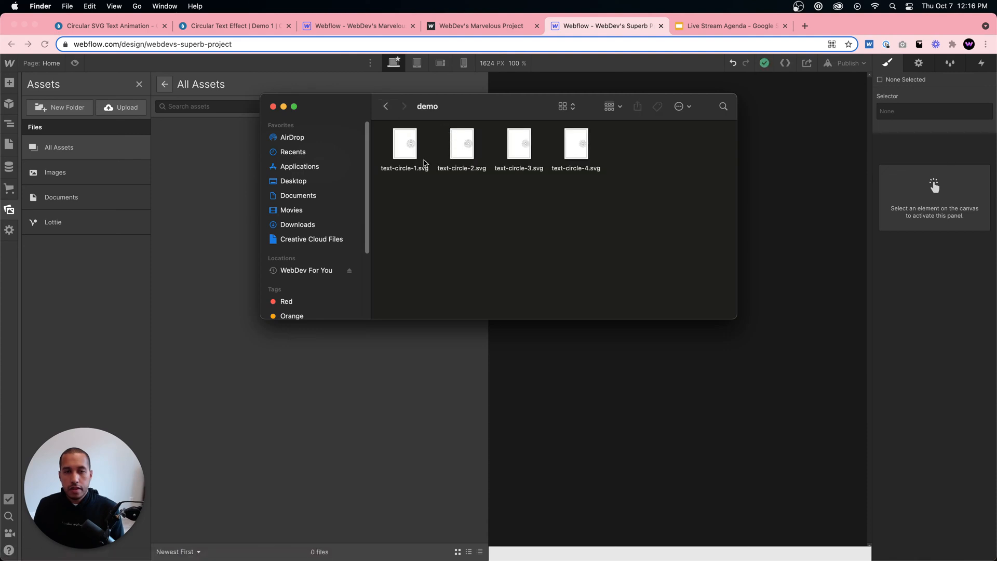
pyautogui.moveTo(623, 202); pyautogui.dragTo(499, 155)
pyautogui.click(424, 169)
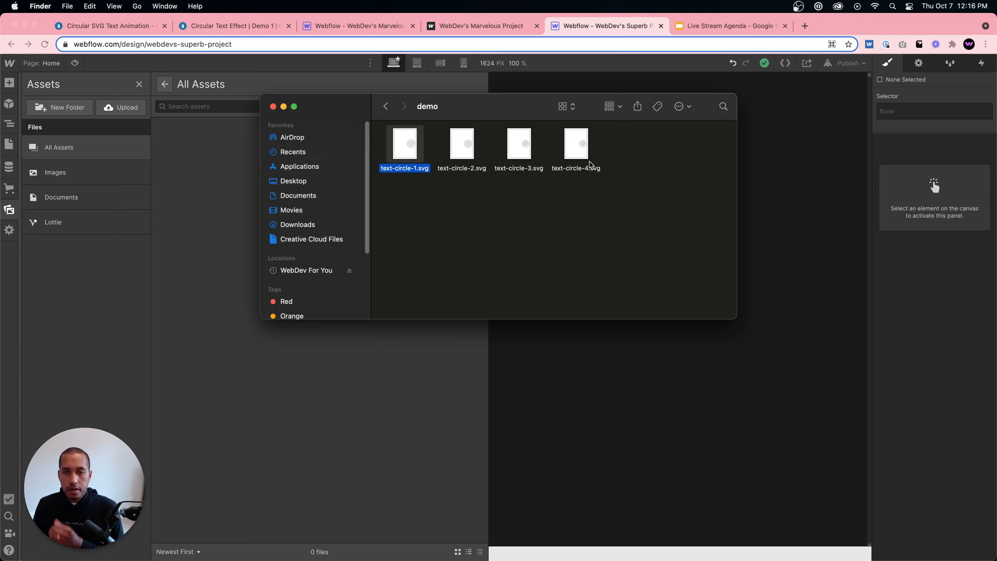
# - Switch to Illustrator and copy the four editable circle texts from the second artboard into a new document
pyautogui.moveTo(603, 557)
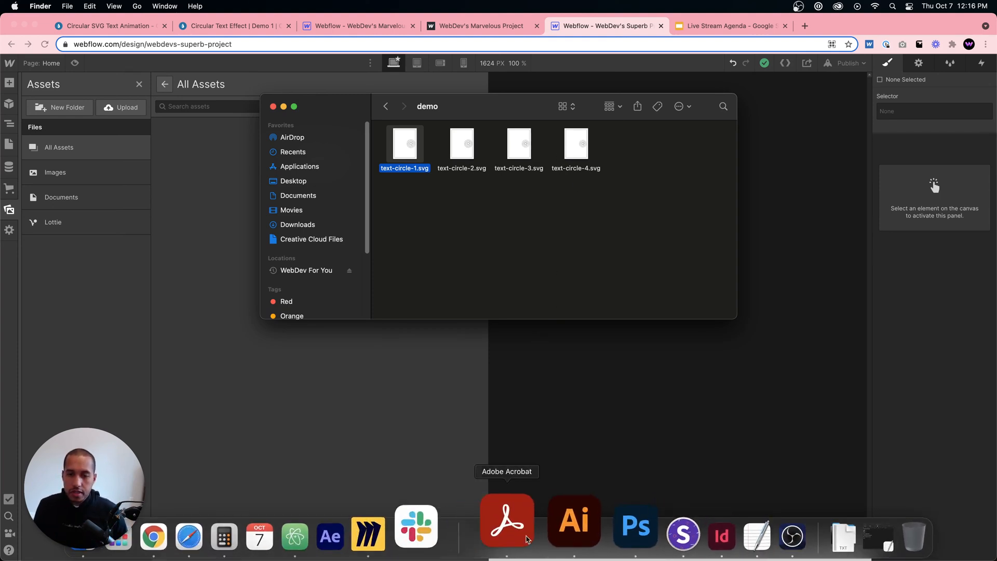
pyautogui.click(552, 535)
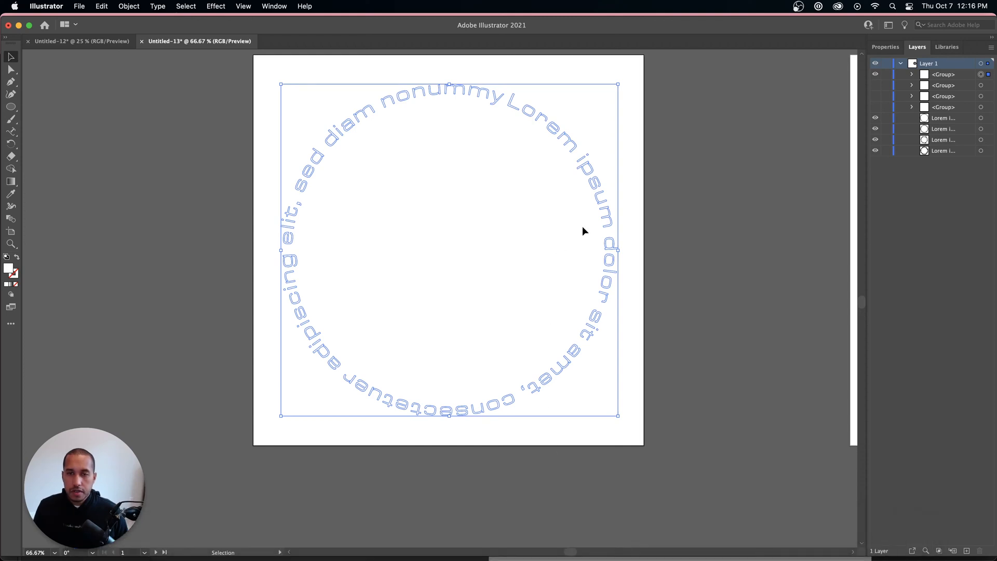
pyautogui.click(725, 223)
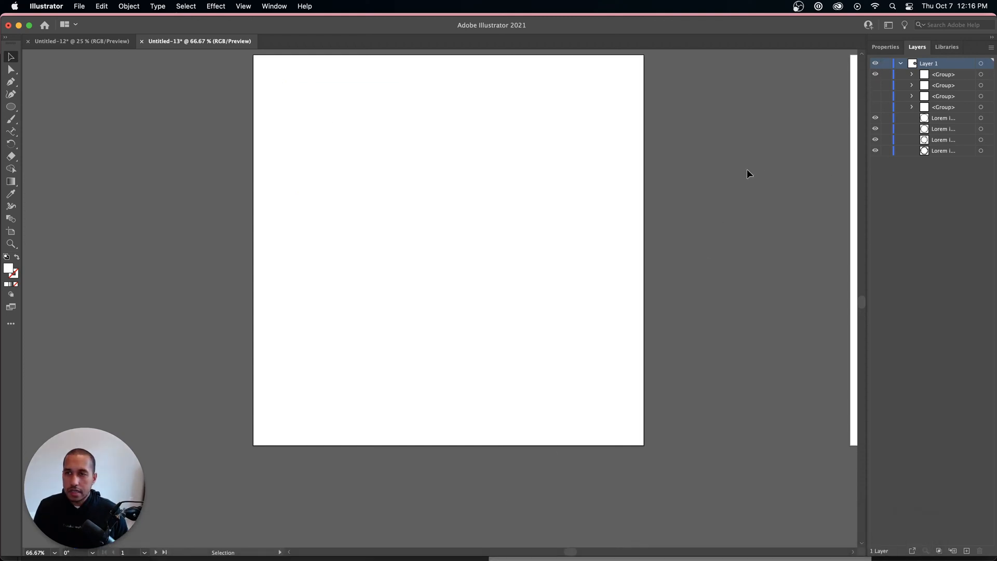
pyautogui.scroll(-4, 774, 215)
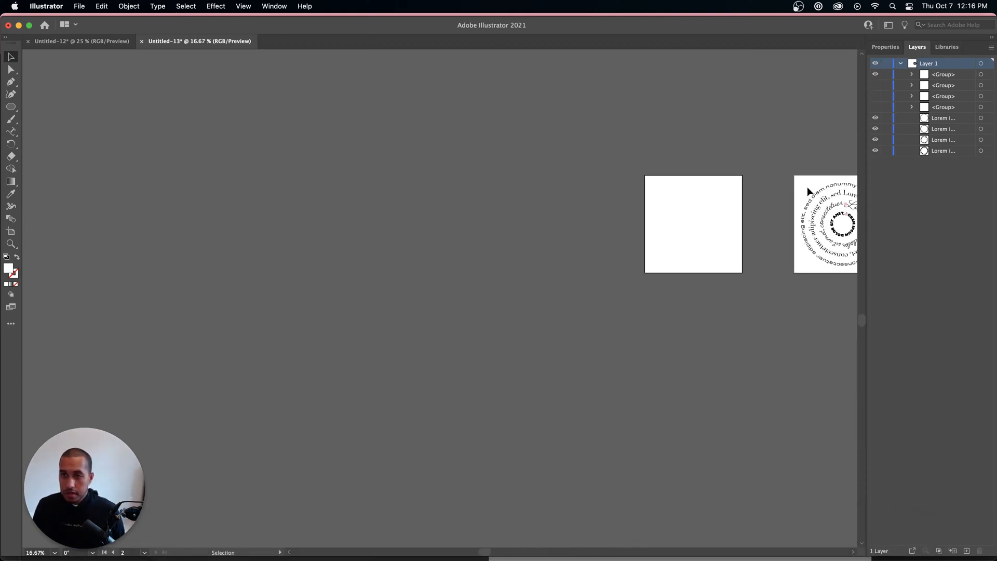
pyautogui.moveTo(806, 138); pyautogui.dragTo(666, 369)
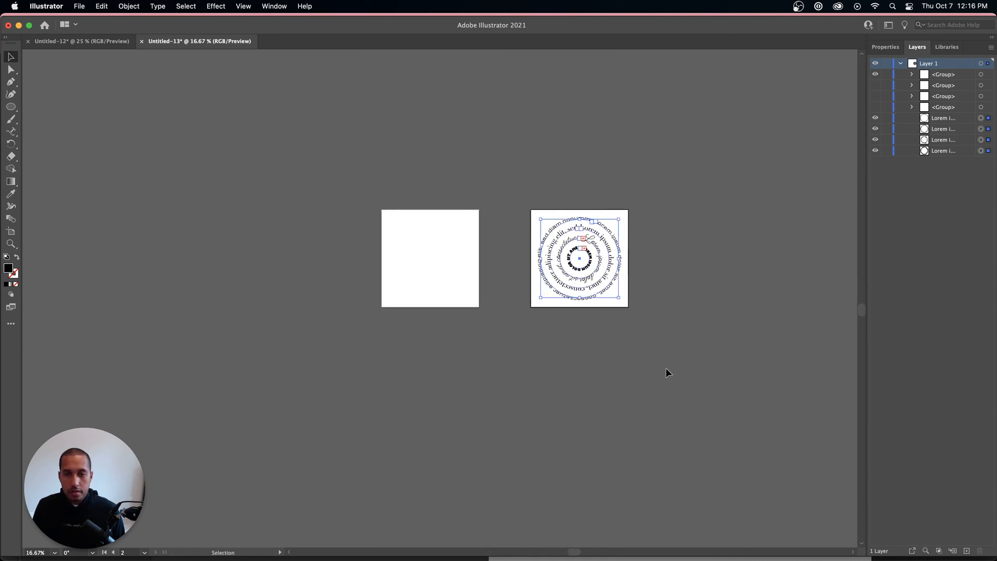
pyautogui.click(79, 7)
pyautogui.click(92, 27)
pyautogui.click(745, 455)
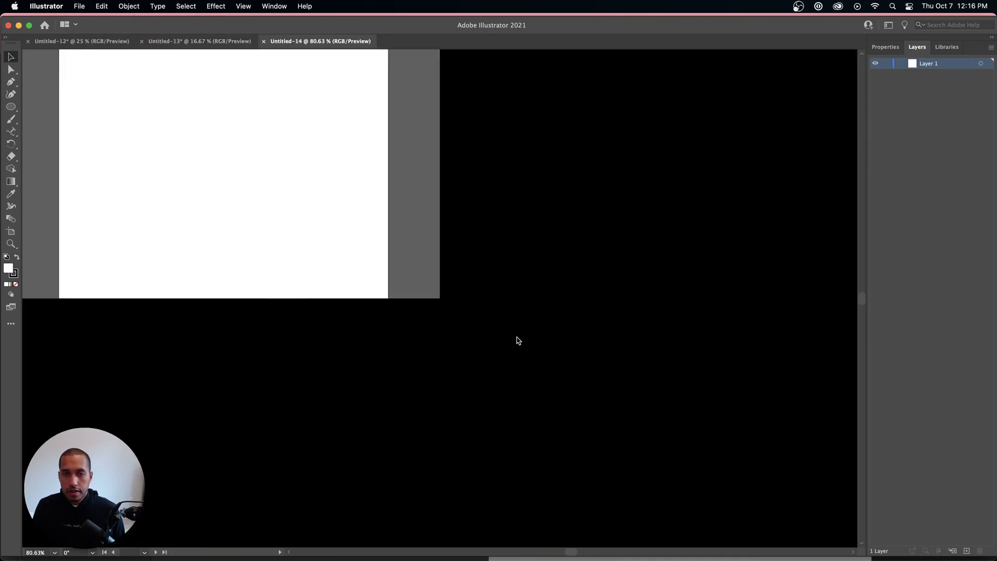
pyautogui.press('super+v')
# - Return to Untitled-13 and undo its edits back to the single artboard holding only the four editable circle texts
pyautogui.click(172, 43)
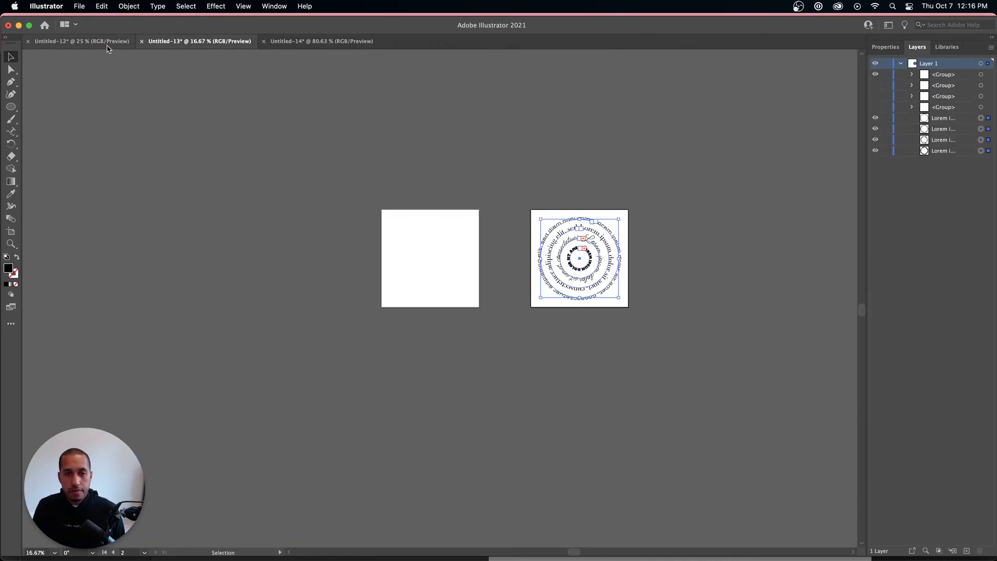
pyautogui.press('super+z')
pyautogui.press('super+z')
pyautogui.press('super+z')
pyautogui.press('super+z')
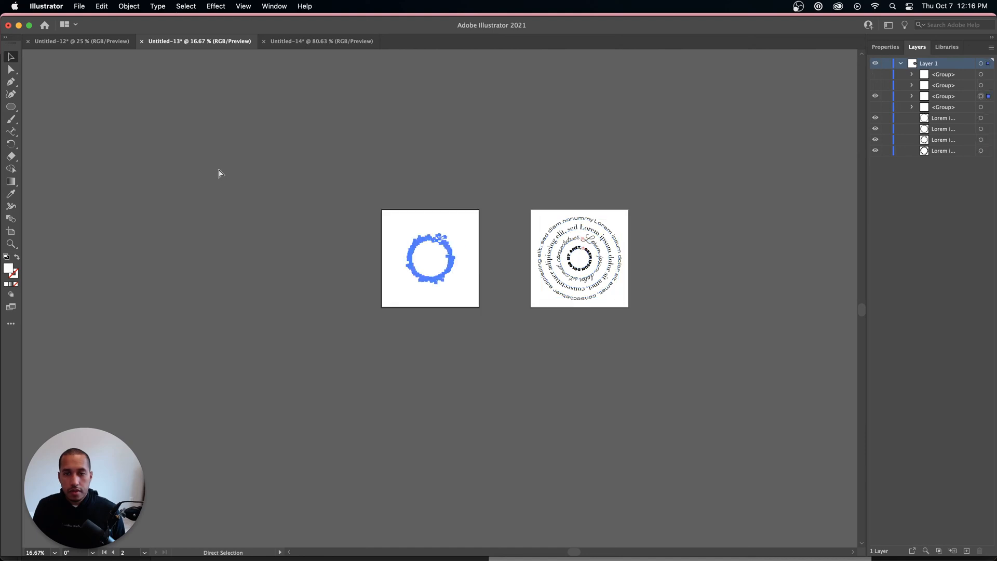
pyautogui.press('super+z')
pyautogui.press('super+z')
pyautogui.press('super+z')
pyautogui.press('super+z')
pyautogui.press('super+z')
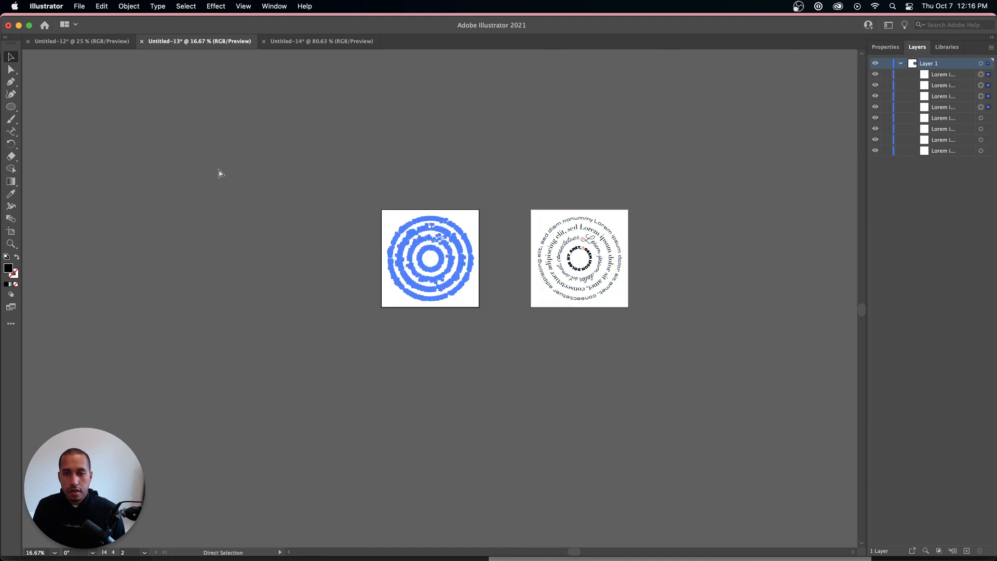
pyautogui.scroll(3, 337, 224)
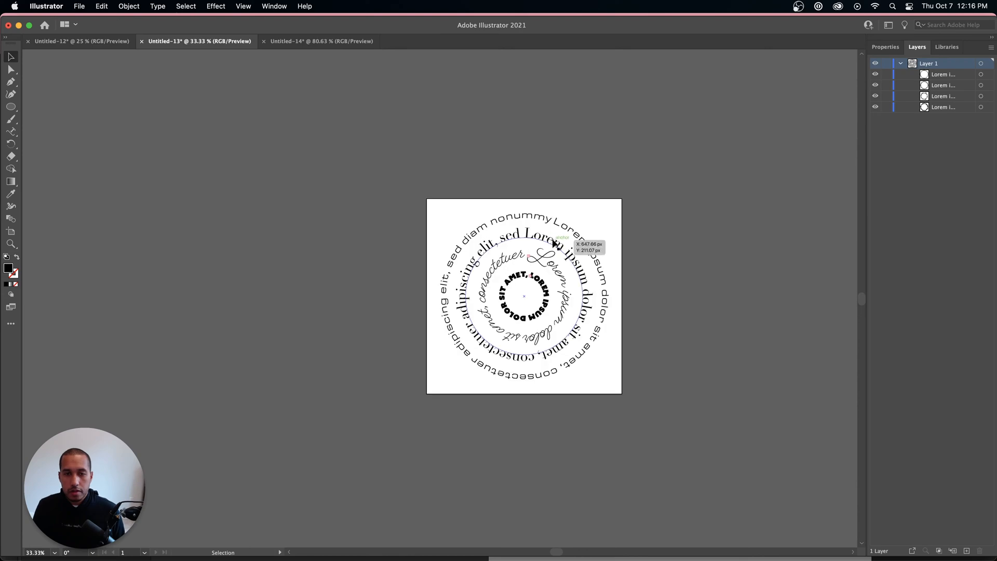
pyautogui.scroll(3, 547, 244)
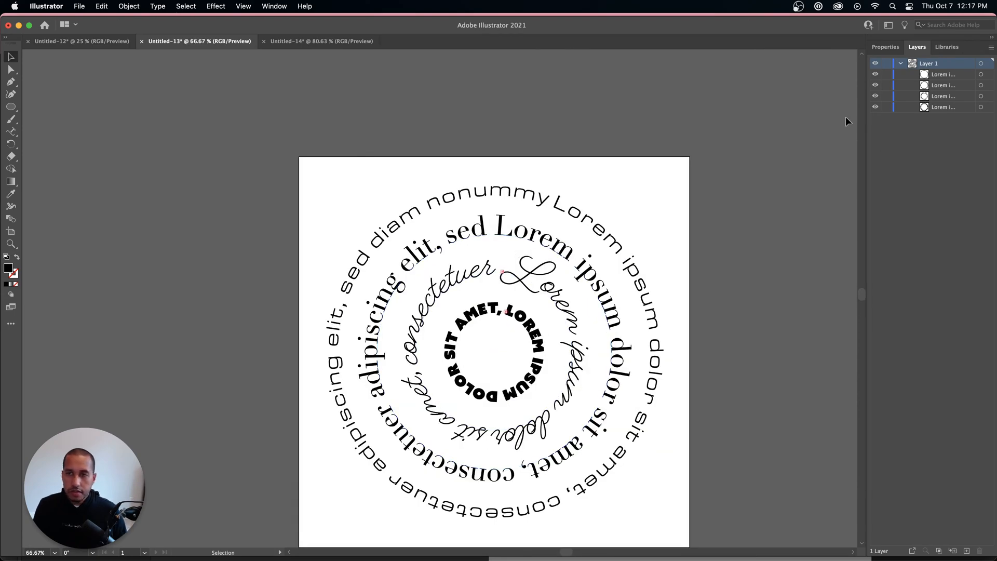
# - Expand all four concentric circle texts into outlined shapes
pyautogui.press('super+a')
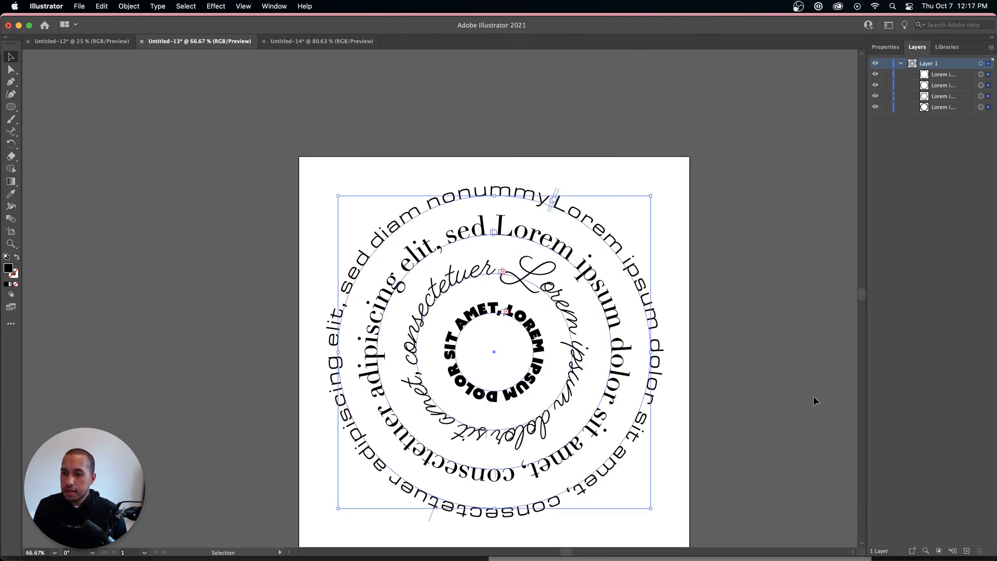
pyautogui.click(313, 248)
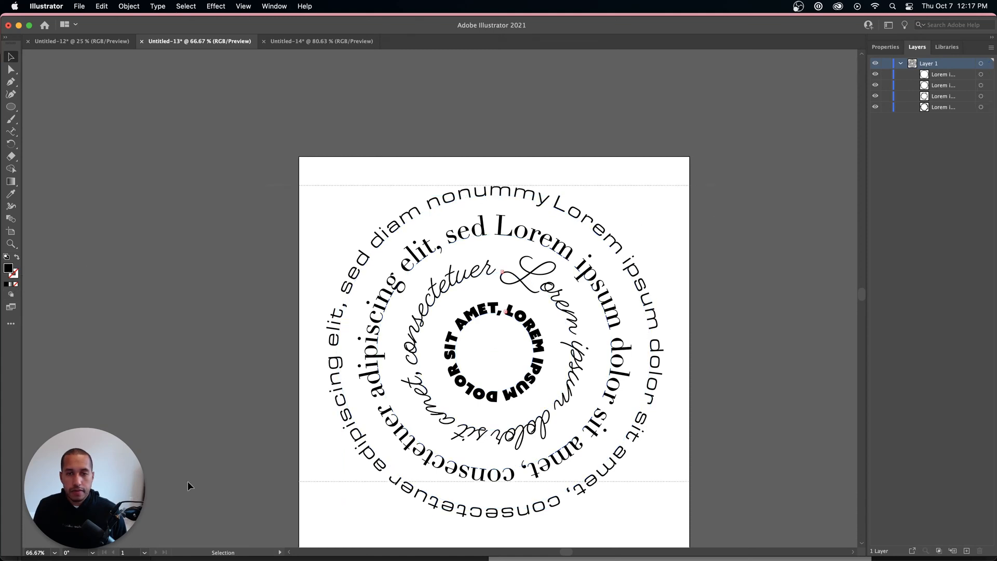
pyautogui.press('super+a')
pyautogui.click(128, 6)
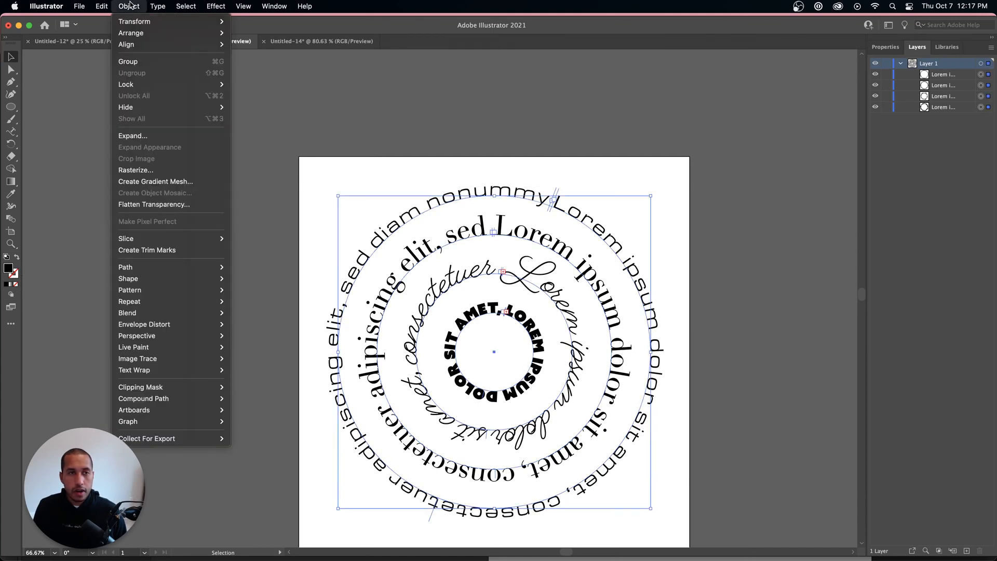
pyautogui.click(148, 136)
pyautogui.click(534, 392)
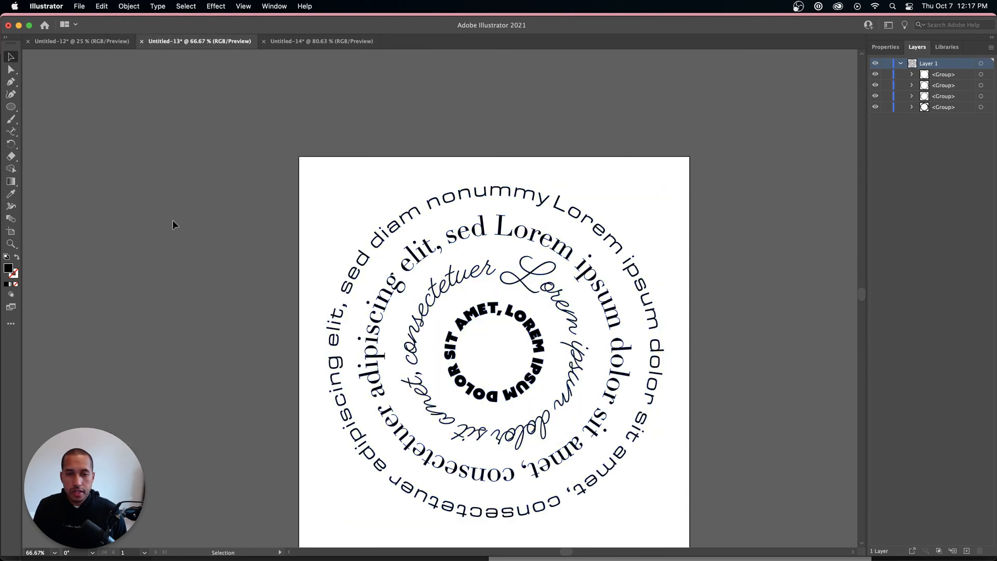
# - Set the fill of all four expanded text circles to white, ffffff
pyautogui.press('super+a')
pyautogui.doubleClick(9, 268)
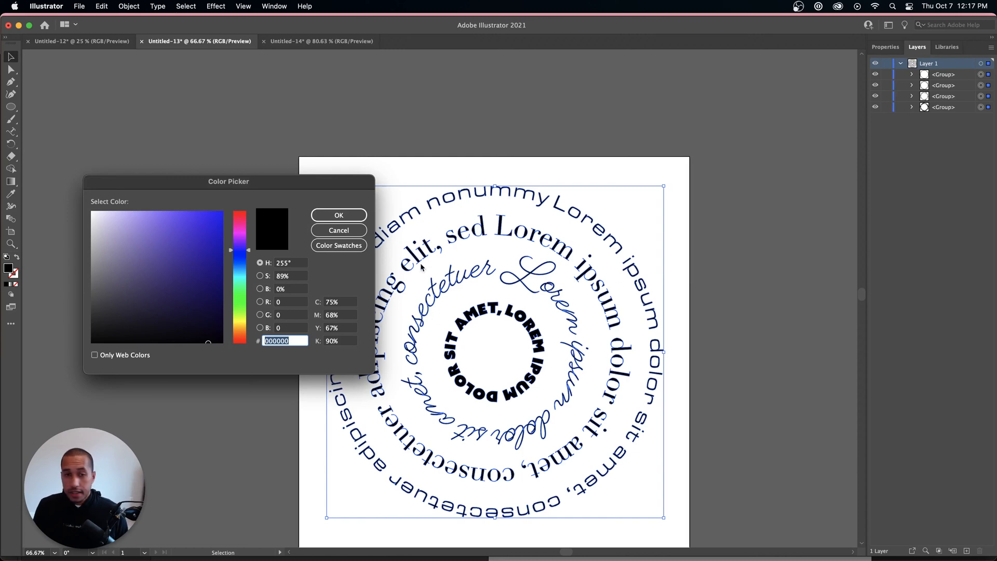
pyautogui.write('ffffff')
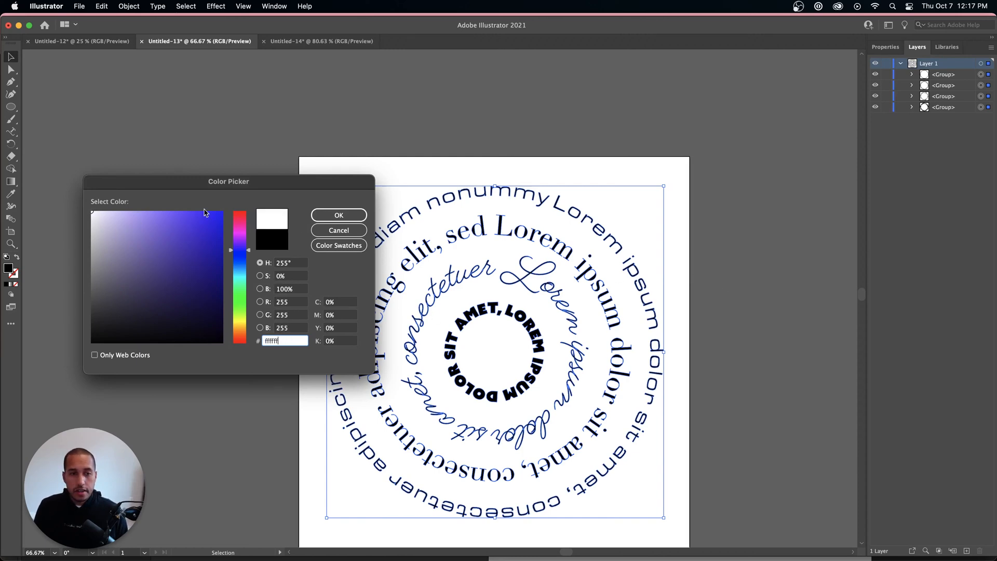
pyautogui.click(313, 216)
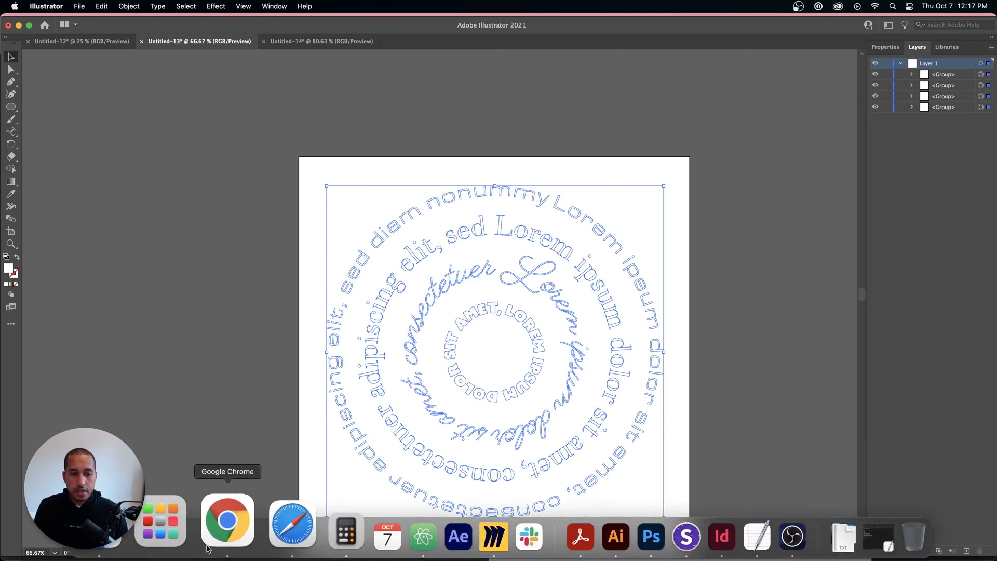
# - Switch to Chrome and preview the published circular text demo by triggering its Enter button
pyautogui.click(207, 548)
pyautogui.click(481, 26)
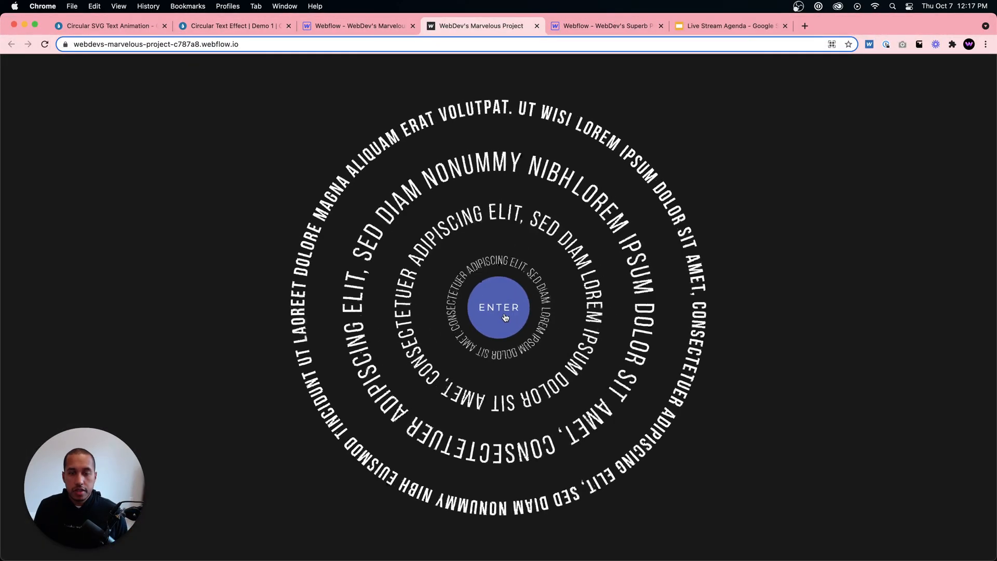
pyautogui.click(505, 316)
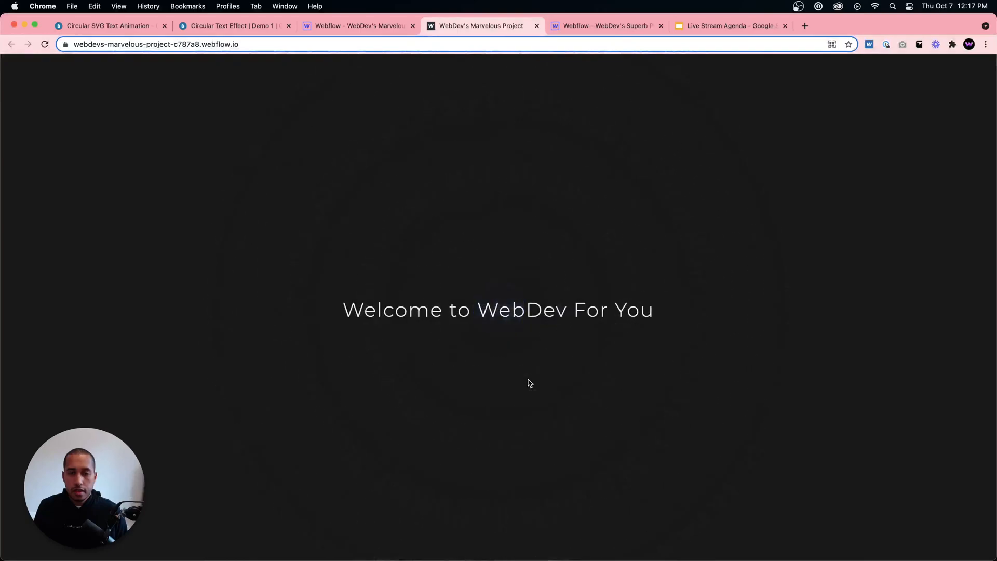
# - Switch back to Illustrator, hide the three outer text circles and select the innermost one
pyautogui.moveTo(721, 522)
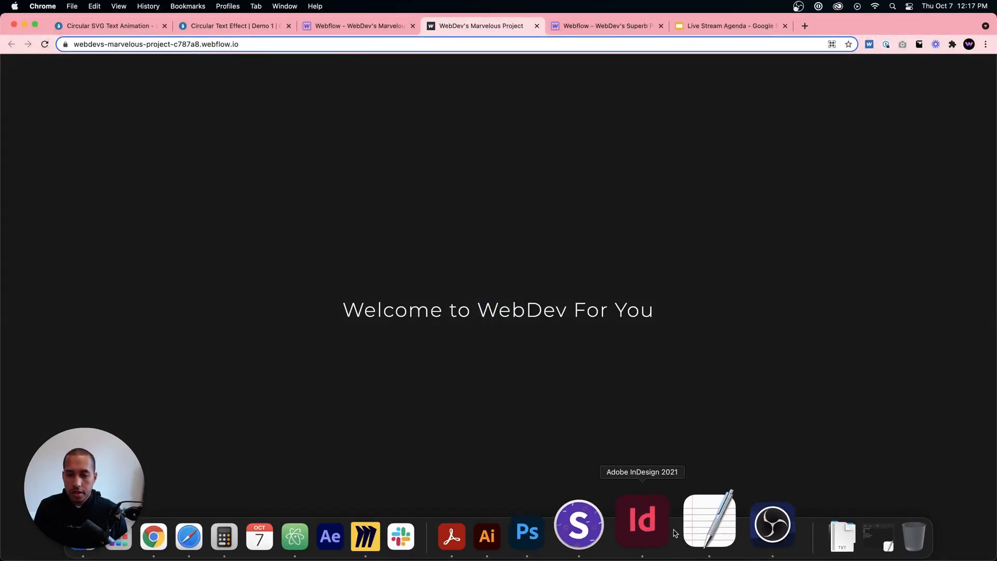
pyautogui.click(567, 522)
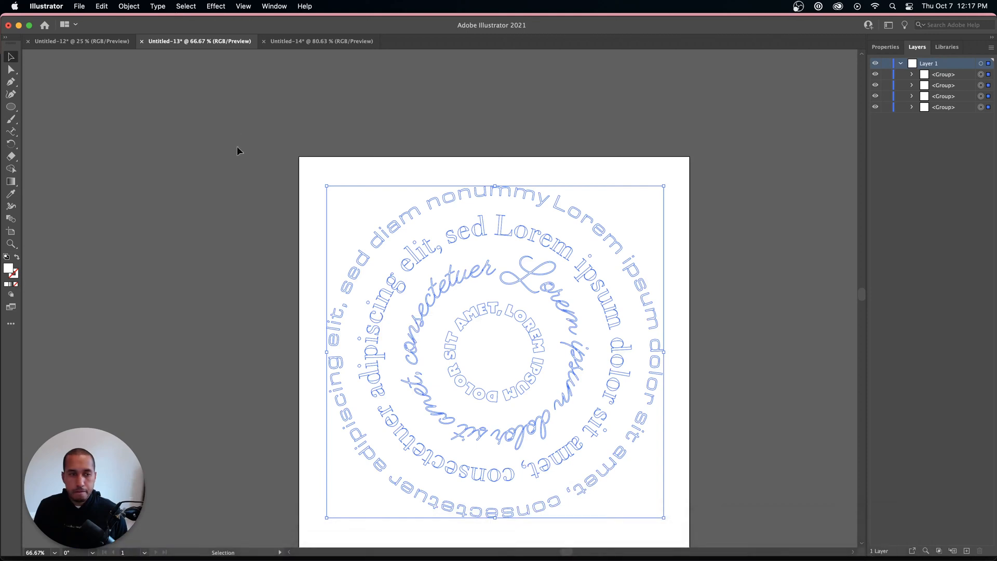
pyautogui.click(701, 458)
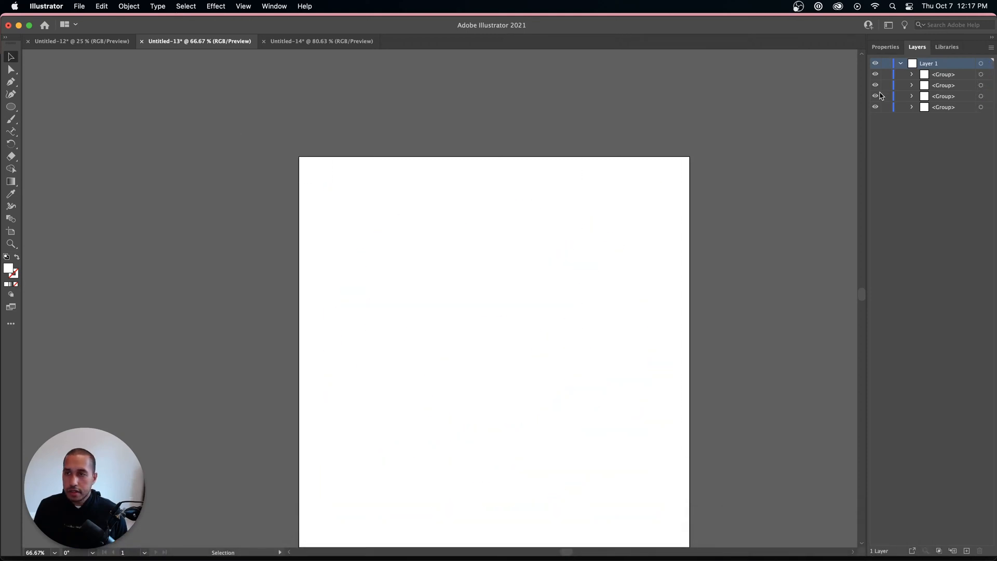
pyautogui.click(980, 106)
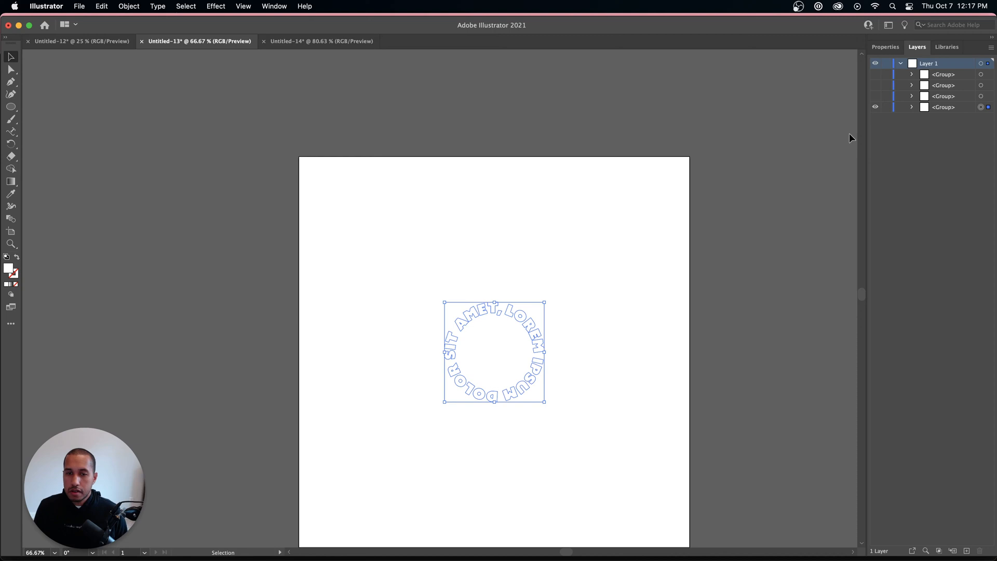
# - Export the innermost text circle as text-circle-1.svg in the demo folder, replacing the existing file
pyautogui.click(79, 6)
pyautogui.moveTo(180, 216)
pyautogui.click(229, 226)
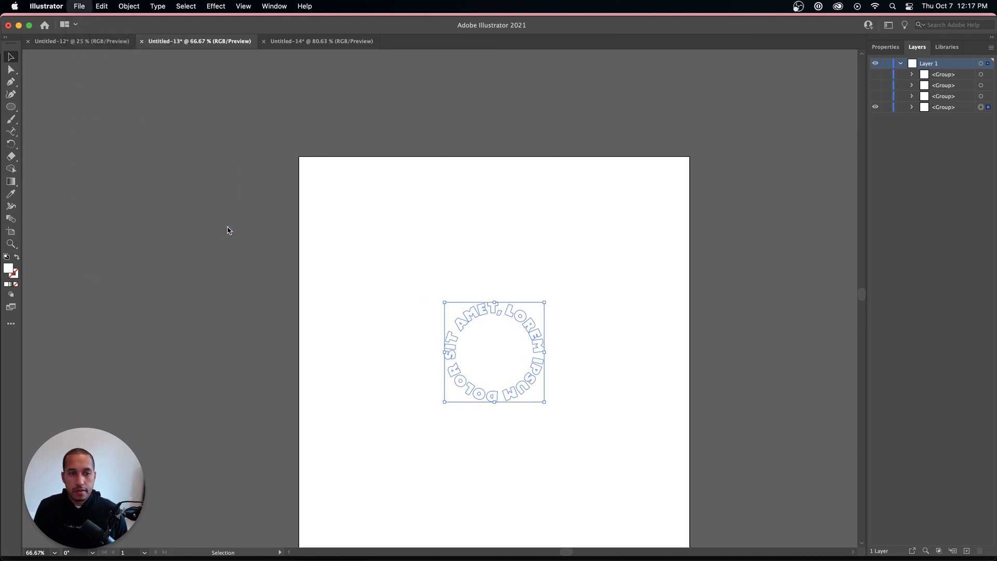
pyautogui.click(396, 182)
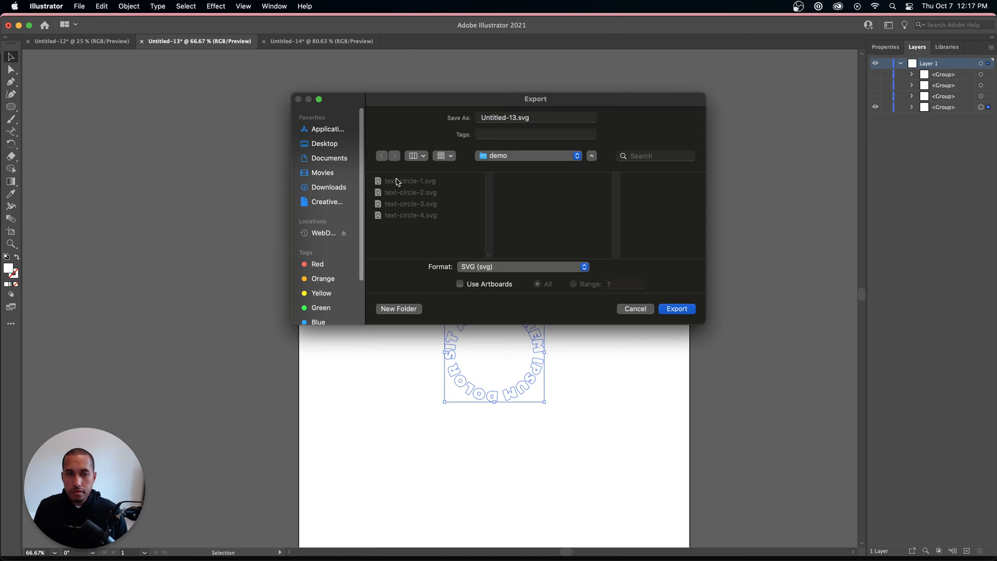
pyautogui.click(679, 308)
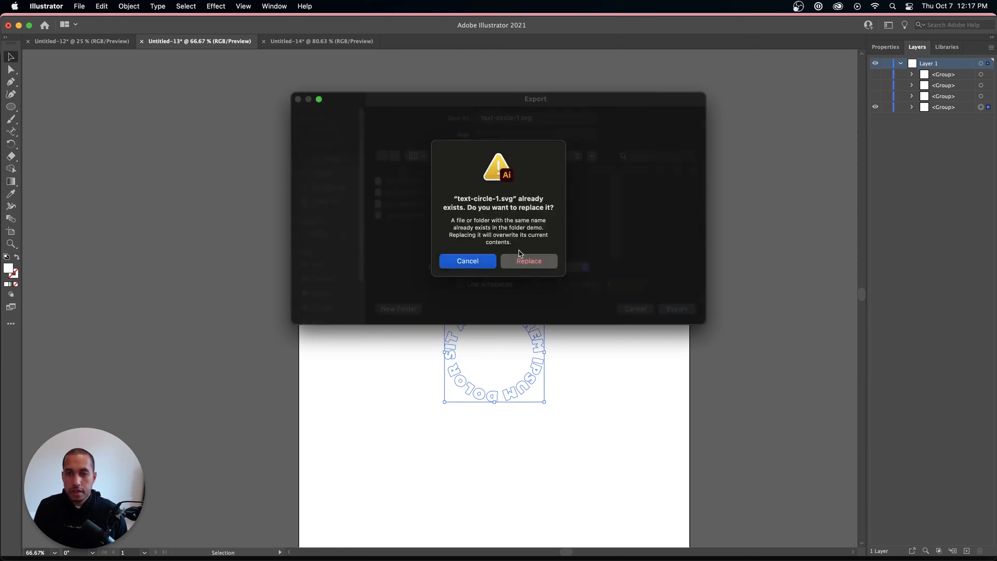
pyautogui.click(520, 258)
pyautogui.click(560, 307)
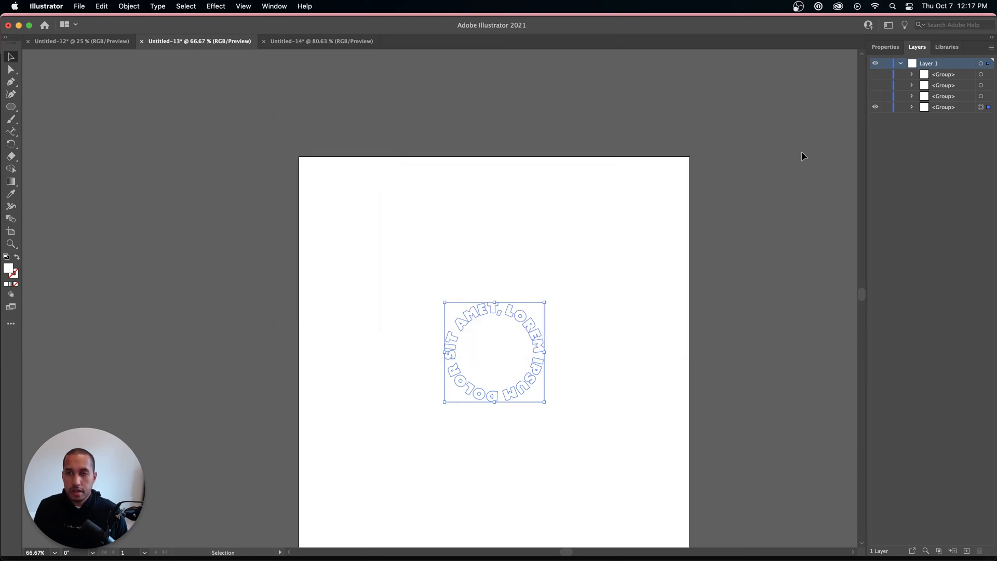
# - Show and select only the second text circle from the centre and export it as text-circle-2.svg, replacing the existing file
pyautogui.click(875, 107)
pyautogui.click(982, 99)
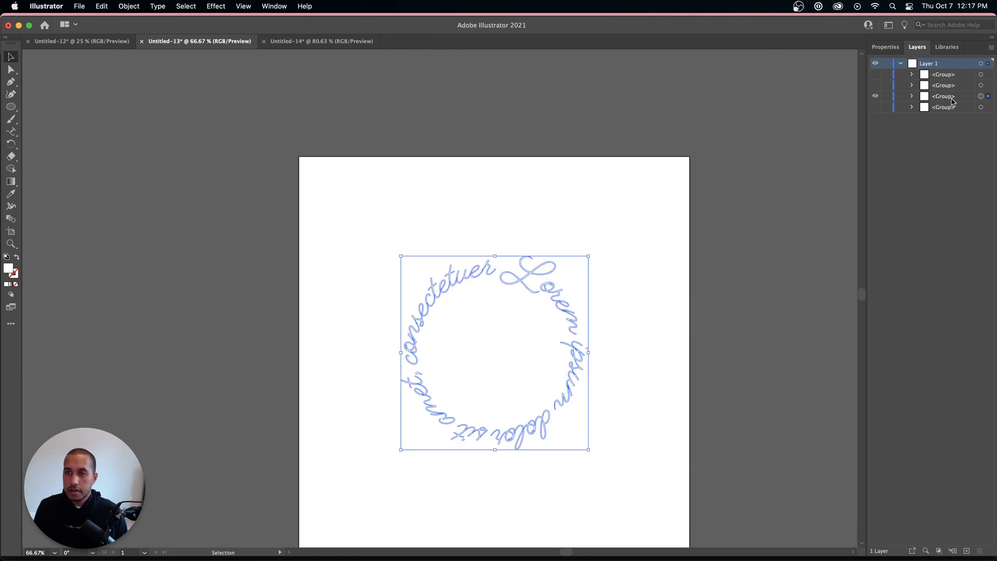
pyautogui.click(79, 6)
pyautogui.moveTo(130, 214)
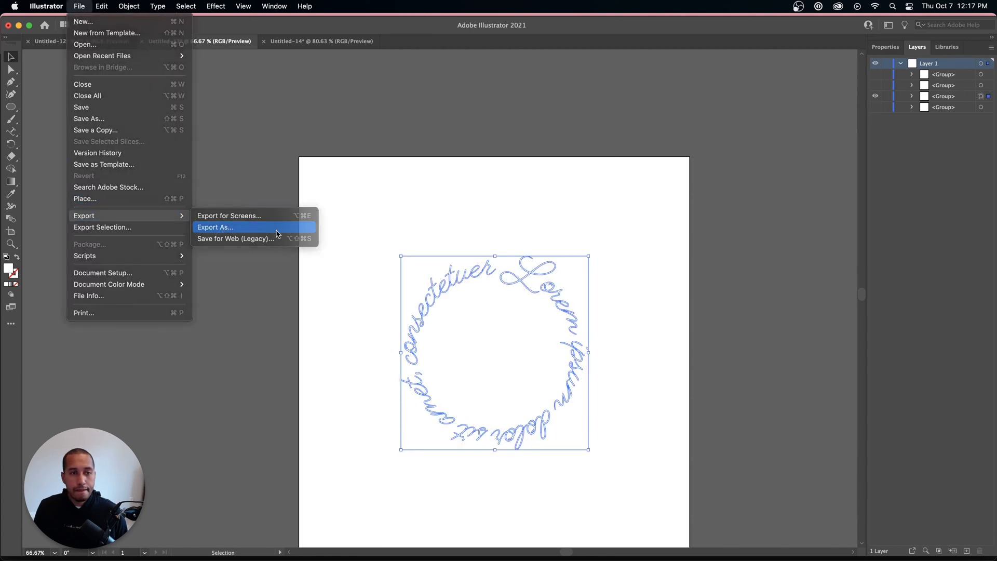
pyautogui.click(223, 225)
pyautogui.click(419, 193)
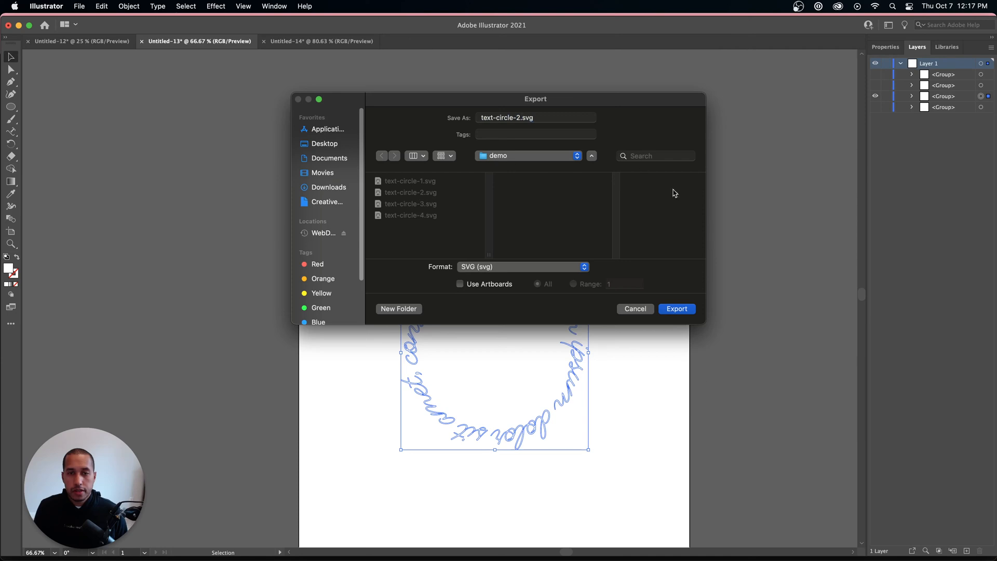
pyautogui.click(681, 309)
pyautogui.click(546, 264)
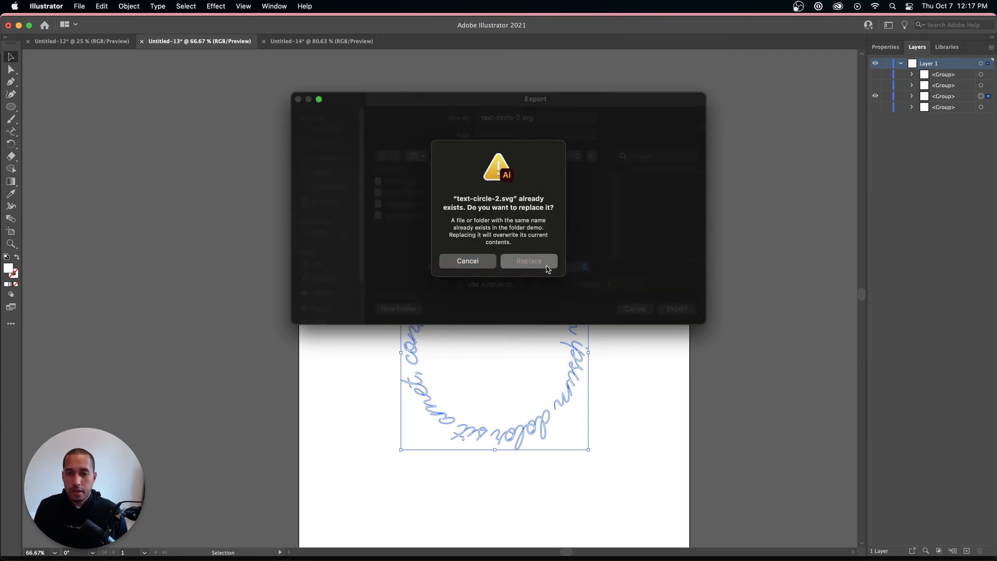
pyautogui.press('Return')
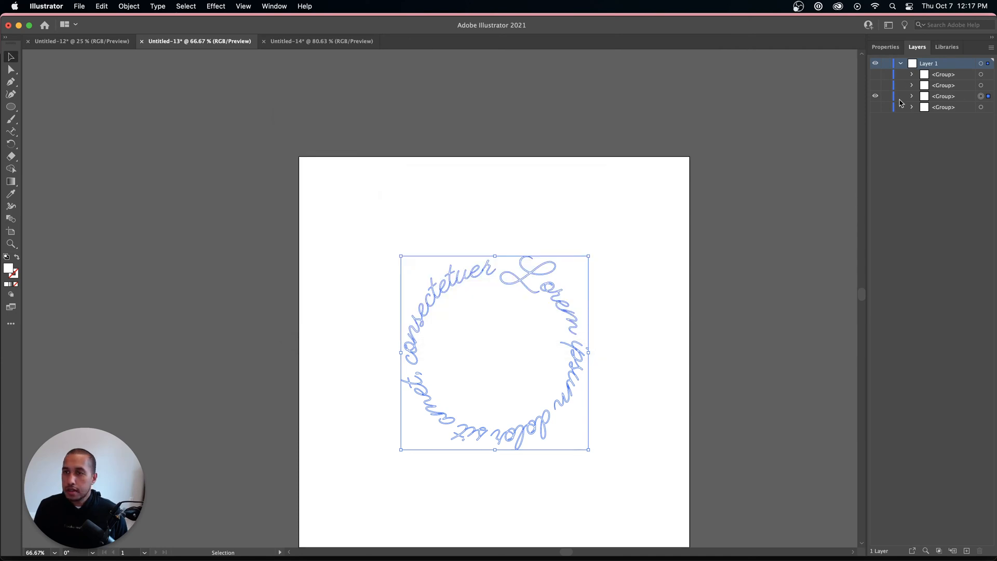
# - Show and select only the third text circle and export it as text-circle-3.svg, replacing the existing file
pyautogui.click(875, 96)
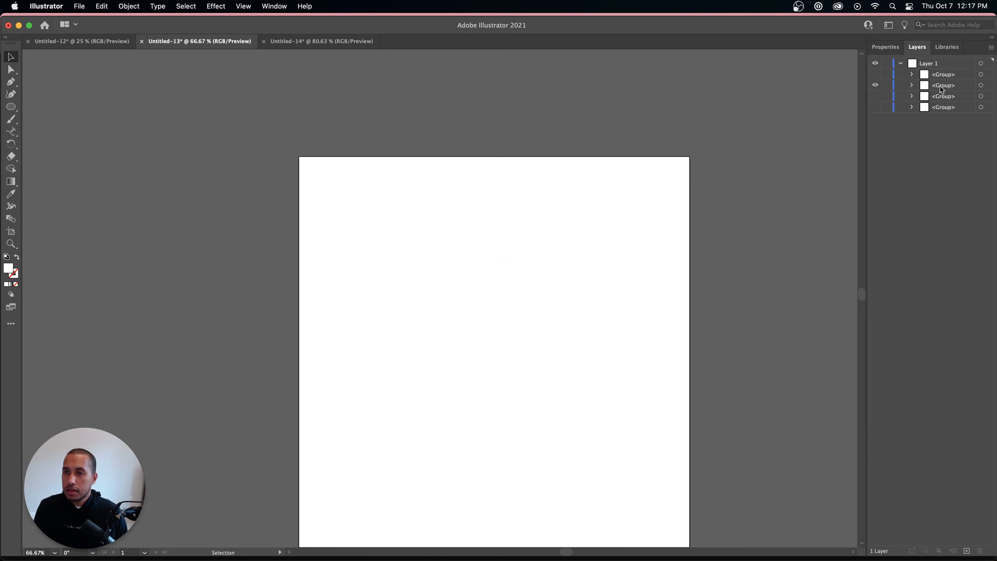
pyautogui.click(979, 85)
pyautogui.click(79, 6)
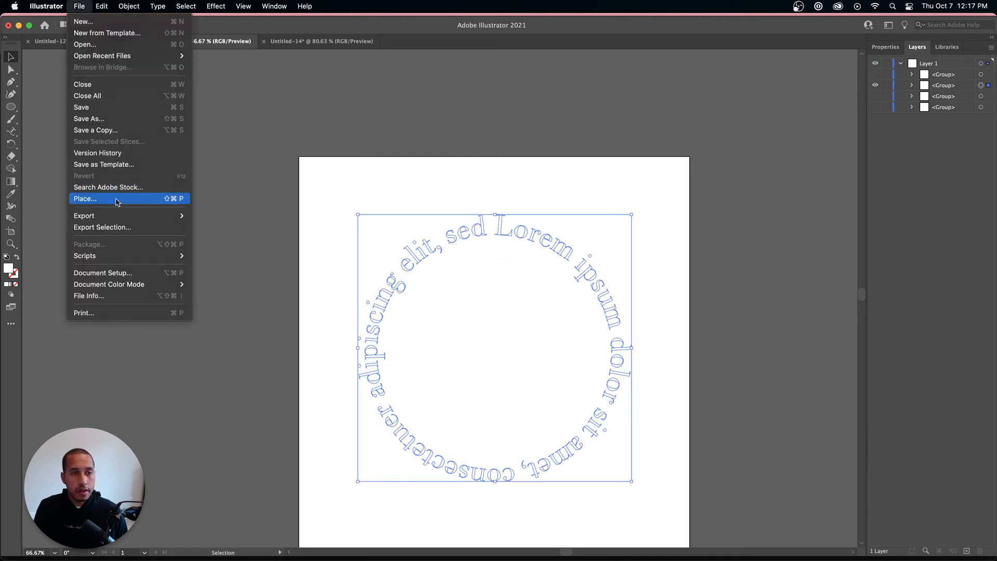
pyautogui.moveTo(128, 216)
pyautogui.click(220, 227)
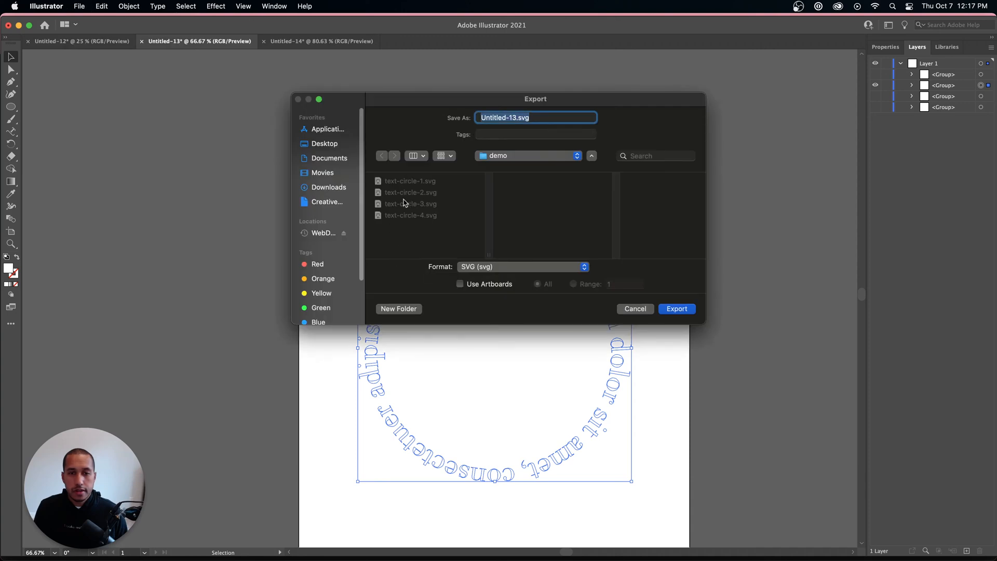
pyautogui.click(414, 204)
pyautogui.click(677, 308)
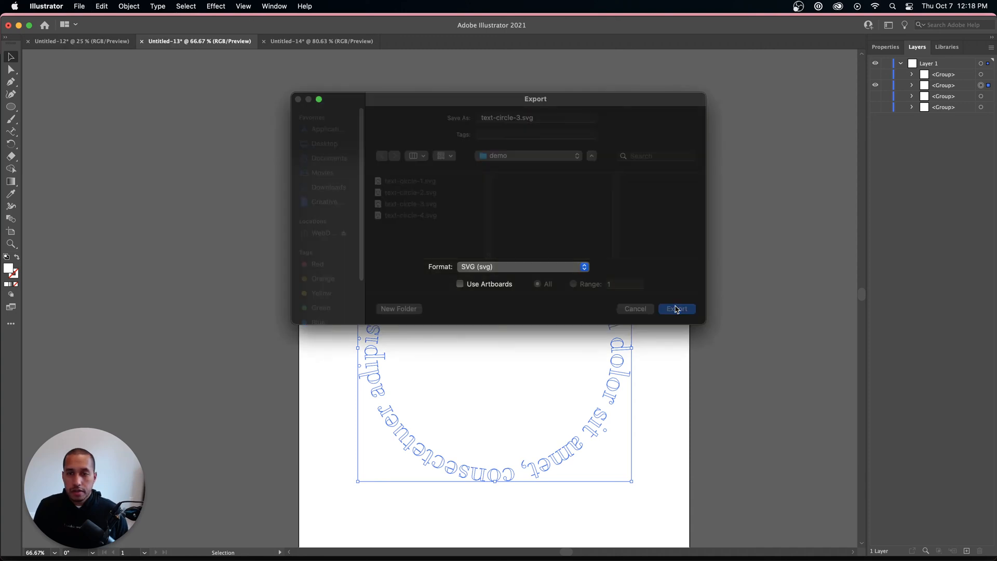
pyautogui.click(539, 263)
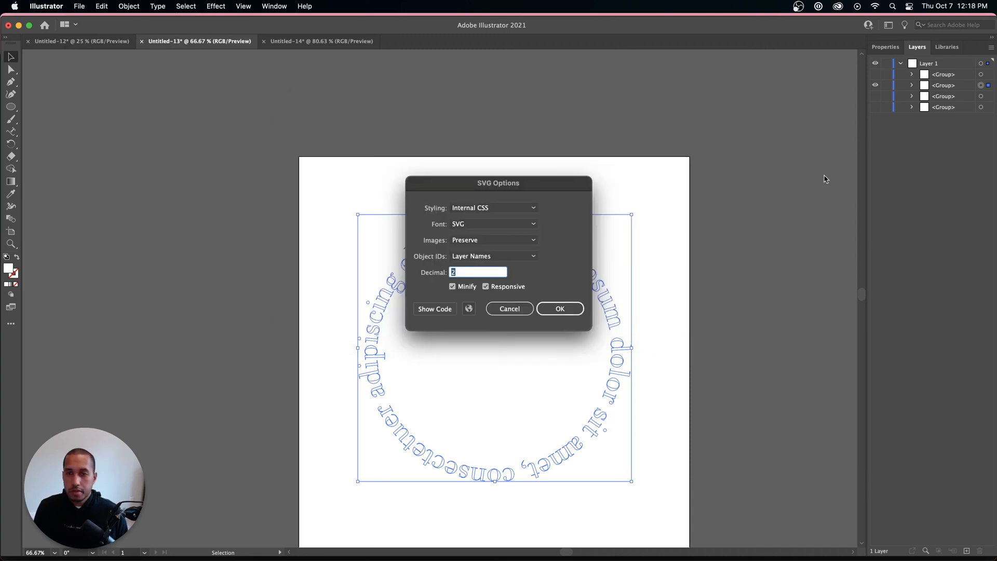
pyautogui.click(564, 308)
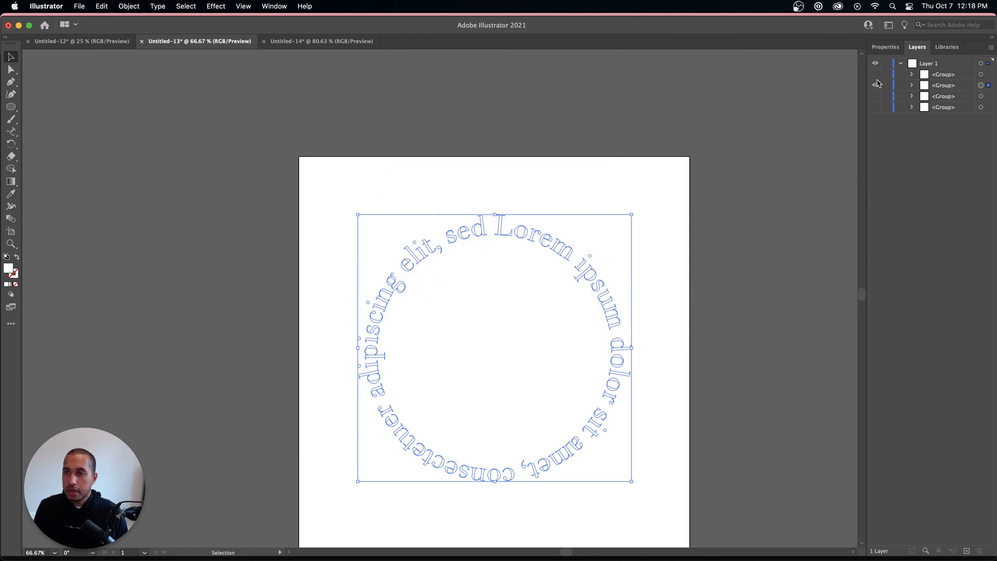
# - Show and select only the outermost text circle, export it as text-circle-4.svg over the existing file, and deselect it
pyautogui.click(875, 85)
pyautogui.click(980, 75)
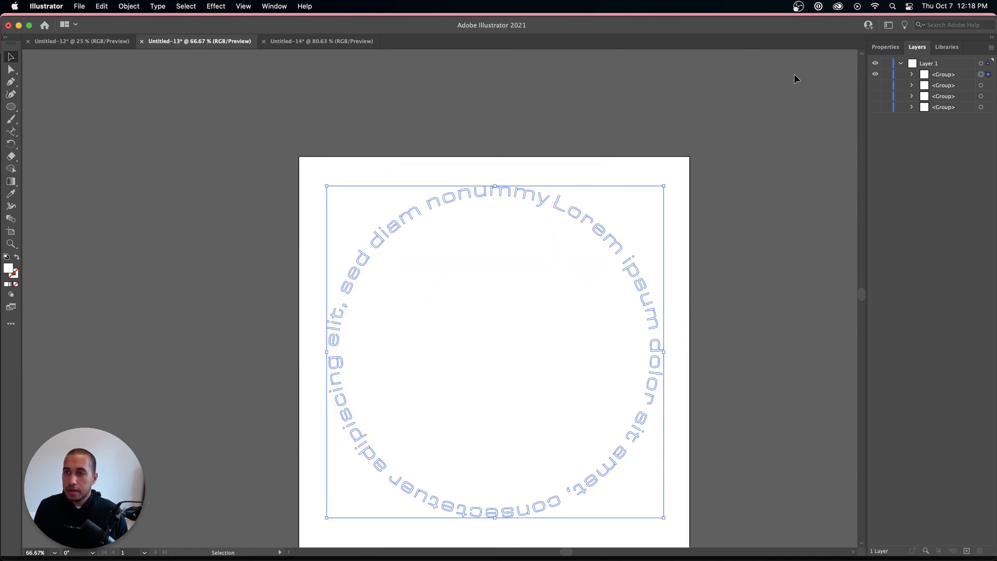
pyautogui.click(79, 6)
pyautogui.moveTo(130, 216)
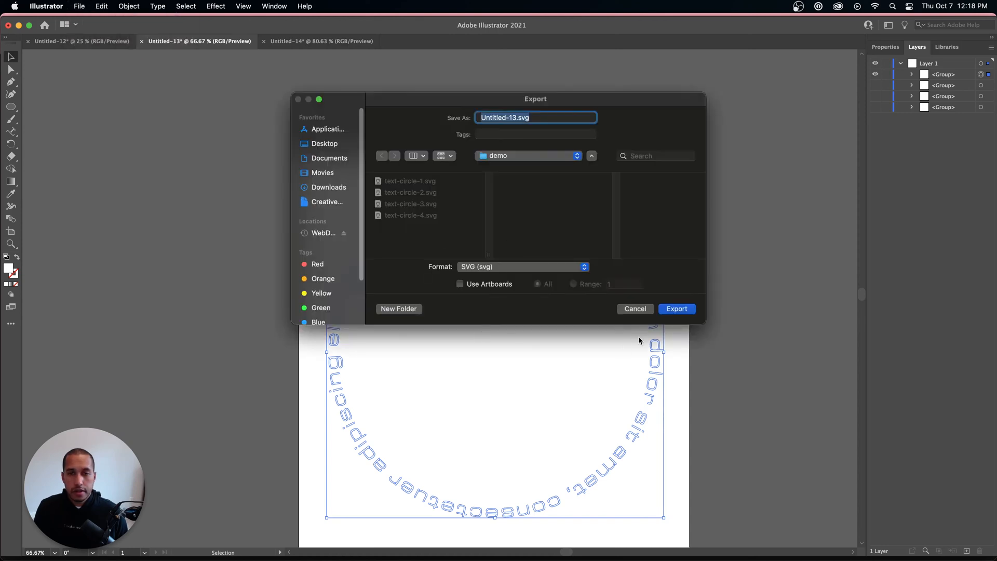
pyautogui.click(415, 216)
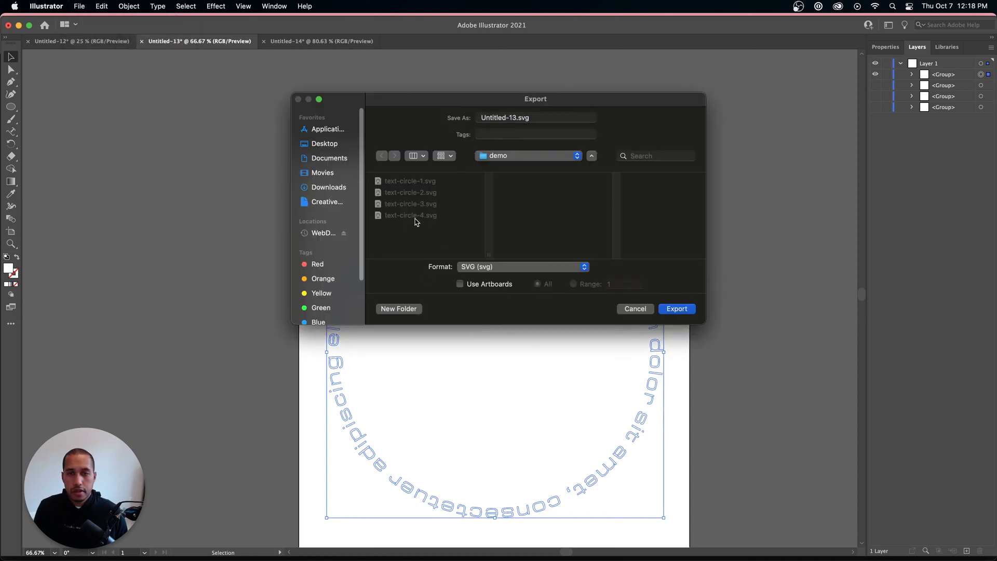
pyautogui.click(676, 310)
pyautogui.click(531, 260)
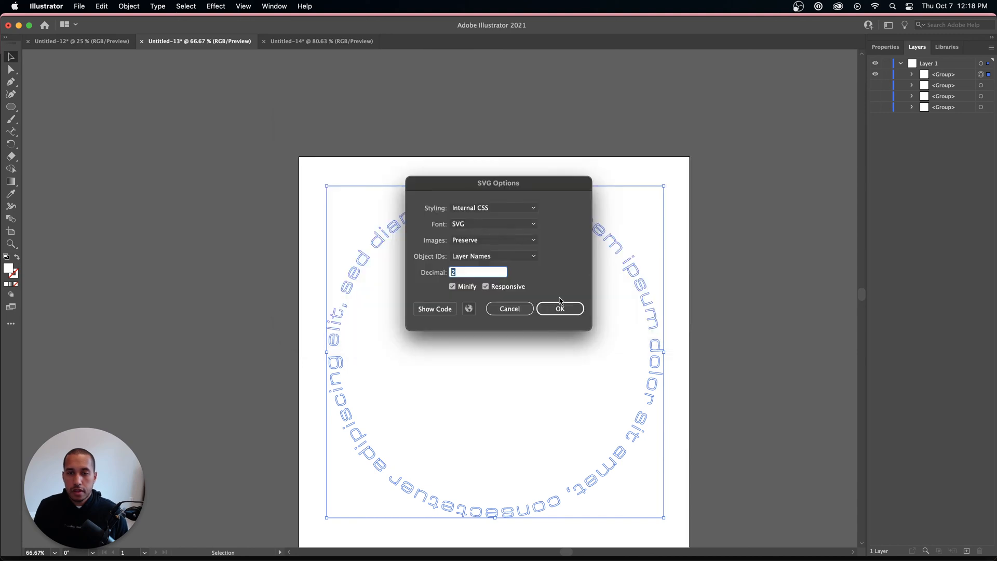
pyautogui.click(563, 306)
pyautogui.click(396, 101)
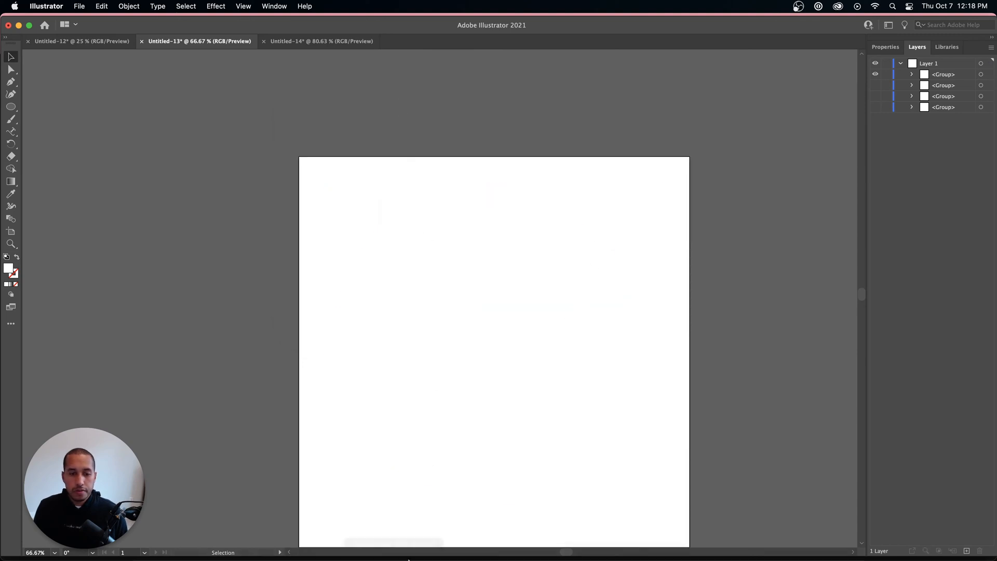
# - Switch to the webdevs-superb-project Webflow design in Chrome and upload the four text-circle SVG files to its assets
pyautogui.moveTo(270, 545)
pyautogui.click(207, 535)
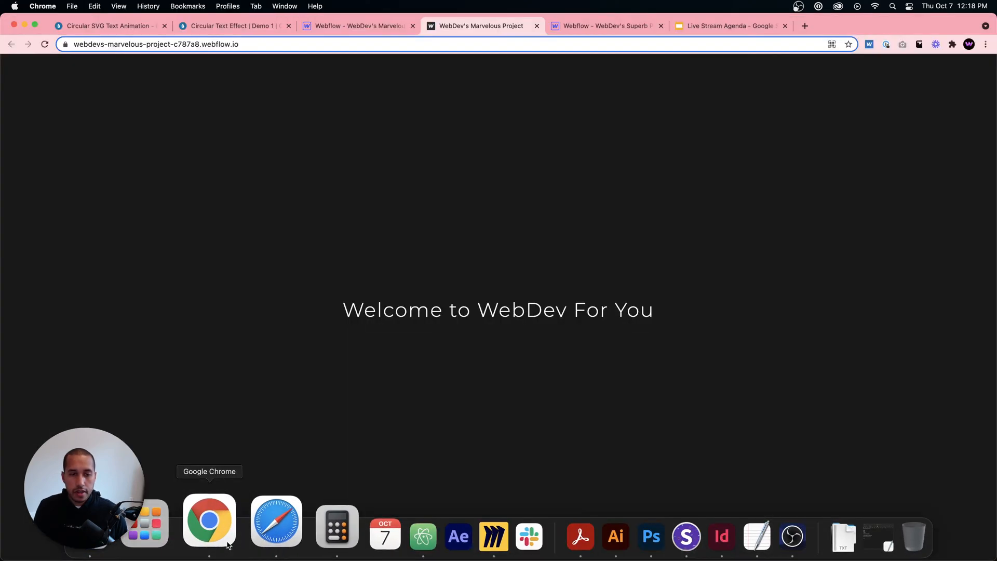
pyautogui.click(623, 26)
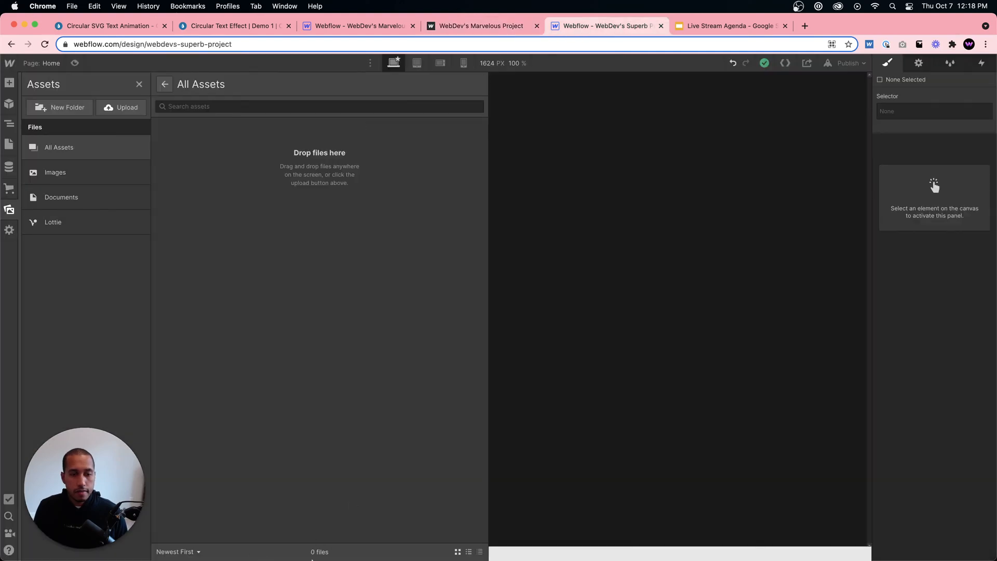
pyautogui.moveTo(276, 545)
pyautogui.click(147, 527)
pyautogui.moveTo(623, 197); pyautogui.dragTo(191, 170)
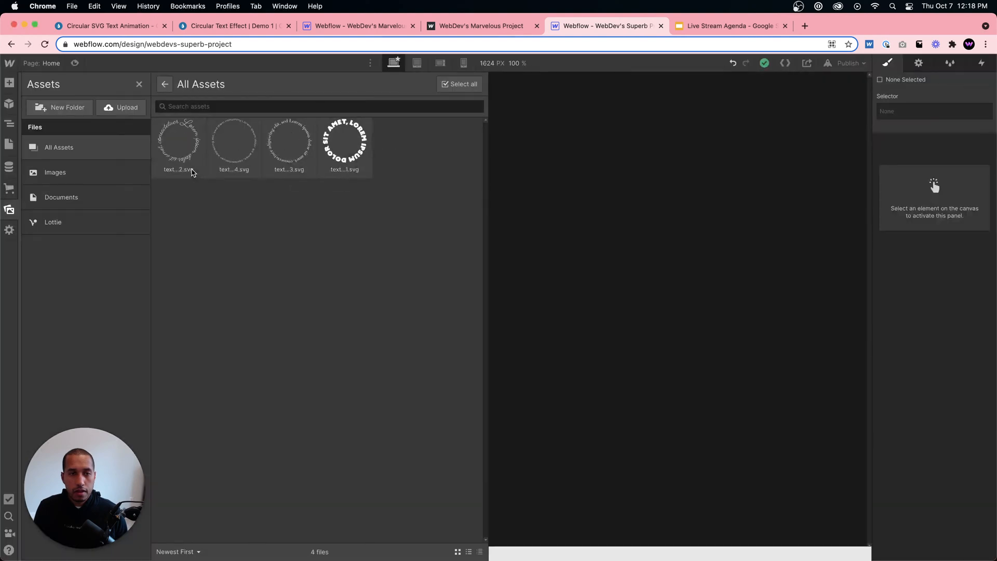
# - Place text-circle-1.svg inside the Letter Circle Wrapper and assign the image the existing class Circle One
pyautogui.click(600, 242)
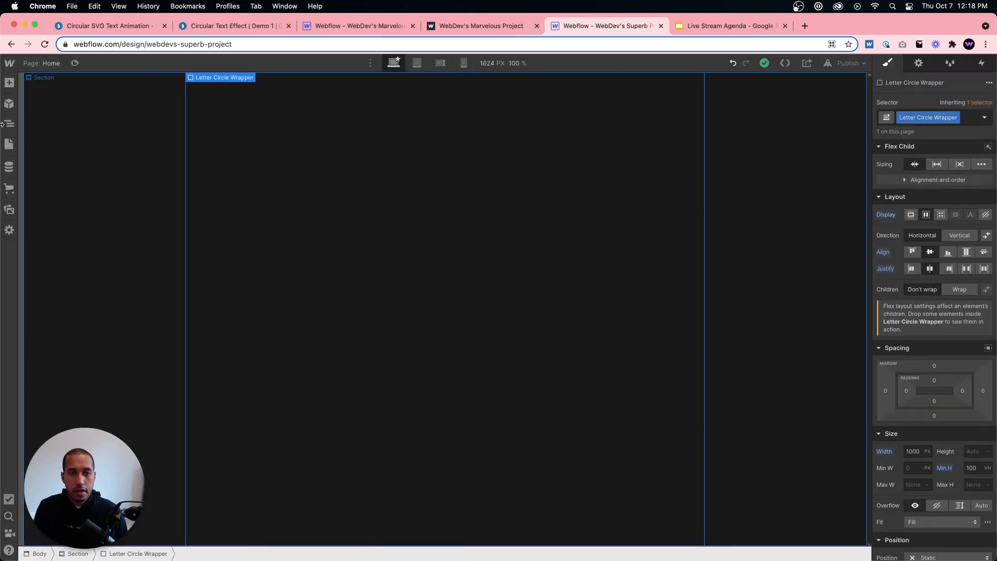
pyautogui.click(9, 209)
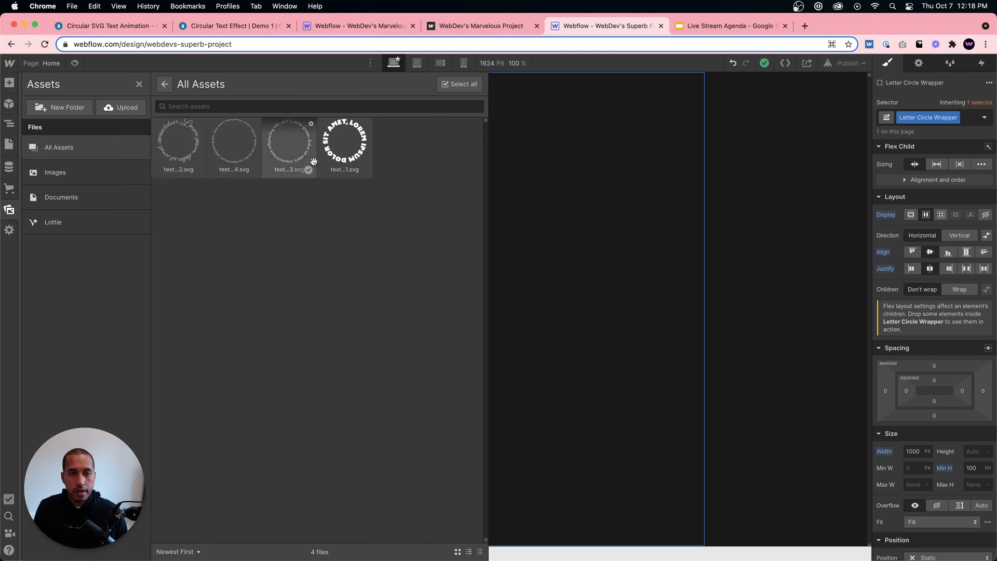
pyautogui.moveTo(345, 149); pyautogui.dragTo(537, 285)
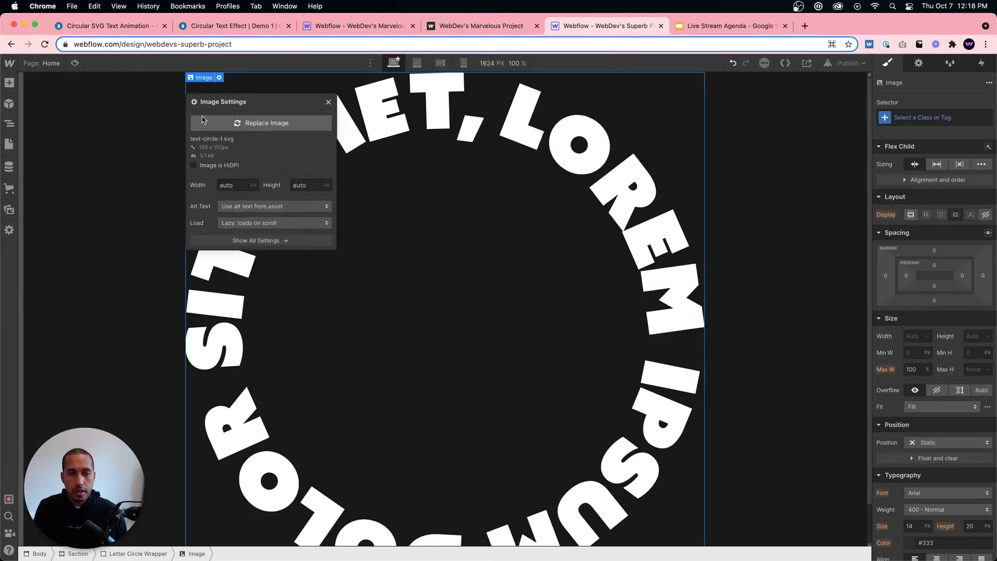
pyautogui.click(325, 103)
pyautogui.click(924, 120)
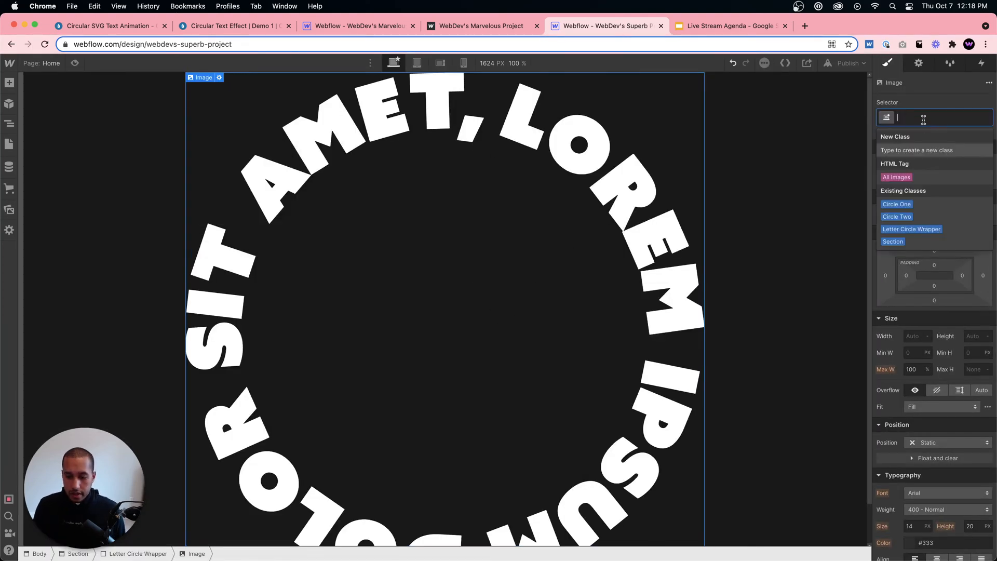
pyautogui.write('Circle One')
pyautogui.press('Return')
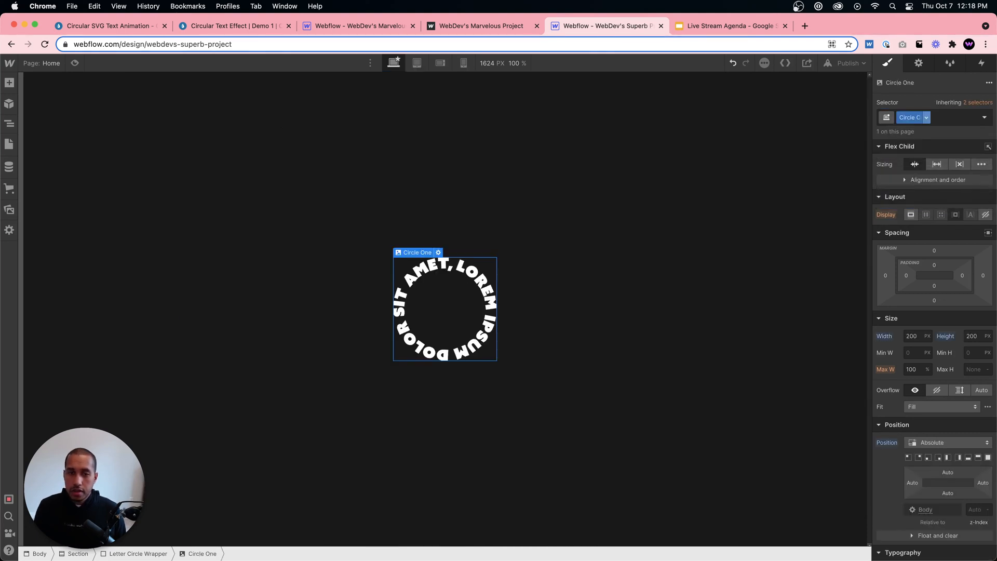
# - Place text-circle-2.svg inside the Letter Circle Wrapper and assign the image the existing class Circle Two
pyautogui.click(322, 270)
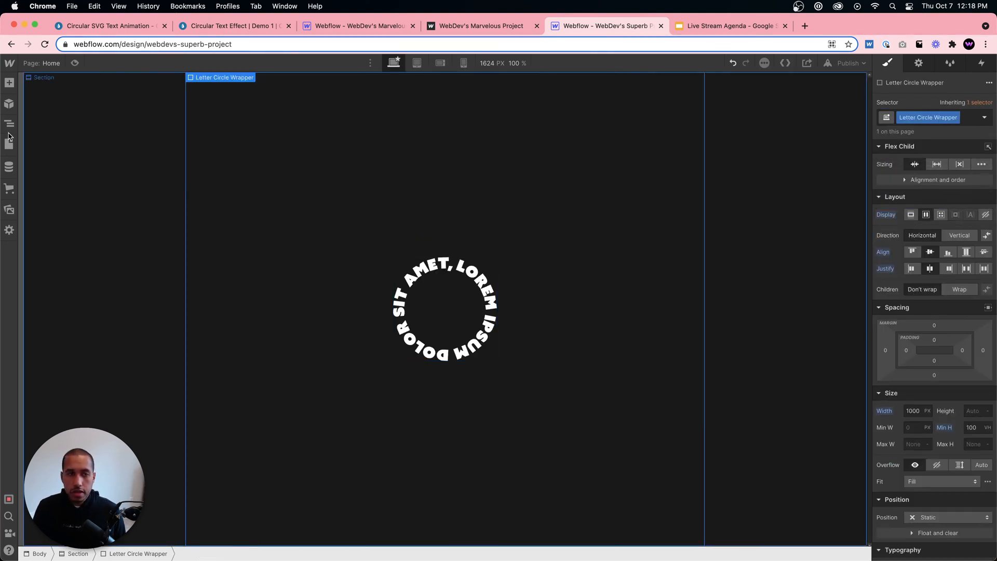
pyautogui.click(9, 210)
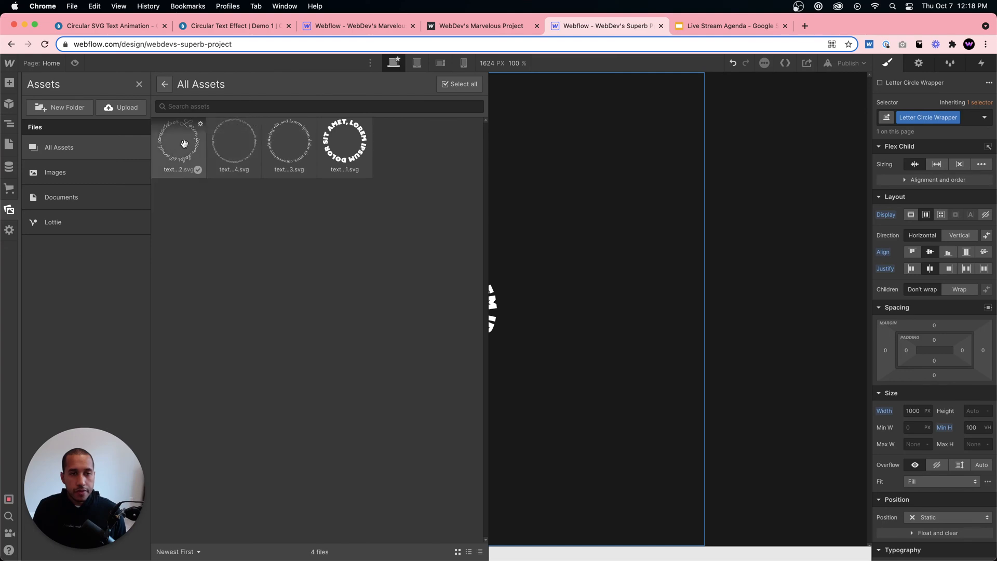
pyautogui.moveTo(178, 143); pyautogui.dragTo(575, 218)
pyautogui.click(329, 101)
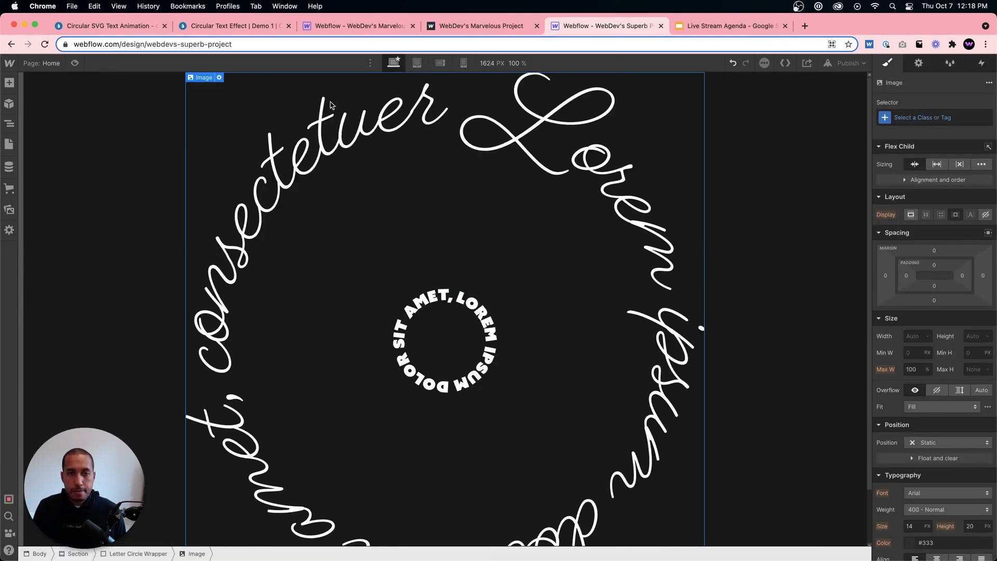
pyautogui.click(924, 120)
pyautogui.write('circle two')
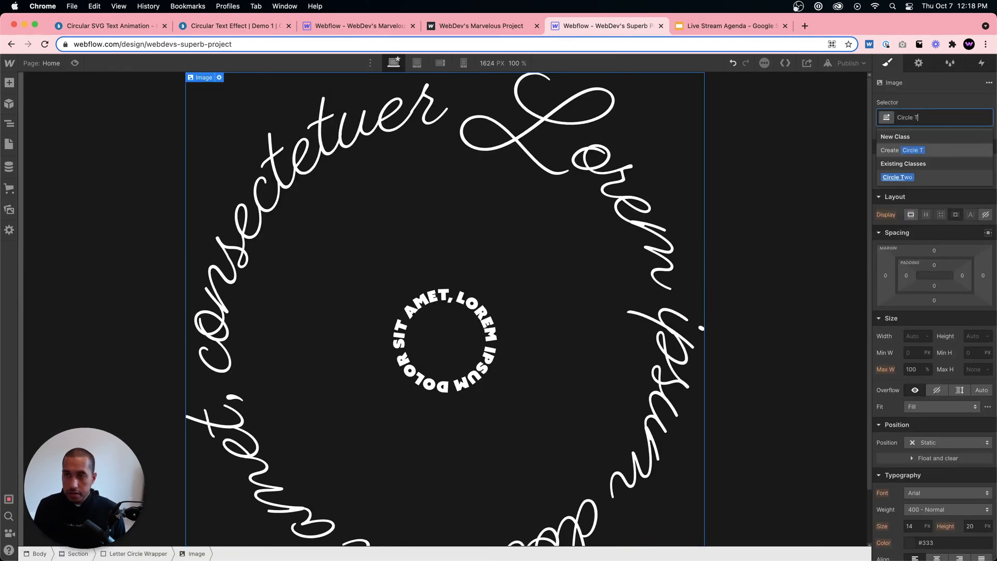
pyautogui.press('Return')
# - Place text-circle-3.svg inside the Letter Circle Wrapper
pyautogui.click(368, 152)
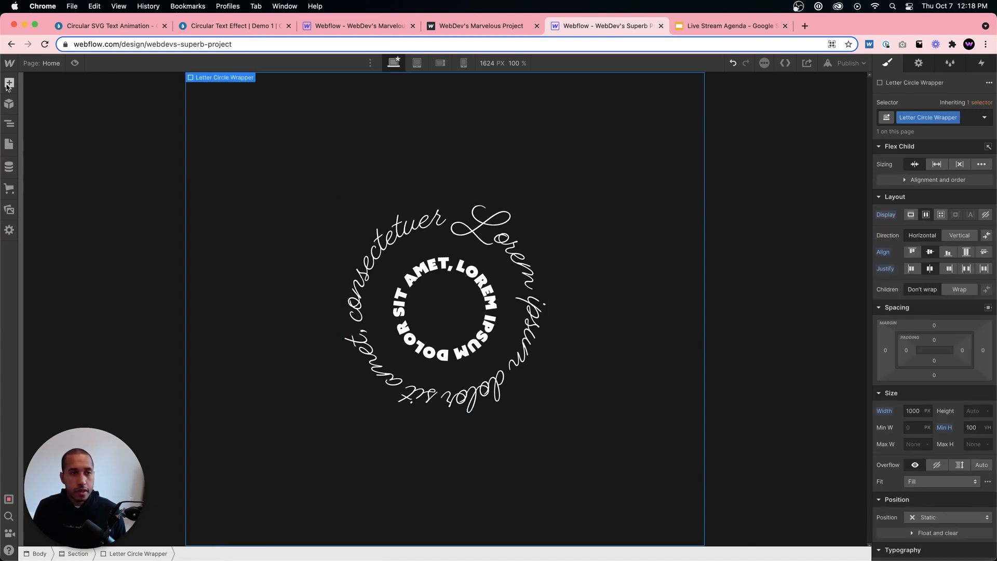
pyautogui.click(8, 83)
pyautogui.click(9, 209)
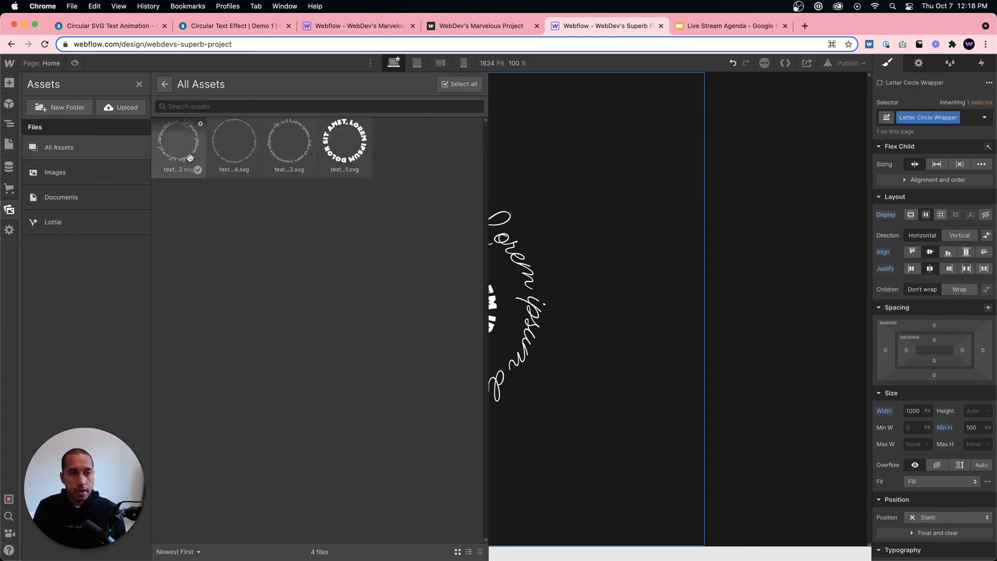
pyautogui.moveTo(289, 144); pyautogui.dragTo(597, 171)
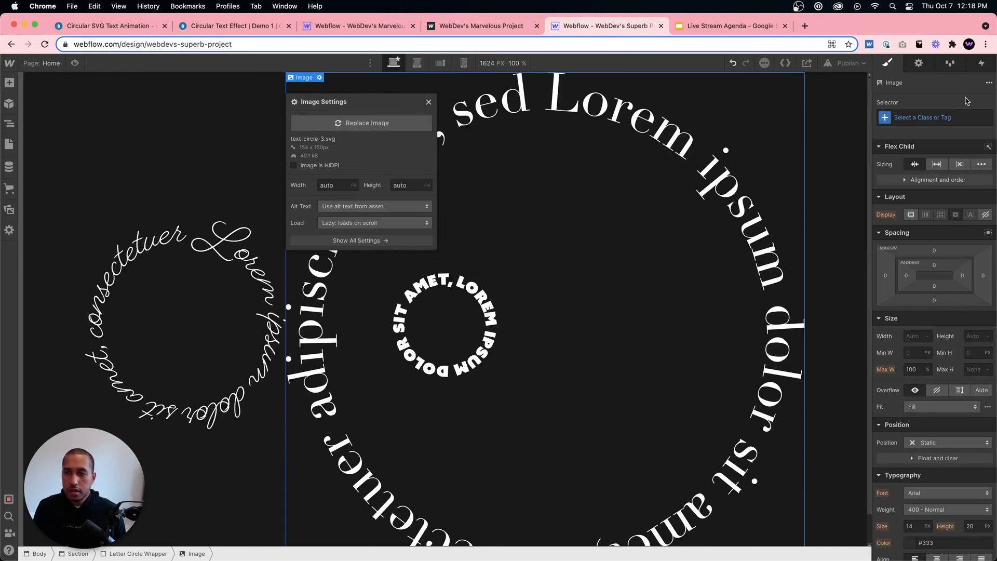
# - Create the class Circle Three on the text-circle-3.svg image and set its position to Absolute
pyautogui.click(946, 118)
pyautogui.write('Cric')
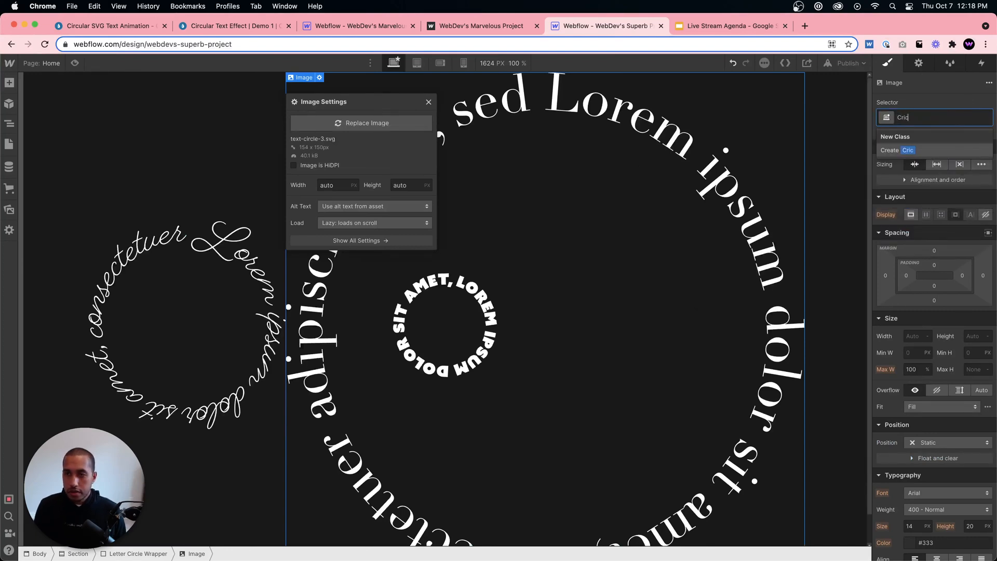
pyautogui.press('BackSpace')
pyautogui.press('BackSpace')
pyautogui.write('ircle Three')
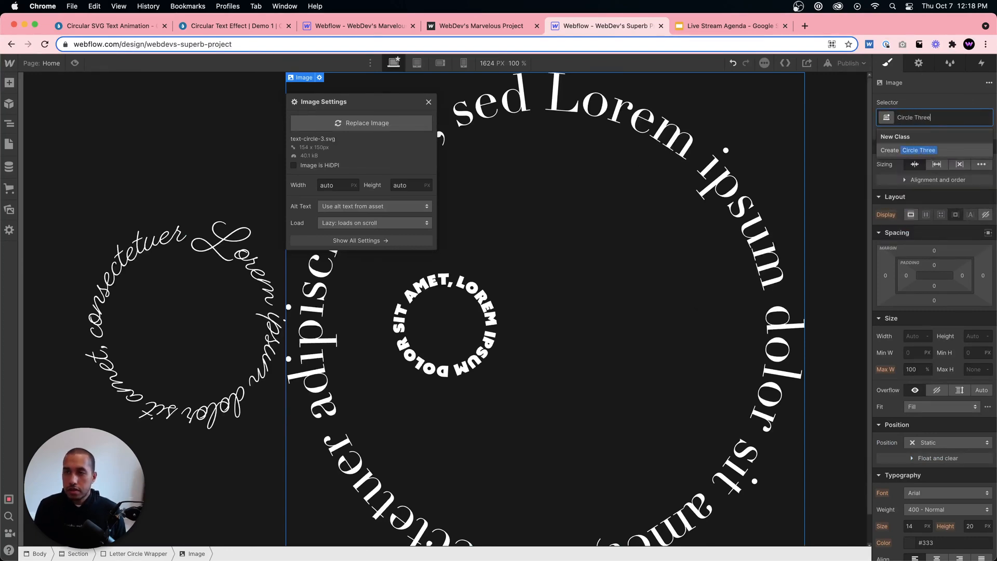
pyautogui.press('Return')
pyautogui.click(952, 442)
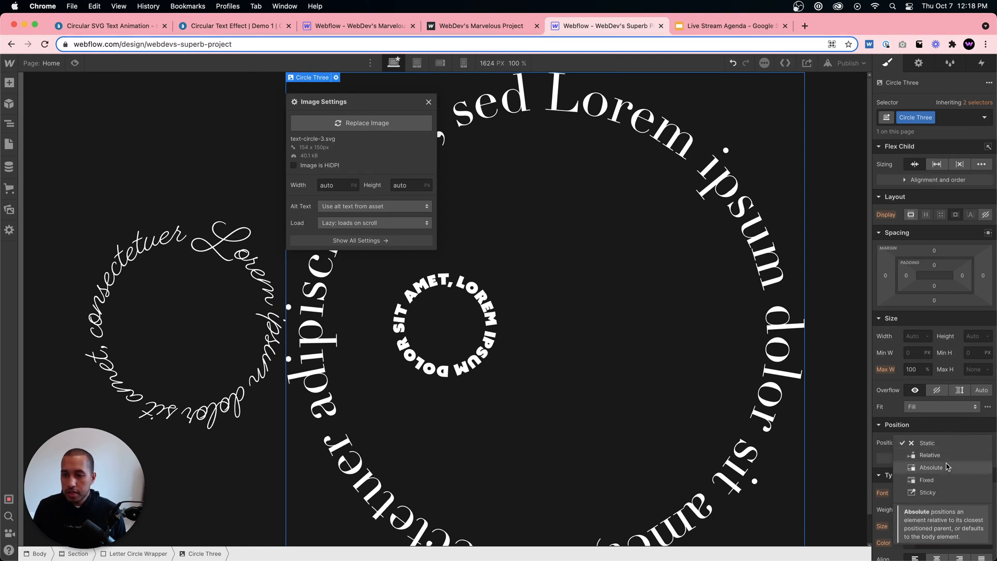
pyautogui.click(938, 467)
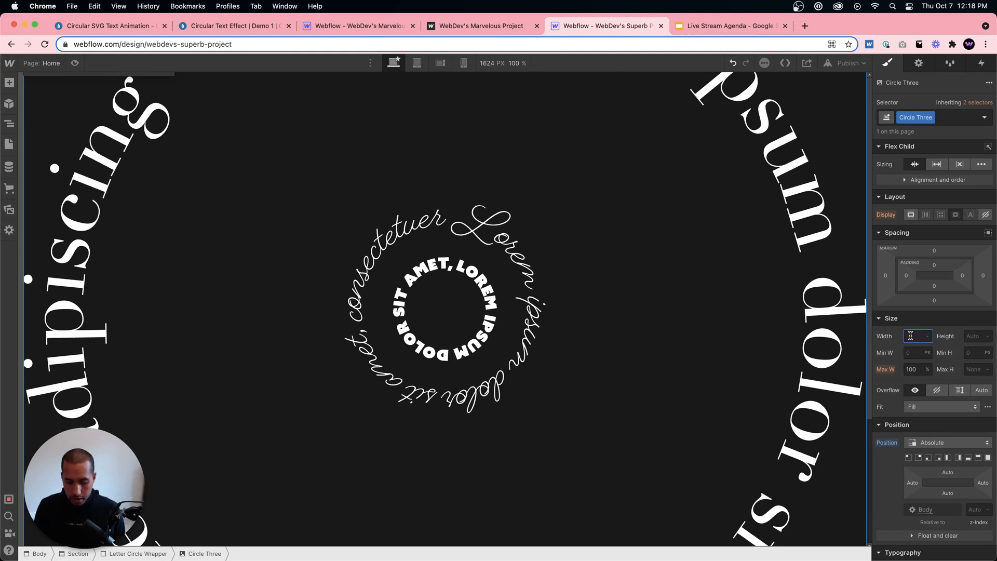
# - Set the width of the Circle Three image to 600 px
pyautogui.press('Return')
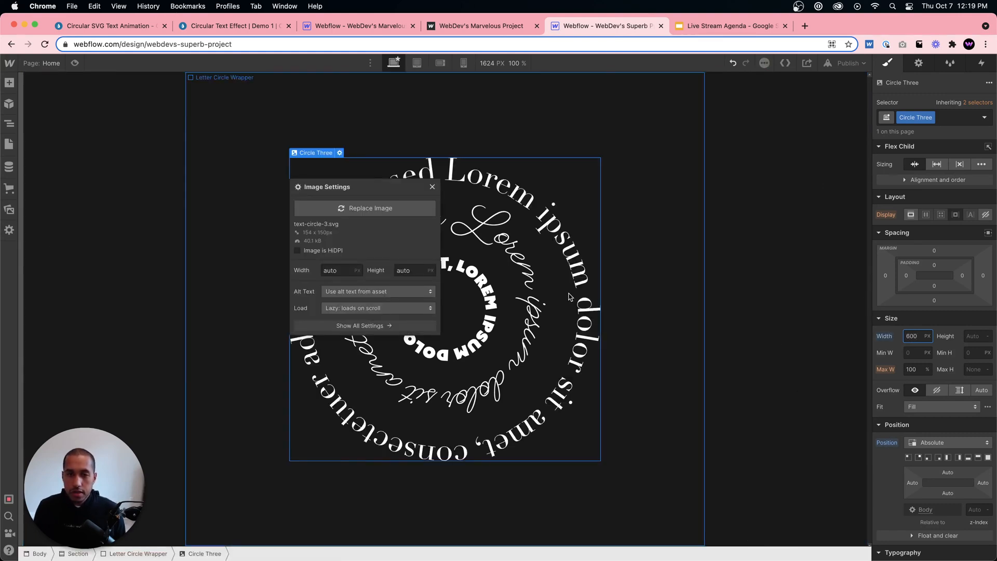
pyautogui.click(699, 202)
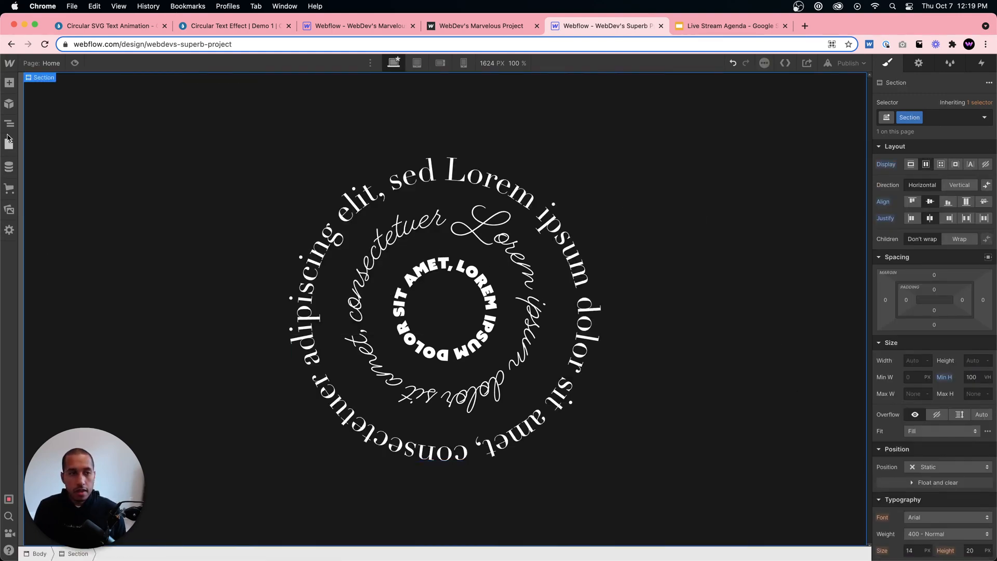
# - Set the position of the Circle Two image to Absolute and check the Circle One and Circle Three images
pyautogui.click(9, 148)
pyautogui.click(8, 147)
pyautogui.click(9, 123)
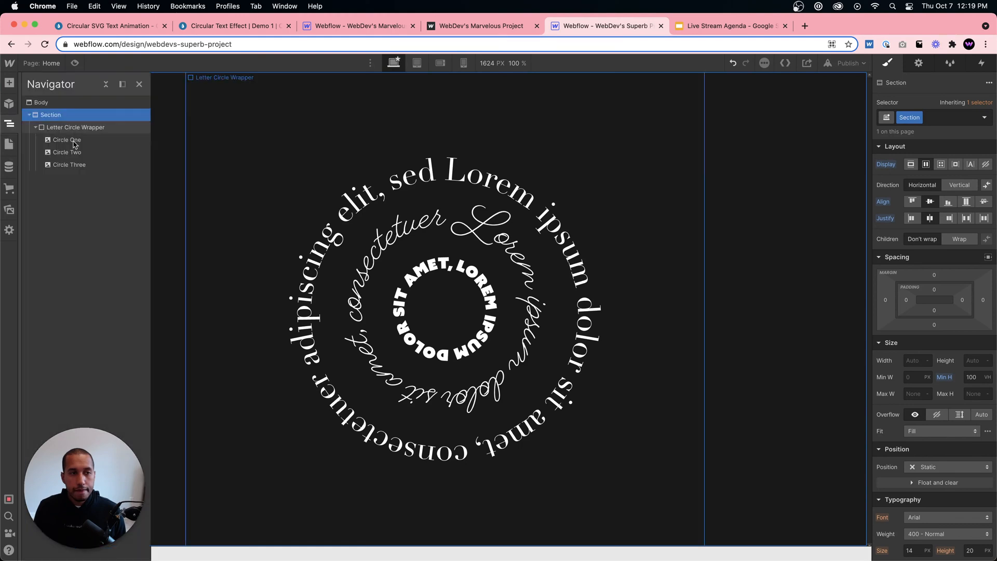
pyautogui.click(73, 154)
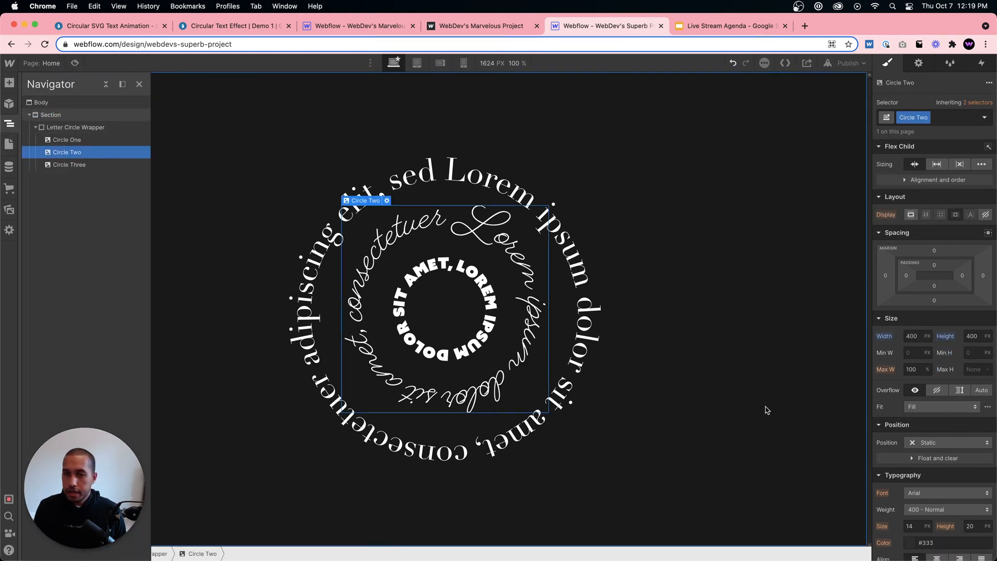
pyautogui.click(935, 443)
pyautogui.click(930, 469)
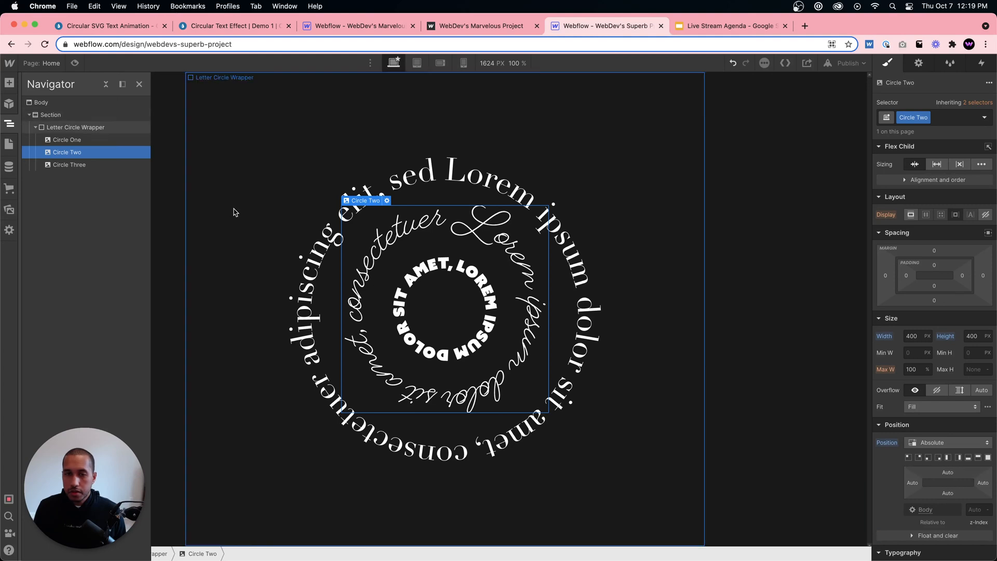
pyautogui.click(91, 140)
pyautogui.click(88, 165)
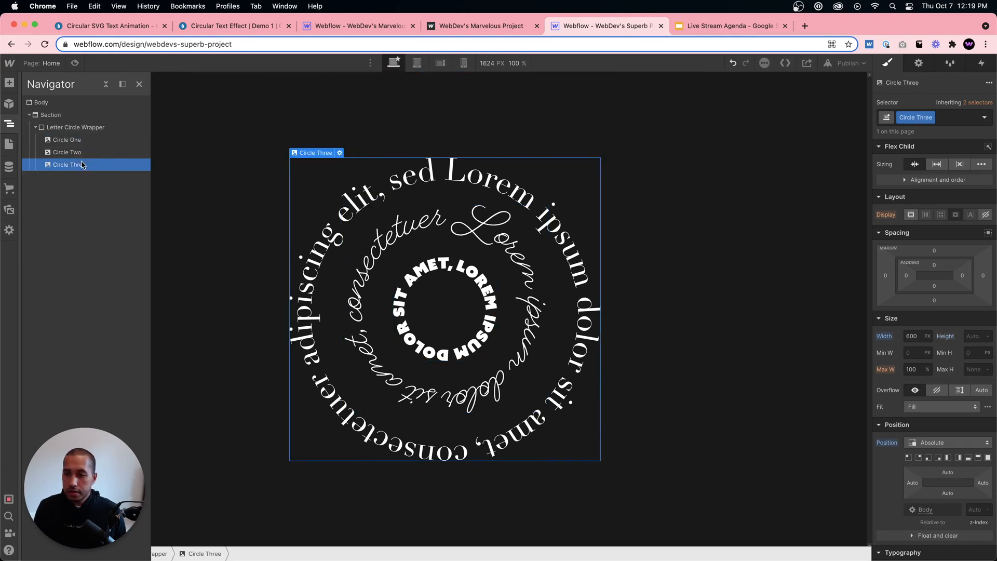
# - Place text-circle-4.svg inside the Letter Circle Wrapper
pyautogui.click(85, 129)
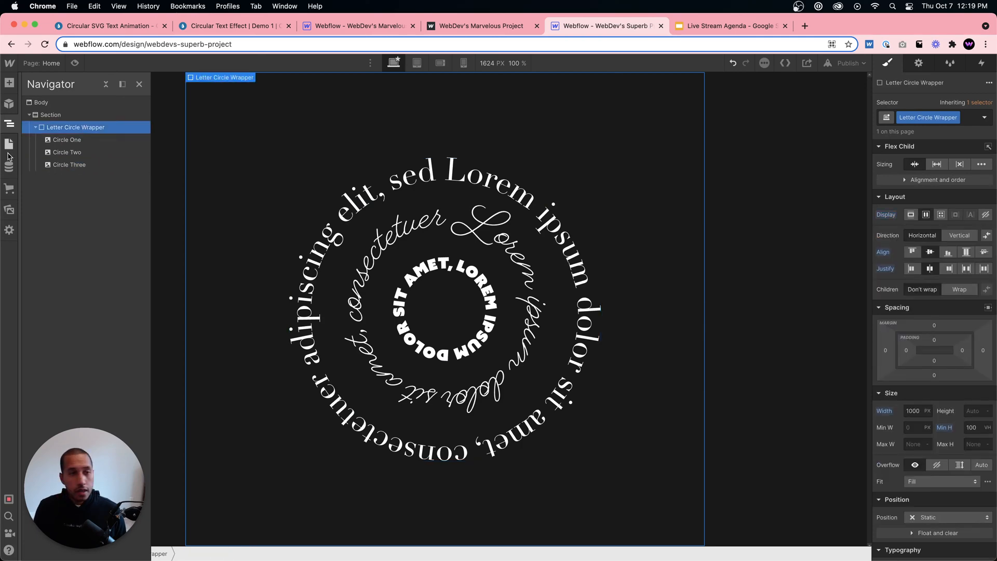
pyautogui.click(9, 208)
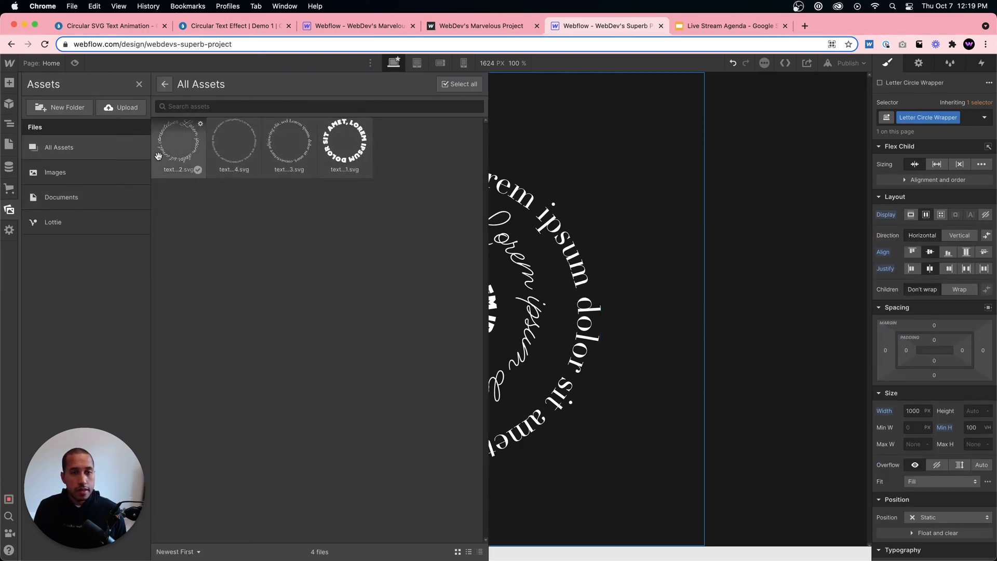
pyautogui.moveTo(253, 154); pyautogui.dragTo(612, 258)
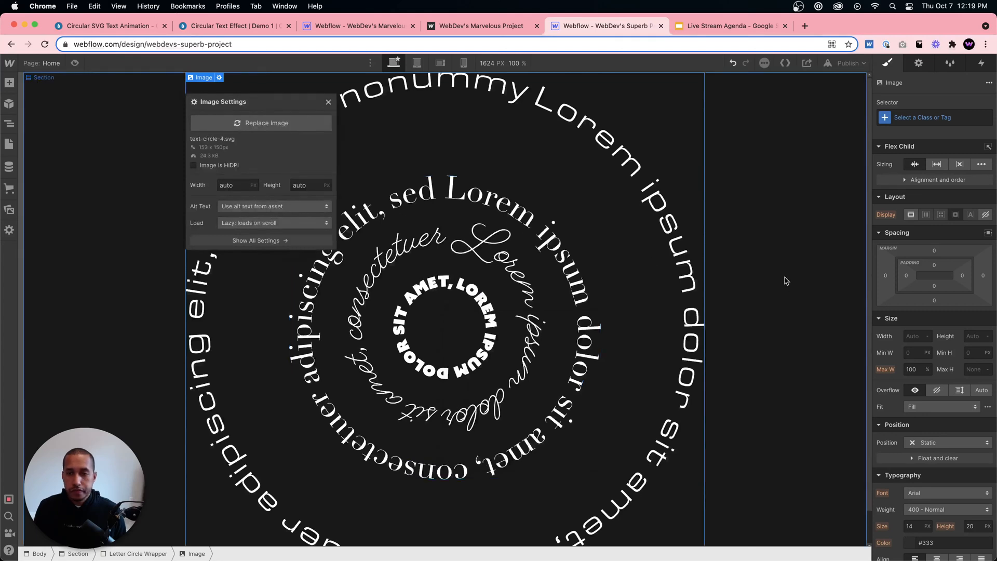
# - Create the class Circle Four on the text-circle-4.svg image and set its width to 800 px
pyautogui.click(936, 118)
pyautogui.write('Circle Four')
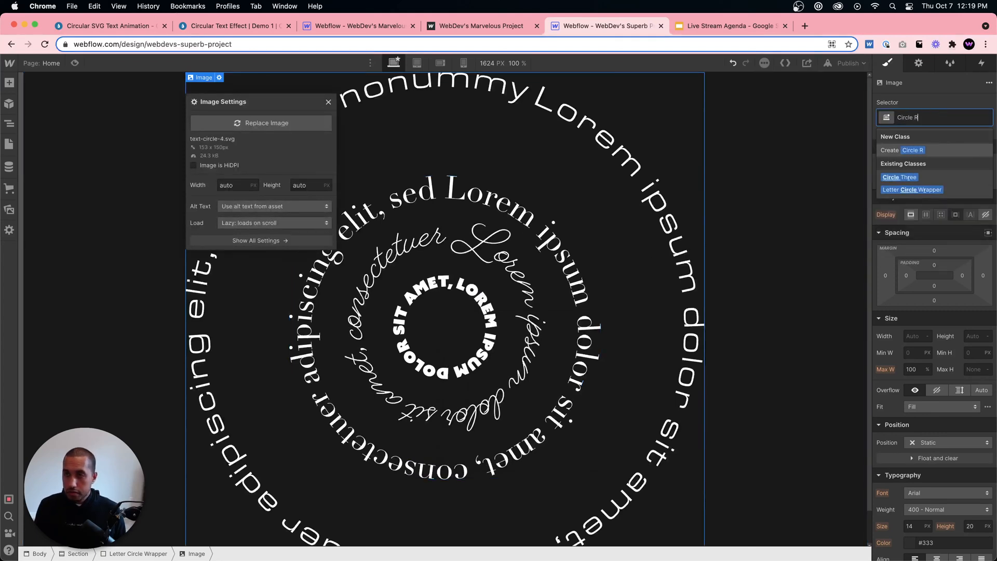
pyautogui.press('Return')
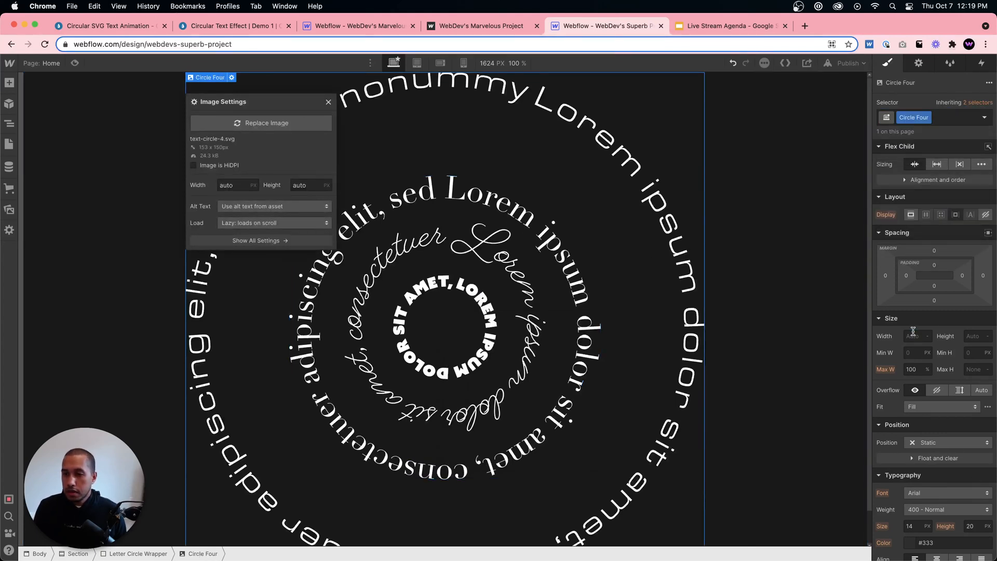
pyautogui.write('800')
pyautogui.press('Return')
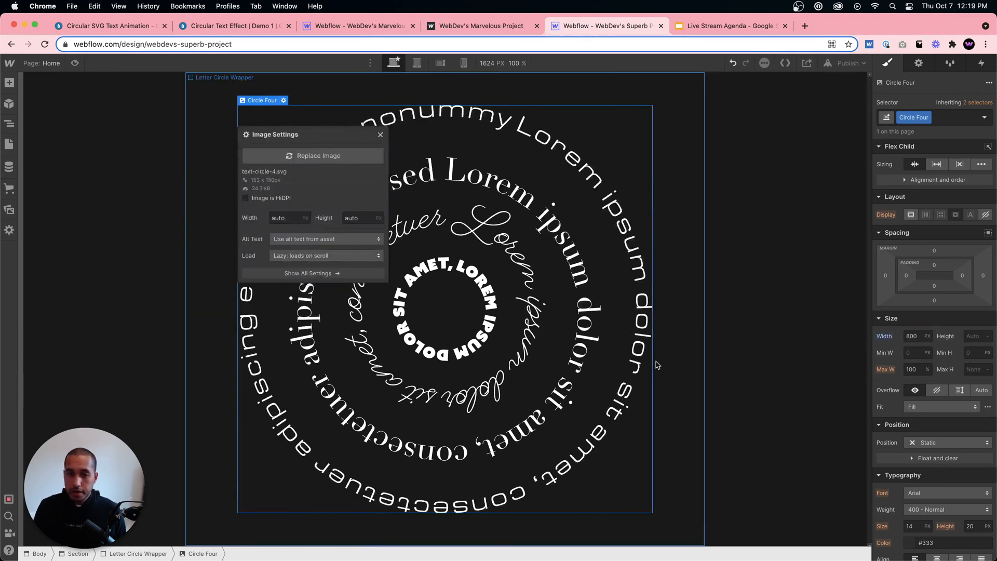
pyautogui.click(712, 390)
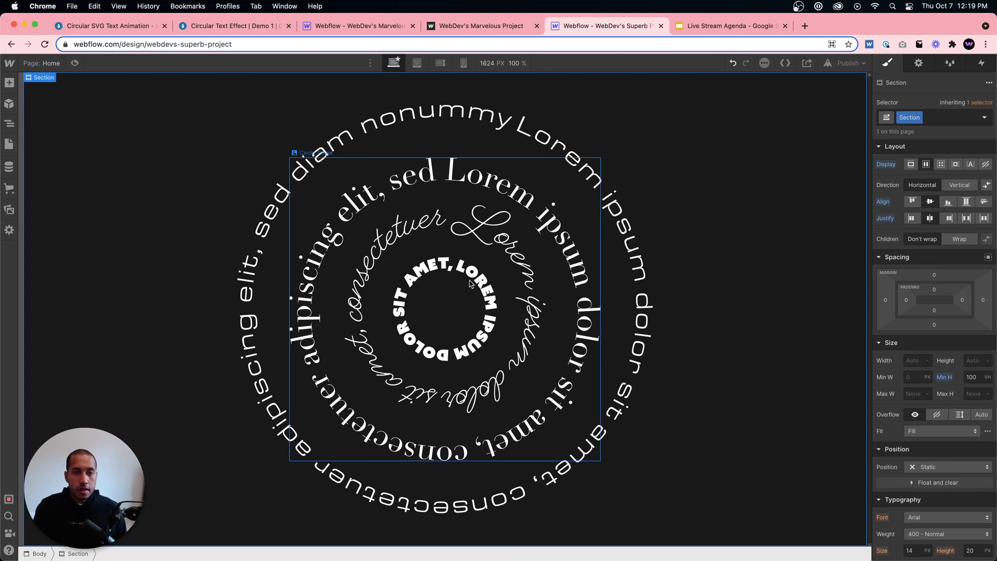
# - Add a div block inside the Letter Circle Wrapper and give it the new class Enter Button
pyautogui.click(216, 130)
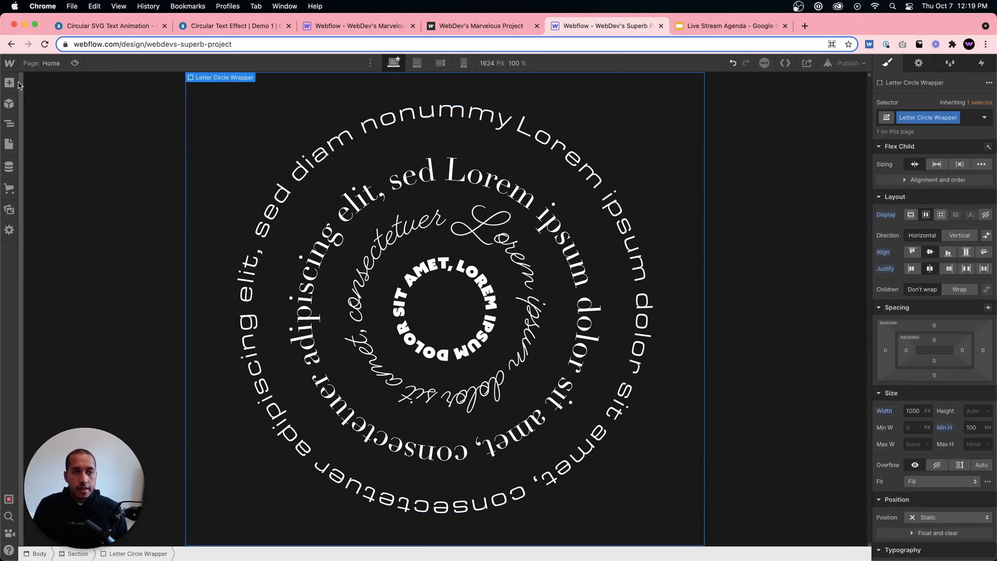
pyautogui.press('cmd+e')
pyautogui.write('div')
pyautogui.press('Return')
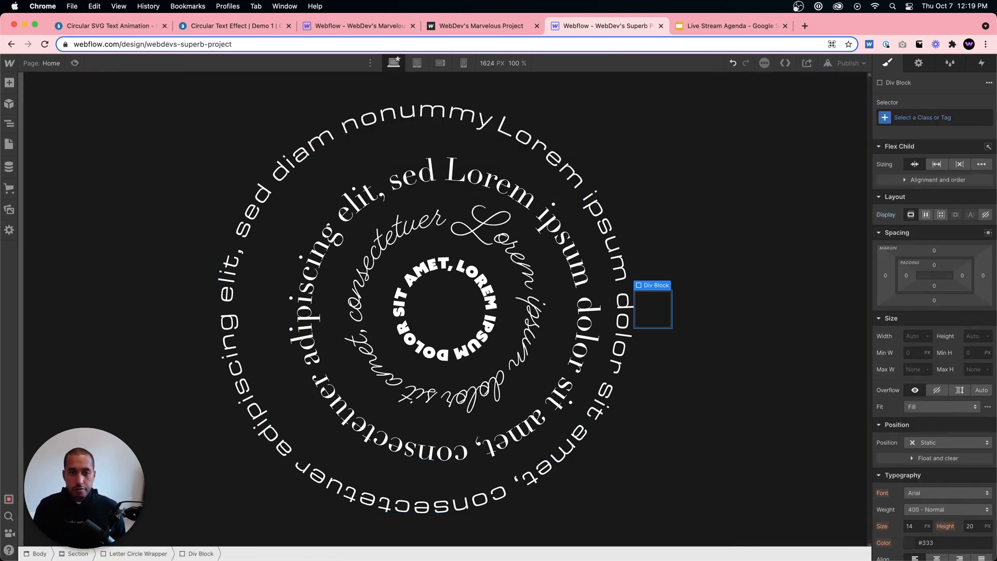
pyautogui.click(966, 118)
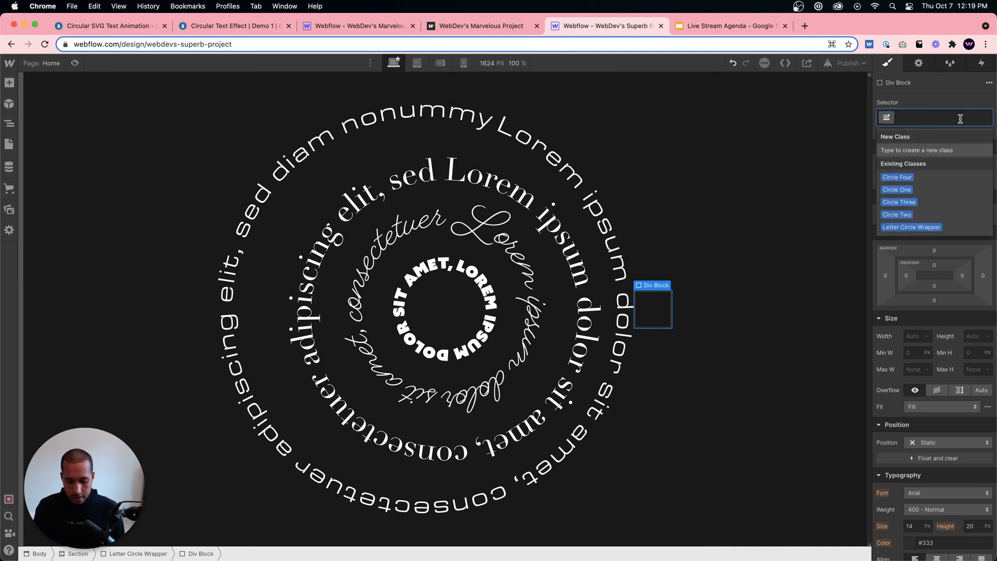
pyautogui.write('Enter Button')
pyautogui.press('Return')
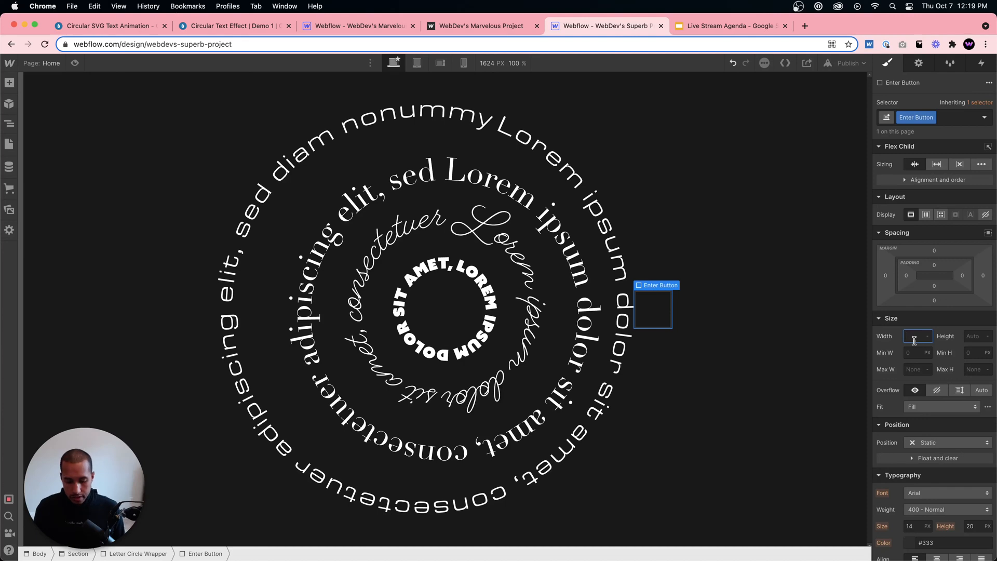
# - Set the Enter Button's width and height to 75 px each
pyautogui.write('75')
pyautogui.press('Tab')
pyautogui.write('75')
# - Give the Enter Button a light blue background colour, #b8f3ff
pyautogui.scroll(-3, 934, 424)
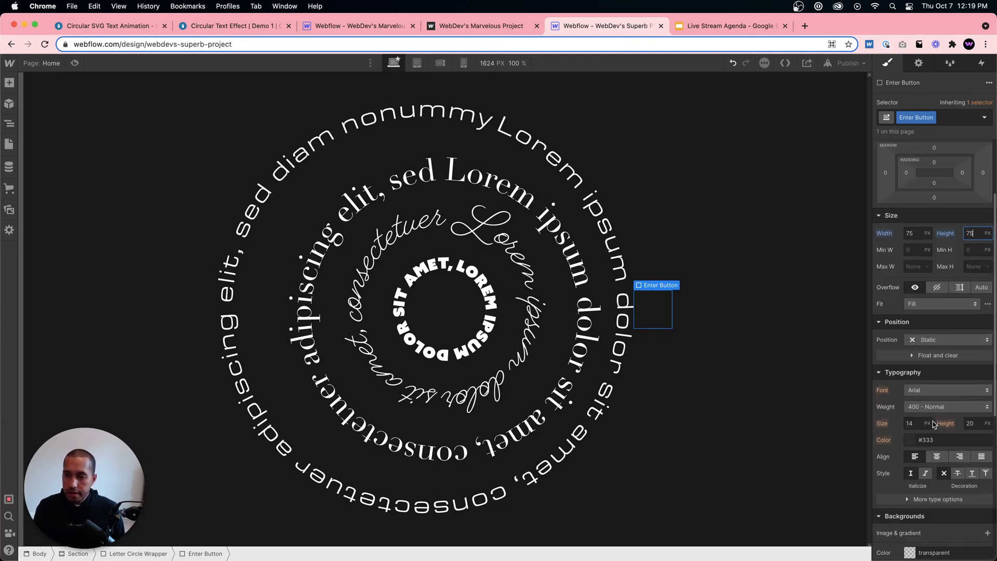
pyautogui.scroll(-3, 934, 424)
pyautogui.click(929, 458)
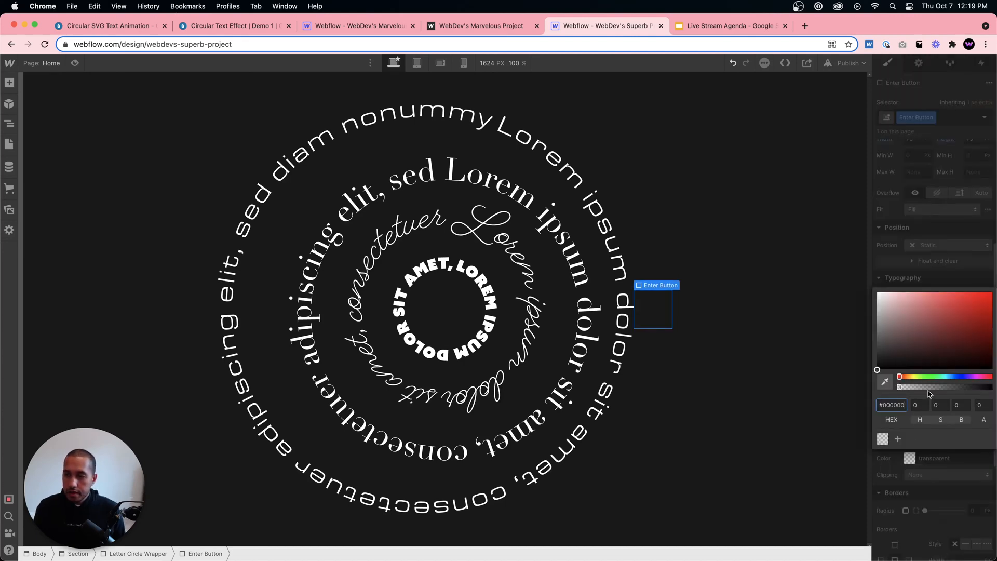
pyautogui.moveTo(933, 378); pyautogui.dragTo(947, 376)
pyautogui.moveTo(939, 332); pyautogui.dragTo(909, 283)
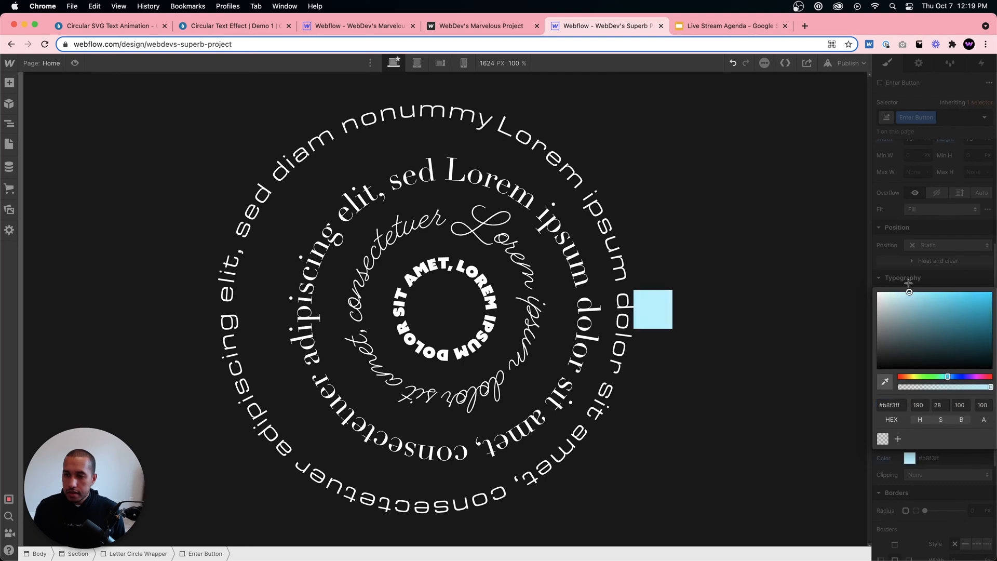
pyautogui.click(949, 269)
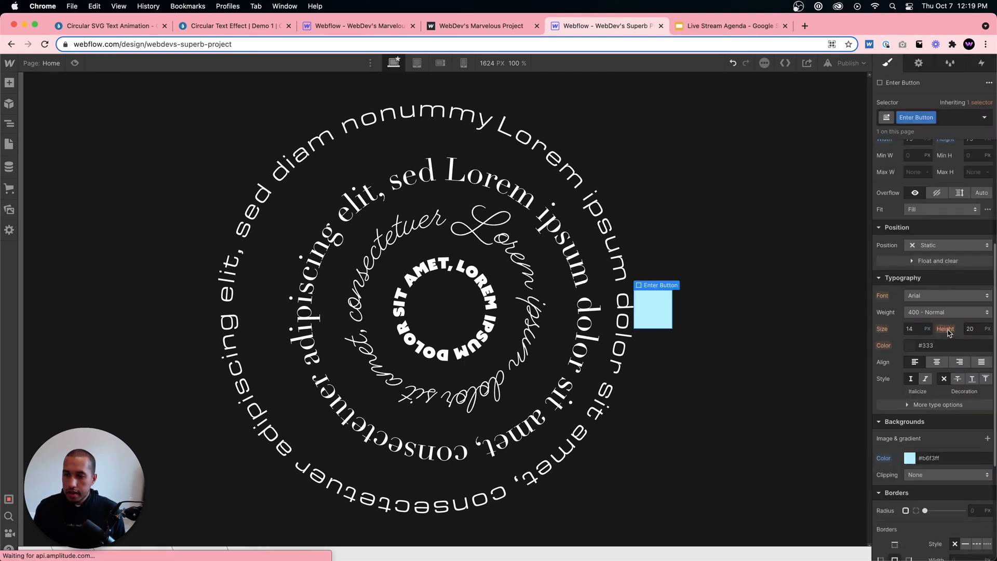
# - Round the Enter Button with a 50% border radius and set its position to Absolute
pyautogui.scroll(-2, 966, 332)
pyautogui.write('50%')
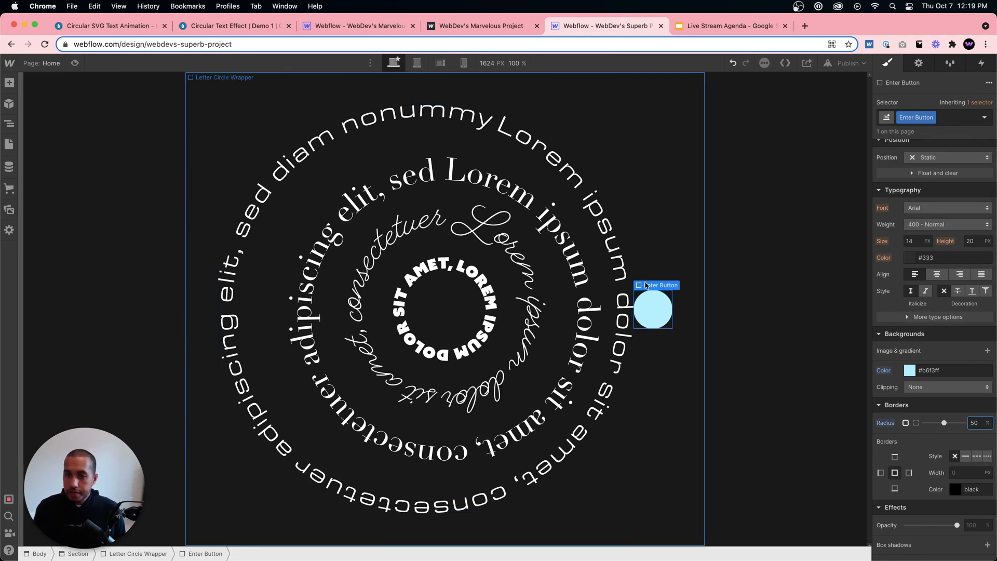
pyautogui.scroll(4, 932, 316)
pyautogui.click(938, 341)
pyautogui.click(940, 365)
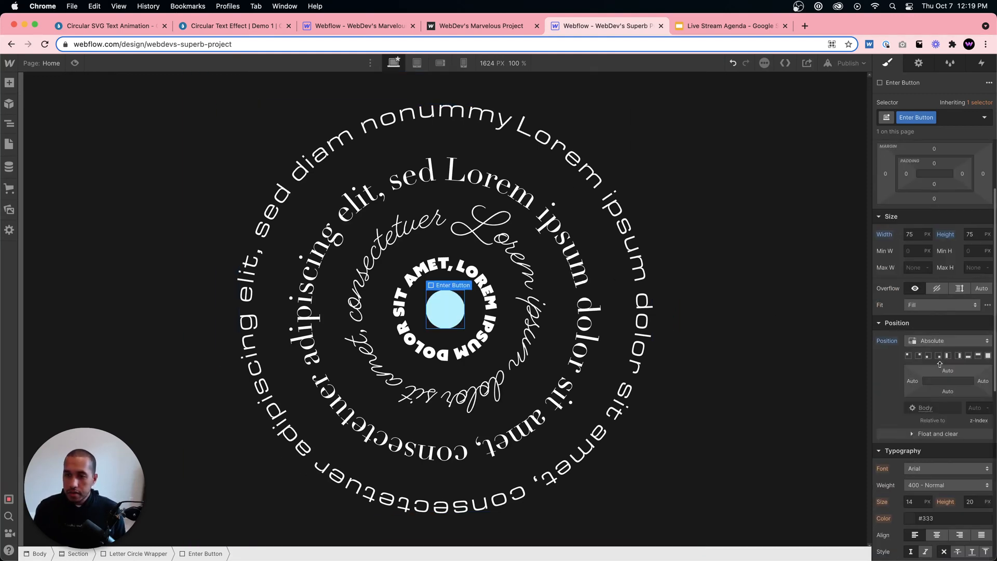
# - Add a Text Block element inside the Enter Button
pyautogui.click(561, 478)
pyautogui.click(445, 311)
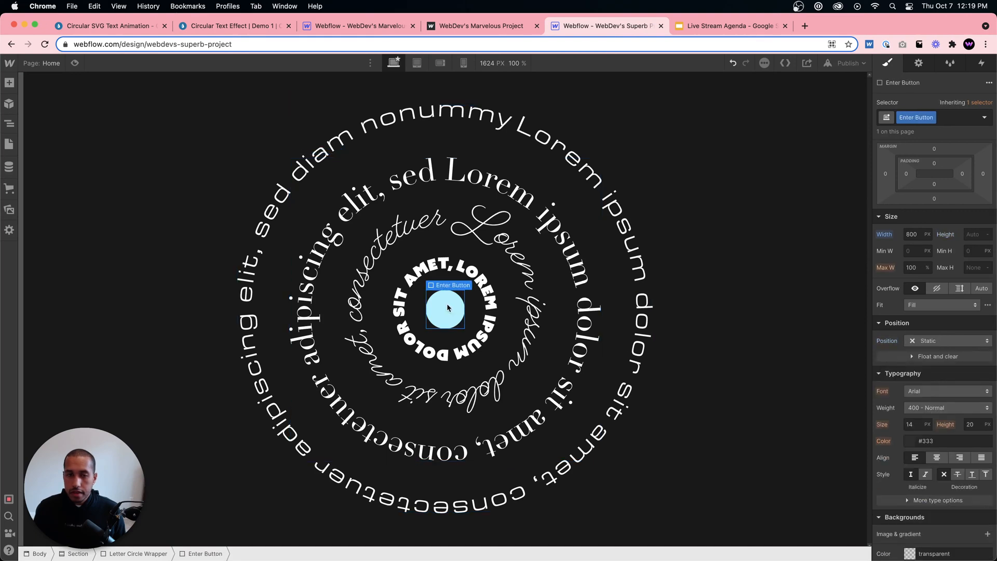
pyautogui.press('super+e')
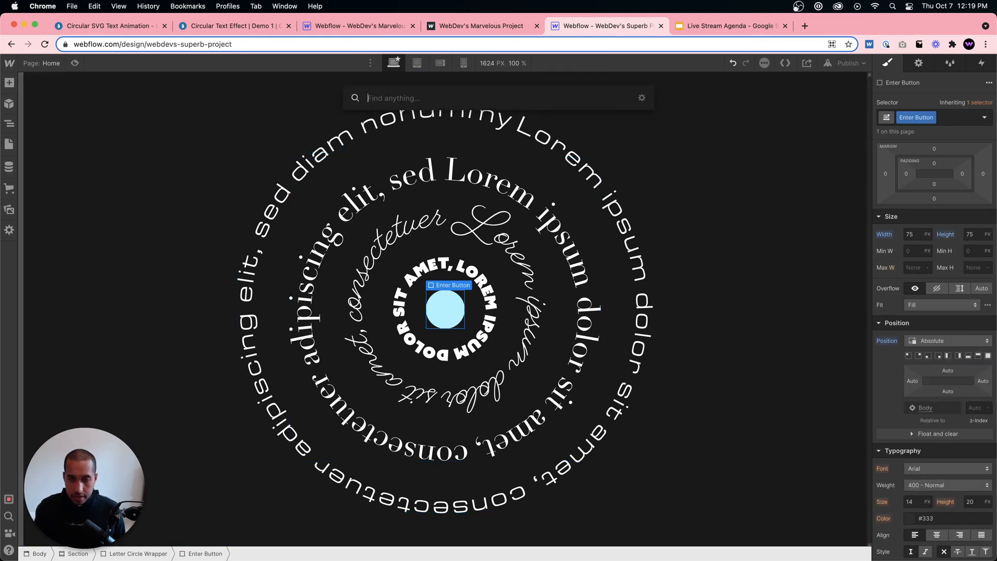
pyautogui.write('text')
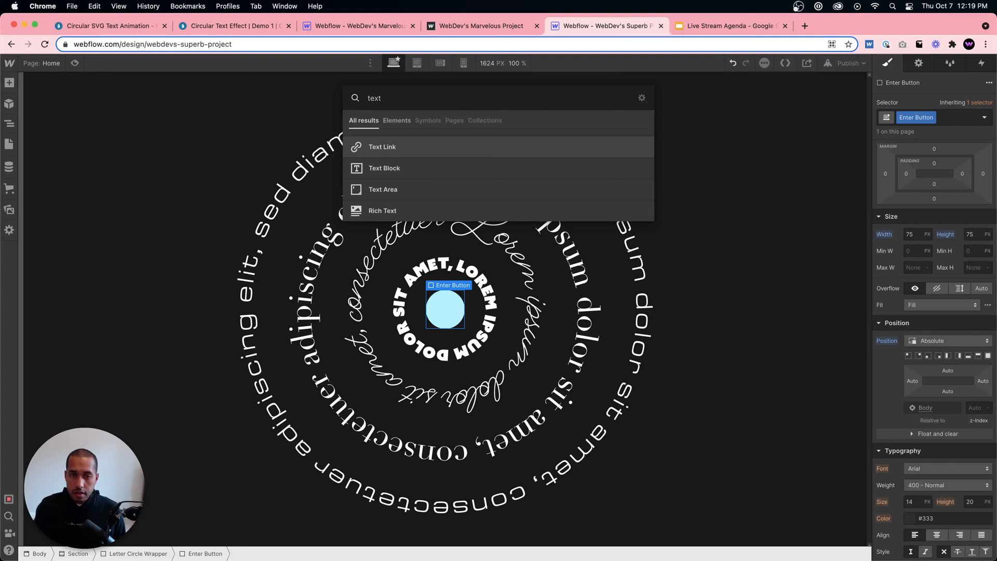
pyautogui.press('Down')
pyautogui.press('Return')
# - Give the new text block the class "Enter Text" and replace its placeholder text with "Enter"
pyautogui.click(936, 119)
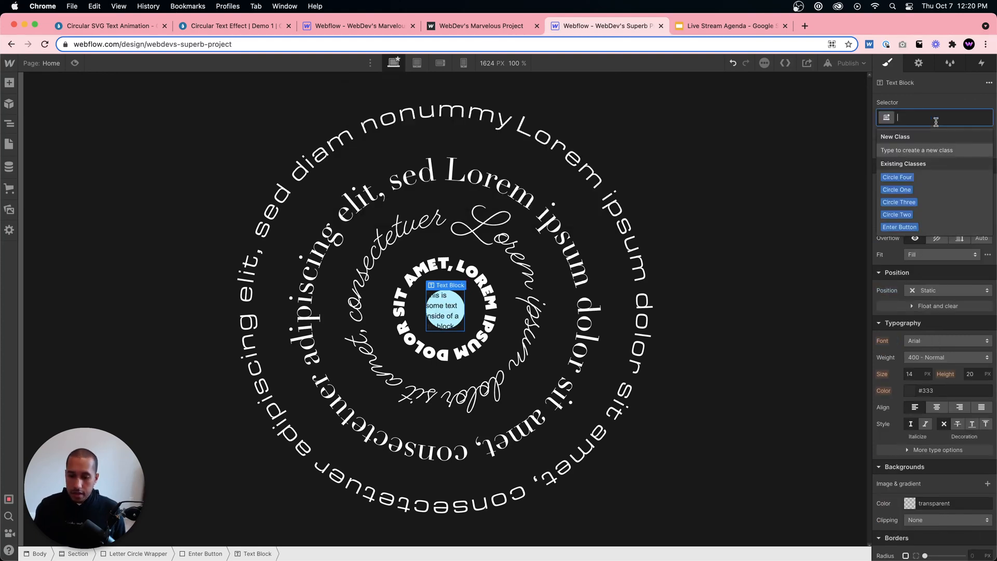
pyautogui.write('Enter Text')
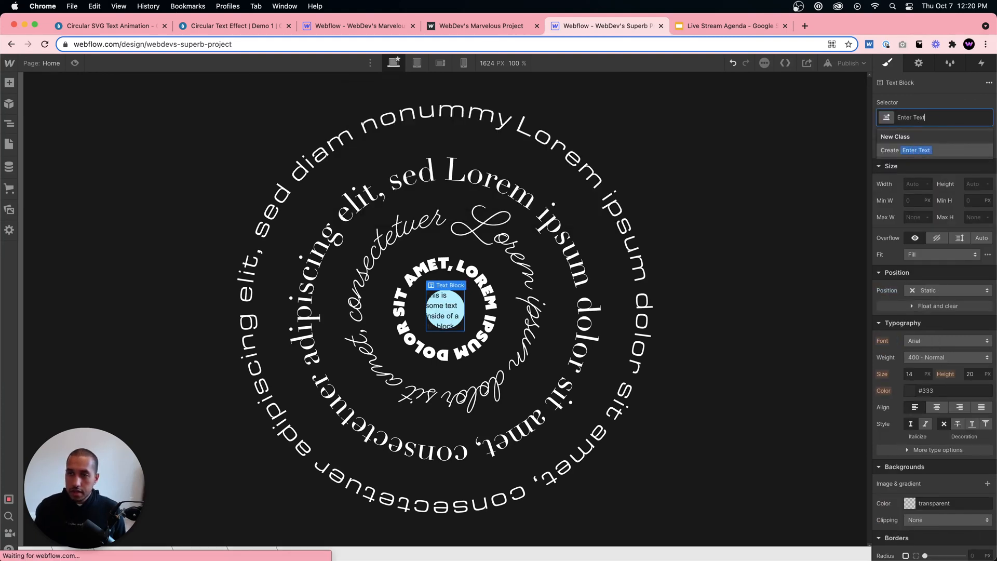
pyautogui.press('Return')
pyautogui.doubleClick(447, 316)
pyautogui.write('Enter')
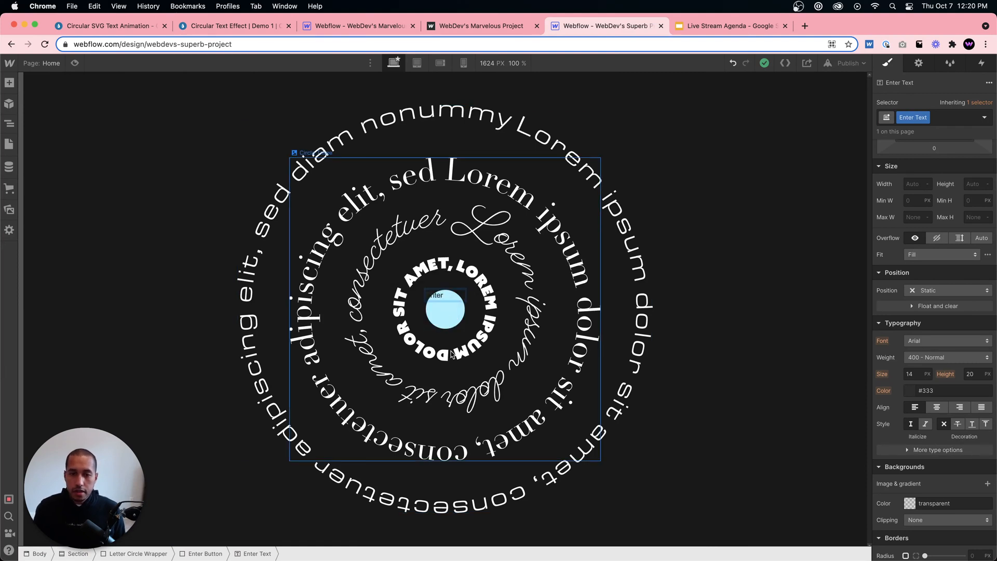
# - Make the Enter Button a horizontal flex container with its content centered on both axes
pyautogui.click(452, 316)
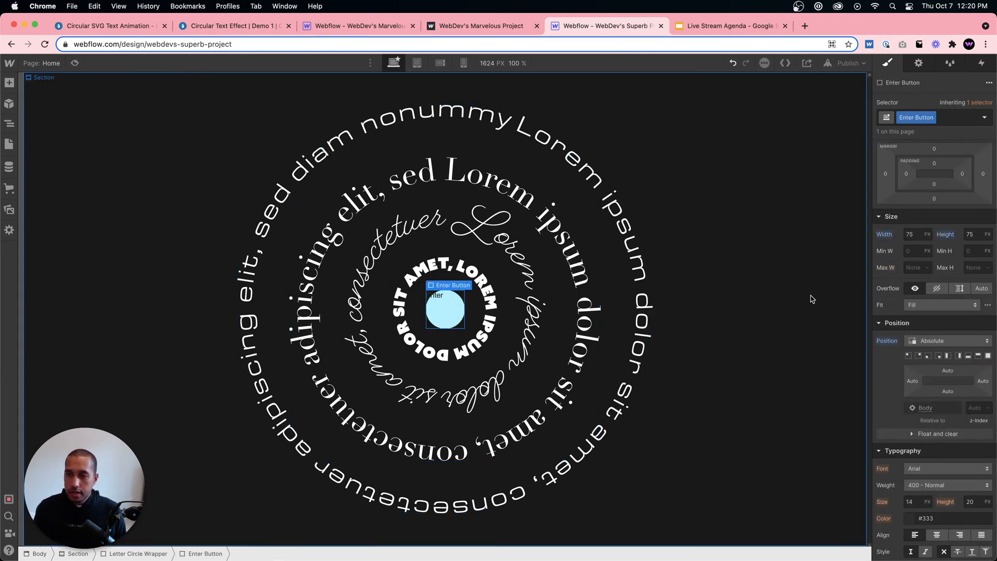
pyautogui.click(926, 215)
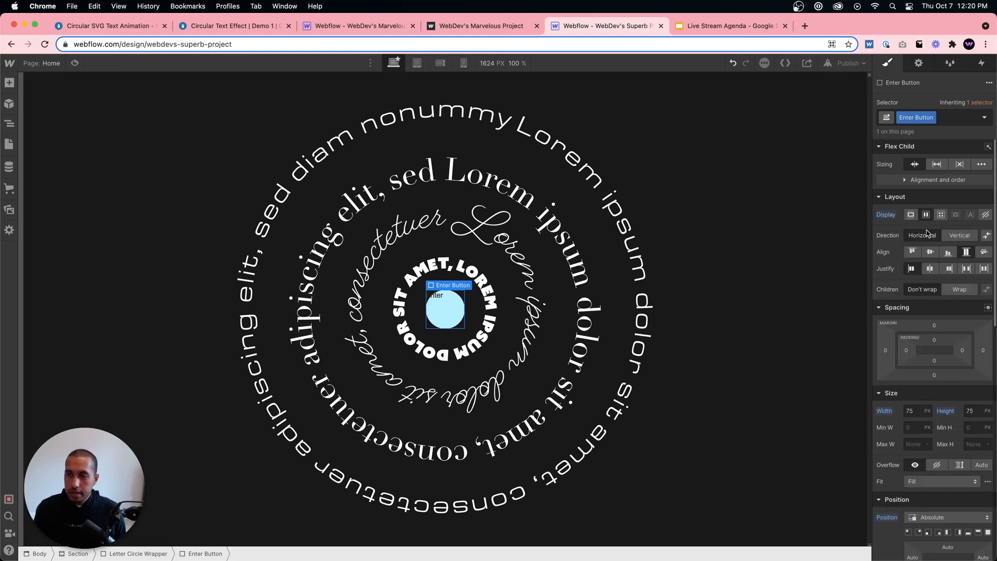
pyautogui.click(930, 252)
pyautogui.click(930, 269)
# - Set the Enter Text block's font to Montserrat and its size to 20 px
pyautogui.click(445, 309)
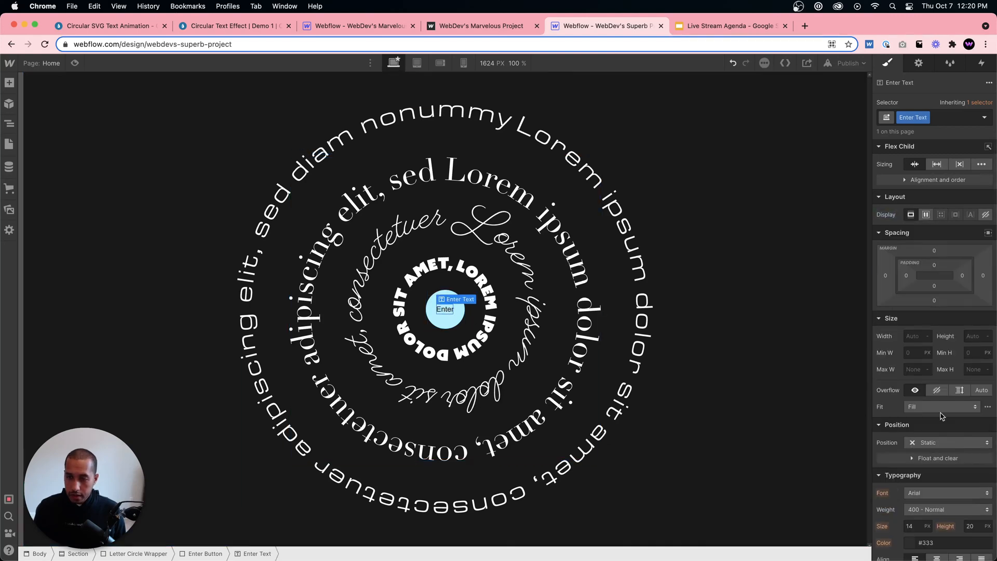
pyautogui.scroll(-5, 934, 363)
pyautogui.click(945, 234)
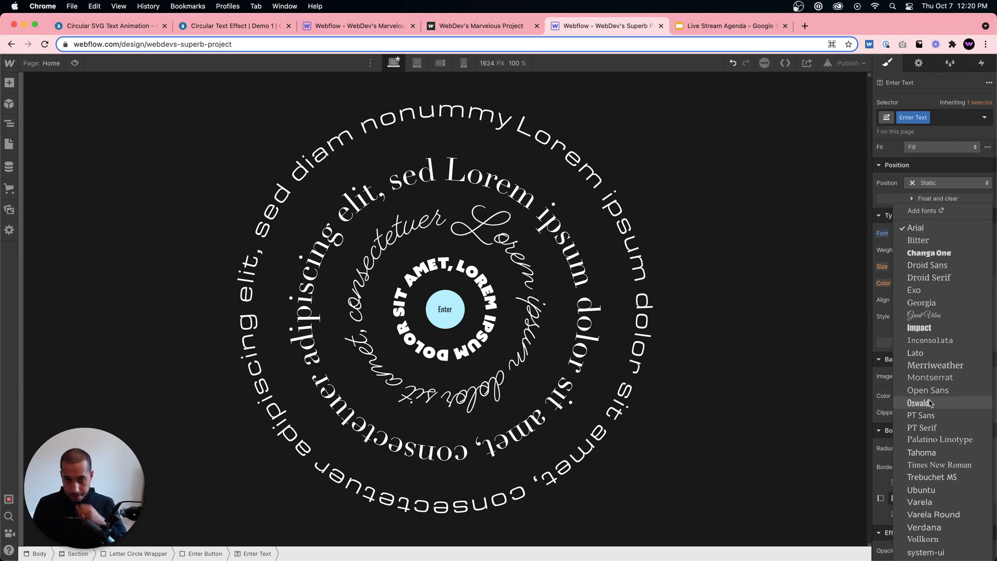
pyautogui.click(920, 328)
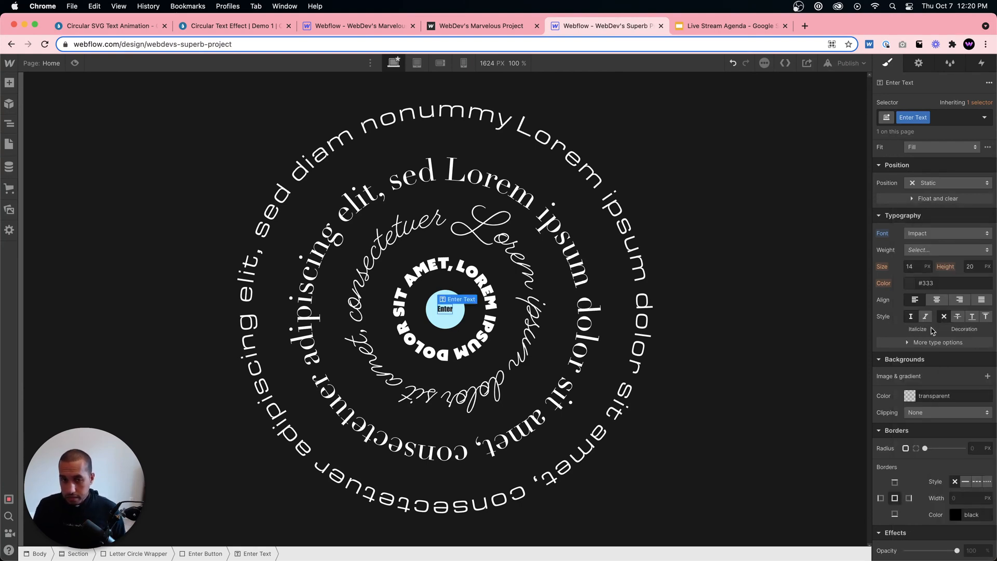
pyautogui.click(934, 234)
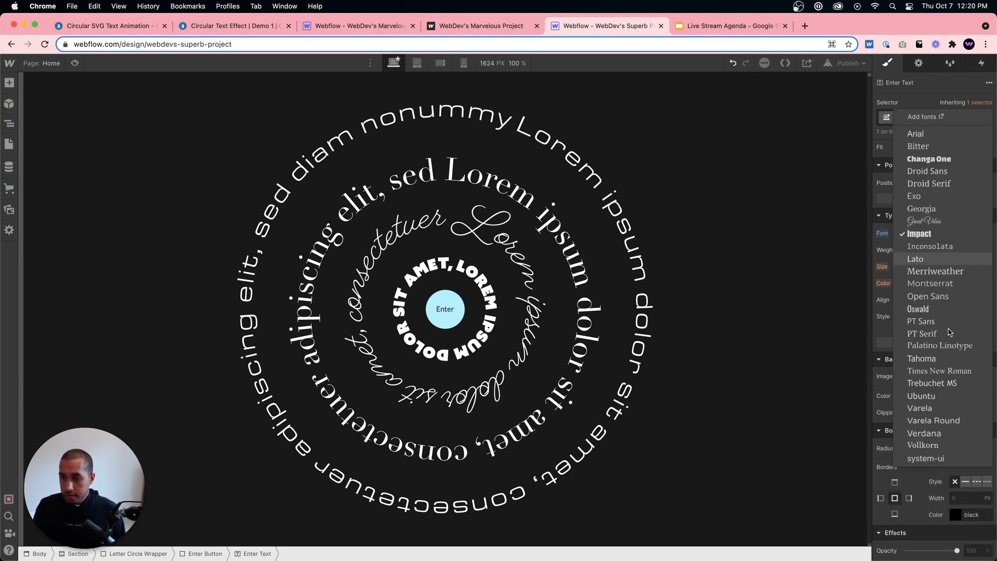
pyautogui.click(930, 283)
pyautogui.click(915, 265)
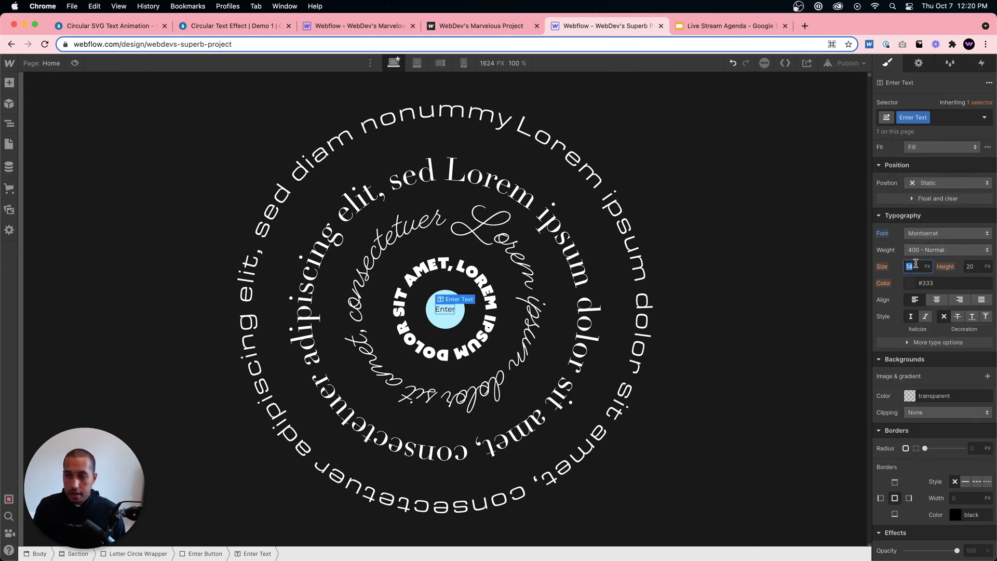
pyautogui.write('20')
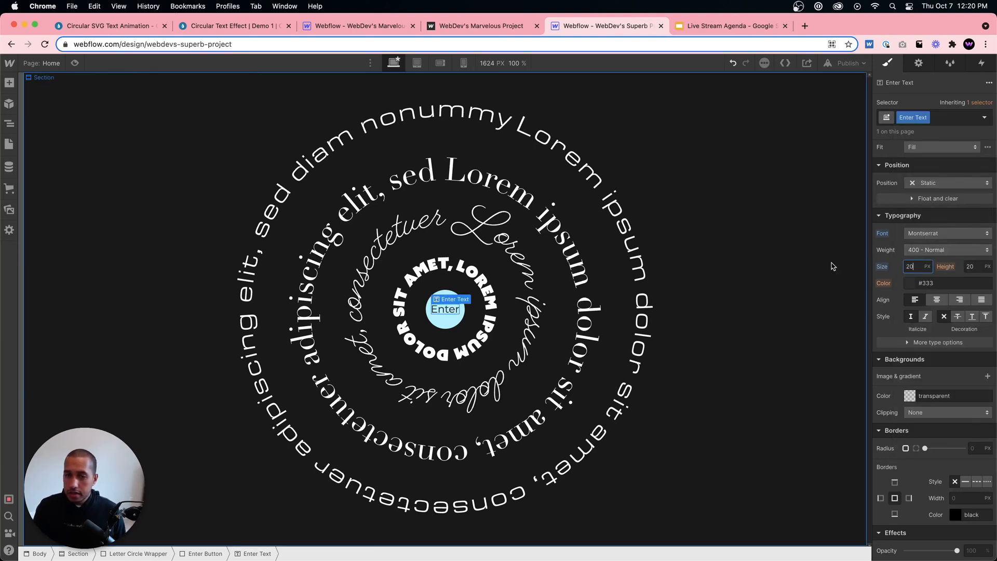
# - Resize the Enter Button to 100 px wide and 100 px high
pyautogui.click(440, 319)
pyautogui.scroll(5, 953, 267)
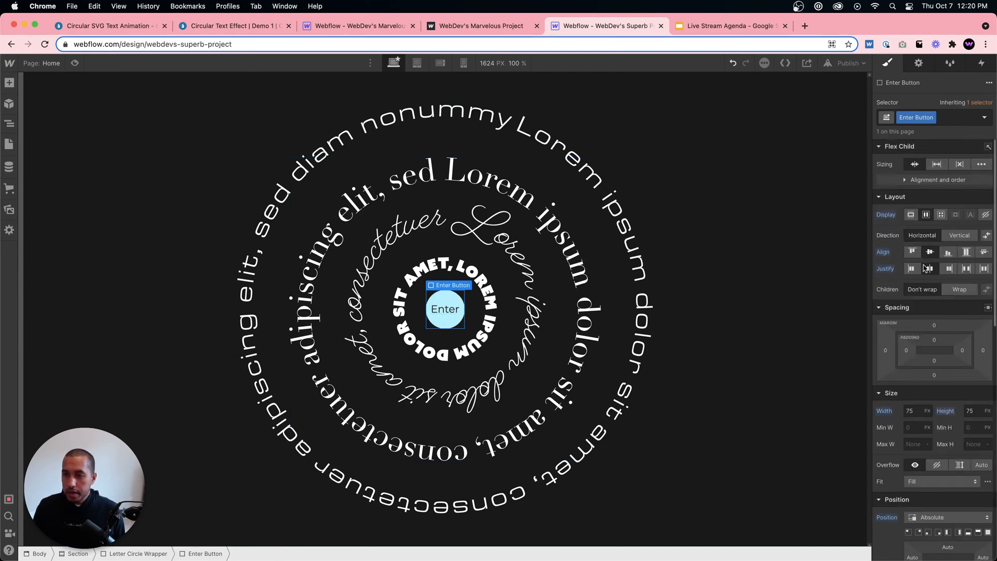
pyautogui.write('100')
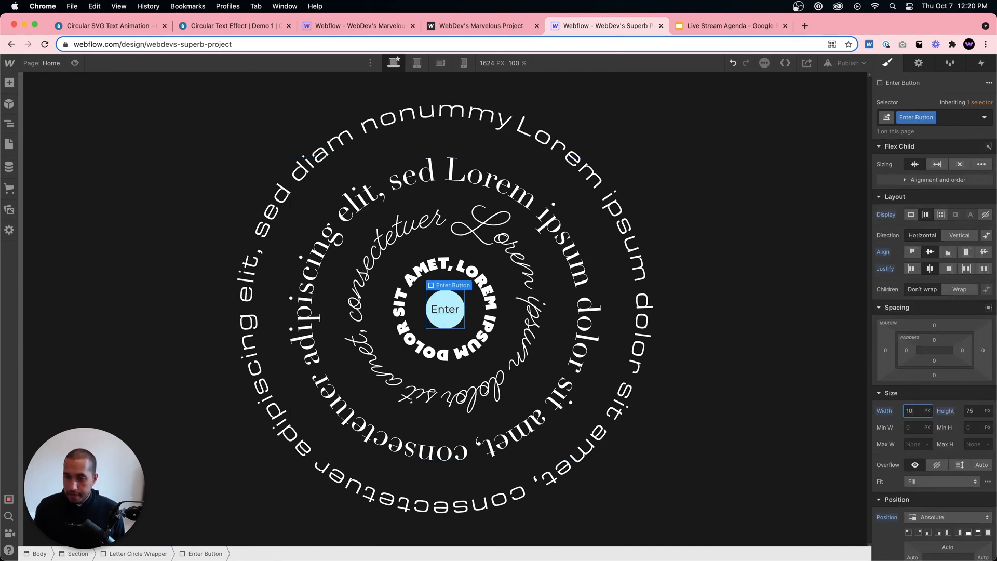
pyautogui.press('Tab')
pyautogui.write('100')
pyautogui.scroll(-1, 952, 402)
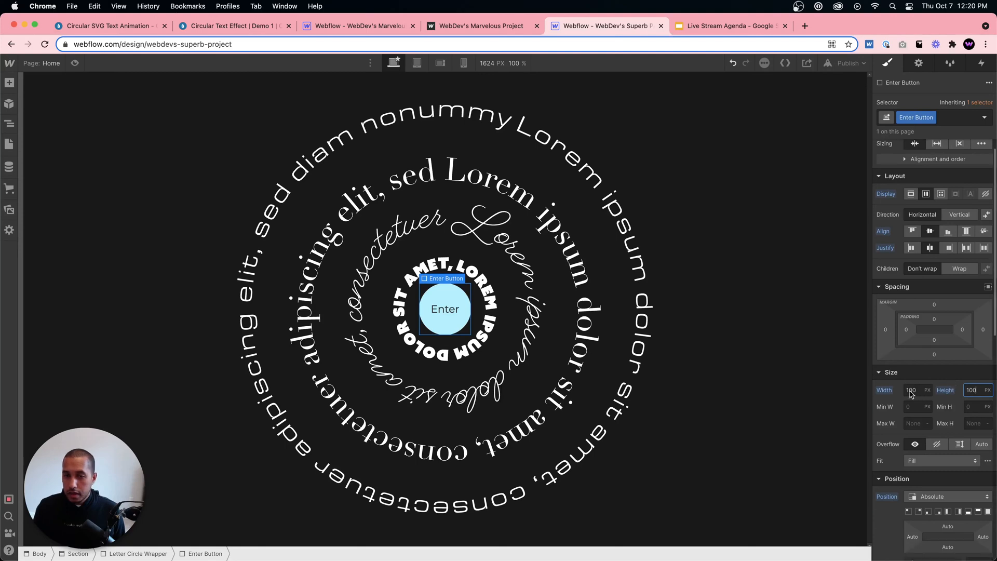
# - Style the Enter Text block in all caps at 18 px with 2 px letter spacing
pyautogui.click(445, 310)
pyautogui.scroll(-2, 984, 442)
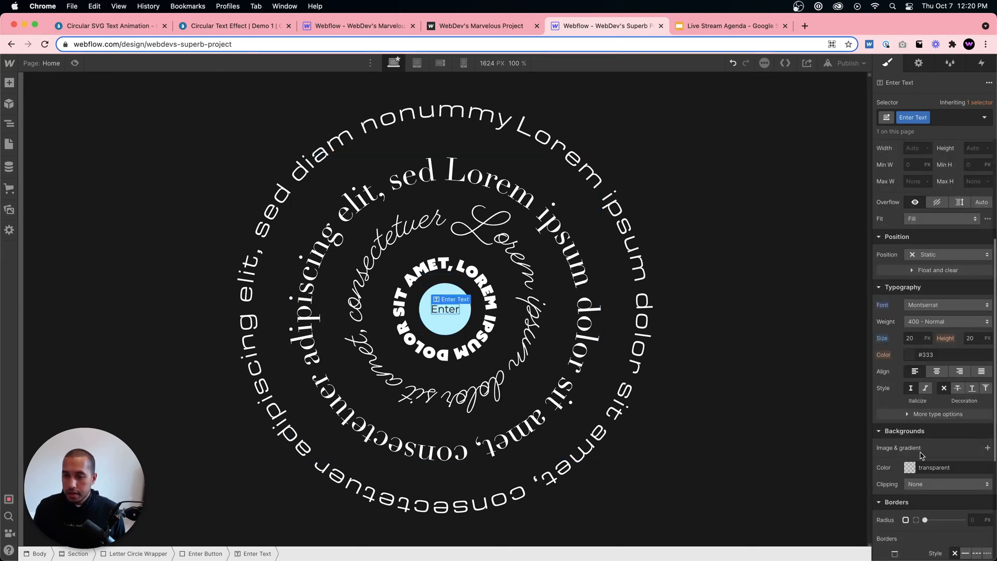
pyautogui.click(933, 415)
pyautogui.click(904, 457)
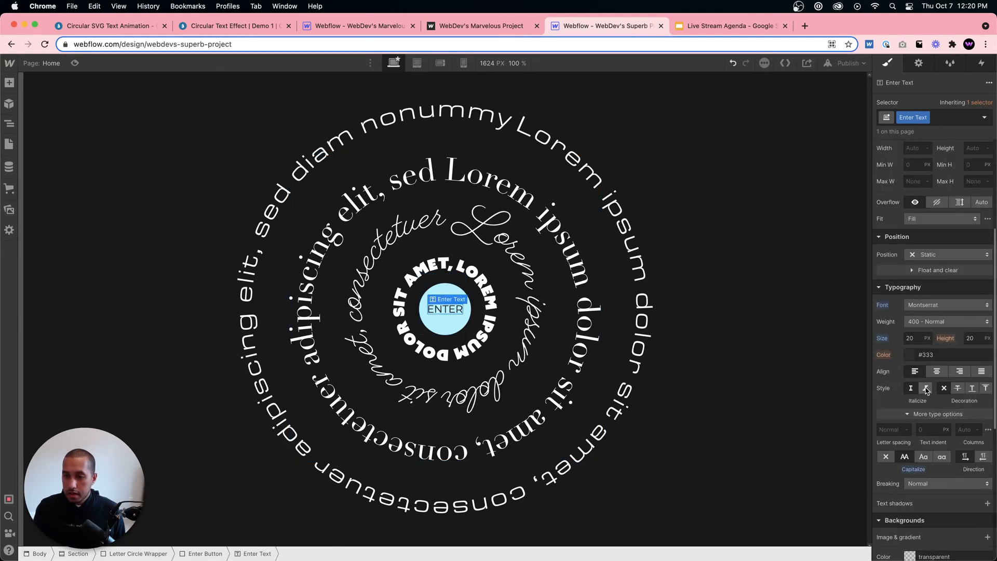
pyautogui.write('19')
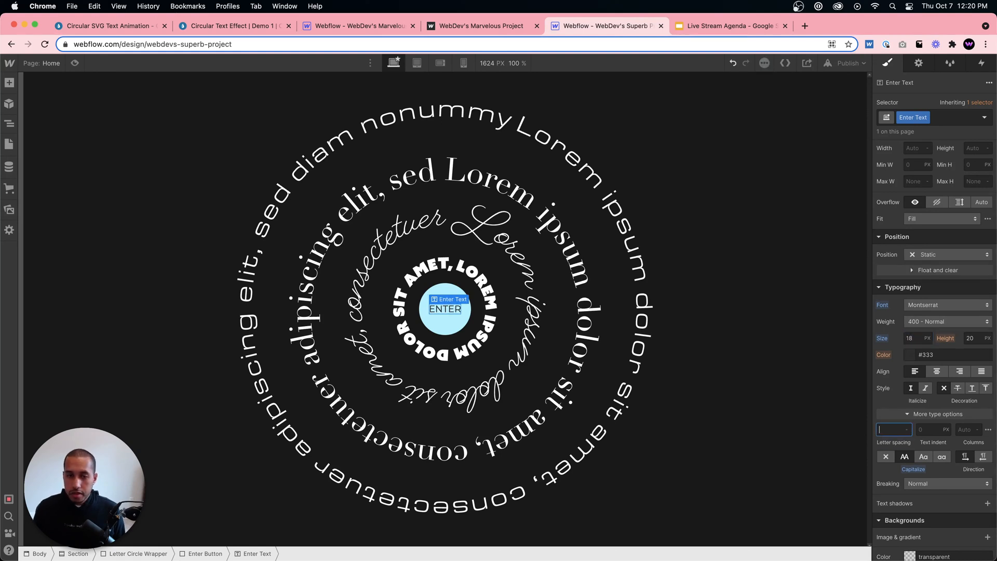
pyautogui.click(627, 542)
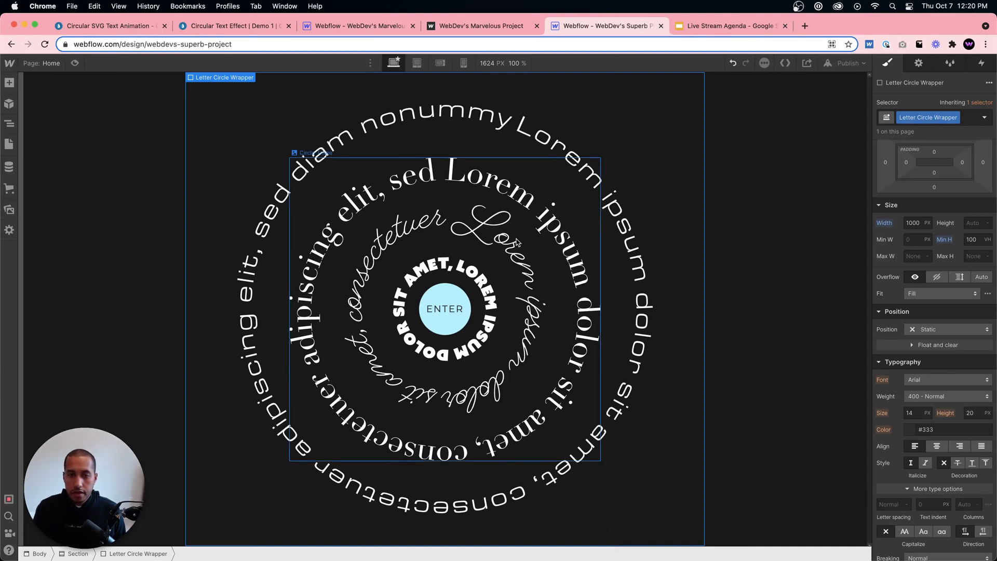
# - Set the Enter Text block's font weight to 600 - Semi Bold
pyautogui.click(621, 424)
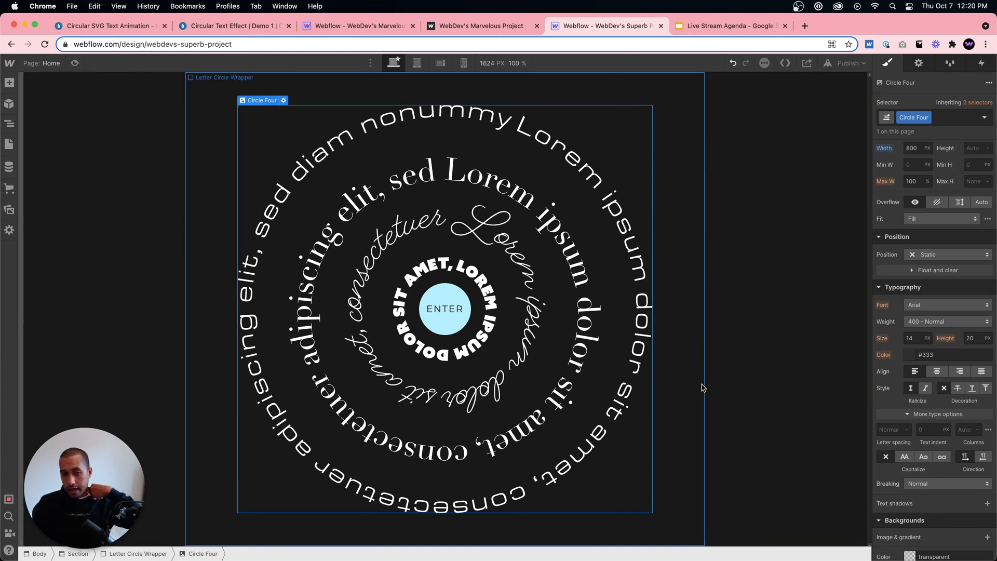
pyautogui.click(445, 310)
pyautogui.click(942, 322)
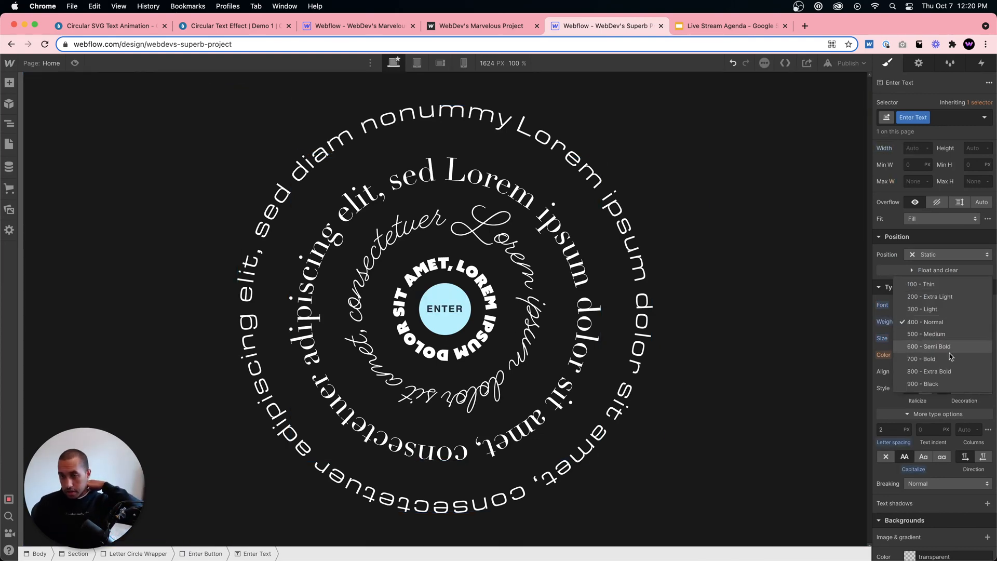
pyautogui.click(941, 346)
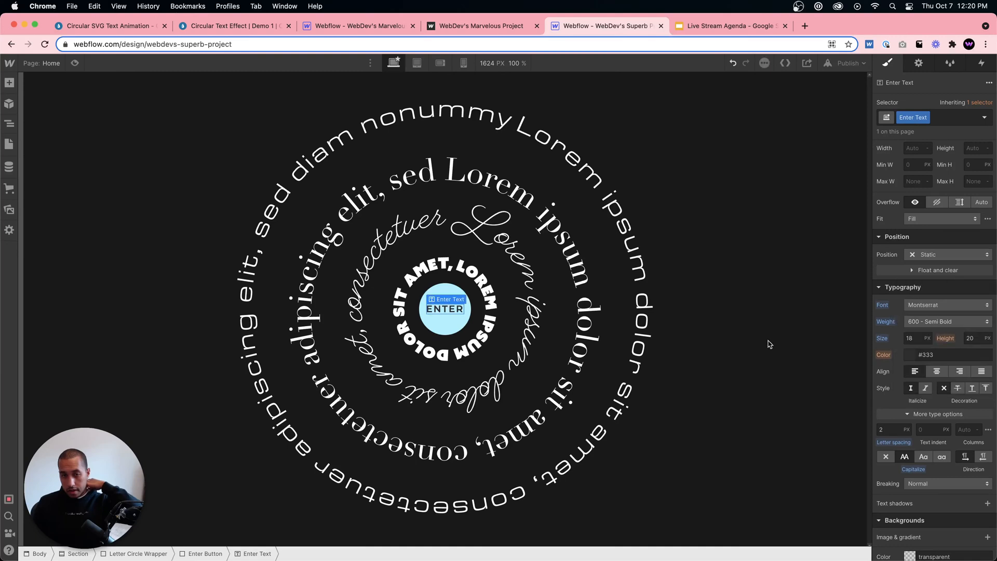
pyautogui.click(571, 335)
pyautogui.click(445, 310)
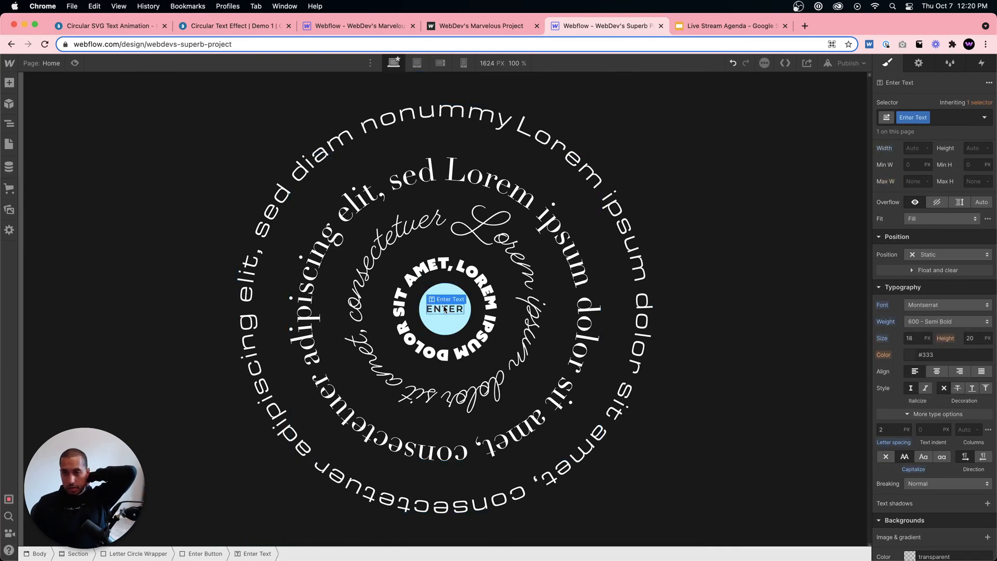
# - Add a mouse hover trigger to the Enter Button that starts an animation on hover
pyautogui.click(456, 328)
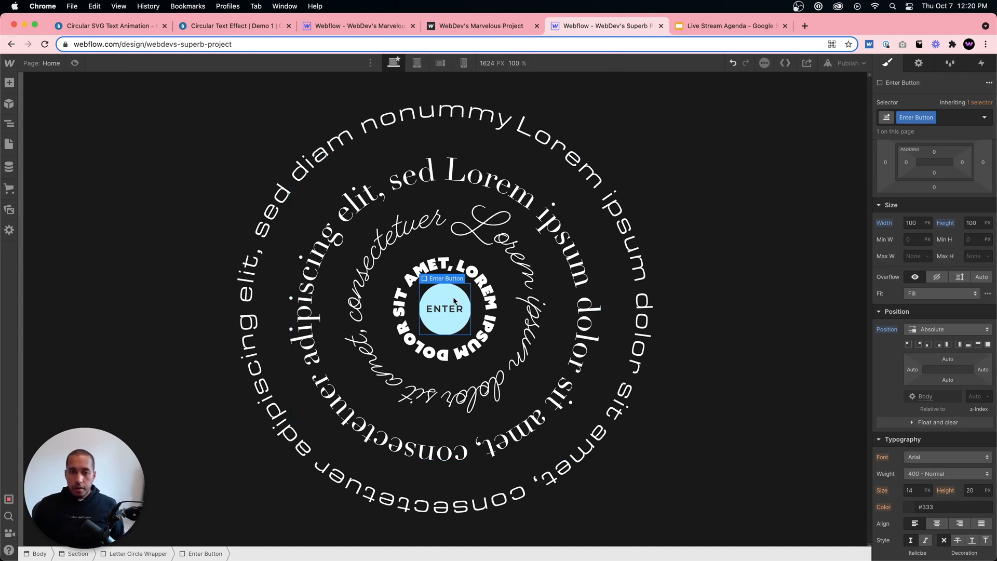
pyautogui.click(978, 66)
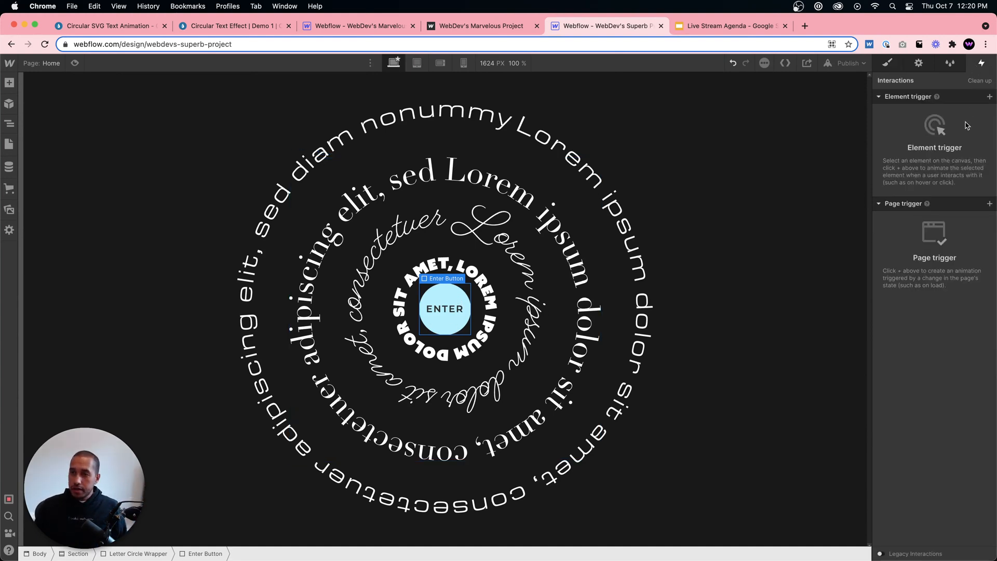
pyautogui.click(990, 98)
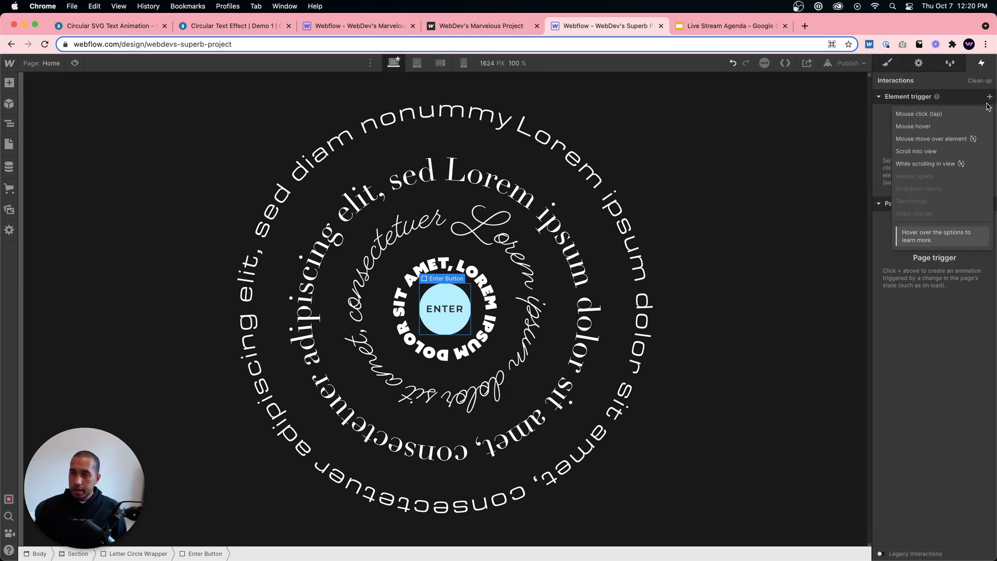
pyautogui.click(937, 127)
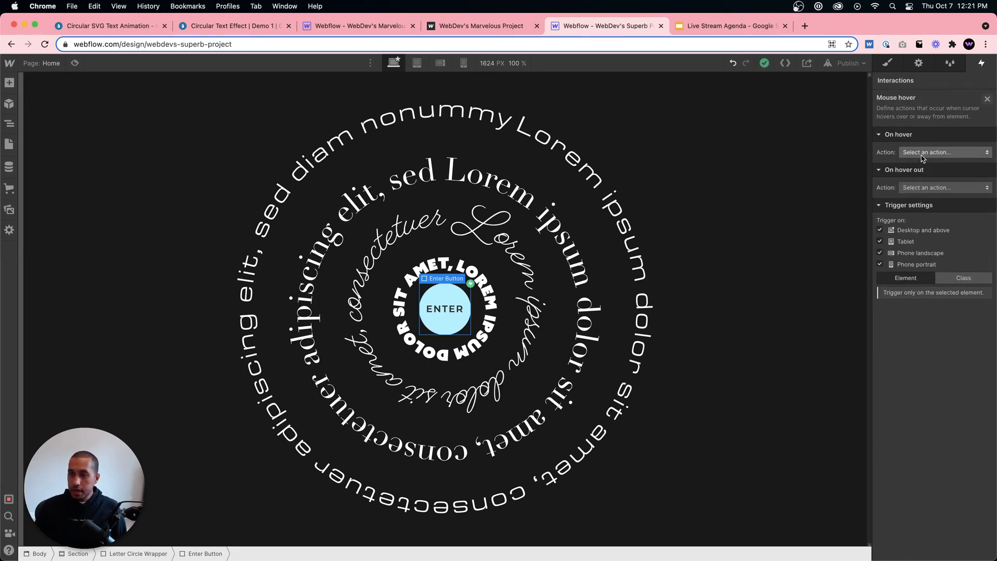
pyautogui.click(923, 155)
pyautogui.click(929, 176)
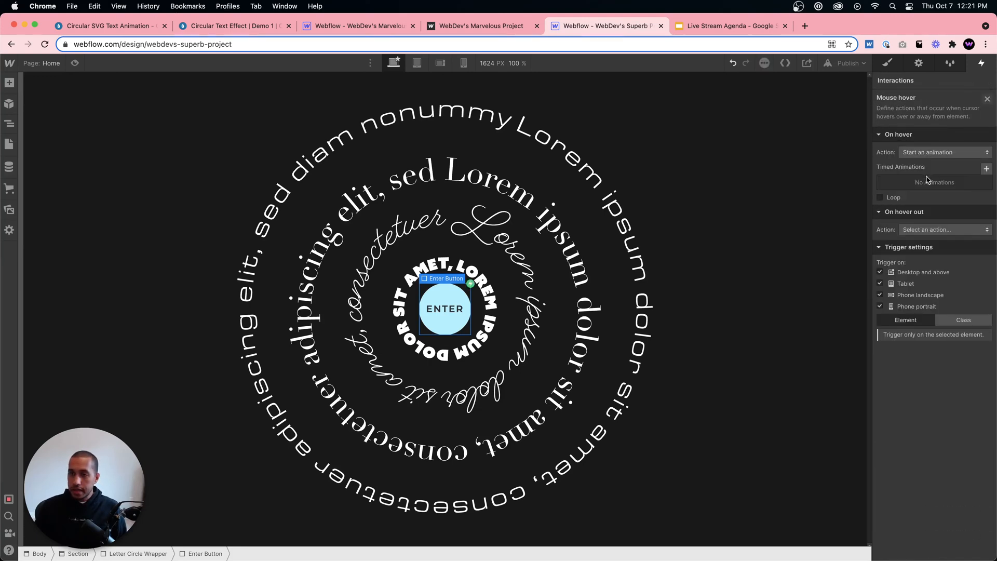
# - Create a timed animation named "Text circle hover in" for the hover action
pyautogui.click(985, 169)
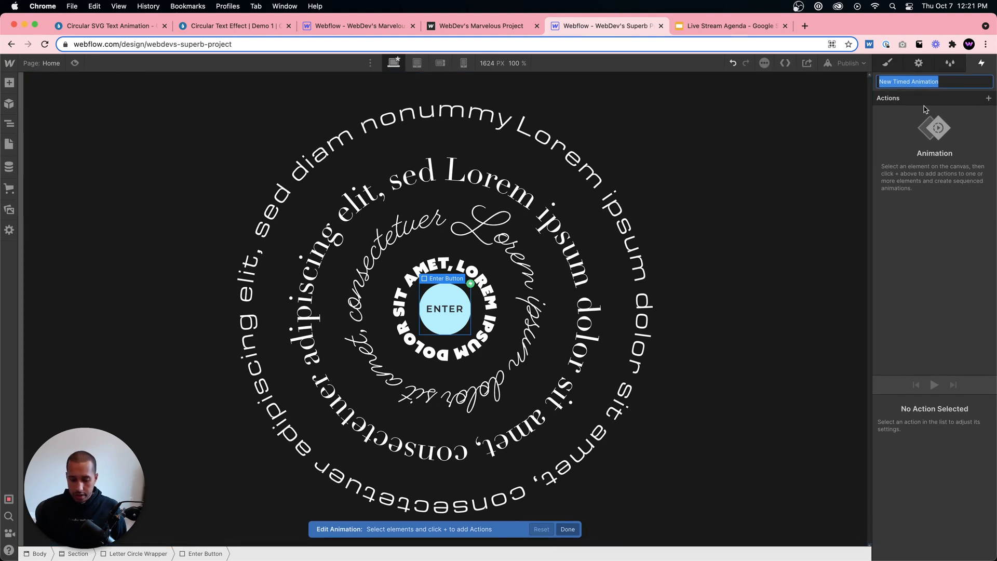
pyautogui.write('Text circle hover in')
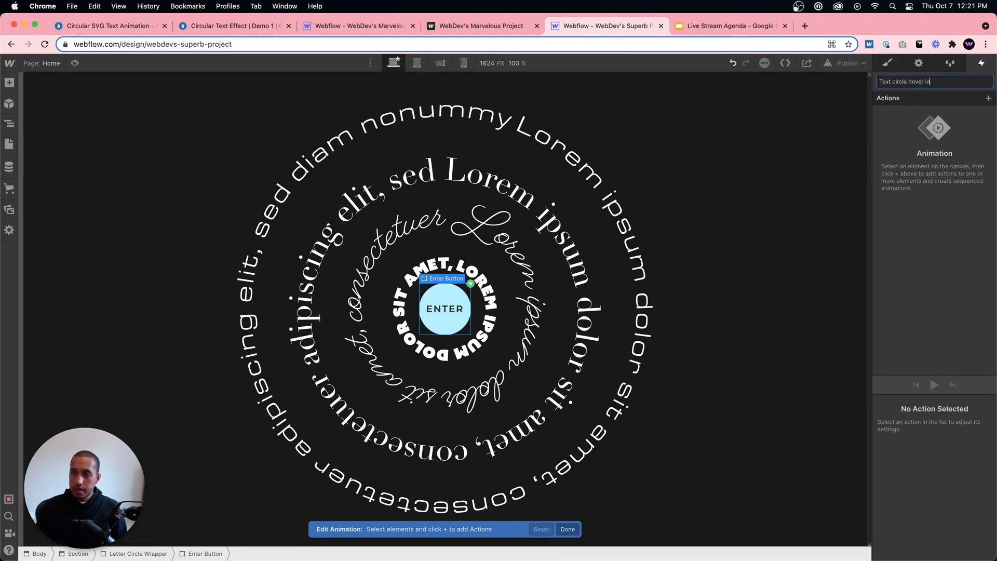
pyautogui.press('Return')
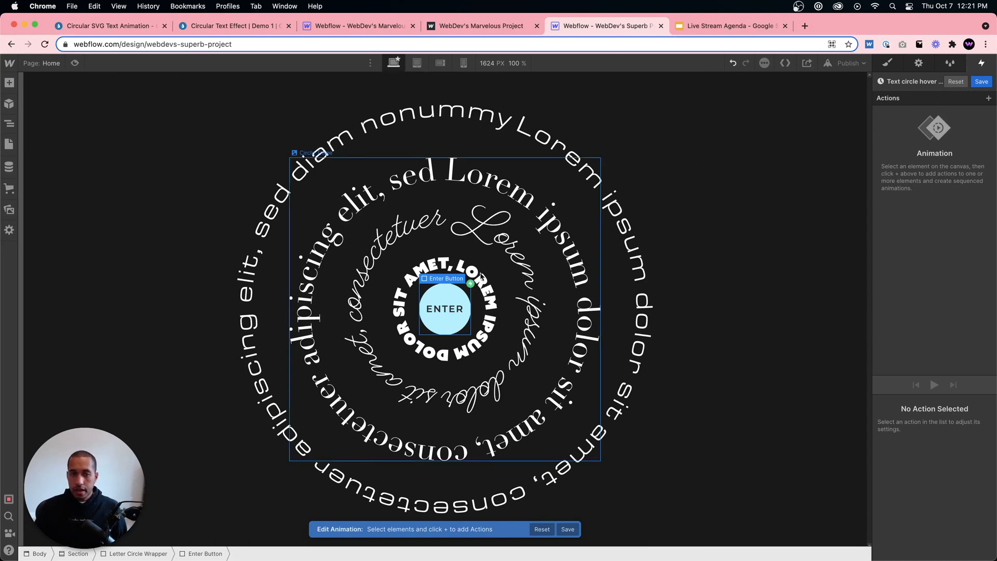
# - Add a Rotate action for Circle One with 360 degrees of Z-axis rotation and Ease easing
pyautogui.click(9, 124)
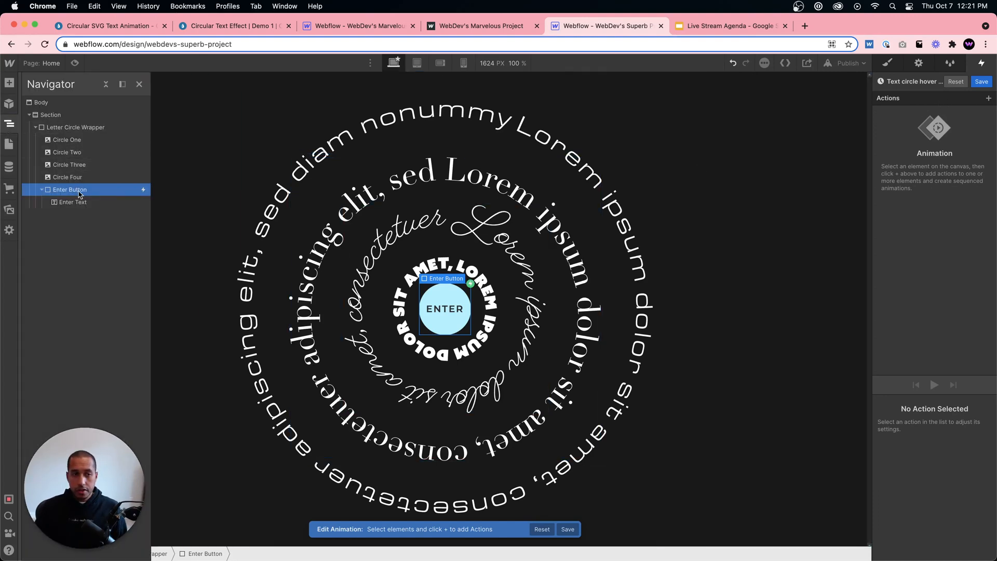
pyautogui.click(71, 143)
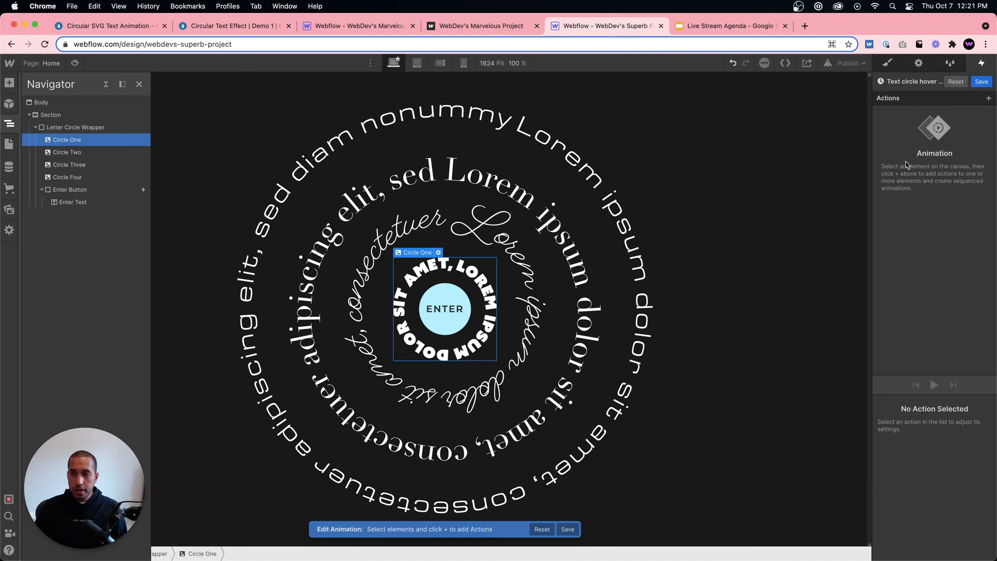
pyautogui.click(987, 98)
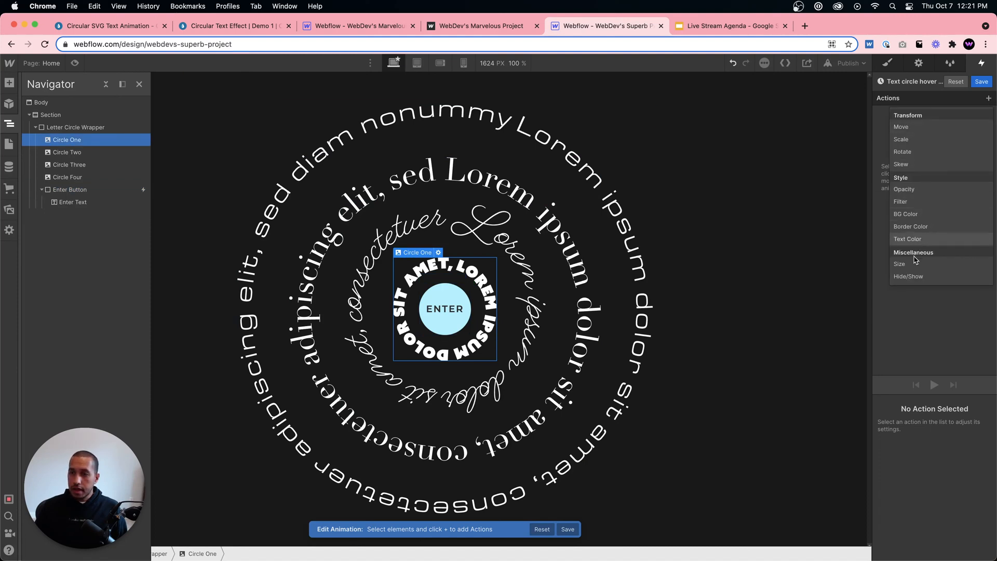
pyautogui.click(919, 152)
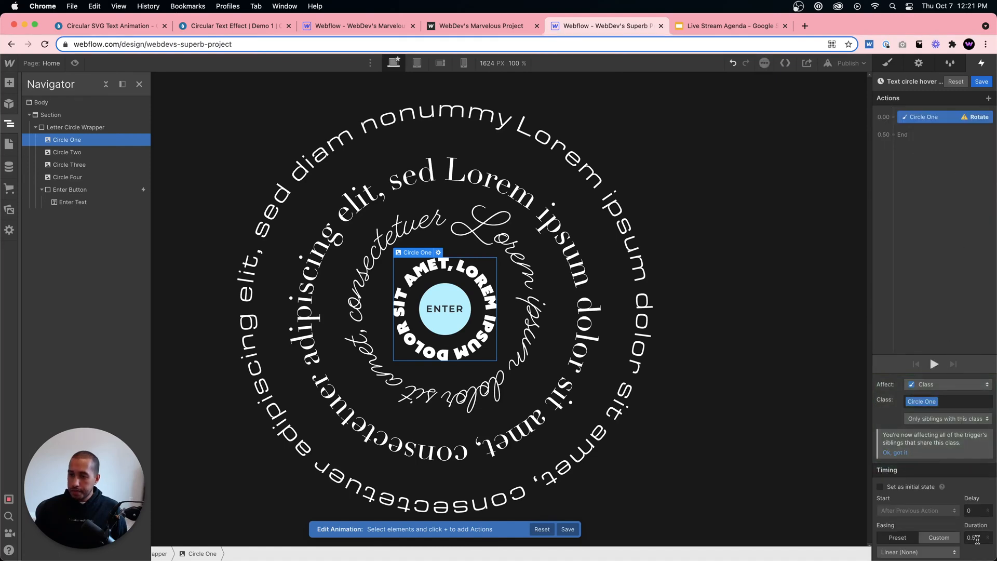
pyautogui.scroll(-3, 976, 533)
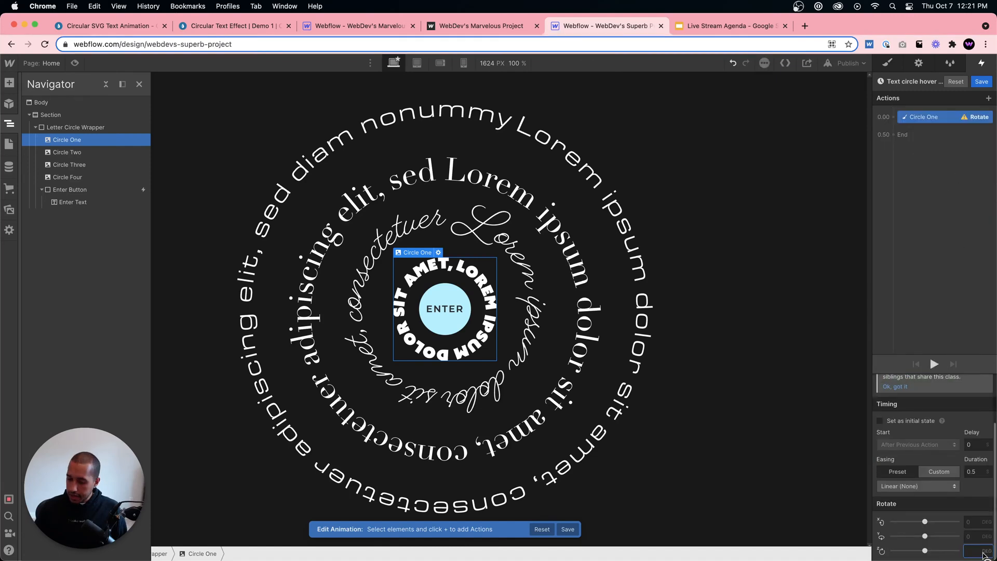
pyautogui.write('360')
pyautogui.click(922, 486)
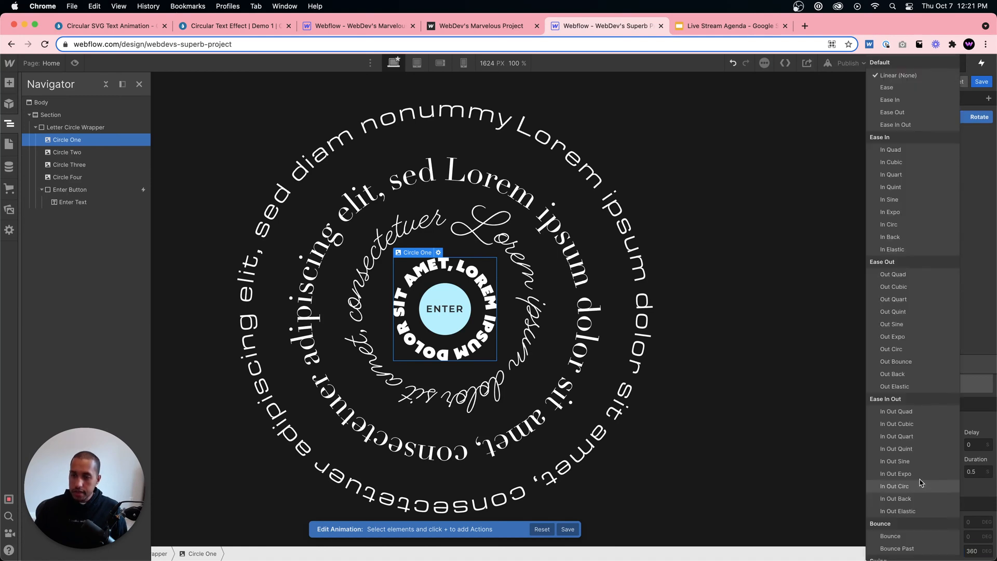
pyautogui.click(898, 89)
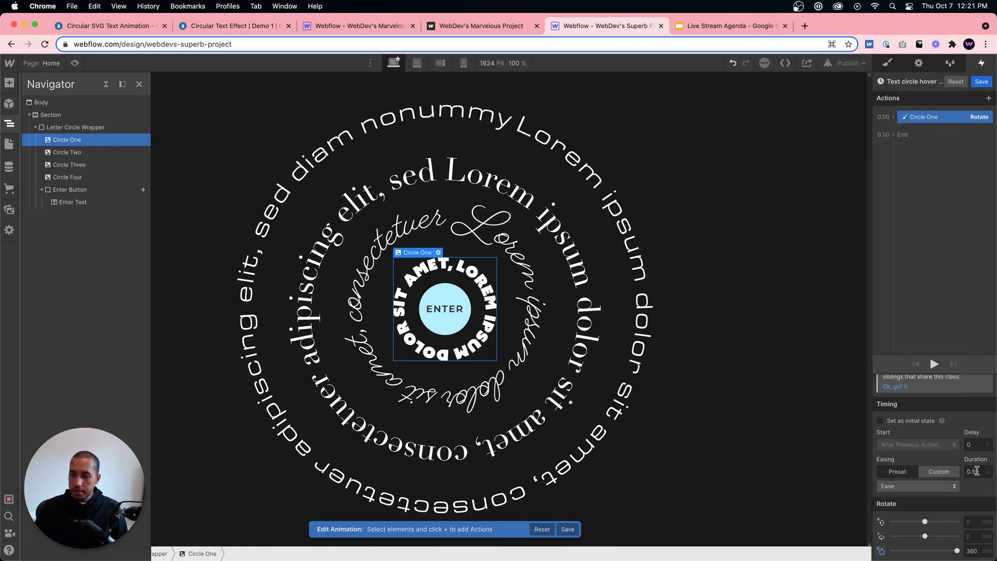
# - Duplicate the Circle One rotate action three times for the other rings
pyautogui.rightClick(930, 117)
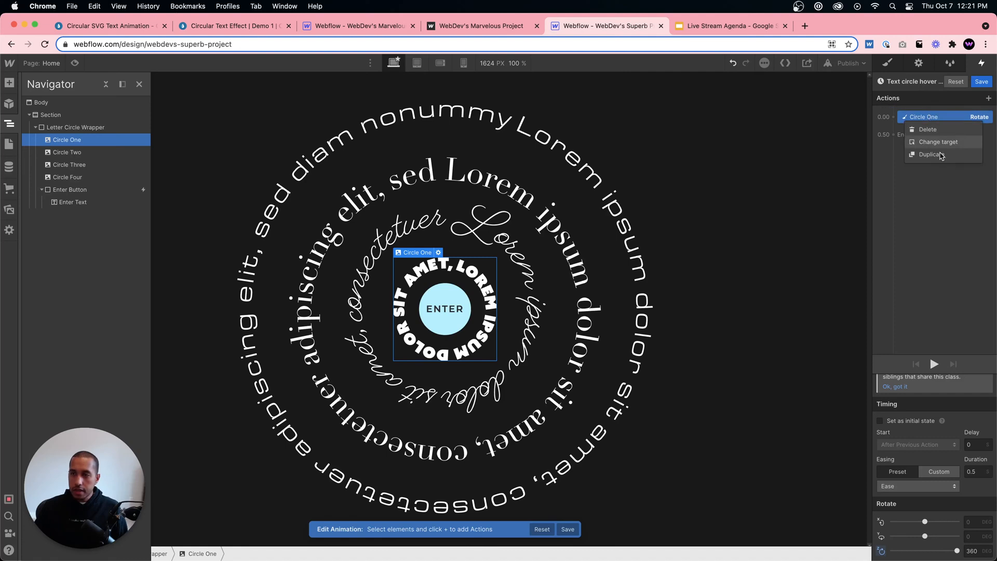
pyautogui.click(932, 156)
pyautogui.rightClick(932, 136)
pyautogui.click(936, 176)
pyautogui.rightClick(935, 152)
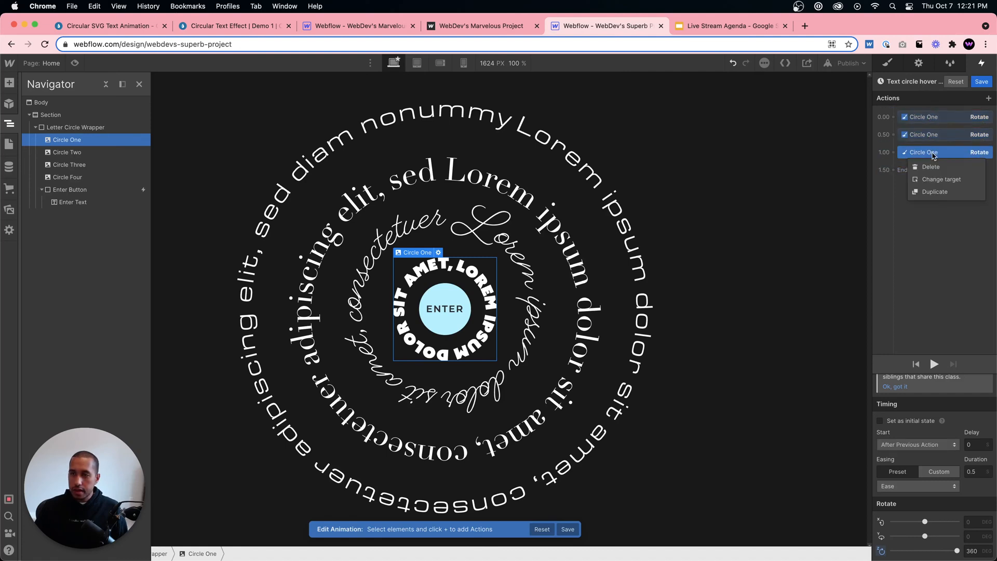
pyautogui.click(936, 191)
# - Change the target of the second rotate action to Circle Two
pyautogui.click(932, 136)
pyautogui.rightClick(932, 135)
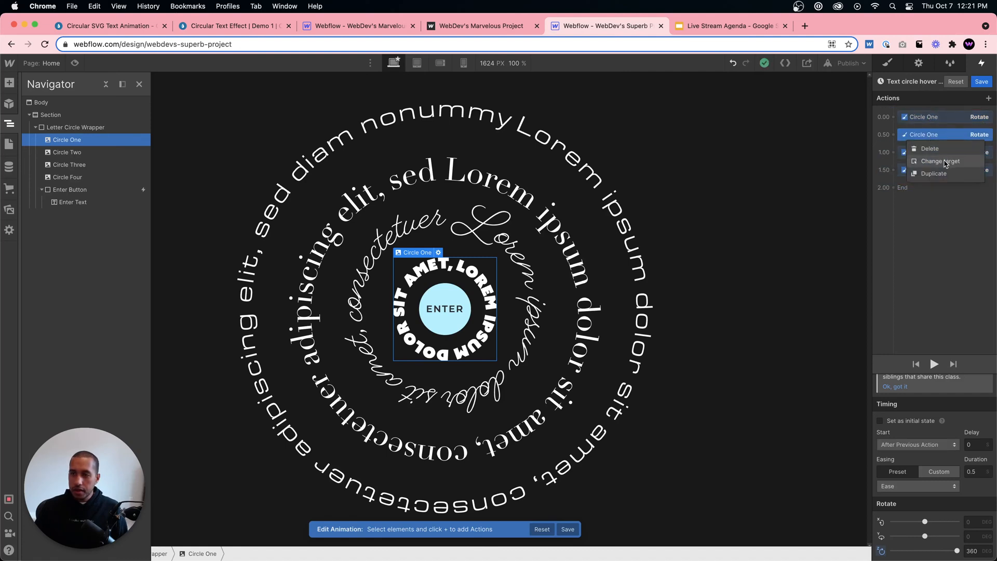
pyautogui.click(943, 162)
pyautogui.click(68, 155)
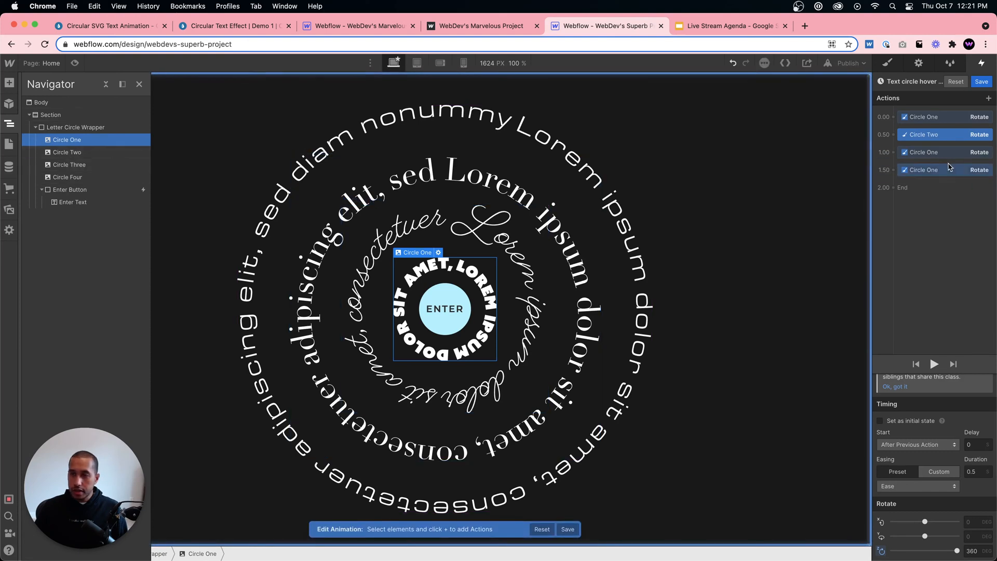
pyautogui.click(930, 152)
pyautogui.rightClick(929, 153)
pyautogui.click(934, 190)
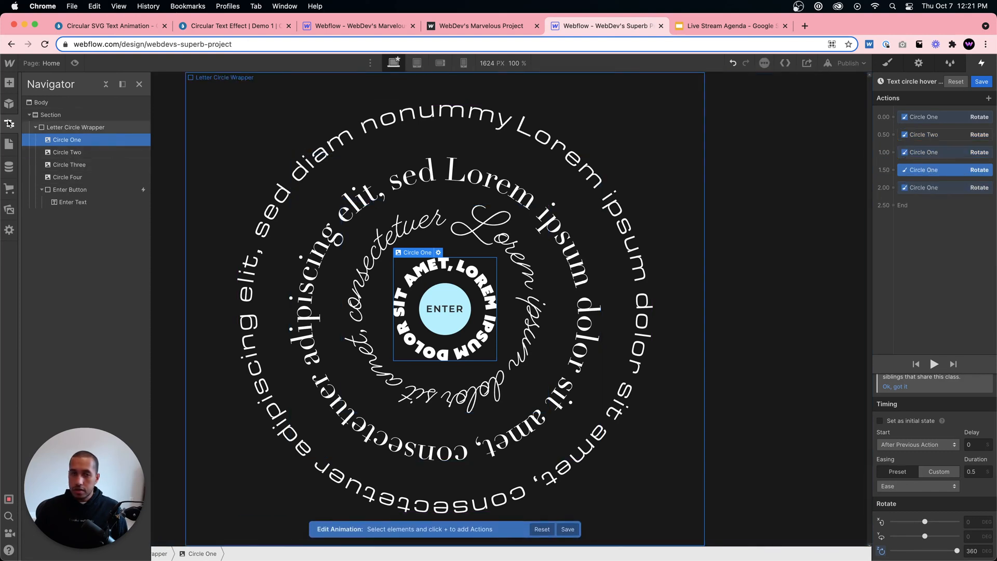
pyautogui.click(80, 165)
pyautogui.click(932, 188)
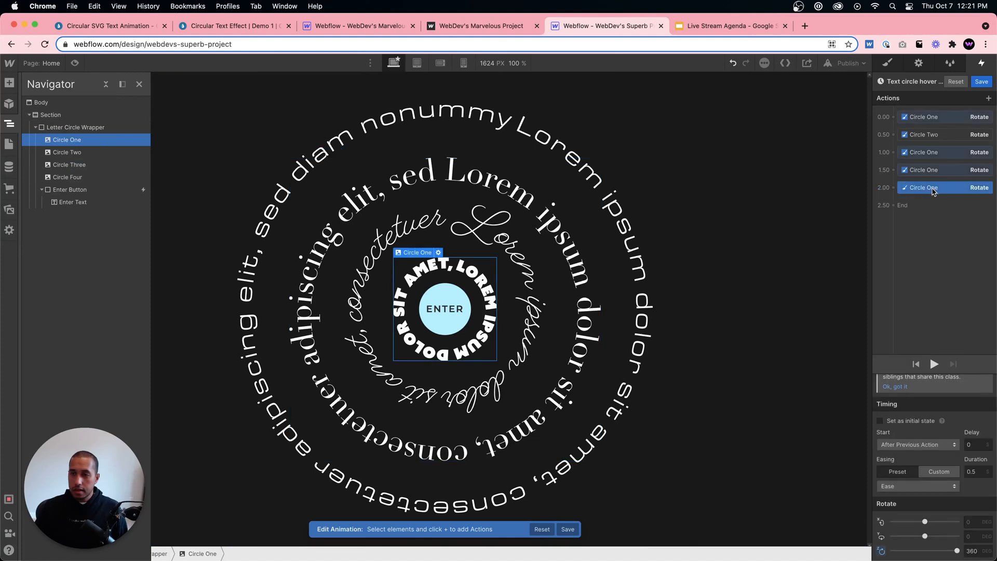
pyautogui.rightClick(932, 188)
pyautogui.click(938, 227)
pyautogui.click(939, 215)
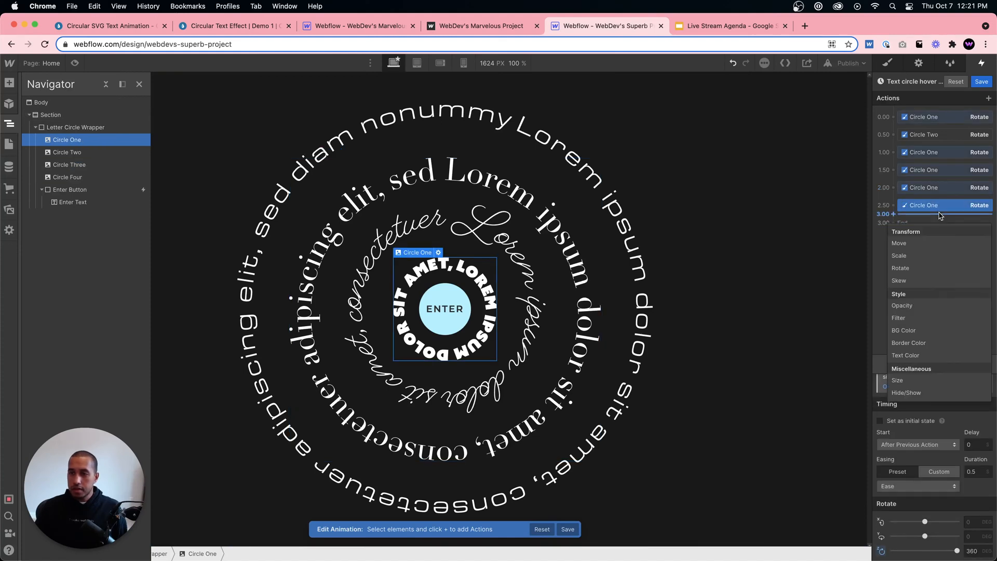
pyautogui.click(939, 215)
pyautogui.press('BackSpace')
pyautogui.rightClick(937, 192)
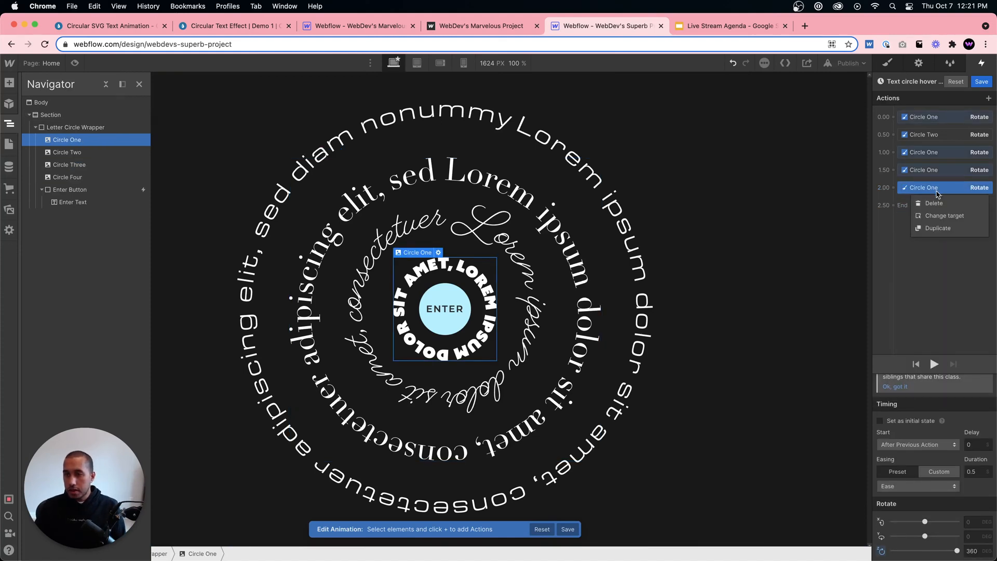
# - Retarget the third rotate action to Circle Three and the fourth to Circle Four
pyautogui.click(938, 153)
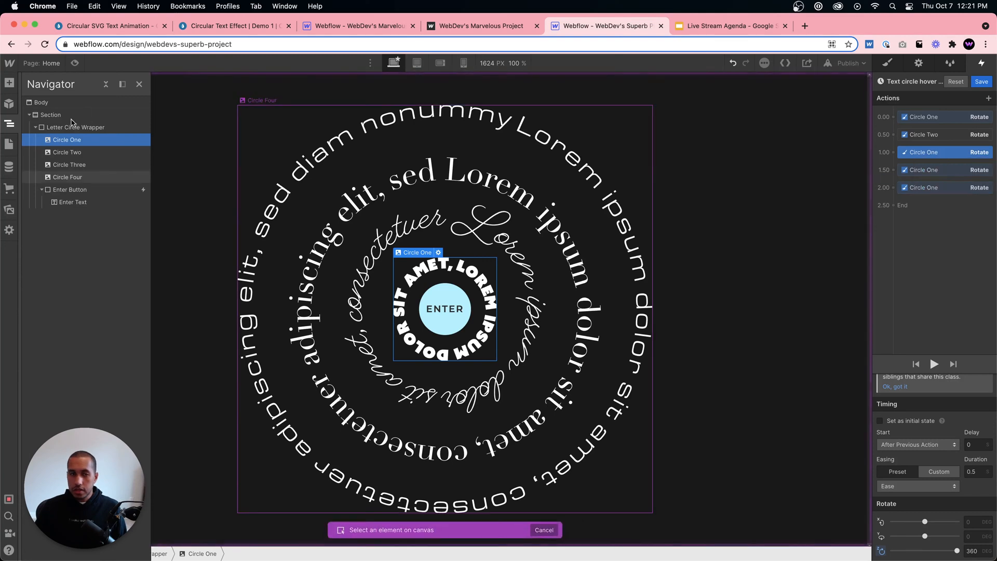
pyautogui.click(72, 164)
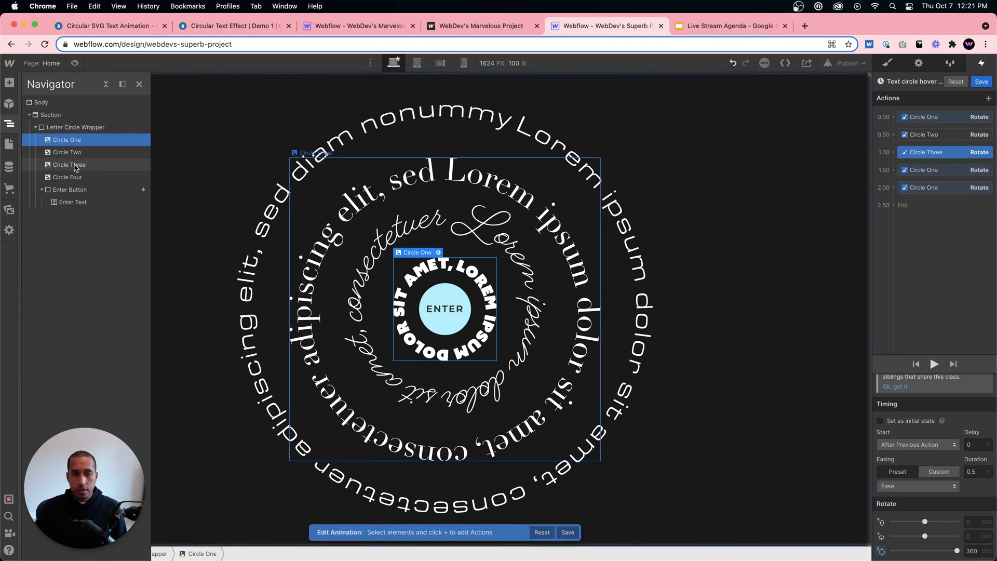
pyautogui.click(948, 172)
pyautogui.click(948, 172)
pyautogui.click(959, 199)
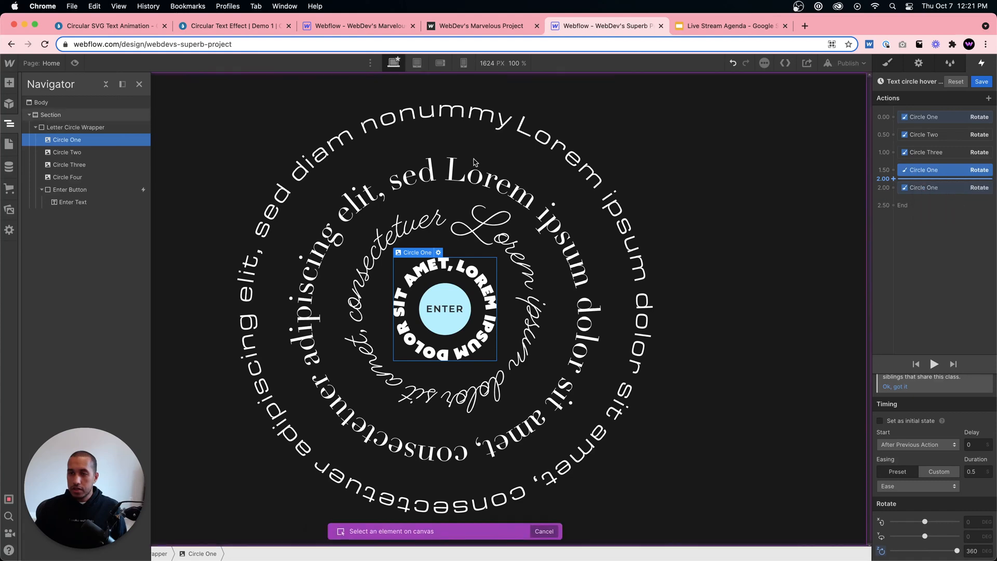
pyautogui.click(53, 179)
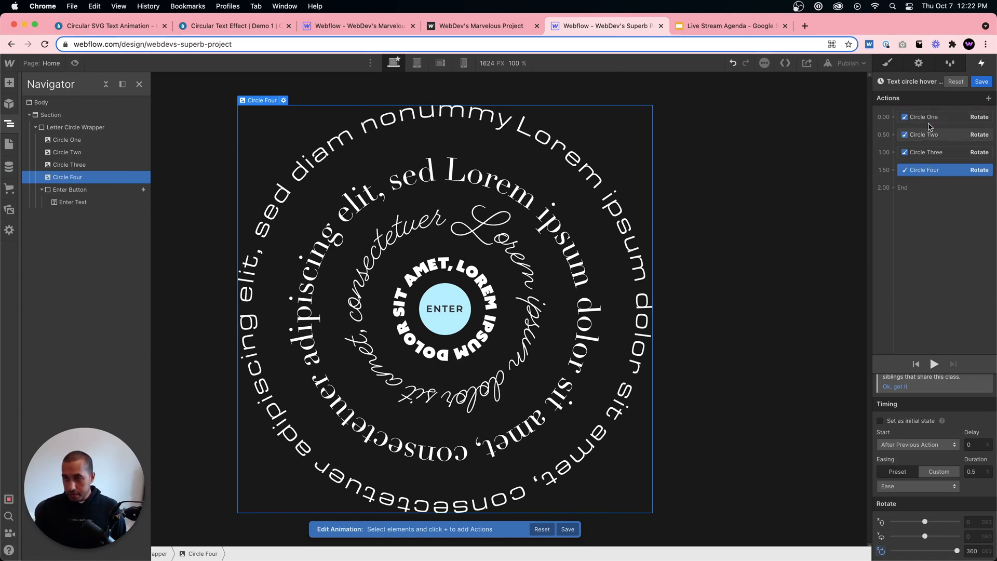
# - Group all four rotate actions to start together at 0.00 and set their duration to 4 seconds
pyautogui.moveTo(928, 124); pyautogui.dragTo(932, 152)
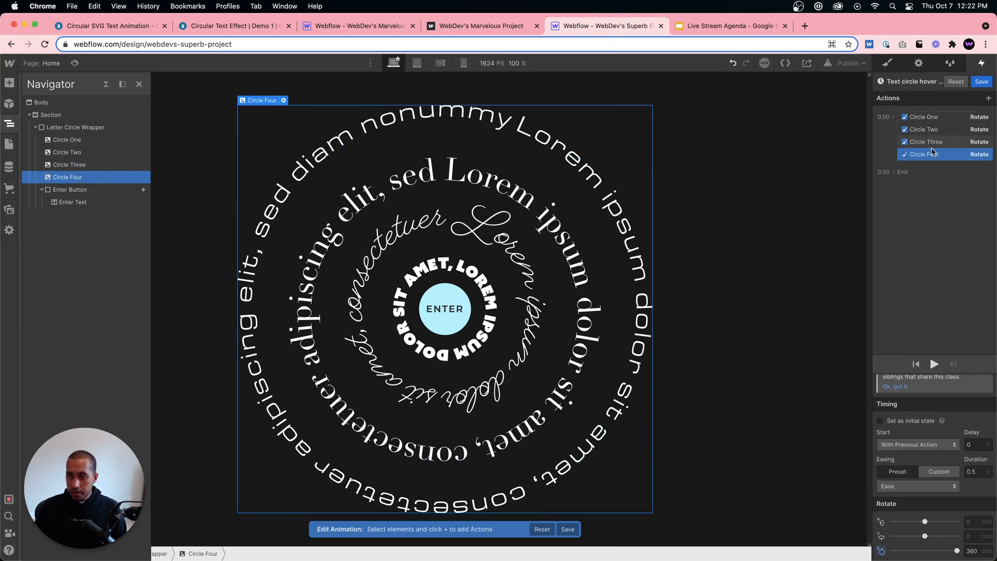
pyautogui.click(934, 365)
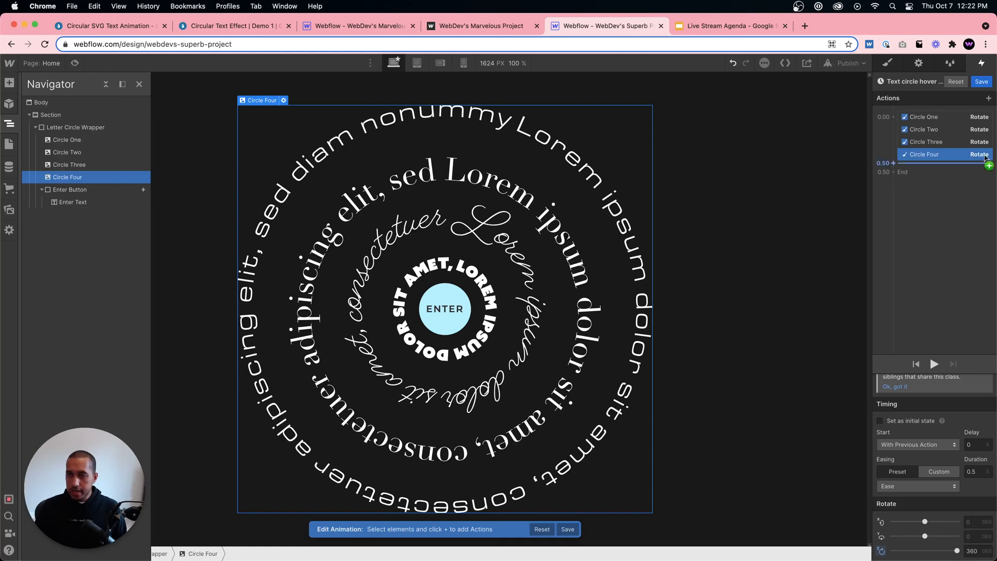
pyautogui.click(943, 129)
pyautogui.click(943, 117)
pyautogui.keyDown('shift'); pyautogui.click(944, 153); pyautogui.keyUp('shift')
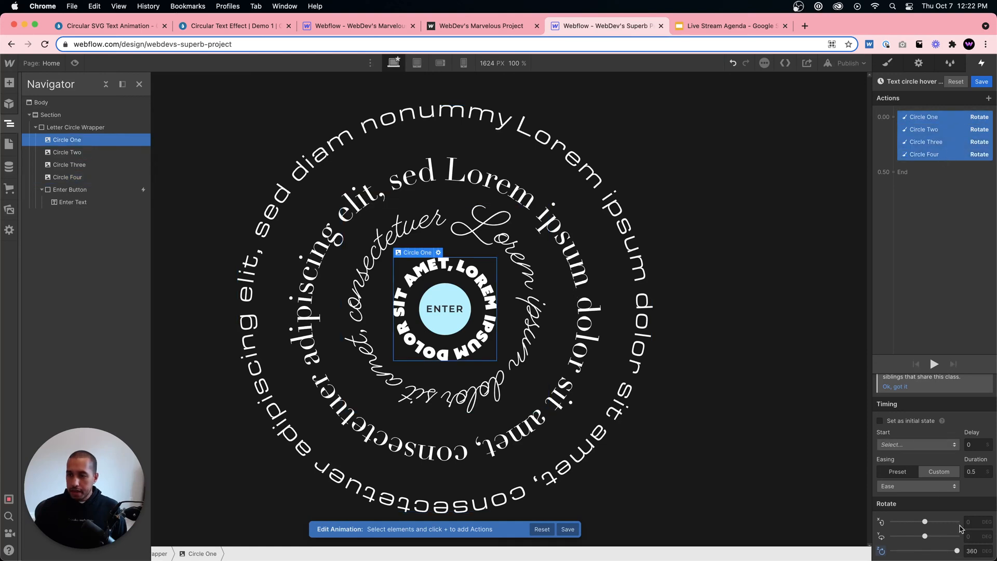
pyautogui.click(978, 473)
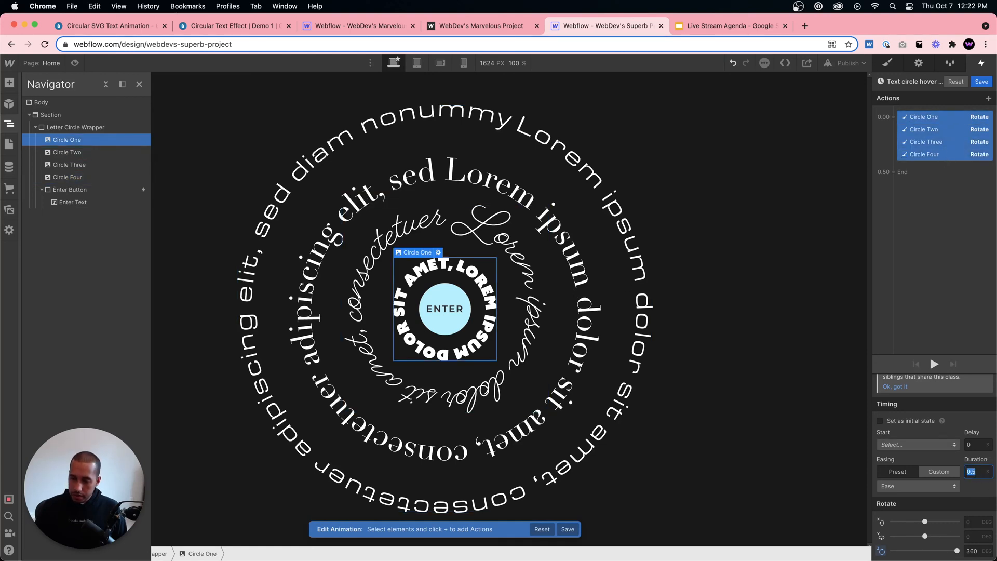
pyautogui.write('4')
pyautogui.click(933, 244)
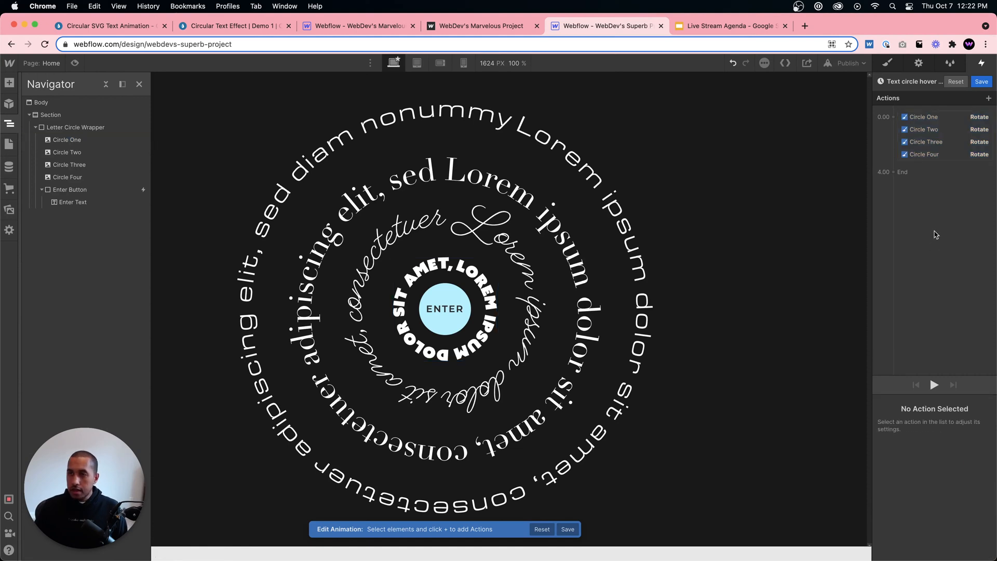
# - Stagger the rotations with delays of 0.2 s for Circle Two, 0.4 s for Circle Three and 0.6 s for Circle Four
pyautogui.click(944, 131)
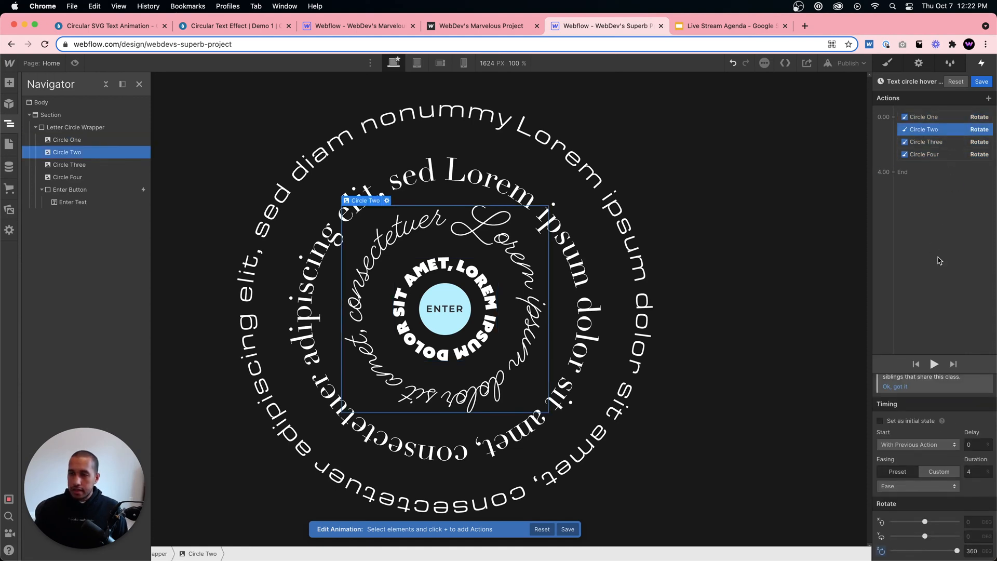
pyautogui.click(953, 118)
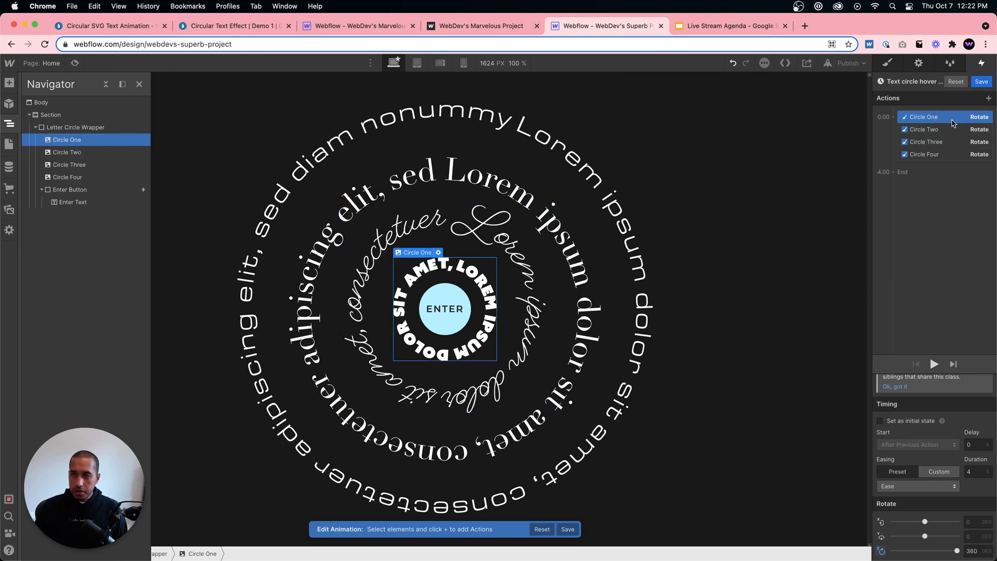
pyautogui.click(924, 131)
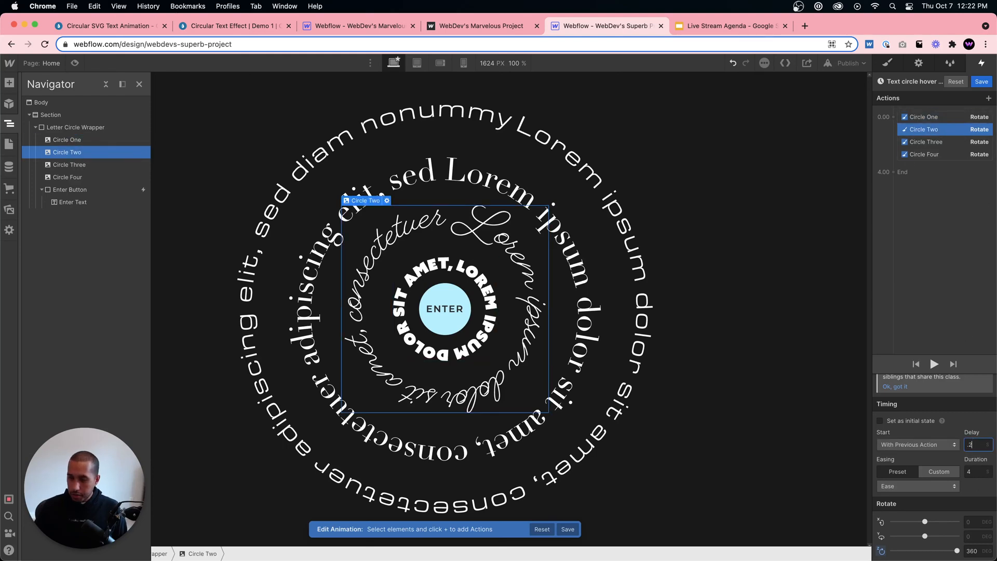
pyautogui.press('Return')
pyautogui.click(934, 129)
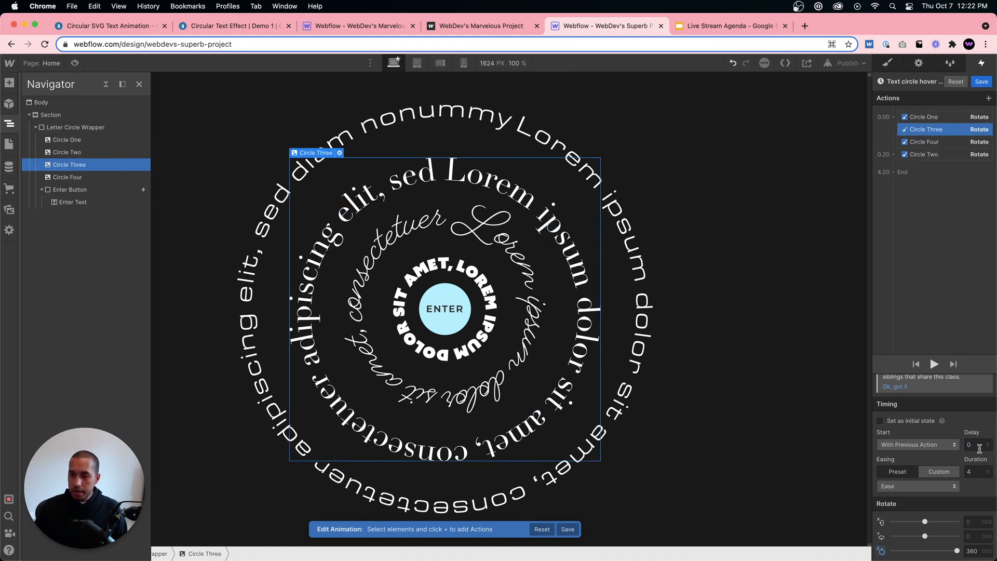
pyautogui.write('.4')
pyautogui.press('Return')
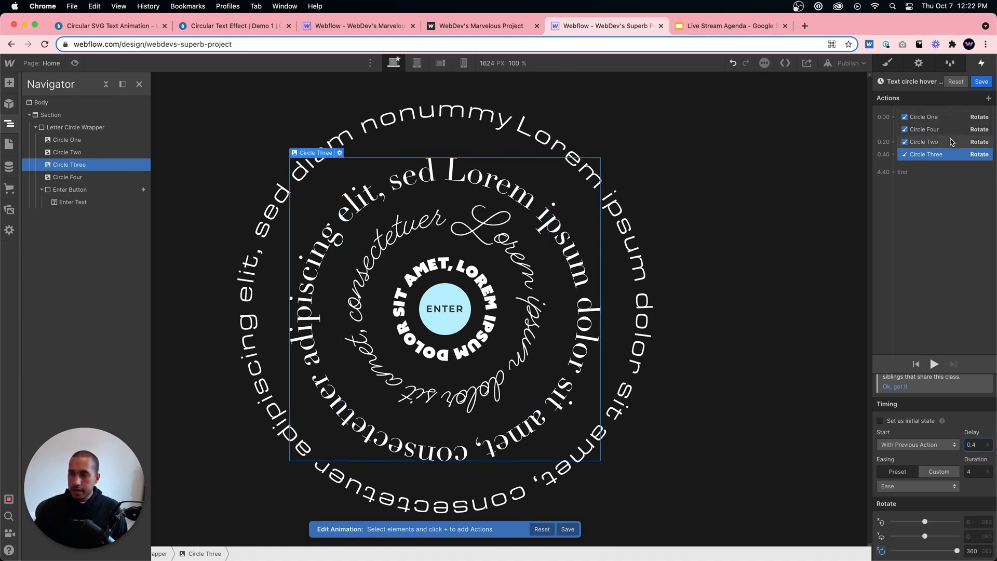
pyautogui.click(935, 130)
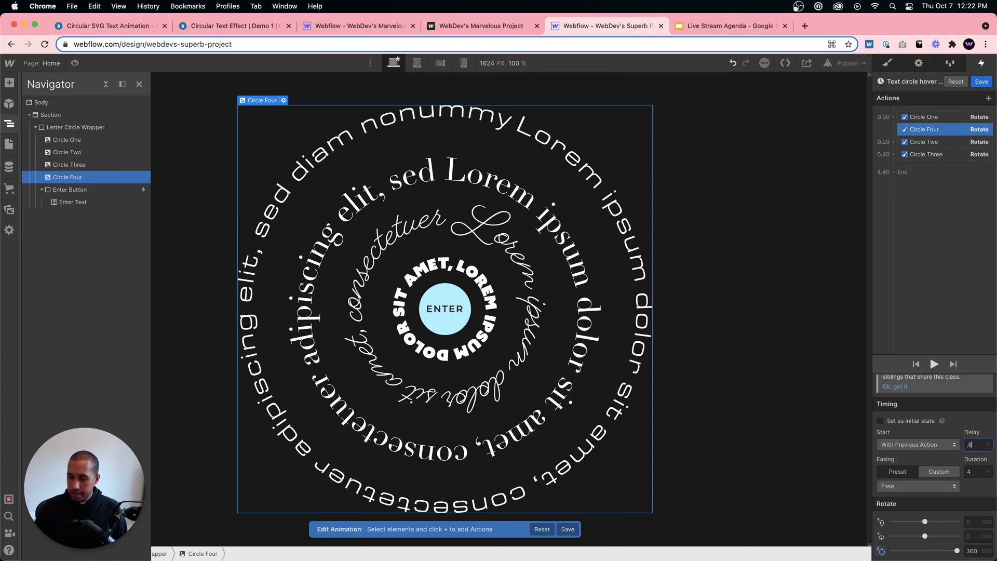
pyautogui.write('.6')
pyautogui.press('Return')
# - Play the staggered rotation animation and check the page in preview mode
pyautogui.click(934, 364)
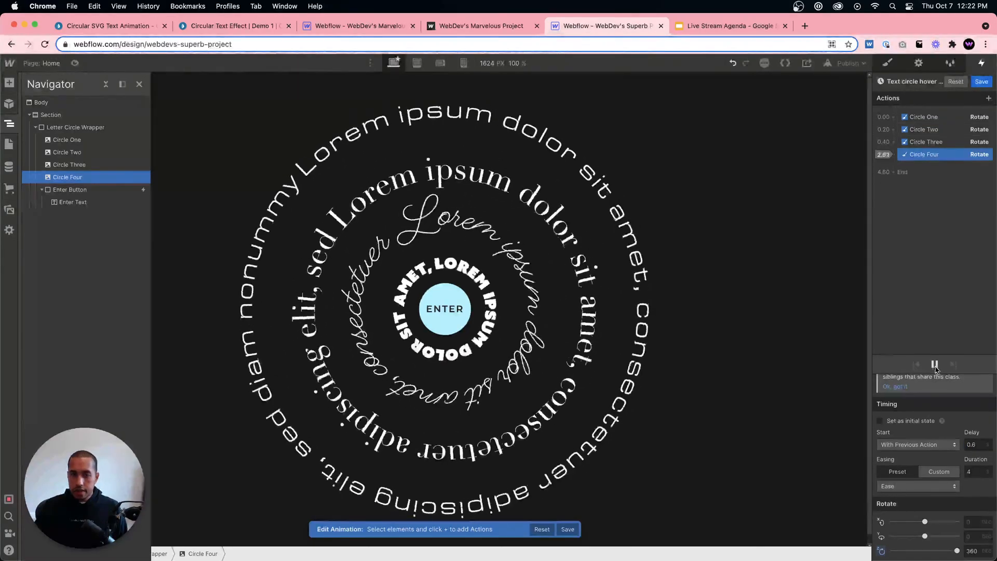
pyautogui.click(75, 63)
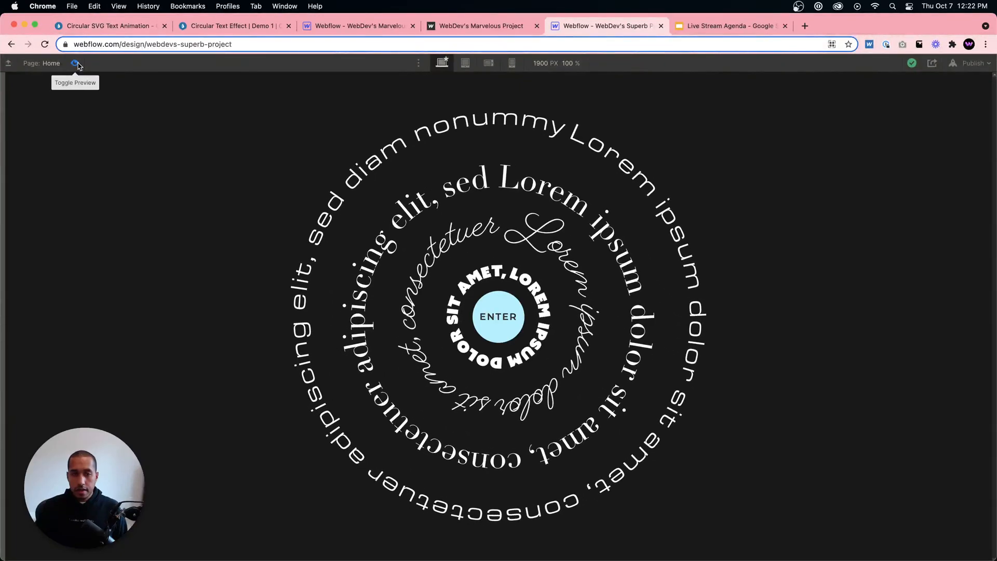
pyautogui.press('super+shift+p')
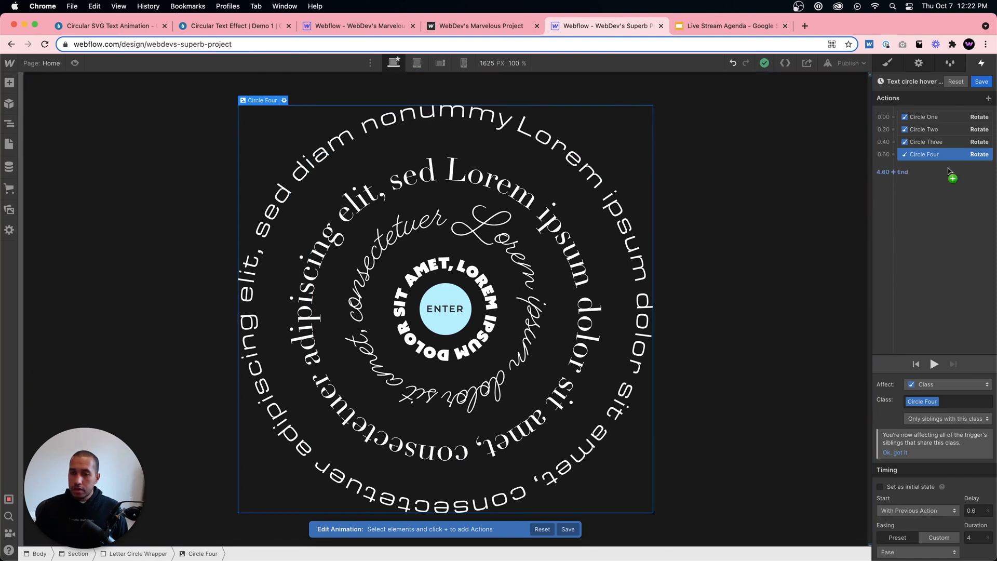
# - Add a scale action for the Enter Button to the hover-in animation, with scale 1.2 and Ease easing
pyautogui.click(446, 298)
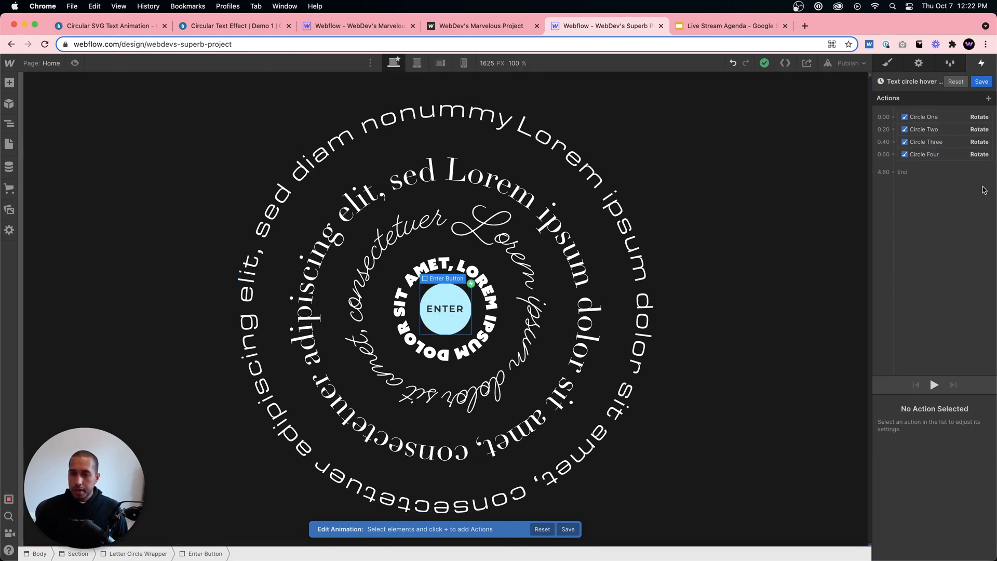
pyautogui.click(933, 162)
pyautogui.click(913, 221)
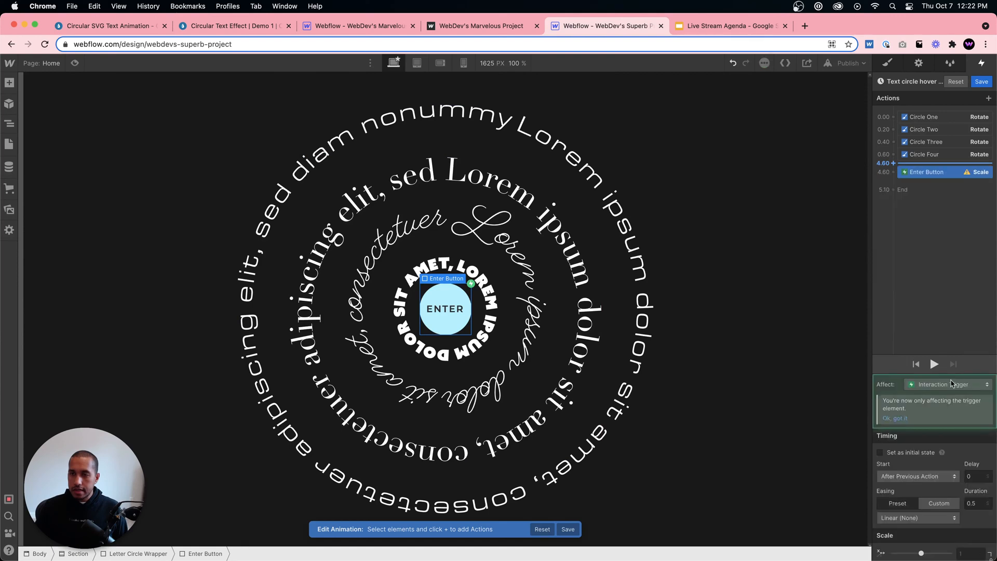
pyautogui.write('1.2')
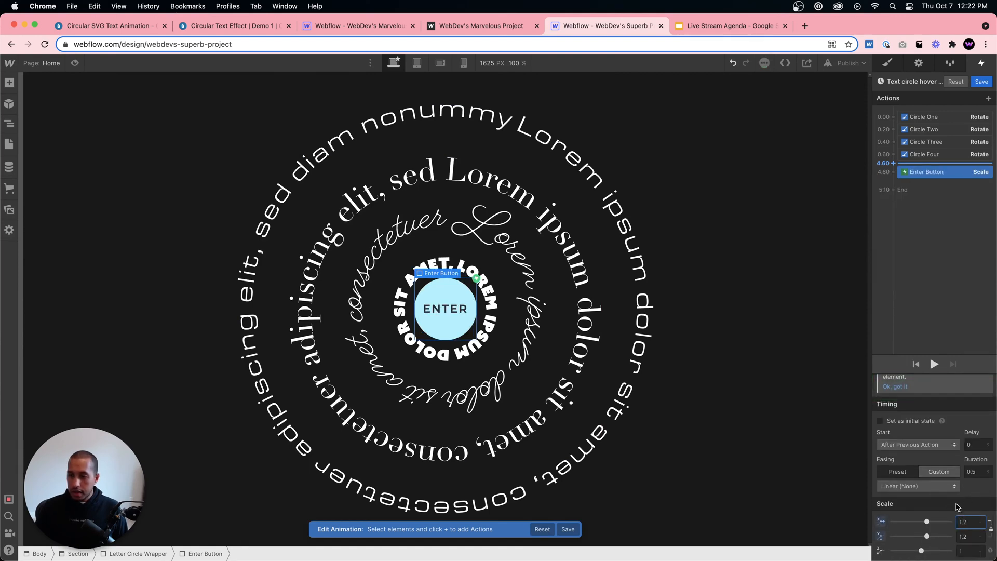
pyautogui.click(952, 487)
pyautogui.click(904, 87)
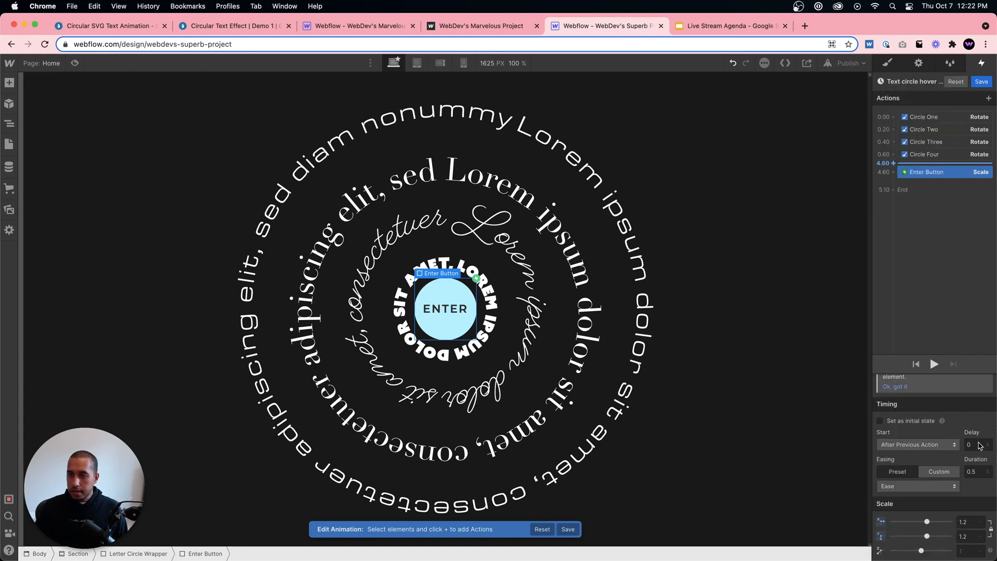
# - Move the Enter Button scale action to start alongside Circle One's rotation at 0.00, and check it in preview mode
pyautogui.moveTo(923, 173); pyautogui.dragTo(931, 129)
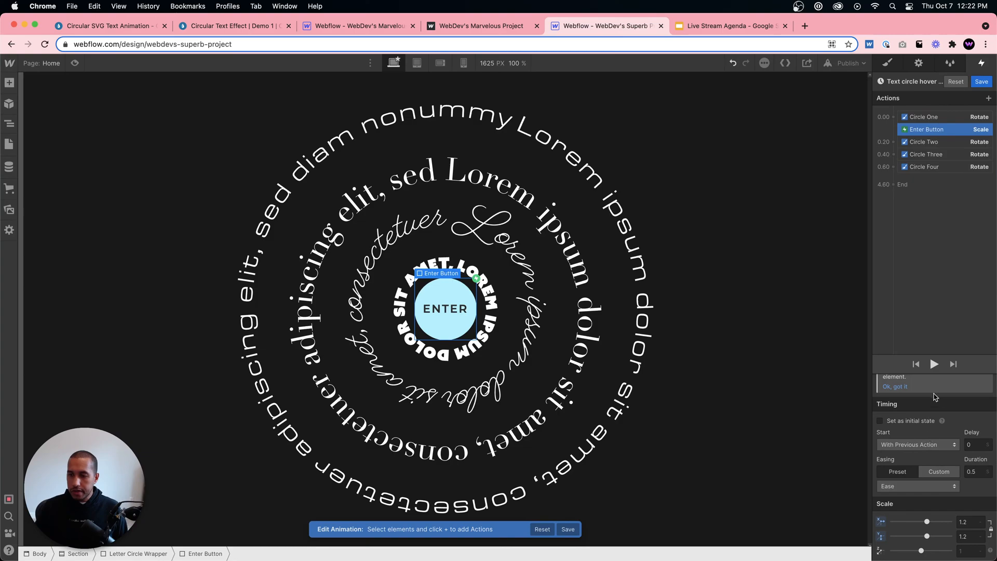
pyautogui.click(930, 366)
pyautogui.click(75, 63)
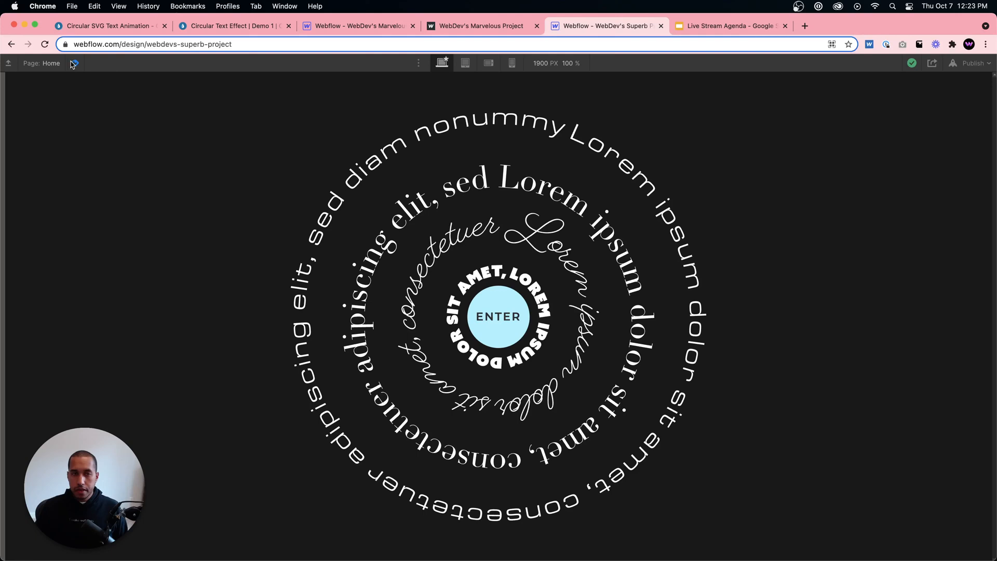
pyautogui.click(73, 63)
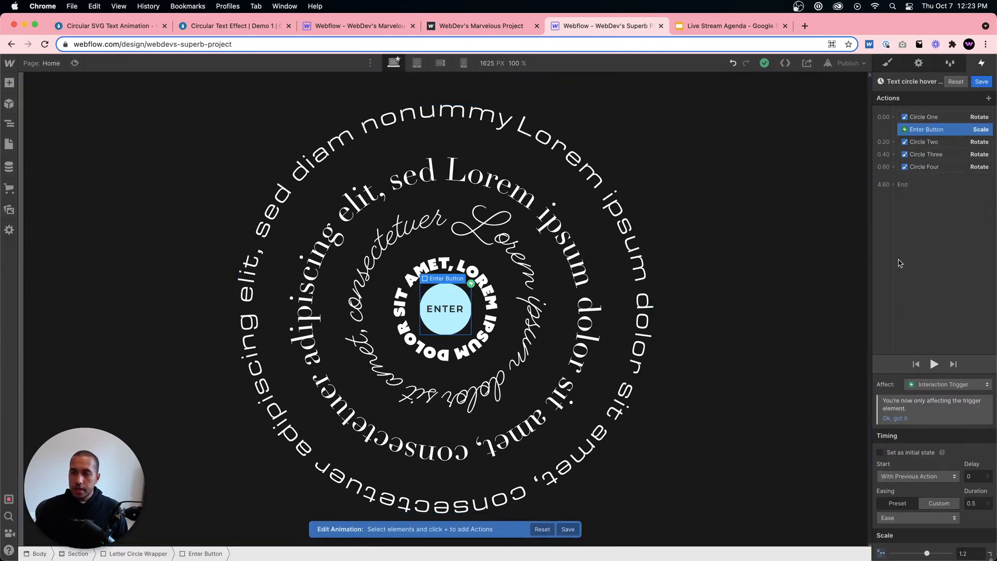
# - Save the hover-in animation and test hovering over the Enter button in preview mode
pyautogui.click(980, 82)
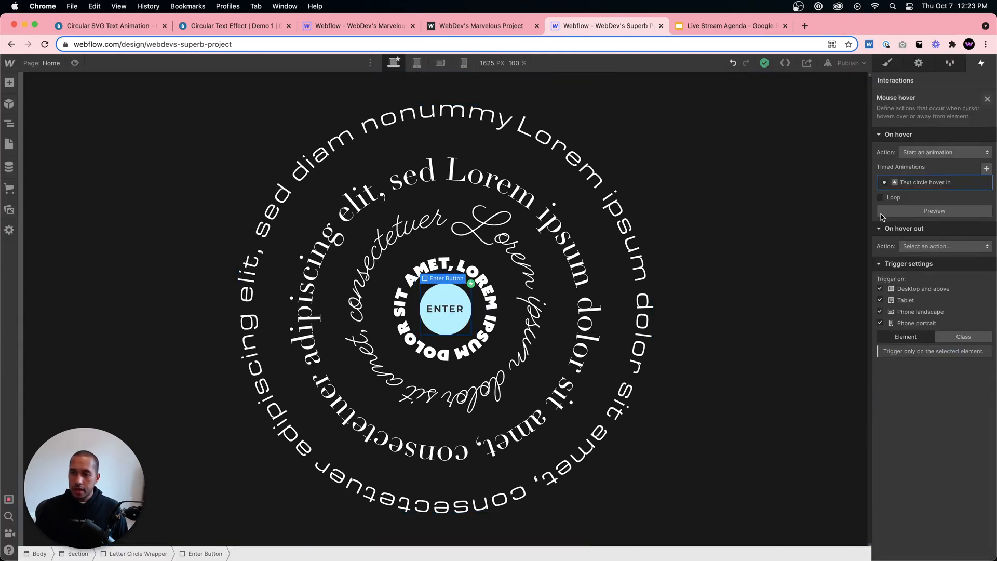
pyautogui.click(75, 63)
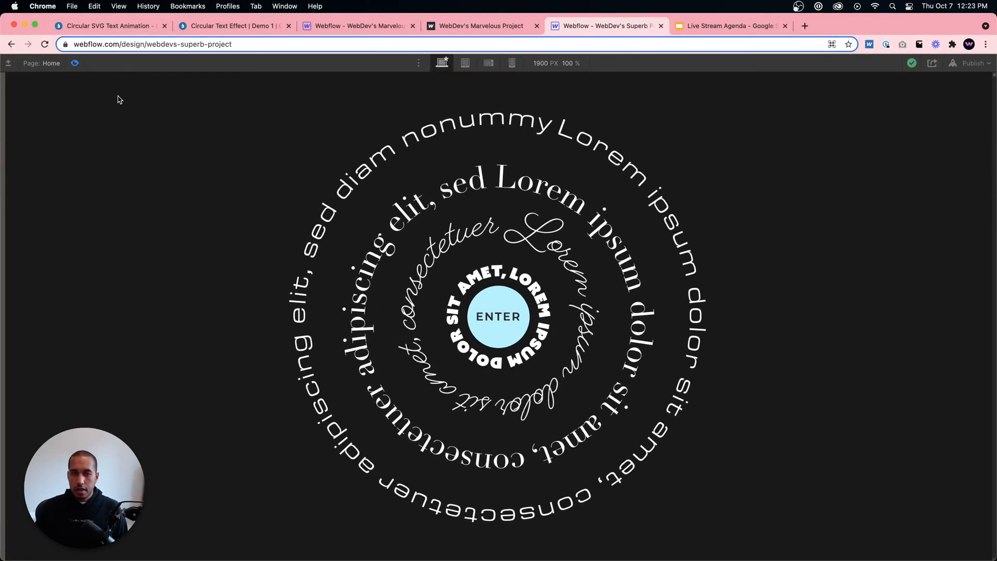
pyautogui.click(74, 63)
pyautogui.click(880, 197)
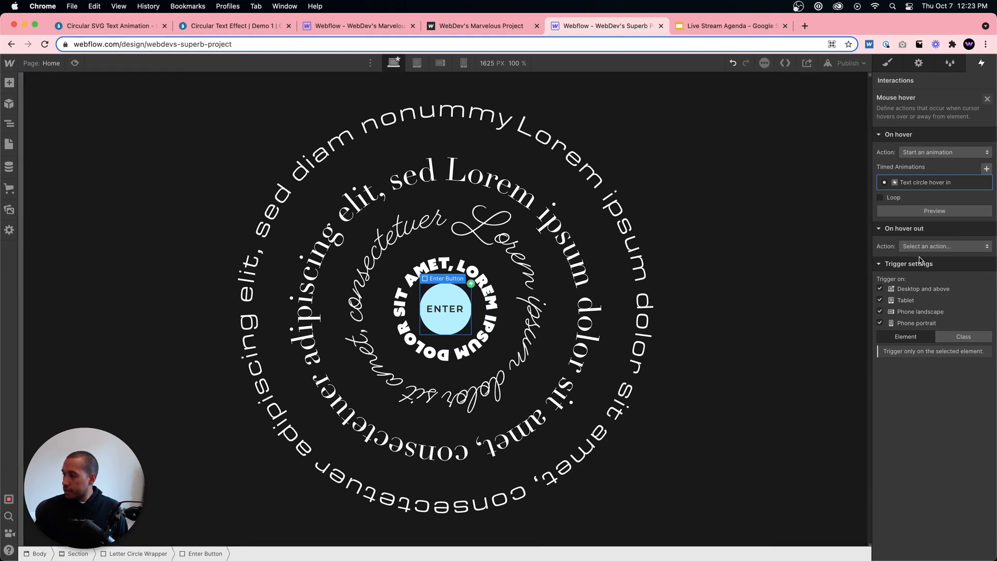
# - Switch to the Circular Text Effect demo page, reload it and examine how its rings react to hovering over Enter
pyautogui.click(235, 26)
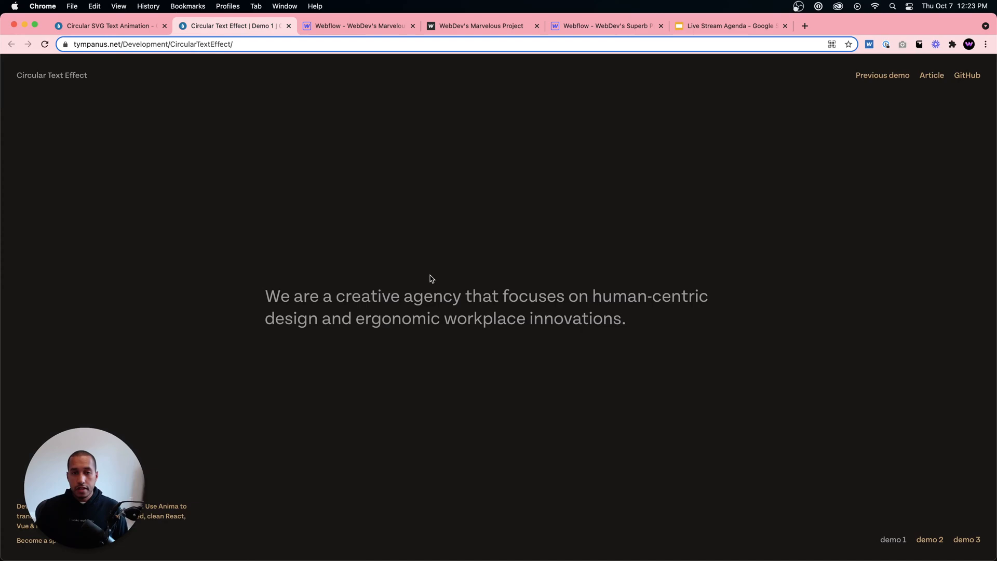
pyautogui.click(44, 44)
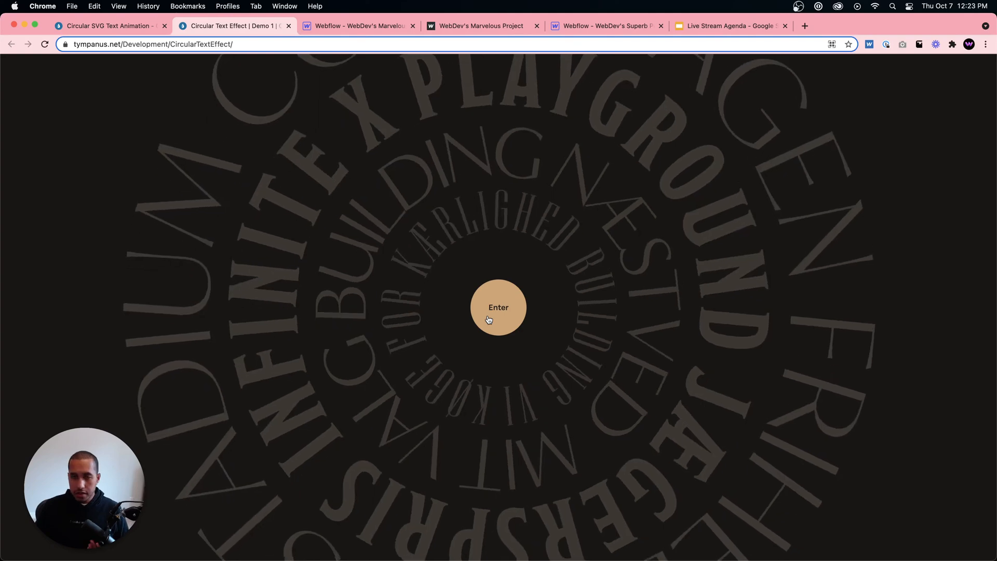
pyautogui.click(472, 32)
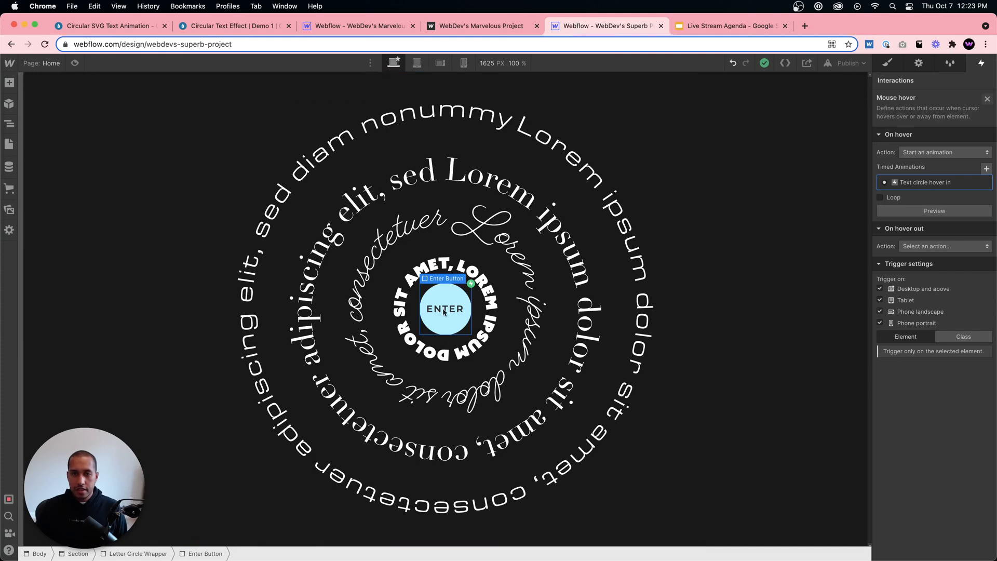
# - In the Webflow project, set the Enter Button's hover-out action to Start an animation
pyautogui.click(395, 192)
pyautogui.click(438, 306)
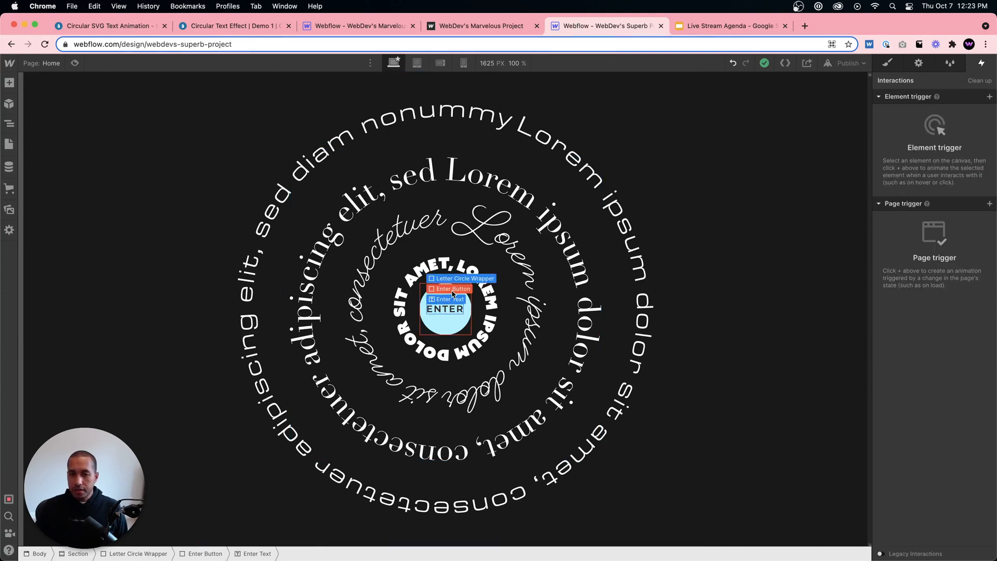
pyautogui.click(460, 336)
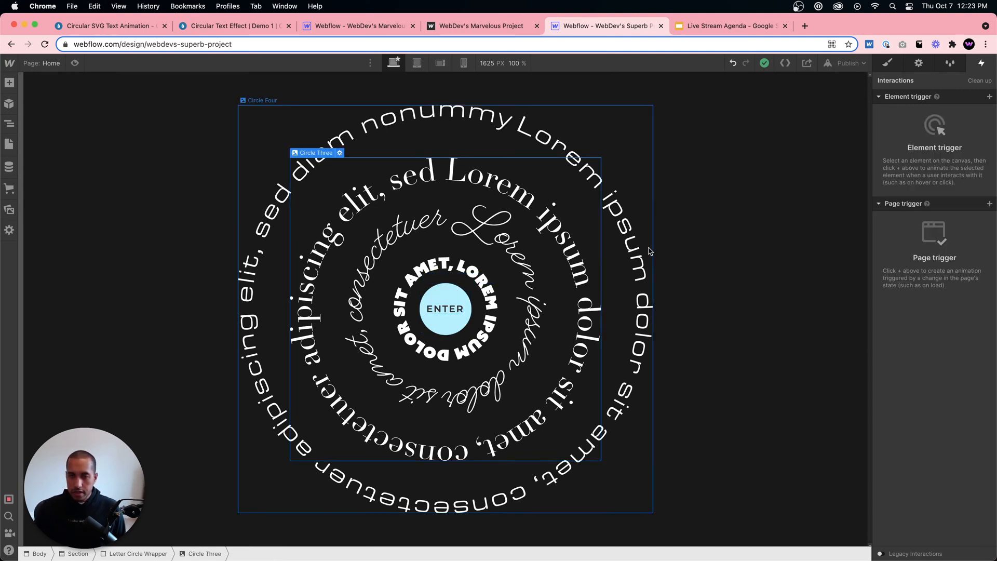
pyautogui.click(436, 331)
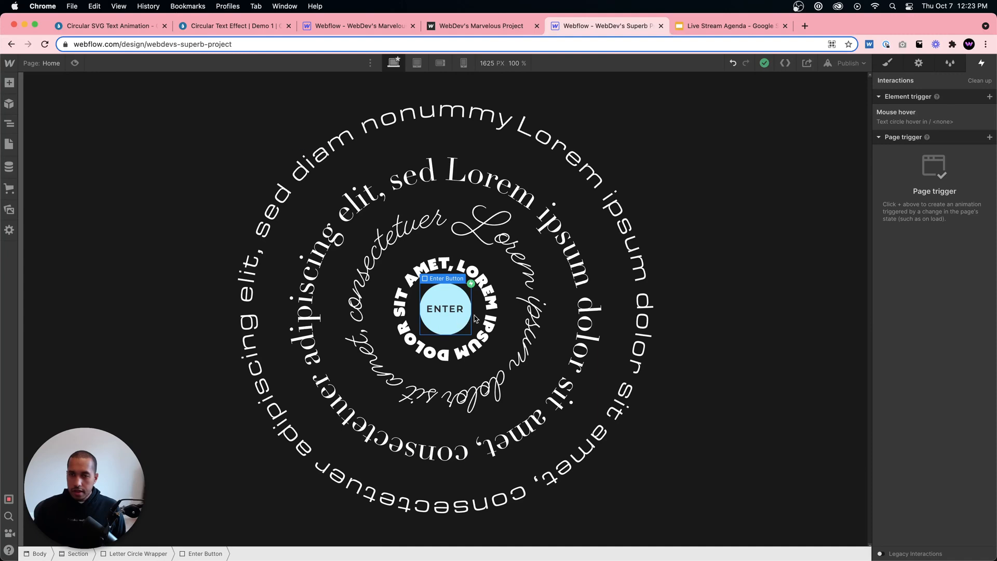
pyautogui.click(921, 111)
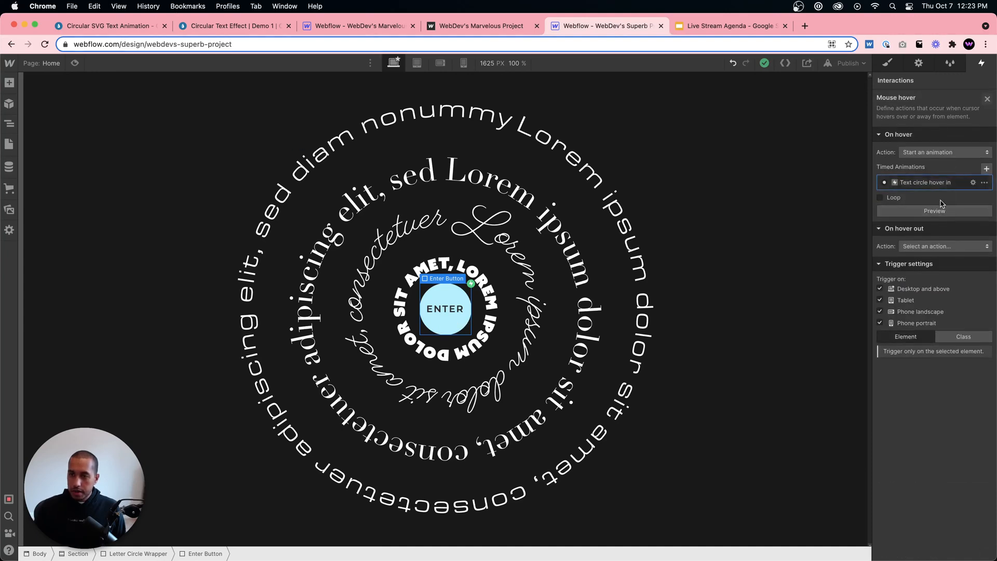
pyautogui.click(937, 245)
pyautogui.click(948, 276)
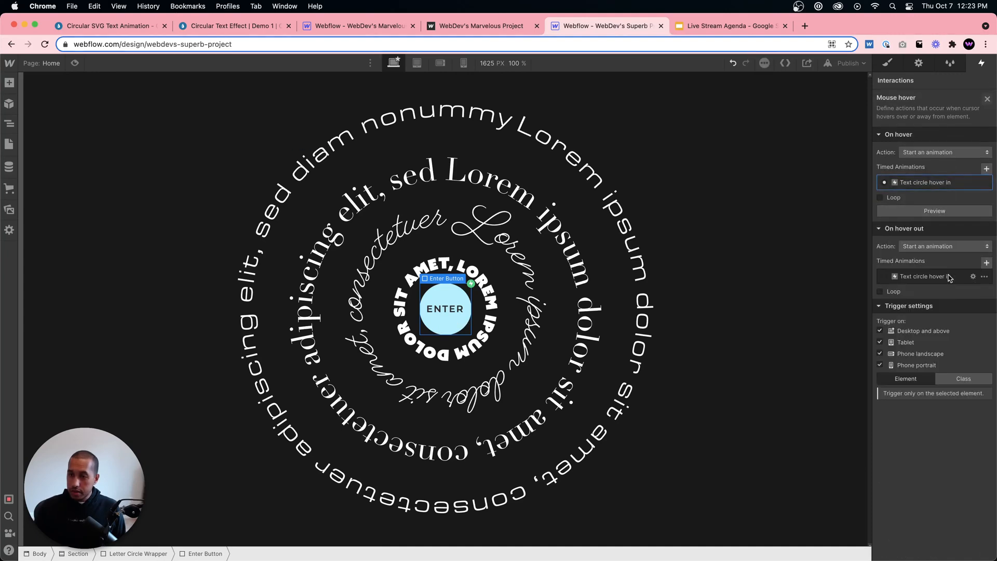
# - Duplicate the Text circle hover in animation for the hover-out action and rename the copy as Text circle hover out
pyautogui.click(982, 279)
pyautogui.click(966, 323)
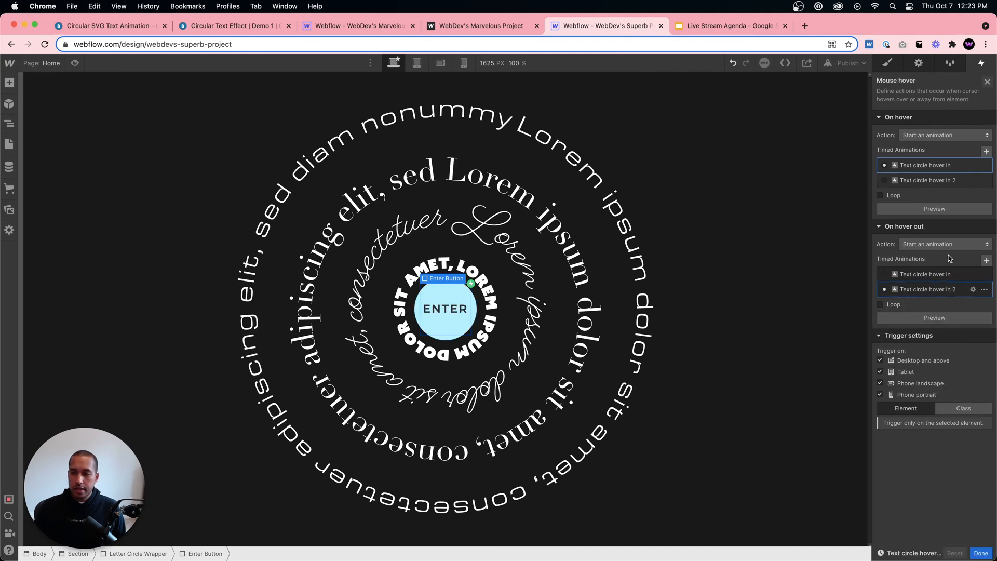
pyautogui.click(927, 310)
pyautogui.click(929, 82)
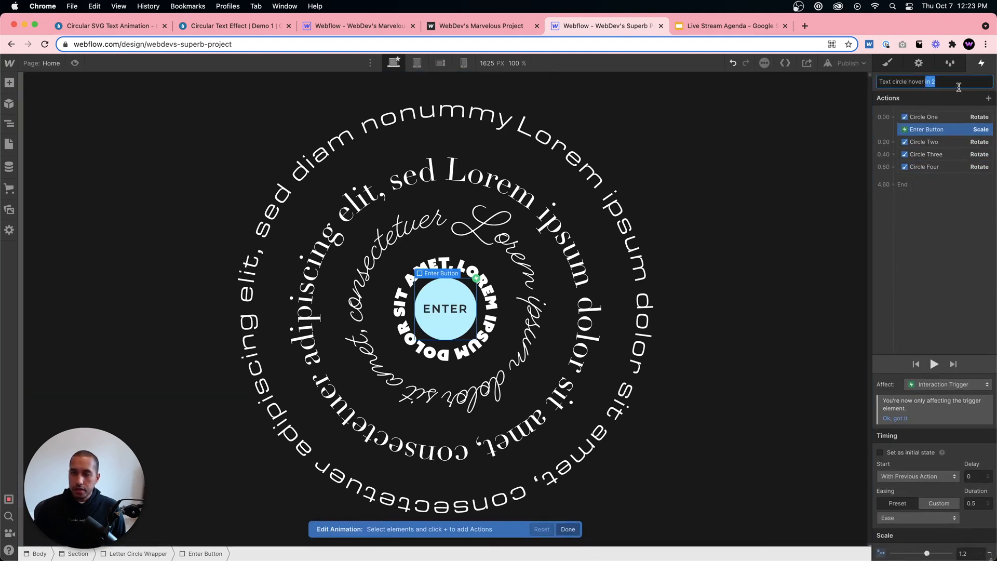
pyautogui.write('ut')
pyautogui.press('Return')
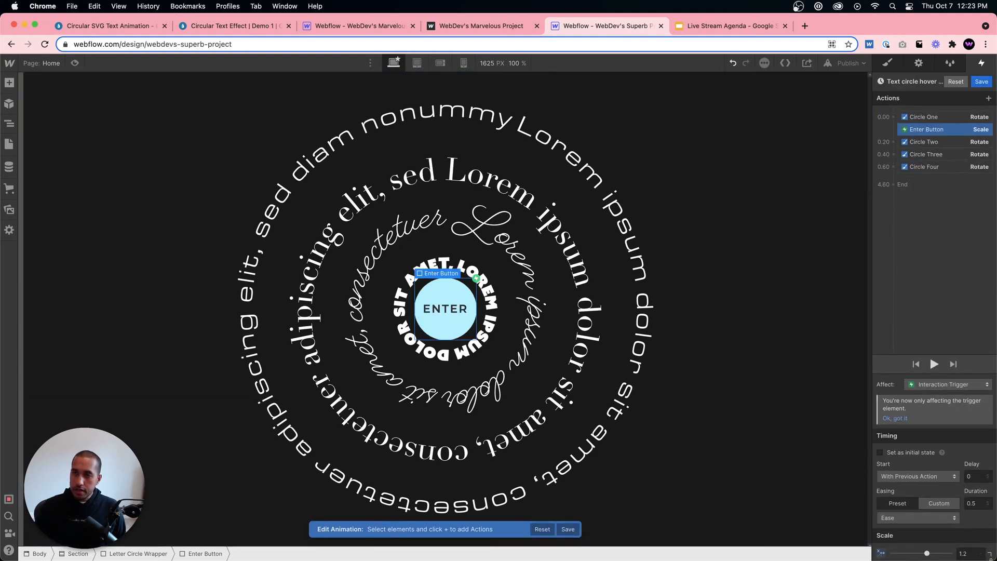
# - Set the Z rotation of all four circle rotate actions in the hover-out animation to 0 degrees, with no delay
pyautogui.click(924, 118)
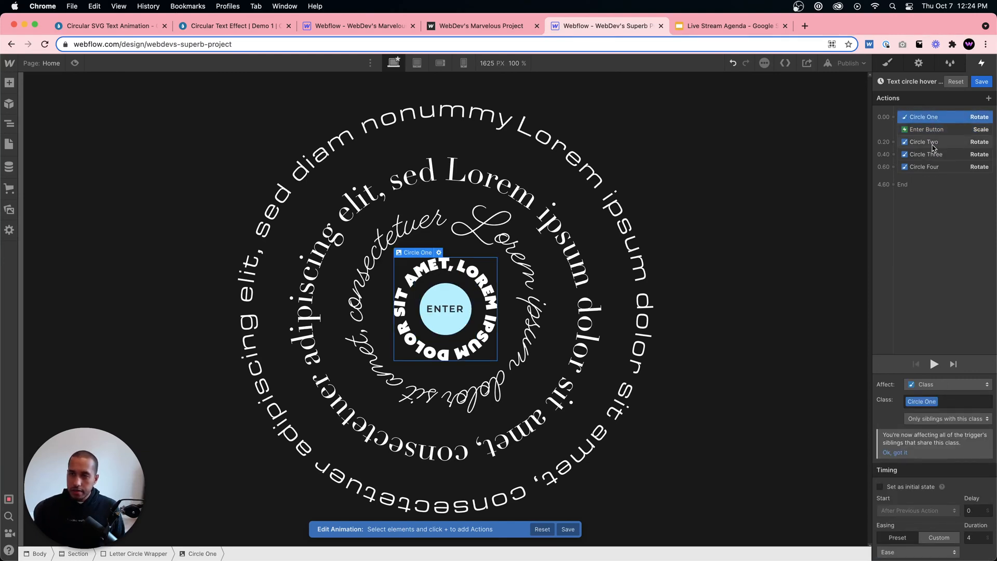
pyautogui.keyDown('shift'); pyautogui.click(933, 143); pyautogui.keyUp('shift')
pyautogui.click(932, 167)
pyautogui.keyDown('super'); pyautogui.click(932, 155); pyautogui.keyUp('super')
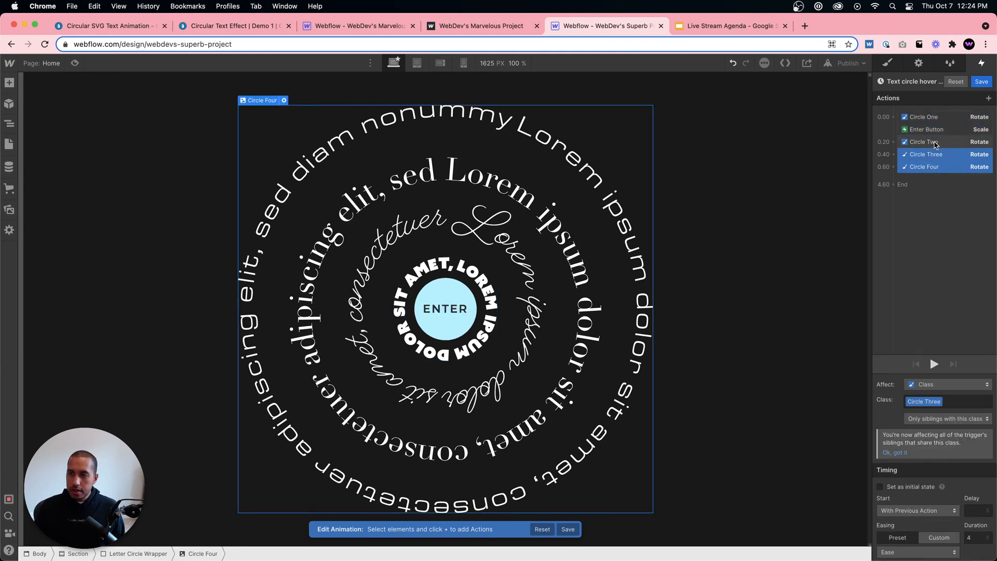
pyautogui.keyDown('super'); pyautogui.click(931, 142); pyautogui.keyUp('super')
pyautogui.keyDown('super'); pyautogui.click(936, 118); pyautogui.keyUp('super')
pyautogui.scroll(-3, 937, 421)
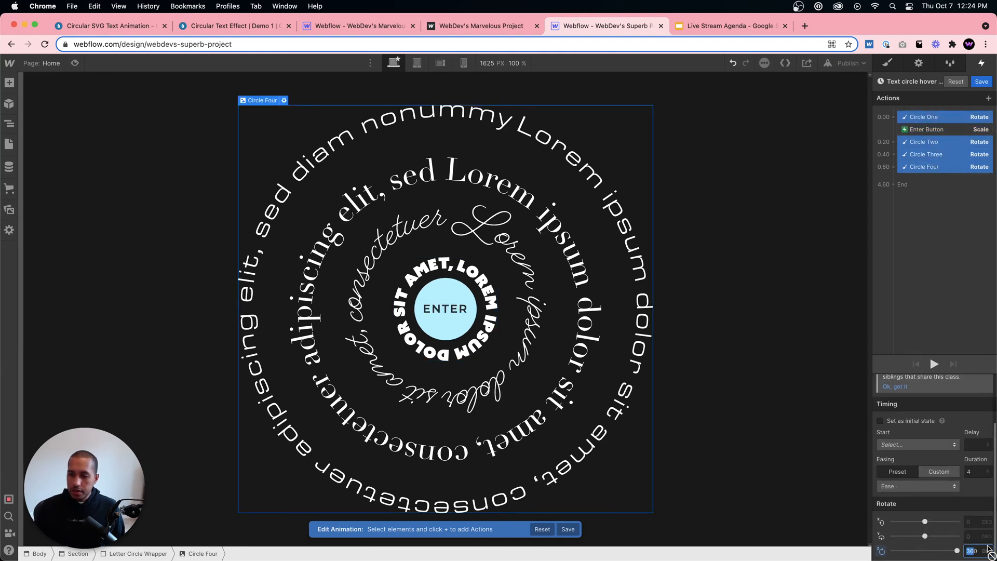
pyautogui.press('BackSpace')
pyautogui.press('Return')
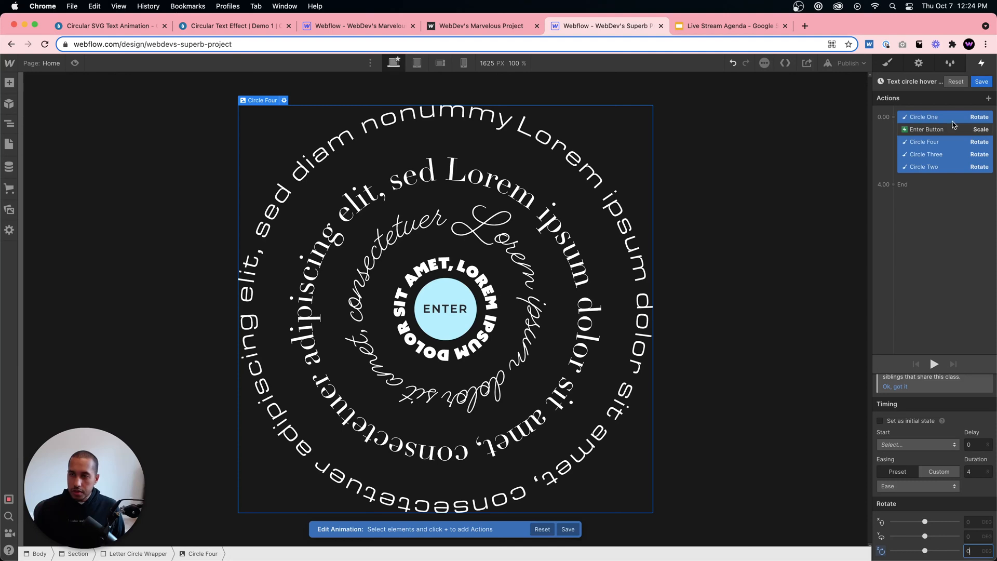
# - Set the Enter Button's scale to 1 in the hover-out animation and test the hover in preview mode
pyautogui.click(946, 130)
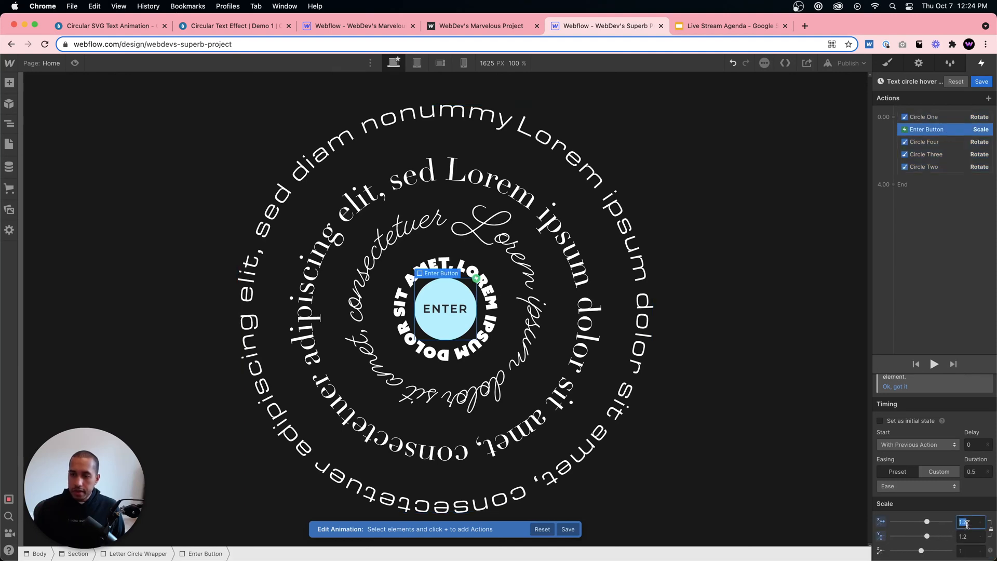
pyautogui.write('1')
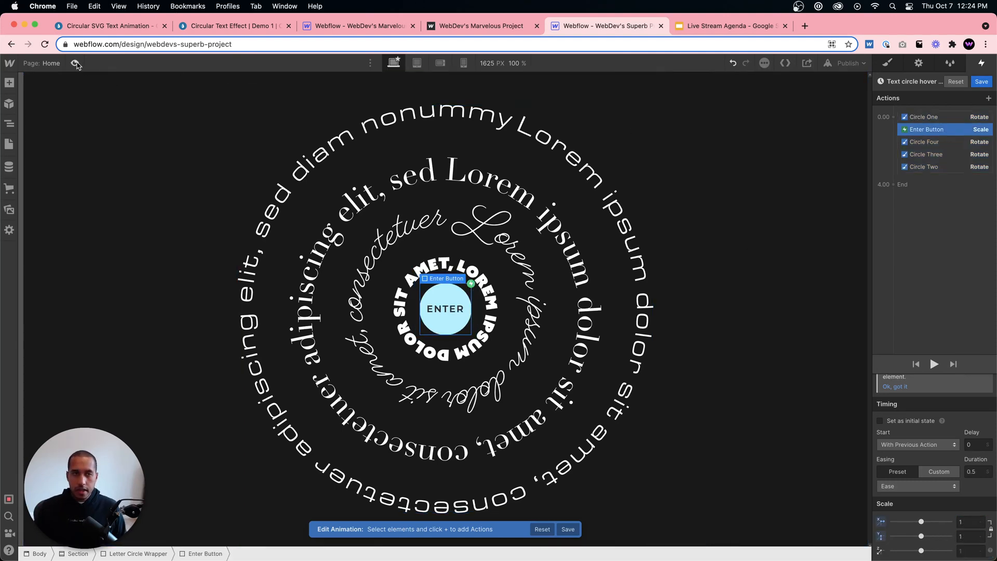
pyautogui.click(76, 63)
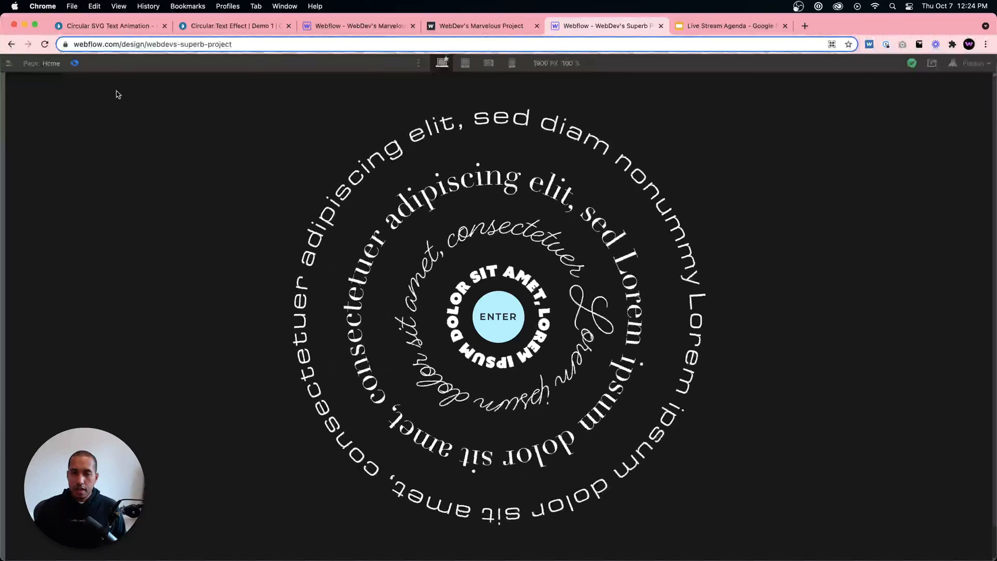
pyautogui.click(75, 63)
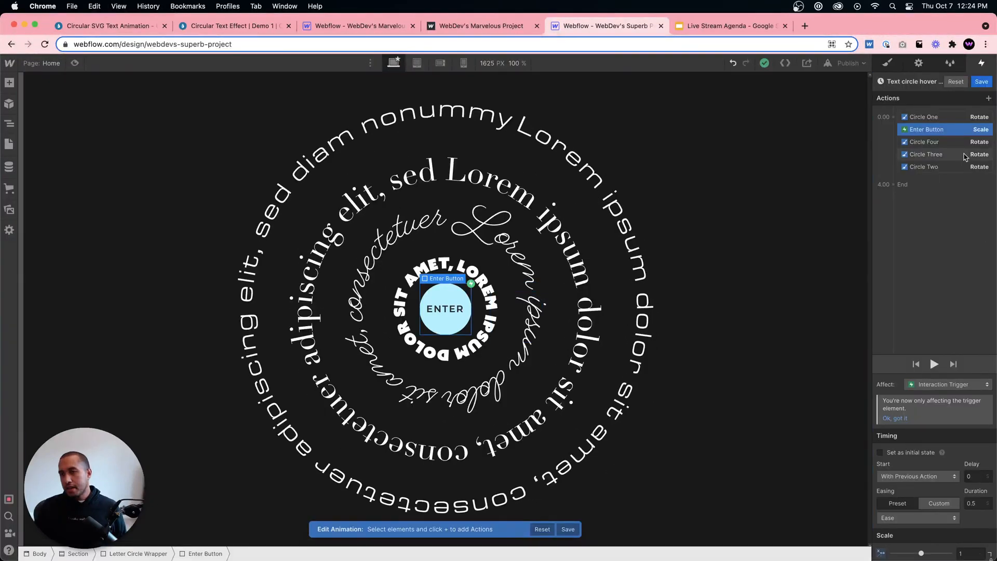
# - Set the Z rotation of all four circle rotate actions in the hover-out animation to 360 degrees
pyautogui.click(952, 119)
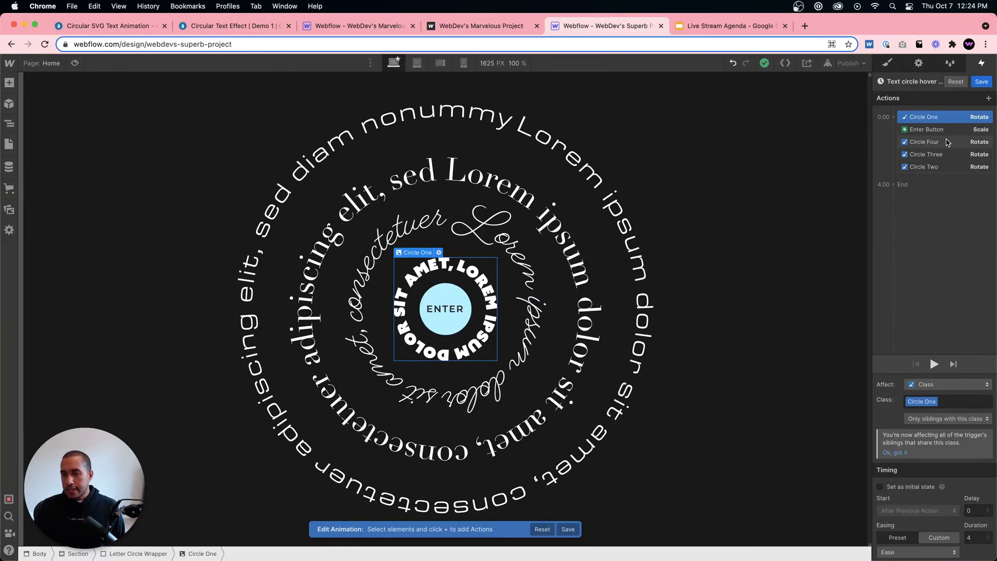
pyautogui.keyDown('shift'); pyautogui.click(947, 142); pyautogui.keyUp('shift')
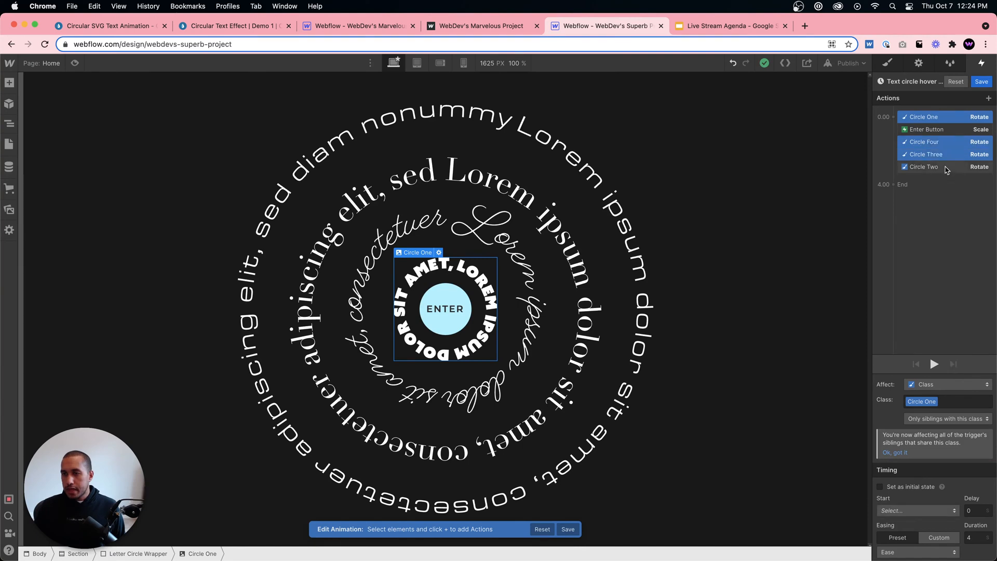
pyautogui.keyDown('shift'); pyautogui.click(946, 169); pyautogui.keyUp('shift')
pyautogui.scroll(-2, 934, 467)
pyautogui.click(980, 550)
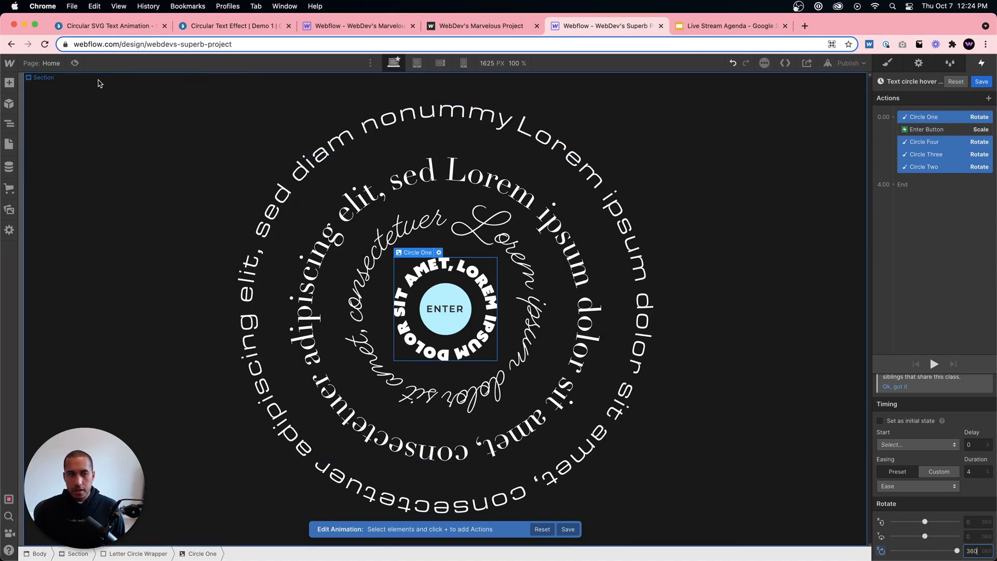
# - Check how the rings behave on hovering in and out of the Enter button in preview mode
pyautogui.click(75, 63)
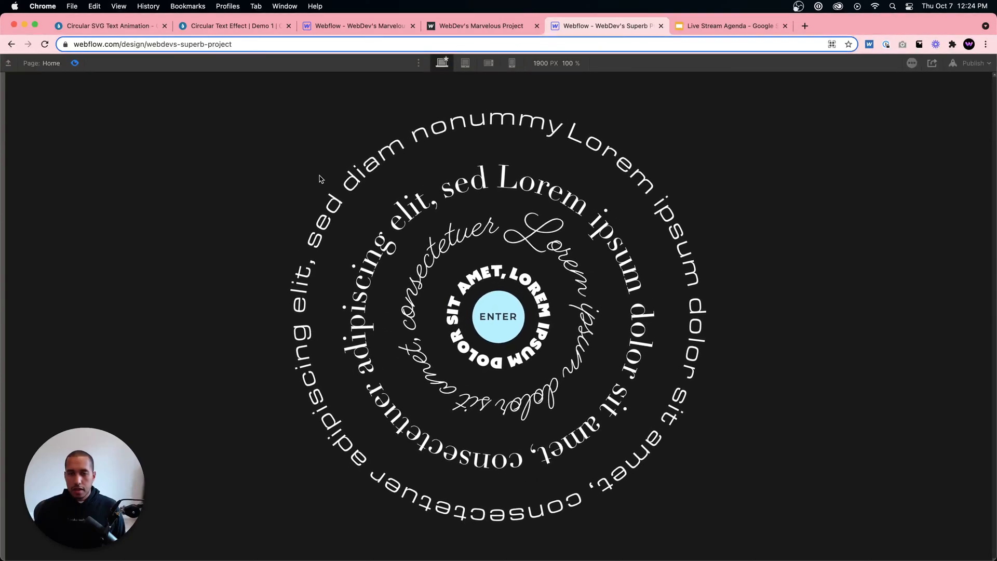
pyautogui.click(75, 63)
pyautogui.click(75, 63)
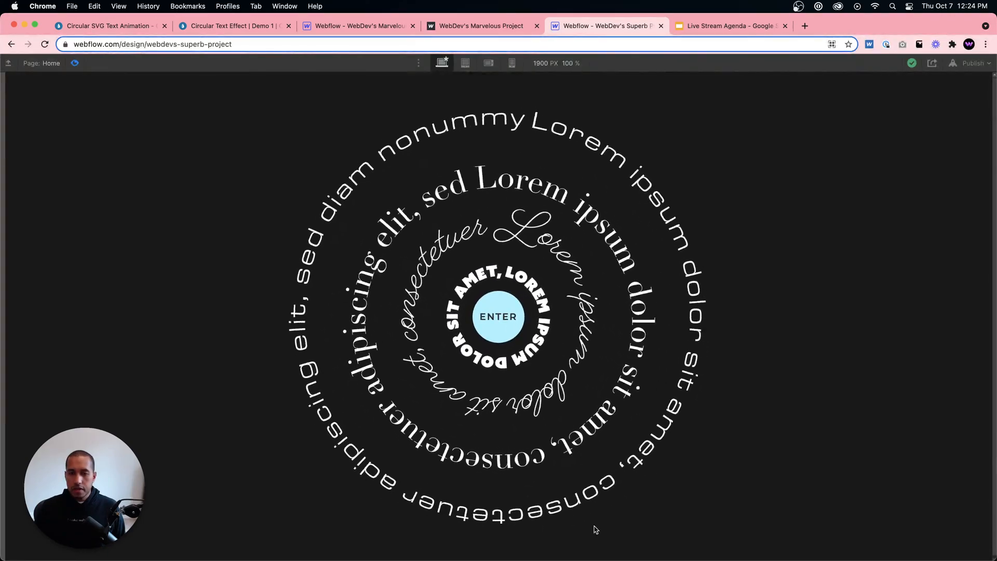
pyautogui.click(75, 63)
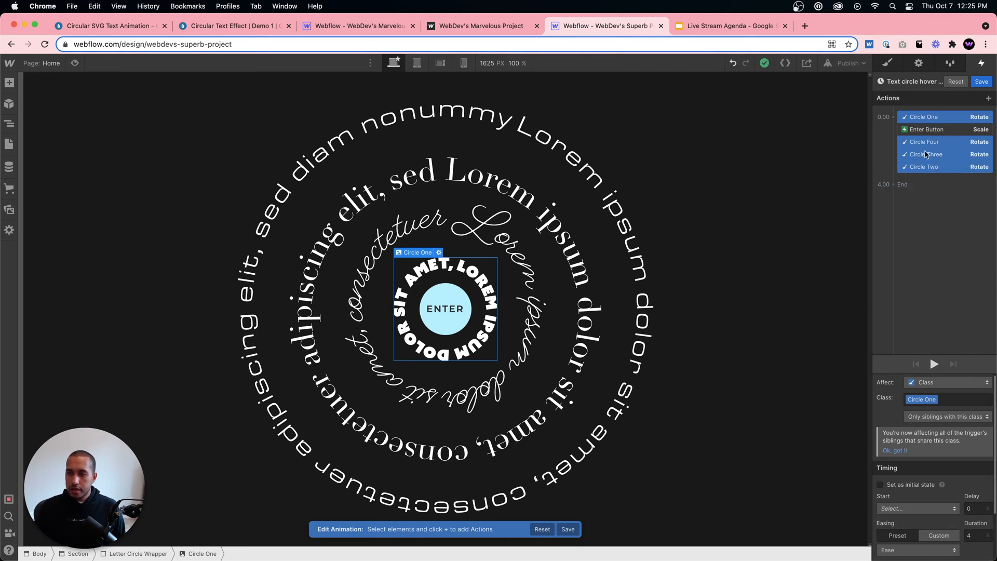
# - Stagger the hover-out rotations with delays of 0.2 s for Circle Two, 0.4 s for Circle Three and 0.6 s for Circle Four, and preview them
pyautogui.click(927, 197)
pyautogui.click(932, 166)
pyautogui.click(932, 141)
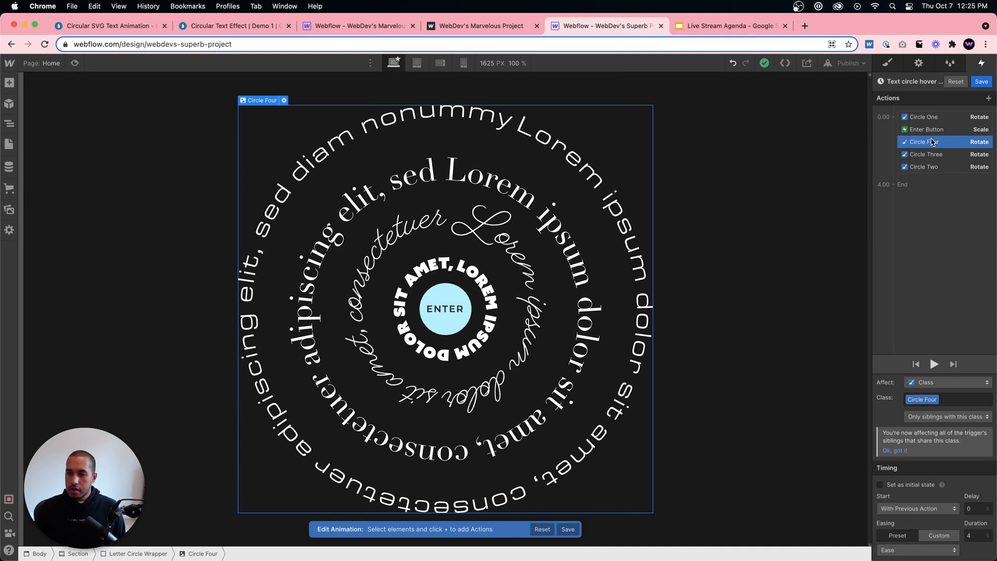
pyautogui.click(932, 166)
pyautogui.click(926, 116)
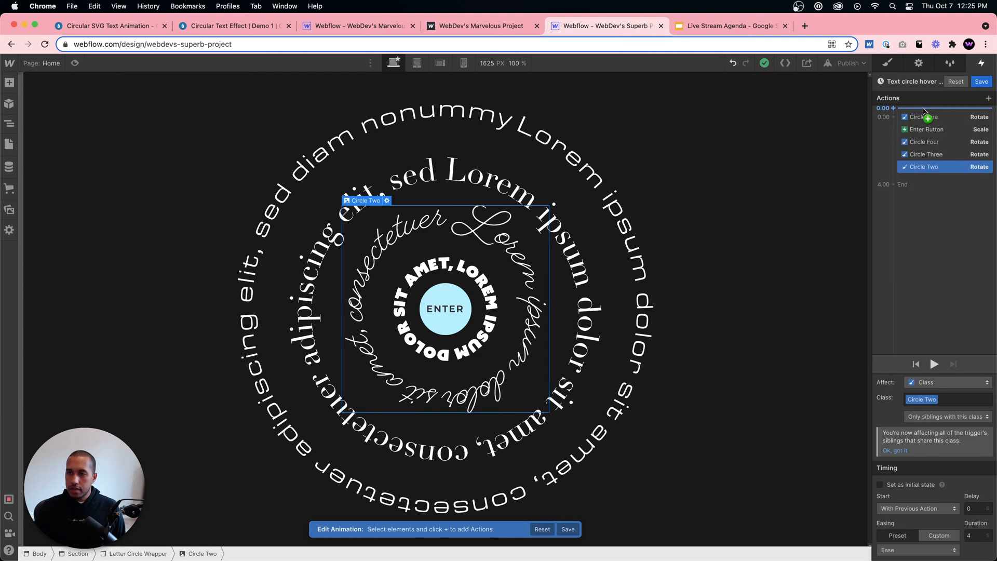
pyautogui.click(932, 166)
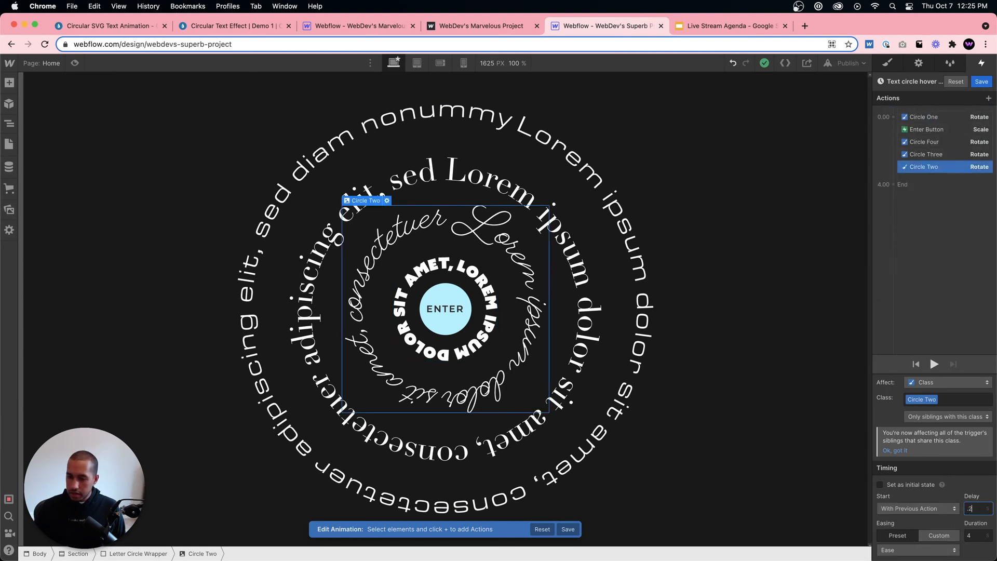
pyautogui.click(943, 156)
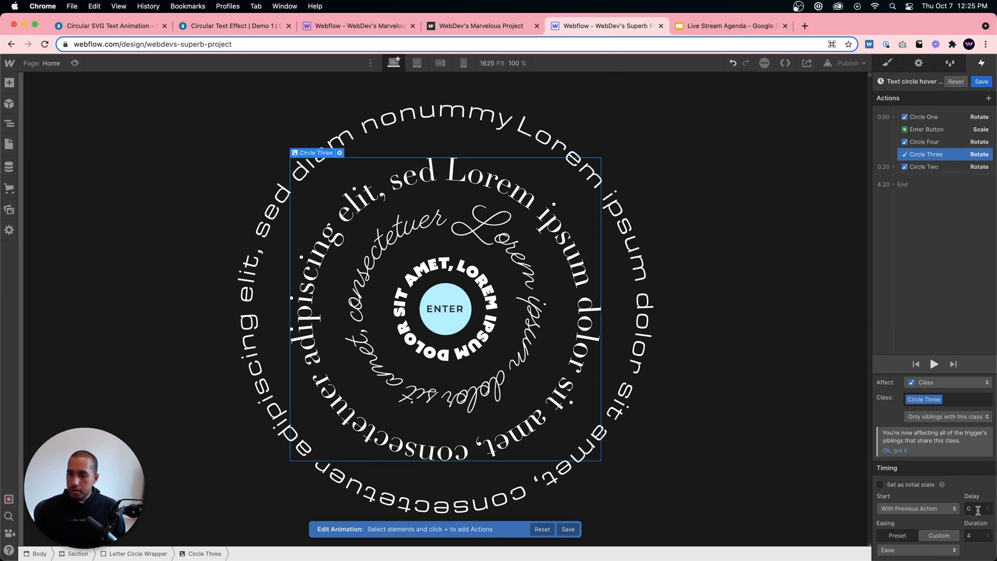
pyautogui.write('0.4')
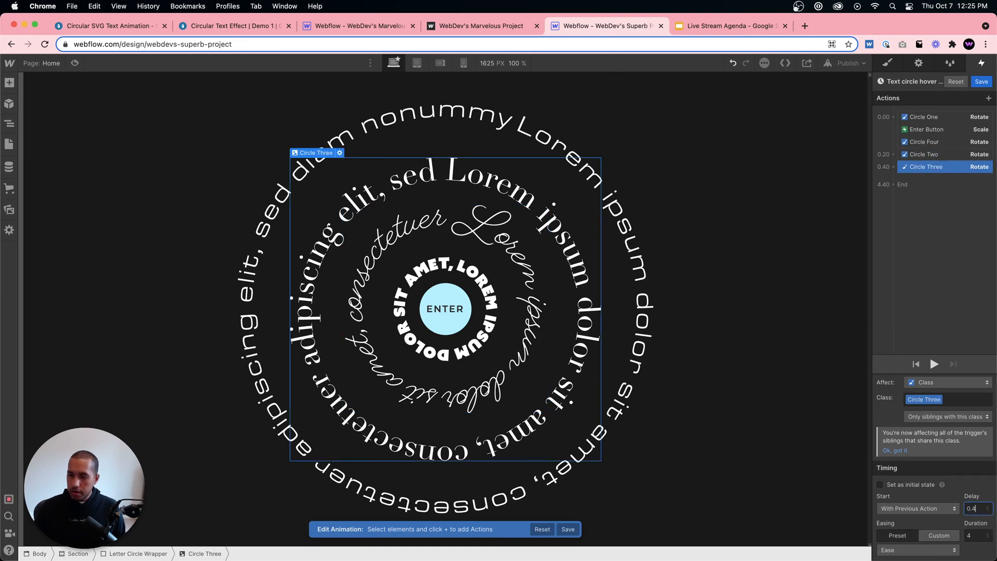
pyautogui.click(921, 142)
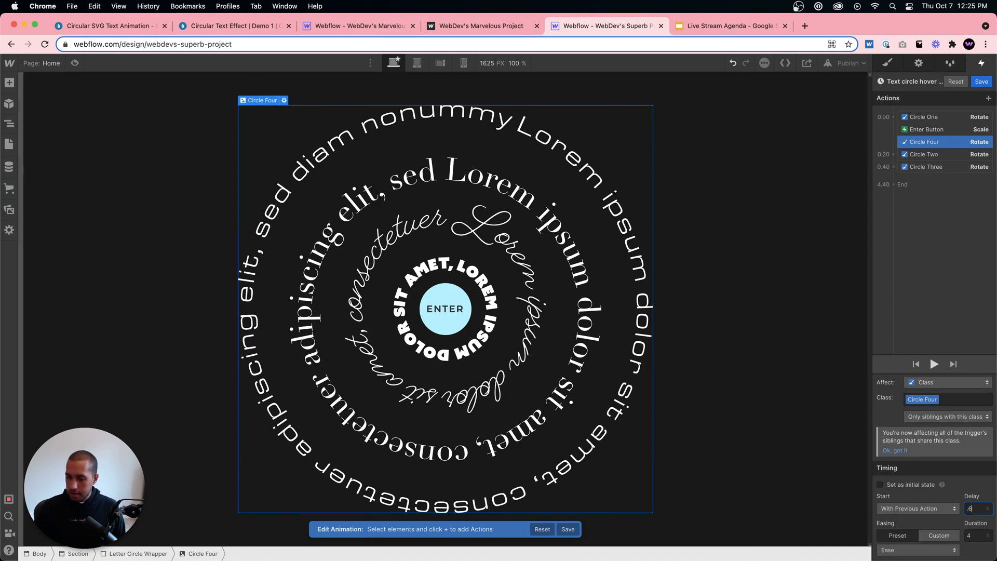
pyautogui.click(75, 63)
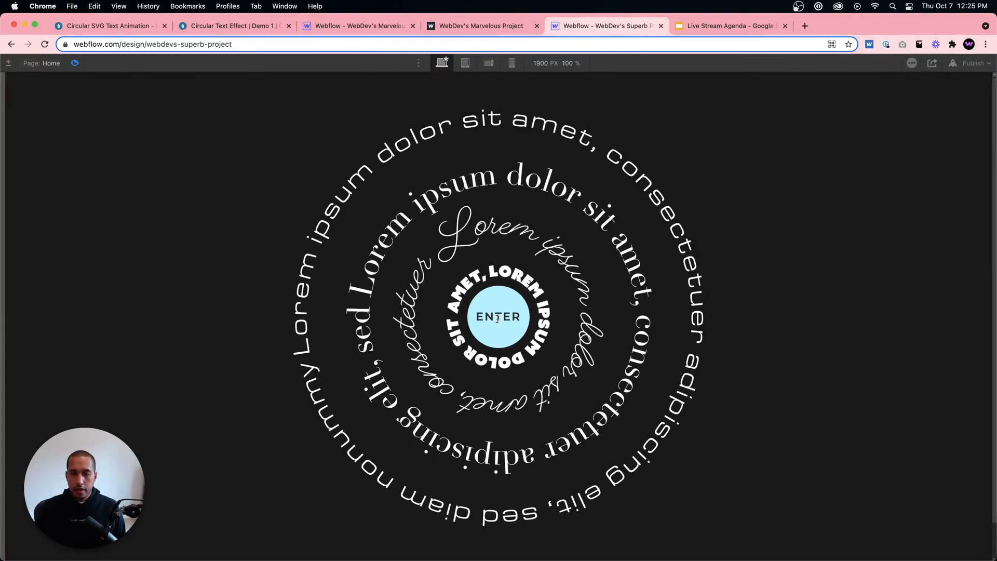
pyautogui.press('Escape')
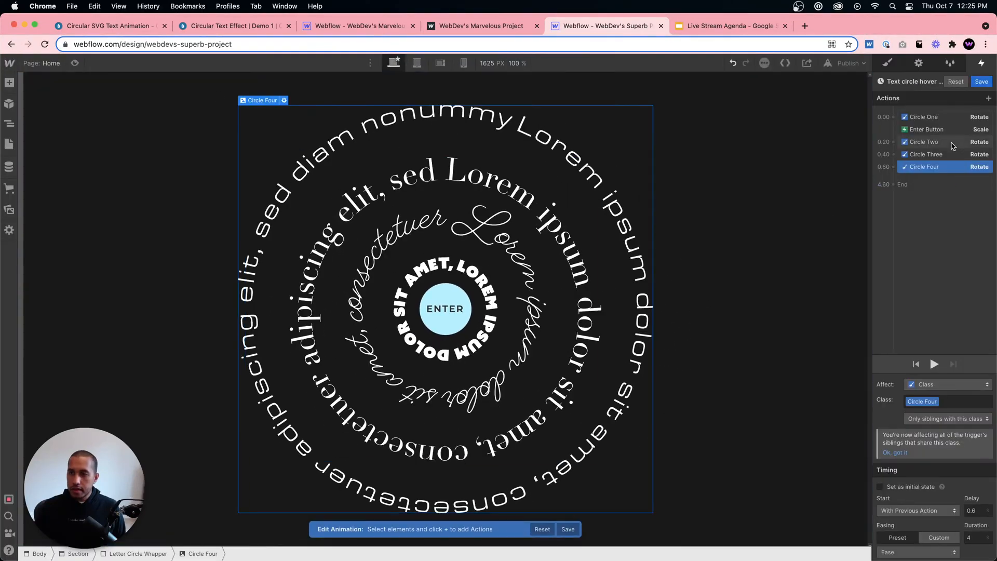
# - Set the delay of all four circle rotate actions in the hover-out animation to 0 and their easing to Linear (None)
pyautogui.keyDown('shift'); pyautogui.click(941, 142); pyautogui.keyUp('shift')
pyautogui.keyDown('shift'); pyautogui.click(941, 117); pyautogui.keyUp('shift')
pyautogui.click(970, 511)
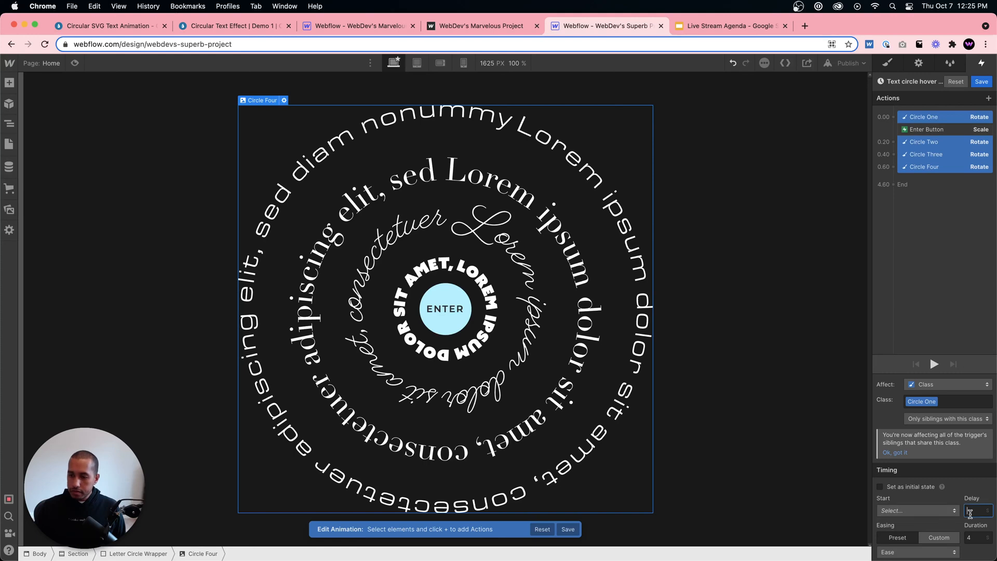
pyautogui.click(937, 552)
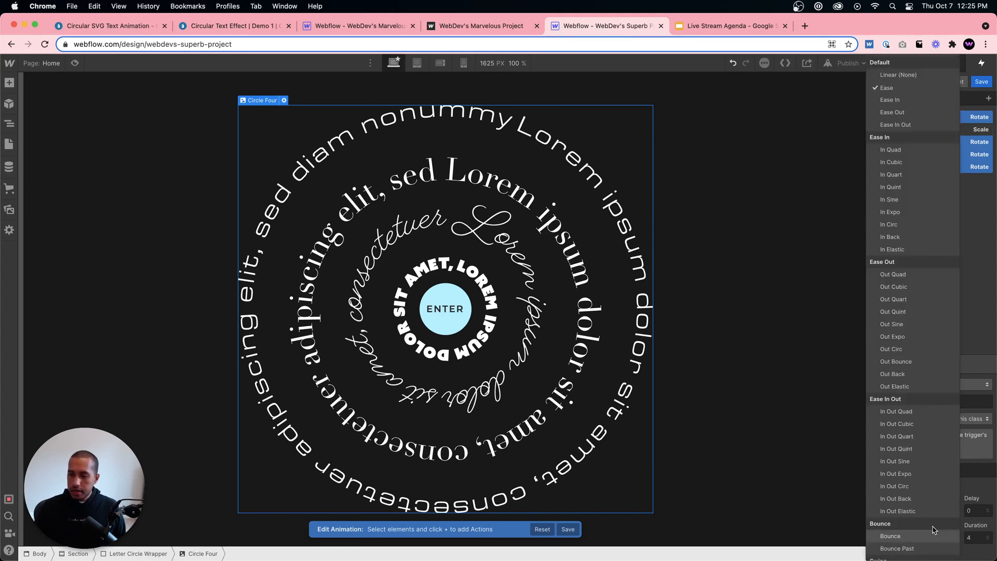
pyautogui.click(906, 75)
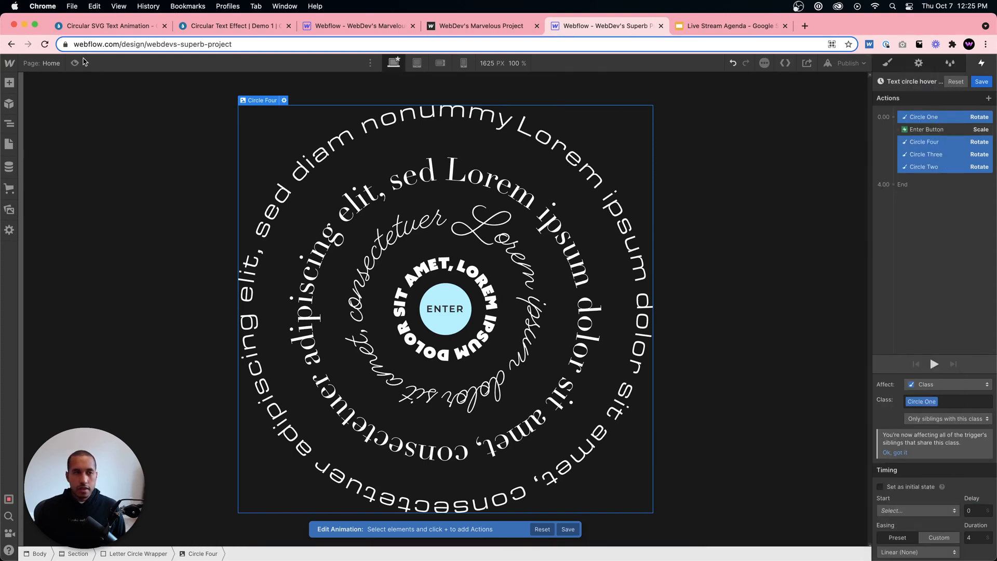
# - Test how the text rings rotate on hovering in and out of the Enter button in preview mode
pyautogui.click(75, 62)
pyautogui.moveTo(502, 322)
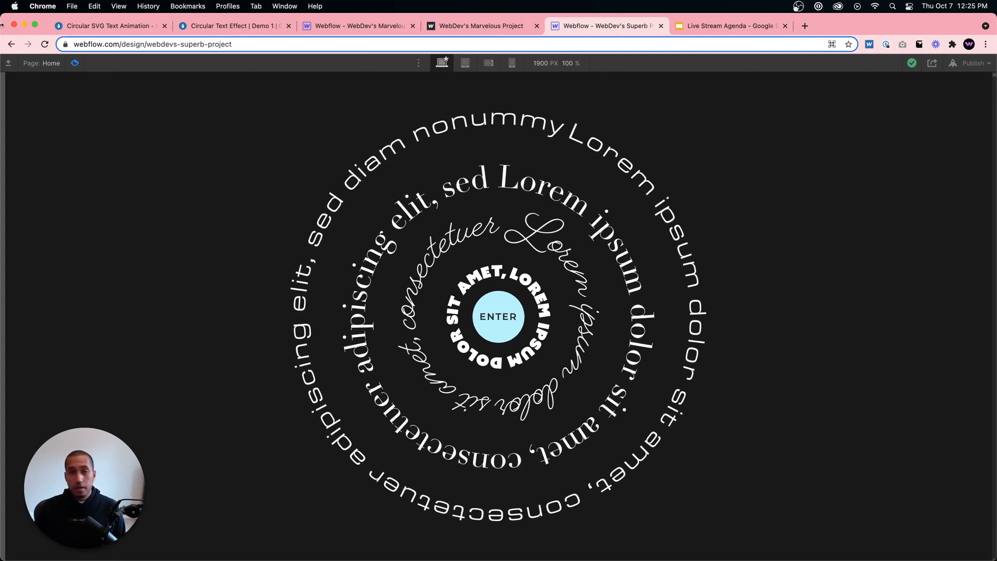
pyautogui.click(78, 64)
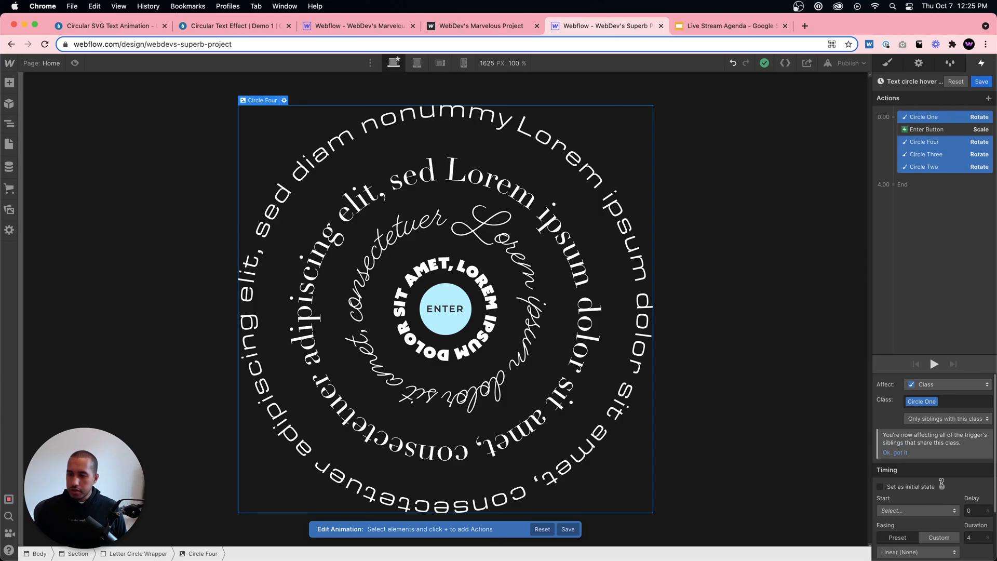
pyautogui.click(74, 63)
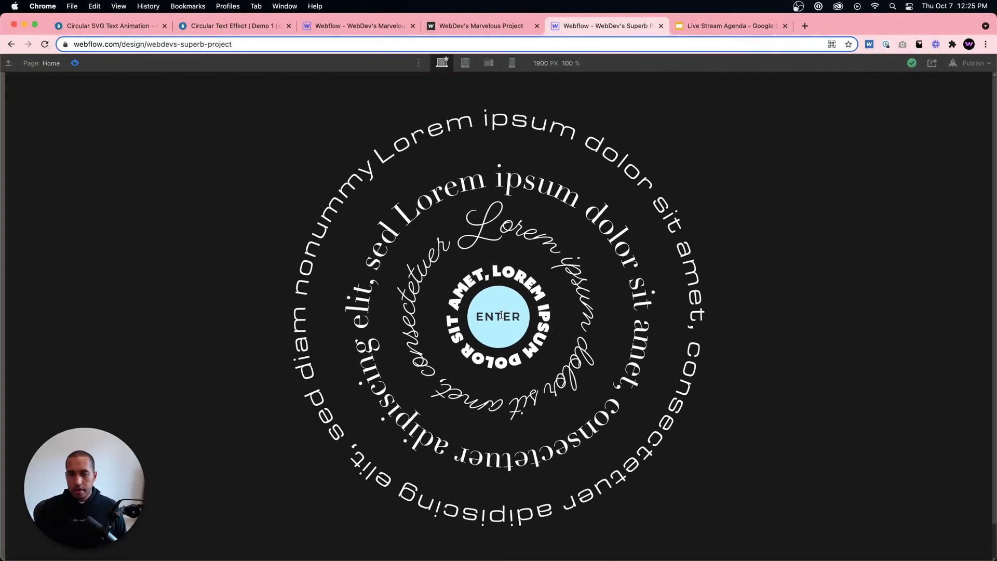
pyautogui.click(75, 63)
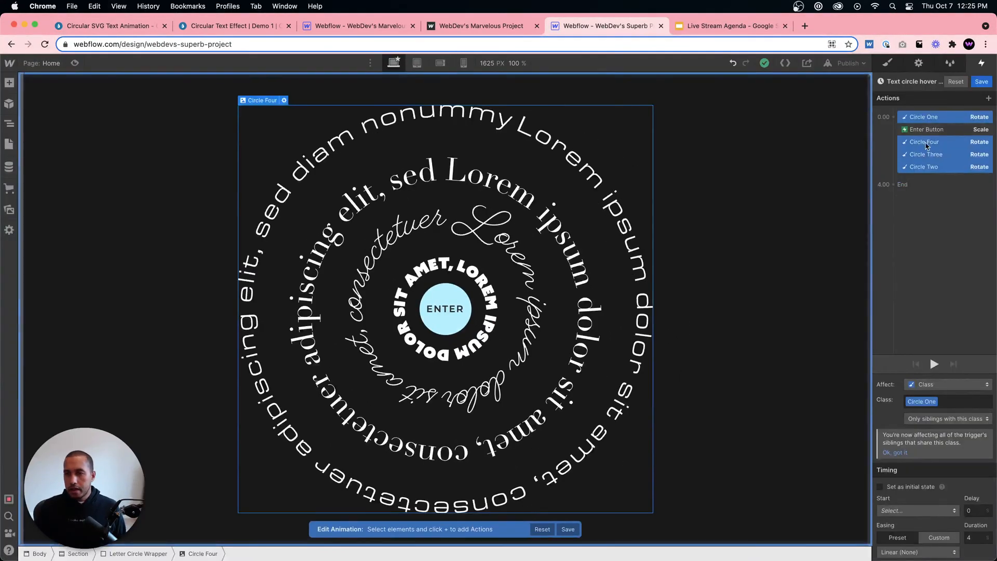
pyautogui.click(75, 63)
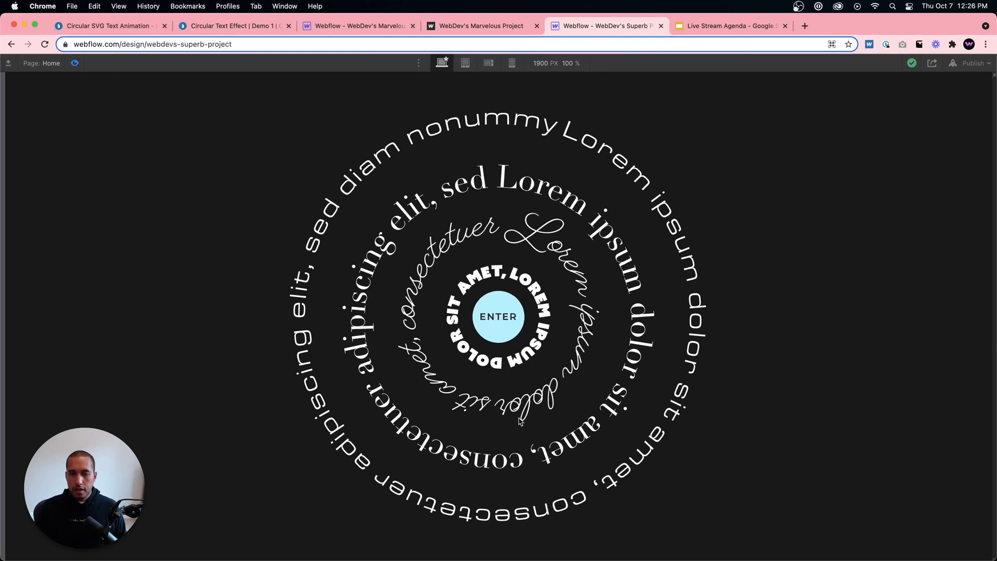
# - Turn on looping for the hover-in animation of the Enter button and test it in preview mode
pyautogui.press('super+shift+p')
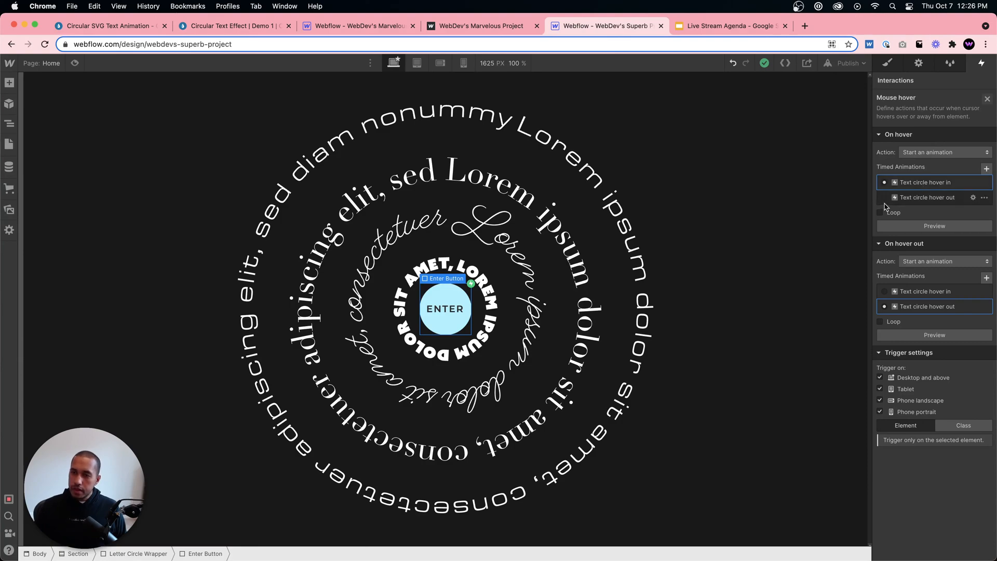
pyautogui.press('super+shift+p')
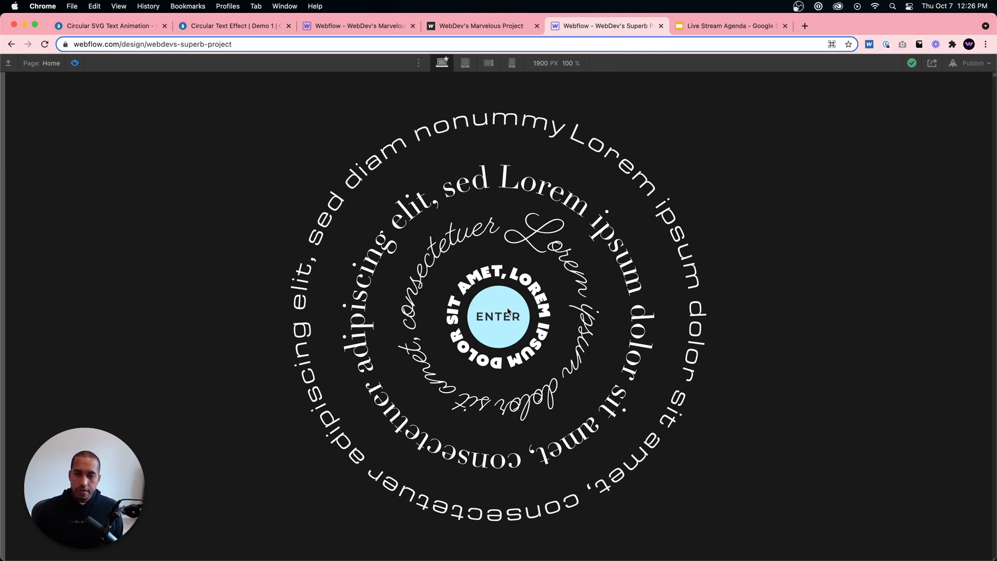
pyautogui.click(77, 64)
pyautogui.click(76, 63)
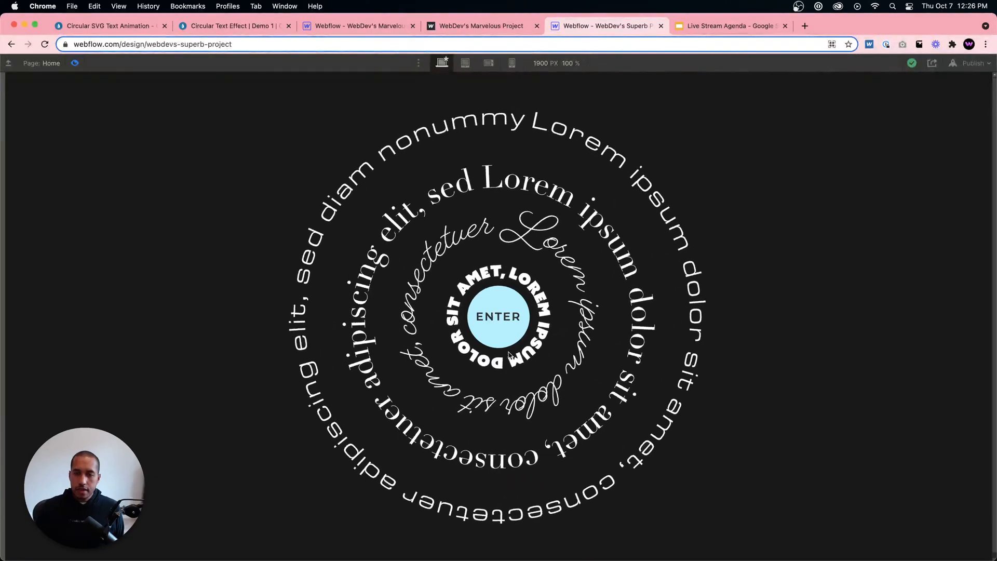
pyautogui.click(76, 64)
# - Duplicate the rotate actions of all four circles in the hover-in animation
pyautogui.click(939, 188)
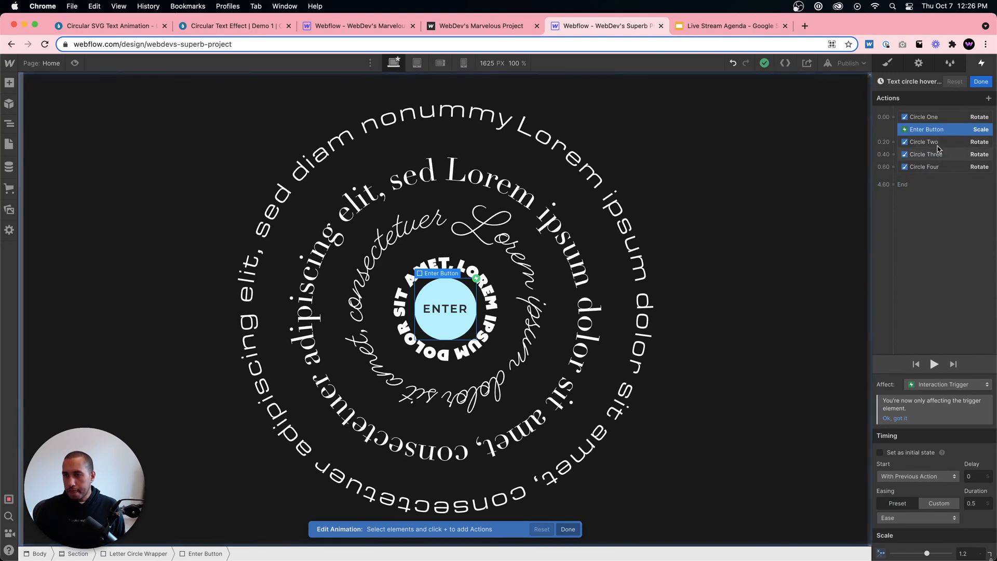
pyautogui.click(935, 141)
pyautogui.keyDown('super'); pyautogui.click(933, 167); pyautogui.keyUp('super')
pyautogui.keyDown('super'); pyautogui.click(926, 117); pyautogui.keyUp('super')
pyautogui.rightClick(926, 116)
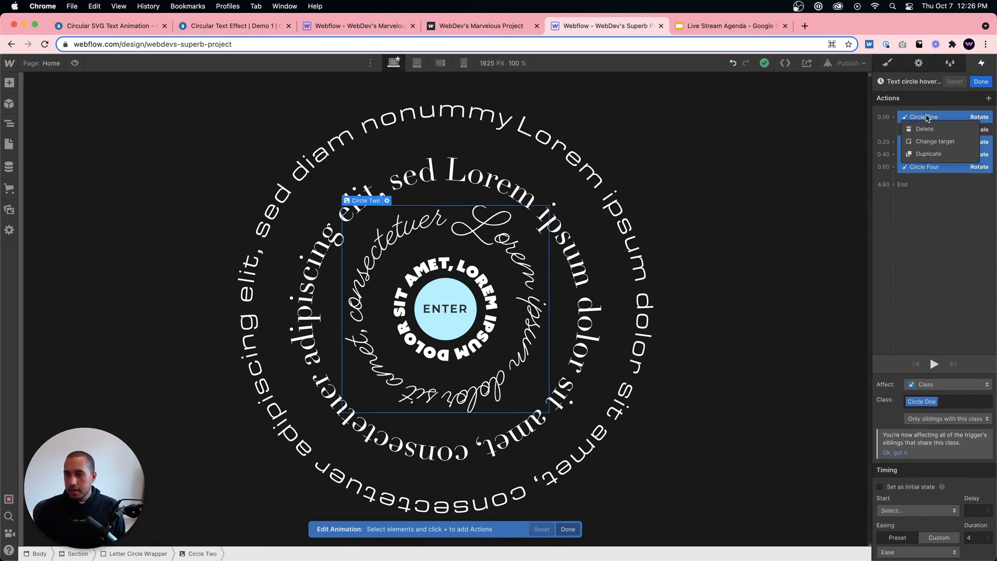
pyautogui.click(942, 154)
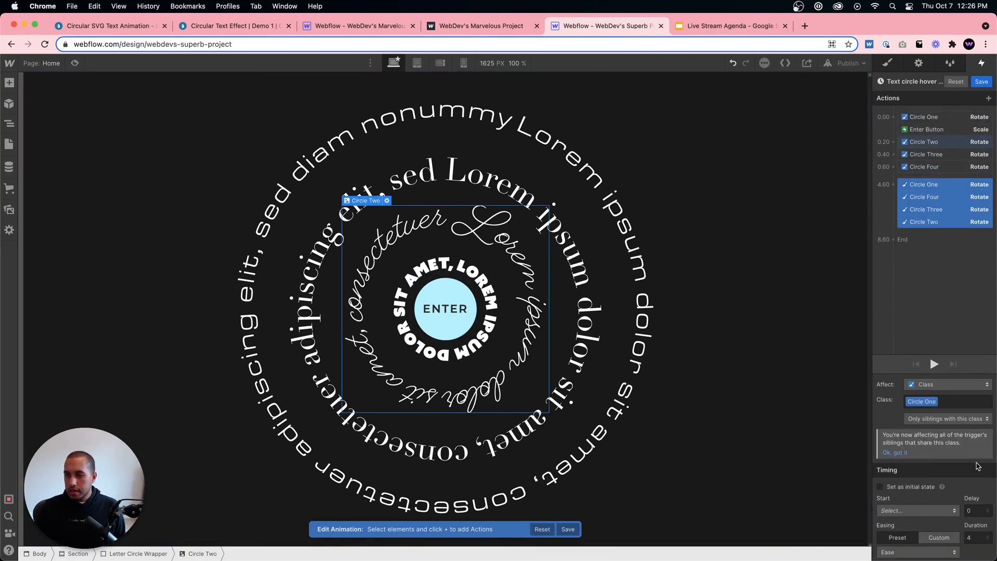
# - Set the duration of the four duplicated rotate actions to 0 and their Z rotation to 0 degrees
pyautogui.scroll(-3, 978, 466)
pyautogui.doubleClick(971, 471)
pyautogui.write('0')
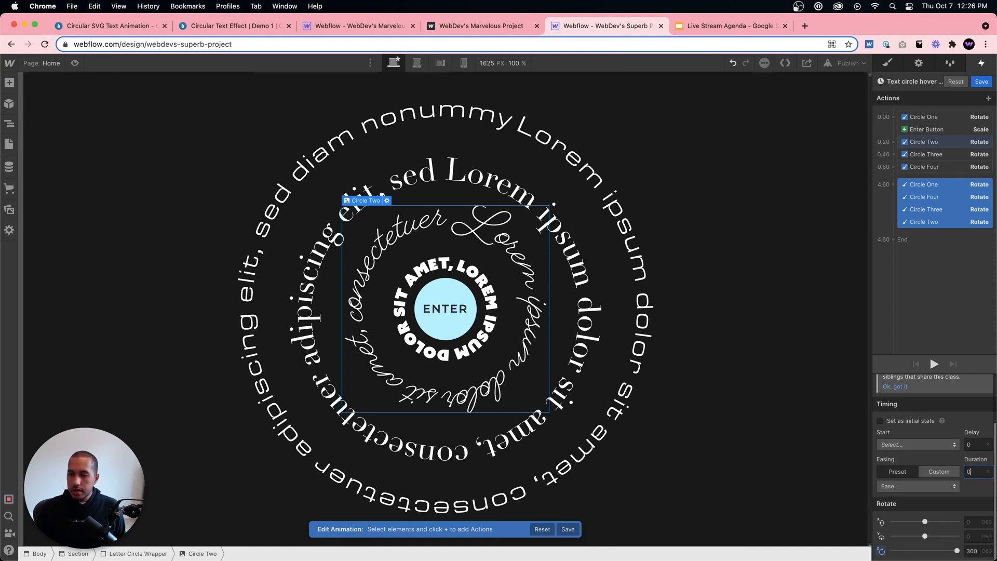
pyautogui.click(969, 552)
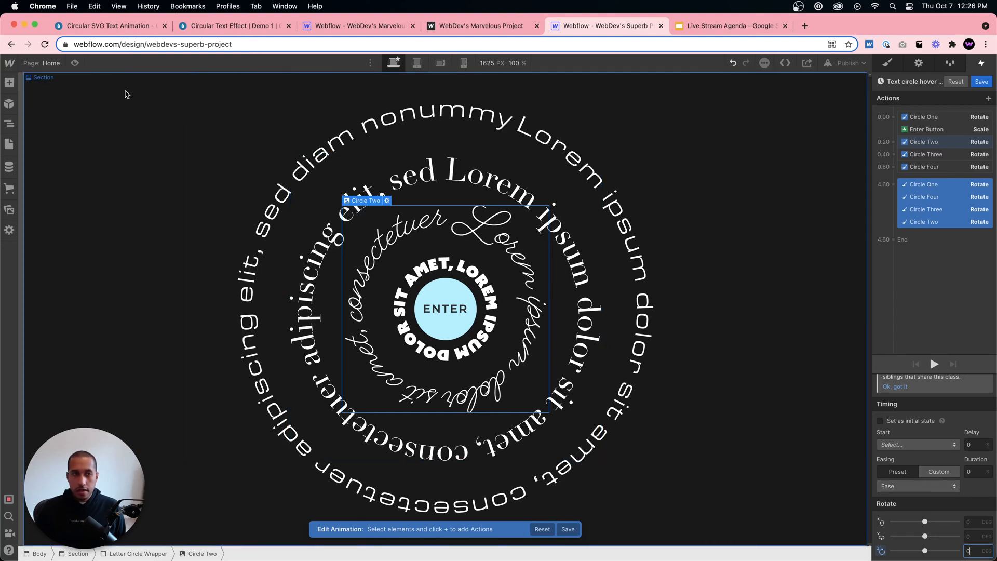
# - Test the looping hover-in rotation in preview mode and save the hover-in animation
pyautogui.click(74, 63)
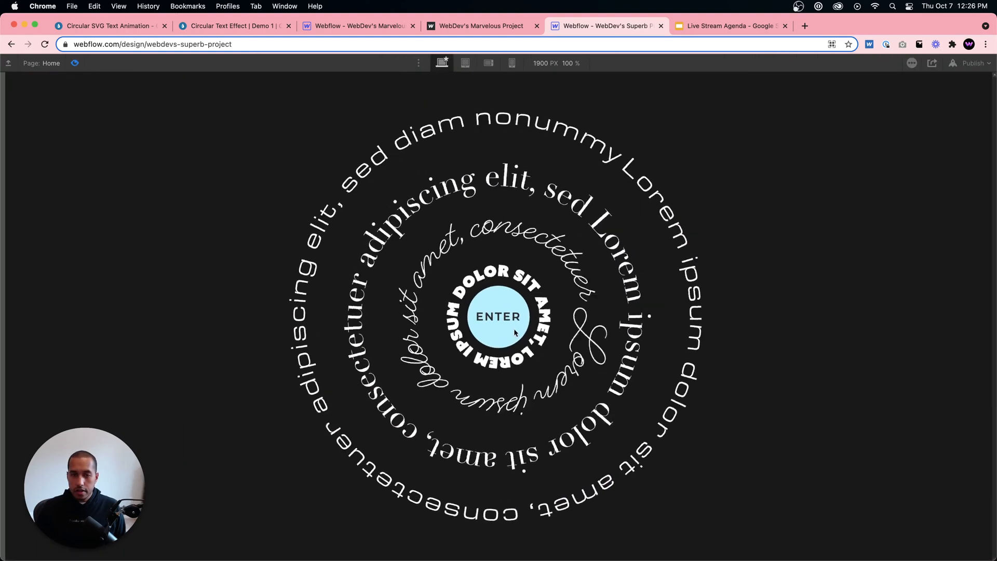
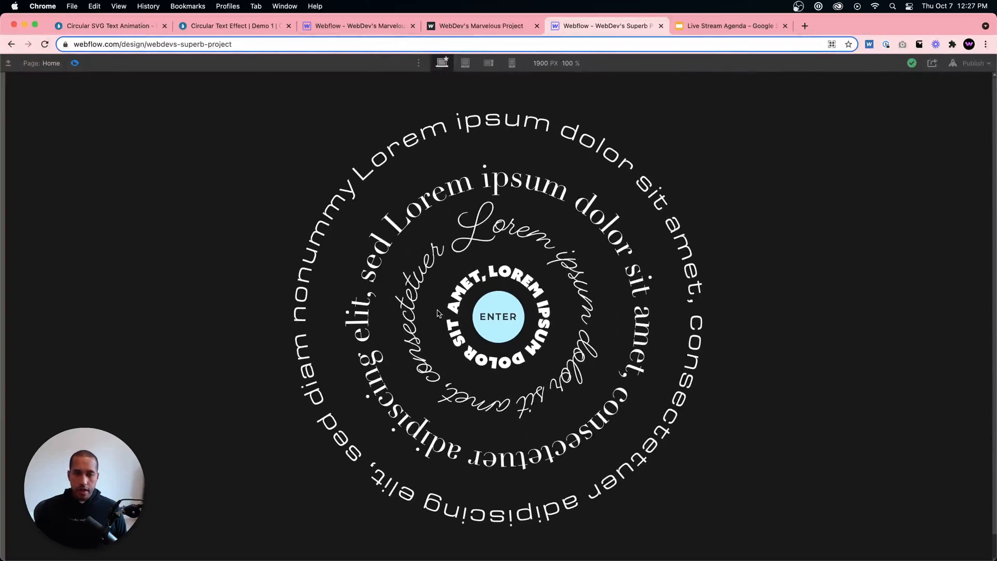
pyautogui.click(74, 63)
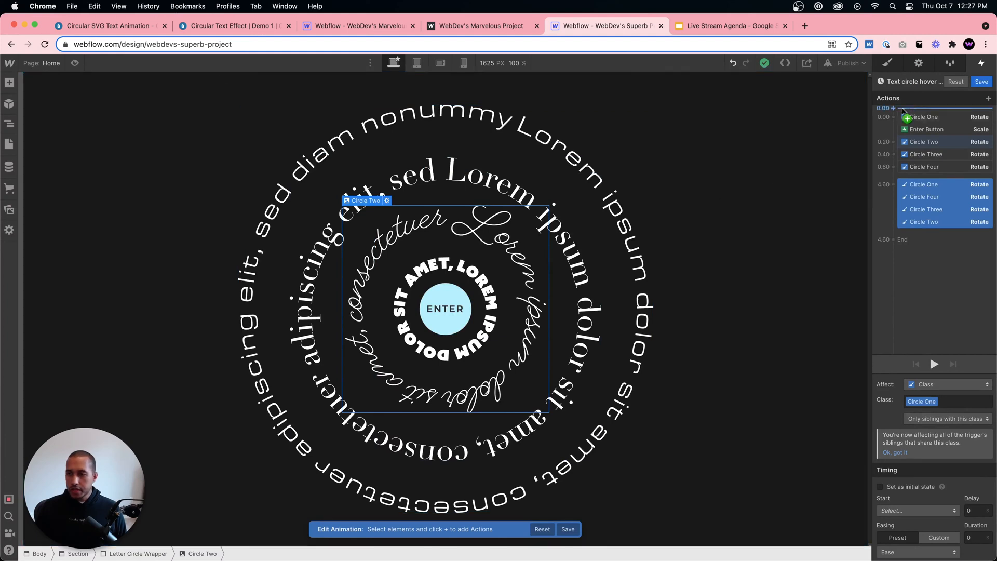
pyautogui.click(982, 82)
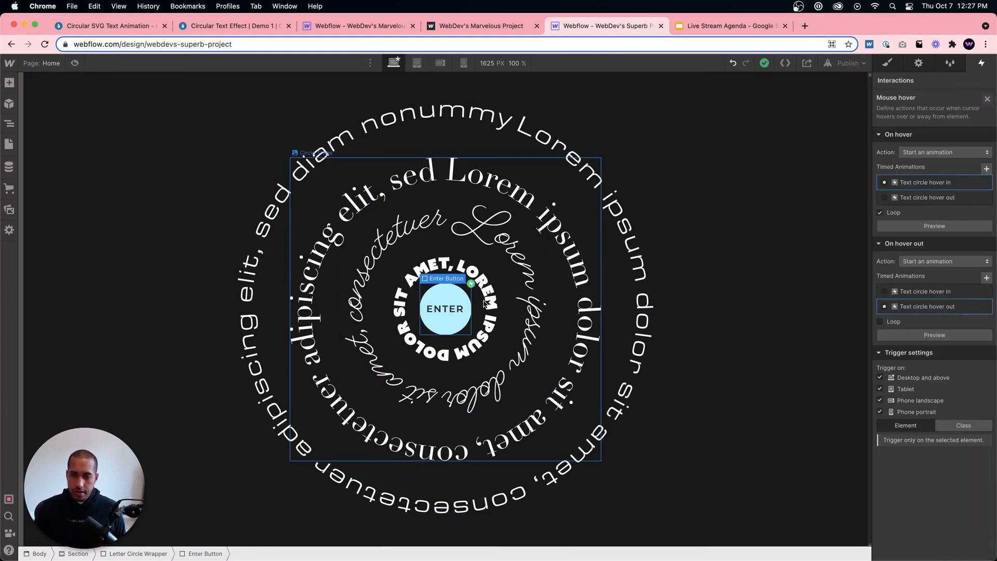
# - Add a mouse click (tap) trigger to the Enter button that starts a custom animation on the first click
pyautogui.click(540, 335)
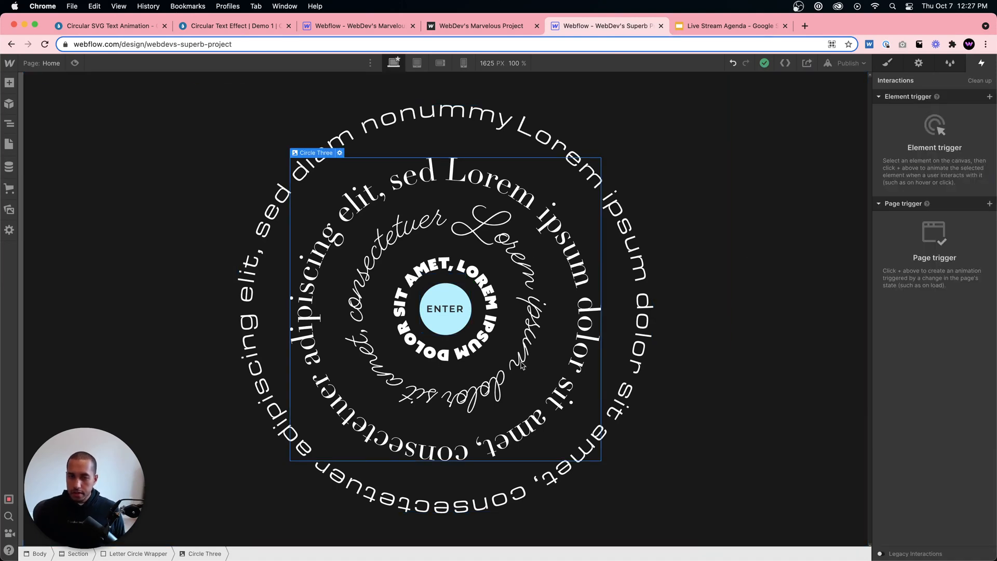
pyautogui.click(443, 337)
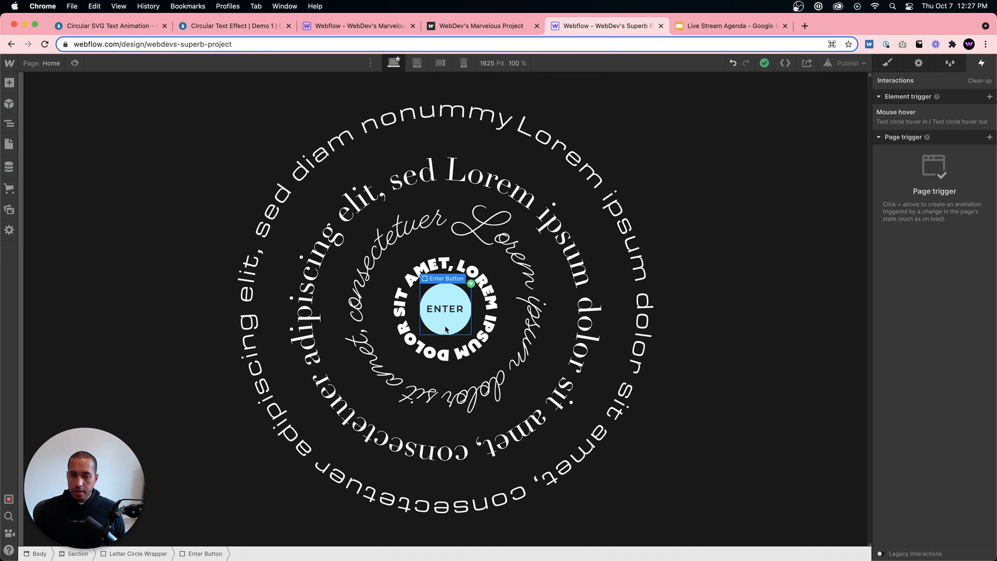
pyautogui.moveTo(988, 115)
pyautogui.click(989, 97)
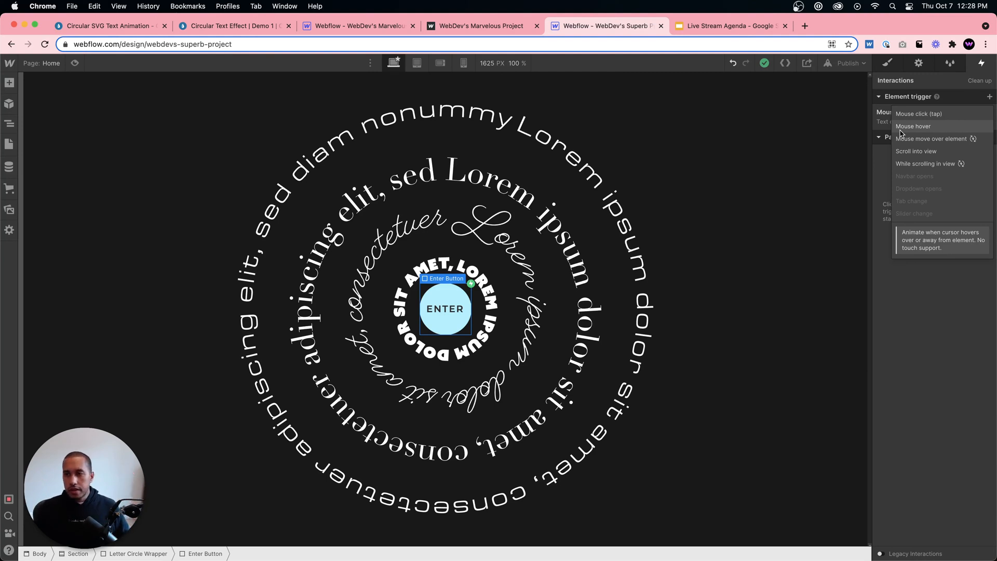
pyautogui.click(917, 114)
pyautogui.click(928, 153)
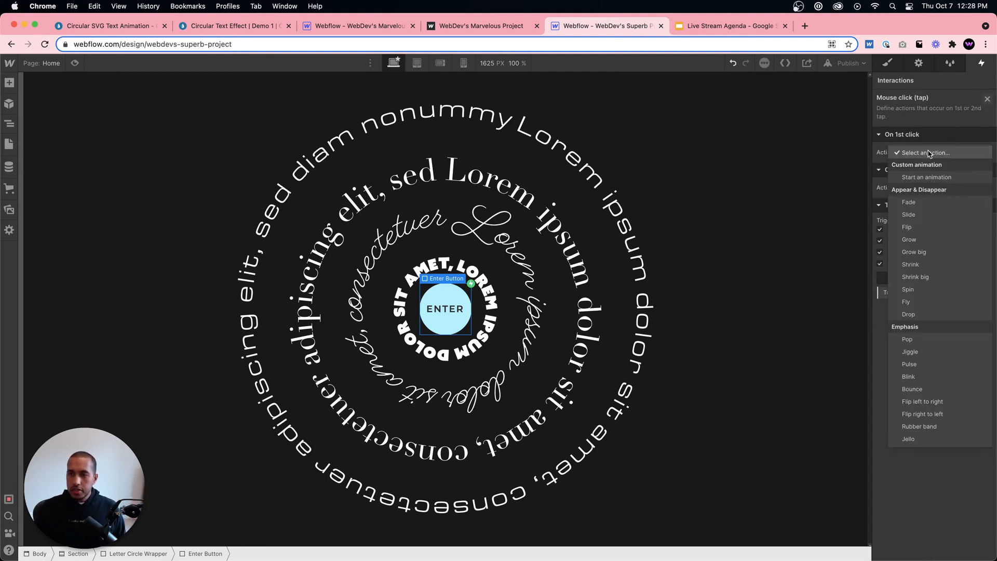
pyautogui.click(926, 177)
# - Create a new timed animation for the first click named "Text circle fade out"
pyautogui.click(985, 159)
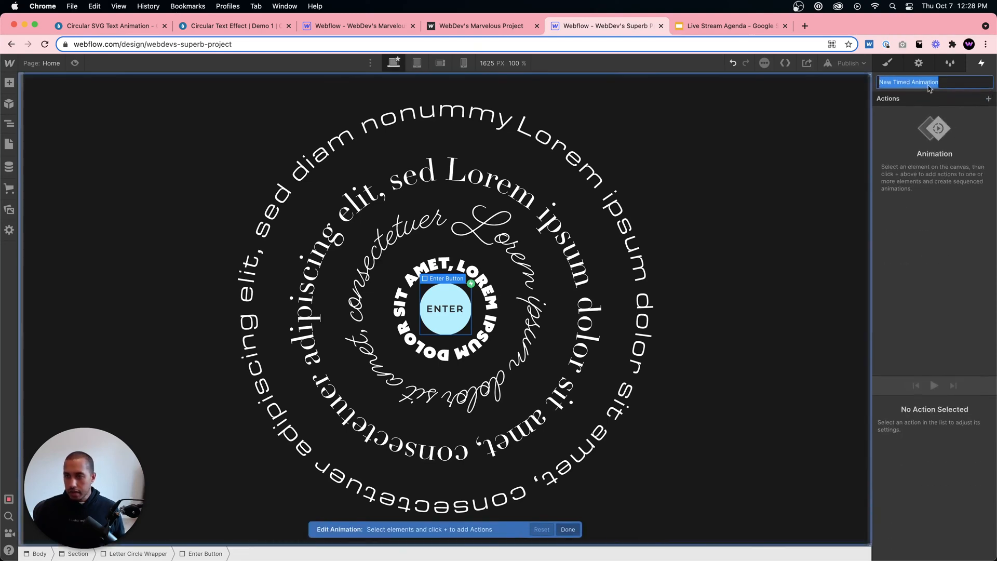
pyautogui.write('Text circle fade out')
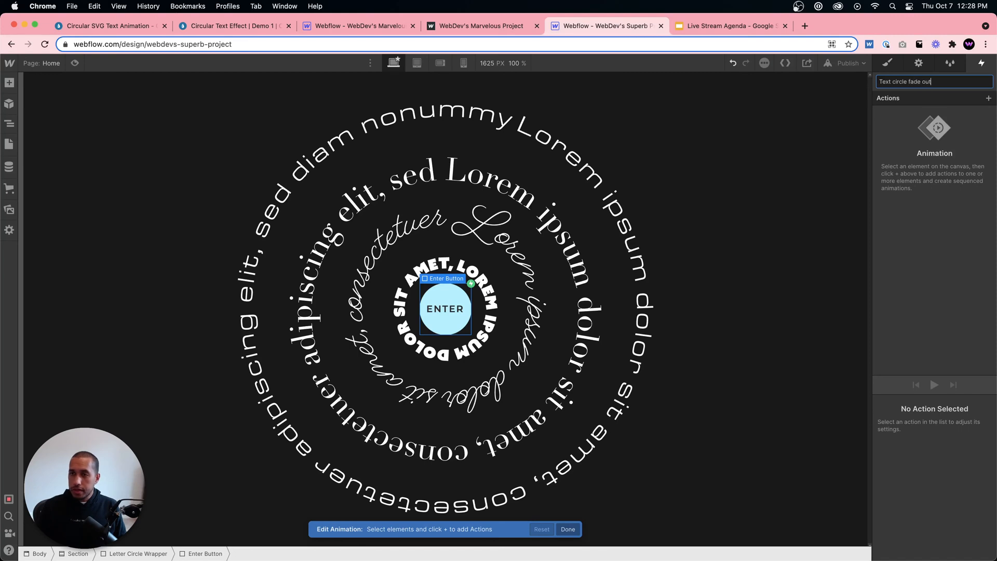
pyautogui.press('Return')
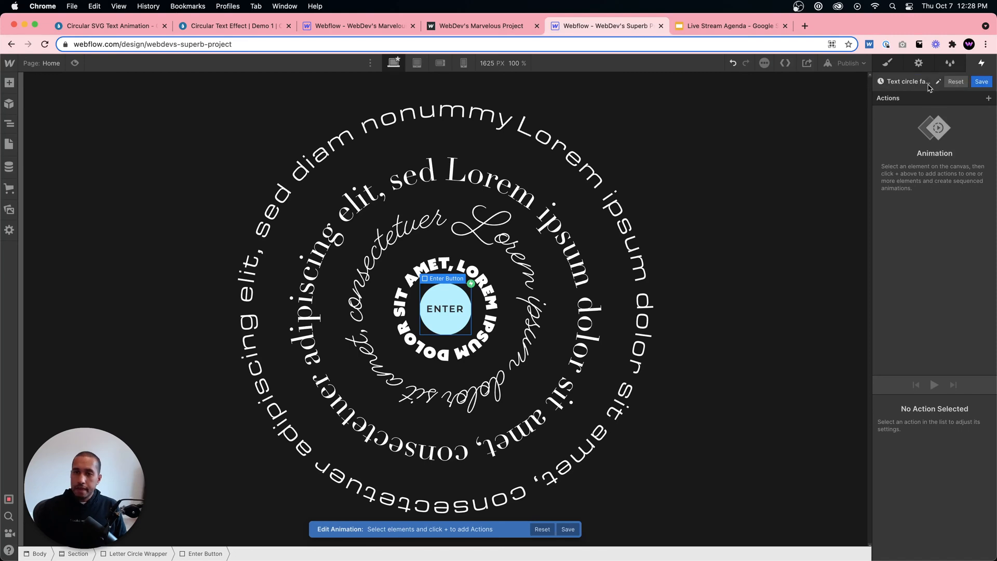
# - Add a Scale action of 1.5 on X and Y to Circle Four with Ease easing
pyautogui.click(391, 120)
pyautogui.click(9, 123)
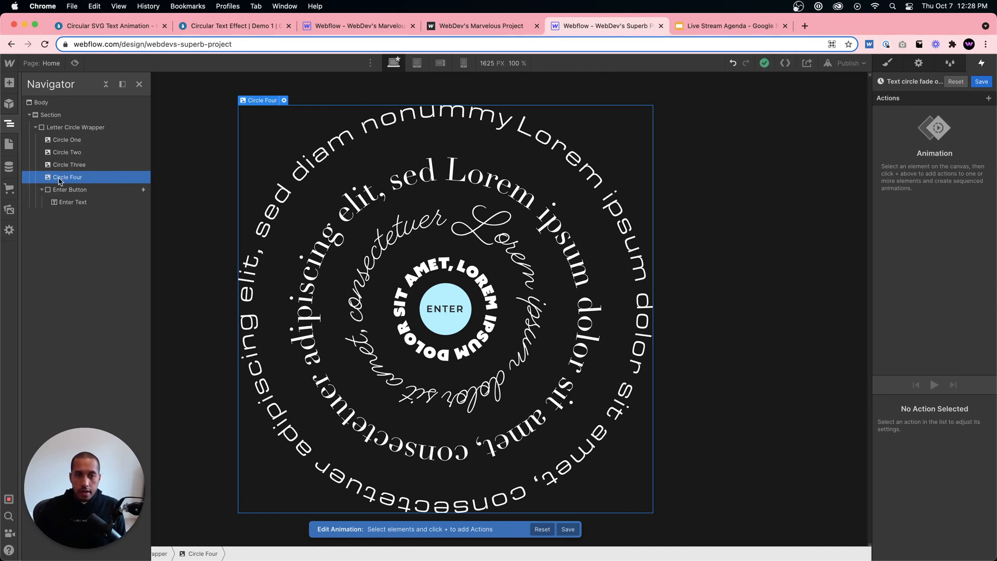
pyautogui.click(988, 98)
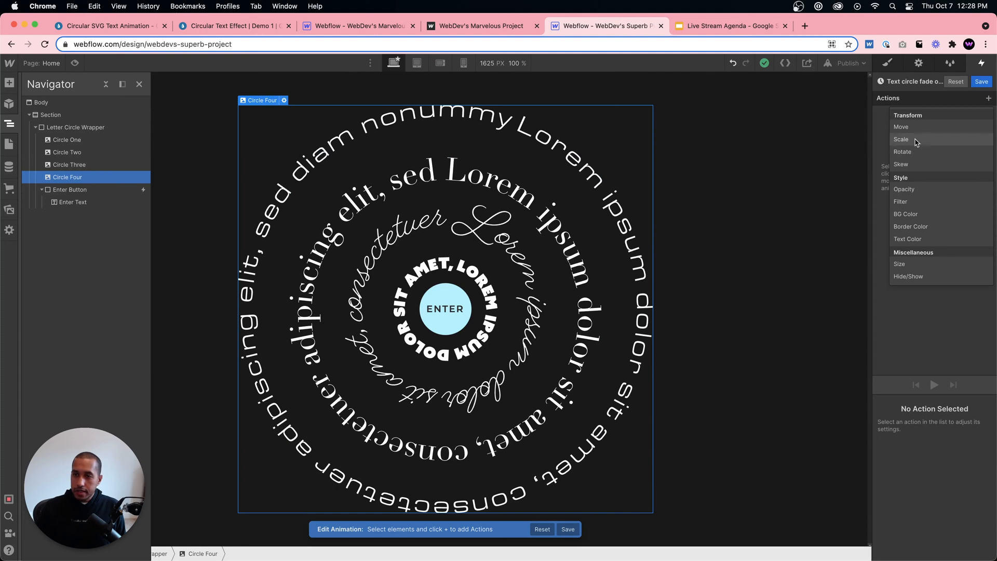
pyautogui.click(901, 139)
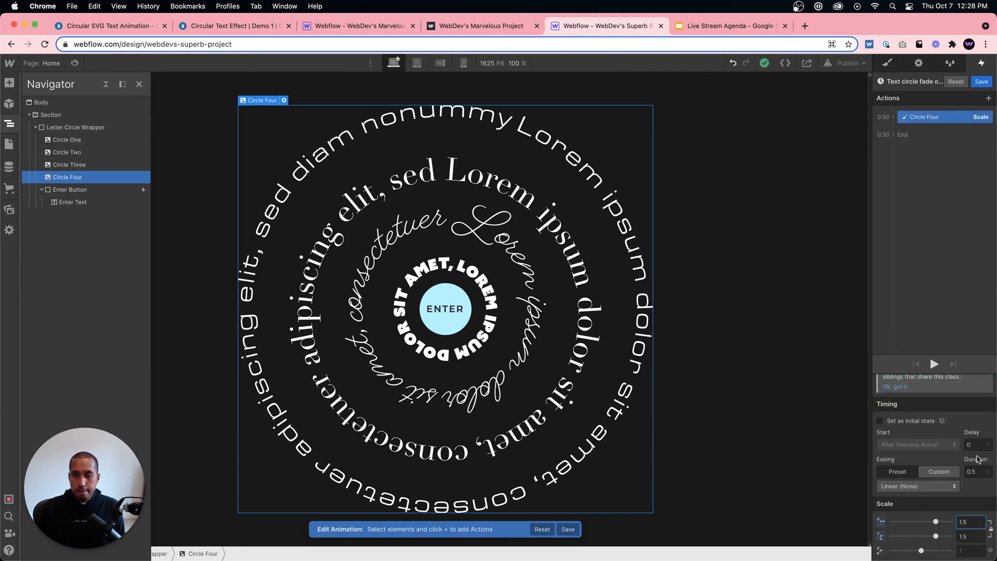
pyautogui.click(918, 486)
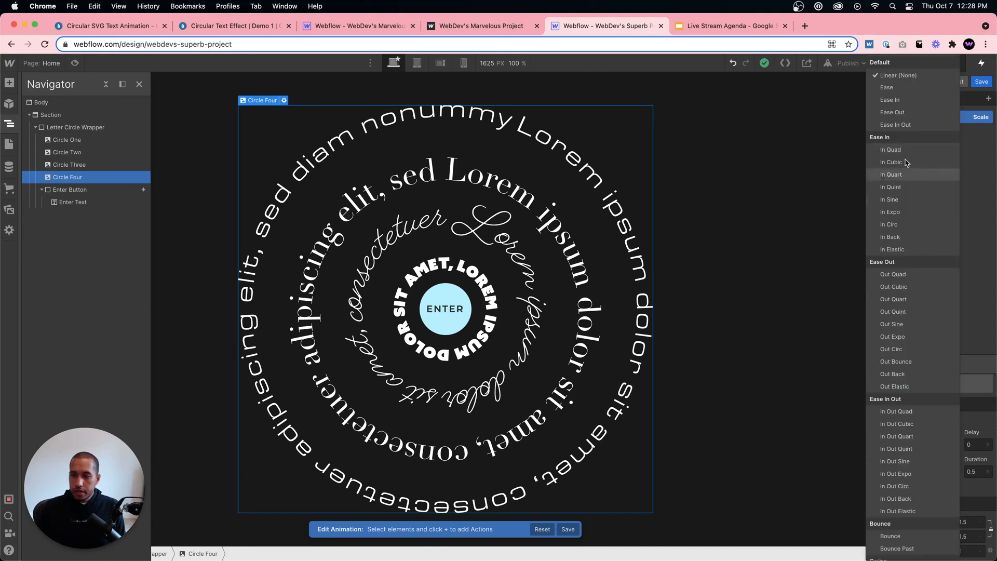
pyautogui.click(894, 90)
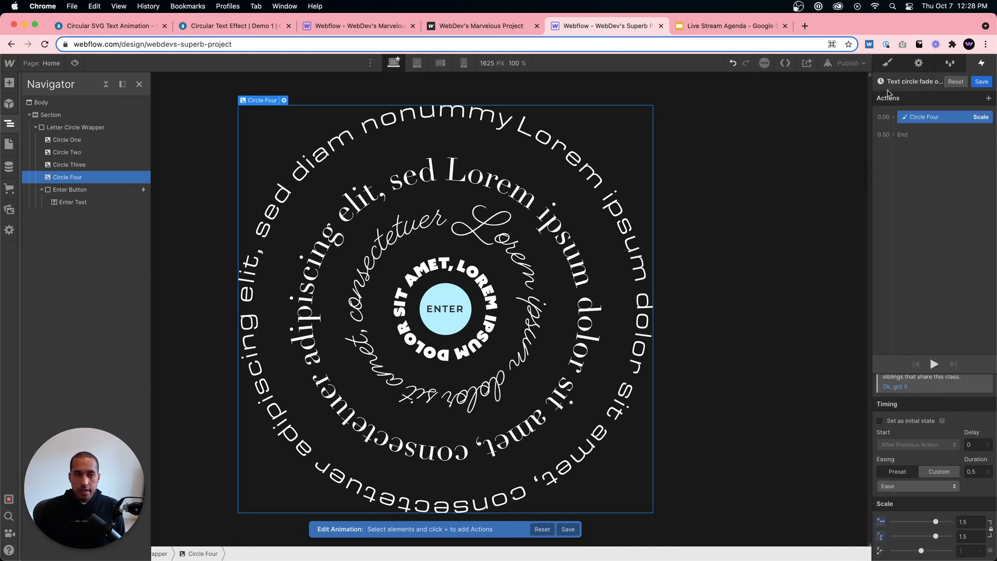
# - Duplicate the Circle Four scale action three times
pyautogui.rightClick(934, 117)
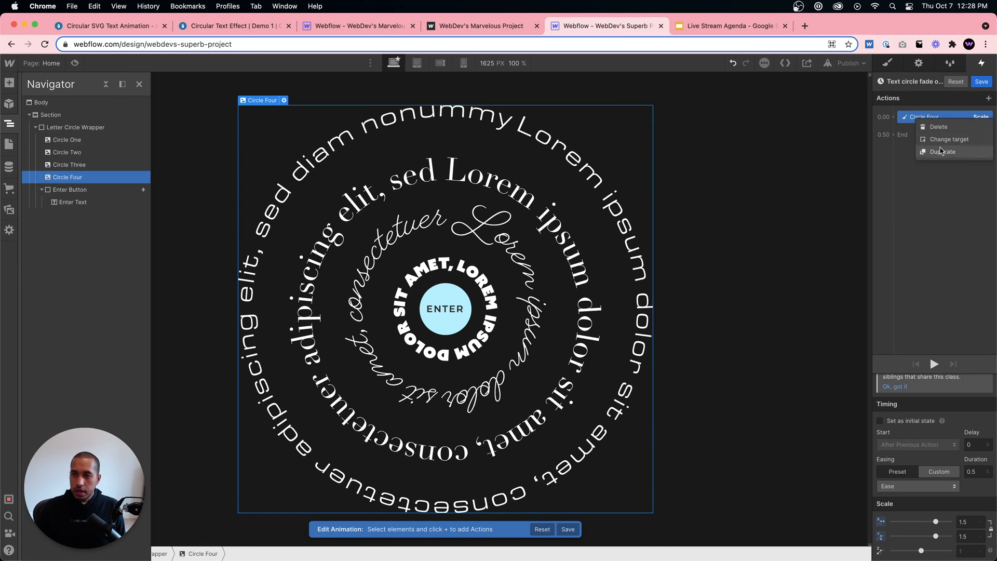
pyautogui.click(940, 150)
pyautogui.rightClick(934, 135)
pyautogui.click(946, 173)
pyautogui.rightClick(941, 155)
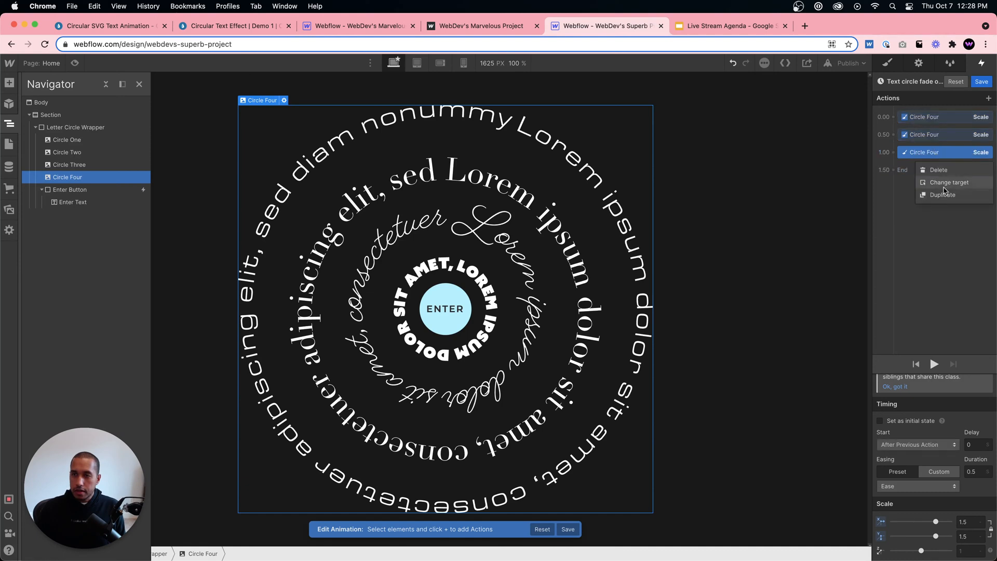
pyautogui.click(940, 193)
# - Change the target of the second scale action to Circle Three
pyautogui.rightClick(931, 135)
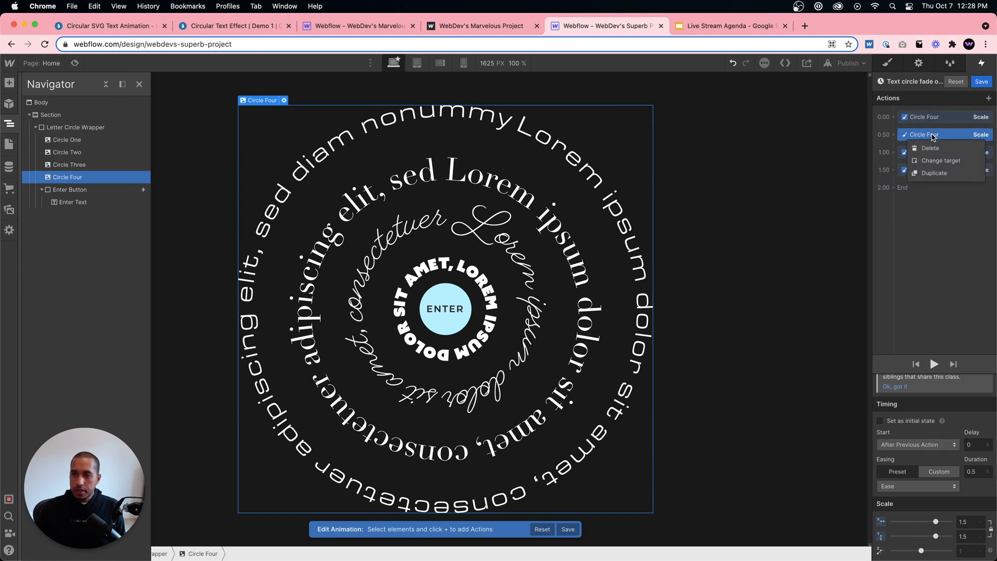
pyautogui.click(940, 161)
pyautogui.click(69, 165)
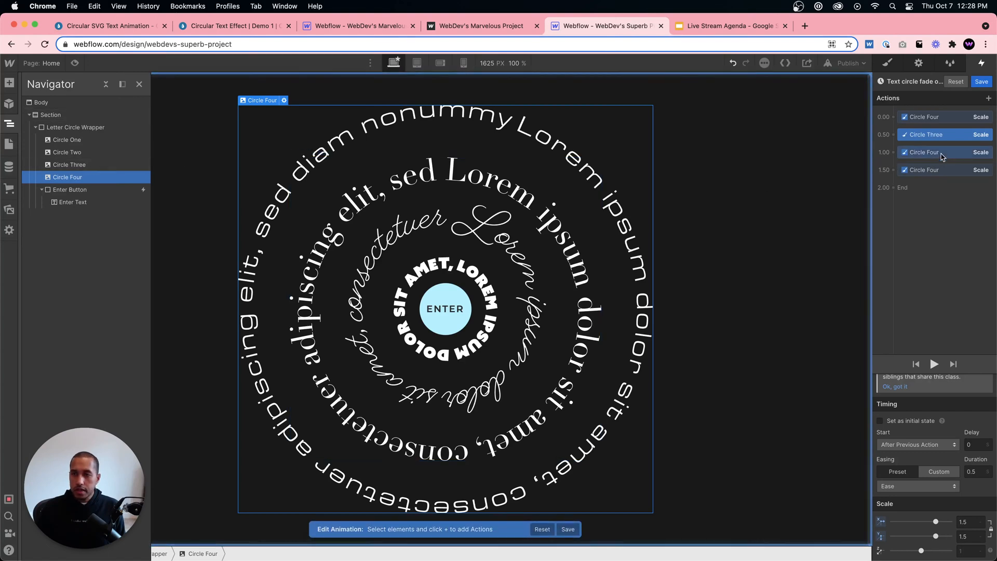
pyautogui.rightClick(930, 170)
pyautogui.click(947, 188)
pyautogui.click(944, 191)
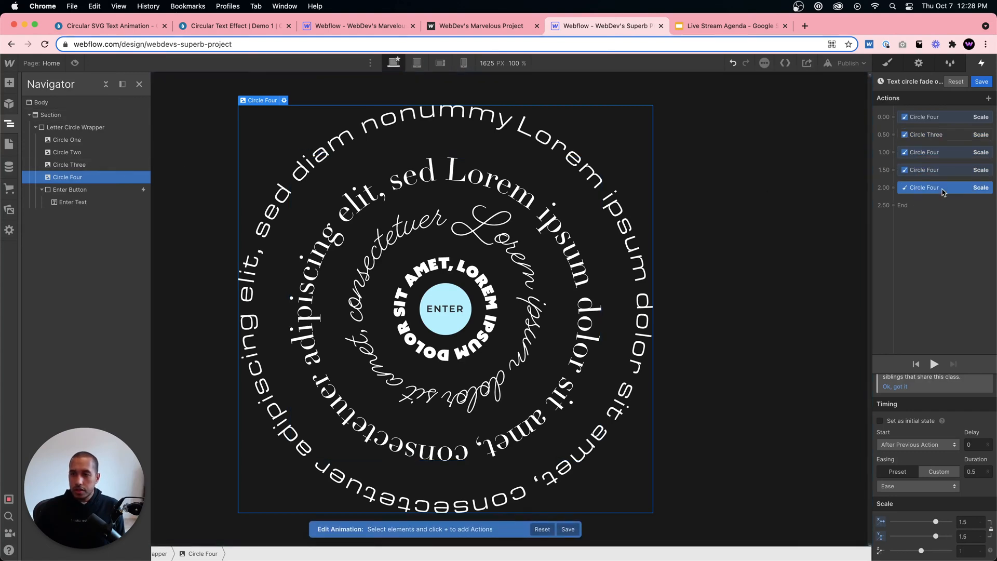
pyautogui.press('BackSpace')
# - Retarget the third scale action to Circle Two and the fourth to Circle One
pyautogui.rightClick(933, 154)
pyautogui.click(948, 178)
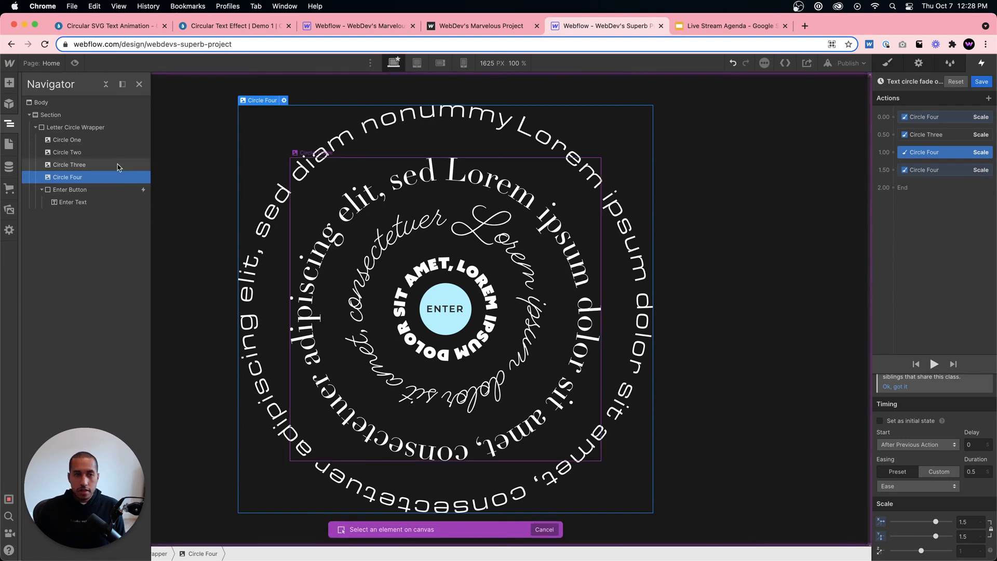
pyautogui.click(67, 152)
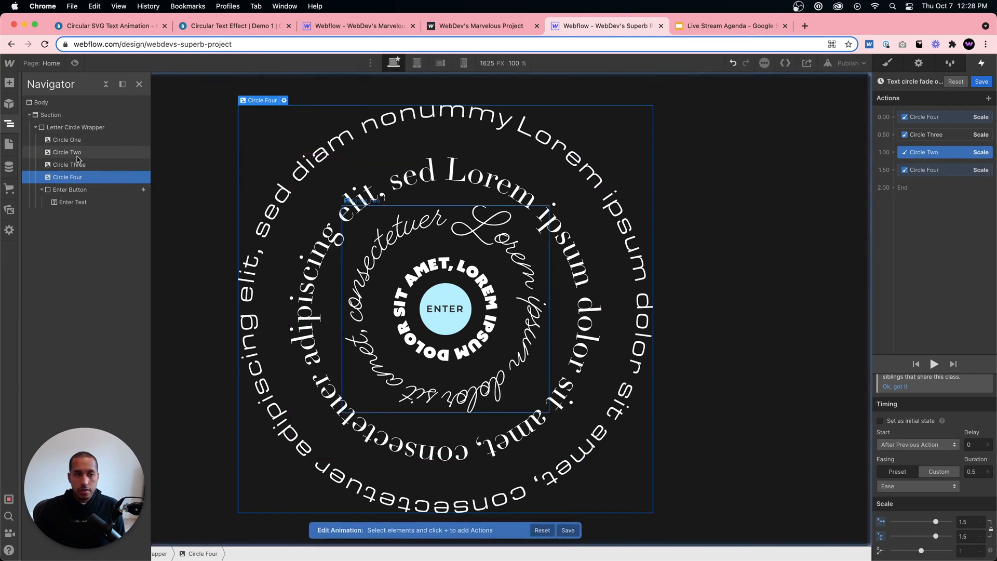
pyautogui.rightClick(929, 170)
pyautogui.click(948, 194)
pyautogui.click(89, 142)
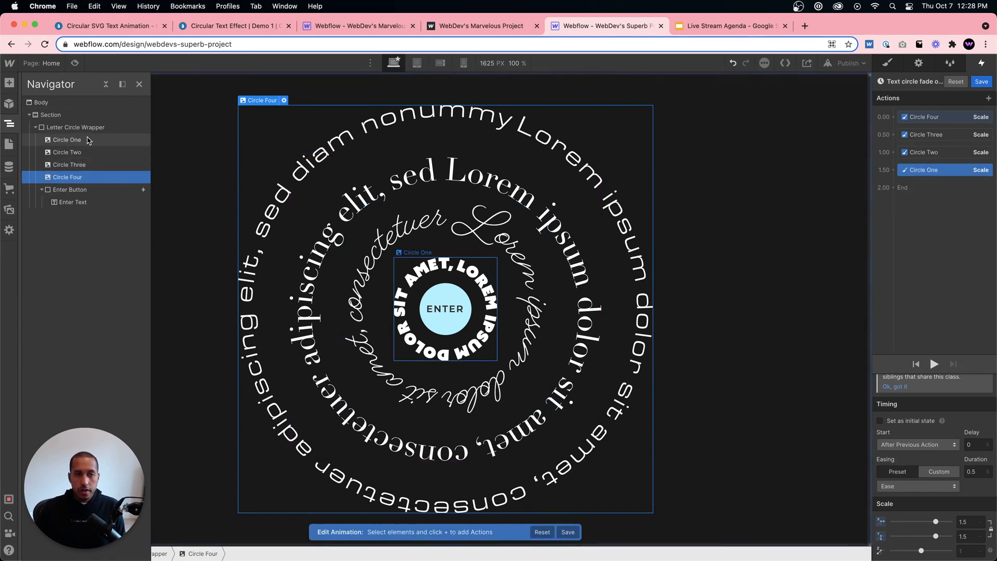
# - Group the Circle Three, Two and One scale actions with Circle Four's so all four start together at 0 seconds
pyautogui.click(929, 136)
pyautogui.moveTo(929, 134)
pyautogui.mouseDown()
pyautogui.moveTo(932, 123)
pyautogui.moveTo(915, 149)
pyautogui.moveTo(919, 134)
pyautogui.moveTo(939, 129)
pyautogui.mouseUp()
pyautogui.click(924, 159)
pyautogui.click(938, 118)
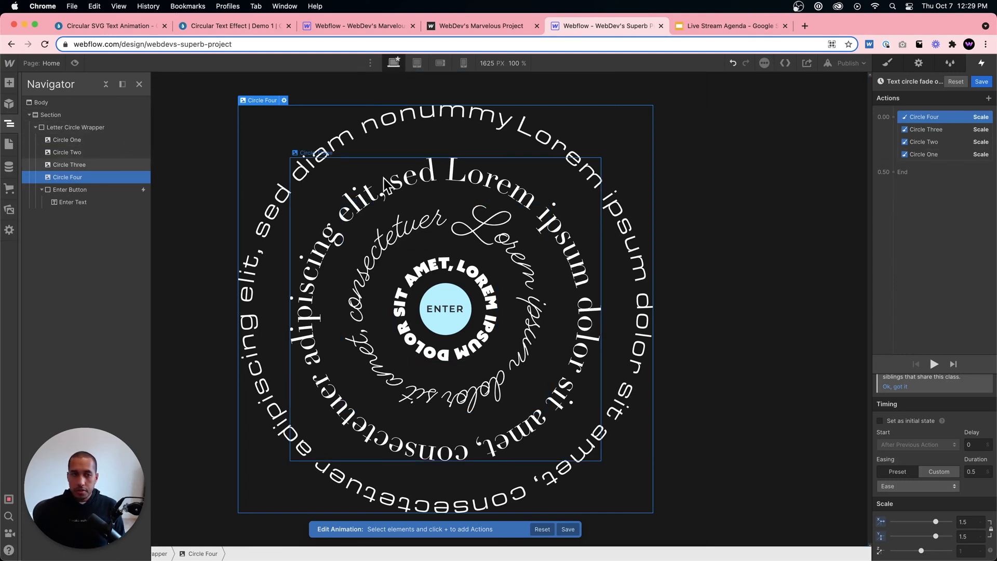
# - Add an Opacity action to Circle Four after the scale actions and set its opacity to 0%
pyautogui.click(893, 163)
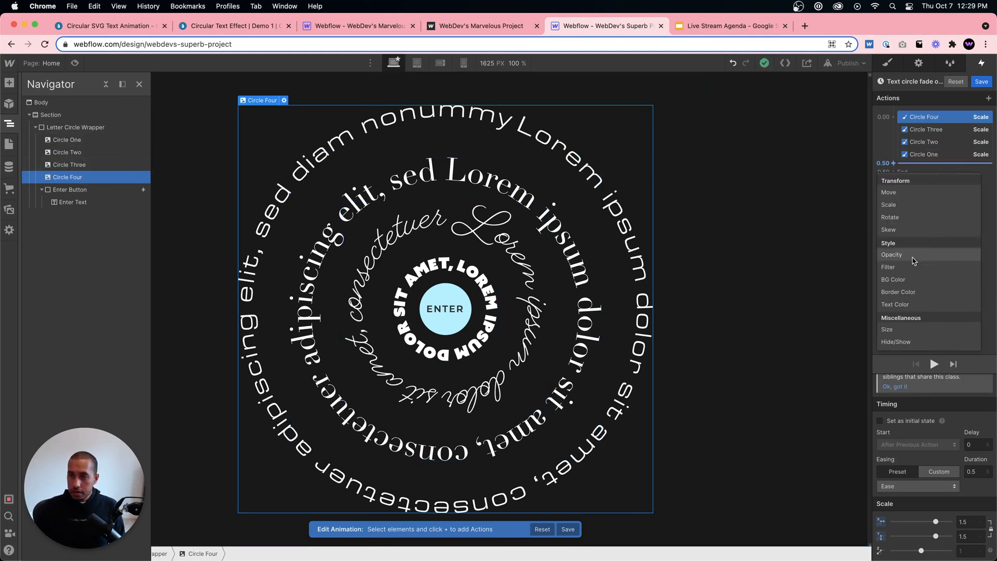
pyautogui.click(914, 260)
pyautogui.click(978, 552)
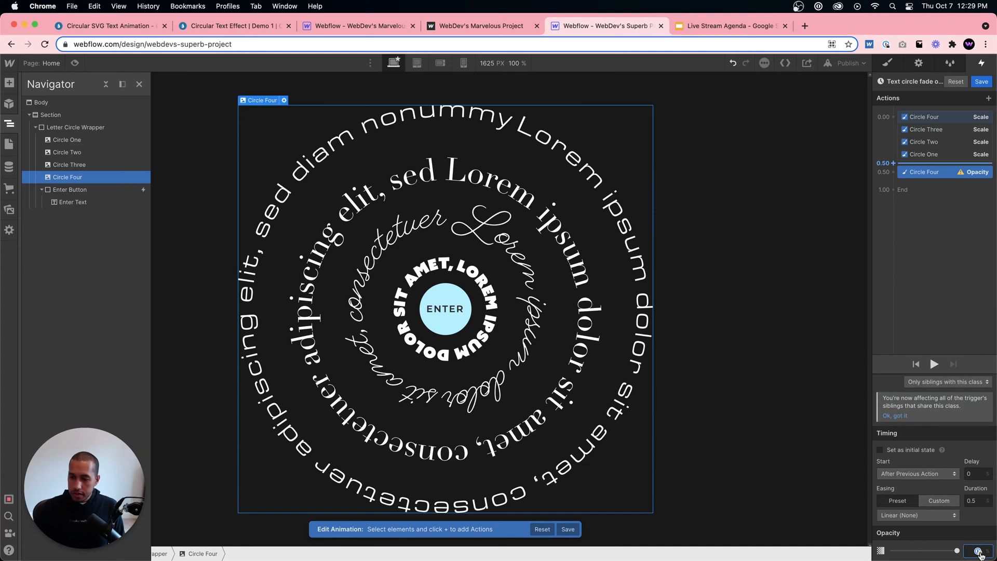
pyautogui.write('0')
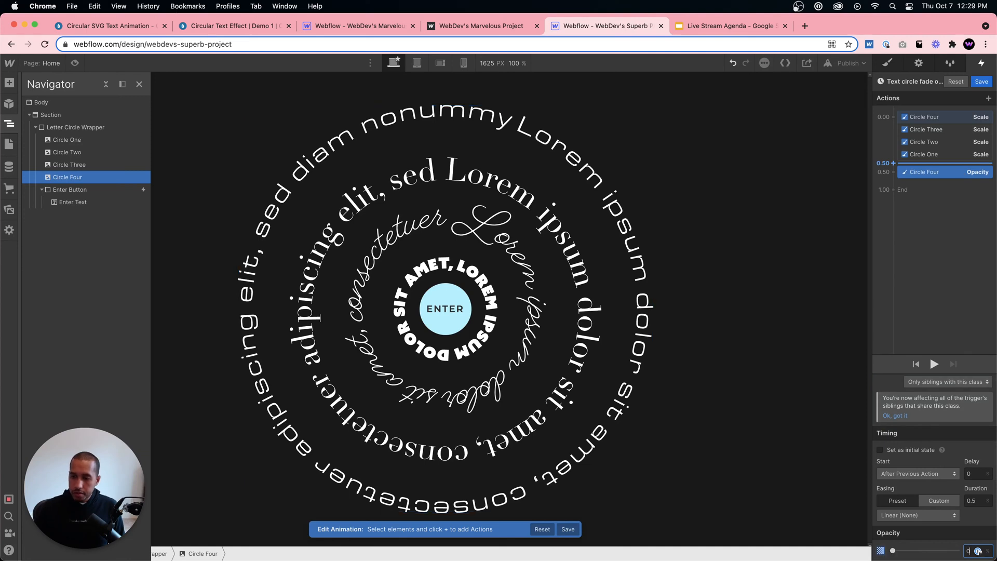
# - Duplicate the Circle Four opacity action three times
pyautogui.rightClick(944, 178)
pyautogui.click(943, 210)
pyautogui.rightClick(944, 190)
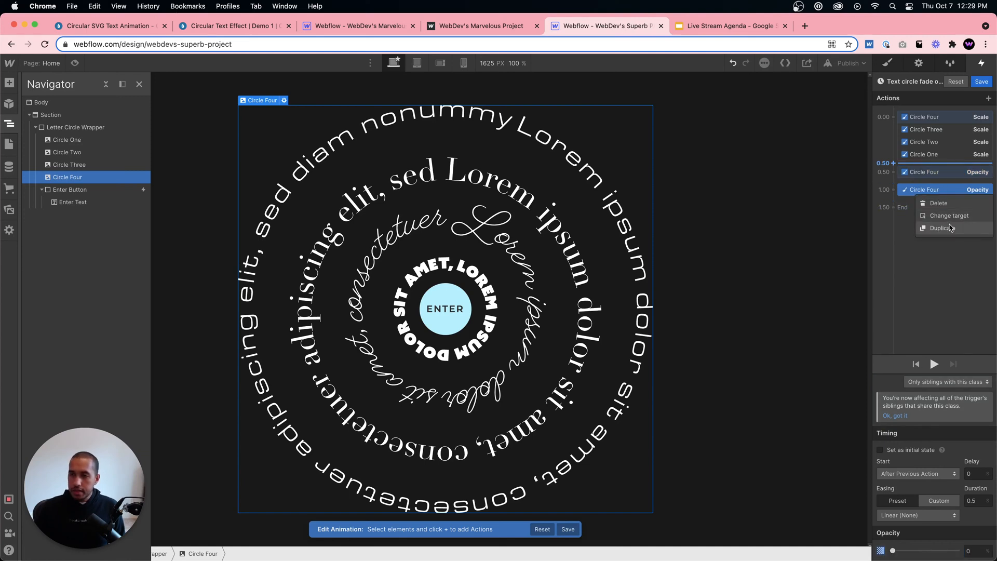
pyautogui.click(950, 227)
pyautogui.rightClick(944, 208)
pyautogui.click(955, 246)
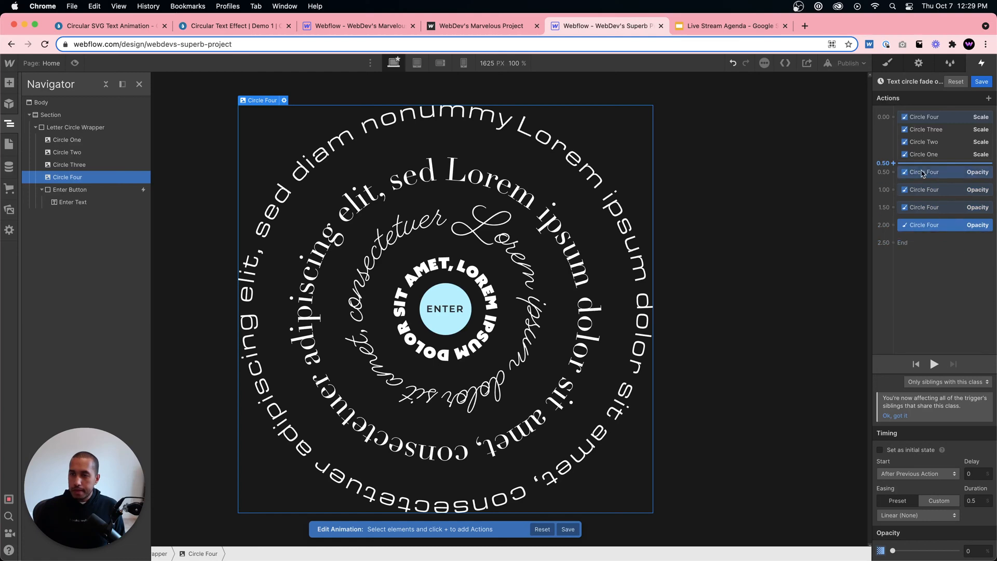
# - Retarget the three duplicated opacity actions to Circle Three, Circle Two and Circle One respectively
pyautogui.rightClick(929, 191)
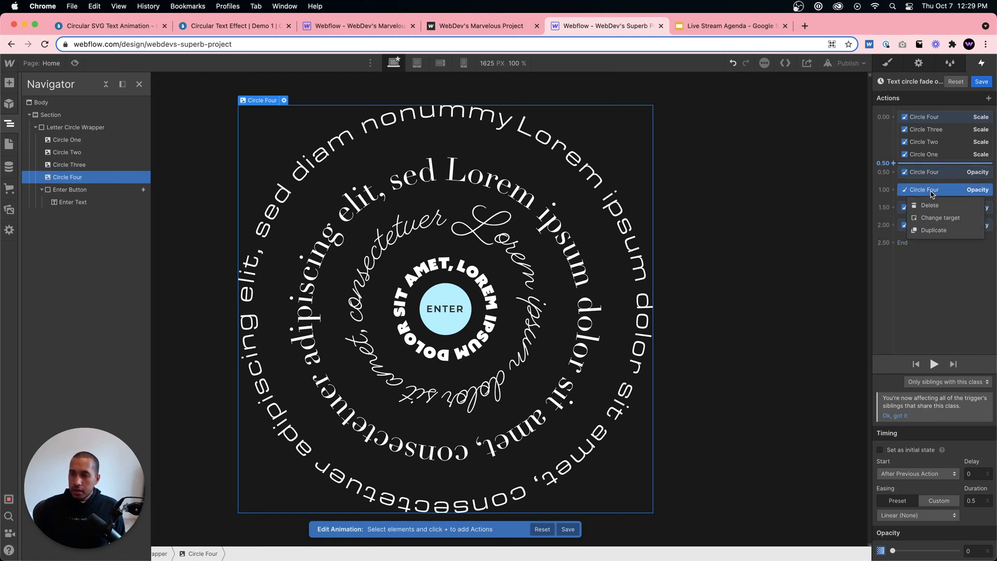
pyautogui.click(950, 217)
pyautogui.click(72, 164)
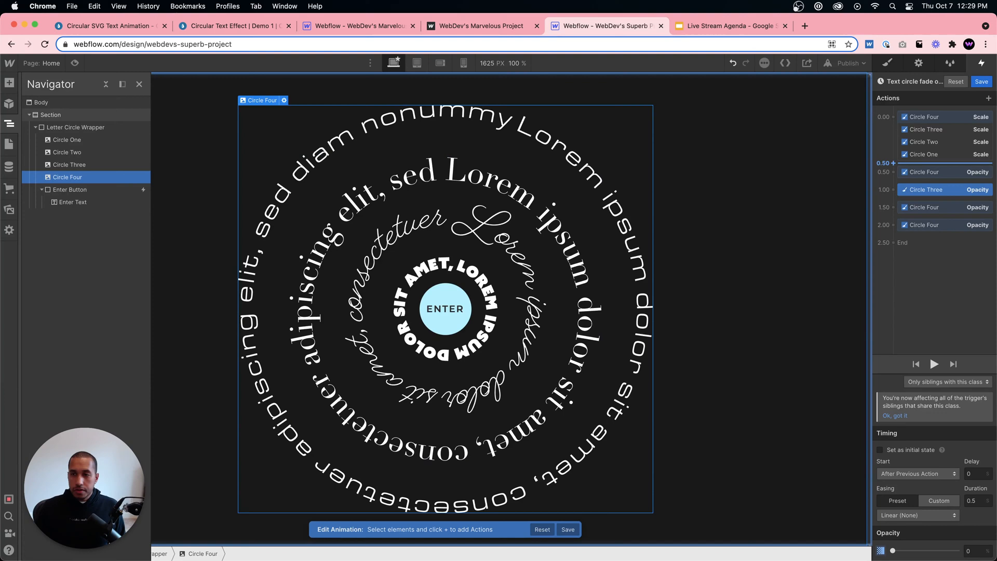
pyautogui.rightClick(954, 209)
pyautogui.click(949, 238)
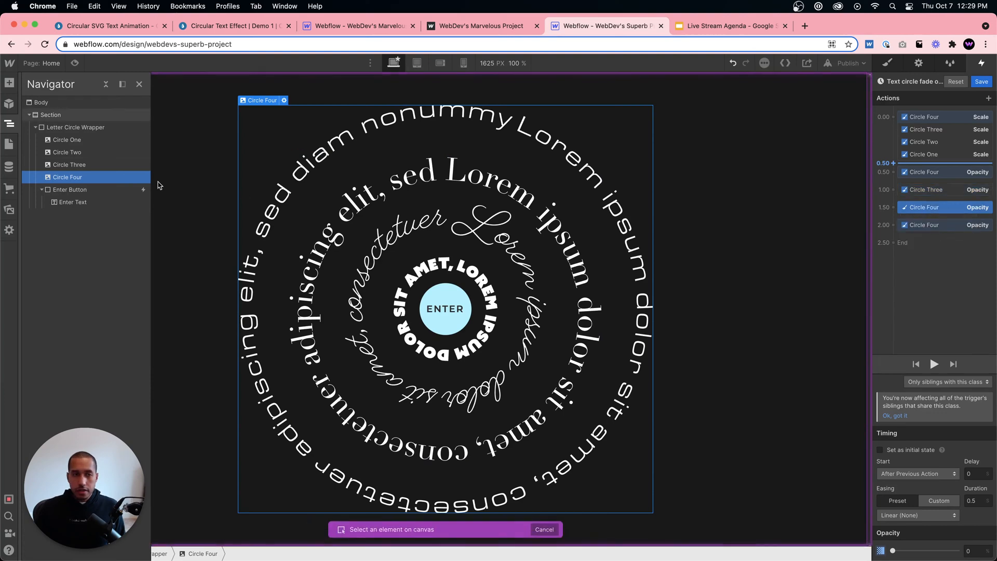
pyautogui.click(99, 153)
pyautogui.rightClick(956, 231)
pyautogui.click(952, 260)
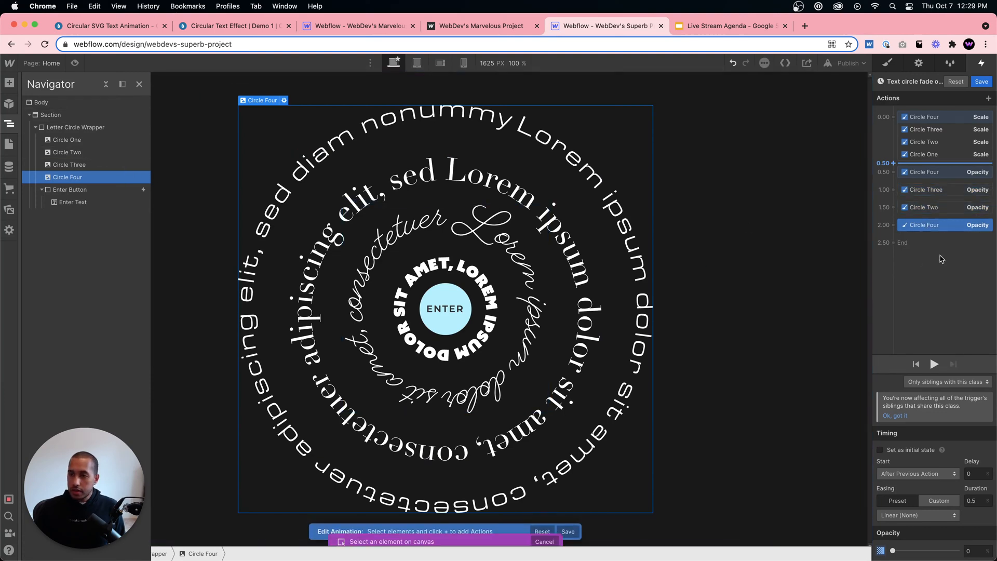
pyautogui.click(78, 141)
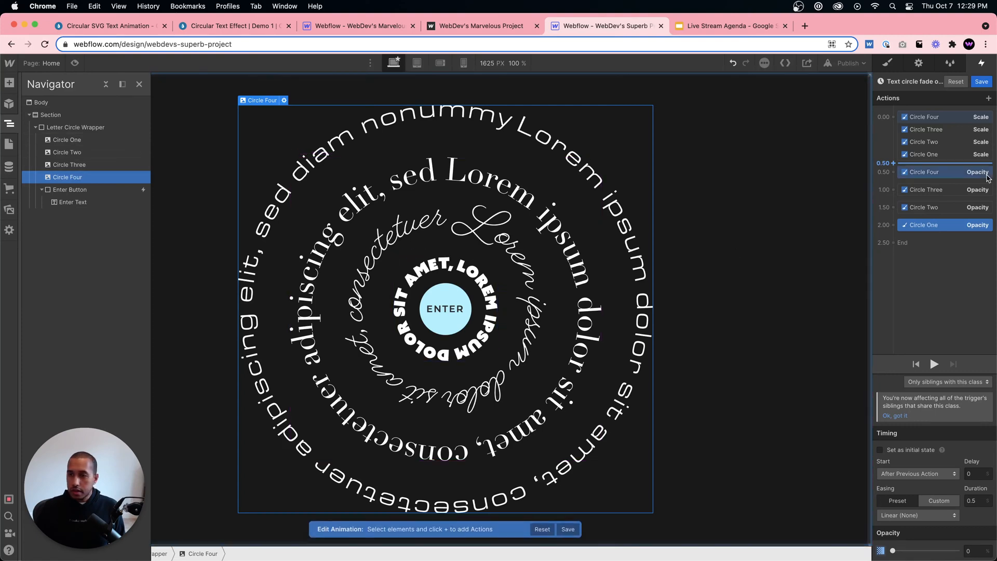
# - Make the four opacity actions start together with the scale actions and set the easing of all eight actions to Ease
pyautogui.click(924, 190)
pyautogui.moveTo(929, 179)
pyautogui.mouseDown()
pyautogui.moveTo(930, 167)
pyautogui.moveTo(939, 193)
pyautogui.mouseUp()
pyautogui.keyDown('shift'); pyautogui.click(929, 117); pyautogui.keyUp('shift')
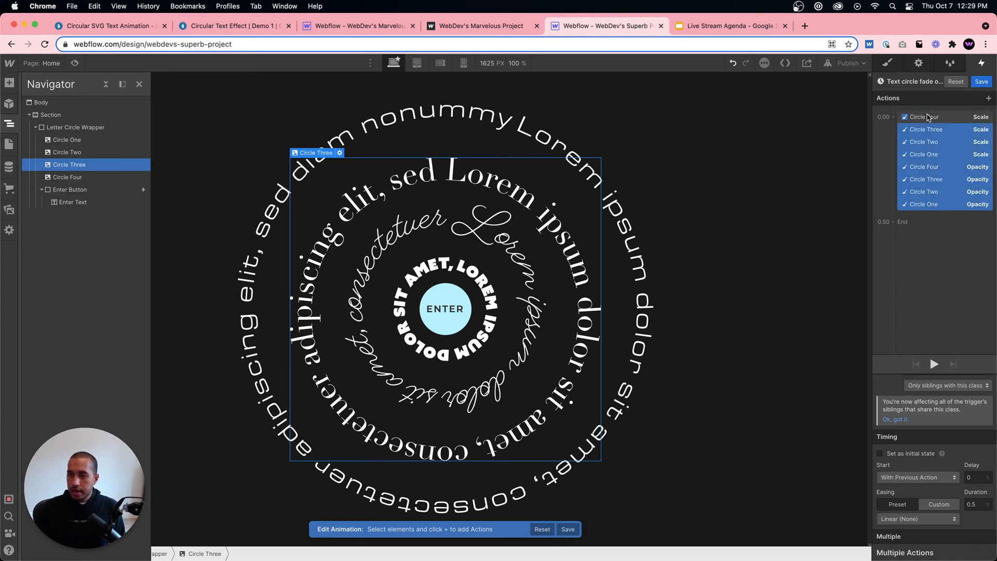
pyautogui.click(897, 510)
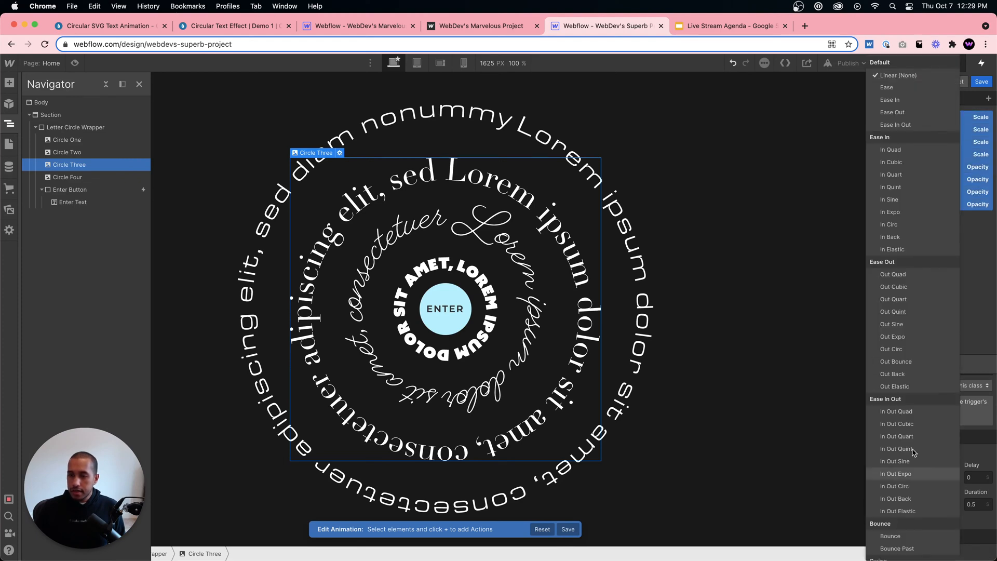
pyautogui.click(910, 89)
pyautogui.click(944, 273)
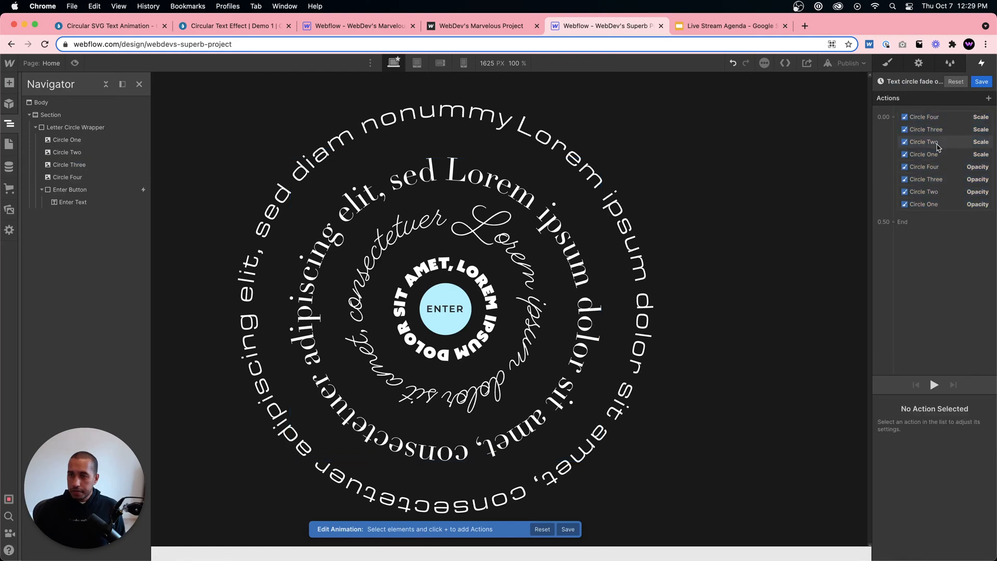
pyautogui.click(930, 118)
pyautogui.click(931, 132)
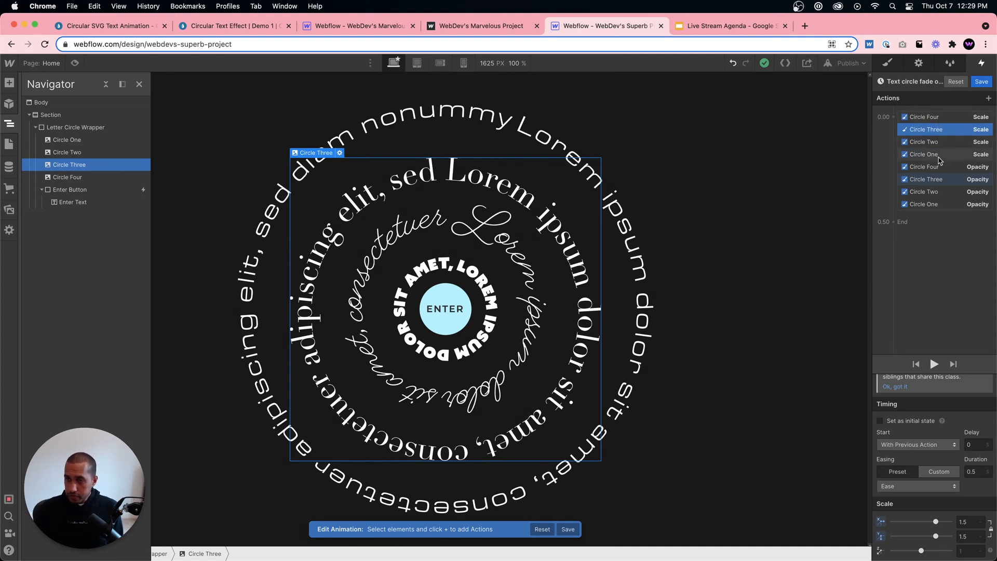
pyautogui.click(938, 173)
pyautogui.keyDown('shift'); pyautogui.click(939, 204); pyautogui.keyUp('shift')
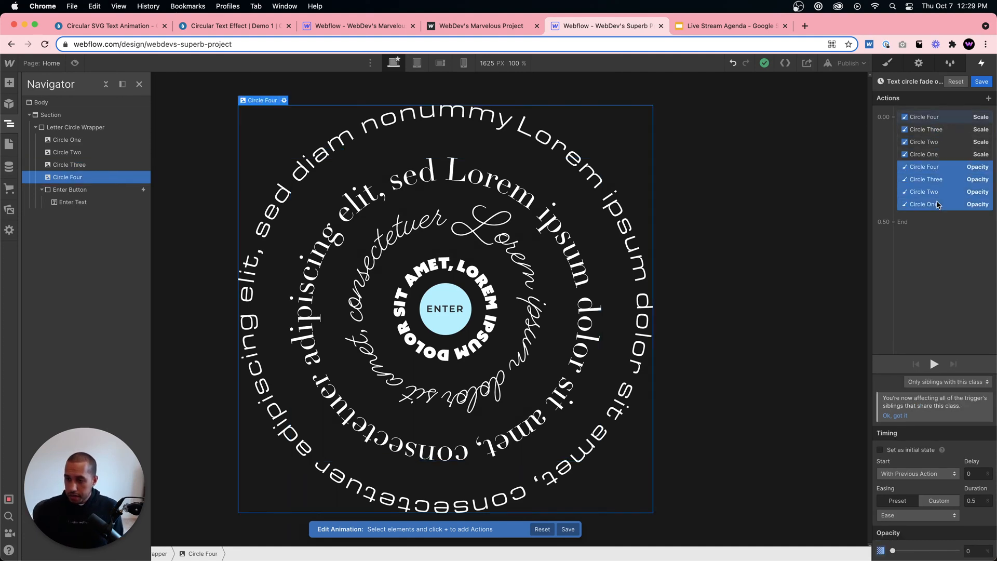
pyautogui.click(939, 154)
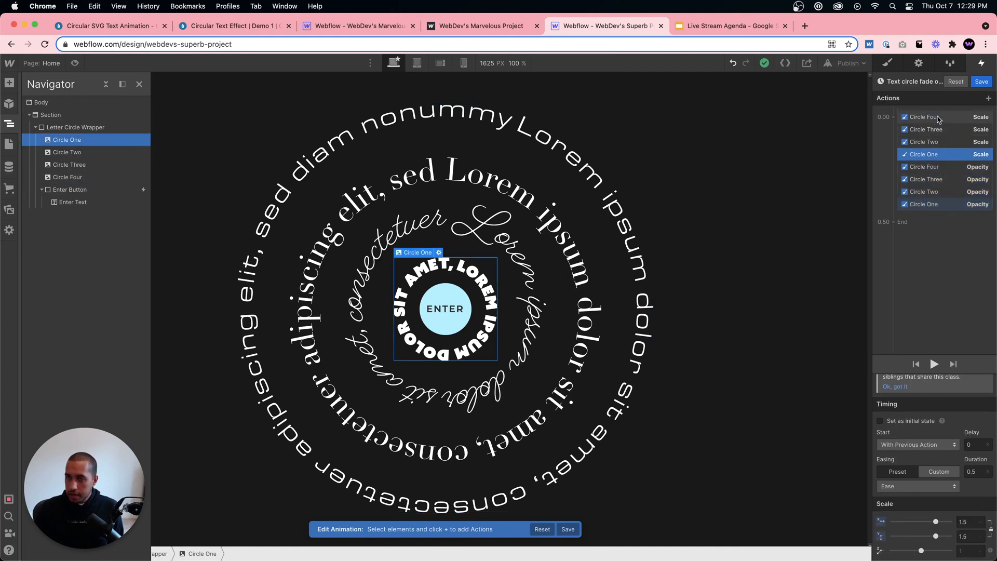
pyautogui.click(932, 118)
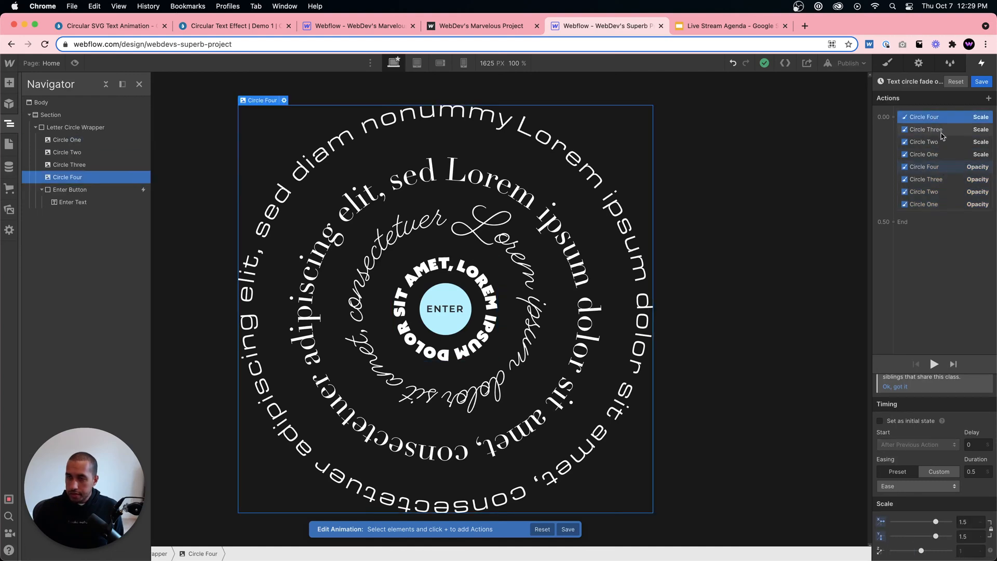
# - Set the delay of the Circle Three scale action to 0.2 seconds
pyautogui.click(933, 131)
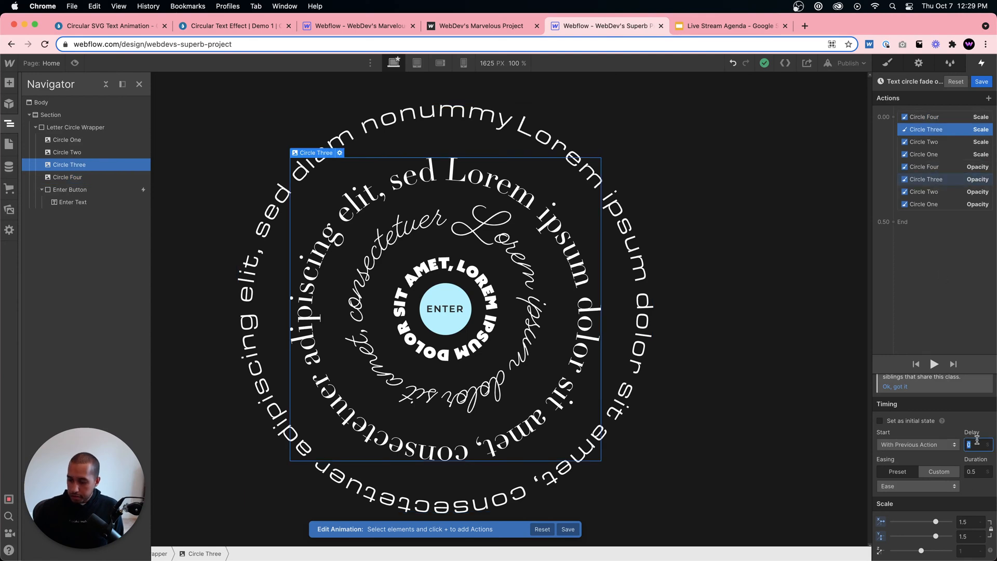
pyautogui.write('.2')
pyautogui.press('Return')
# - Set the delay of the Circle Two opacity action to 0.2 seconds
pyautogui.click(932, 180)
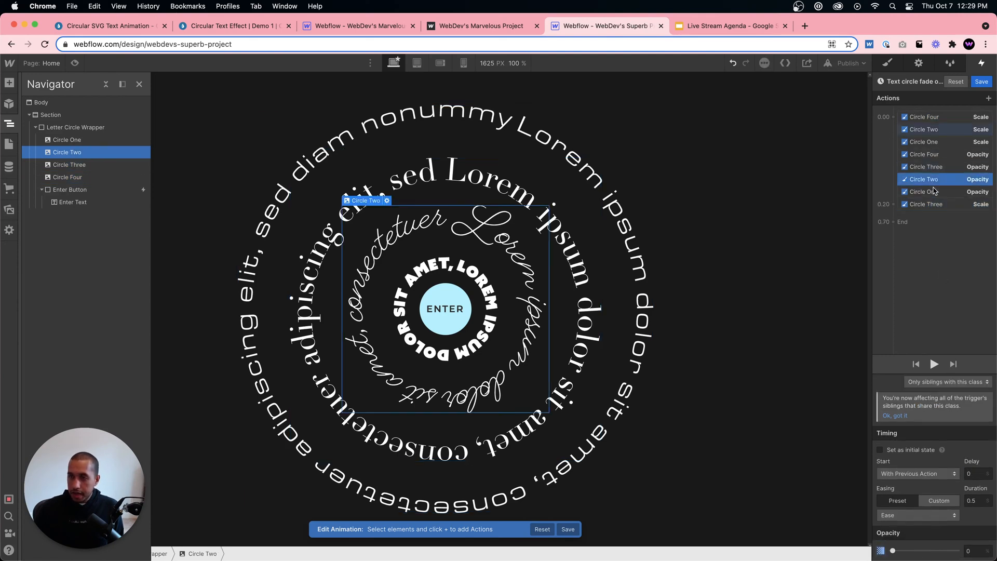
pyautogui.write('.2')
pyautogui.press('Return')
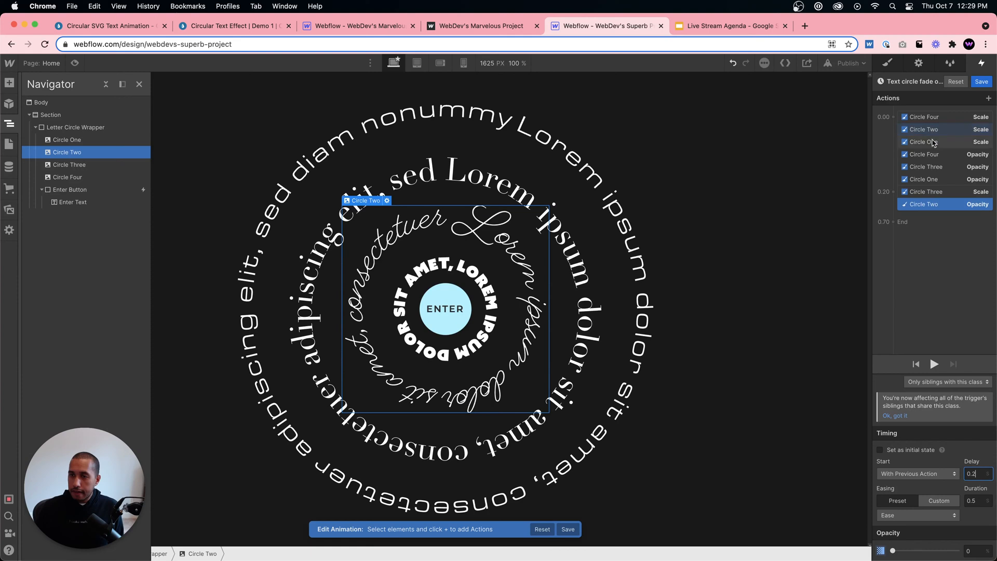
# - Set the delay of the Circle Three opacity action to 0.2 seconds
pyautogui.click(931, 166)
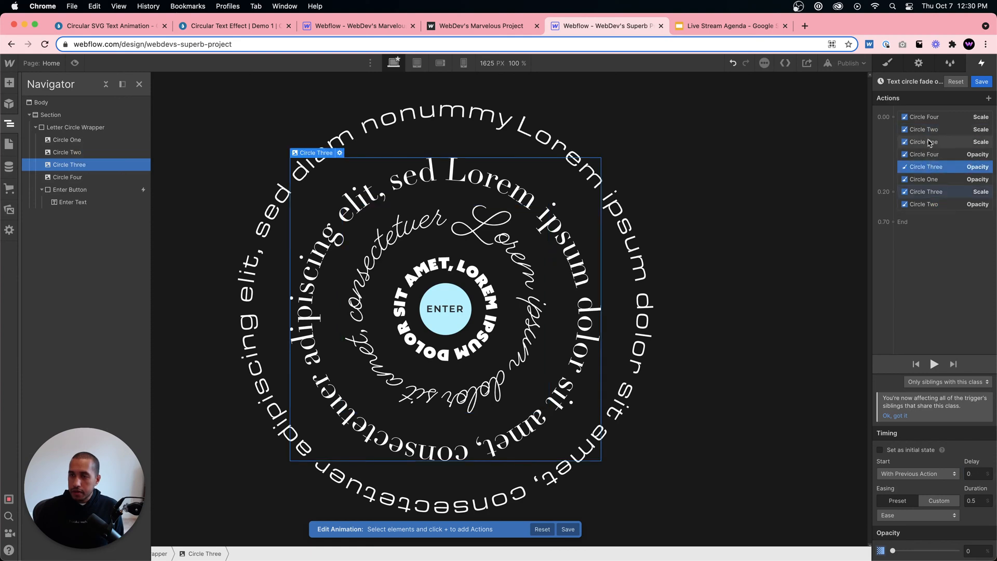
pyautogui.click(969, 473)
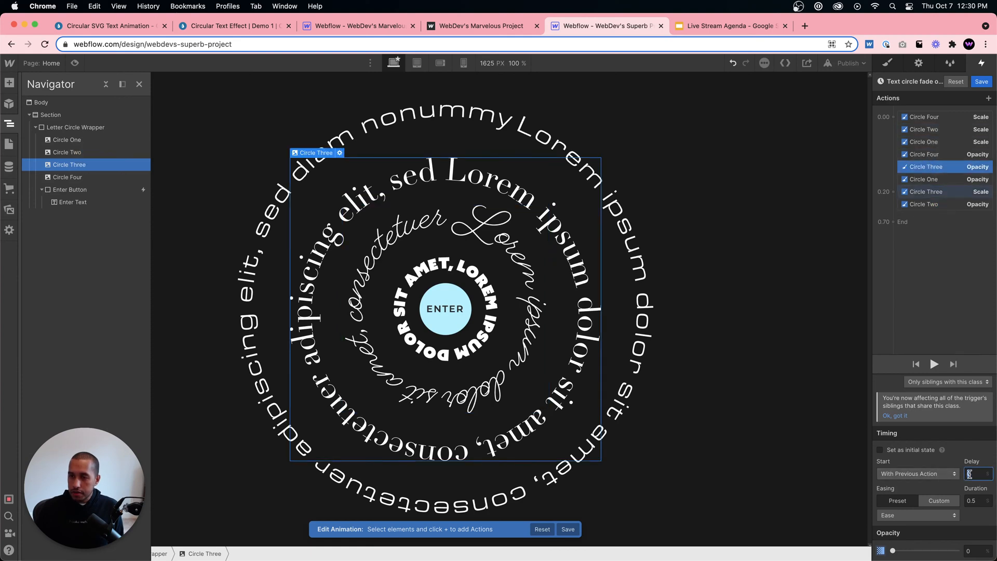
pyautogui.write('.2')
pyautogui.press('Return')
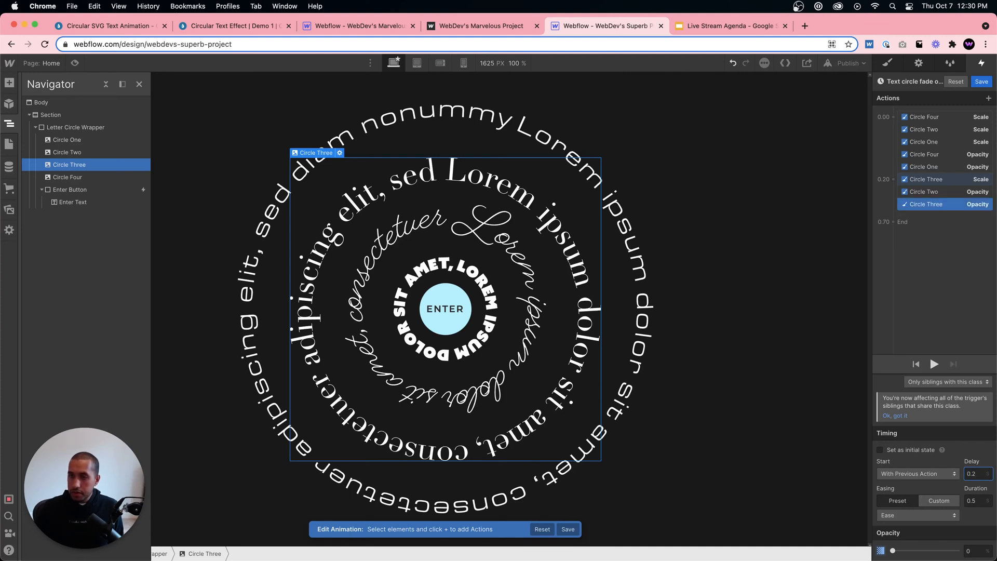
# - Set the delay of both Circle Two actions, opacity and scale, to 0.4 seconds
pyautogui.click(935, 180)
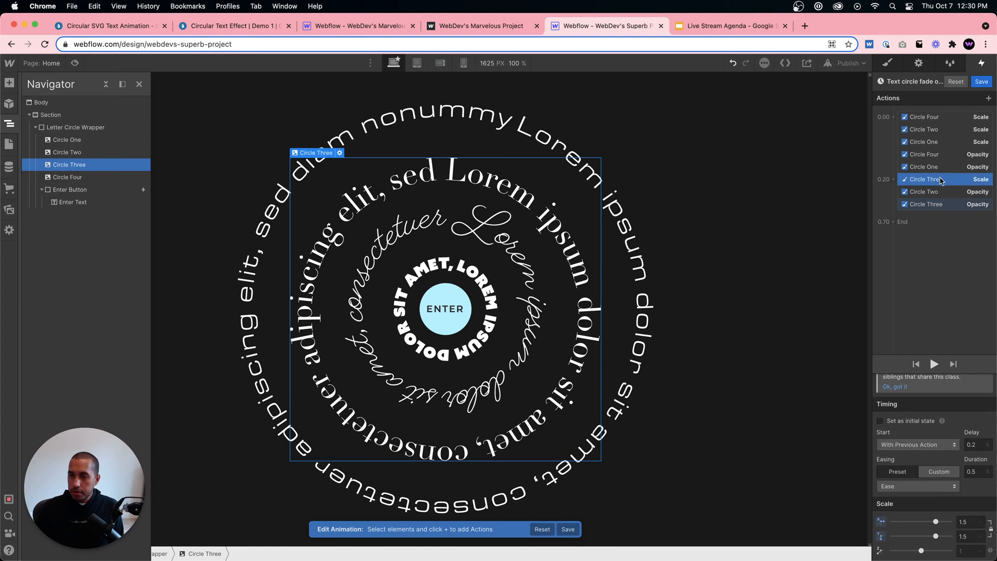
pyautogui.click(935, 193)
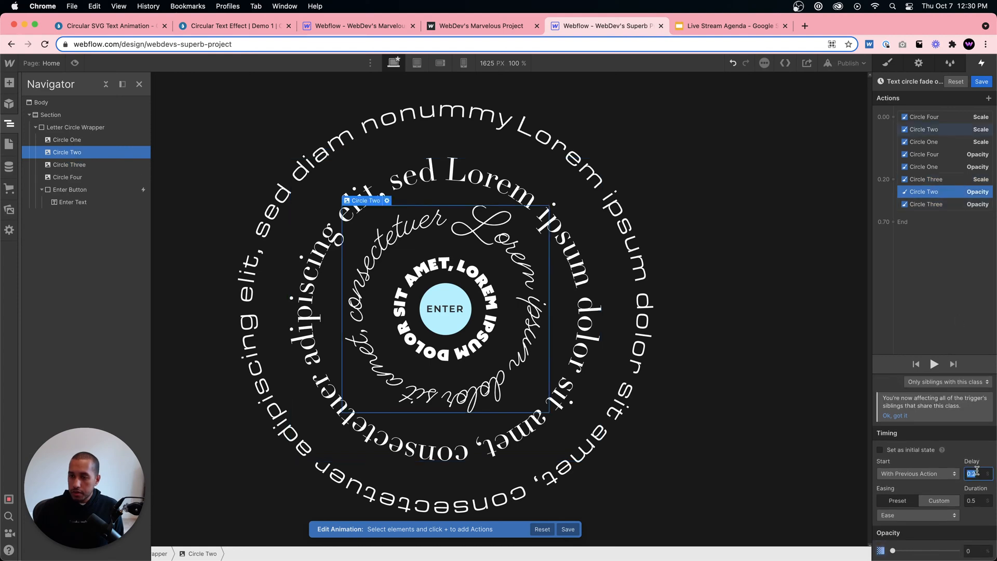
pyautogui.write('.4')
pyautogui.press('Return')
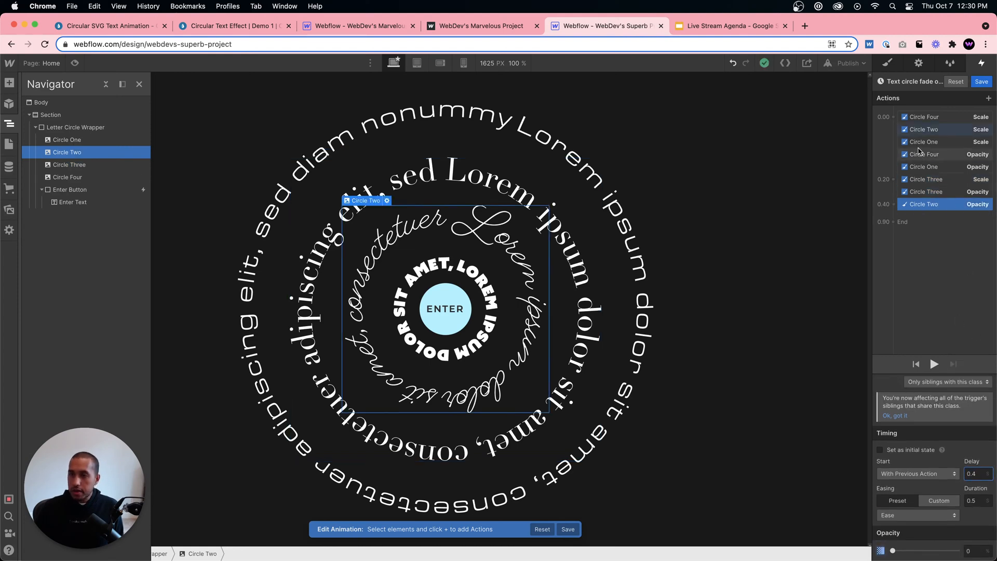
pyautogui.click(924, 129)
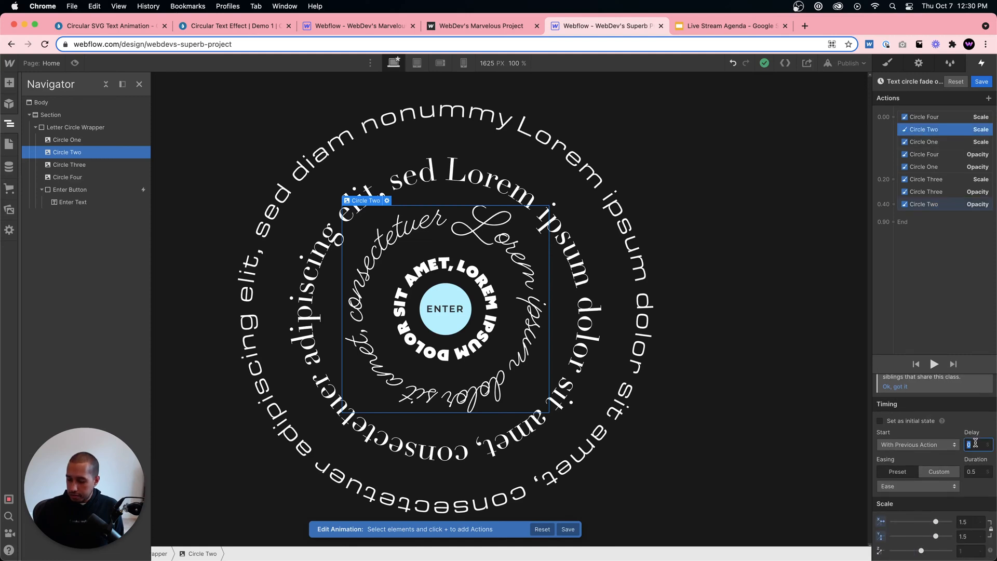
pyautogui.write('.4')
pyautogui.press('Return')
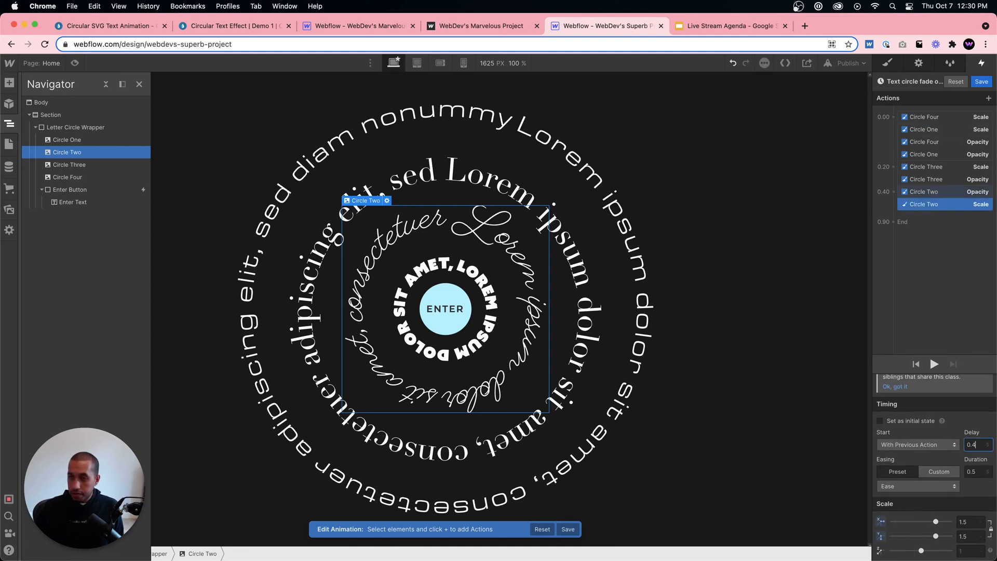
# - Set the delay of both Circle One actions, opacity and scale, to 0.6 seconds and preview the animation
pyautogui.click(944, 155)
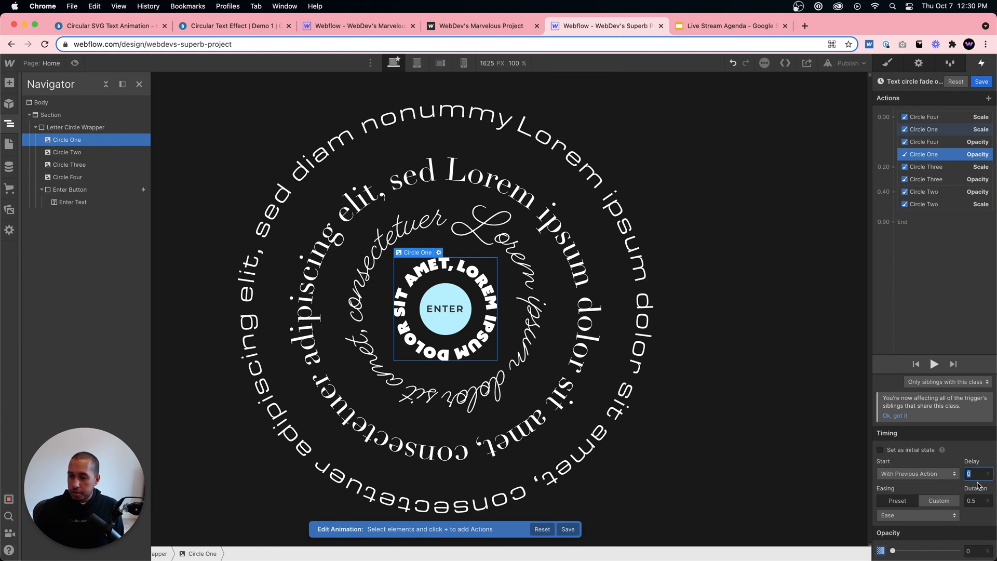
pyautogui.press('Return')
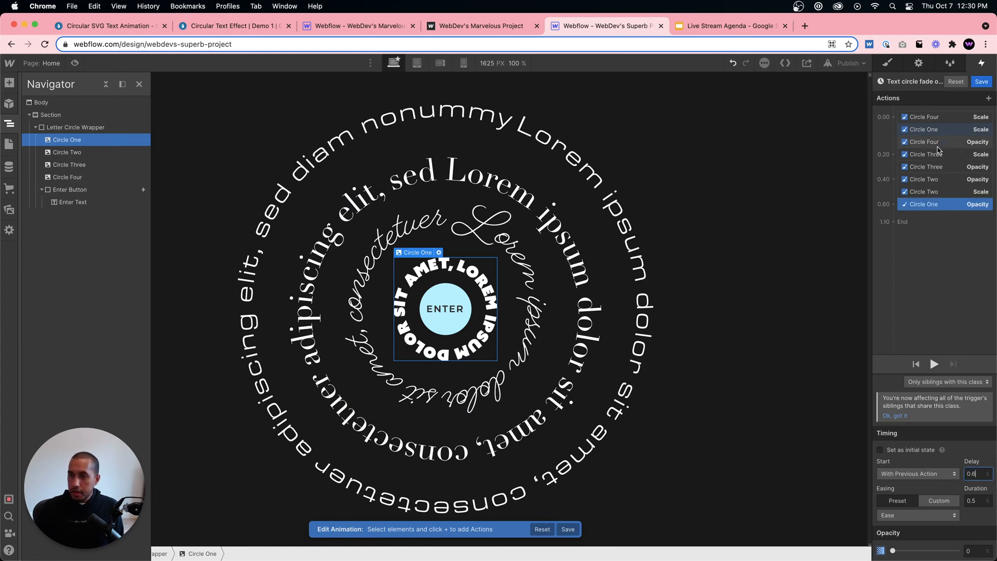
pyautogui.click(934, 129)
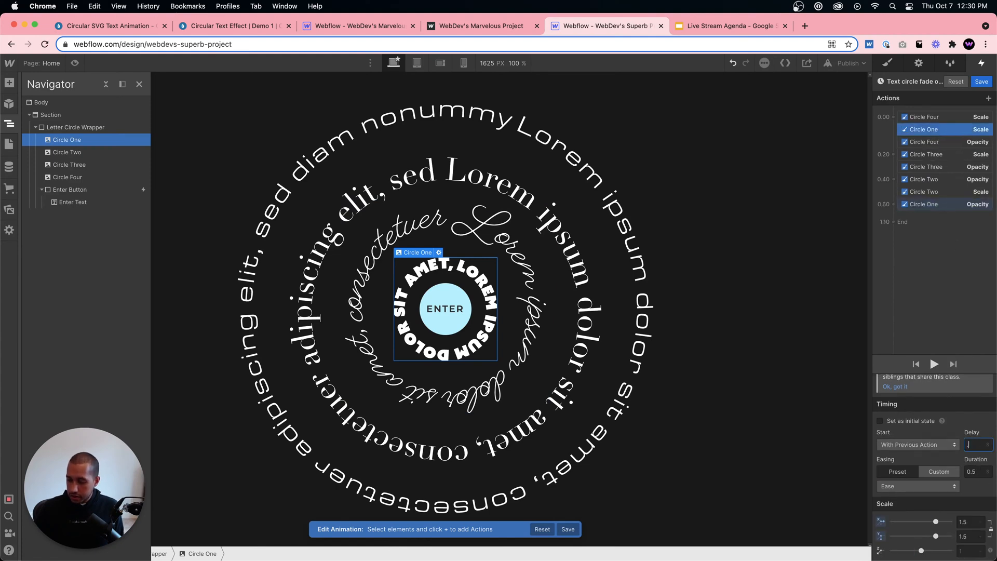
pyautogui.write('0.6')
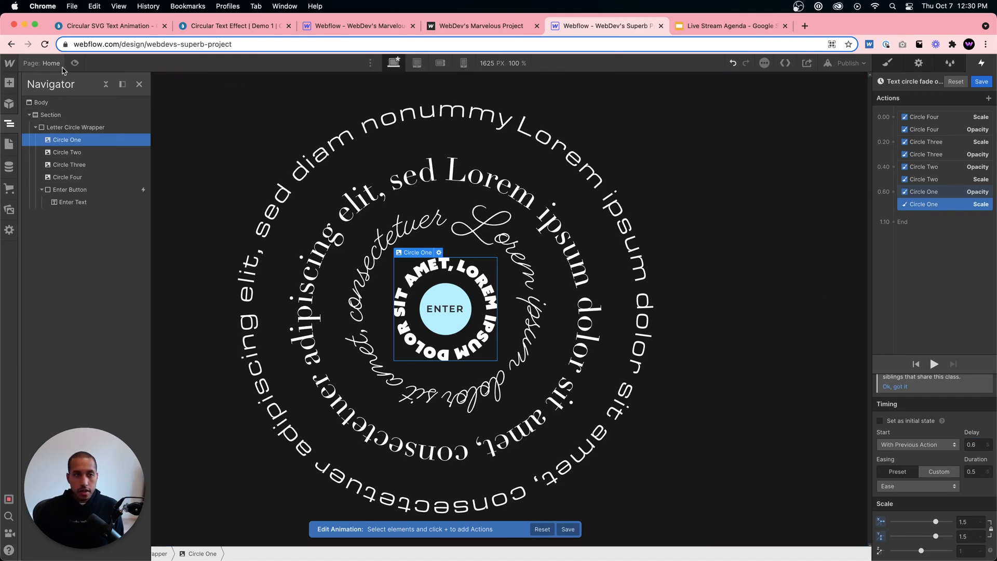
pyautogui.click(75, 63)
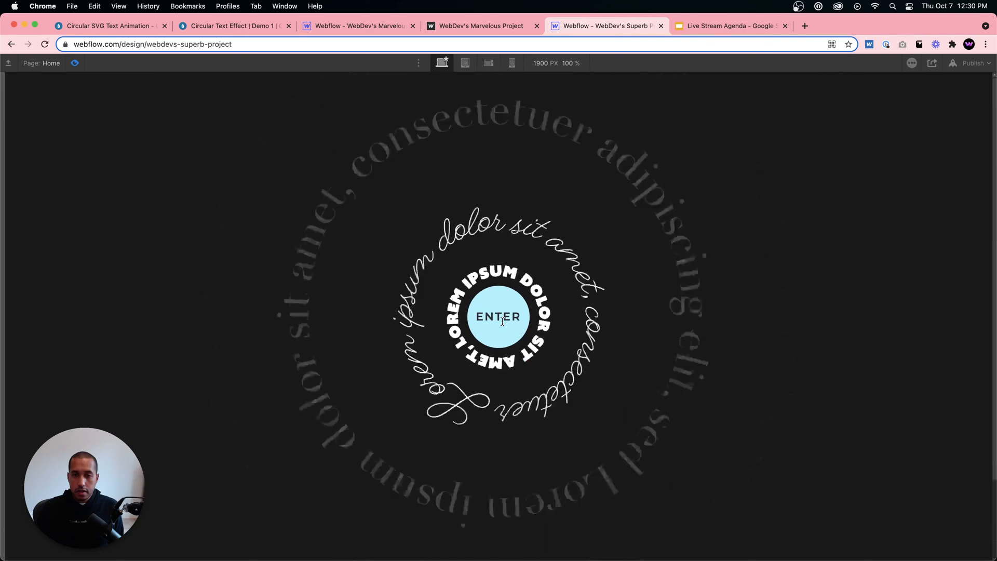
pyautogui.click(74, 63)
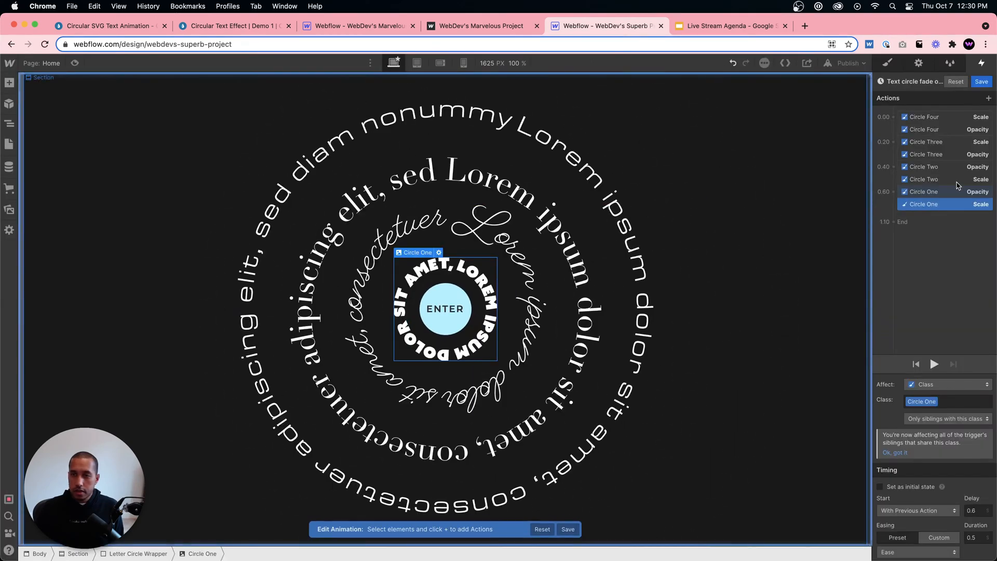
# - Set the duration of all eight actions to 1 second and preview the Enter button's click animation
pyautogui.click(945, 116)
pyautogui.keyDown('shift'); pyautogui.click(944, 205); pyautogui.keyUp('shift')
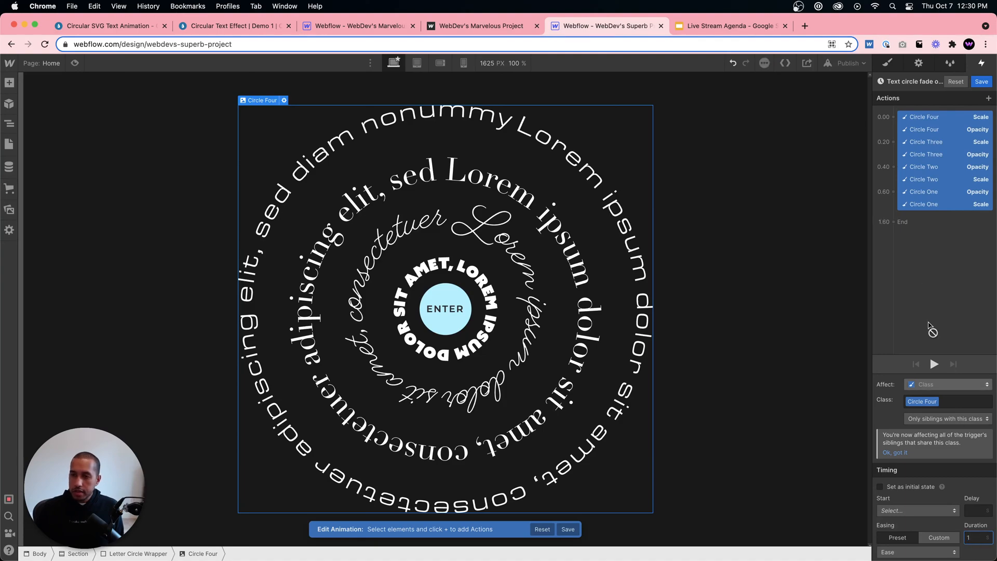
pyautogui.click(74, 63)
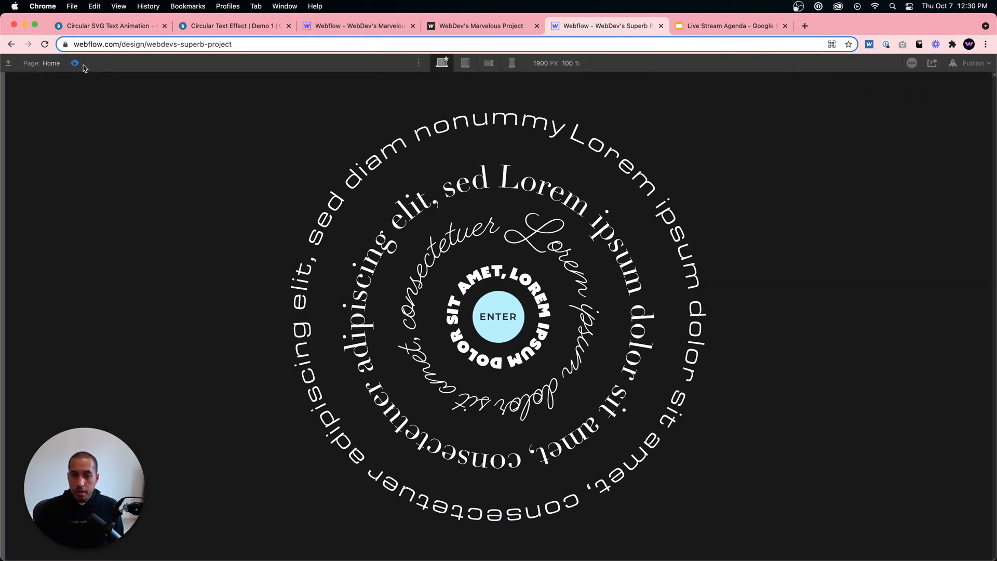
pyautogui.click(510, 324)
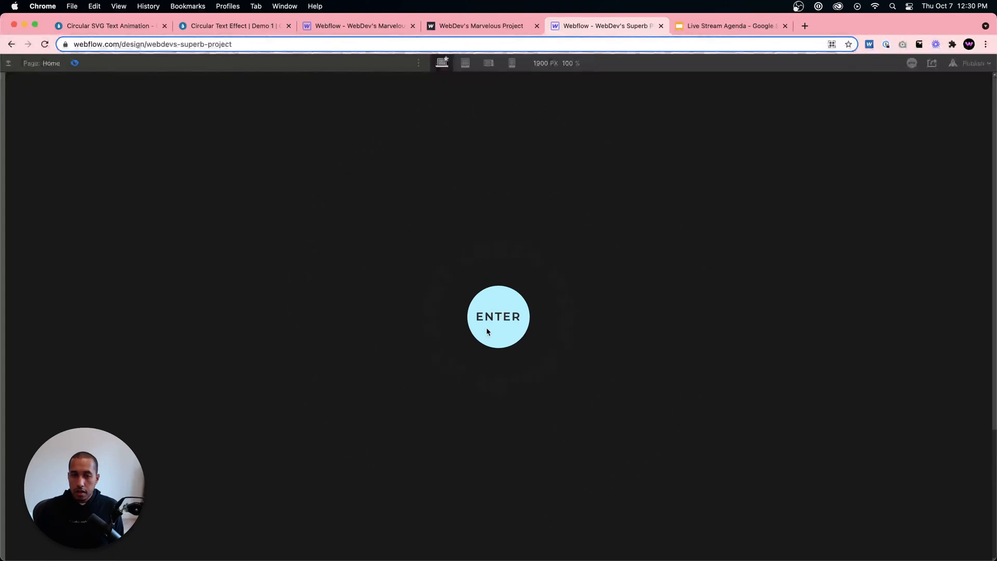
pyautogui.click(74, 63)
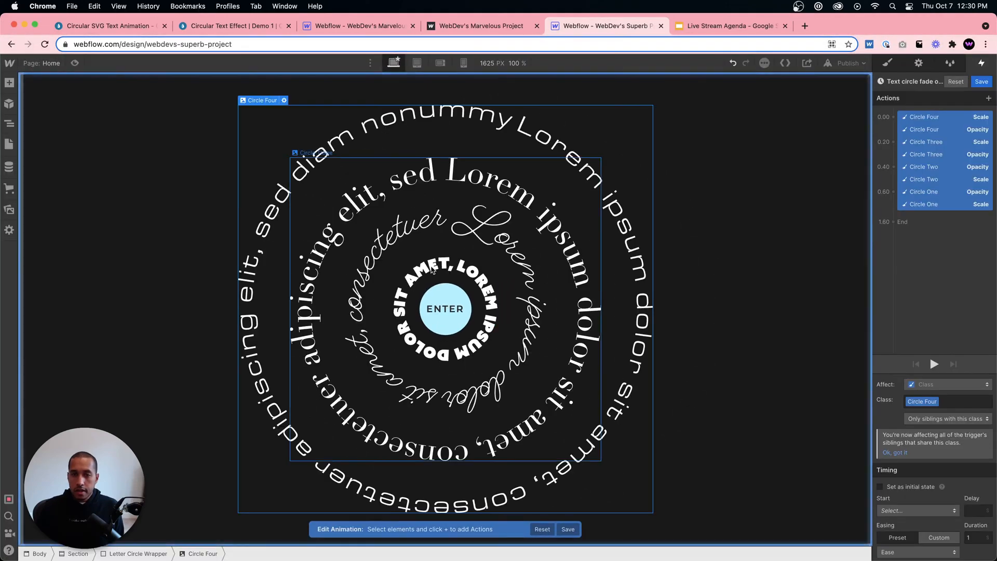
# - Add a Div Block inside the Section, below the Letter Circle Wrapper
pyautogui.click(735, 274)
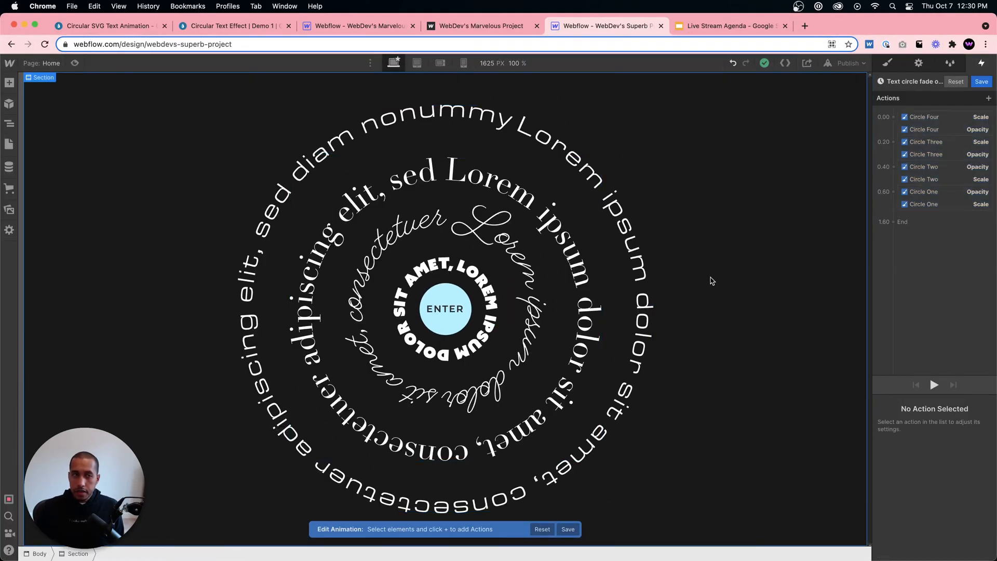
pyautogui.click(10, 124)
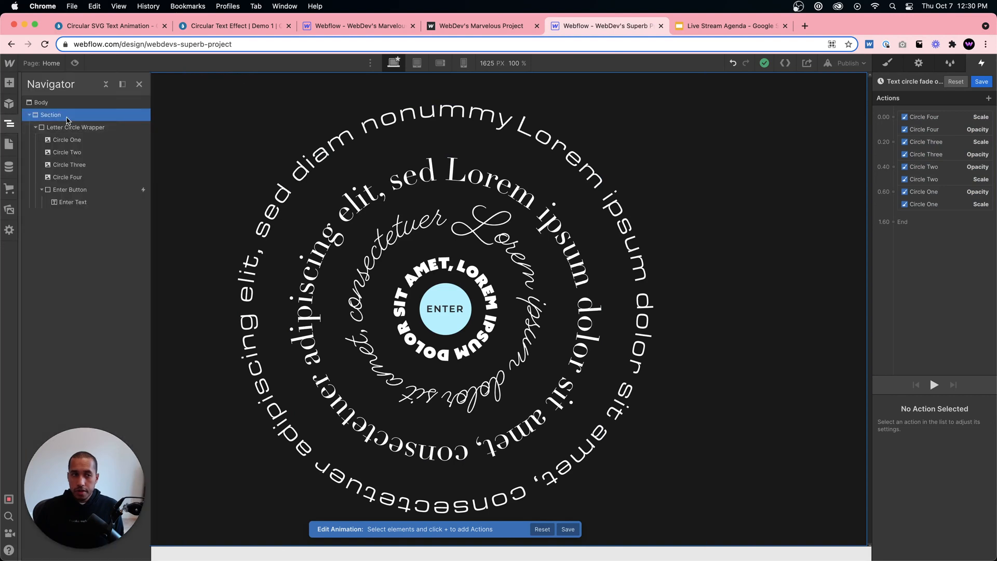
pyautogui.press('super+e')
pyautogui.write('di')
pyautogui.press('Return')
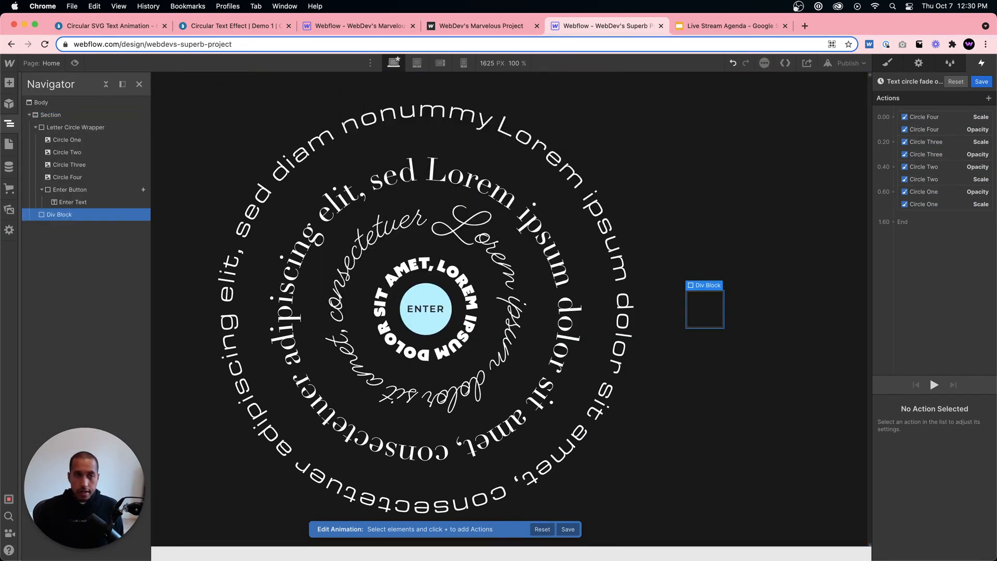
# - Give the new Div Block the class Preloader Wrapper
pyautogui.click(884, 64)
pyautogui.click(904, 117)
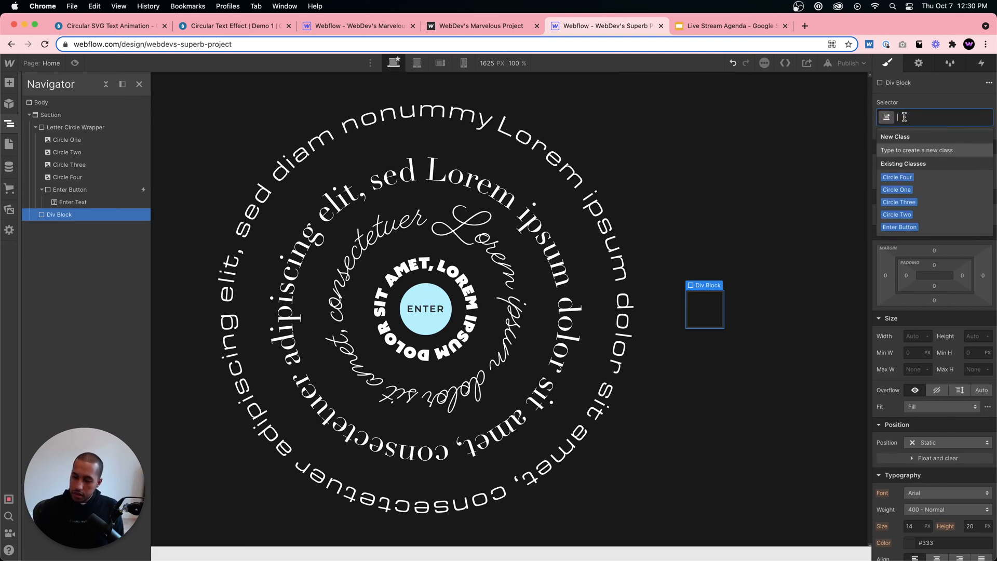
pyautogui.write('Prel')
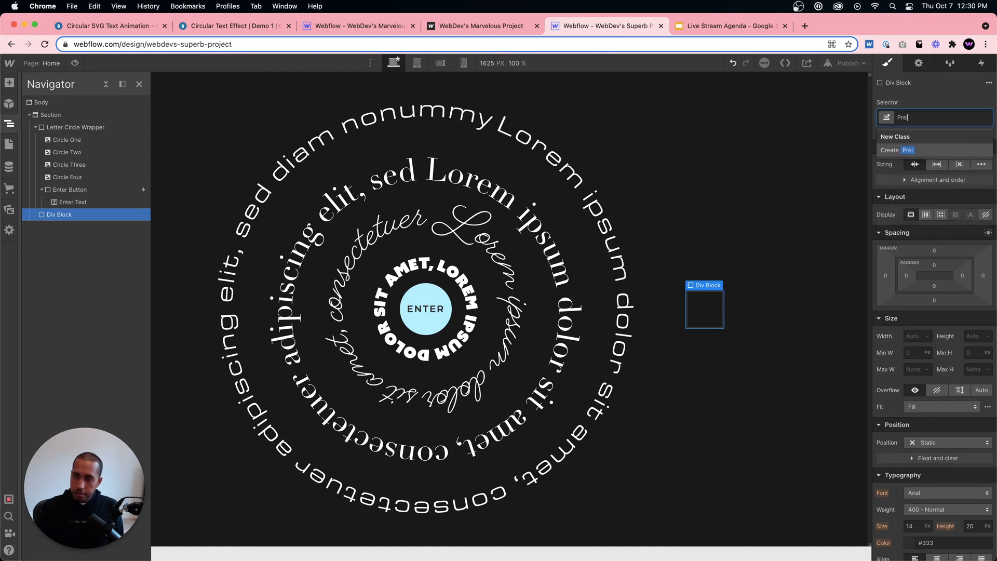
pyautogui.write('oader Wrapper')
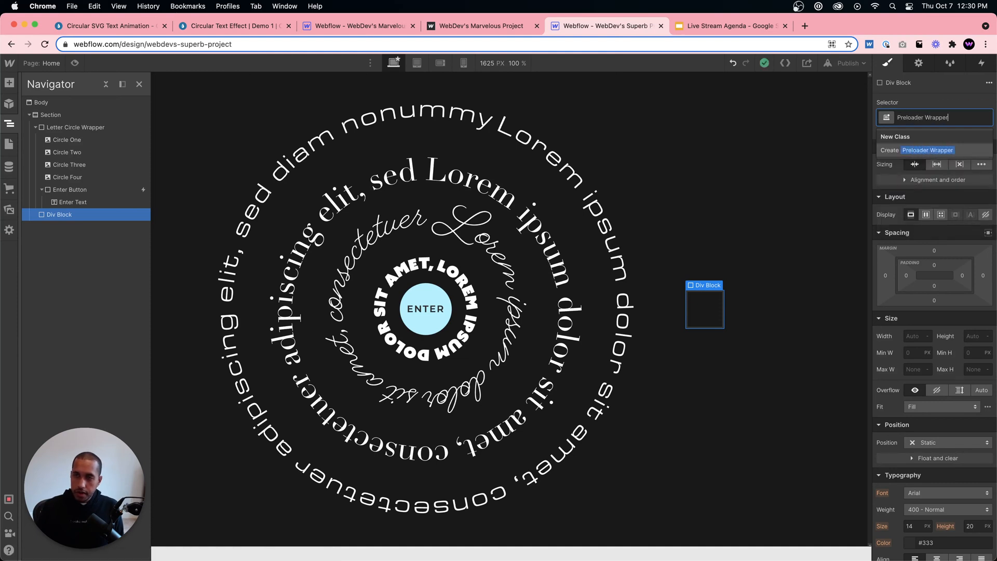
pyautogui.press('Return')
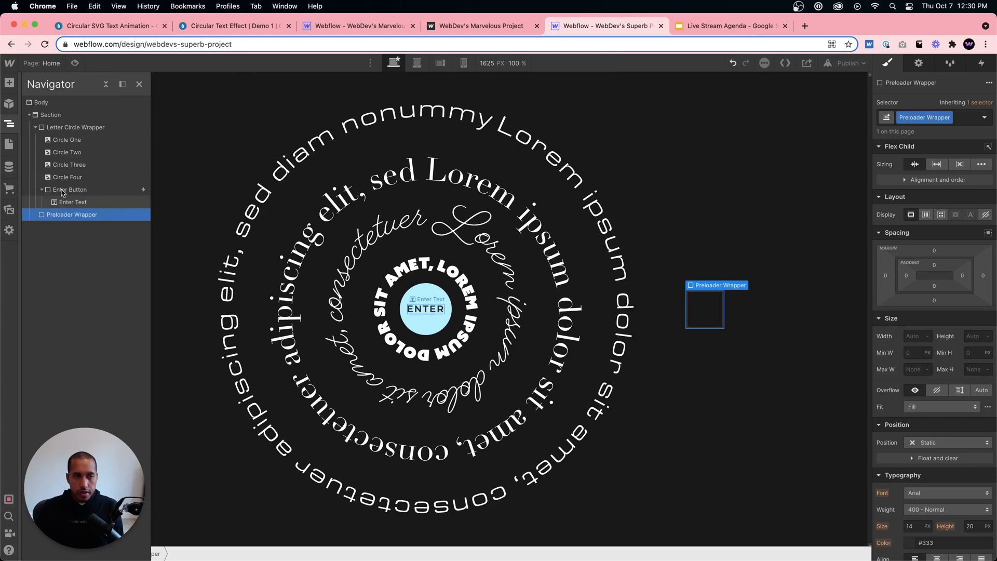
# - Nest the Letter Circle Wrapper inside the Preloader Wrapper and make the Preloader Wrapper a horizontal flex container with centered alignment and justification
pyautogui.moveTo(67, 213); pyautogui.dragTo(65, 125)
pyautogui.click(37, 140)
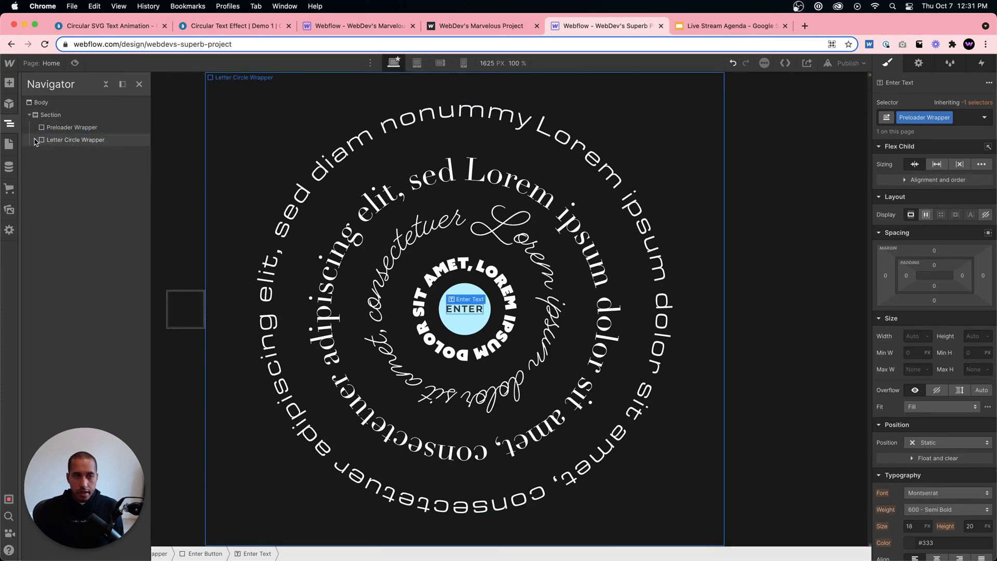
pyautogui.click(35, 139)
pyautogui.click(39, 139)
pyautogui.click(35, 139)
pyautogui.moveTo(83, 138); pyautogui.dragTo(83, 129)
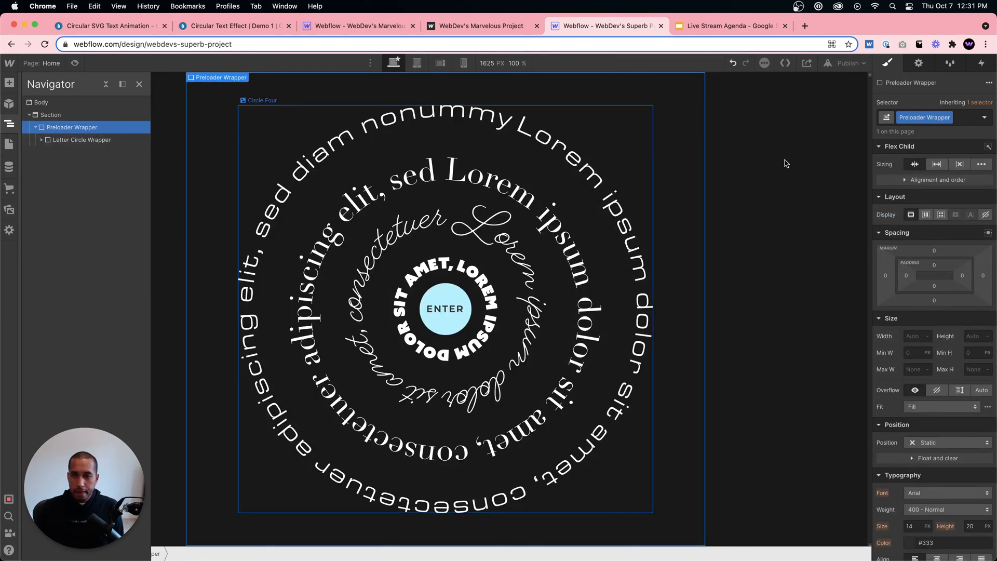
pyautogui.click(926, 215)
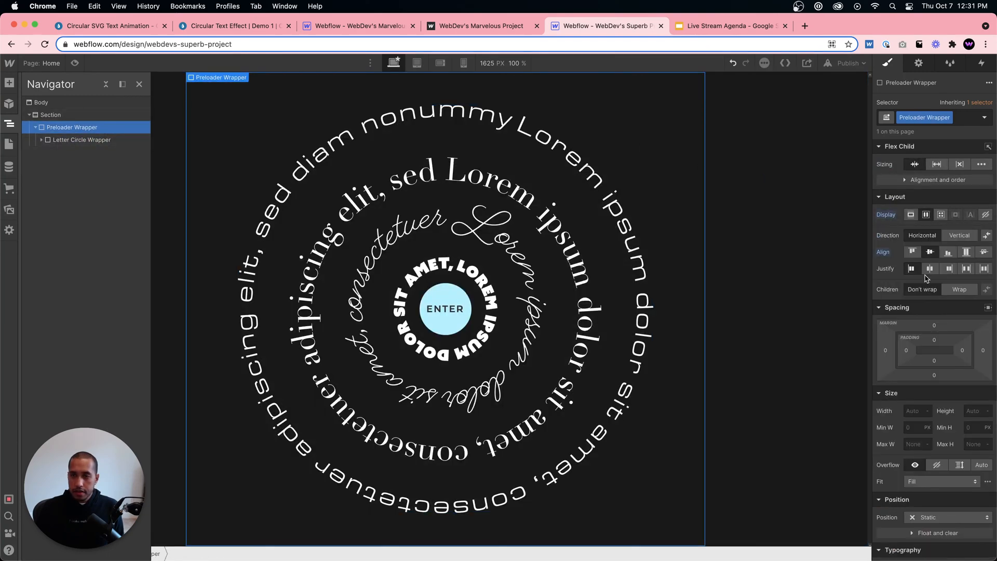
pyautogui.click(928, 271)
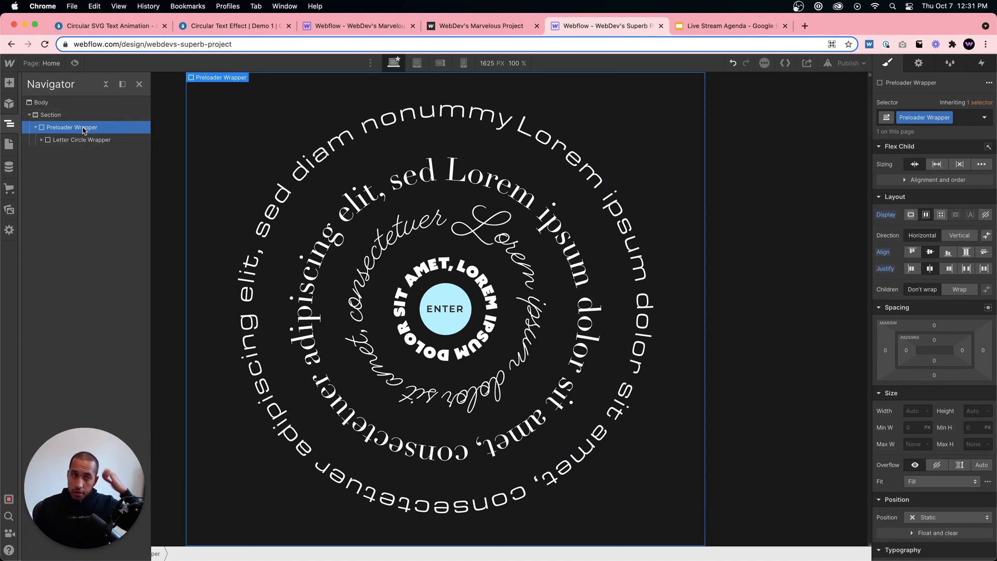
# - Try hiding the whole Section by setting its display to None, and undo the change
pyautogui.click(771, 162)
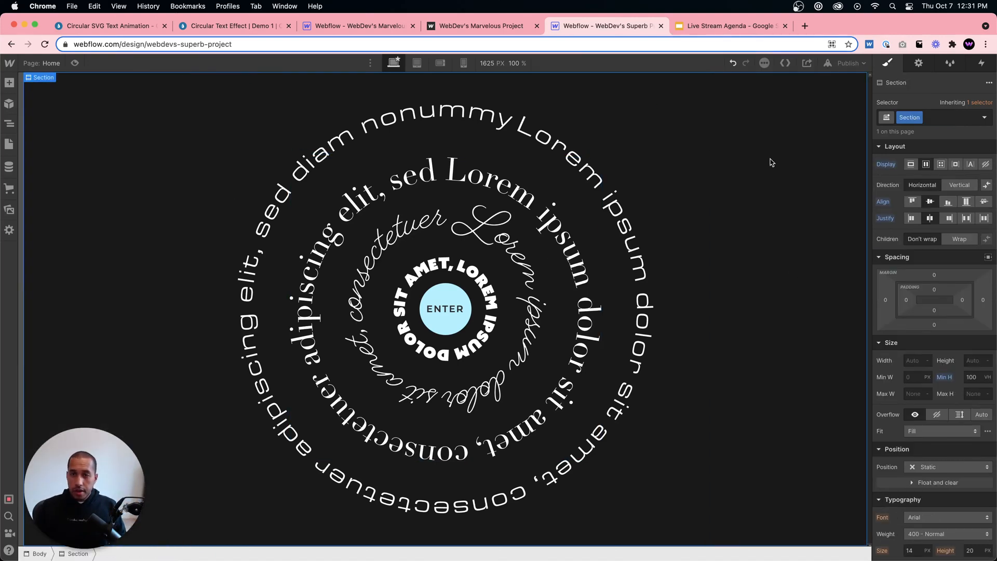
pyautogui.click(986, 166)
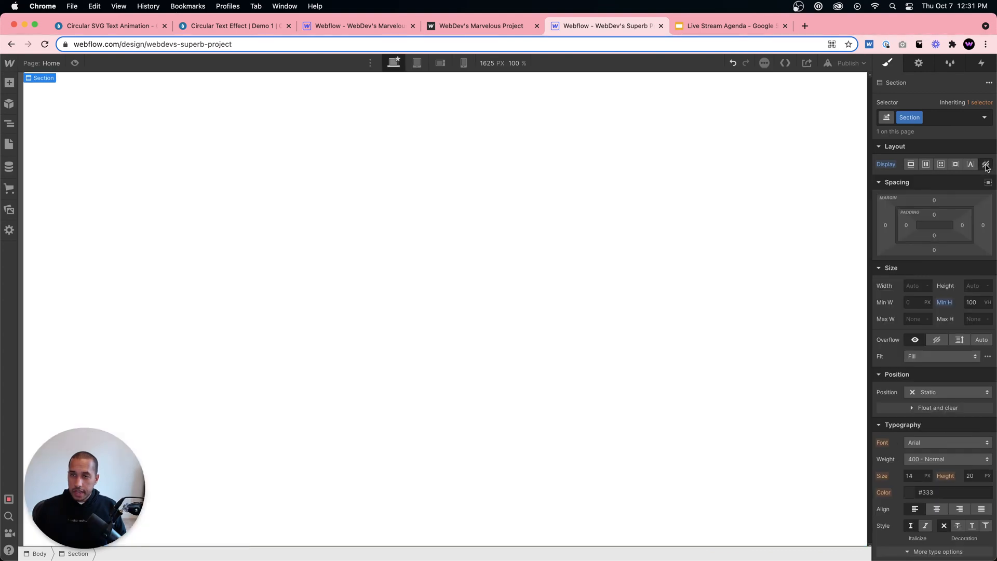
pyautogui.click(481, 190)
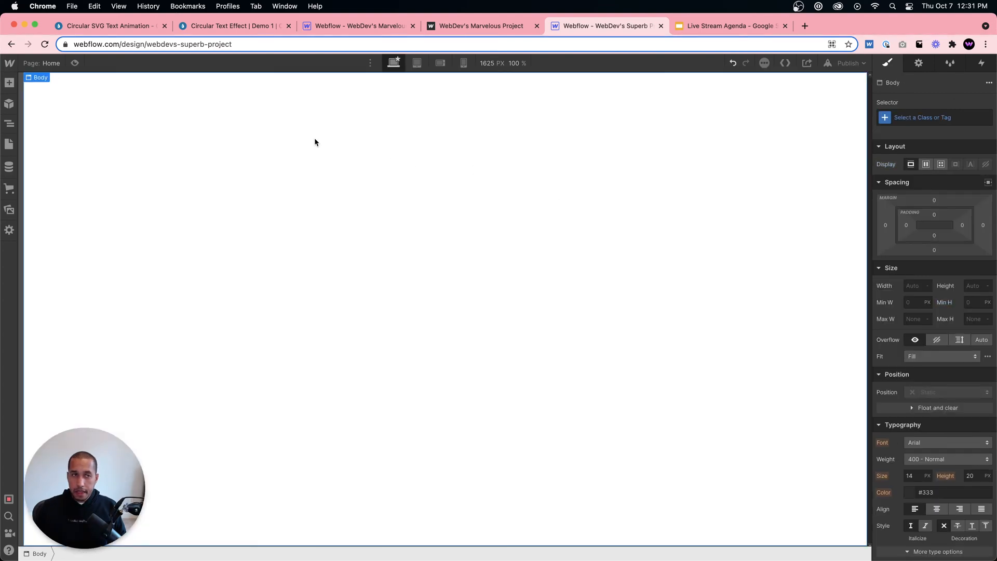
pyautogui.click(10, 124)
pyautogui.click(52, 115)
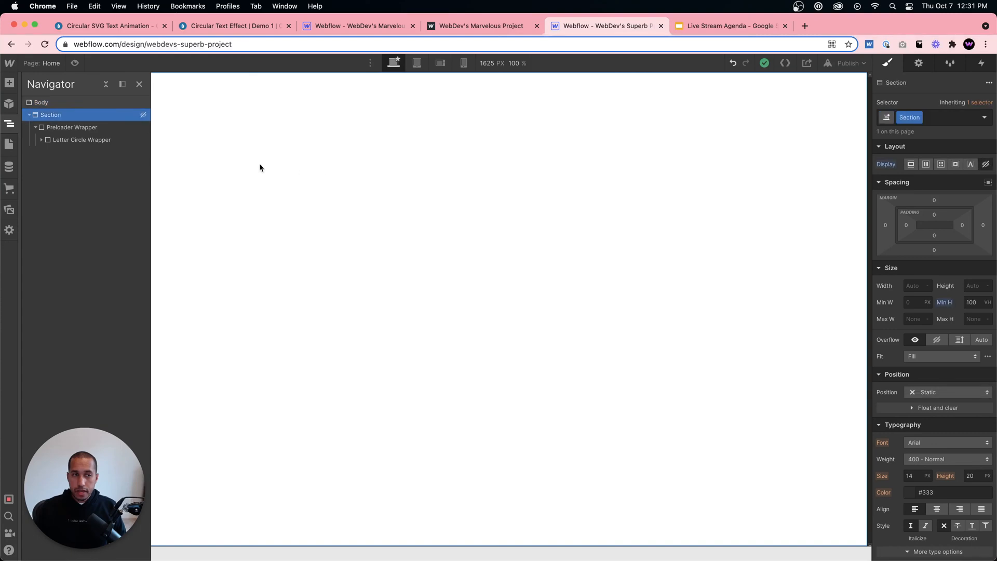
pyautogui.press('super+z')
# - Set the Preloader Wrapper's display to None and select the Section around it
pyautogui.click(260, 168)
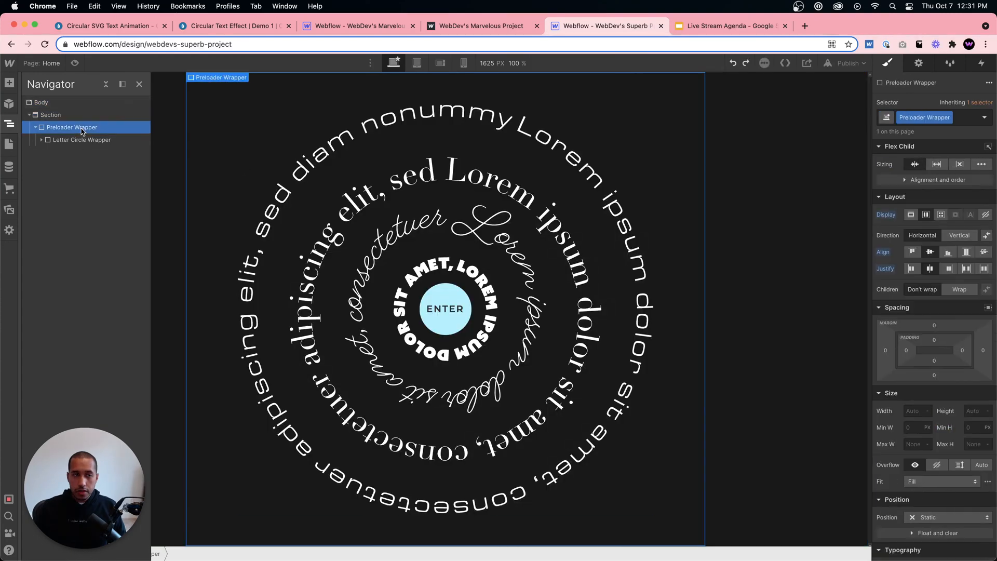
pyautogui.click(985, 216)
pyautogui.click(514, 314)
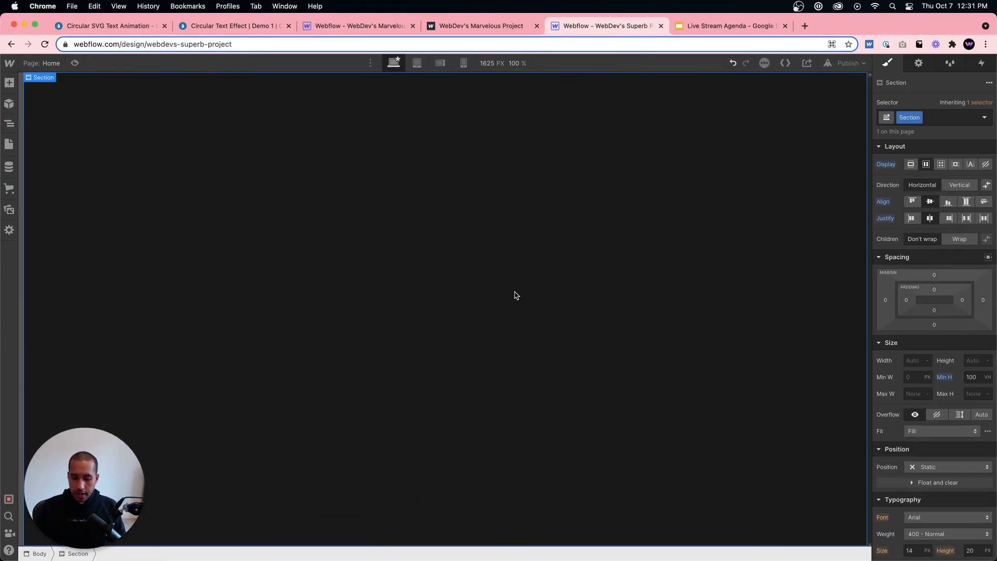
# - Add an H1 heading inside the Section and give it the class Hero Heading
pyautogui.press('super+e')
pyautogui.write('heading')
pyautogui.press('Return')
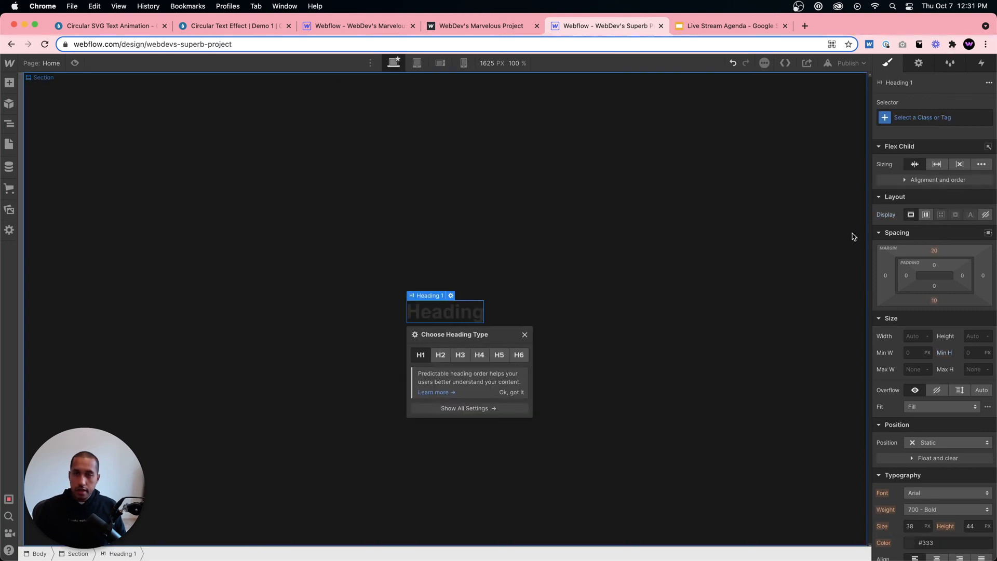
pyautogui.click(966, 120)
pyautogui.write('Hero Heading')
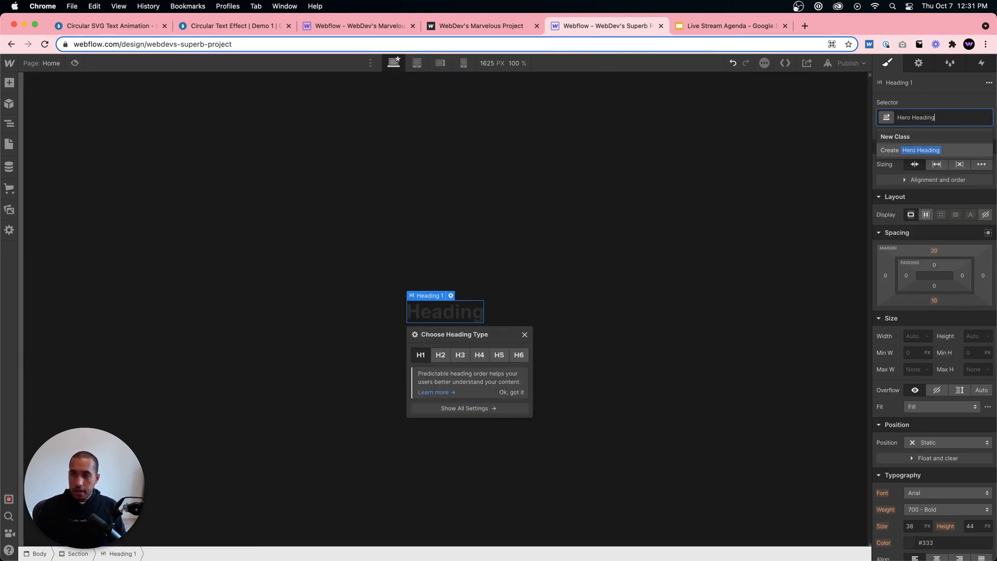
pyautogui.press('Return')
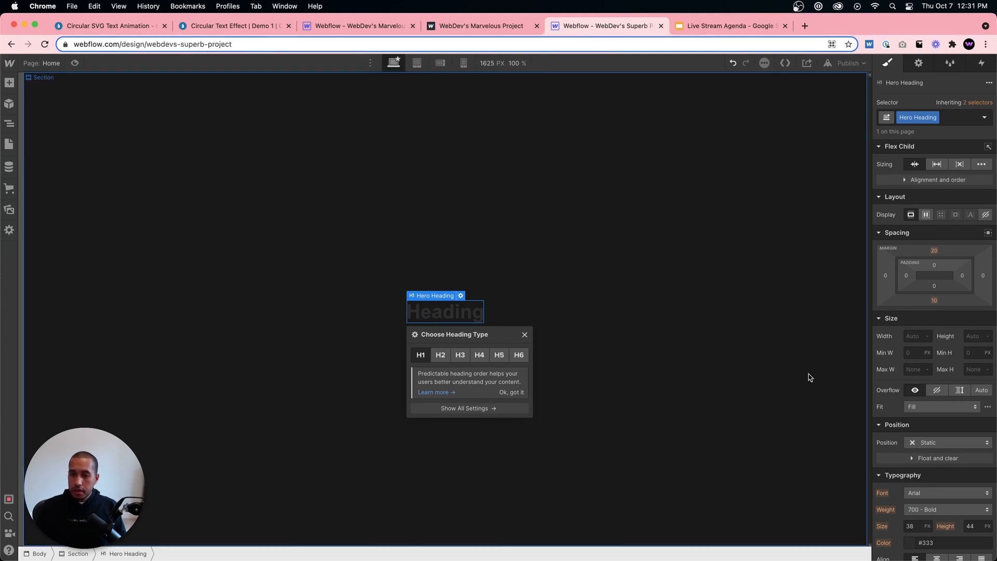
# - Style the Hero Heading with the Montserrat font, white text color and weight 400 - Normal
pyautogui.scroll(-3, 925, 430)
pyautogui.click(925, 427)
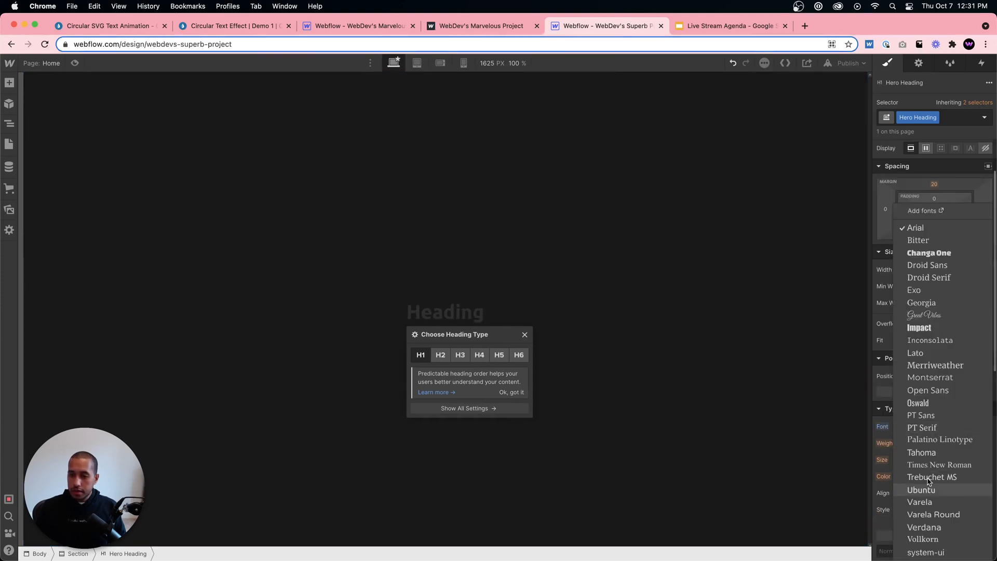
pyautogui.click(927, 378)
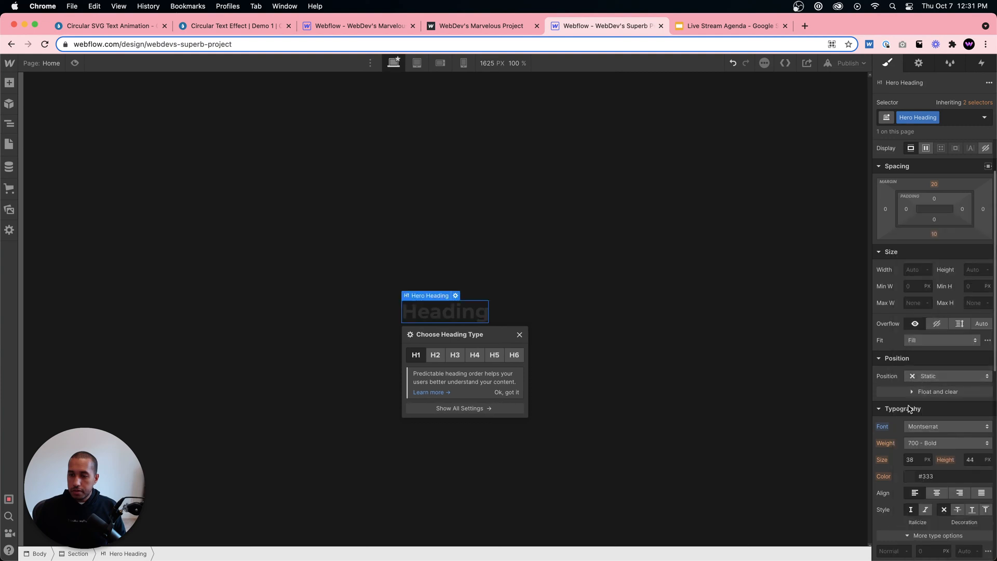
pyautogui.scroll(-1, 907, 447)
pyautogui.click(909, 459)
pyautogui.click(864, 266)
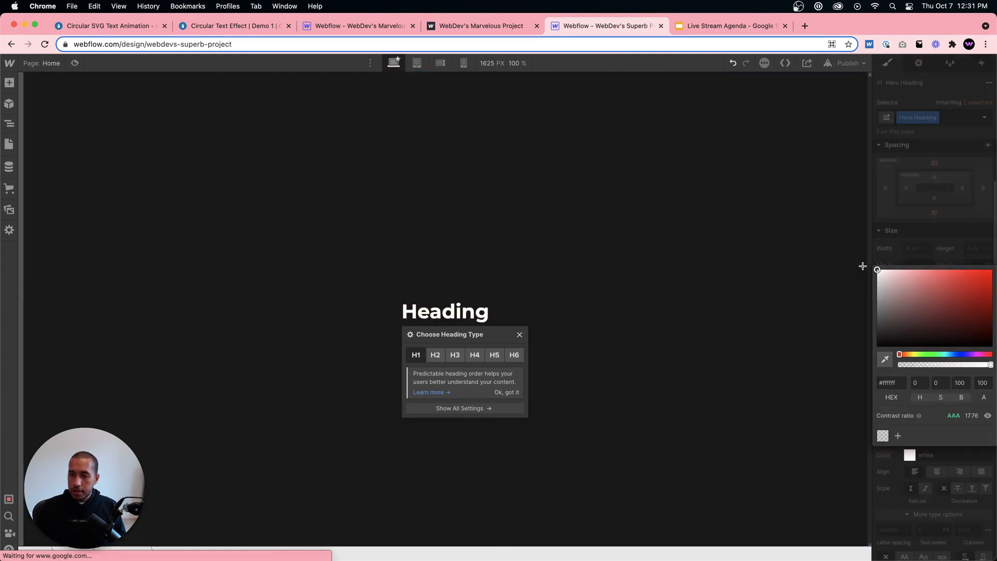
pyautogui.click(894, 239)
pyautogui.click(929, 427)
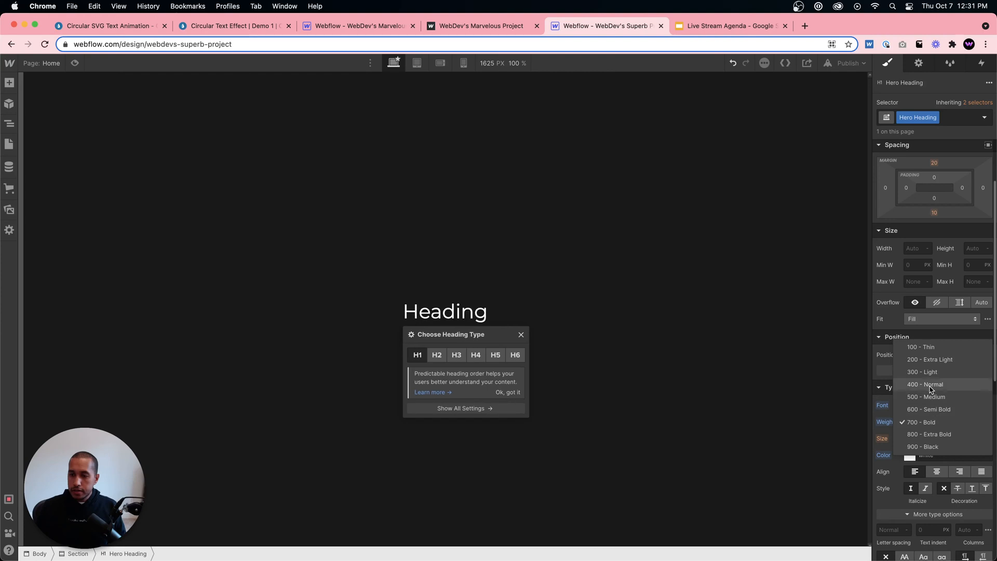
pyautogui.click(931, 389)
# - Replace the heading's placeholder text with "Welcome to WebDev For You"
pyautogui.doubleClick(417, 315)
pyautogui.write('E')
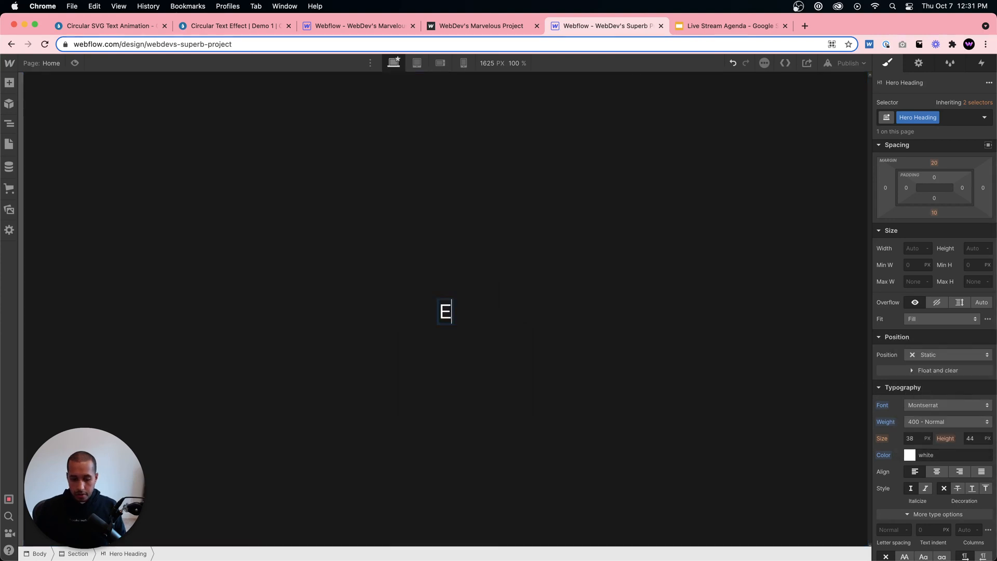
pyautogui.write('elcomne')
pyautogui.press('BackSpace')
pyautogui.press('BackSpace')
pyautogui.write('e to WEb')
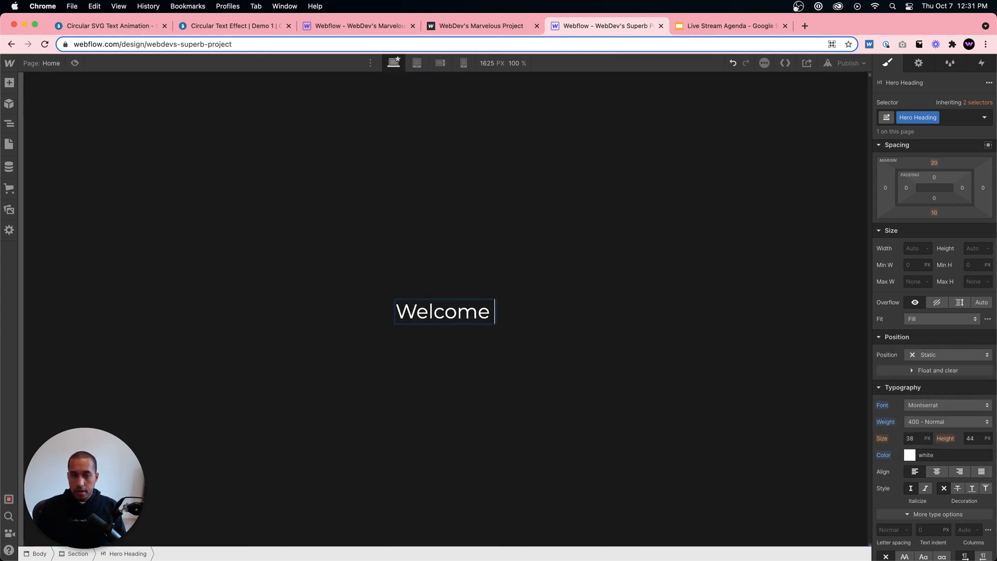
pyautogui.press('BackSpace')
pyautogui.press('BackSpace')
pyautogui.write('ebD')
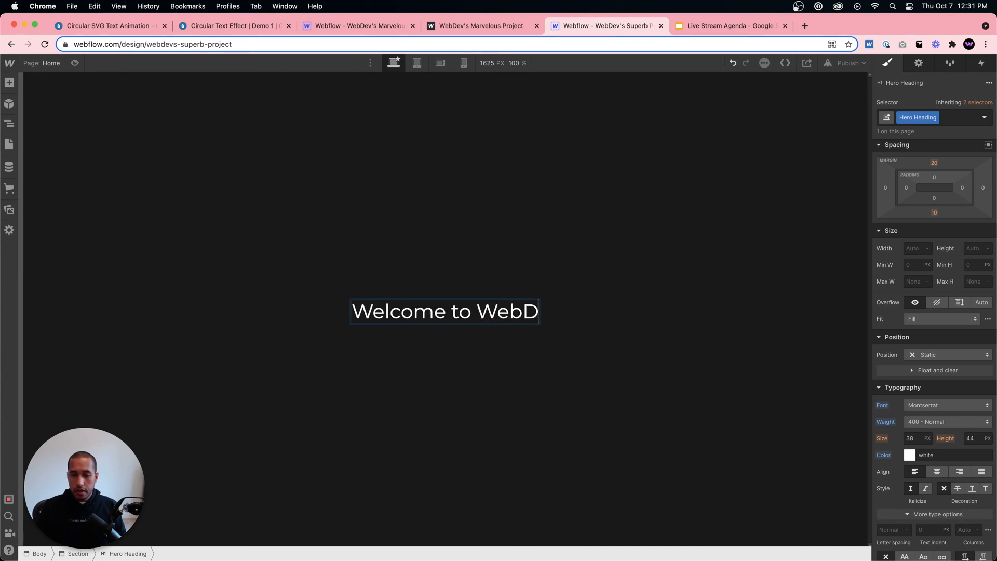
pyautogui.write('ev For You')
pyautogui.click(387, 336)
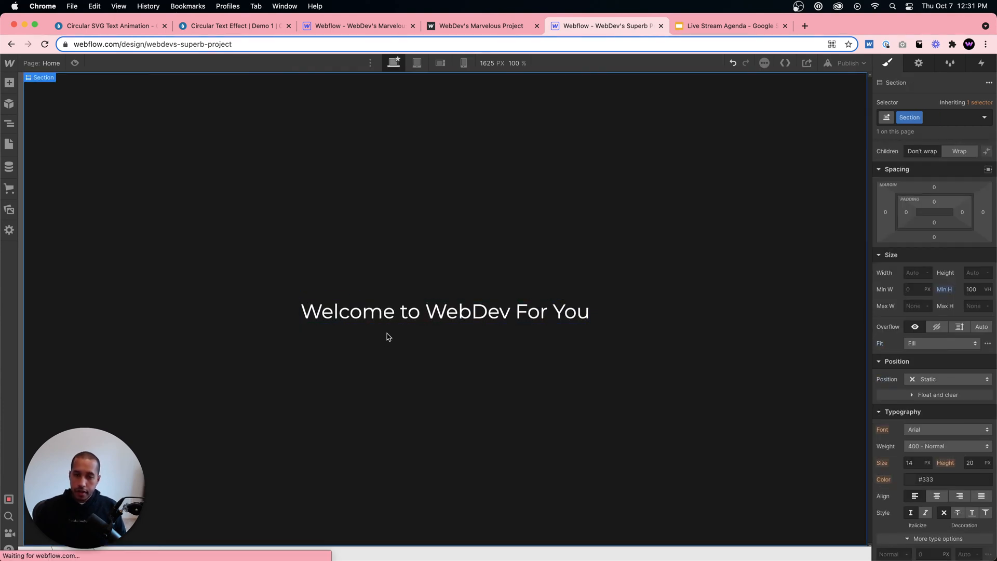
# - Set the Hero Heading's letter spacing to 3 px
pyautogui.click(395, 316)
pyautogui.scroll(-1, 932, 445)
pyautogui.scroll(-1, 933, 445)
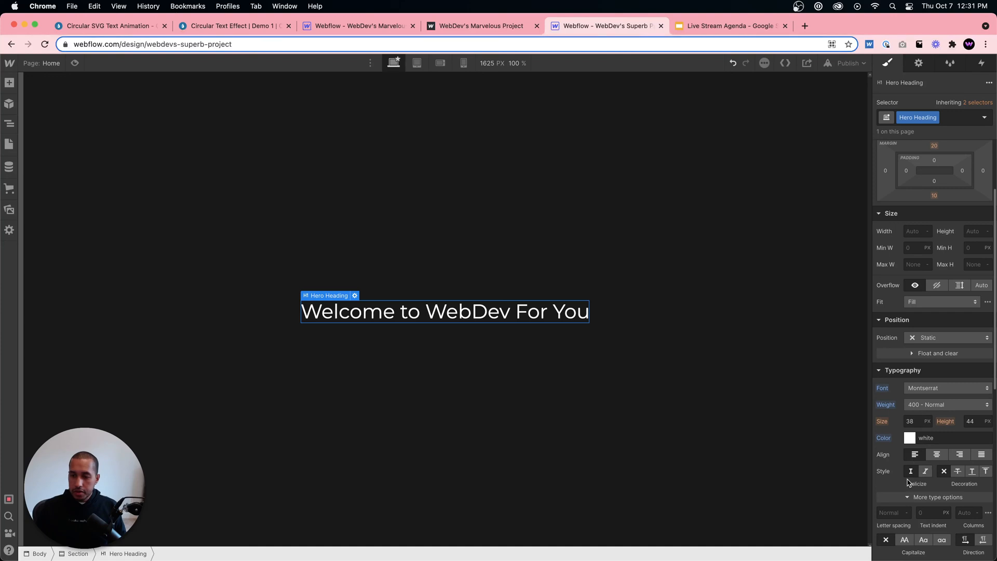
pyautogui.write('3')
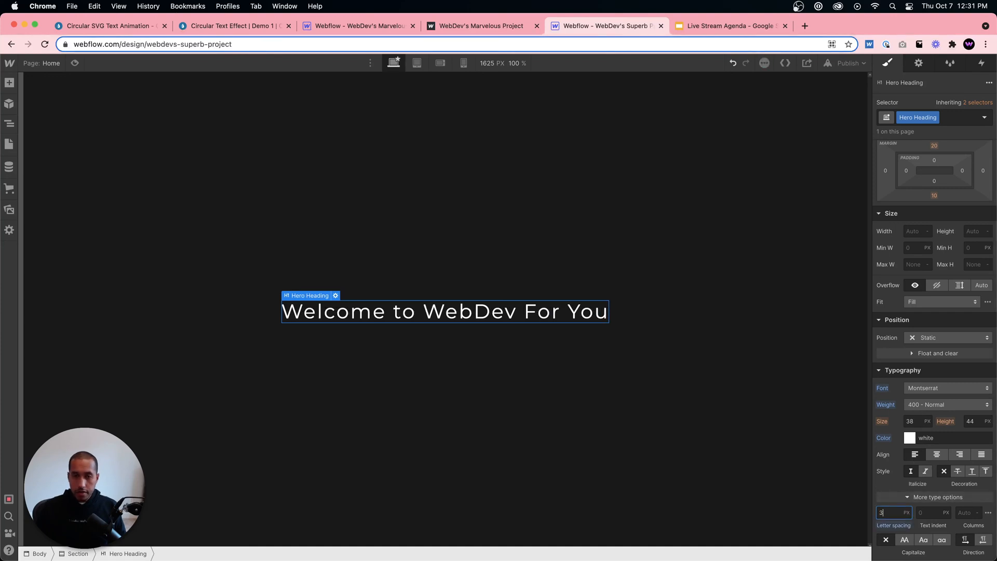
pyautogui.press('Down')
pyautogui.press('Up')
pyautogui.press('Up')
pyautogui.press('Down')
pyautogui.click(589, 441)
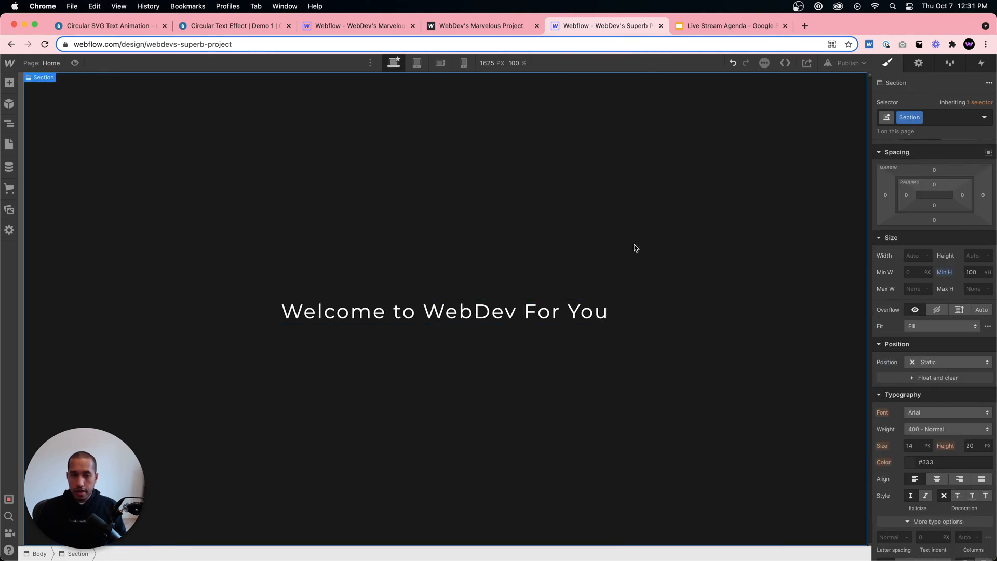
# - Make the hidden Preloader Wrapper visible again by setting its display to Flex
pyautogui.click(9, 144)
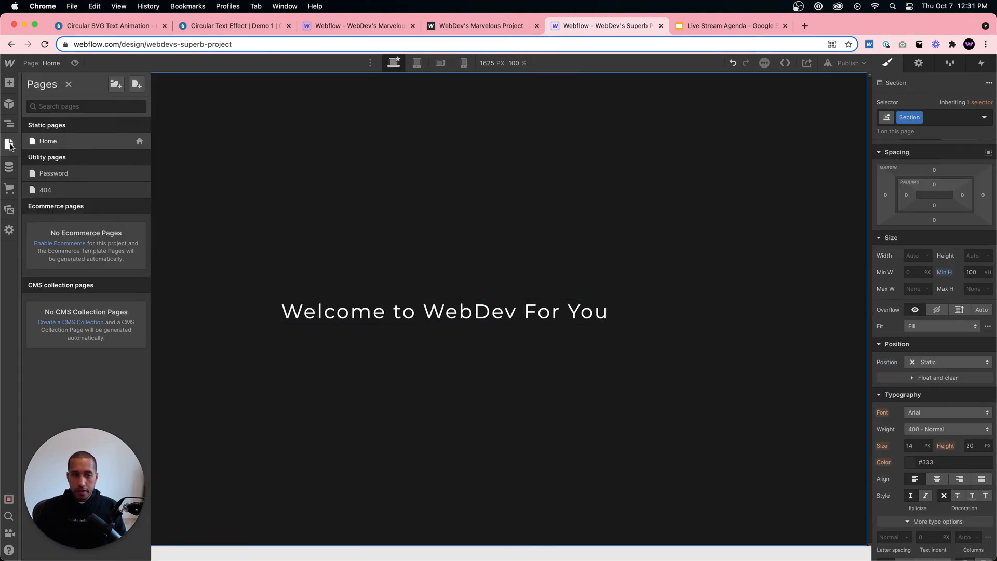
pyautogui.click(9, 123)
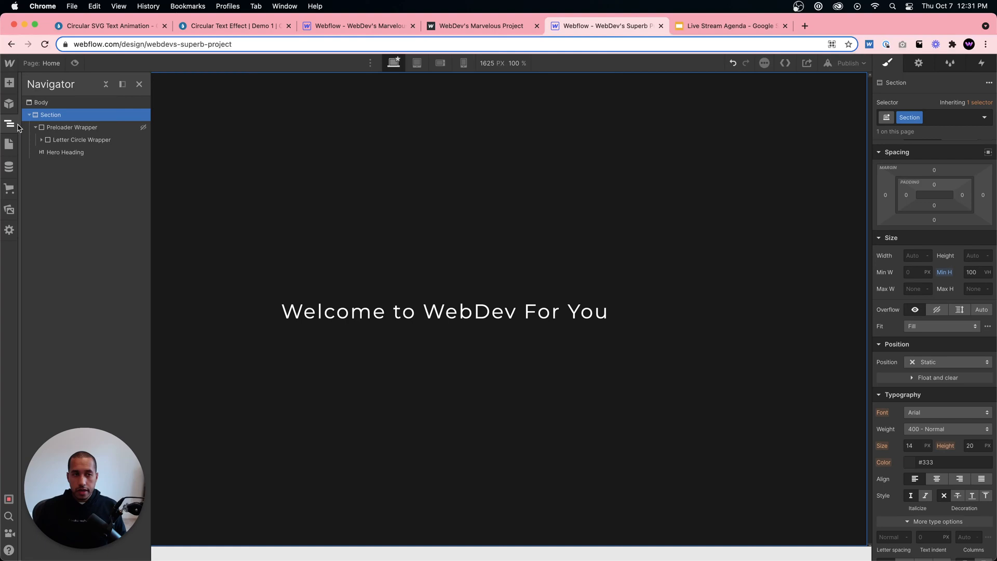
pyautogui.click(73, 128)
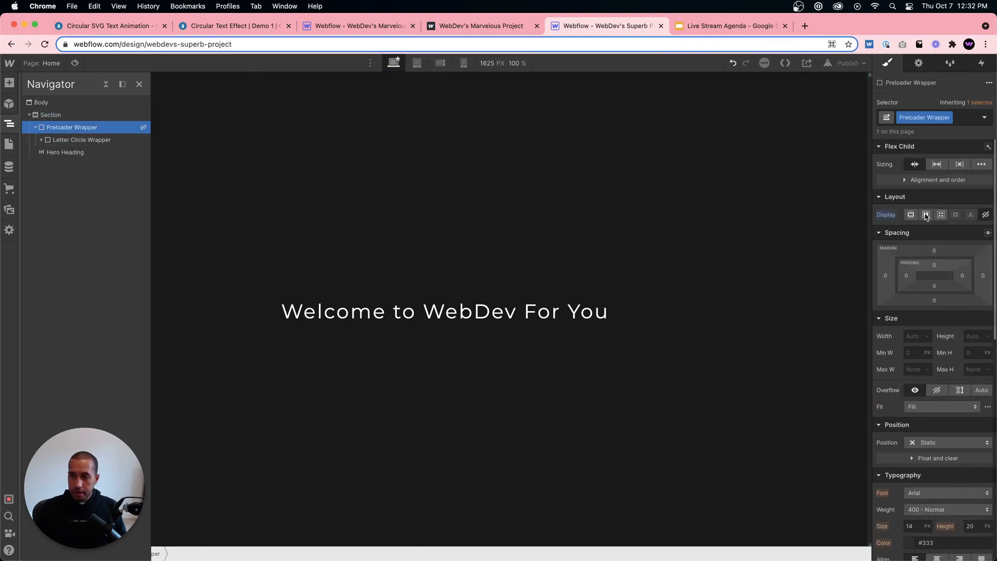
pyautogui.click(926, 215)
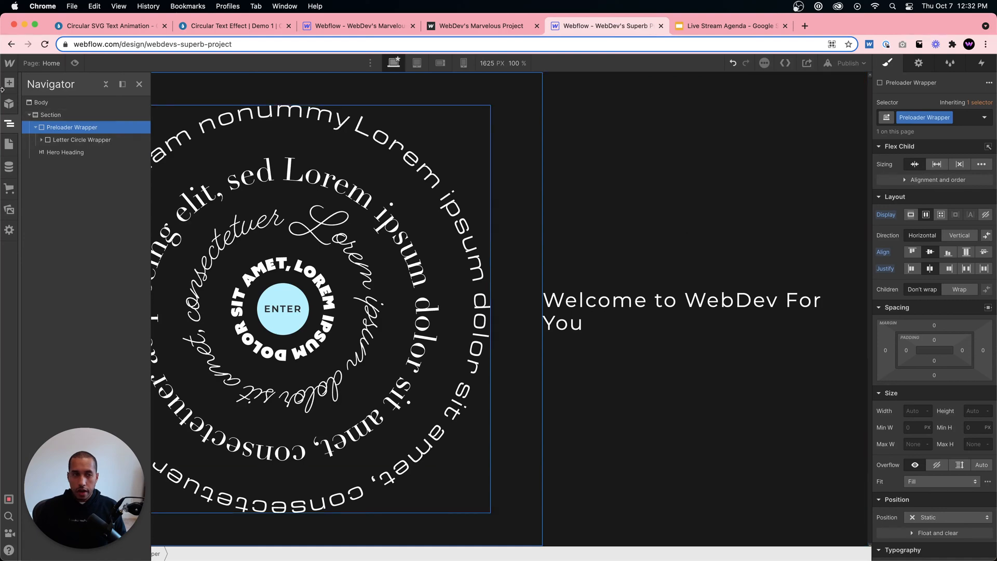
# - Set the Preloader Wrapper's position to Fixed with the full-cover preset, 0% on all sides
pyautogui.scroll(-3, 968, 334)
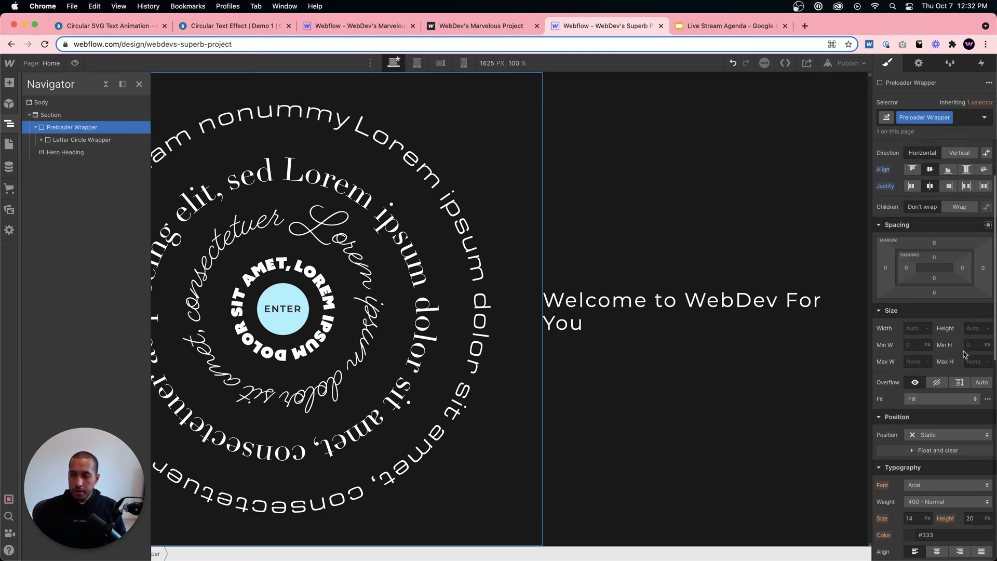
pyautogui.click(937, 435)
pyautogui.click(927, 472)
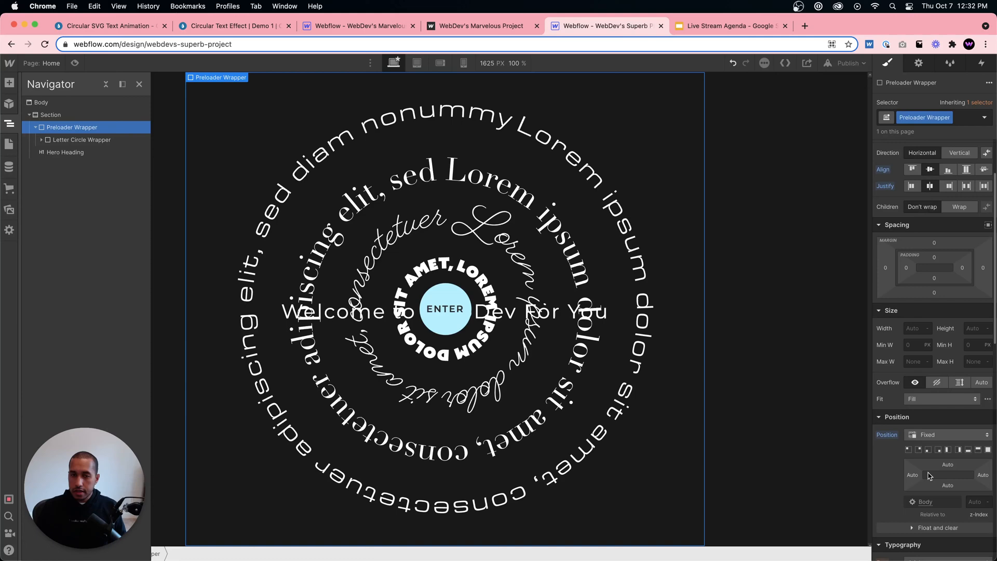
pyautogui.click(987, 449)
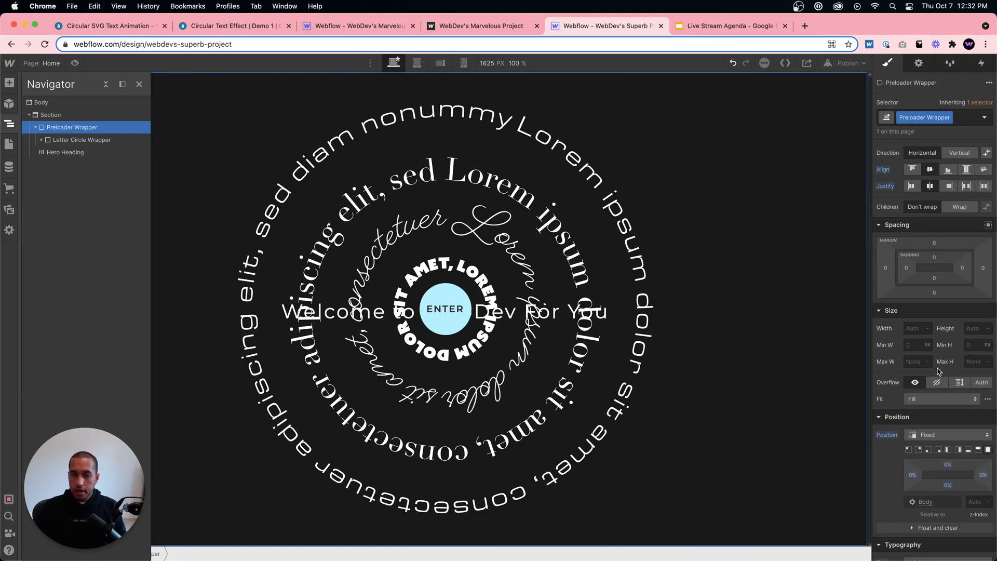
# - Set the Preloader Wrapper's background color to #181818
pyautogui.scroll(-5, 955, 410)
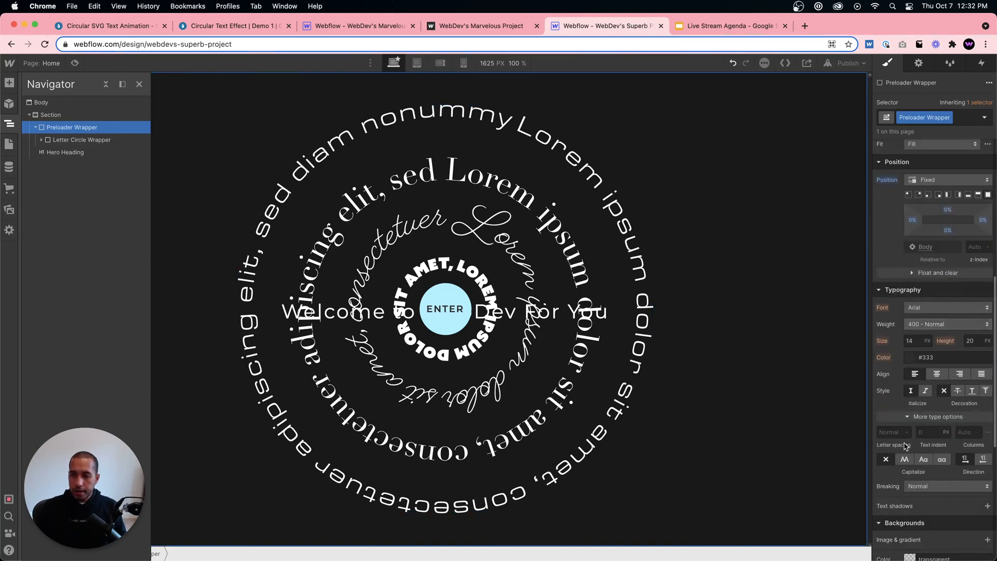
pyautogui.scroll(-1, 905, 447)
pyautogui.scroll(-1, 926, 482)
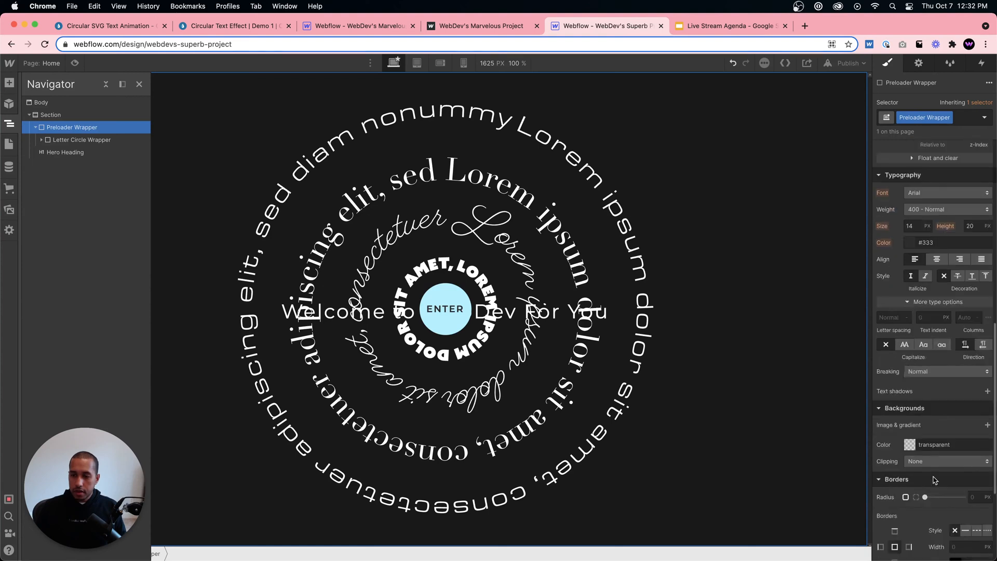
pyautogui.click(941, 446)
pyautogui.write('181818')
pyautogui.press('Return')
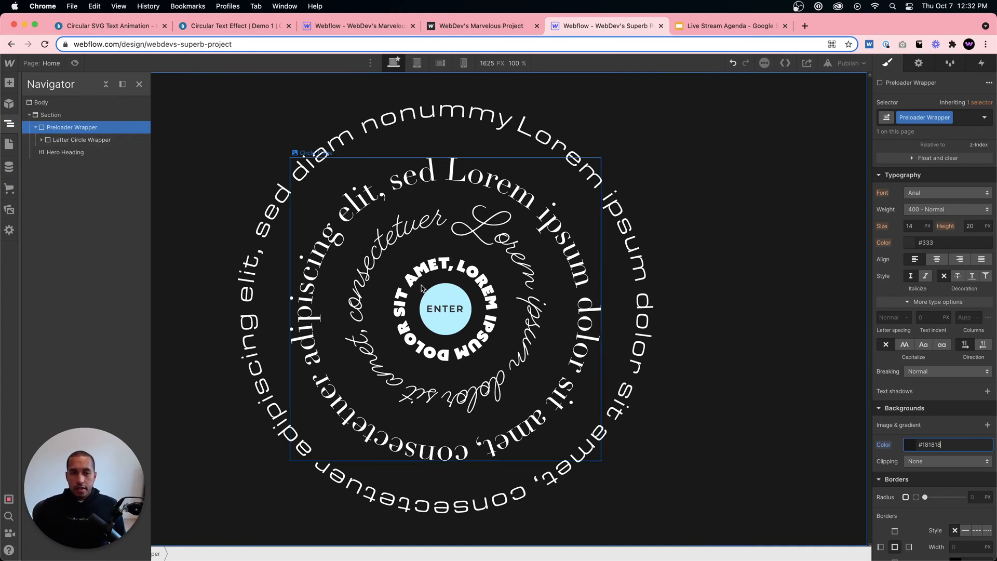
# - In the Enter Button's Text circle fade out click animation, append an Opacity action for the Preloader Wrapper with Ease easing and 0% opacity
pyautogui.click(438, 300)
pyautogui.click(981, 63)
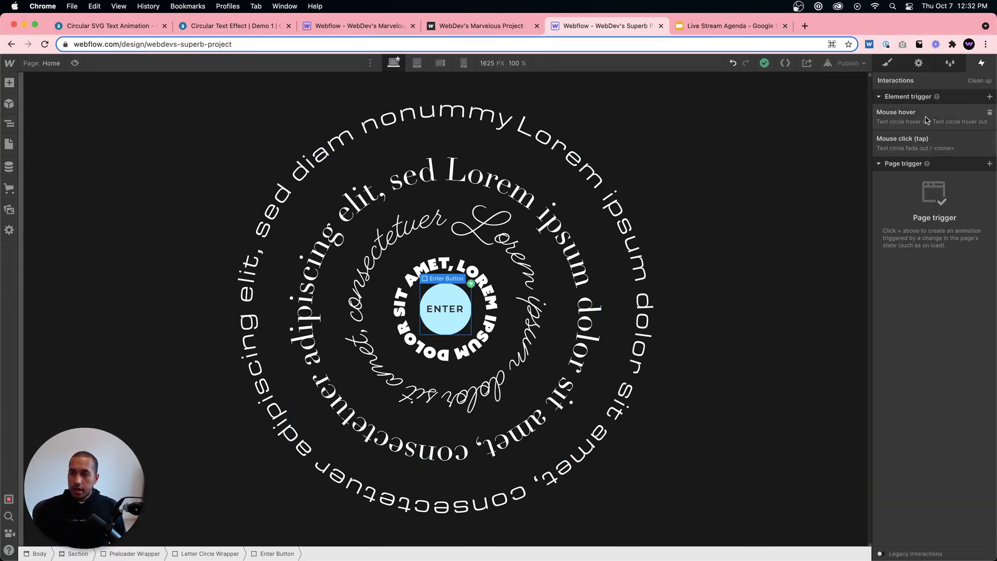
pyautogui.click(915, 150)
pyautogui.click(918, 213)
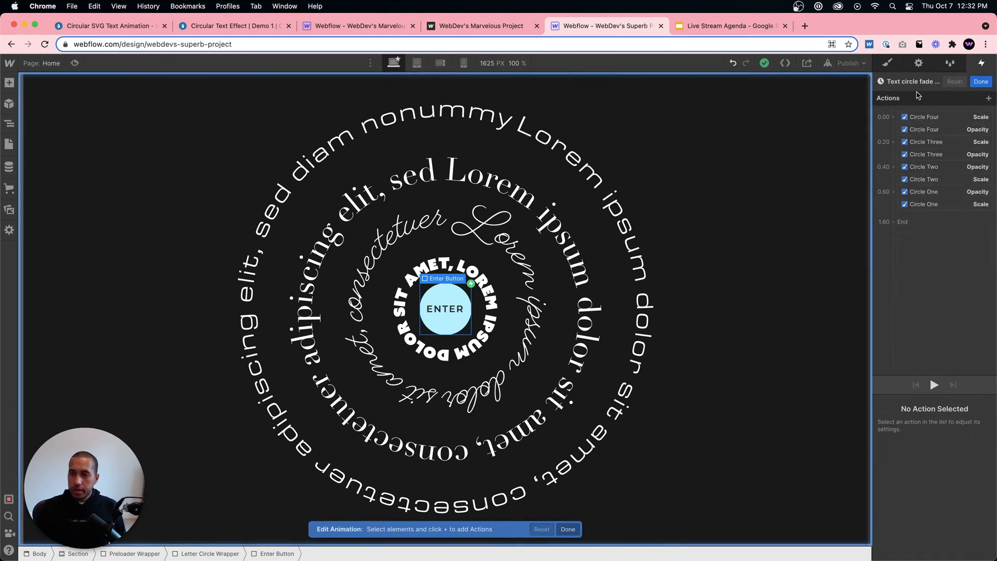
pyautogui.click(714, 83)
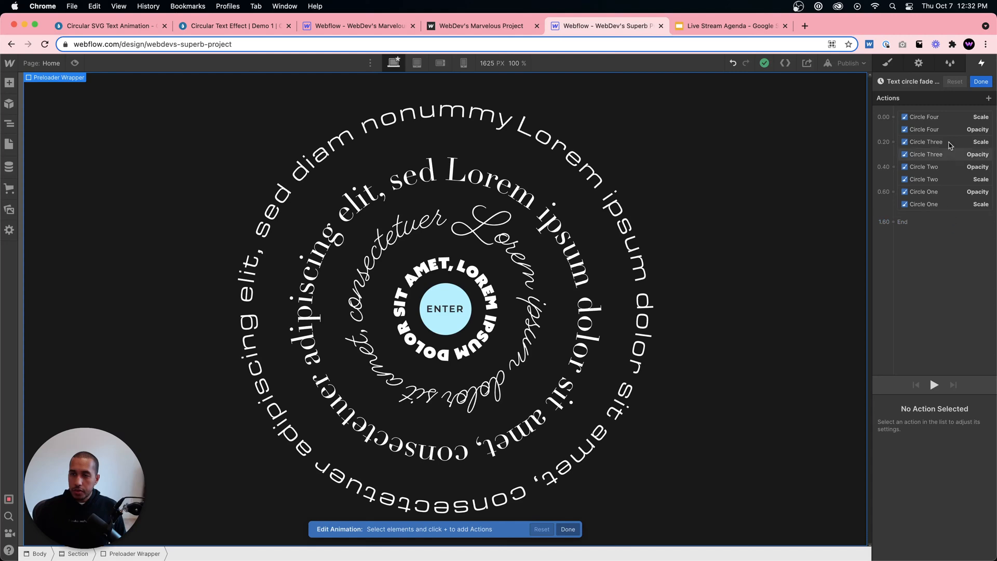
pyautogui.click(932, 214)
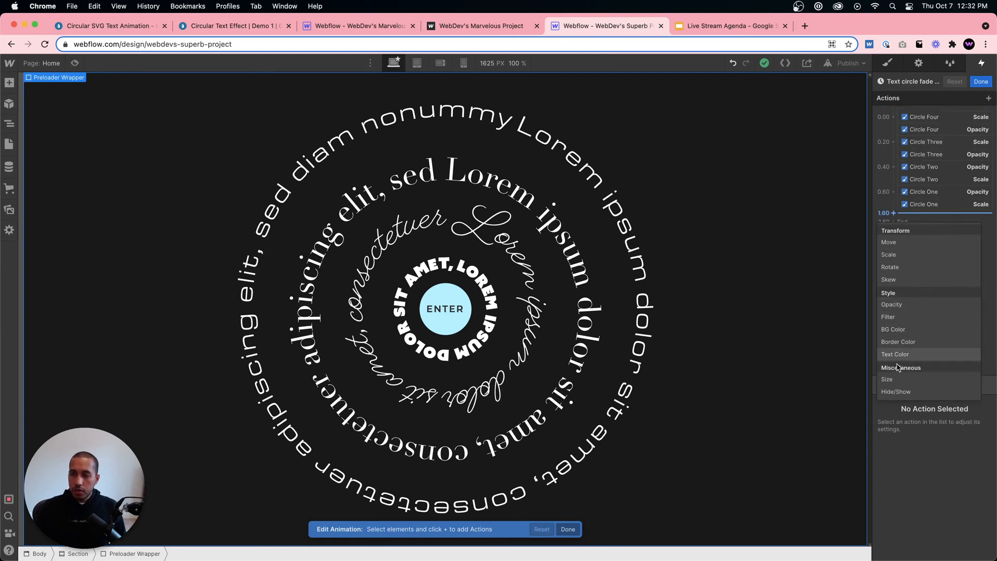
pyautogui.click(904, 304)
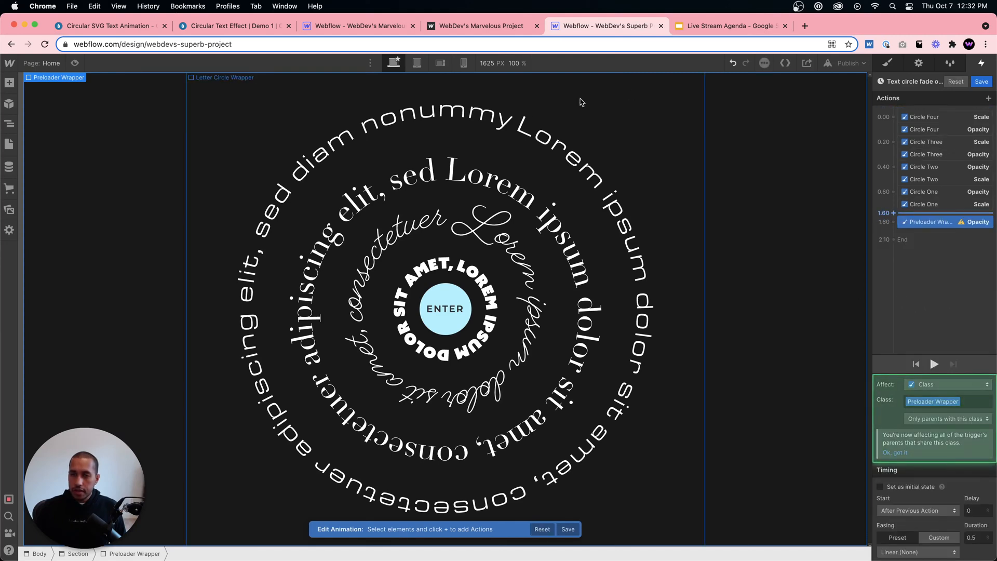
pyautogui.scroll(-2, 960, 481)
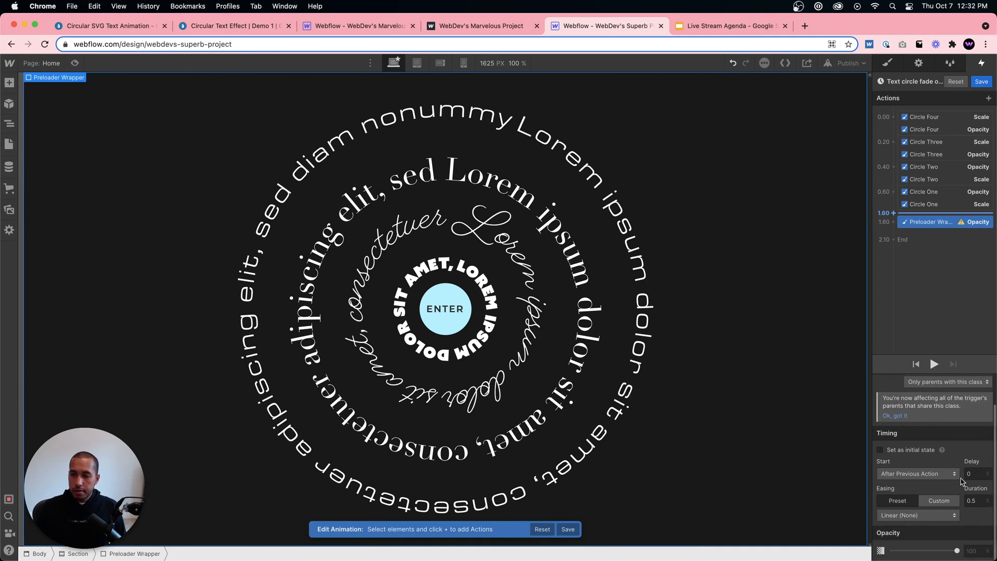
pyautogui.click(929, 521)
pyautogui.click(892, 93)
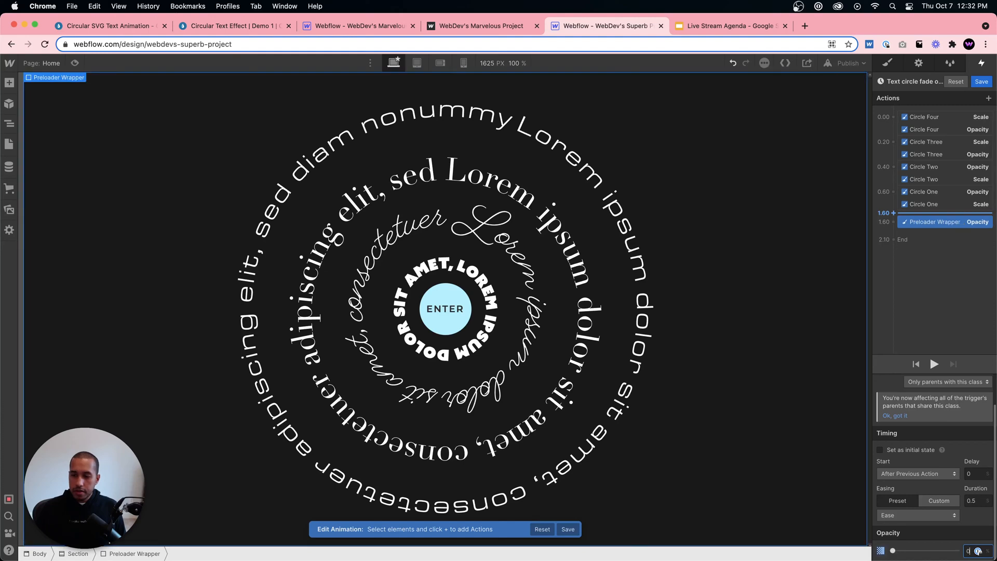
# - Append a Hide/Show action at the end of the animation that sets the Preloader Wrapper's display to None, and preview the page
pyautogui.moveTo(941, 227); pyautogui.dragTo(918, 231)
pyautogui.click(920, 237)
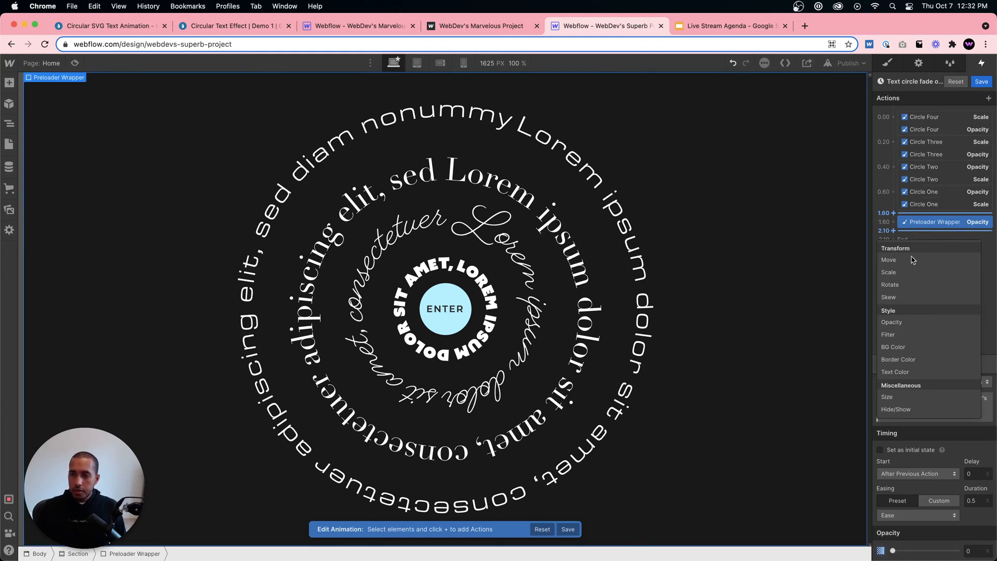
pyautogui.click(906, 410)
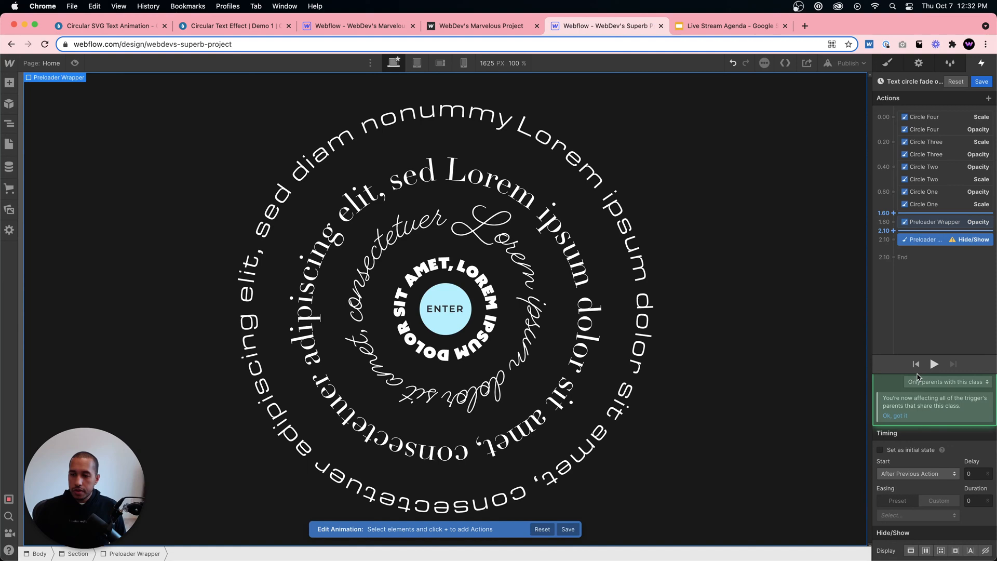
pyautogui.click(985, 551)
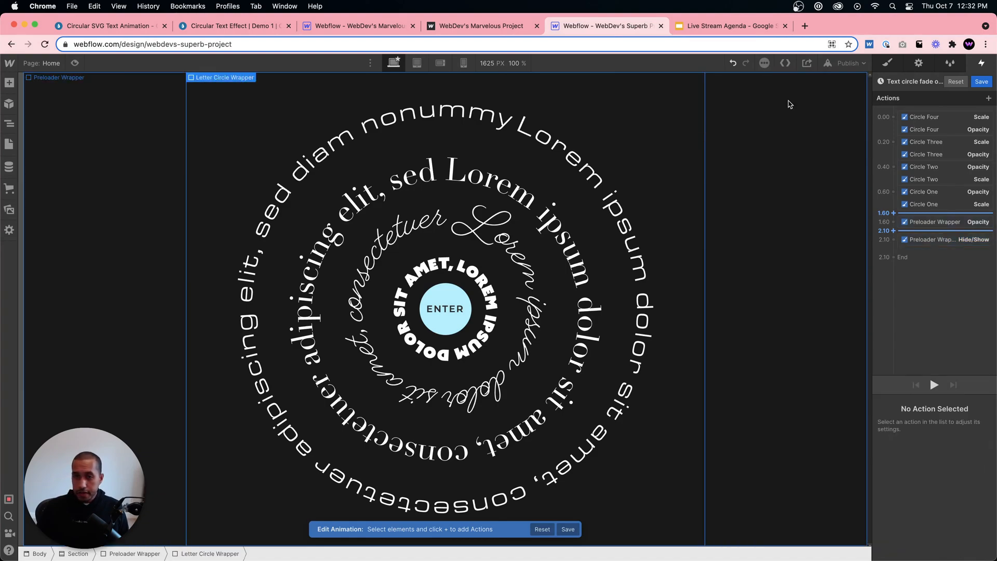
pyautogui.click(75, 63)
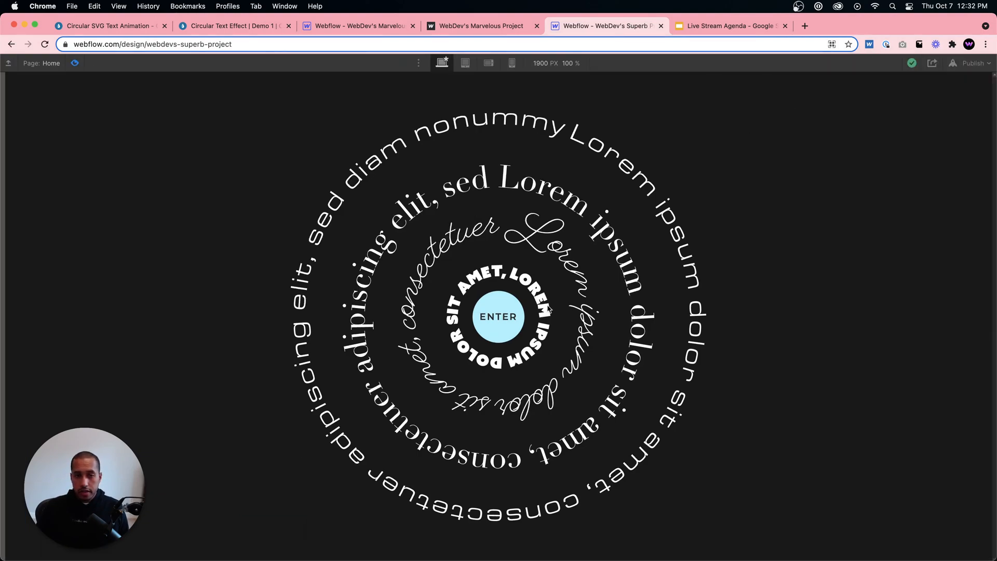
# - Move the Preloader Wrapper's Opacity action up to run with the Circle One actions at 0.60 s, and preview the Enter click animation
pyautogui.click(497, 317)
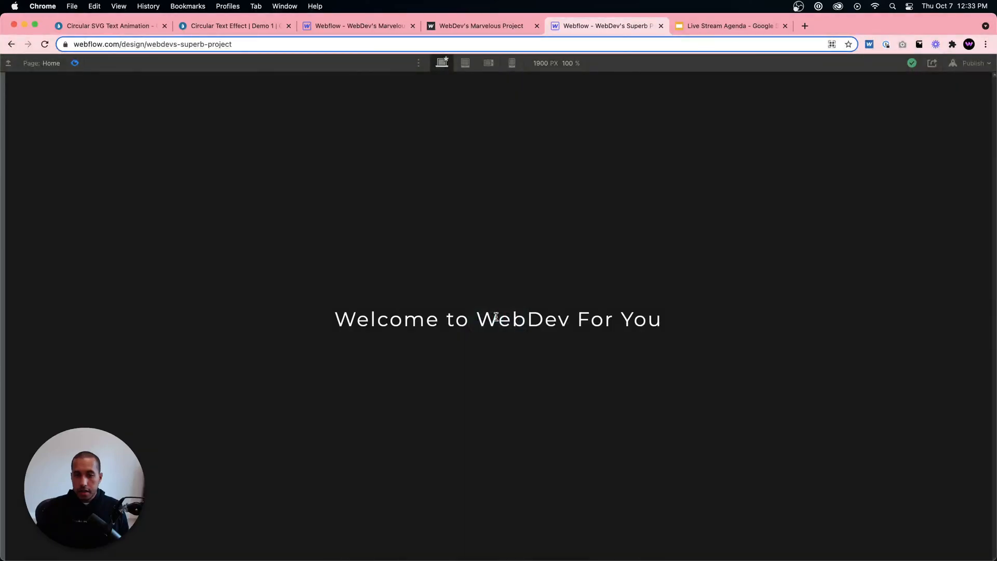
pyautogui.click(75, 63)
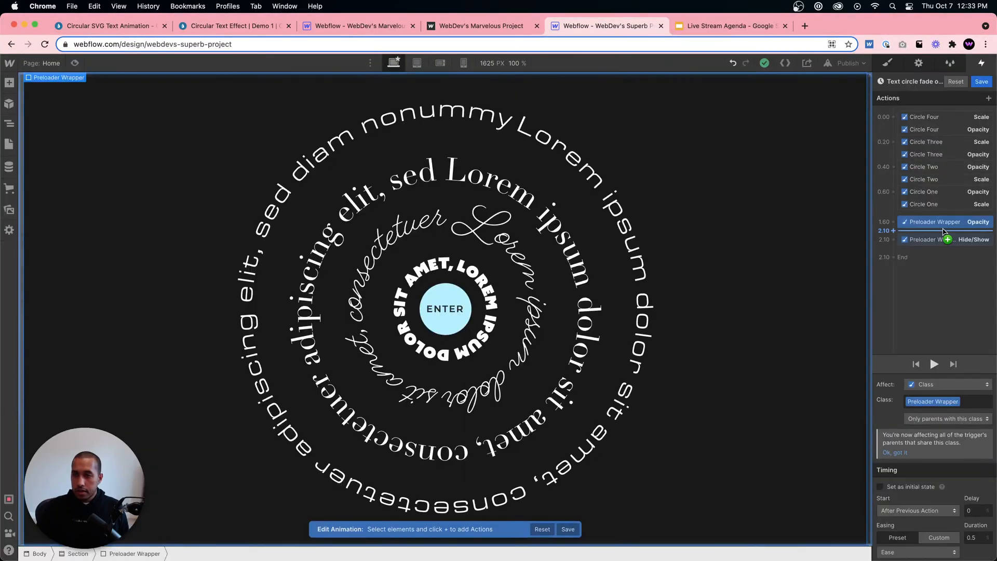
pyautogui.moveTo(941, 228); pyautogui.dragTo(943, 208)
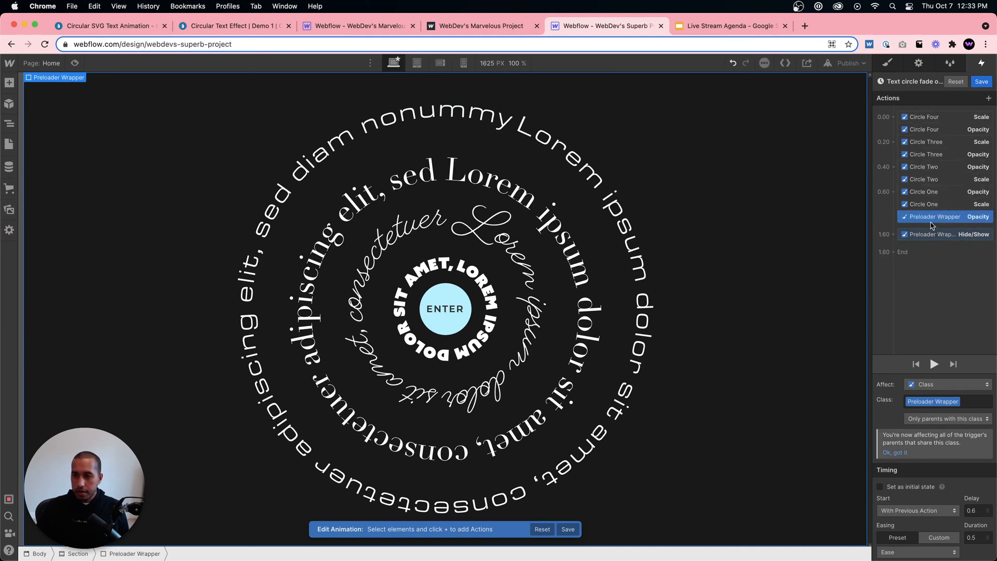
pyautogui.click(75, 62)
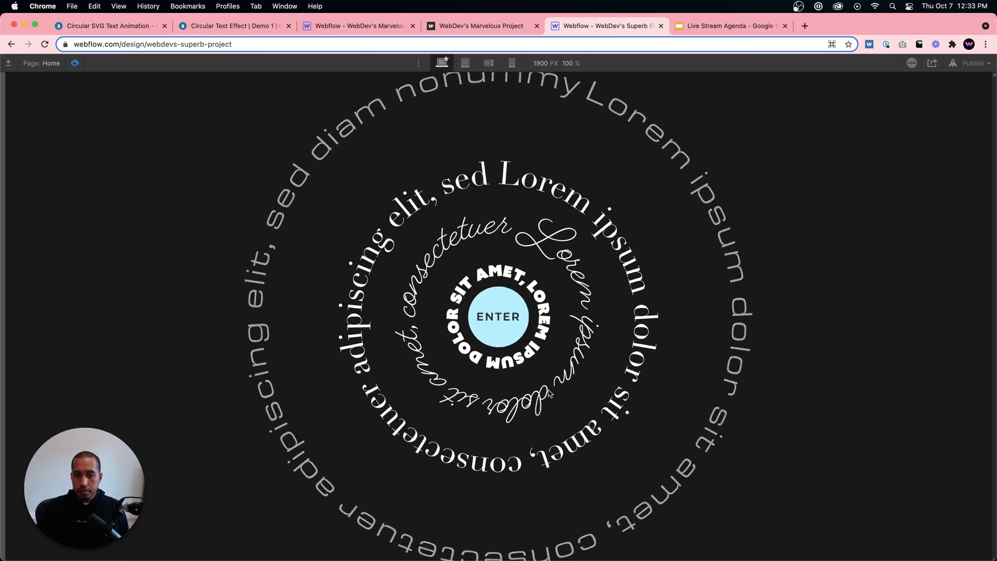
pyautogui.click(75, 63)
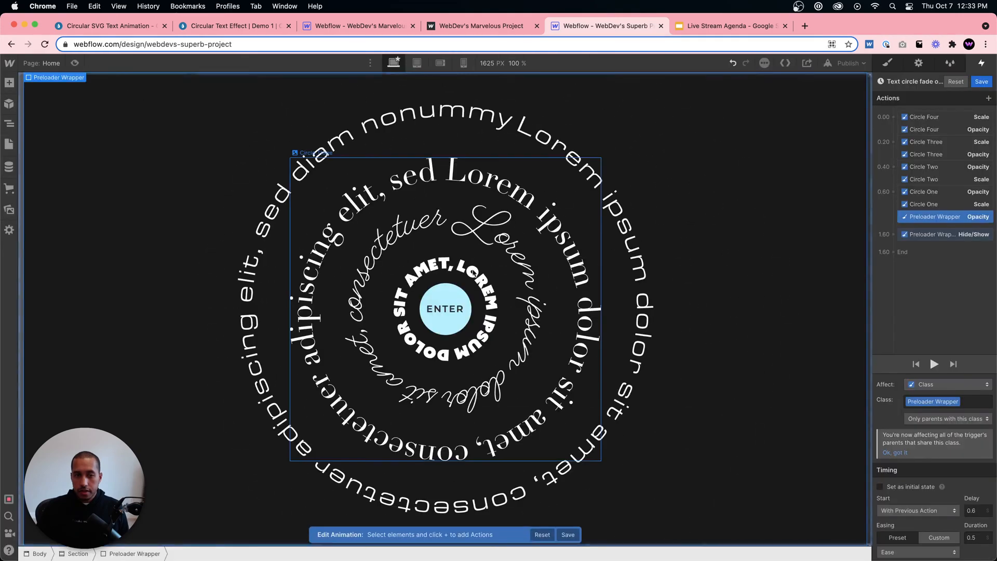
pyautogui.click(74, 63)
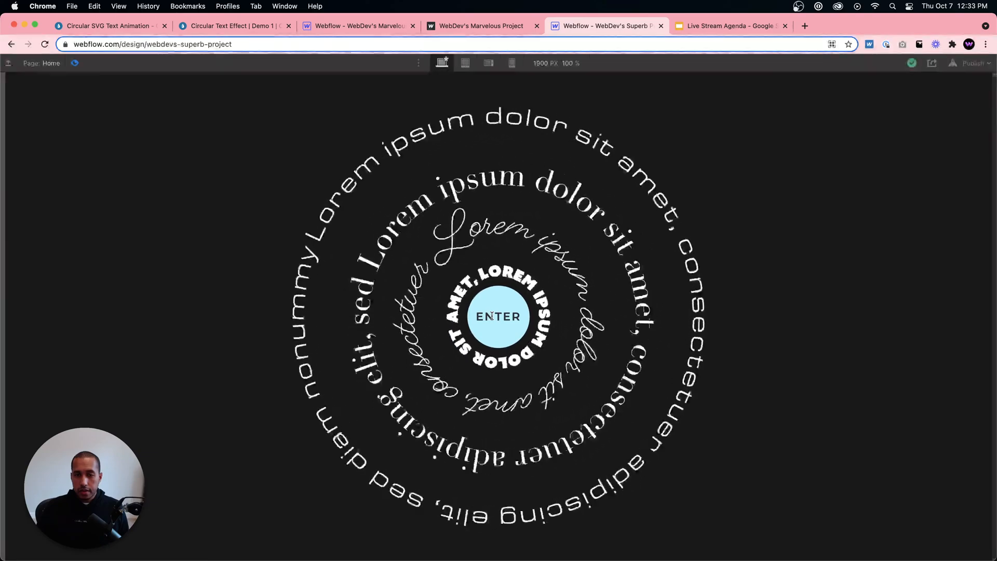
pyautogui.click(491, 316)
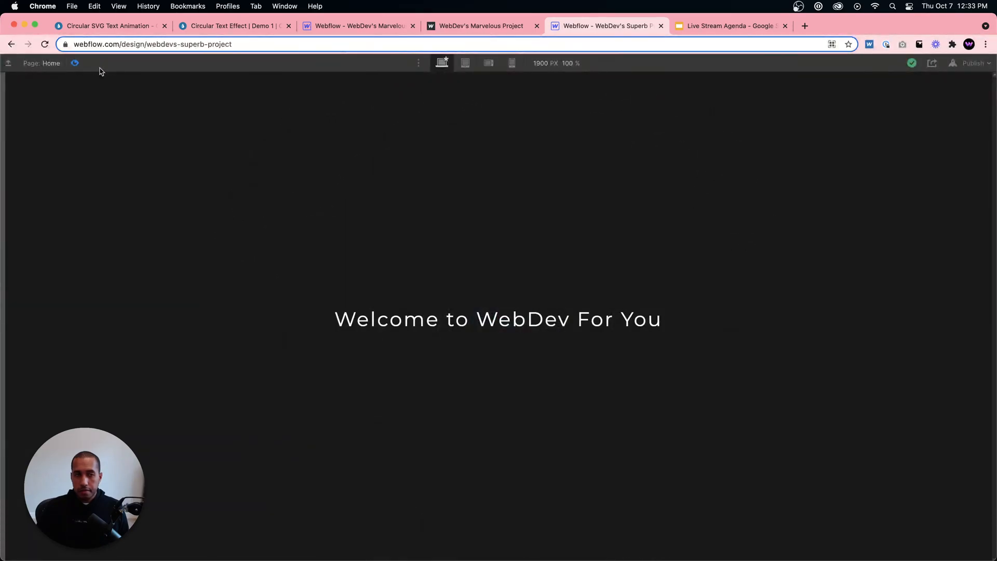
pyautogui.click(74, 63)
# - Set the Enter Button's cursor style to pointer
pyautogui.click(887, 63)
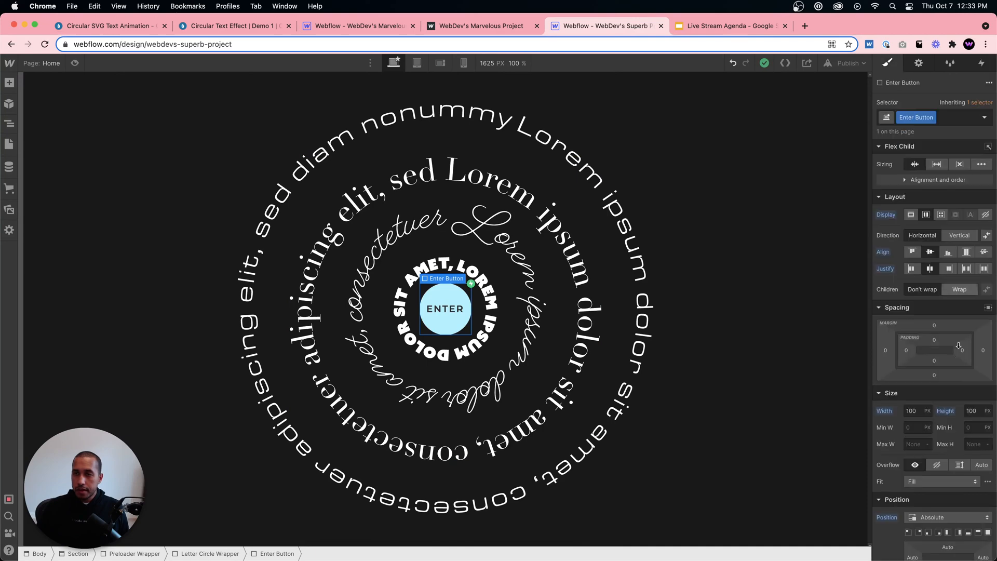
pyautogui.scroll(-10, 959, 345)
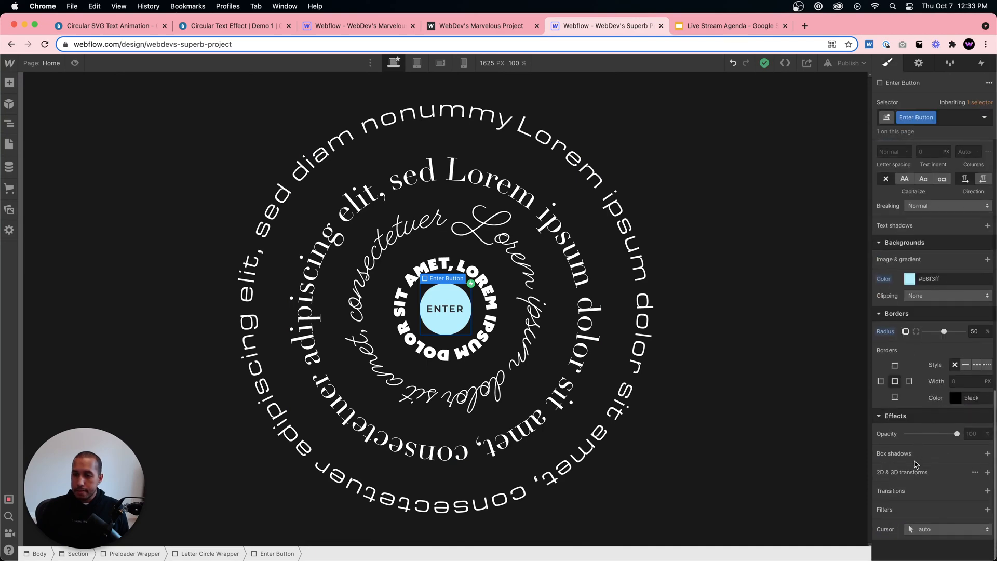
pyautogui.click(921, 529)
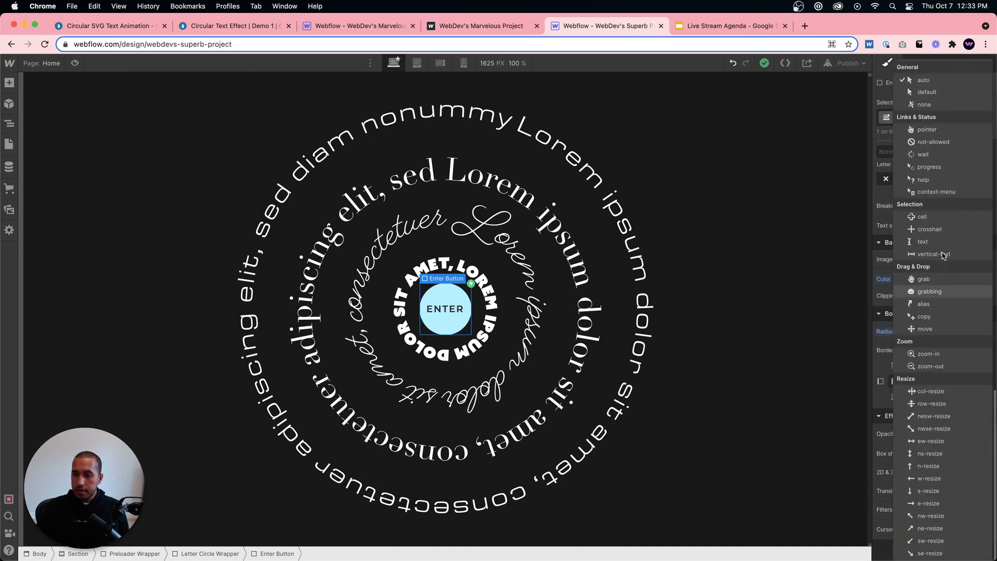
pyautogui.click(934, 135)
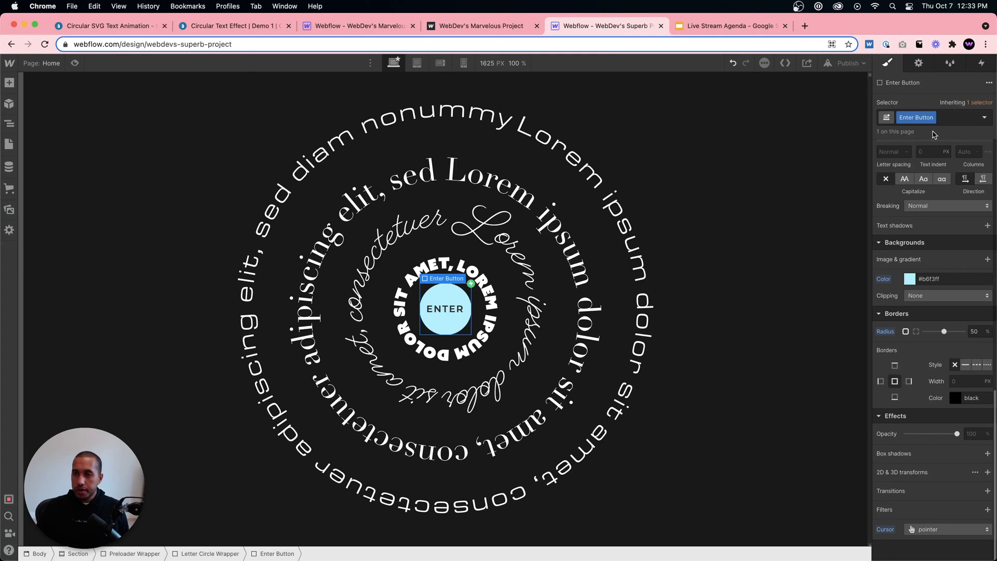
# - Publish the site to its webflow.io domain and open the live page
pyautogui.click(800, 146)
pyautogui.click(848, 63)
pyautogui.click(778, 190)
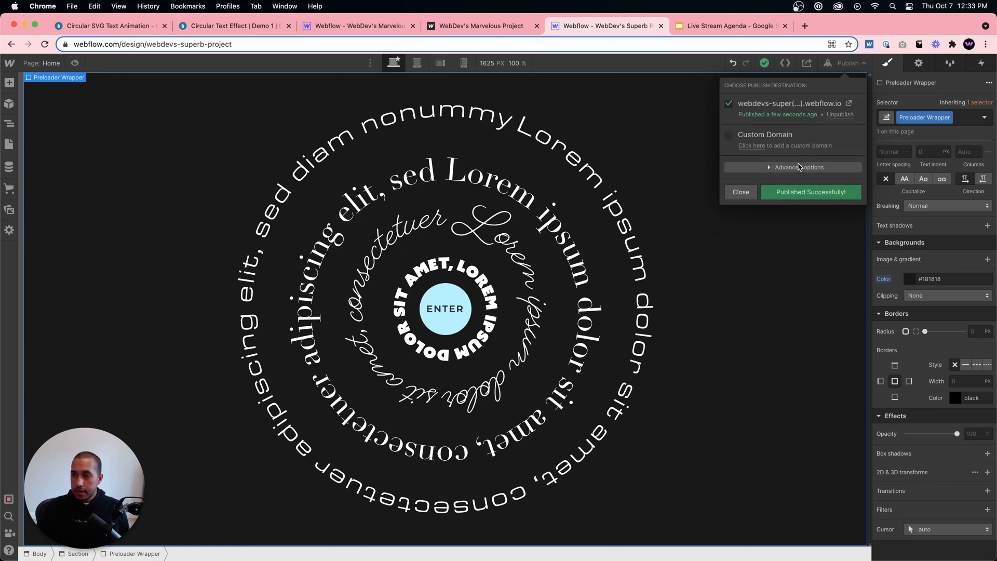
pyautogui.click(837, 103)
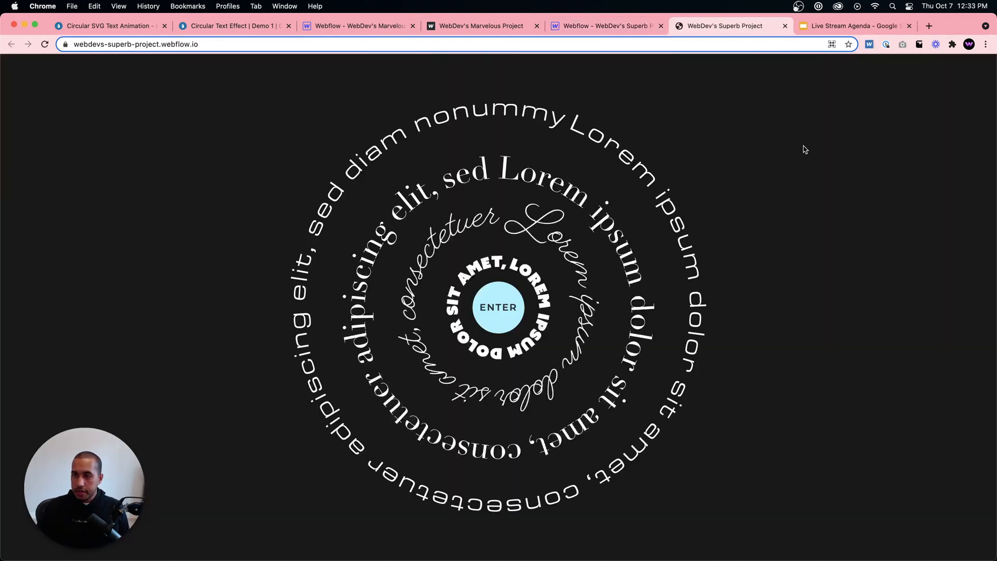
# - Test the Enter button's fade-out on the live page, reloading the page to replay the preloader
pyautogui.click(494, 309)
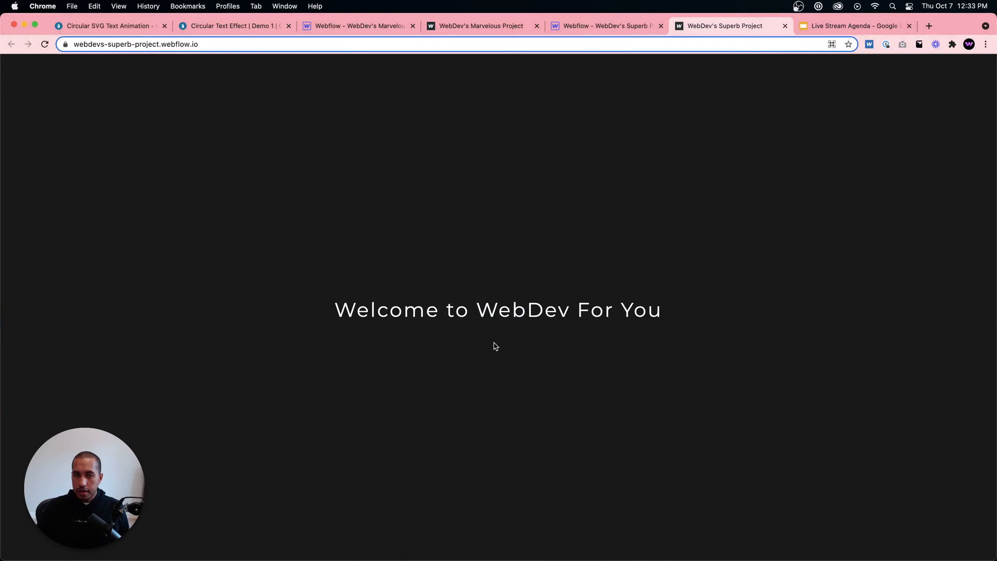
pyautogui.click(44, 44)
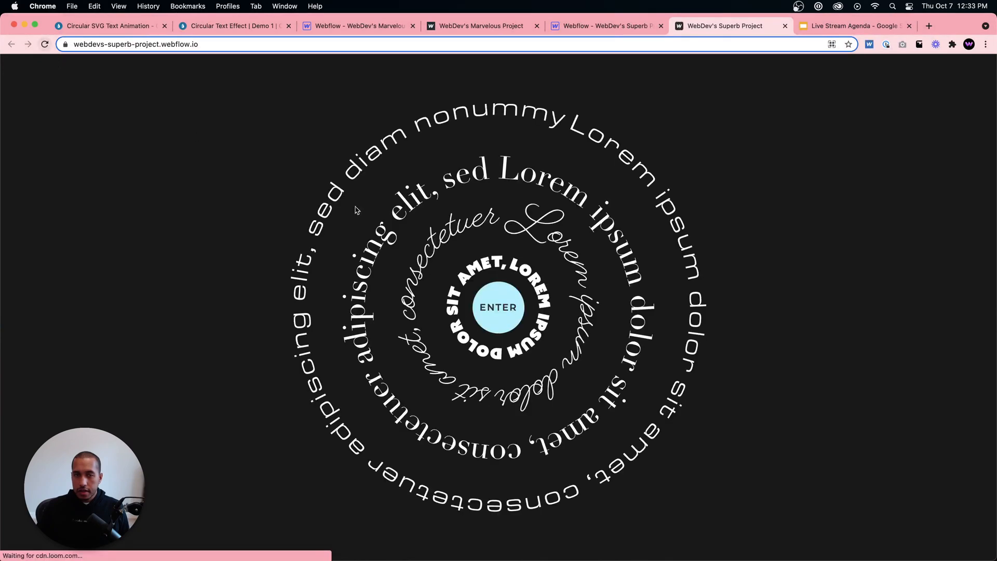
pyautogui.click(505, 316)
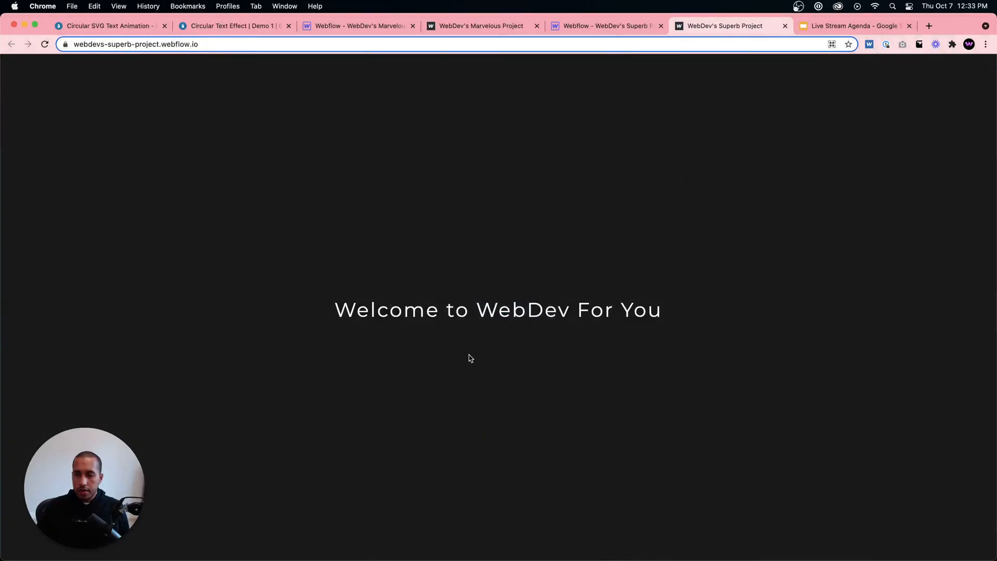
pyautogui.click(45, 44)
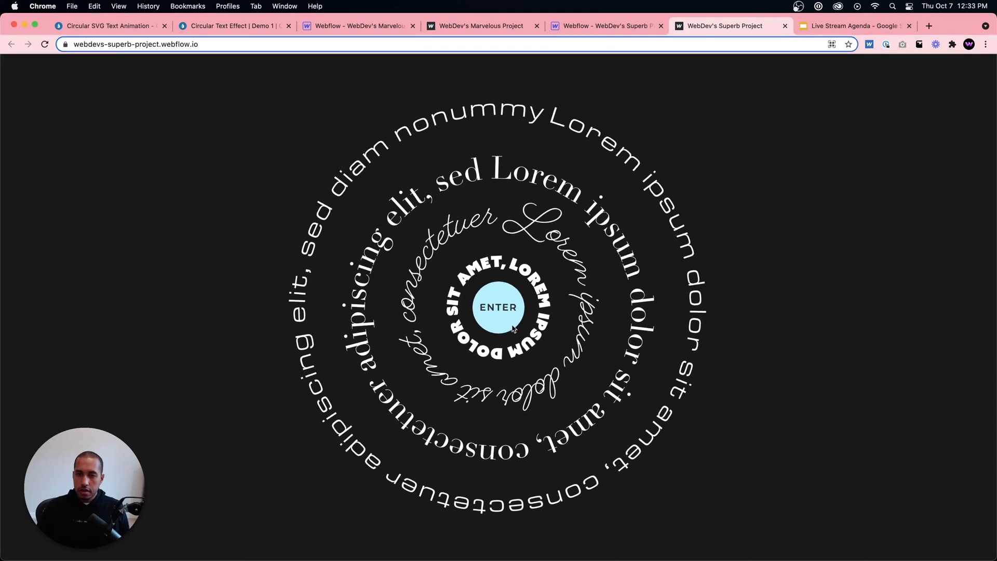
# - Back in the Webflow designer, delete the four Rotate actions at 4.60 s from the Enter Button's Text circle hover in animation and save it
pyautogui.click(581, 27)
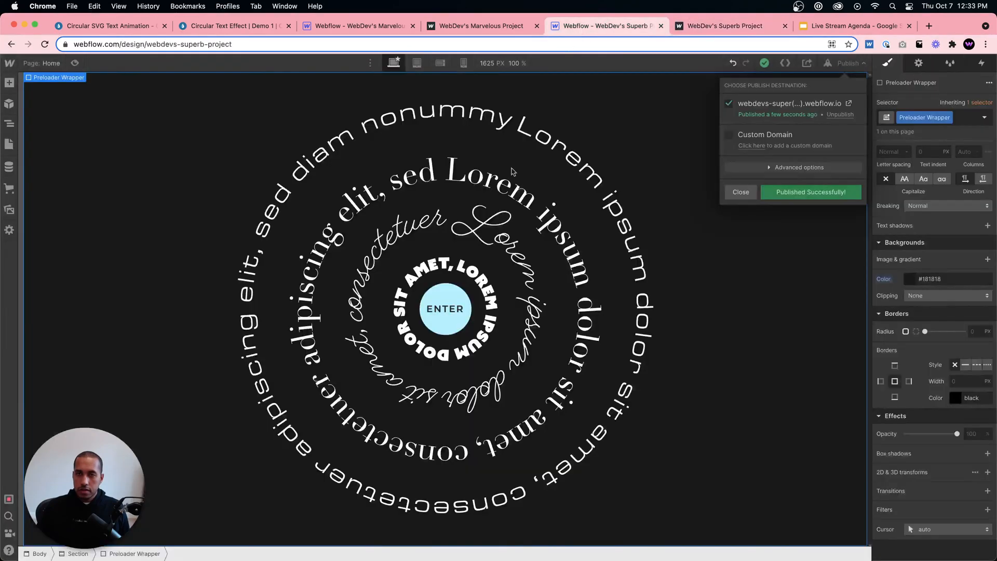
pyautogui.click(450, 287)
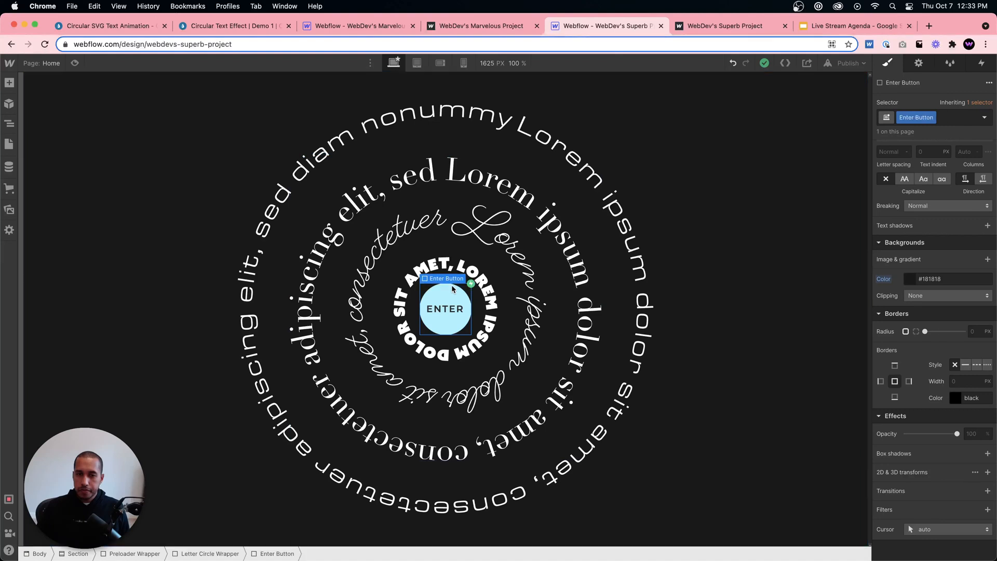
pyautogui.click(981, 63)
pyautogui.click(923, 129)
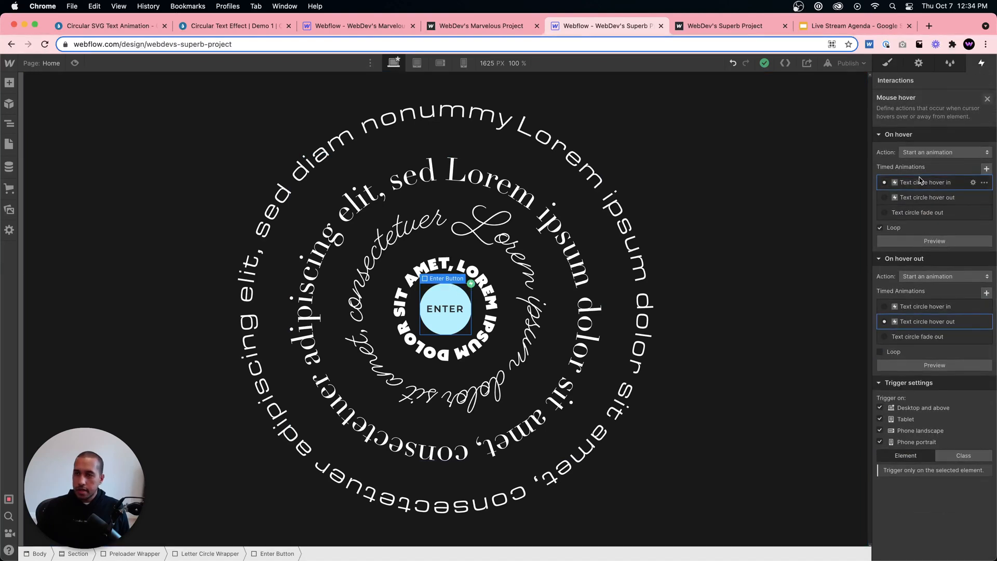
pyautogui.click(950, 197)
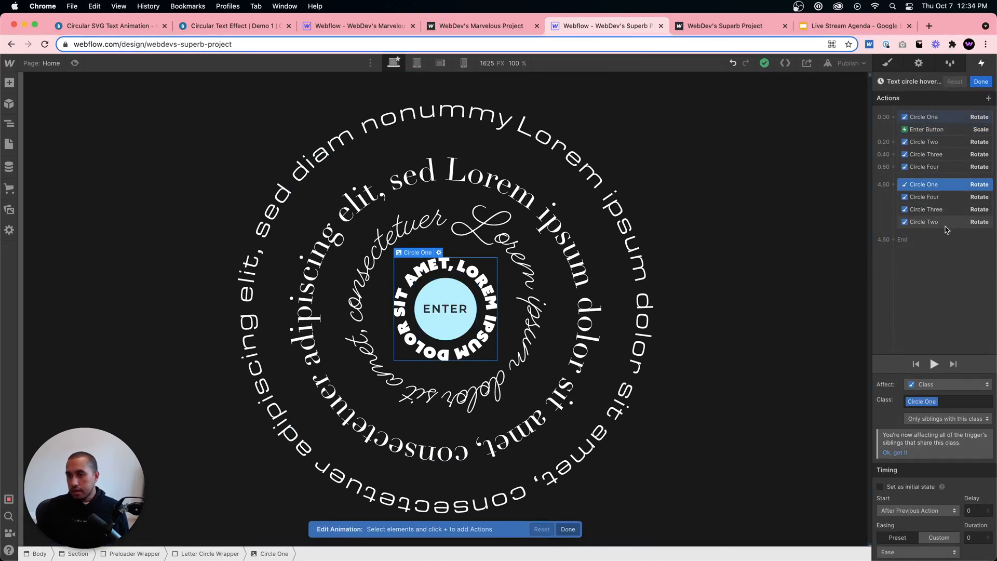
pyautogui.scroll(-2, 941, 475)
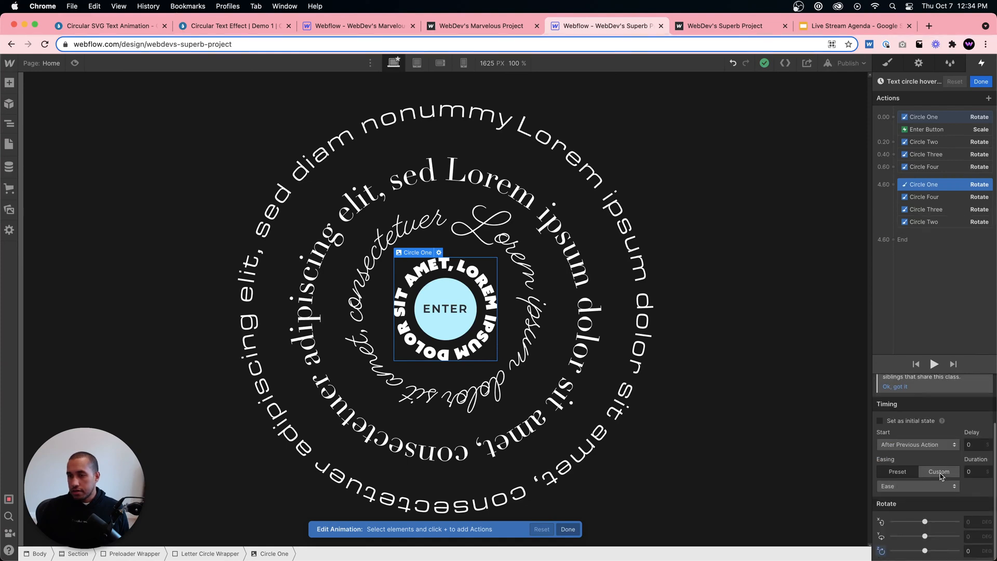
pyautogui.keyDown('shift'); pyautogui.click(934, 222); pyautogui.keyUp('shift')
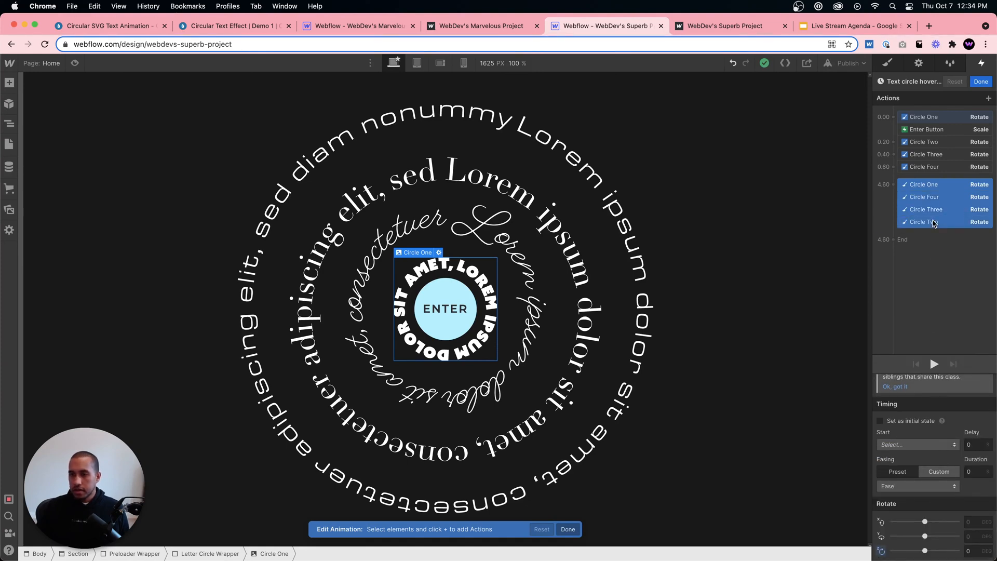
pyautogui.press('Delete')
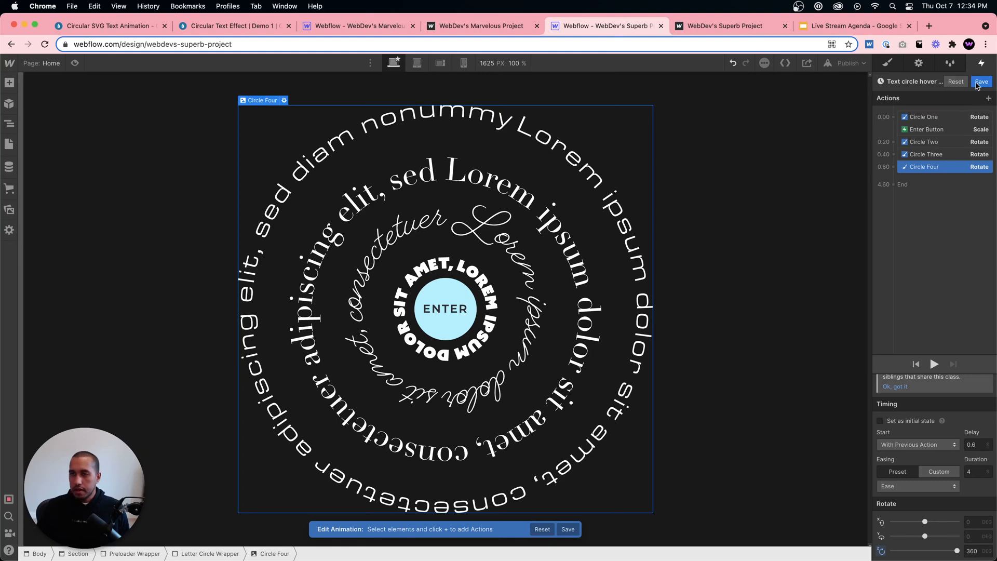
pyautogui.click(981, 82)
# - Try to publish the updated site to its webflow.io domain
pyautogui.click(847, 63)
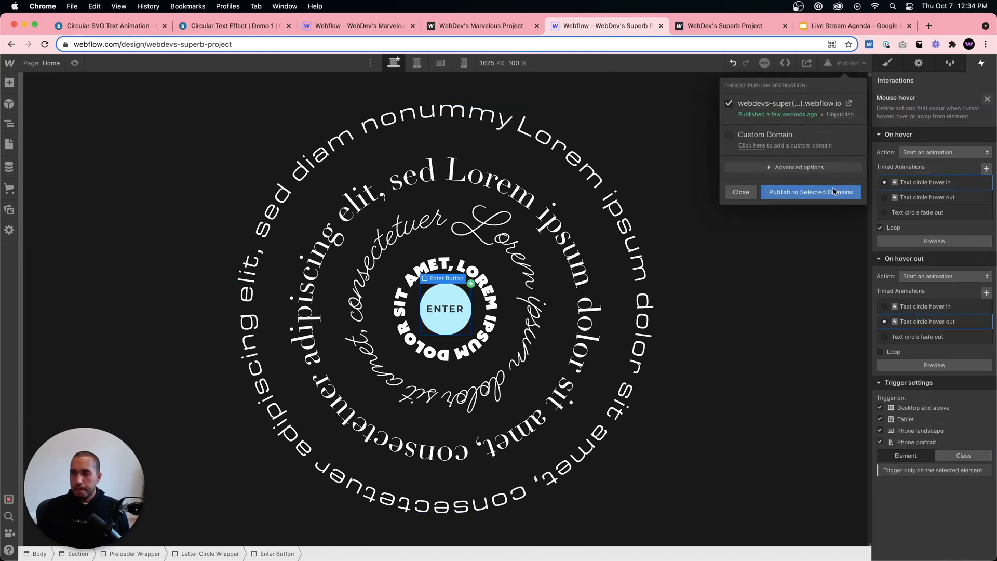
pyautogui.click(829, 193)
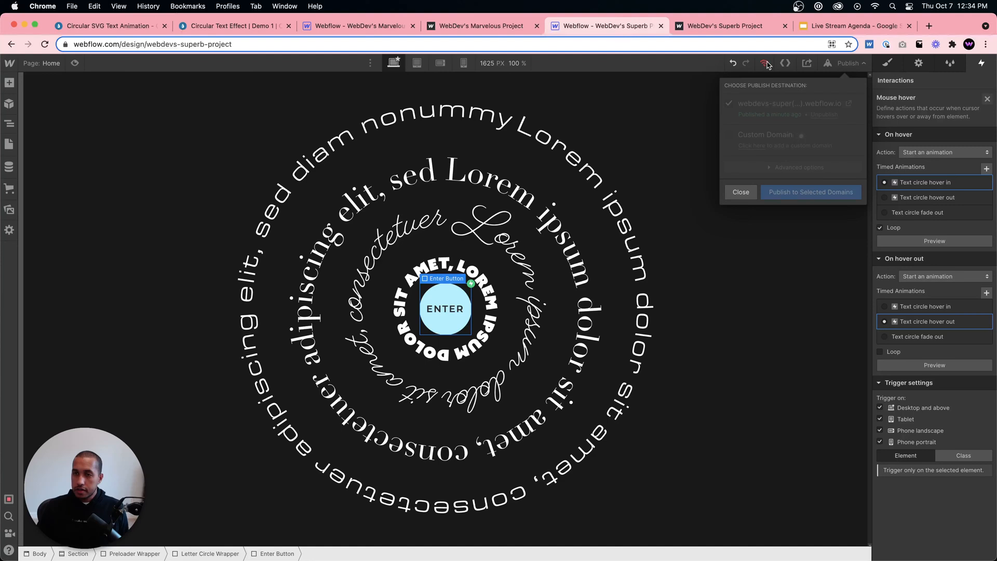
pyautogui.click(679, 146)
pyautogui.click(586, 182)
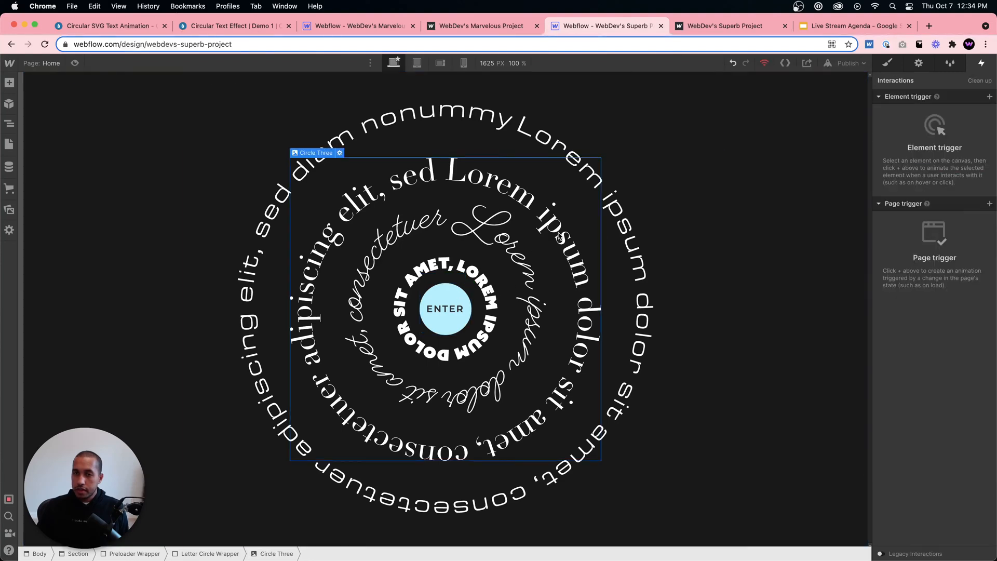
pyautogui.click(834, 64)
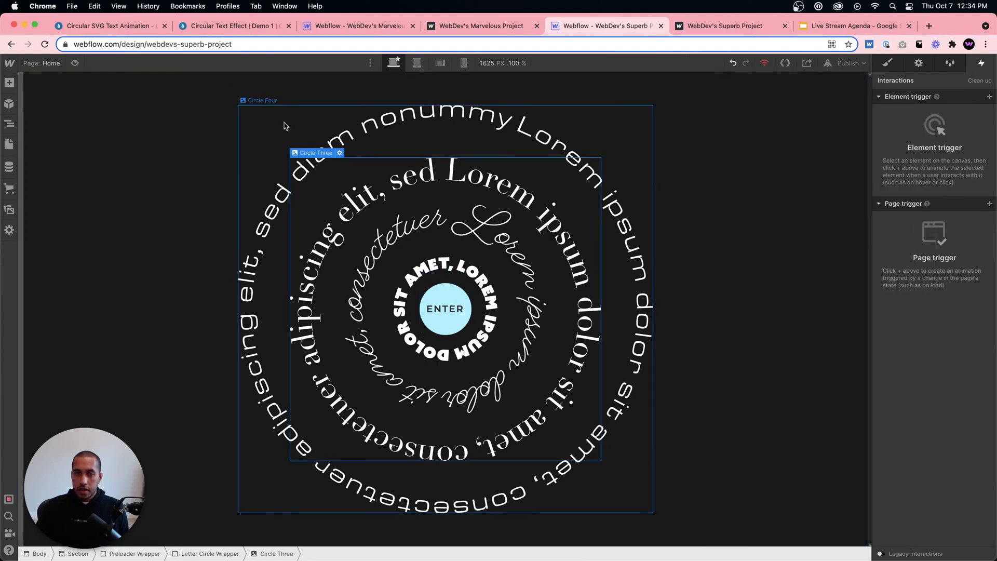
# - Reload the designer page and publish the site to its webflow.io domain
pyautogui.click(44, 44)
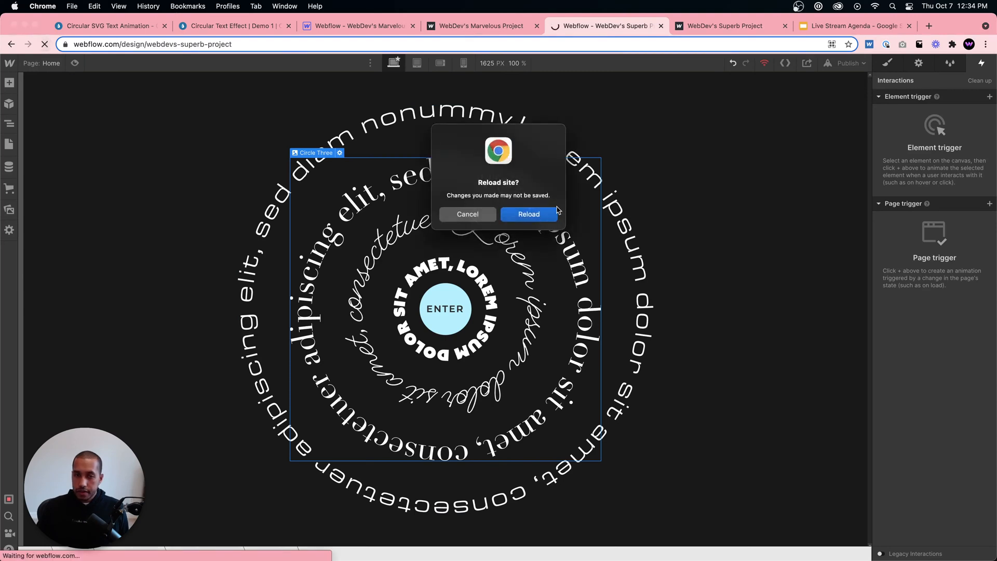
pyautogui.click(547, 216)
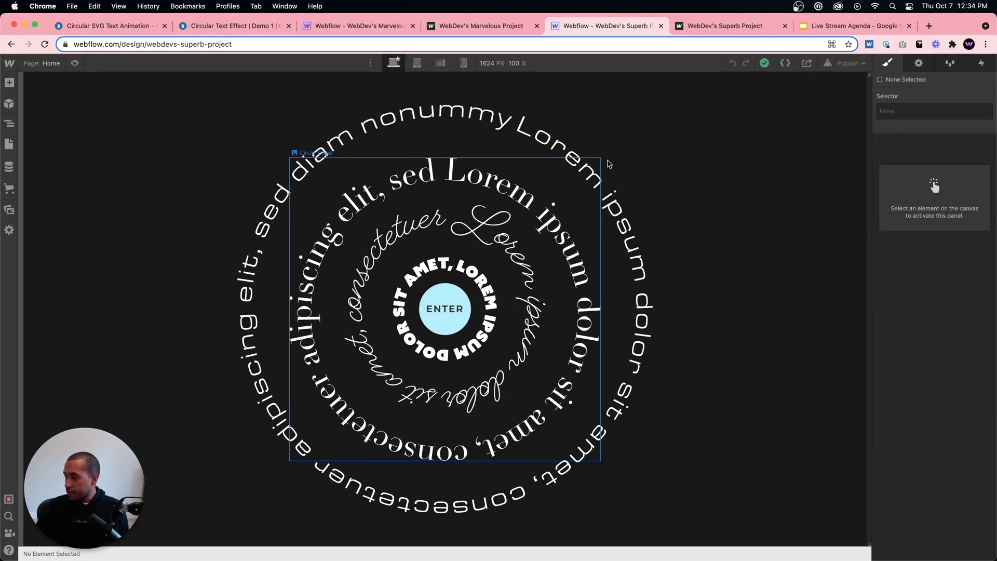
pyautogui.click(708, 140)
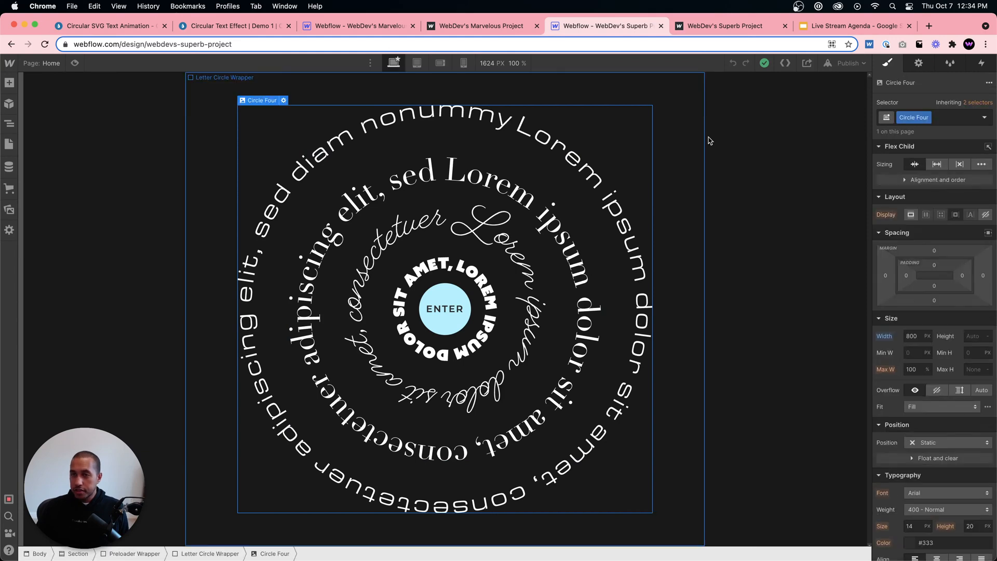
pyautogui.click(839, 65)
pyautogui.click(788, 200)
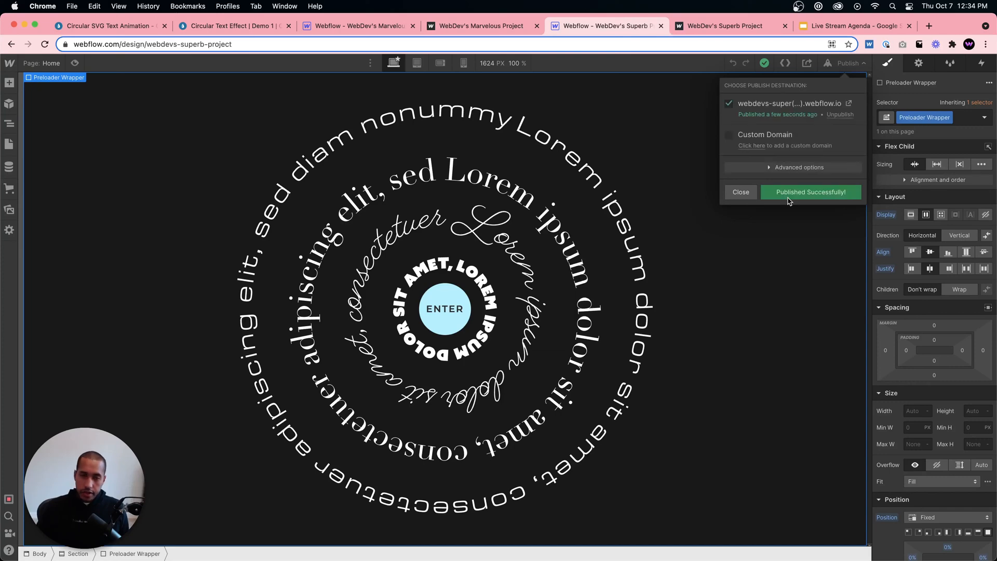
# - Open the newly published page, test the Enter button's hover and click animations, and reload the page
pyautogui.click(850, 104)
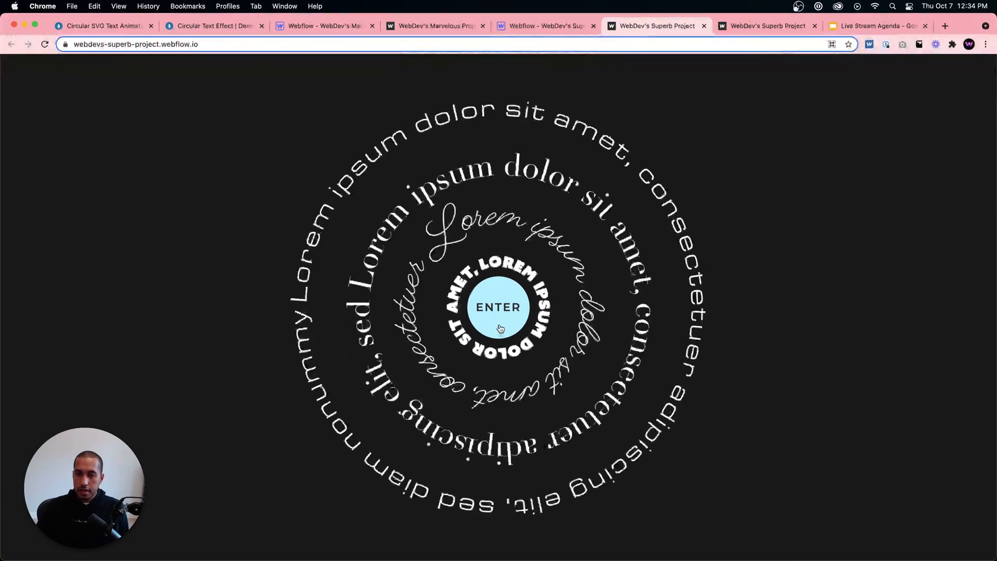
pyautogui.click(499, 307)
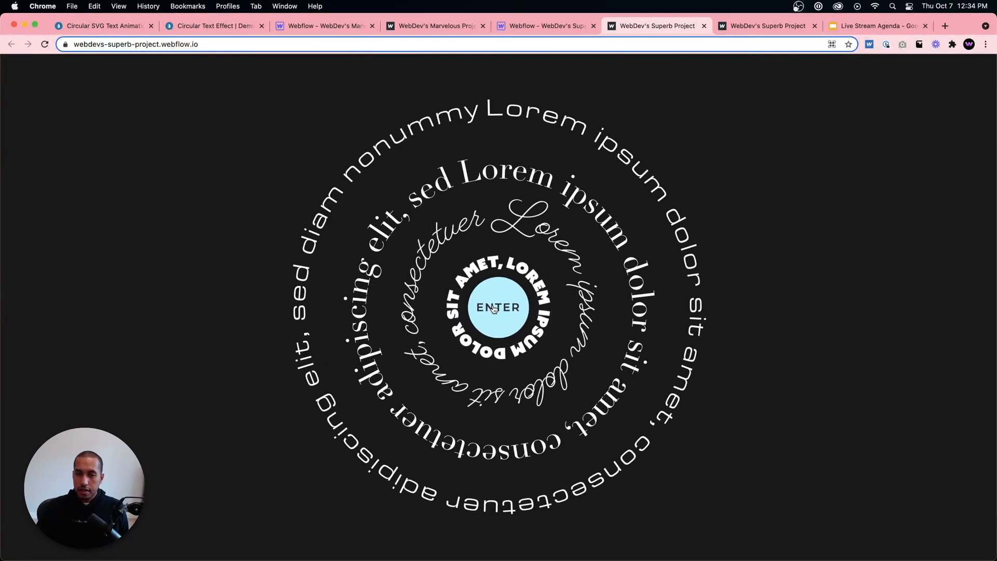
pyautogui.click(44, 44)
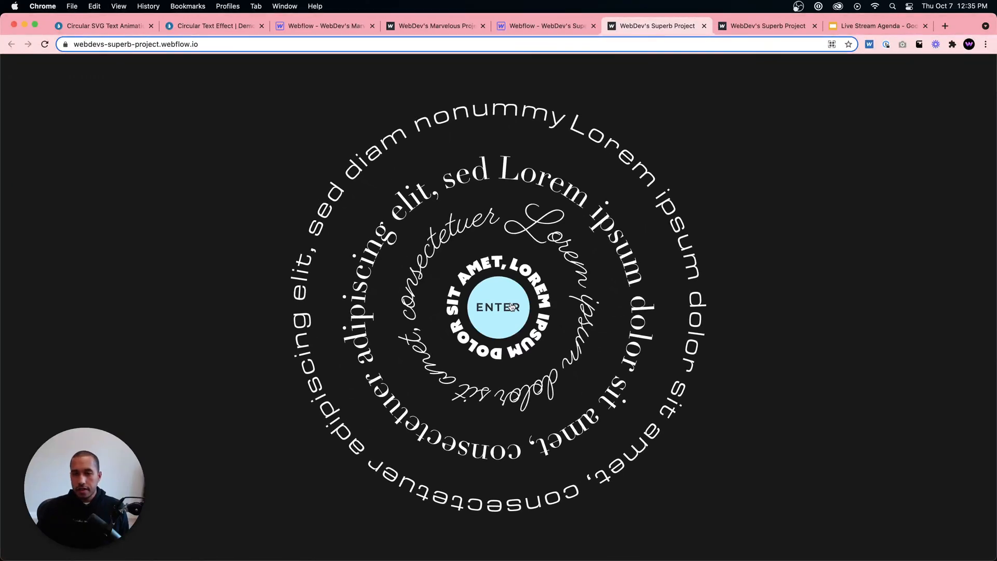
# - Reload the published page to recheck its hover effect and, back in the Webflow designer, open the Enter Button's Text circle hover in animation
pyautogui.click(44, 44)
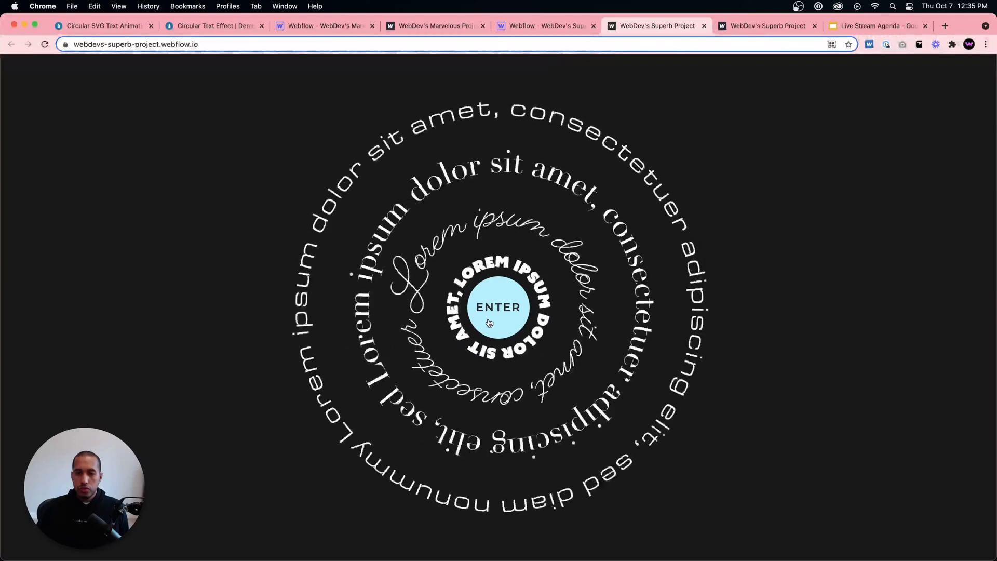
pyautogui.click(558, 24)
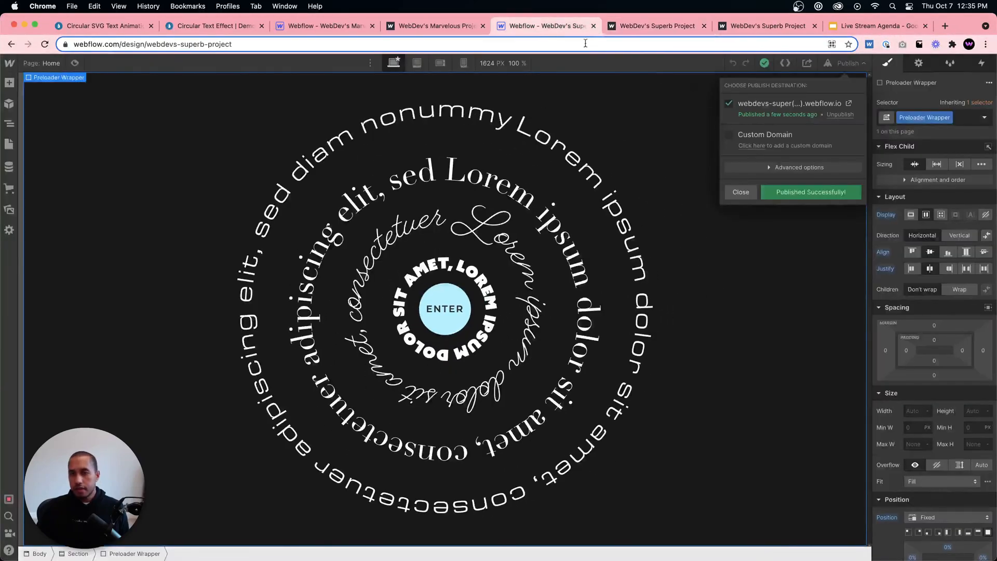
pyautogui.click(981, 63)
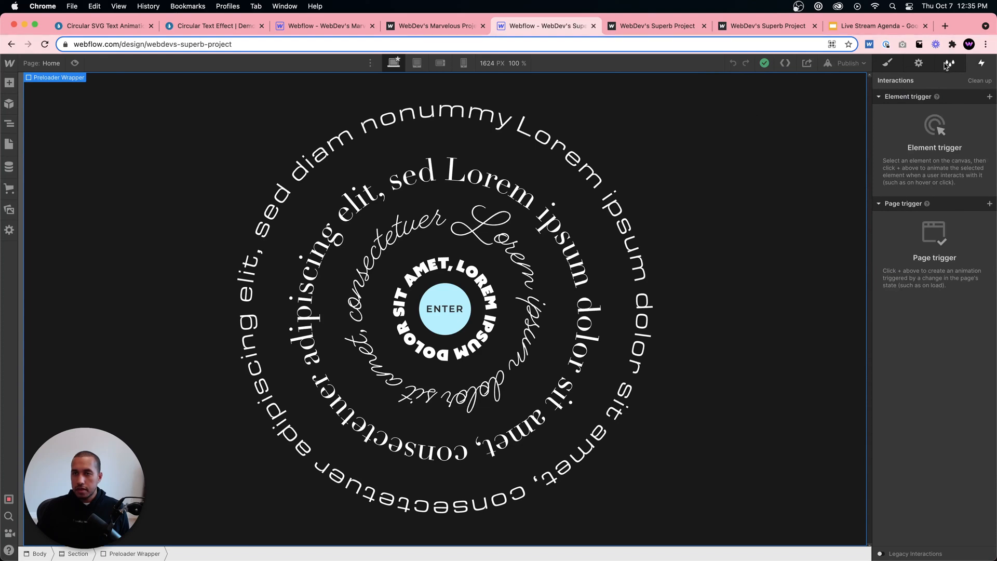
pyautogui.click(445, 308)
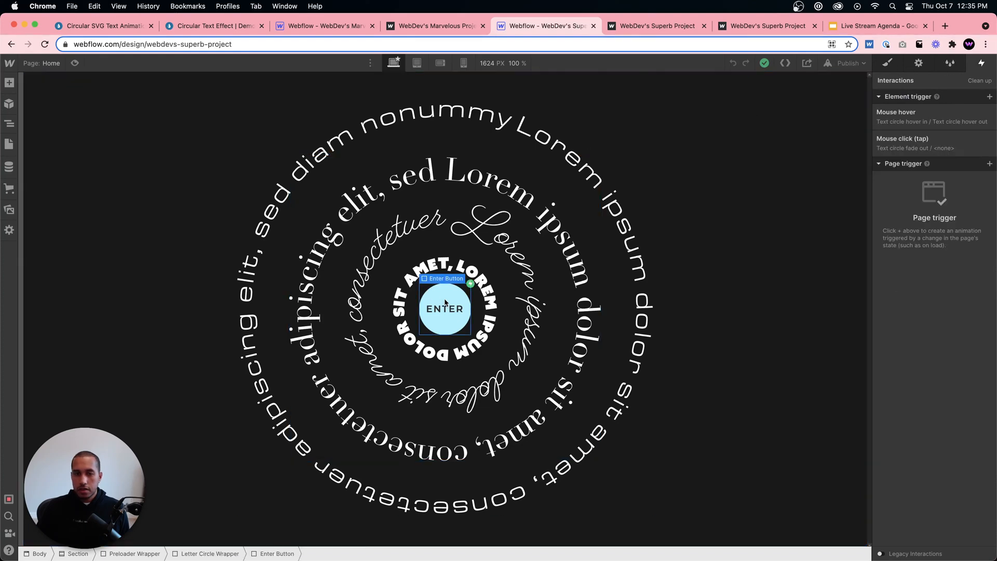
pyautogui.click(932, 116)
pyautogui.click(930, 181)
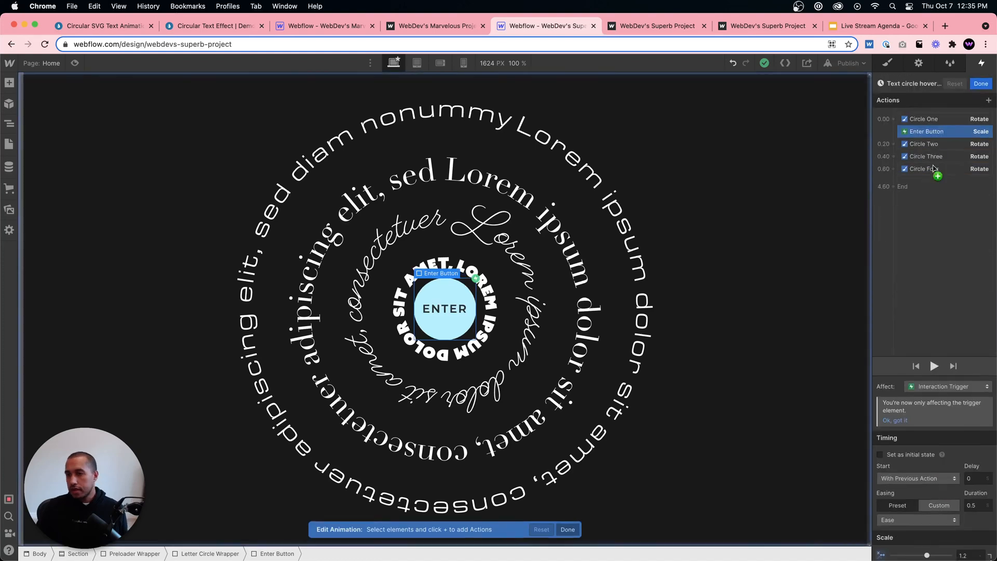
# - Duplicate the Rotate actions of Circle One, Two, Three and Four in the Text circle hover in animation
pyautogui.click(939, 119)
pyautogui.keyDown('super'); pyautogui.click(937, 143); pyautogui.keyUp('super')
pyautogui.keyDown('super'); pyautogui.click(934, 157); pyautogui.keyUp('super')
pyautogui.keyDown('super'); pyautogui.click(930, 169); pyautogui.keyUp('super')
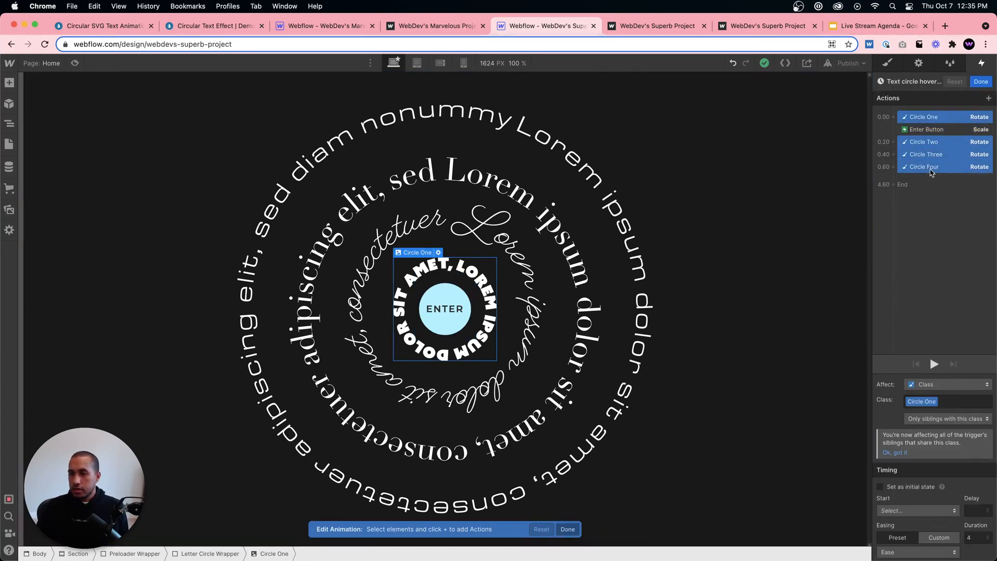
pyautogui.rightClick(931, 172)
pyautogui.click(932, 205)
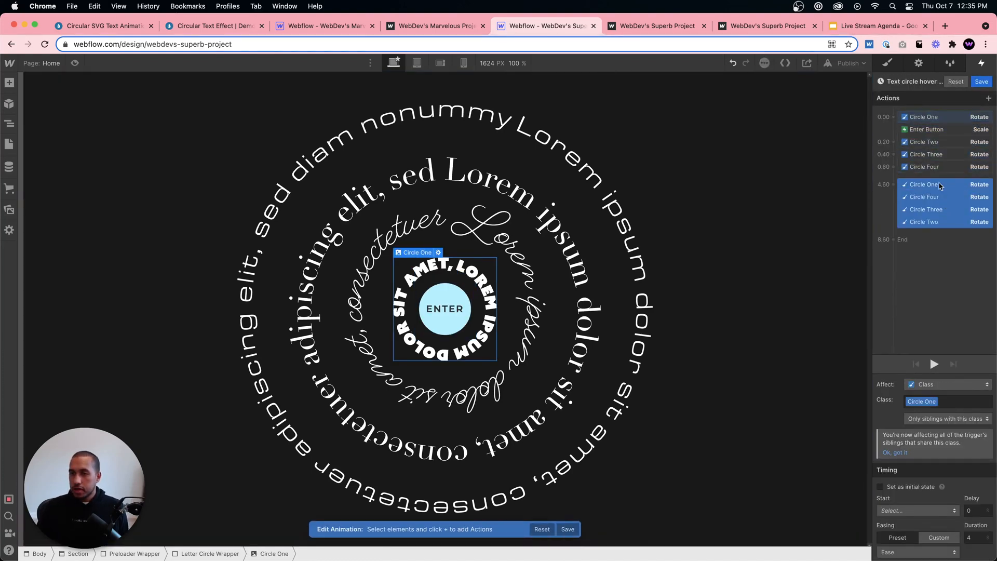
# - Give the four duplicated Rotate actions a 0 s duration, 0° Z rotation and Linear (None) easing, and save the animation
pyautogui.scroll(-3, 960, 450)
pyautogui.click(972, 471)
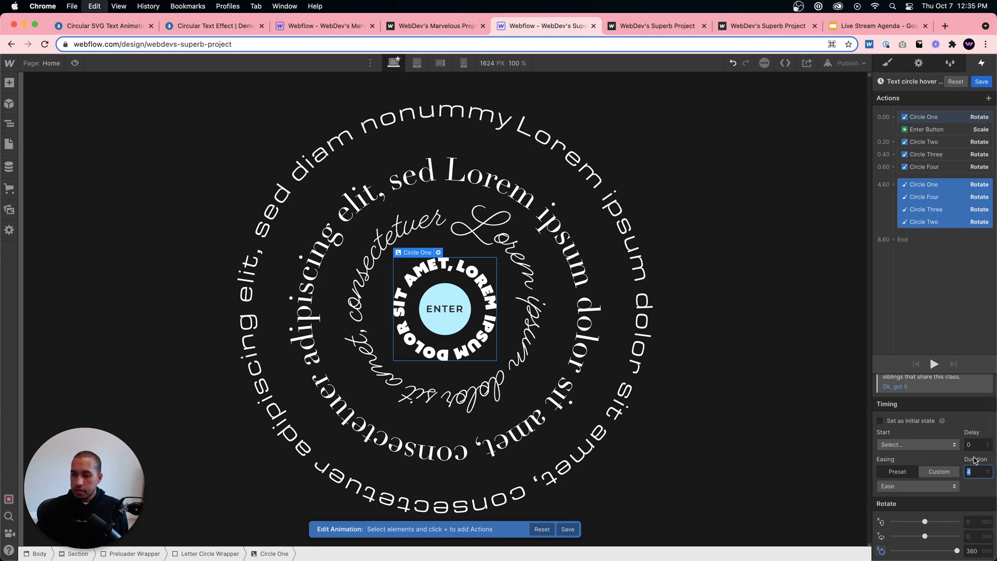
pyautogui.write('0')
pyautogui.click(966, 550)
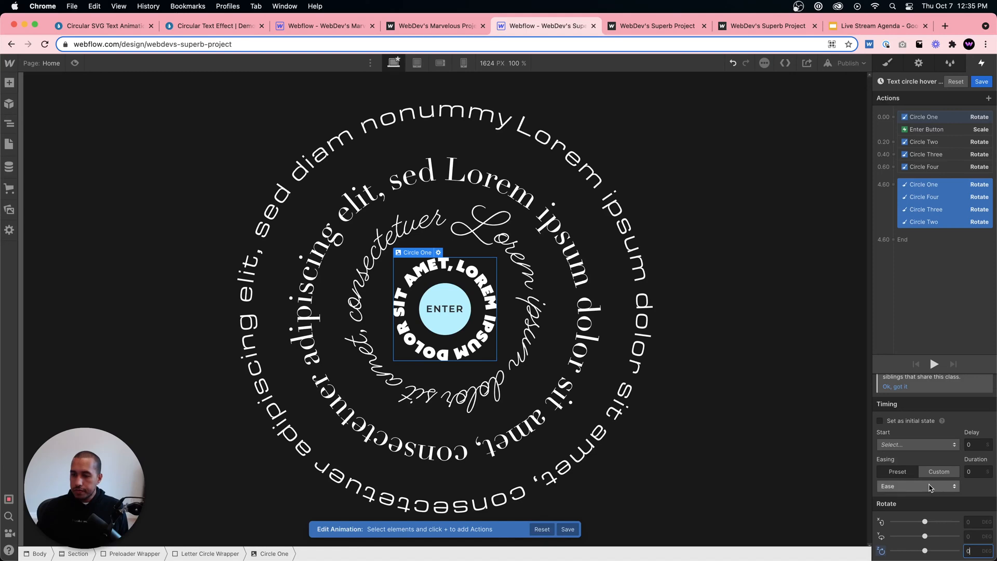
pyautogui.click(935, 486)
pyautogui.click(889, 76)
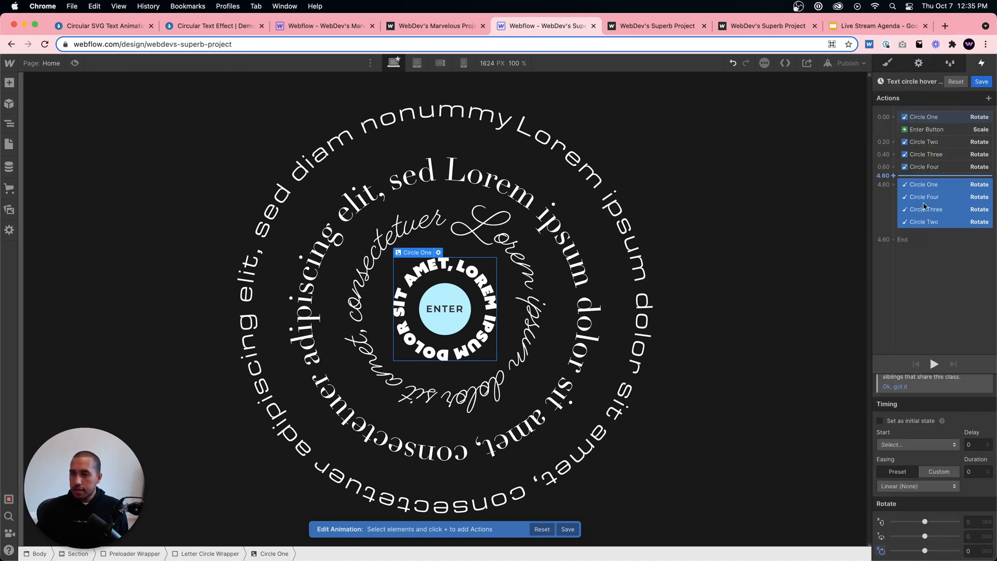
pyautogui.click(981, 82)
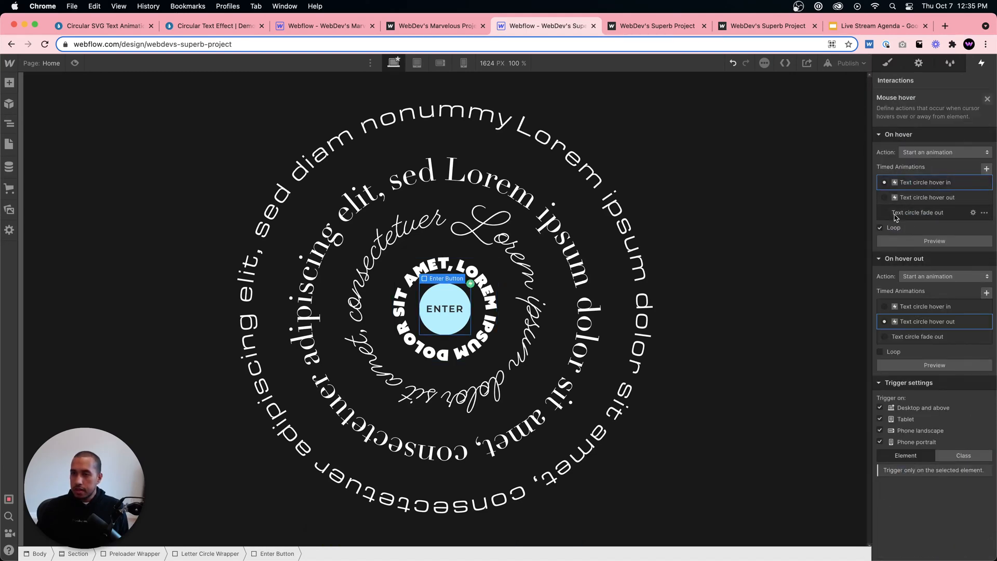
# - Preview the Enter button's hover effect on the page and inspect the actions of the Text circle hover out animation
pyautogui.click(74, 63)
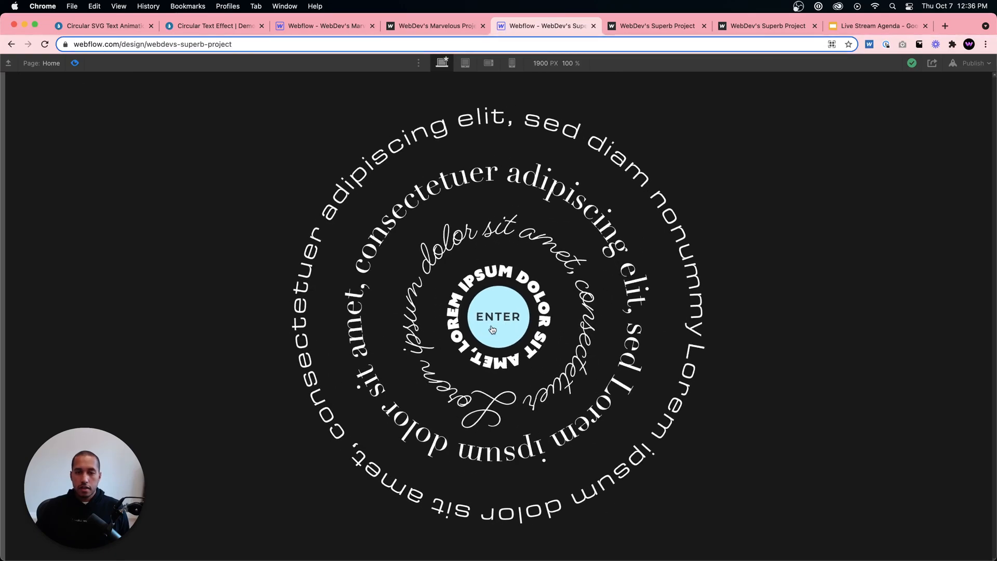
pyautogui.click(75, 63)
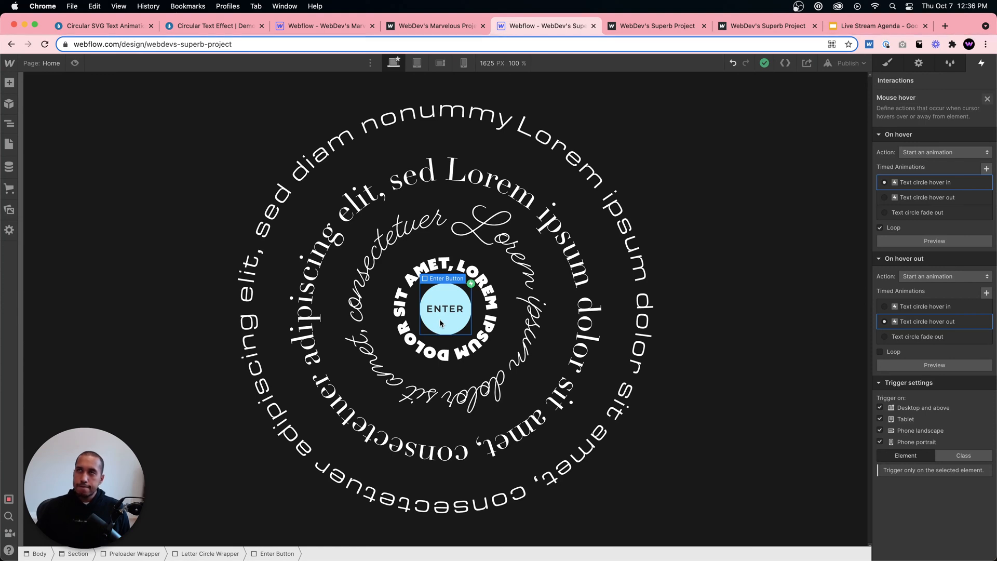
pyautogui.click(947, 322)
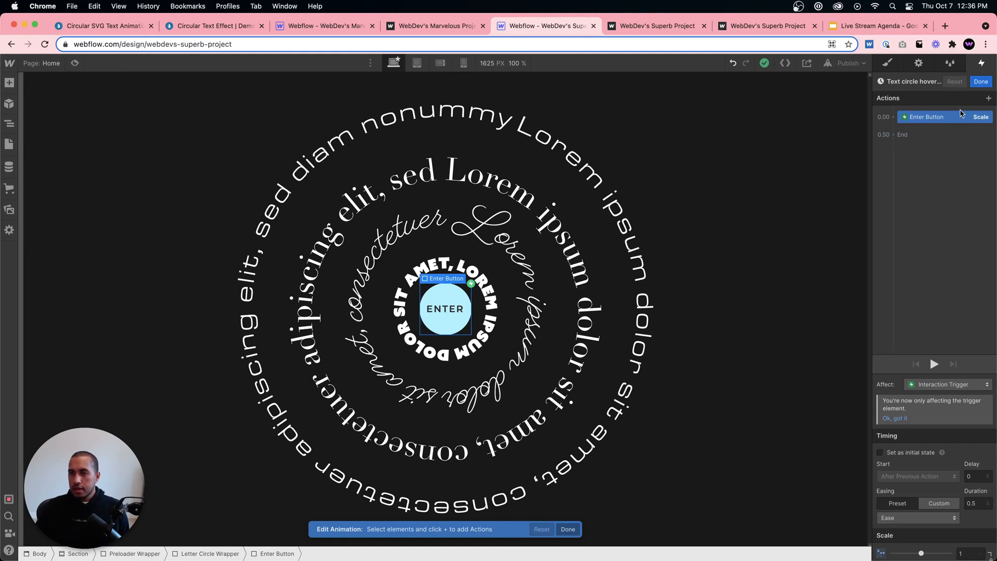
pyautogui.click(9, 123)
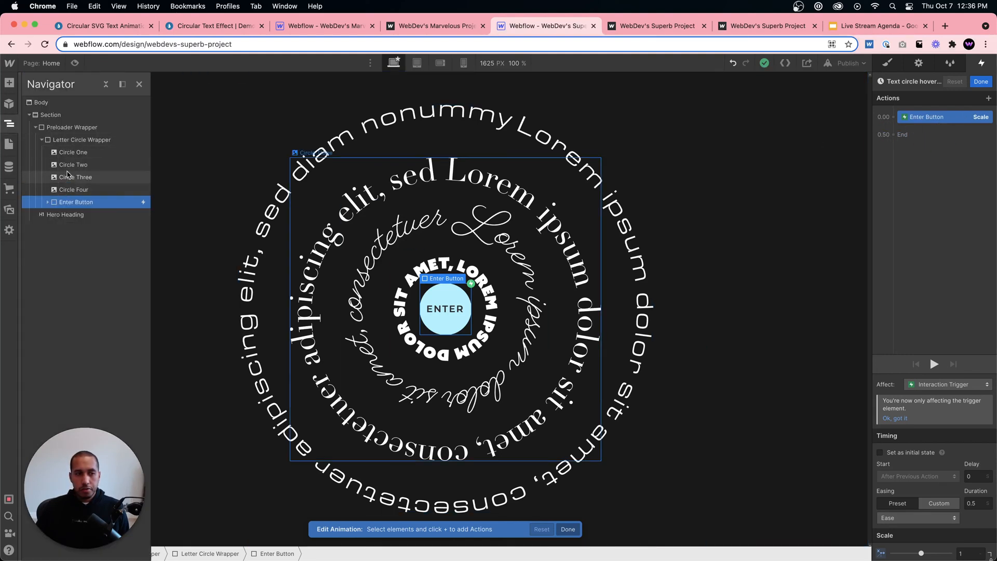
pyautogui.click(73, 152)
pyautogui.click(74, 189)
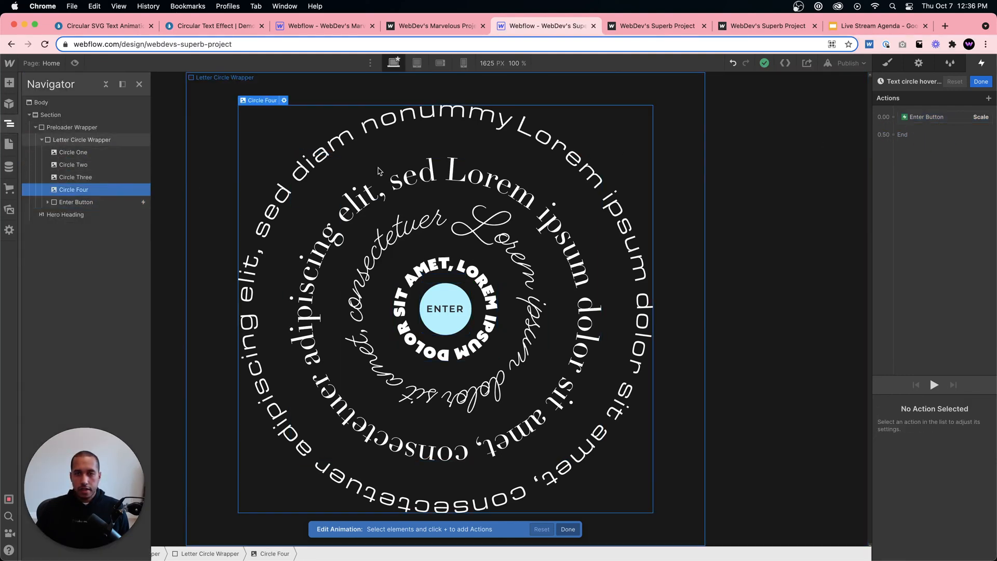
pyautogui.click(973, 84)
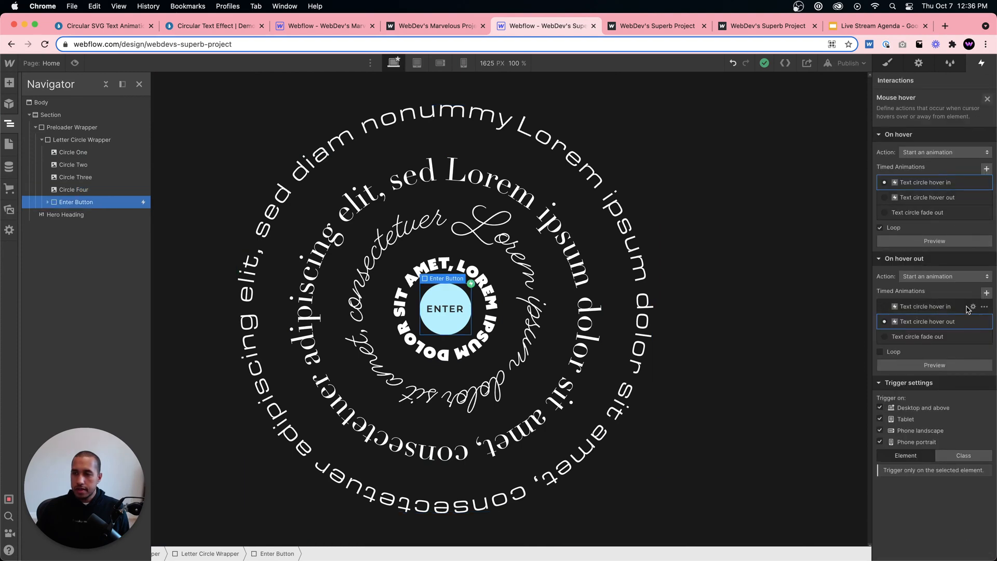
# - Duplicate the Text circle hover in animation and rename the copy Text circle hover out 2
pyautogui.click(982, 308)
pyautogui.click(974, 350)
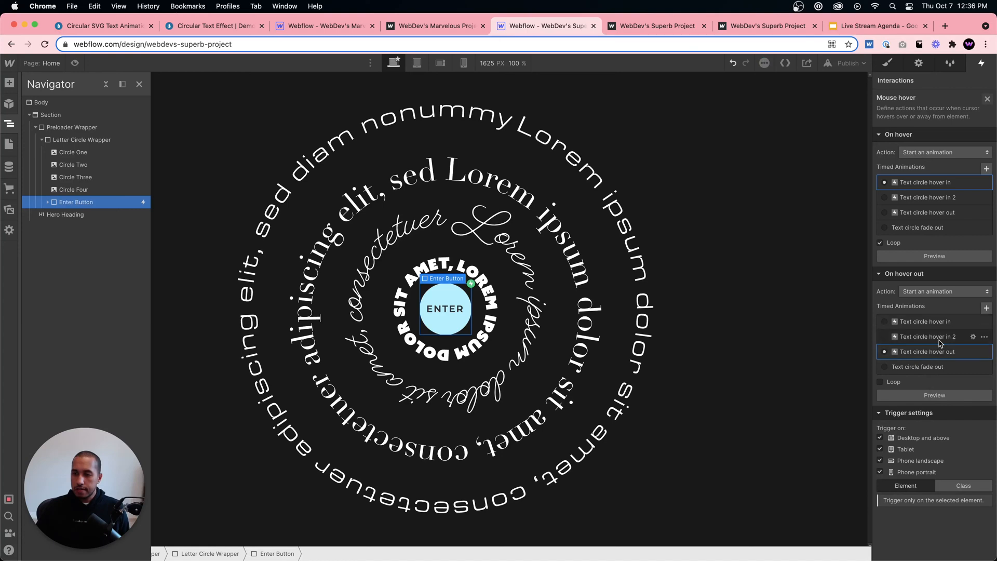
pyautogui.click(973, 336)
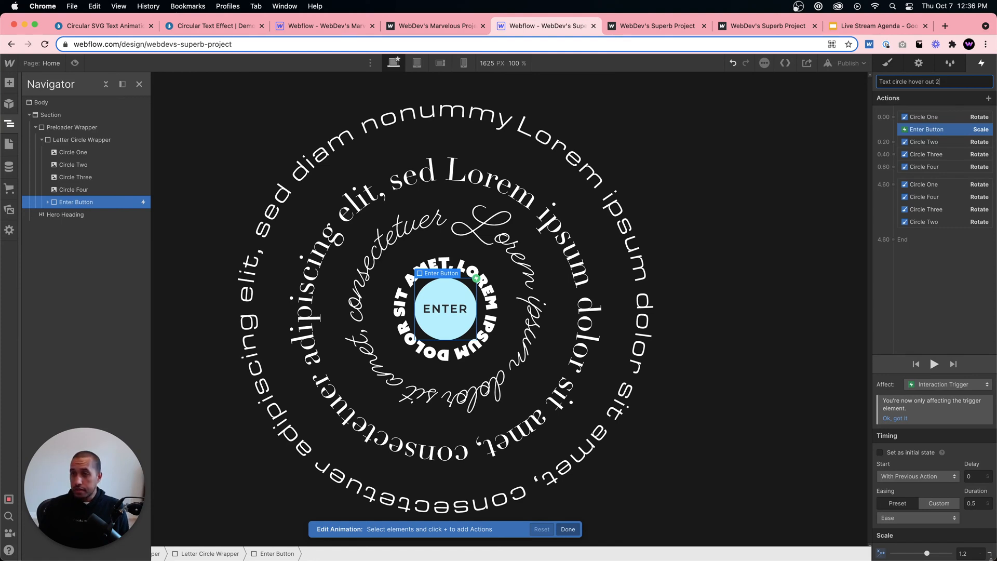
pyautogui.press('Return')
# - In Text circle hover out 2, delete the four initial circle Rotate actions and set the Enter Button's scale to 1
pyautogui.click(930, 117)
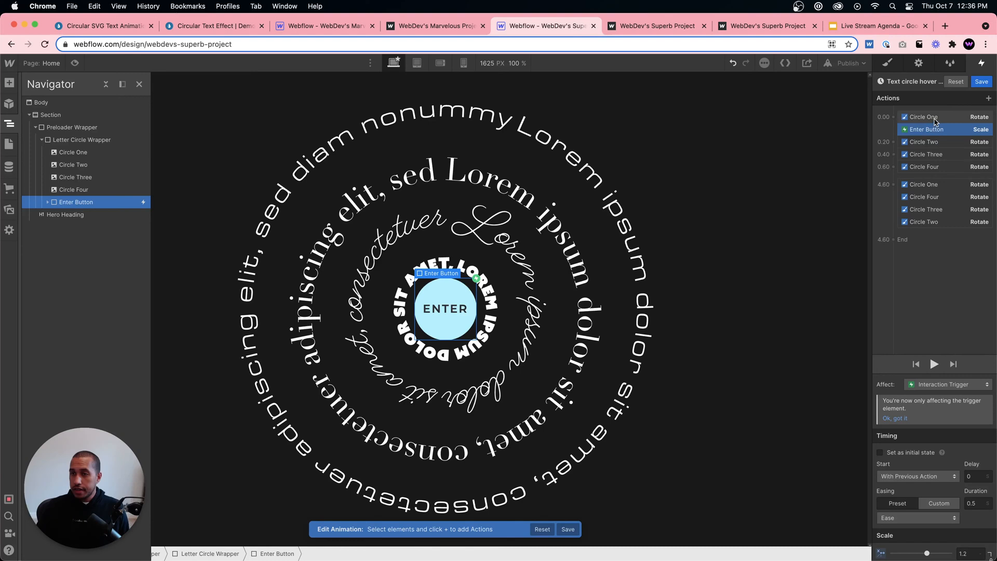
pyautogui.keyDown('super'); pyautogui.click(933, 141); pyautogui.keyUp('super')
pyautogui.keyDown('super'); pyautogui.click(931, 155); pyautogui.keyUp('super')
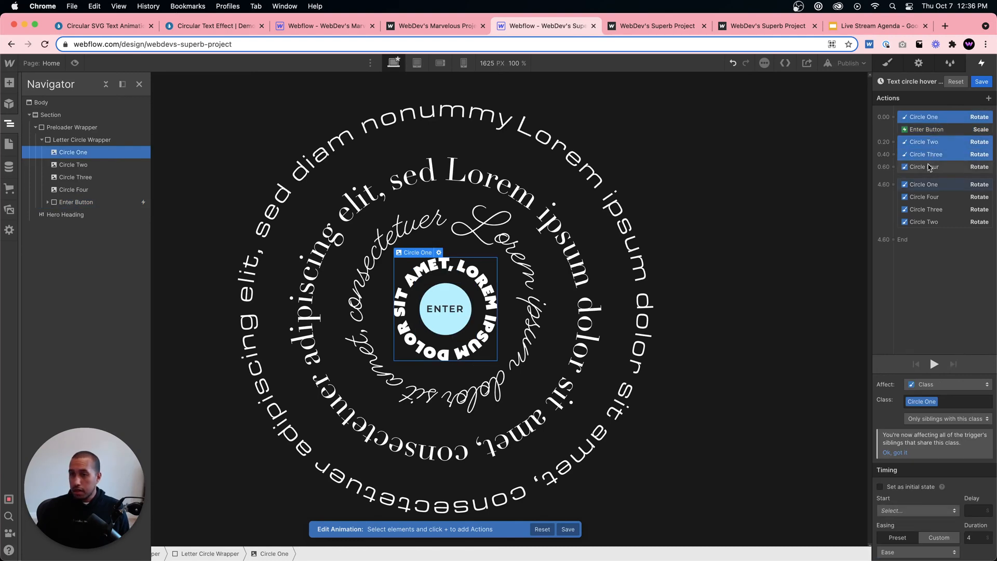
pyautogui.keyDown('super'); pyautogui.click(930, 167); pyautogui.keyUp('super')
pyautogui.press('BackSpace')
pyautogui.click(930, 117)
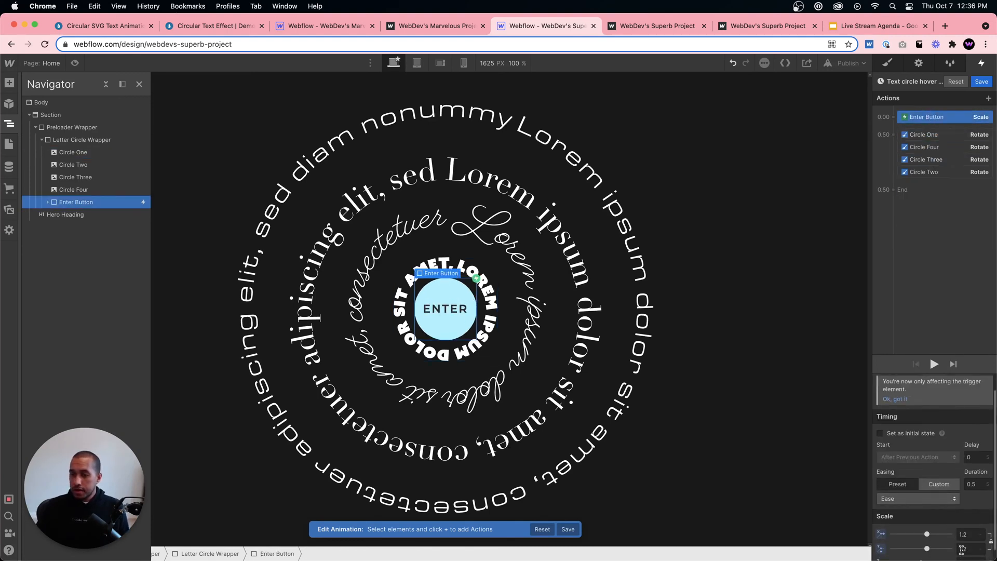
pyautogui.click(971, 532)
pyautogui.press('Return')
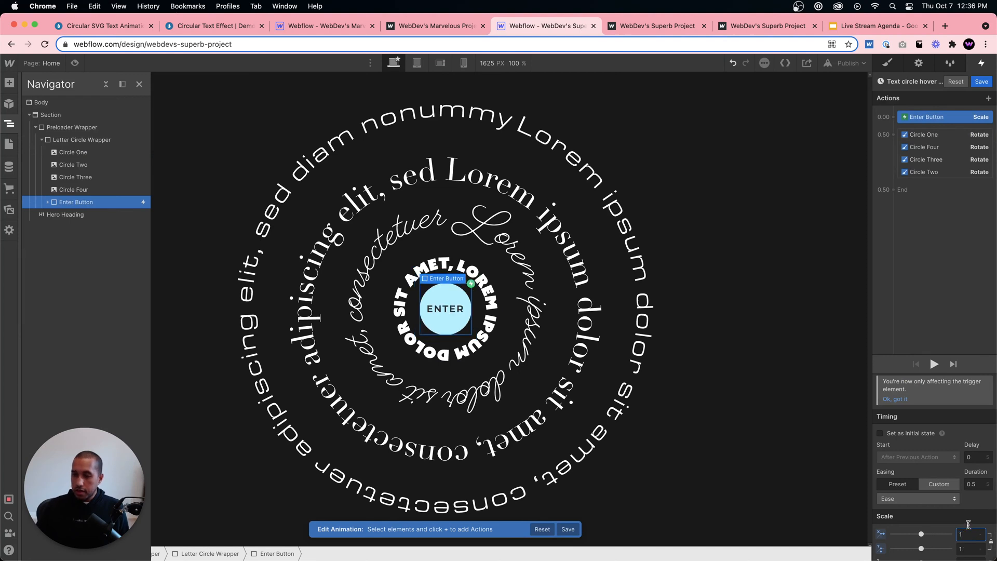
# - Set the four remaining circle Rotate actions to Ease easing and a 4 s duration
pyautogui.click(924, 135)
pyautogui.keyDown('shift'); pyautogui.click(928, 172); pyautogui.keyUp('shift')
pyautogui.scroll(-2, 981, 420)
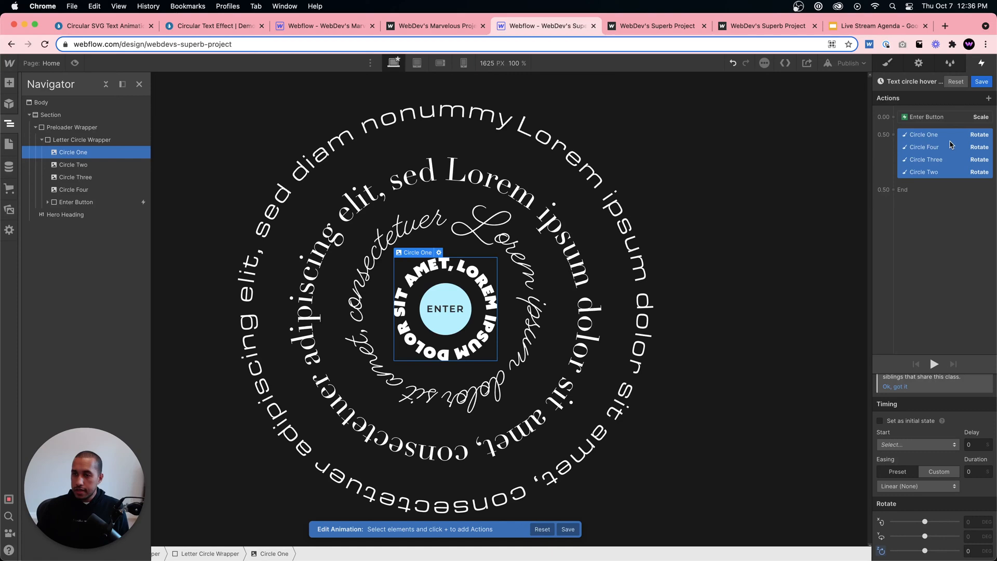
pyautogui.click(918, 486)
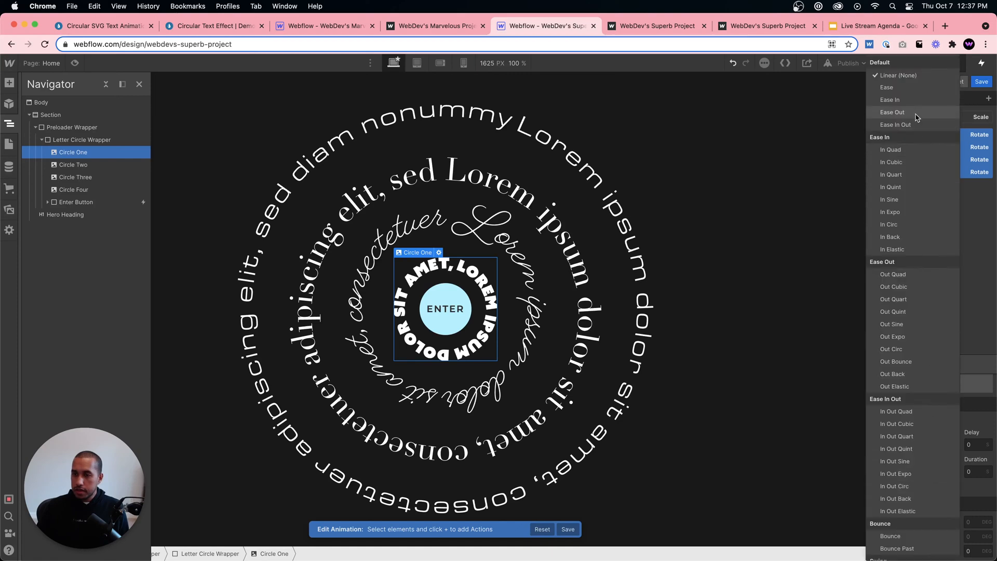
pyautogui.click(906, 87)
pyautogui.click(969, 471)
pyautogui.write('4')
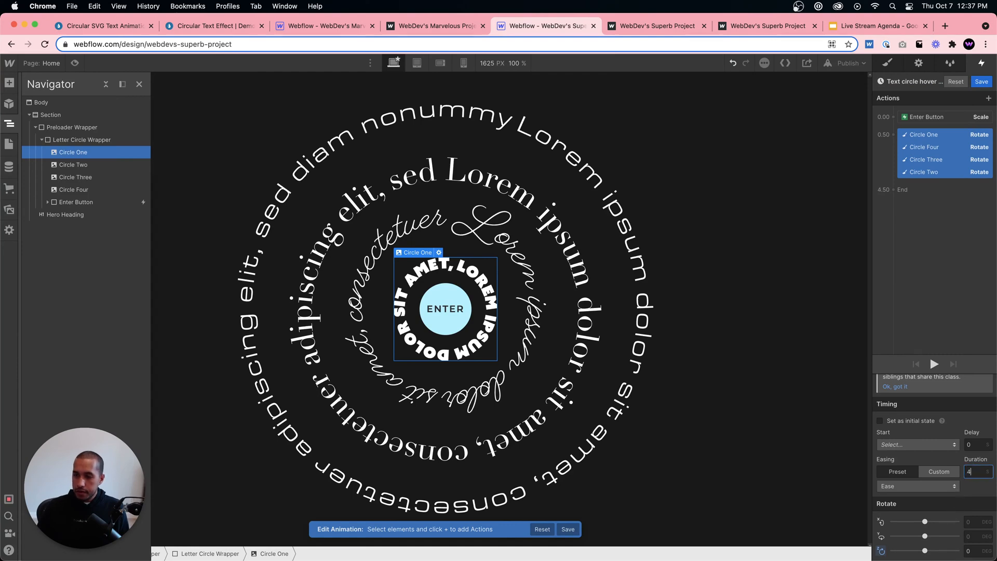
# - Preview the Enter button's hover-out behaviour on the page and save the Text circle hover out 2 animation
pyautogui.click(74, 62)
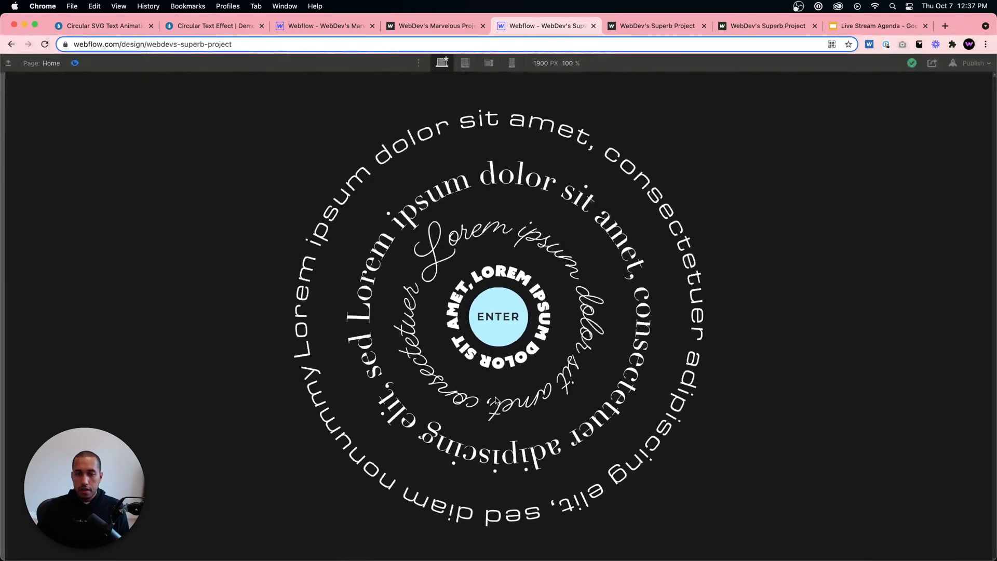
pyautogui.press('super+shift+p')
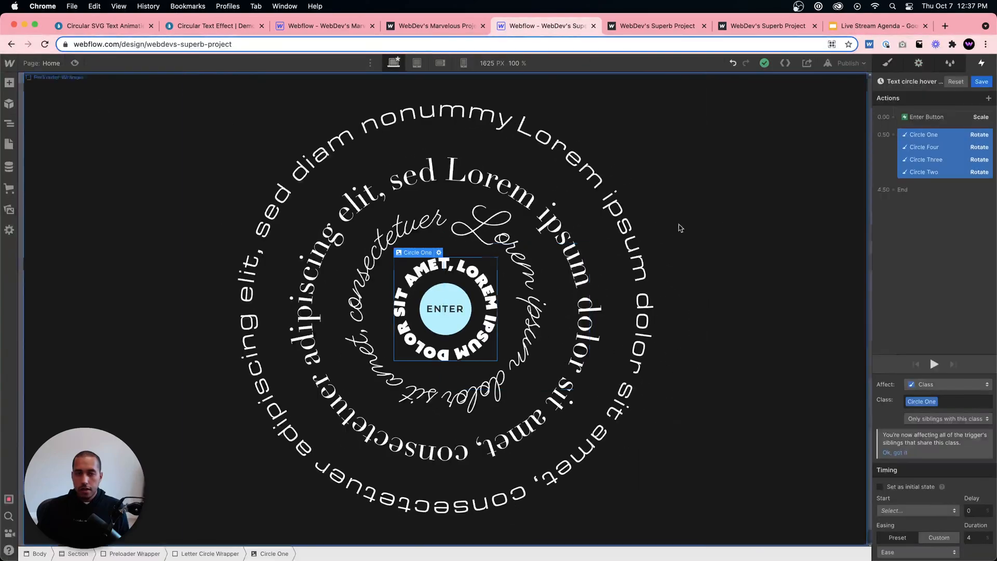
pyautogui.click(980, 81)
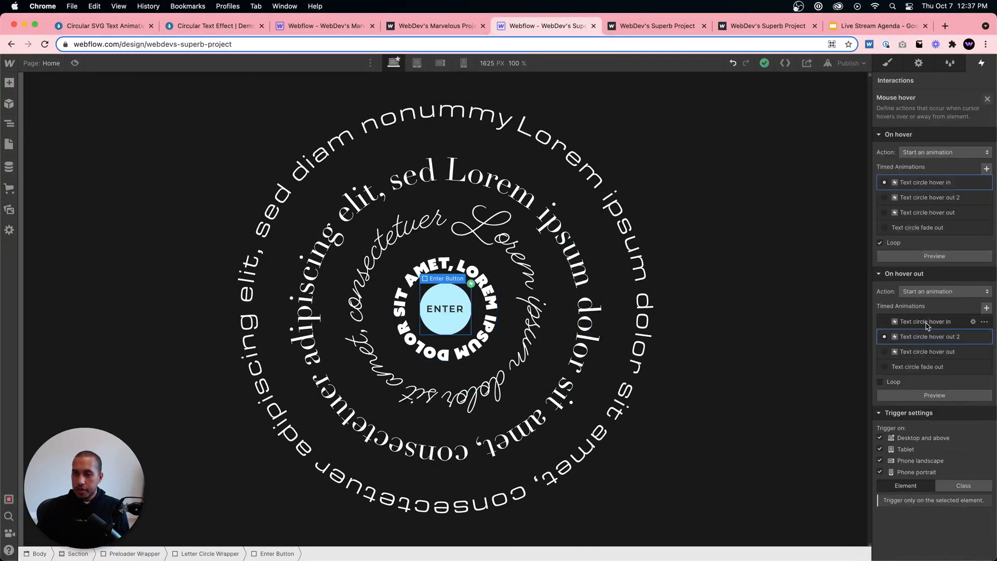
# - Assign the Text circle hover out animation to the Enter Button's hover-out trigger and publish the site to its webflow.io domain
pyautogui.click(939, 354)
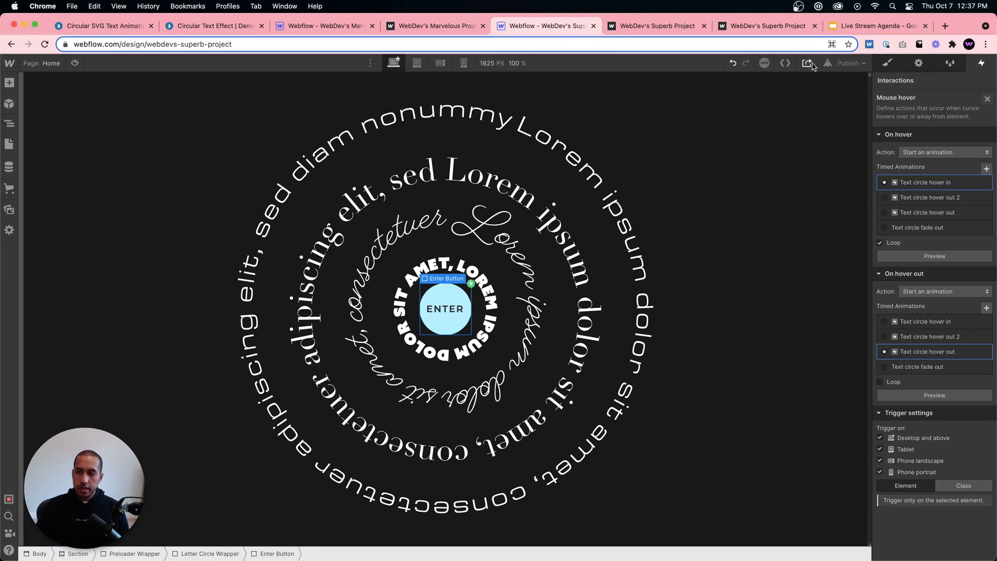
pyautogui.click(847, 63)
pyautogui.click(827, 192)
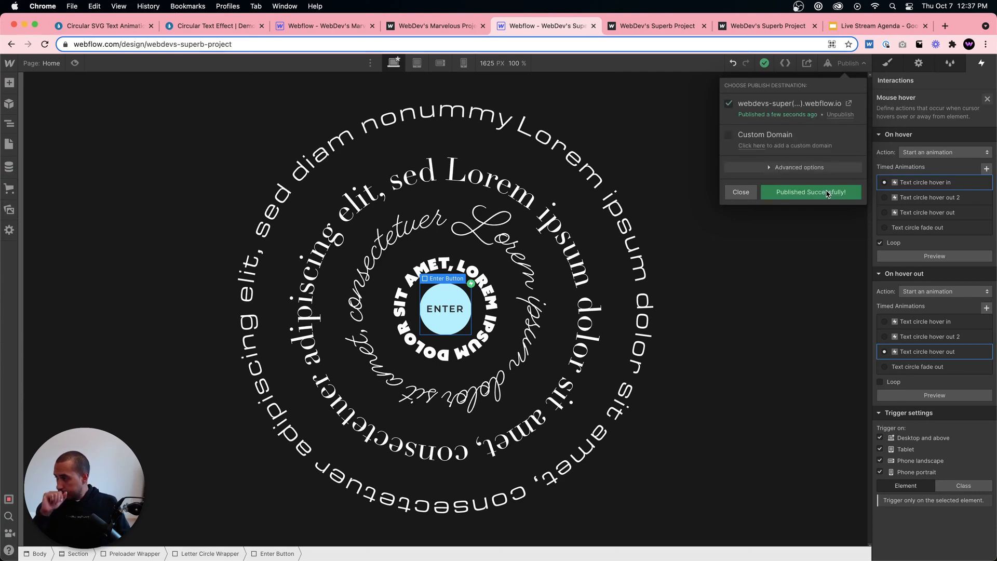
# - Open the published page, test the Enter button's hover and click animations, and return to the Webflow designer
pyautogui.click(849, 103)
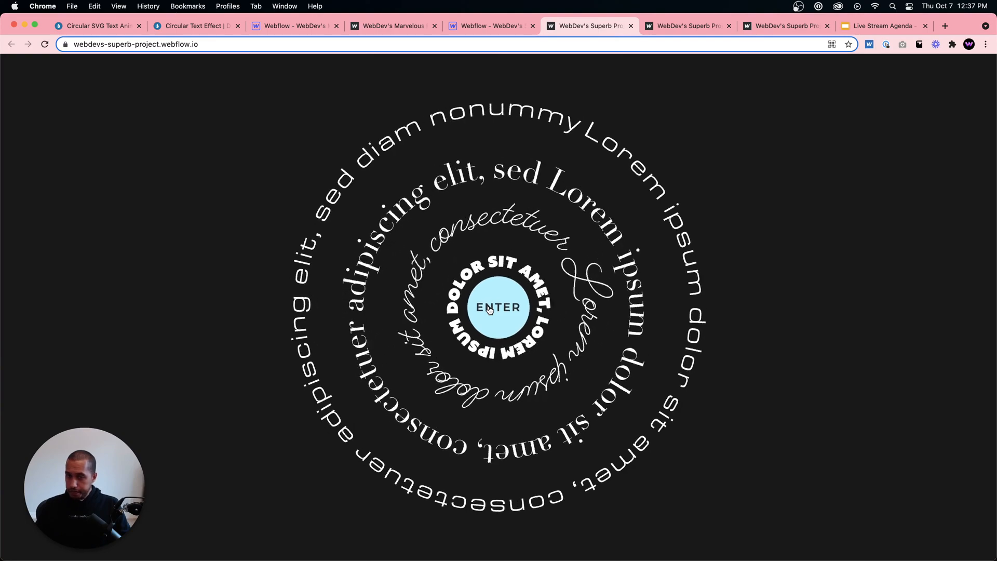
pyautogui.click(490, 309)
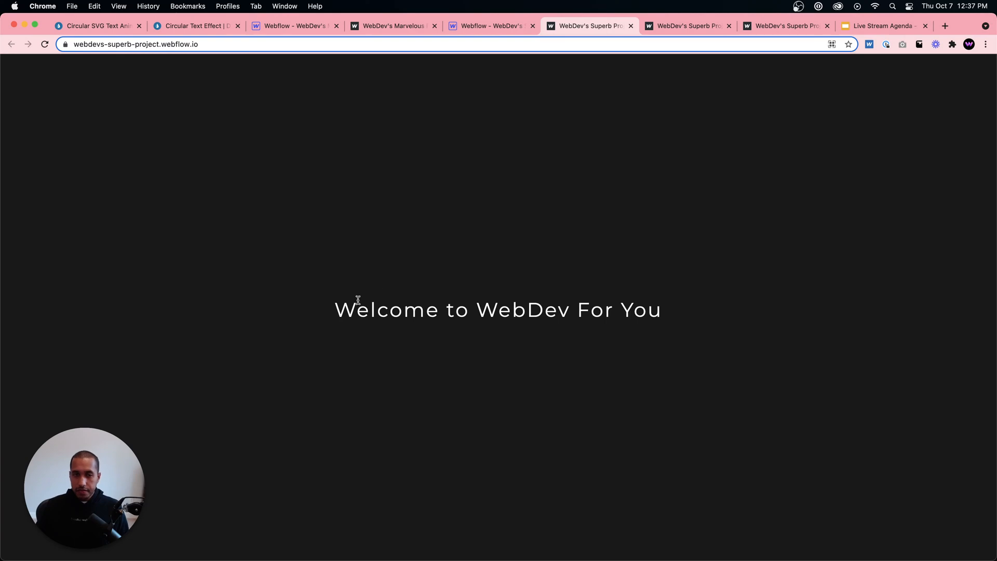
pyautogui.click(491, 27)
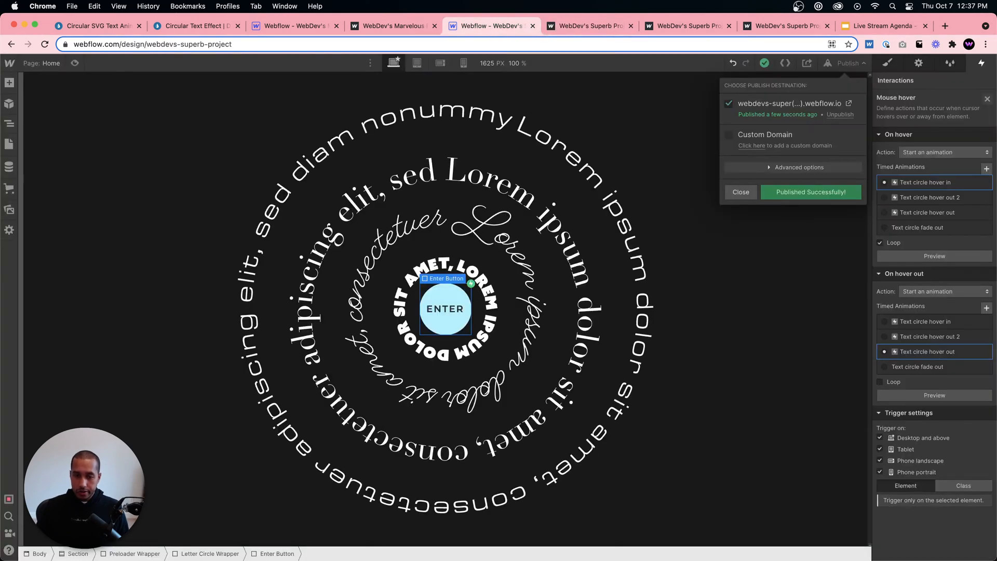
# - Switch to Illustrator and unhide the three hidden ring groups of Layer 1 in the Untitled-13 document
pyautogui.click(541, 524)
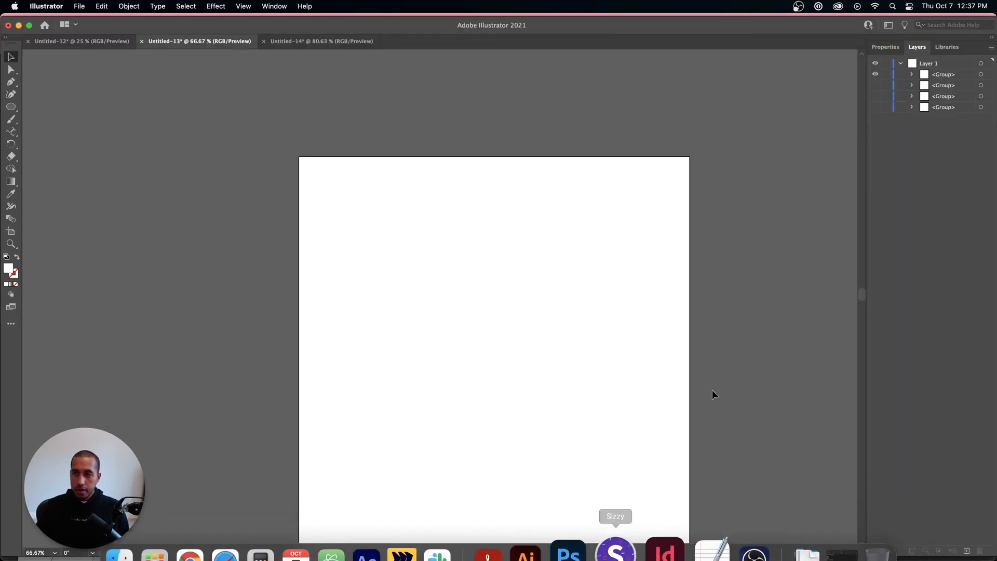
pyautogui.click(299, 43)
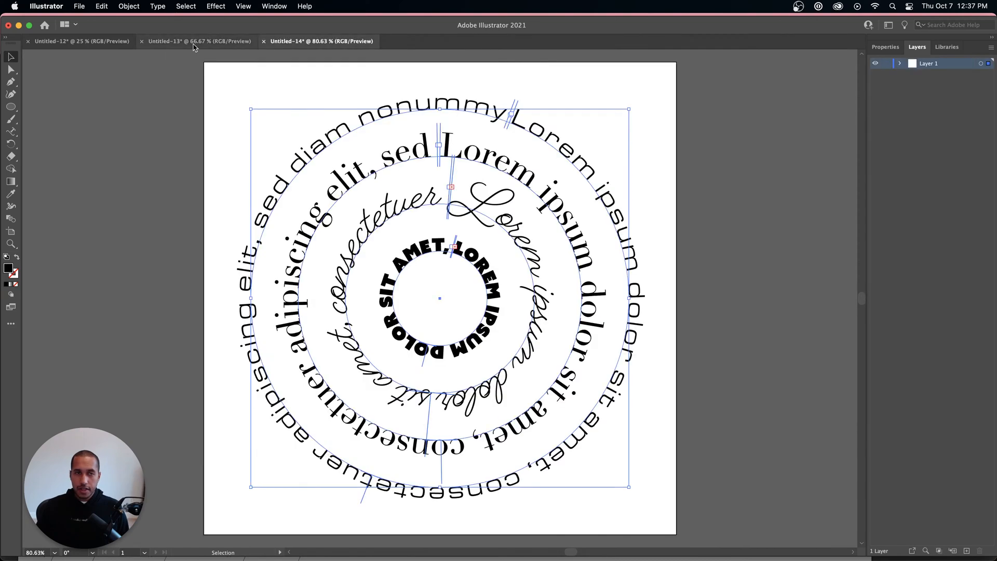
pyautogui.click(194, 43)
pyautogui.moveTo(245, 127); pyautogui.dragTo(691, 522)
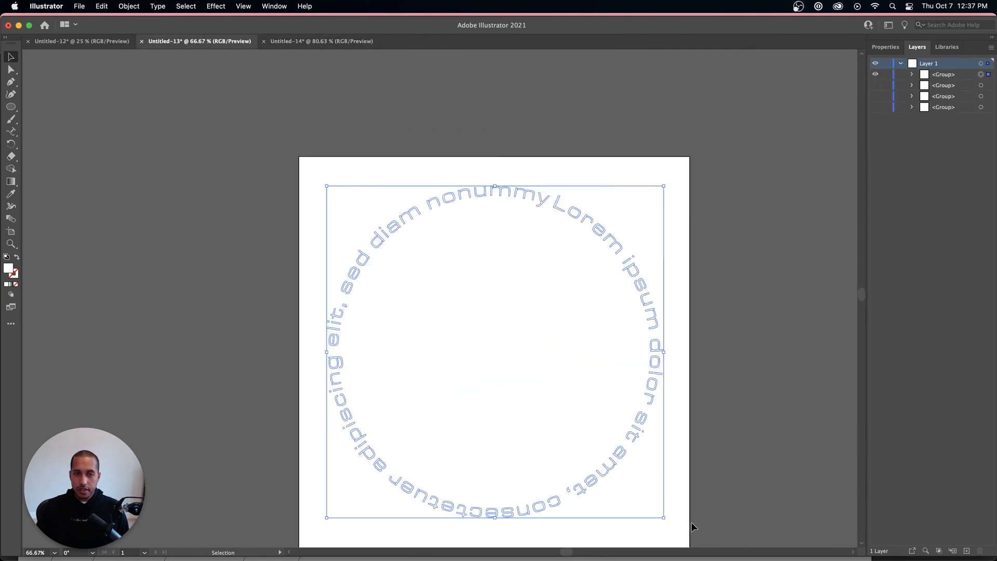
pyautogui.click(874, 85)
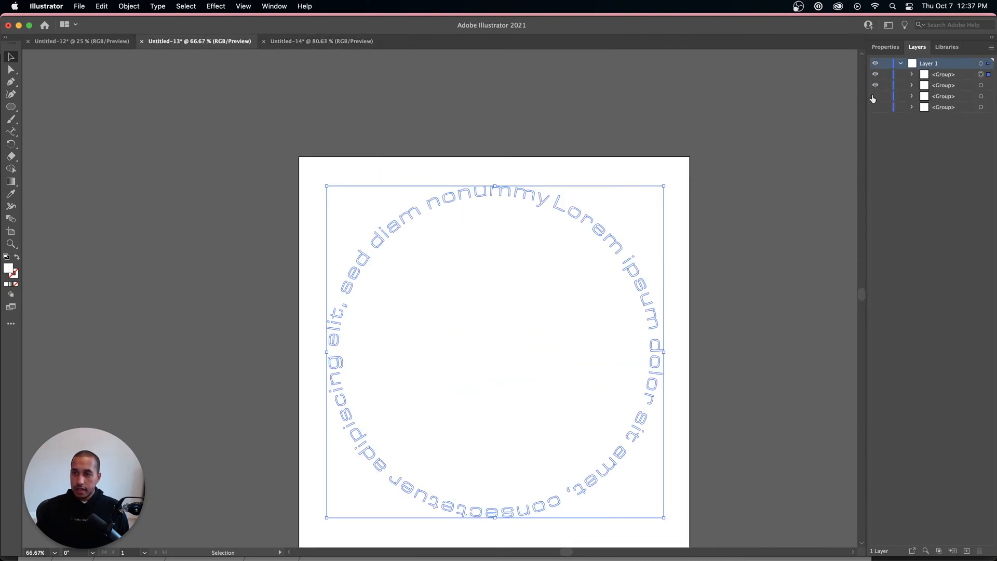
# - Show the Type on a Path tool and look over the Object commands for the outlined outer text ring
pyautogui.click(10, 107)
pyautogui.press('super+shift+a')
pyautogui.click(7, 131)
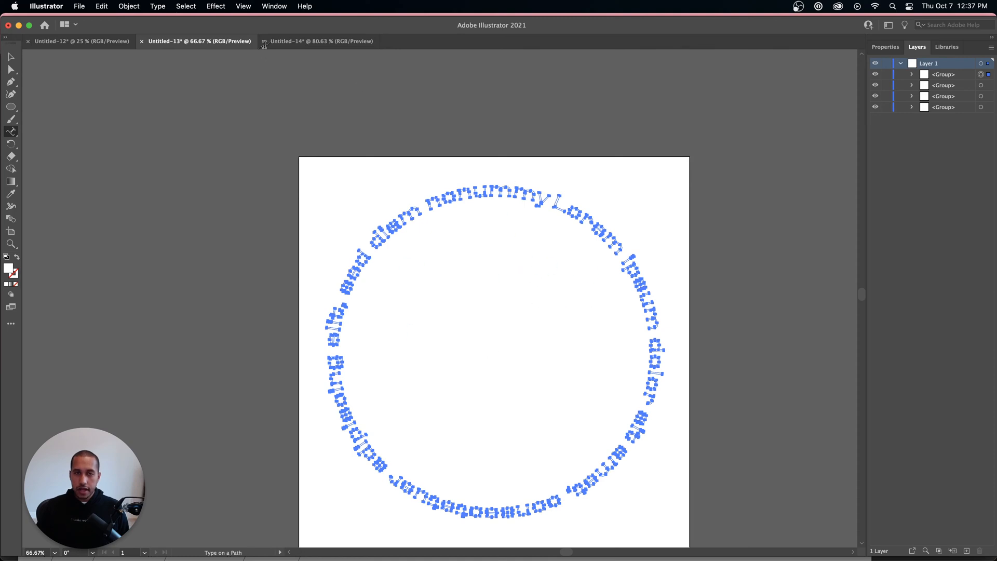
pyautogui.click(153, 5)
pyautogui.moveTo(129, 6)
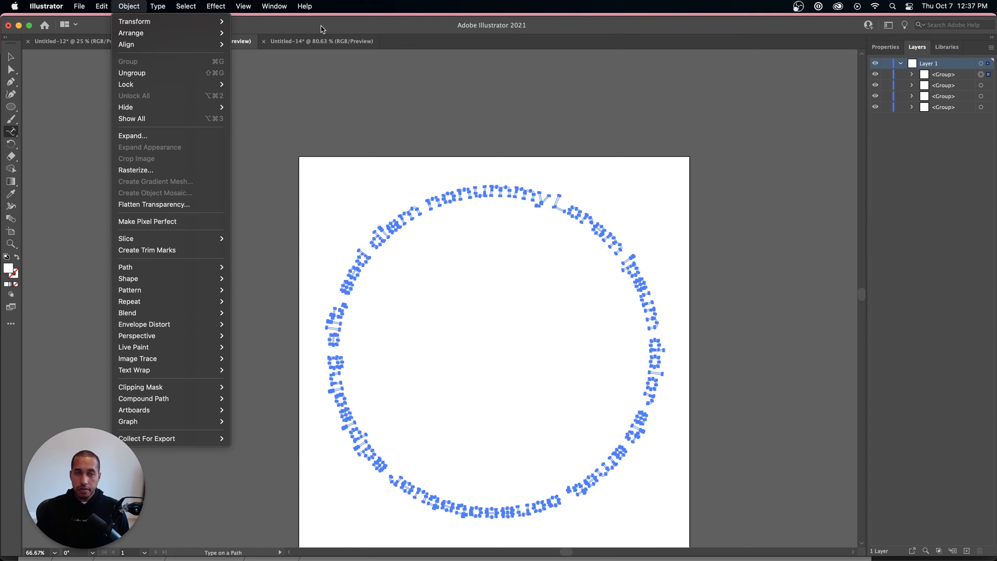
pyautogui.click(275, 21)
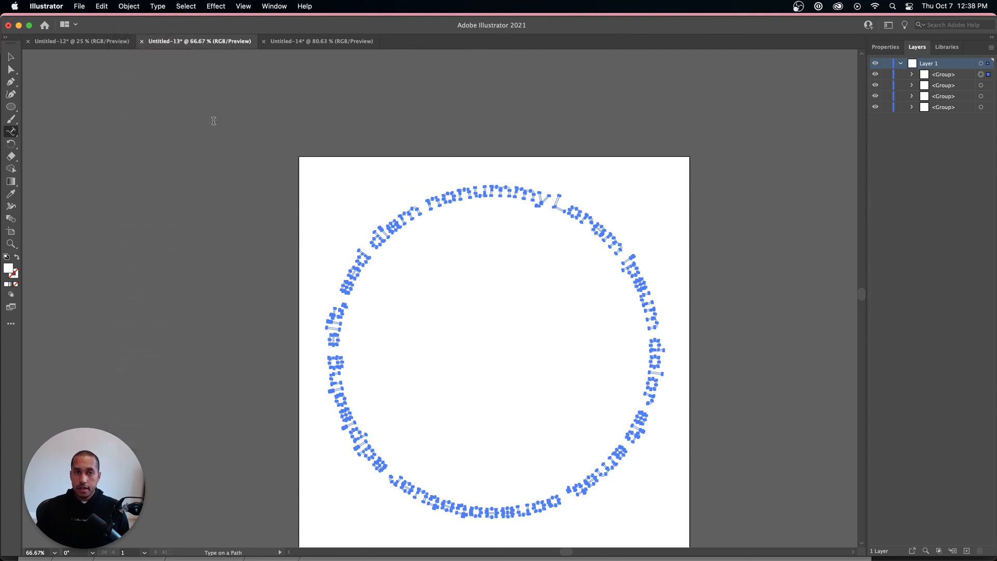
# - Switch back to Webflow in Chrome, view the uploaded ring SVG assets, and inspect the rings and Enter Button on the canvas
pyautogui.moveTo(499, 560)
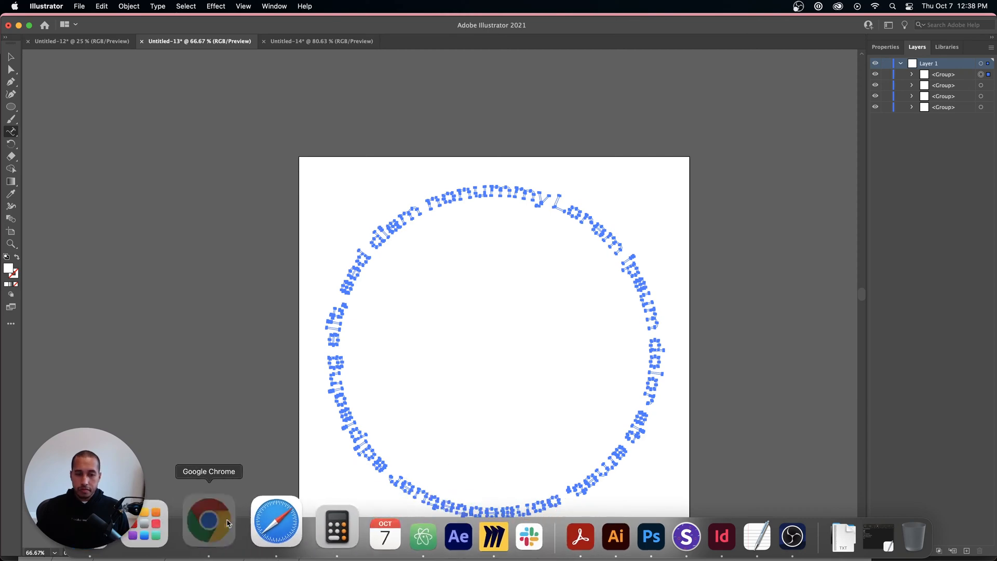
pyautogui.click(174, 525)
pyautogui.click(11, 208)
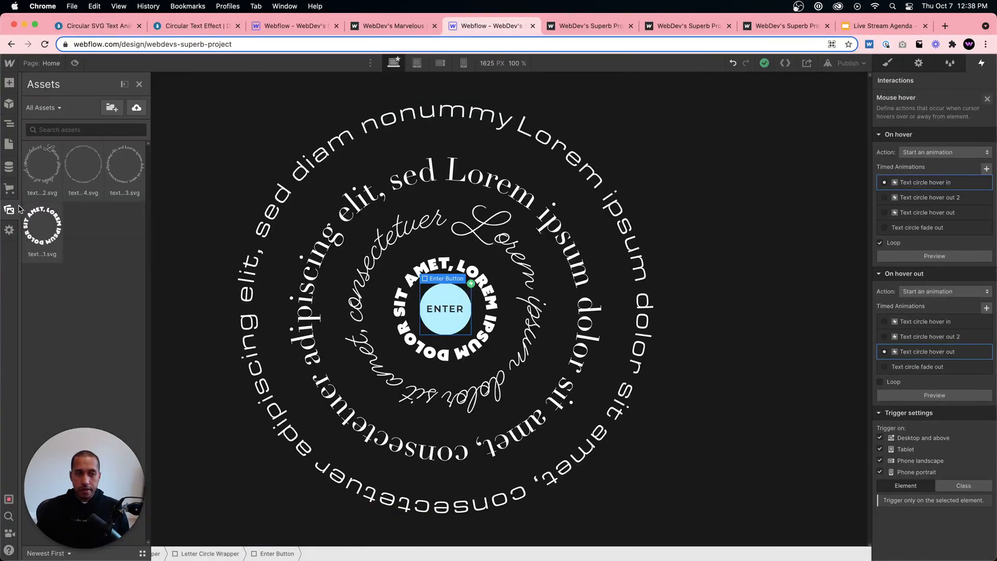
pyautogui.click(318, 127)
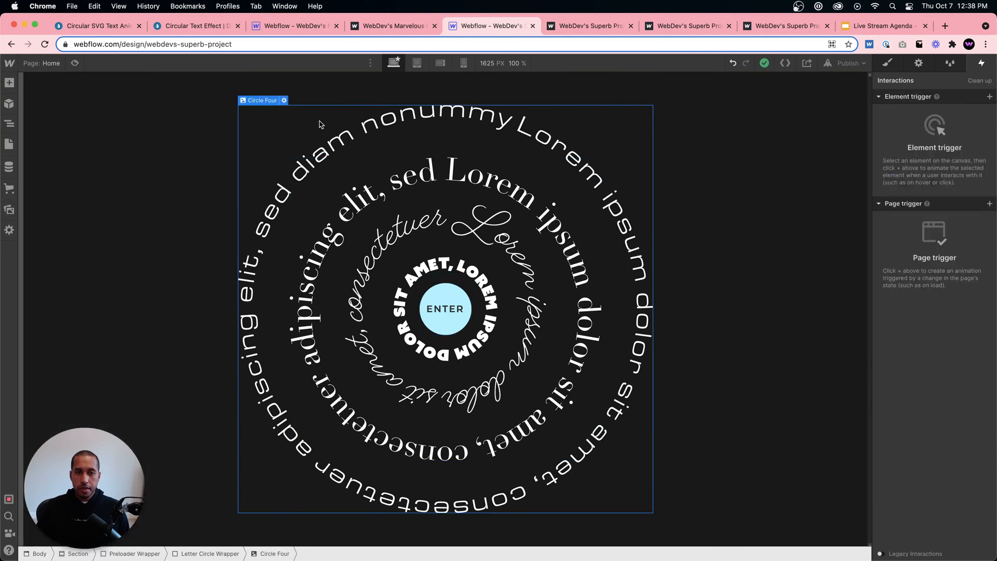
pyautogui.click(436, 219)
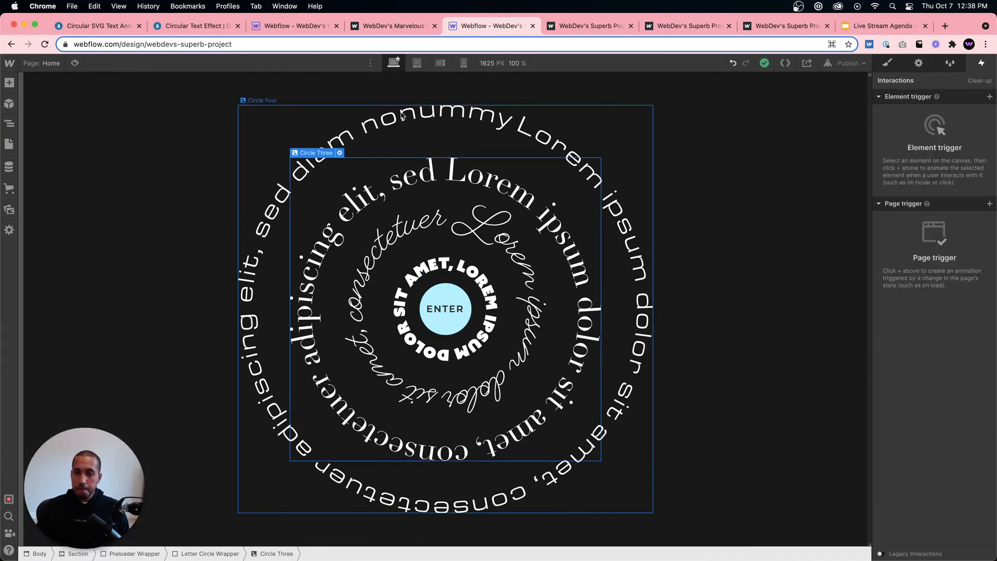
pyautogui.click(445, 306)
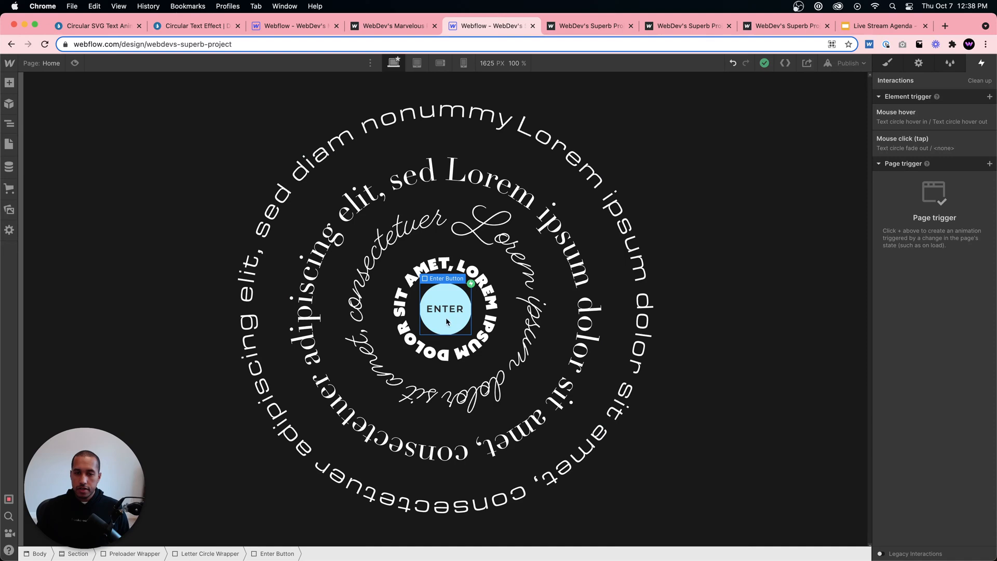
# - Preview the page, test the Enter button's fade-out to the hero heading, and locate the Preloader Wrapper in the page structure
pyautogui.press('super+shift+p')
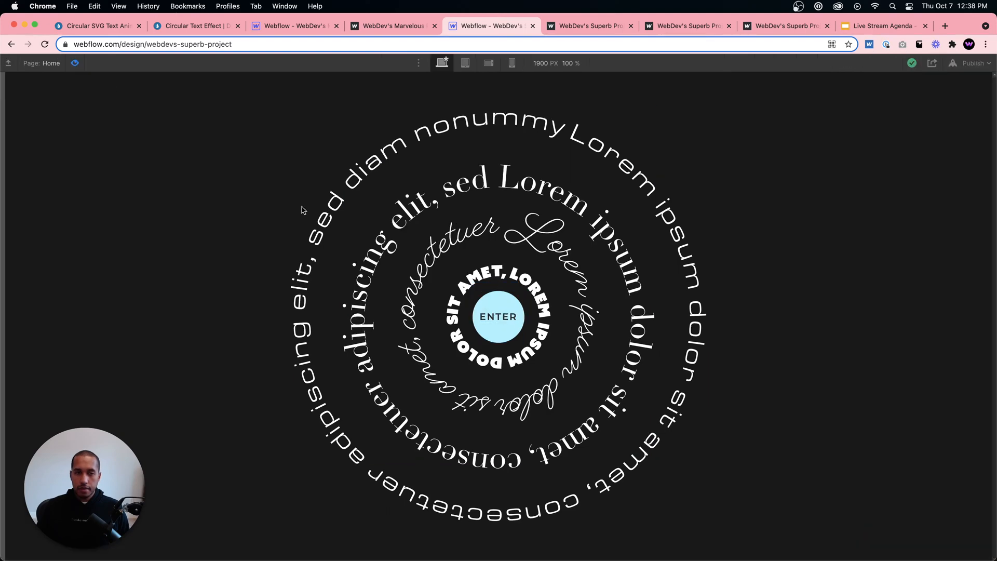
pyautogui.click(519, 318)
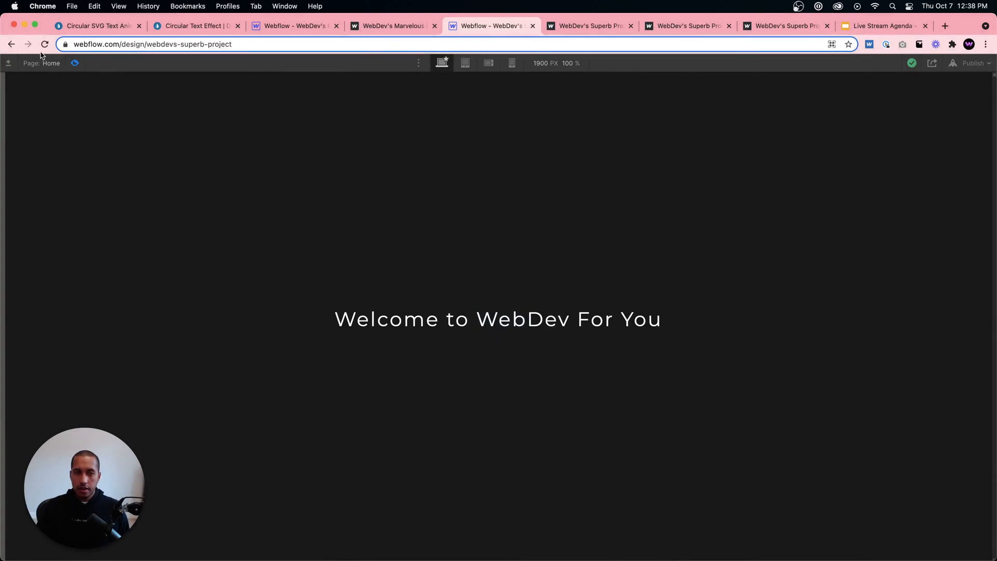
pyautogui.click(75, 63)
pyautogui.click(9, 124)
pyautogui.click(72, 127)
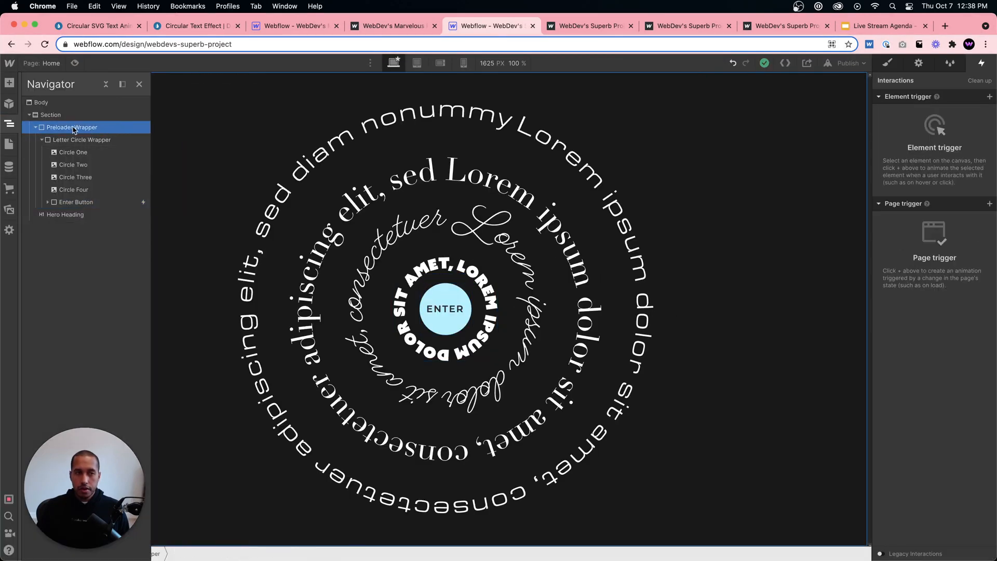
pyautogui.press('z')
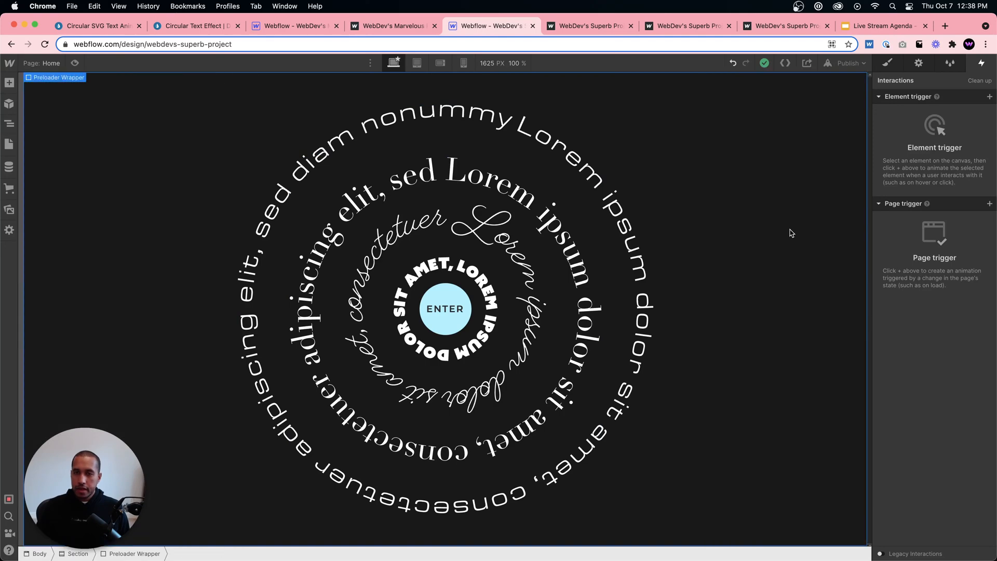
# - Check the published webflow.io page and return to the Webflow designer
pyautogui.click(615, 25)
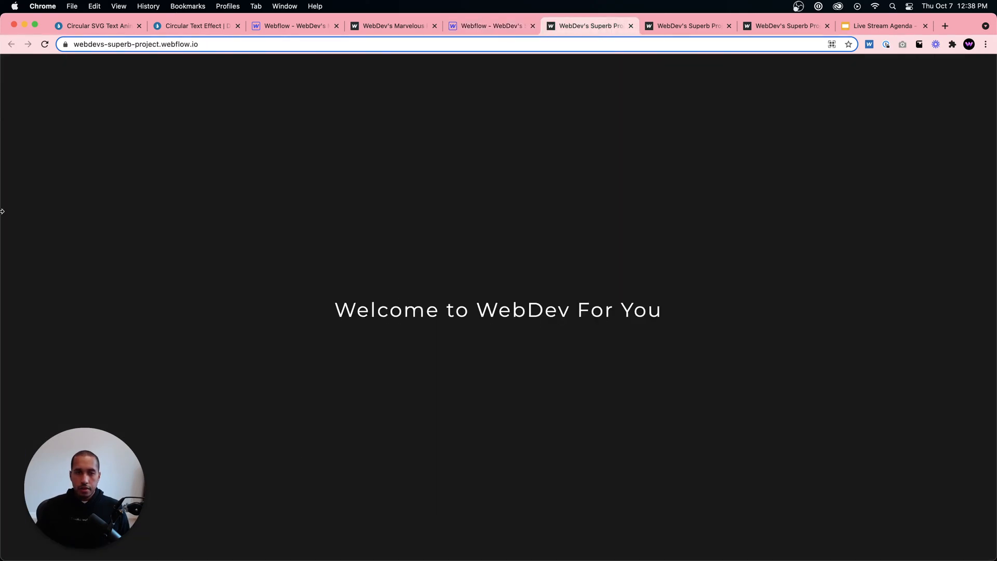
pyautogui.moveTo(25, 137); pyautogui.dragTo(2, 61)
pyautogui.click(493, 28)
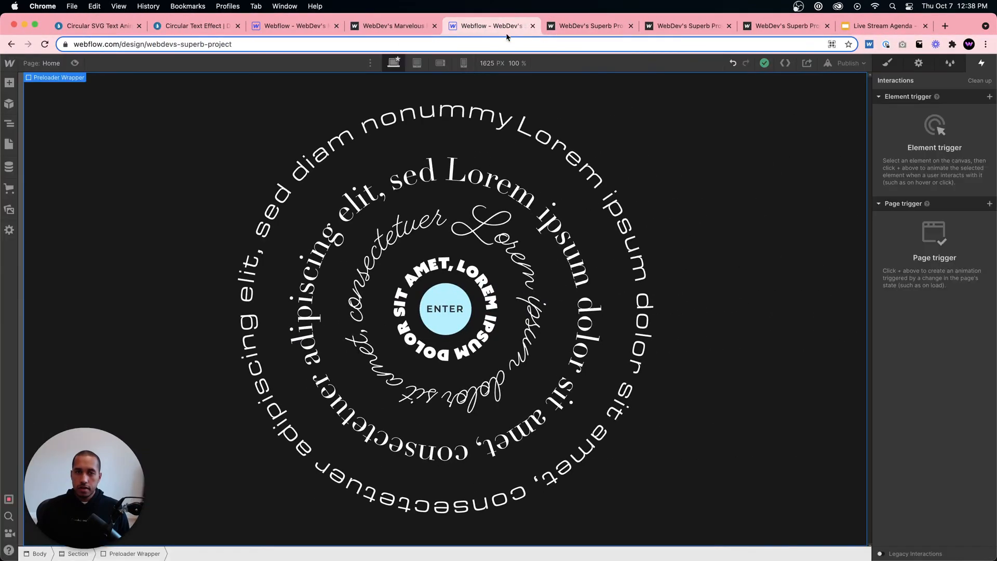
# - Try a width of 100% on Circle One, and undo that width change
pyautogui.click(416, 238)
pyautogui.click(9, 124)
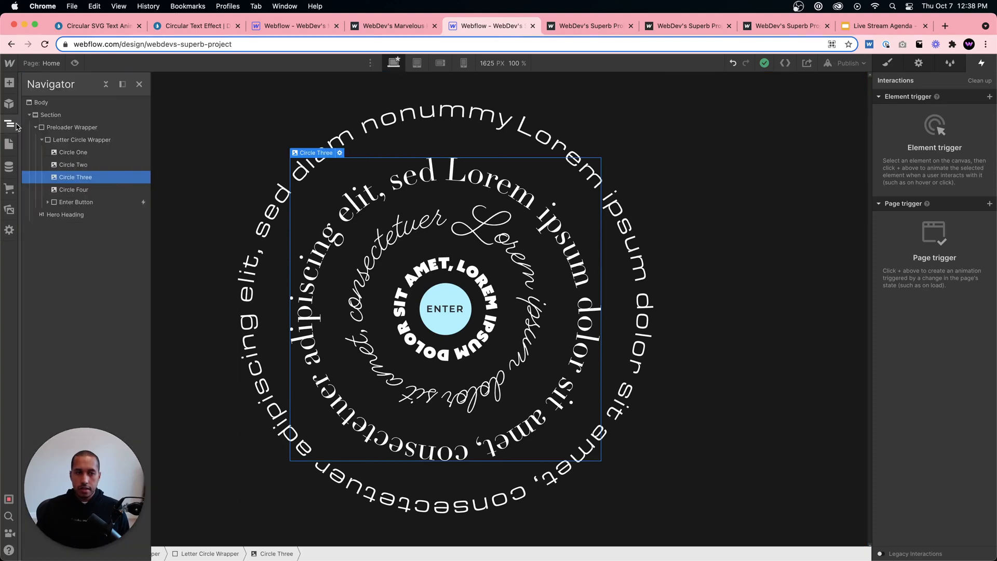
pyautogui.click(887, 63)
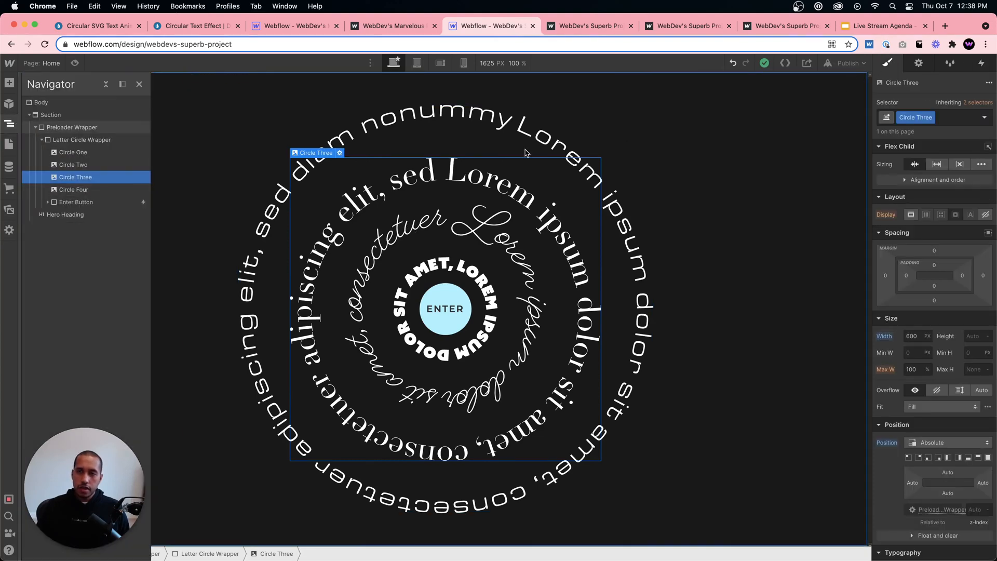
pyautogui.click(83, 190)
pyautogui.click(73, 152)
pyautogui.click(913, 337)
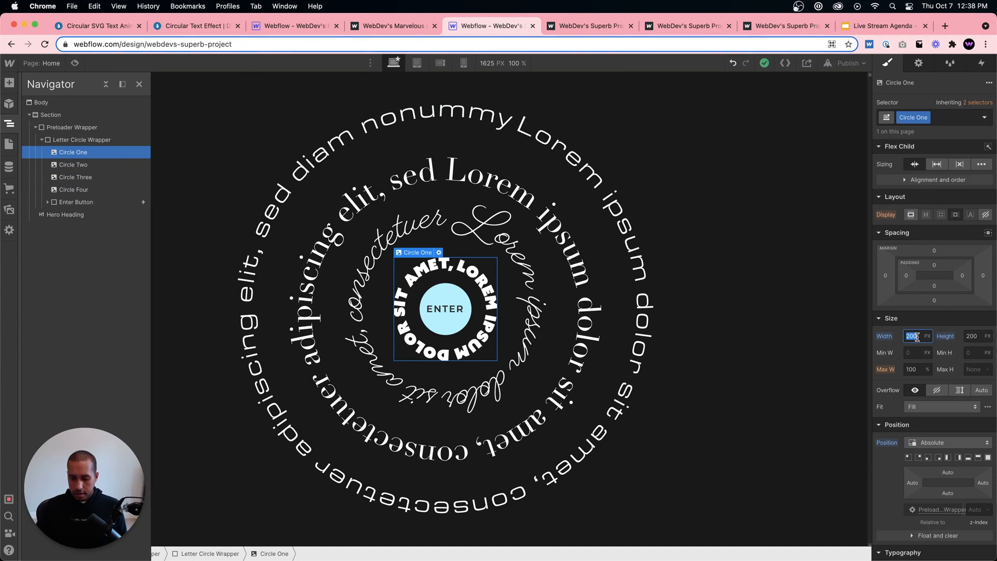
pyautogui.write('10')
pyautogui.press('Return')
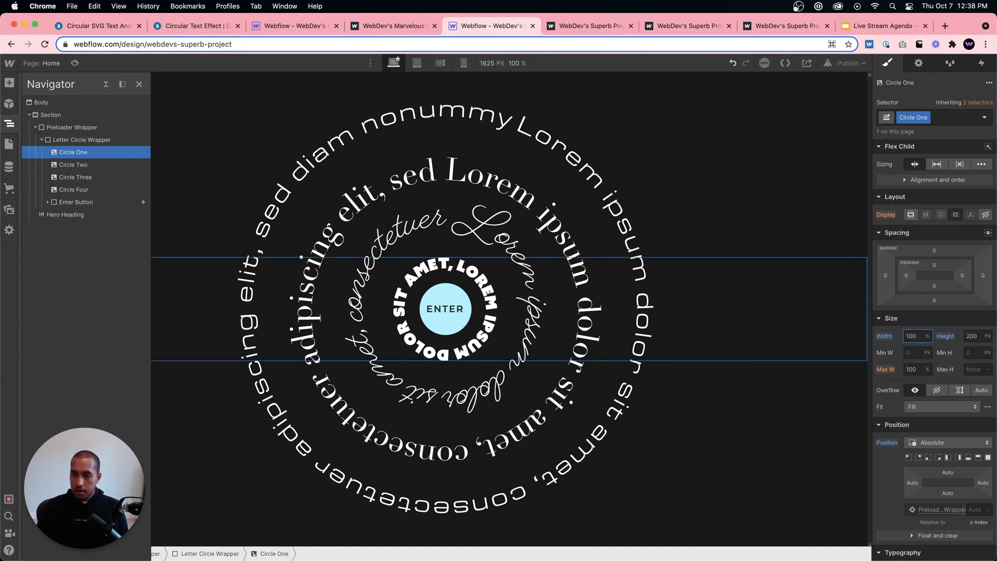
pyautogui.press('super+z')
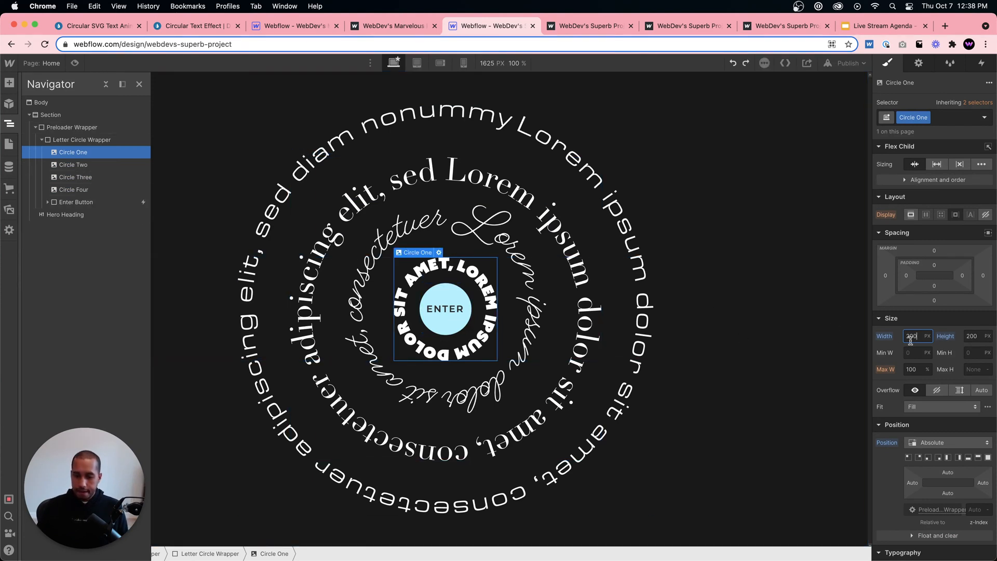
# - Set Circle One's width and height to 20% each and check the ring on the canvas
pyautogui.write('20%')
pyautogui.press('Return')
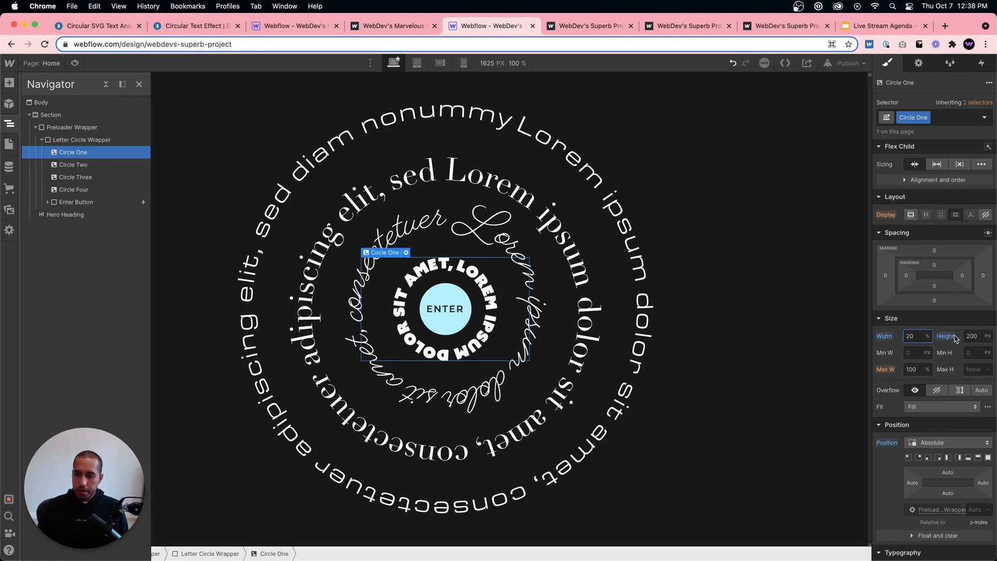
pyautogui.click(970, 335)
pyautogui.write('20%')
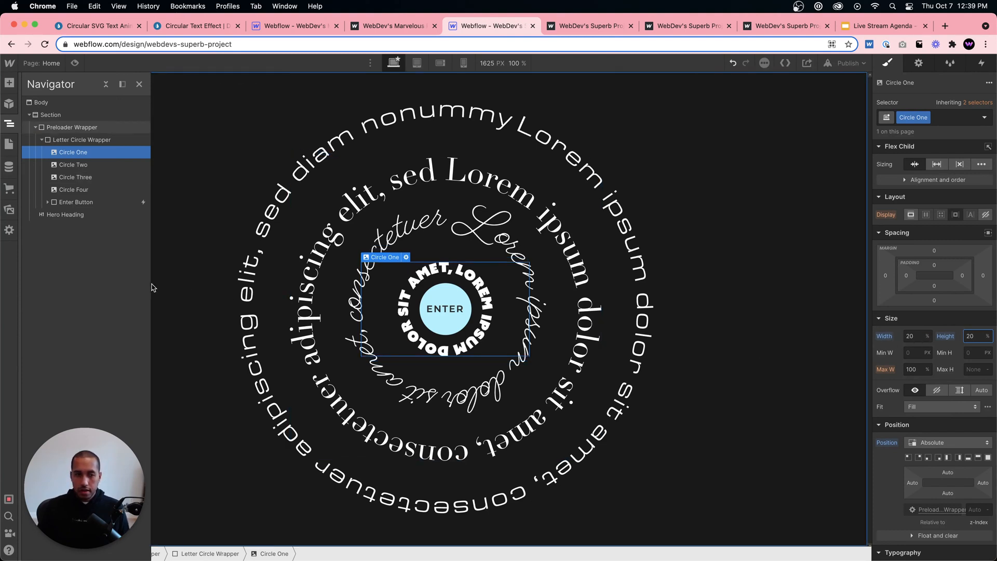
pyautogui.click(153, 288)
pyautogui.moveTo(24, 266)
pyautogui.mouseDown()
pyautogui.moveTo(248, 263)
pyautogui.moveTo(24, 264)
pyautogui.mouseUp()
# - Select Circle Three and set its width and height to 40% each
pyautogui.click(9, 124)
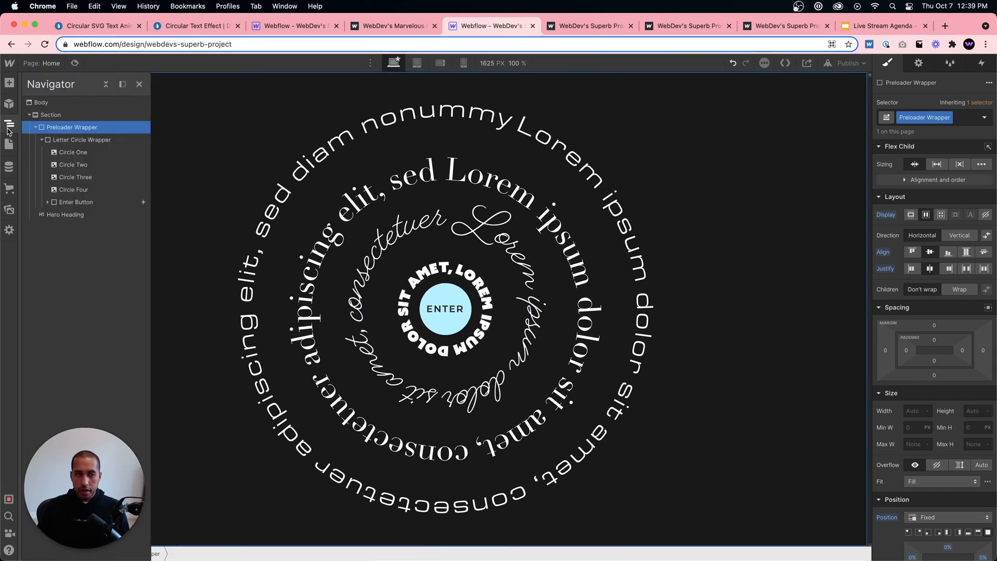
pyautogui.click(76, 178)
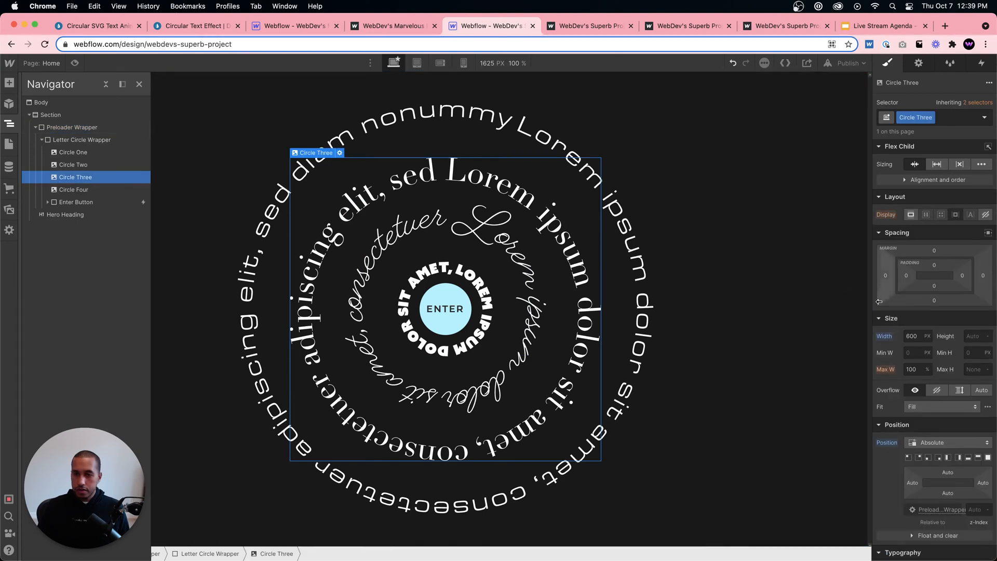
pyautogui.click(915, 336)
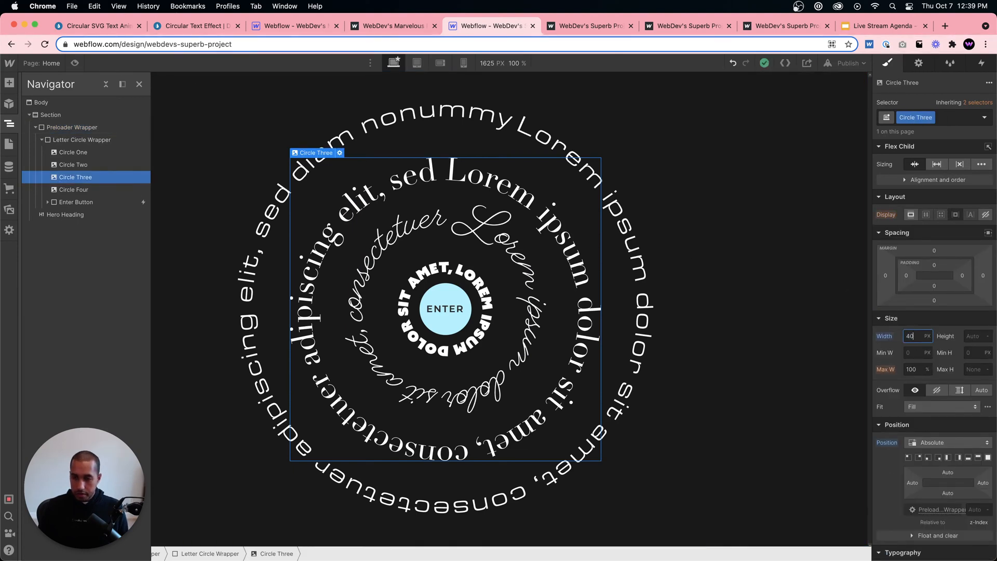
pyautogui.write('40%')
pyautogui.press('Tab')
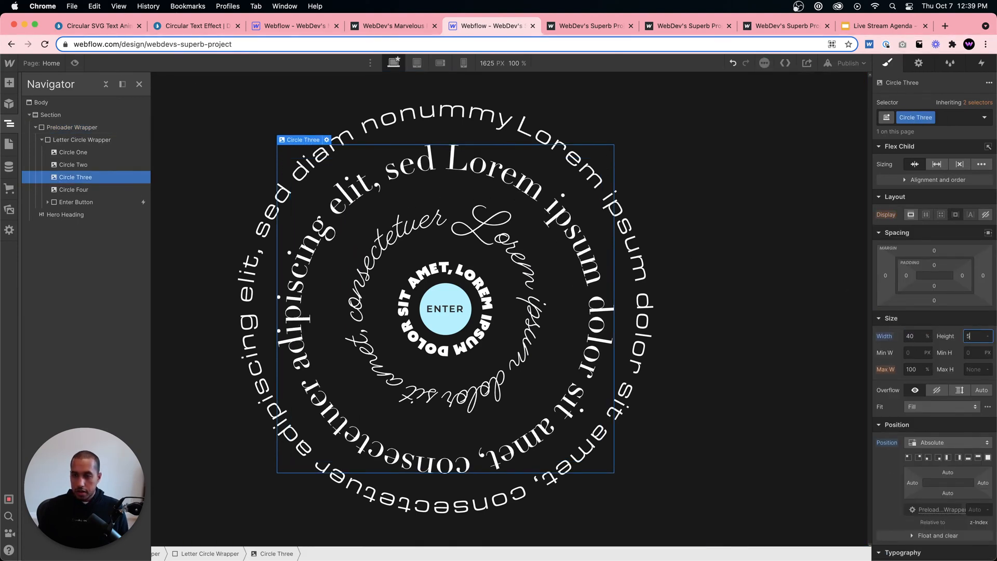
pyautogui.press('Return')
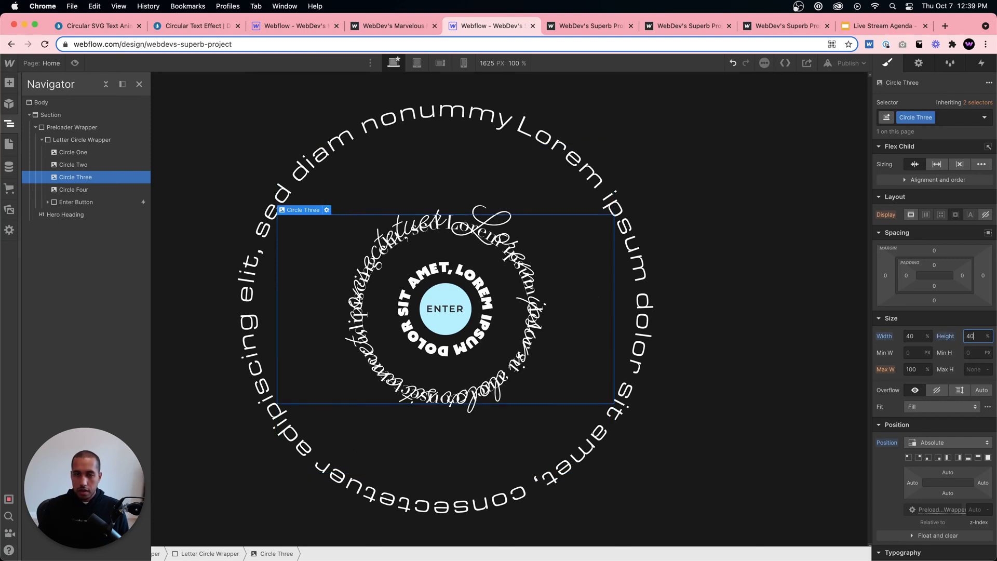
# - Set Circle Three's width and height to 50% each
pyautogui.click(913, 336)
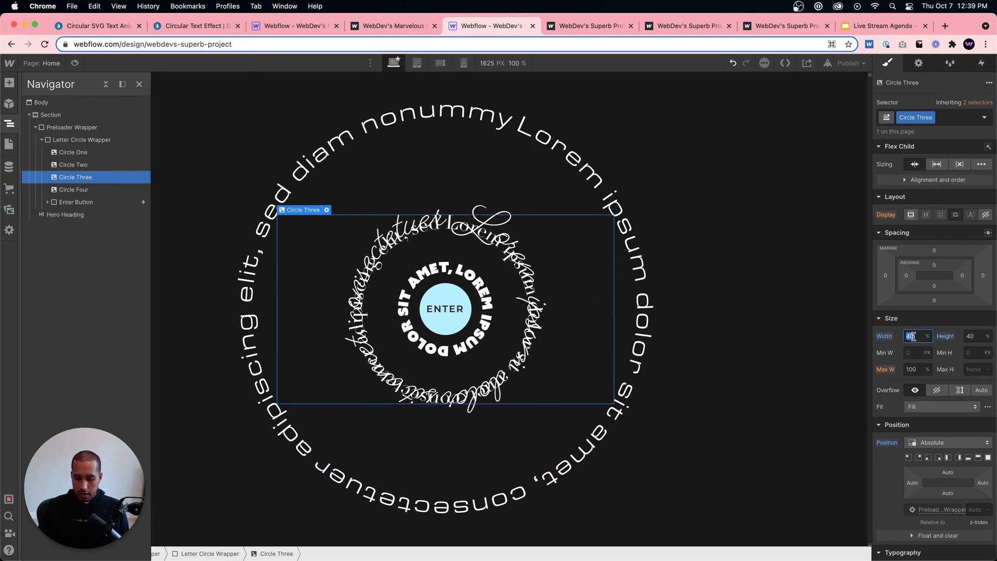
pyautogui.write('50')
pyautogui.press('Tab')
pyautogui.write('50')
pyautogui.press('Return')
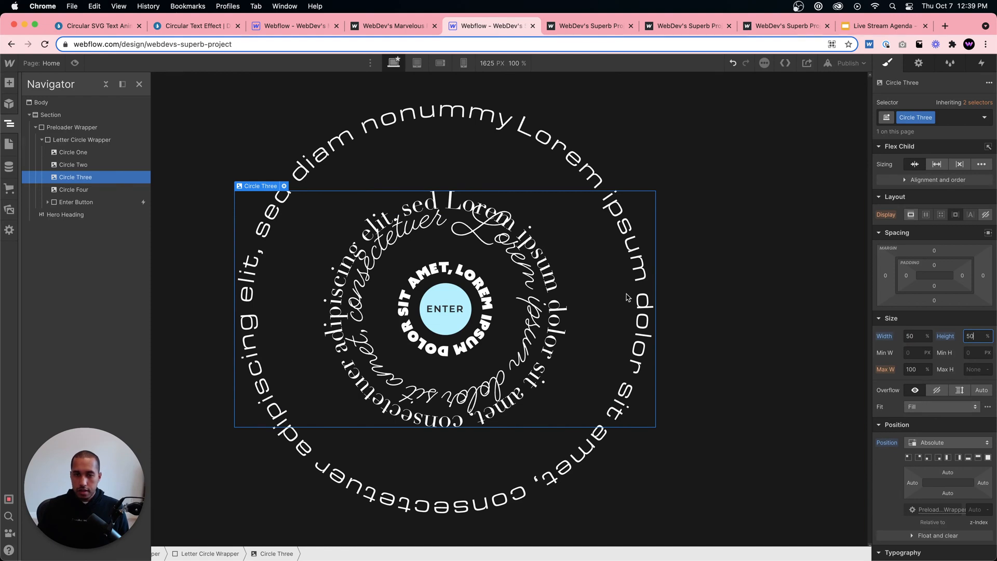
# - Undo the percentage size changes made to Circle Three and Circle One
pyautogui.click(733, 63)
pyautogui.click(733, 63)
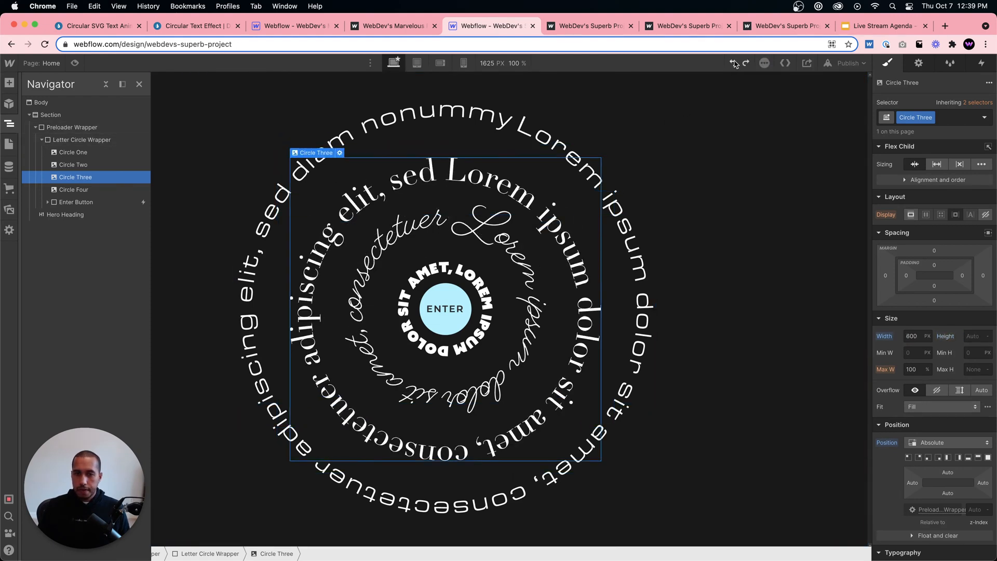
pyautogui.click(733, 63)
pyautogui.click(733, 63)
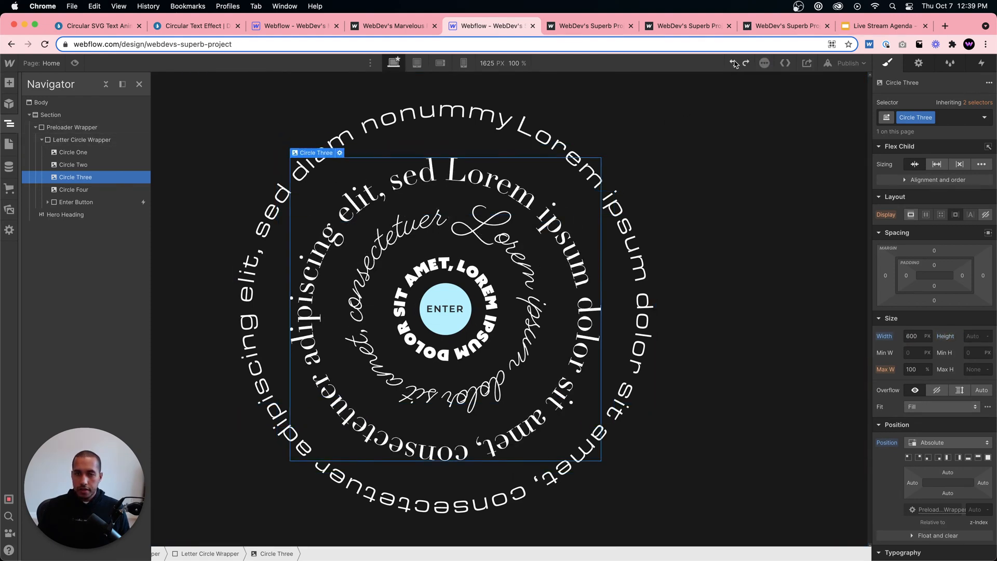
pyautogui.click(745, 63)
pyautogui.click(733, 62)
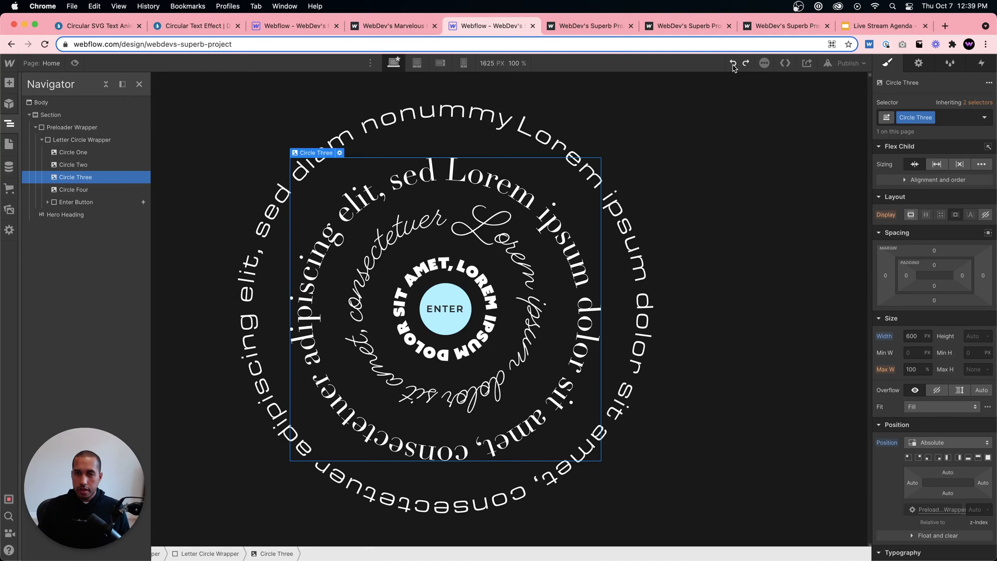
# - Inspect the size settings of Circle Four, Circle One and Circle Two one after another
pyautogui.click(450, 267)
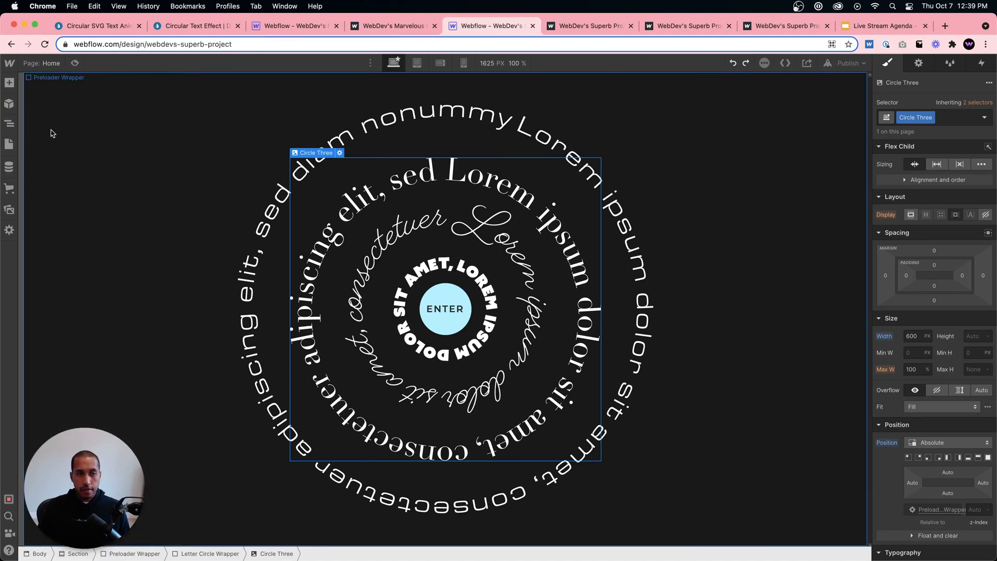
pyautogui.click(10, 124)
pyautogui.click(73, 190)
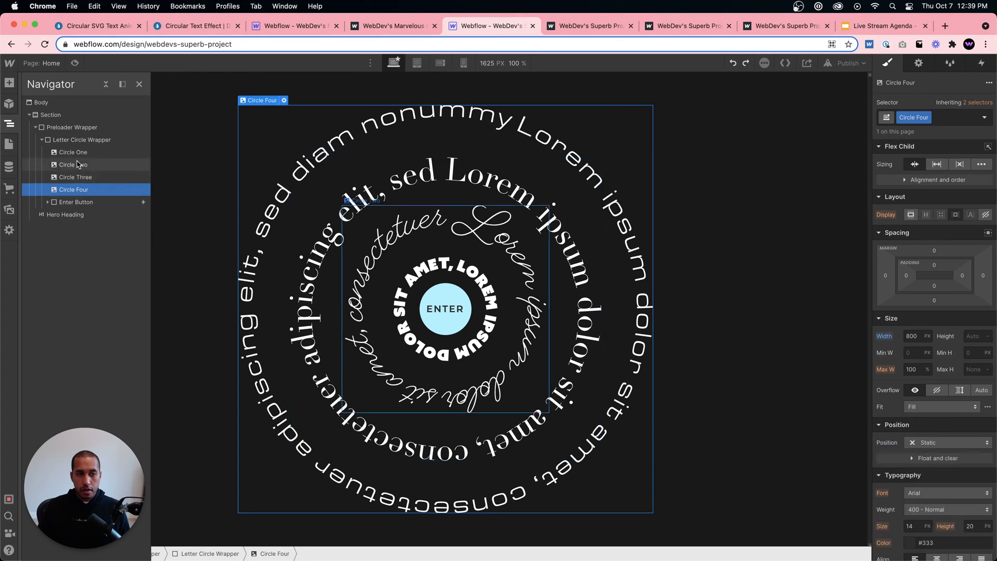
pyautogui.click(73, 152)
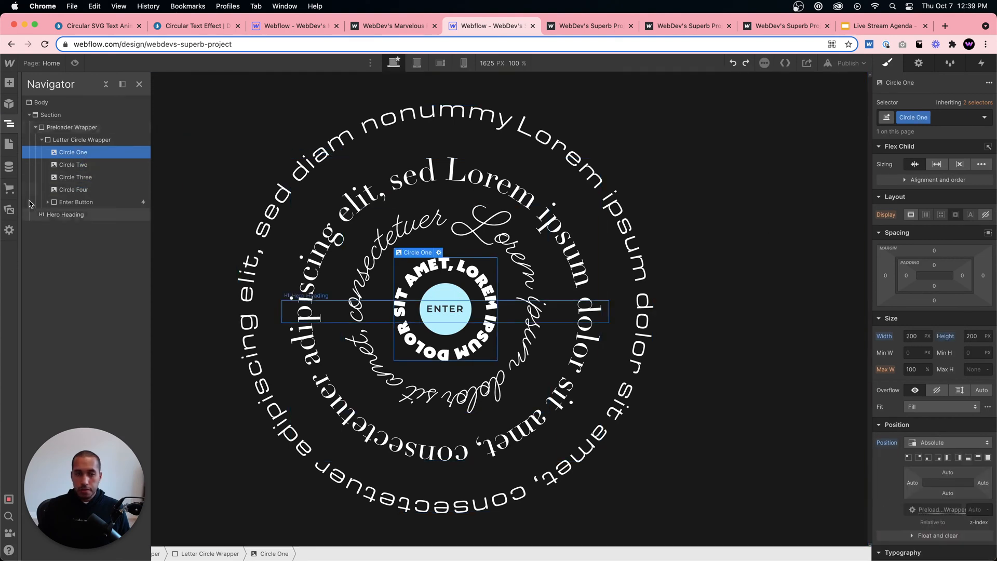
pyautogui.click(73, 164)
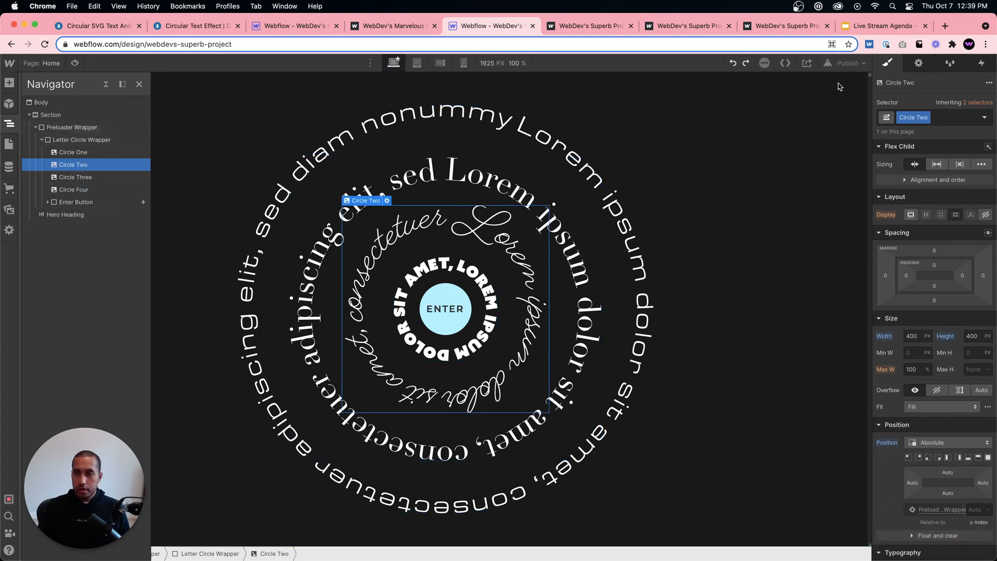
# - Review the Enter Button's mouse hover interaction with its hover-in and hover-out animations, and leave the interaction settings
pyautogui.click(452, 299)
pyautogui.click(982, 64)
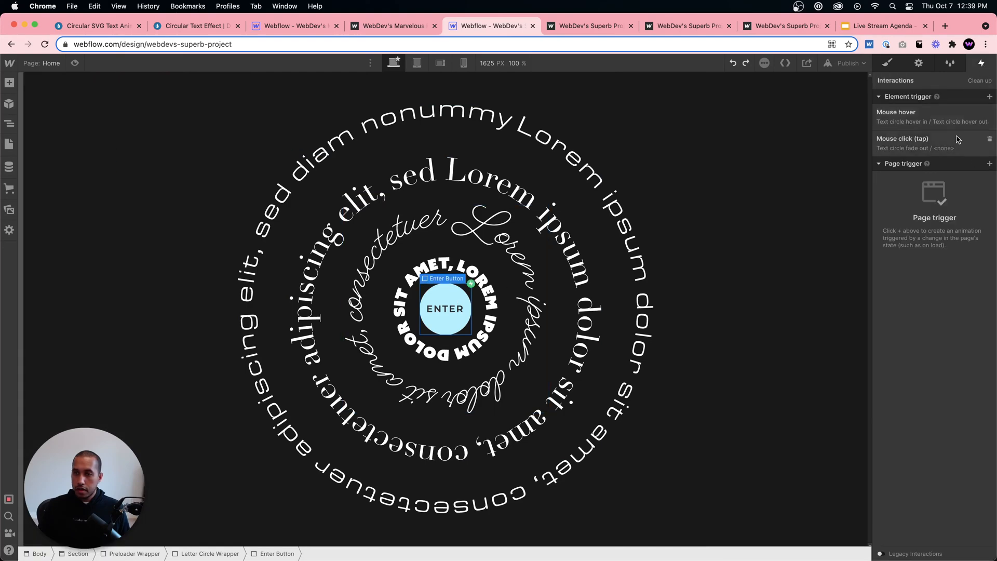
pyautogui.click(951, 118)
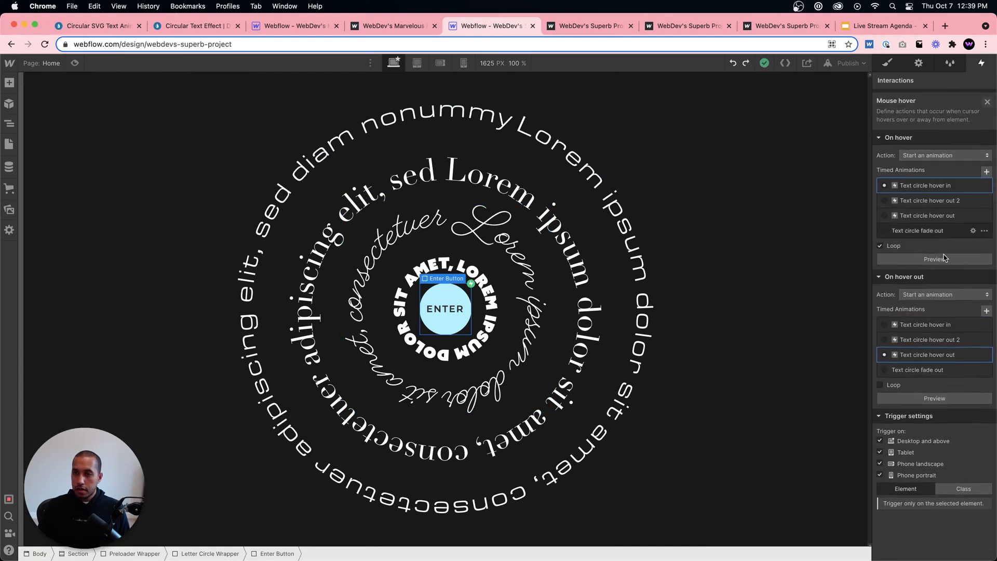
pyautogui.click(930, 354)
pyautogui.click(980, 81)
pyautogui.click(708, 233)
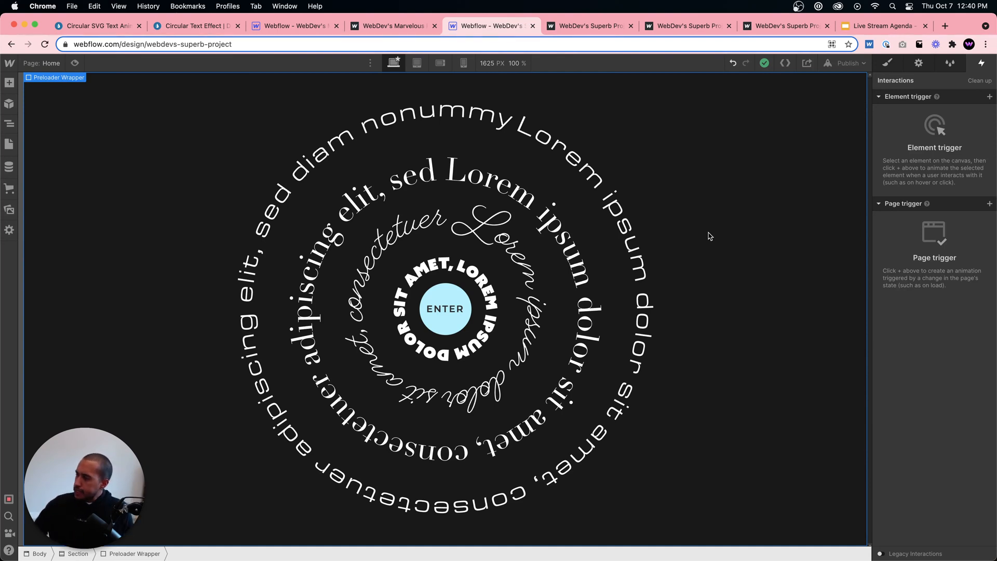
# - Open a new browser tab and start entering an address beginning with "ca"
pyautogui.press('super+t')
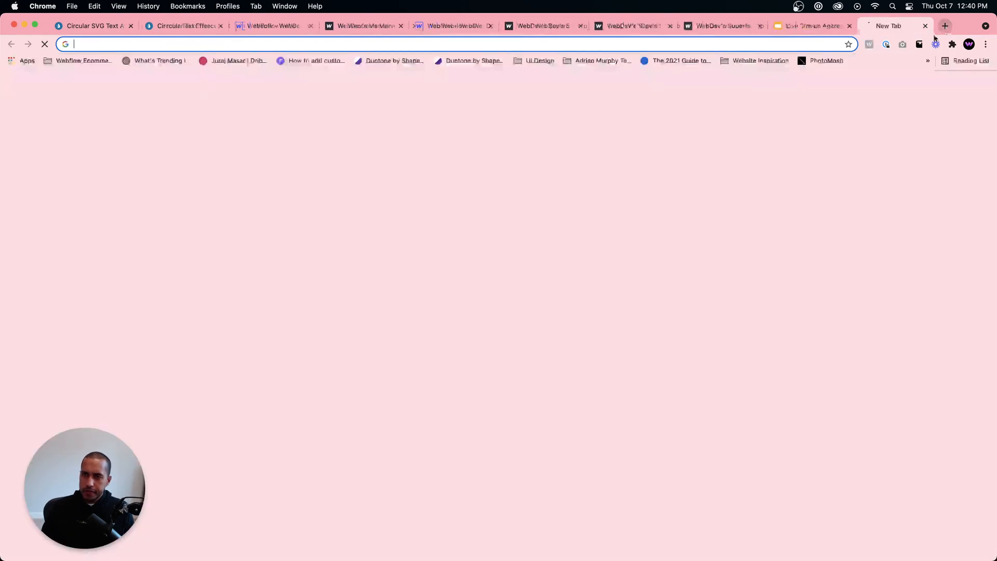
pyautogui.click(816, 46)
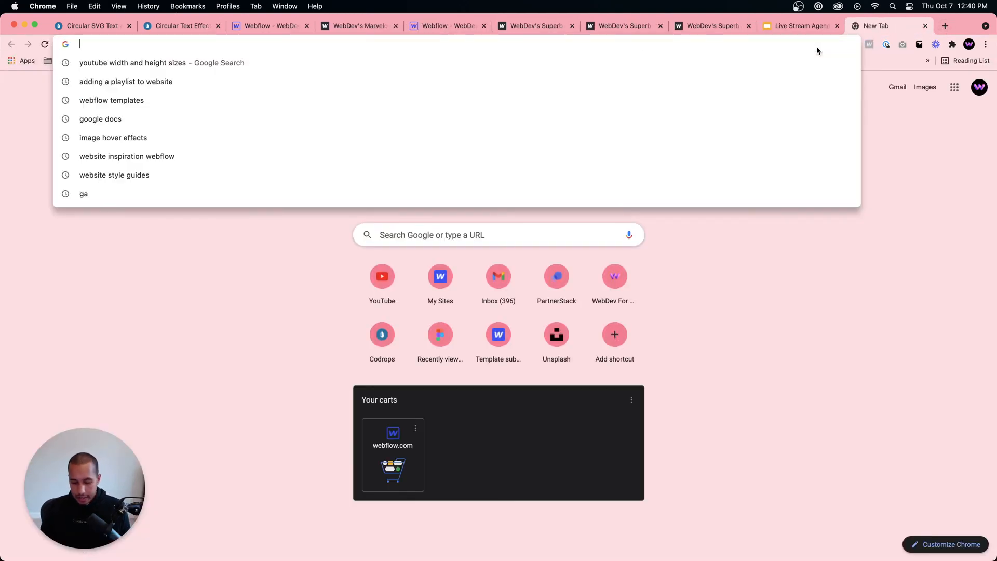
pyautogui.write('ca')
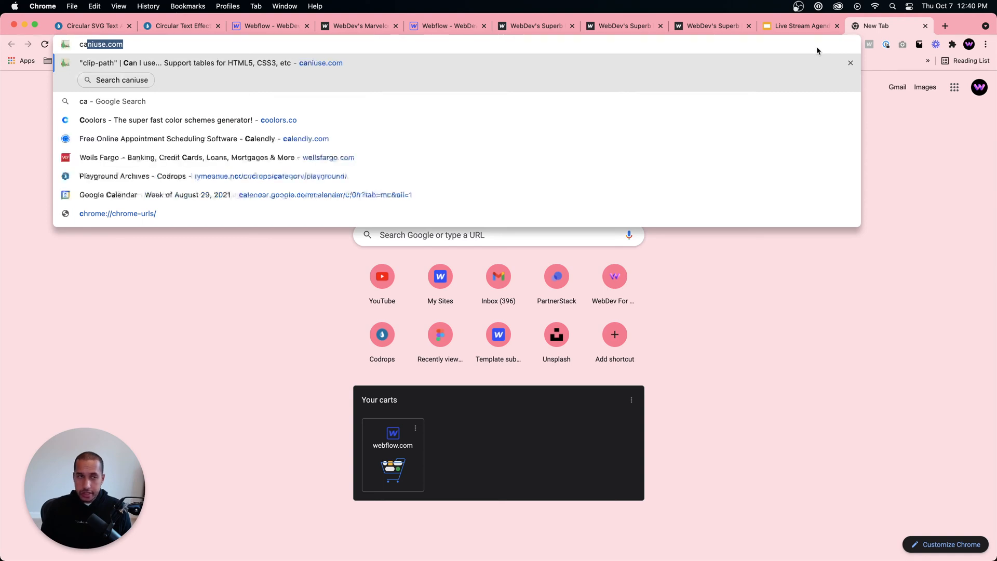
# - Search Google for "calendly webflow" and open the Embed Calendly lesson on Webflow University
pyautogui.write('lendly webflow')
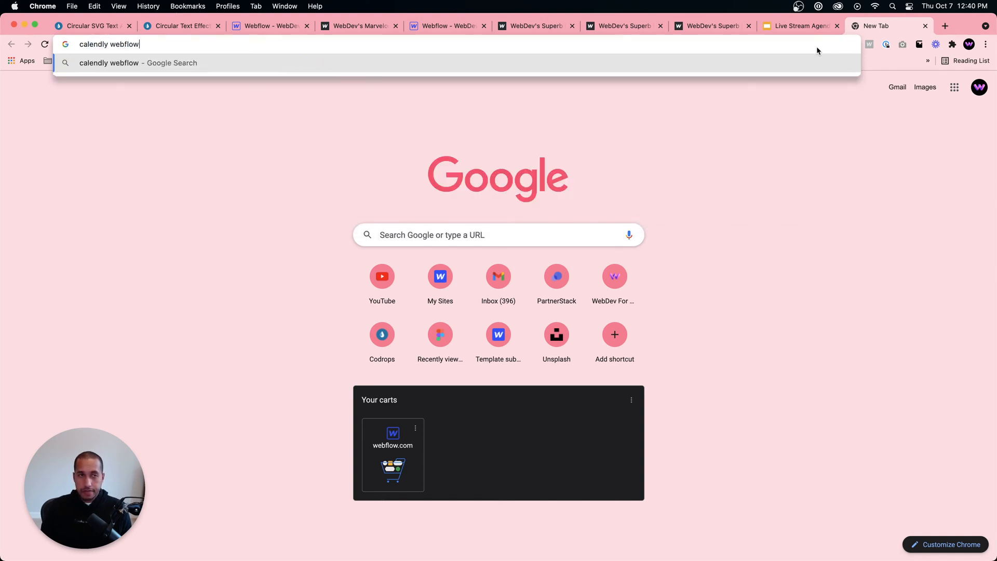
pyautogui.press('Return')
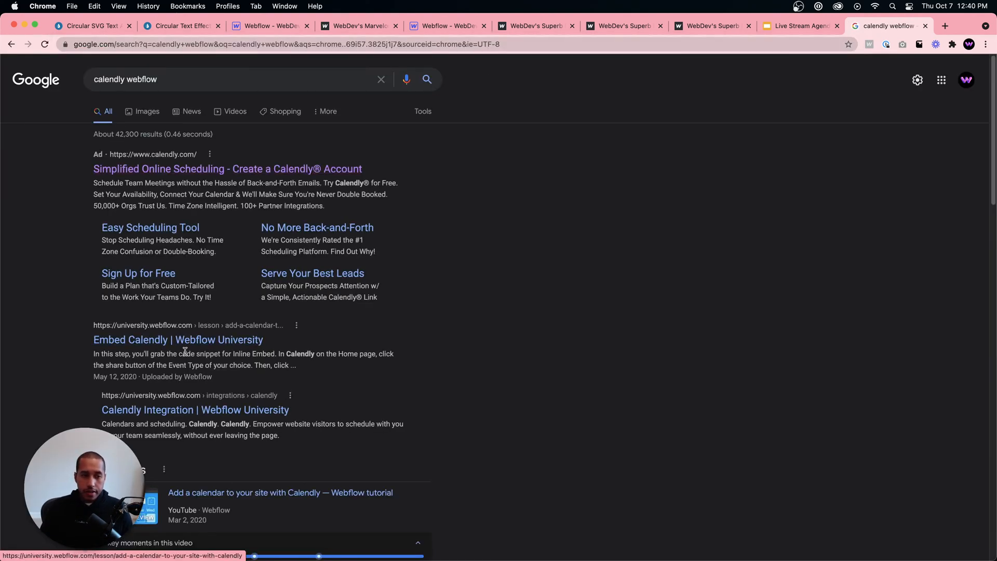
pyautogui.click(249, 344)
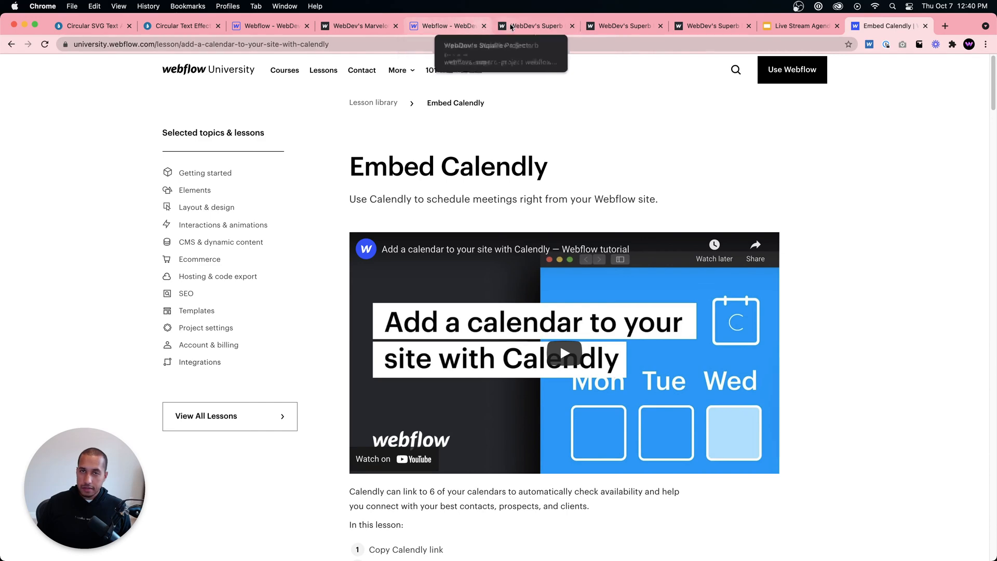
# - Reload the published webdevs-superb-project site and enter it through the central circle to review the preloader animation
pyautogui.click(532, 26)
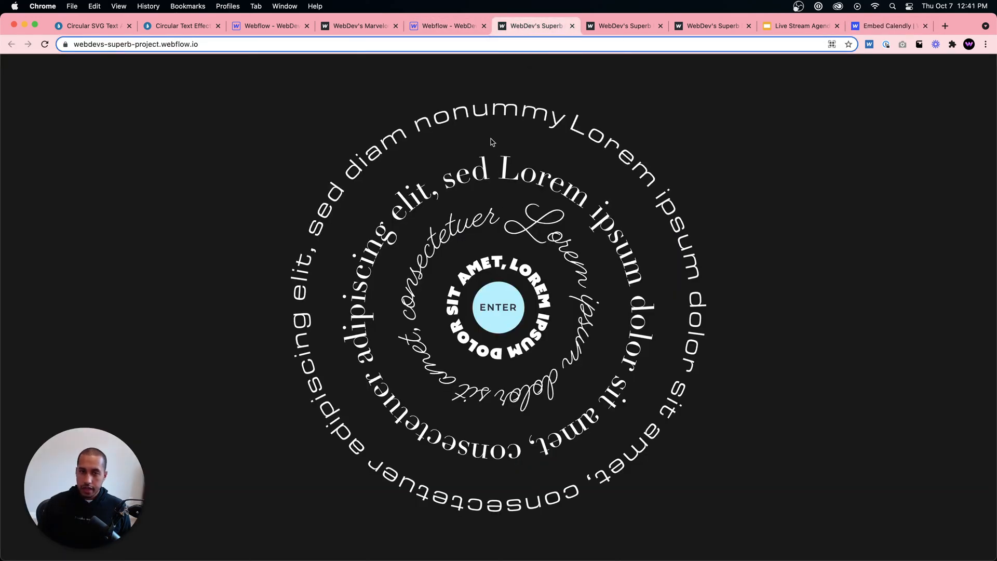
pyautogui.click(452, 27)
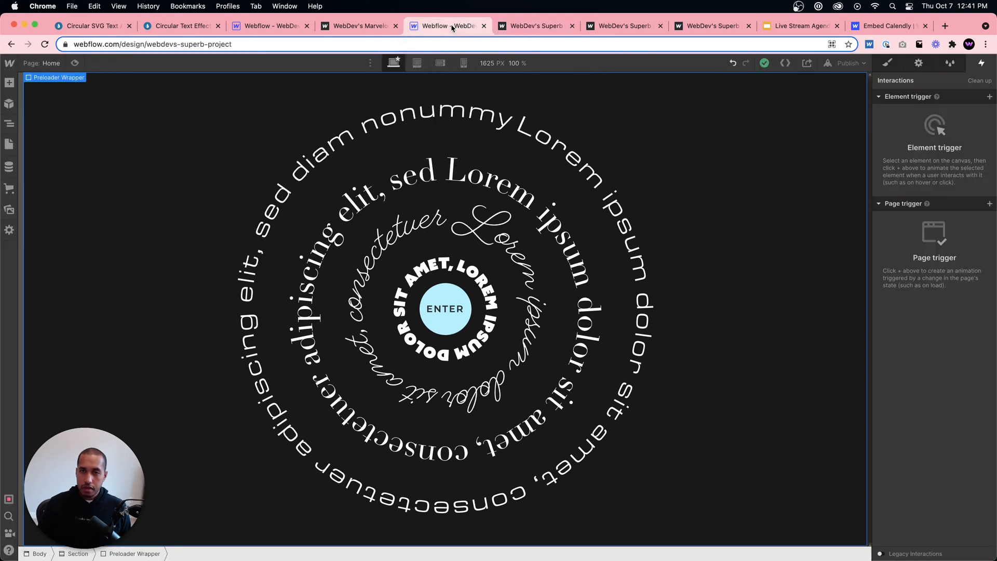
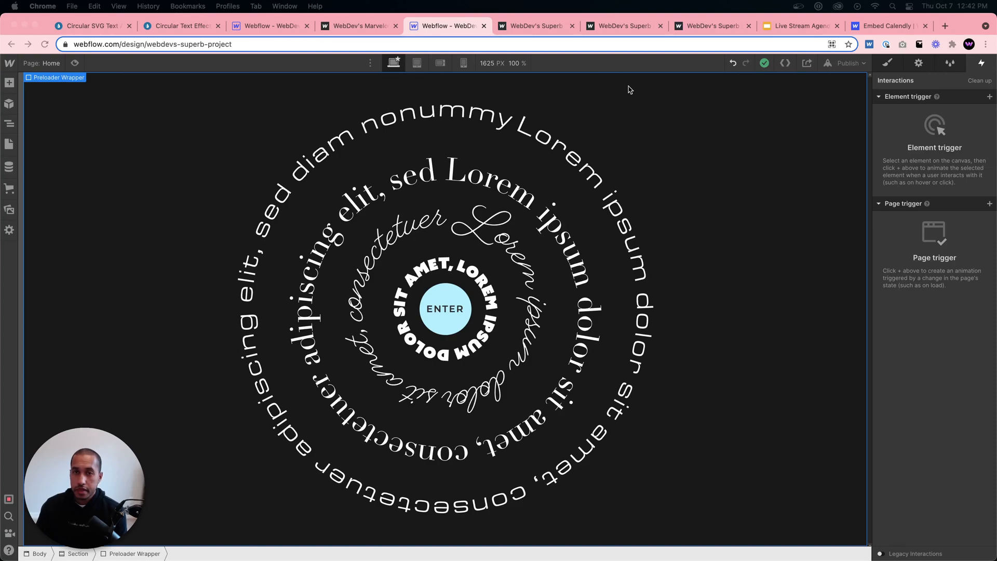
pyautogui.click(513, 31)
pyautogui.click(45, 44)
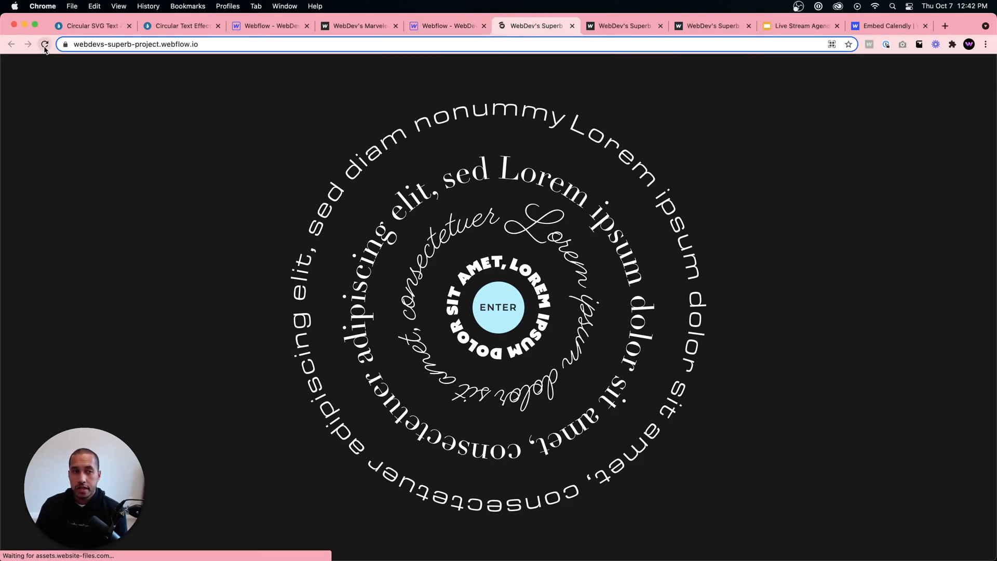
pyautogui.click(501, 324)
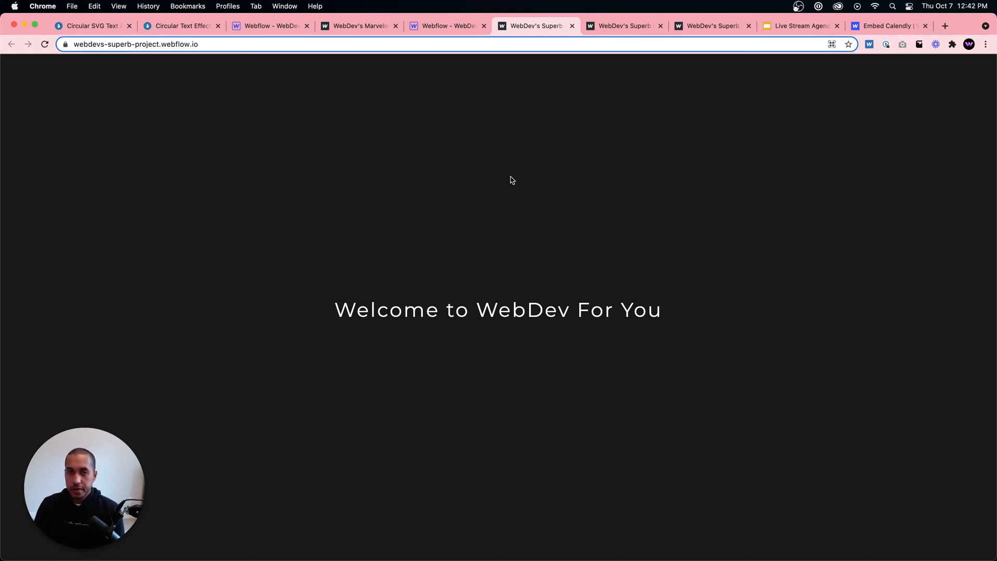
# - Return to the webdevs-superb-project design and create a new static page with the default name Untitled
pyautogui.click(456, 28)
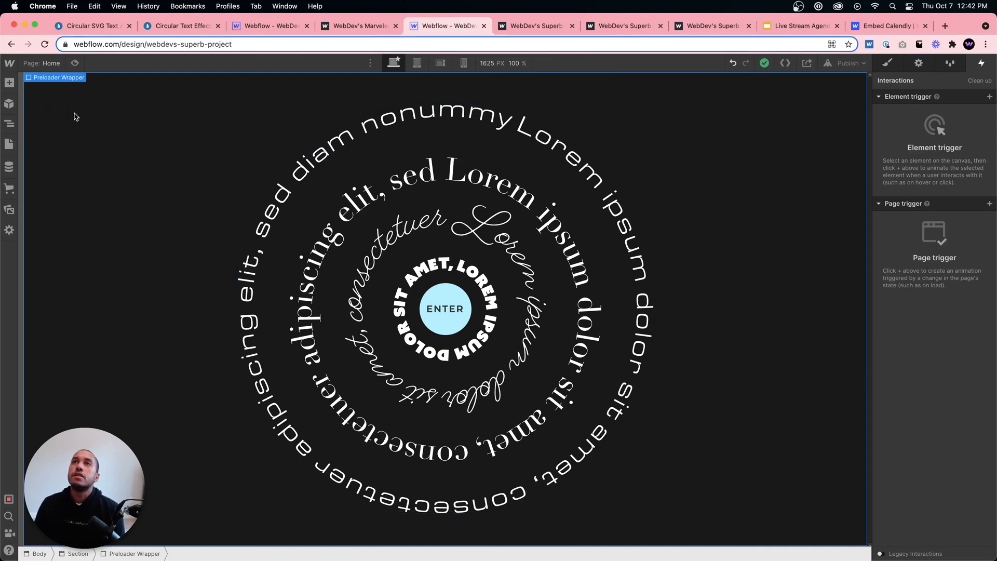
pyautogui.click(12, 143)
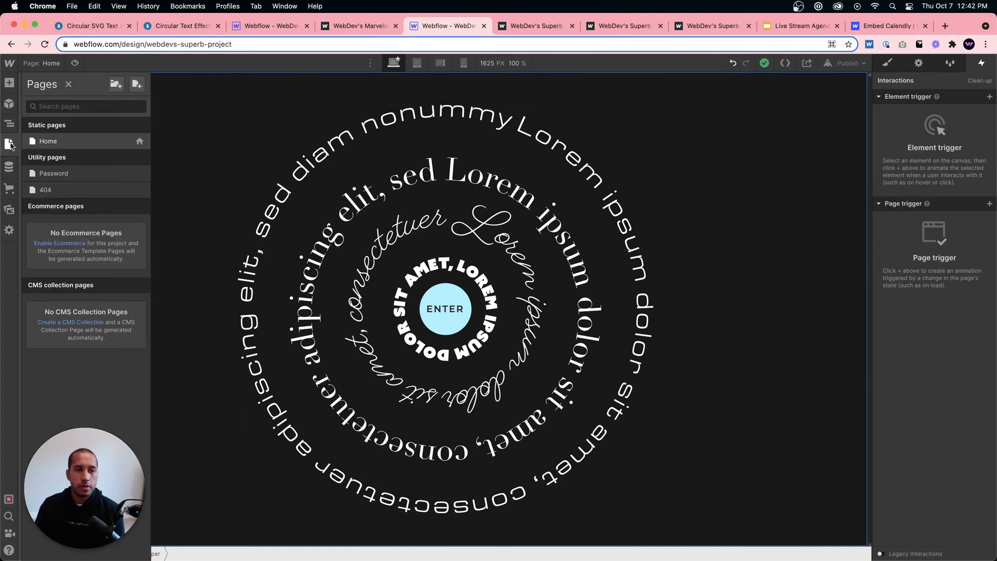
pyautogui.click(13, 143)
pyautogui.click(12, 143)
pyautogui.click(136, 85)
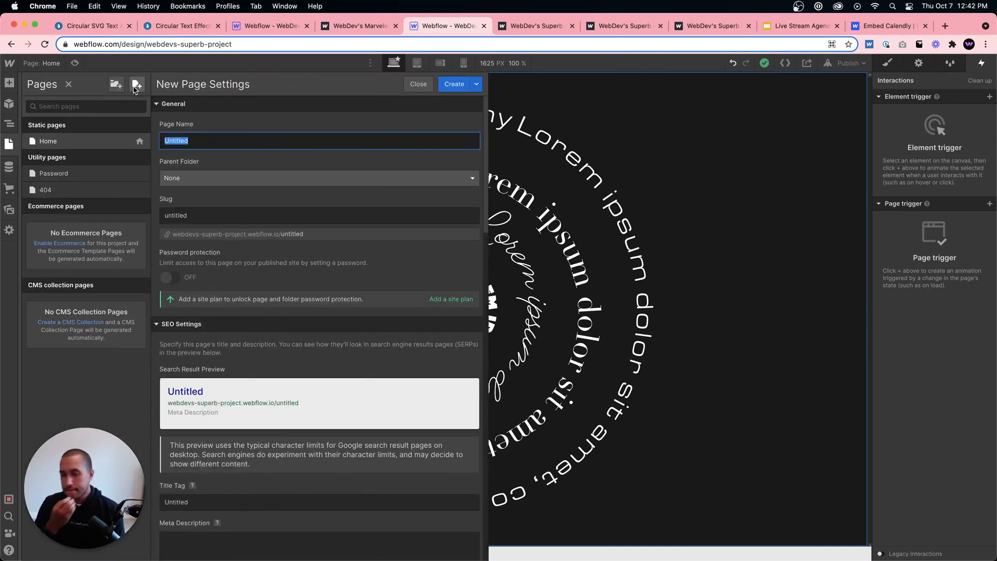
pyautogui.click(448, 86)
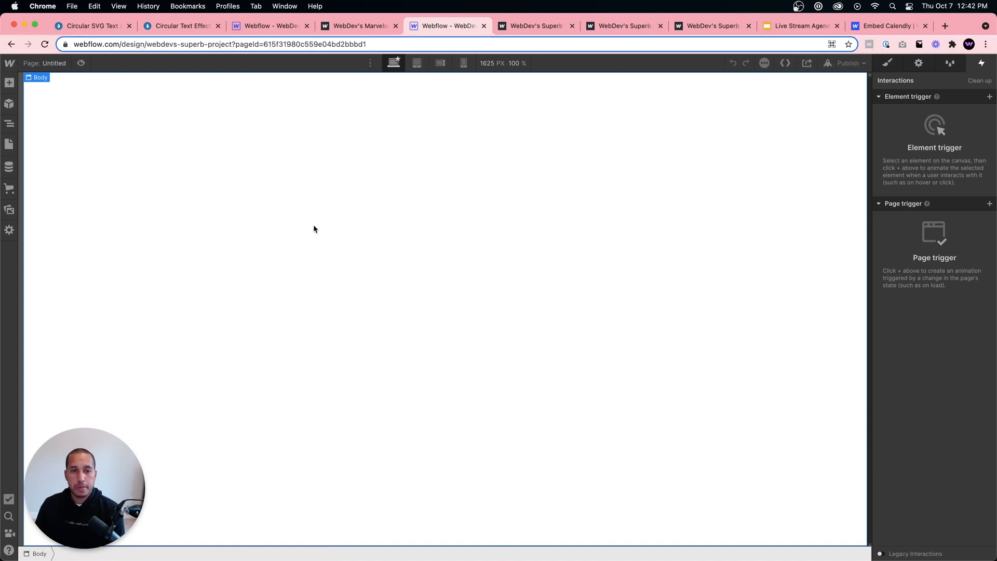
# - Add a section to the blank page and give it the new class Section 2
pyautogui.press('super+e')
pyautogui.write('s')
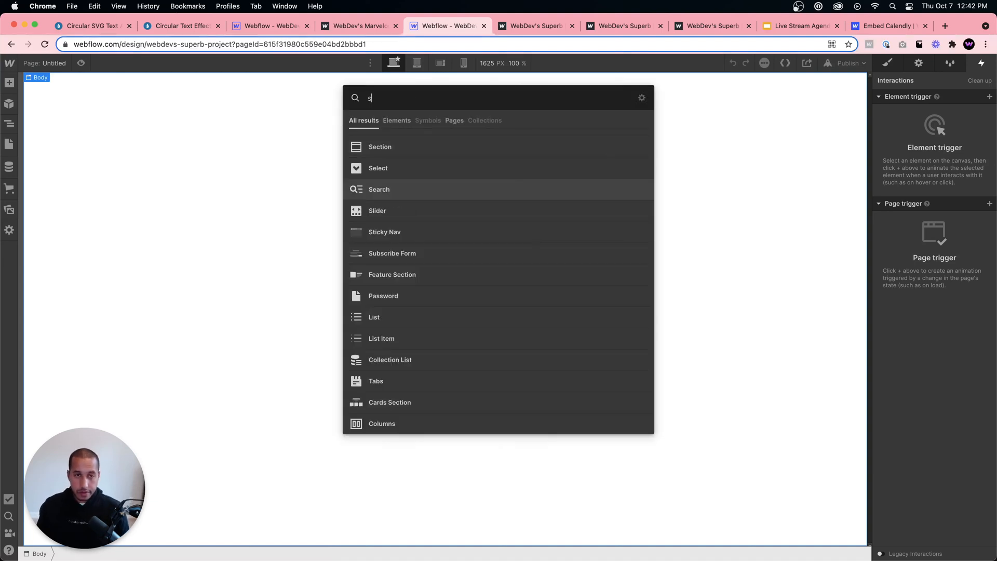
pyautogui.write('ect')
pyautogui.press('Return')
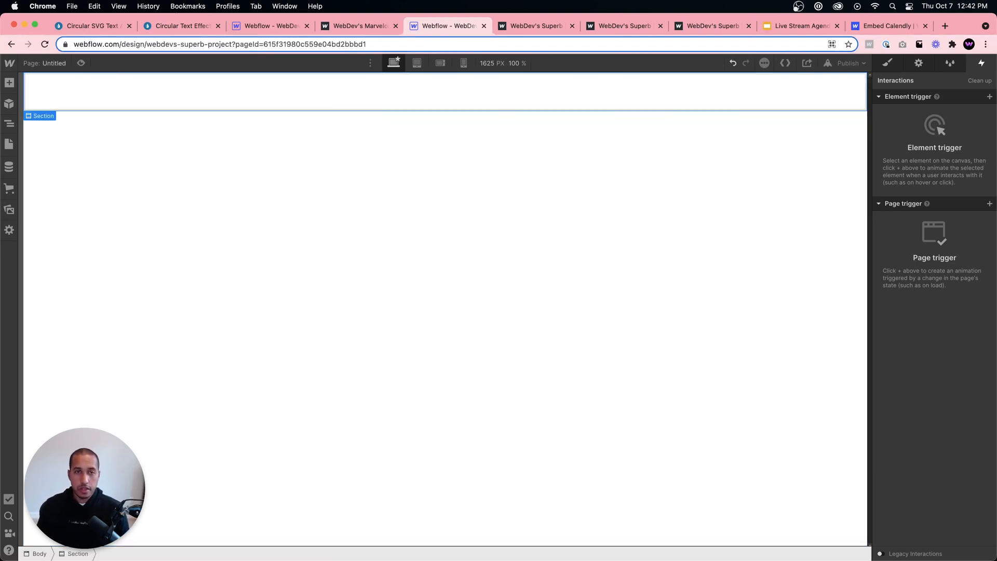
pyautogui.click(886, 64)
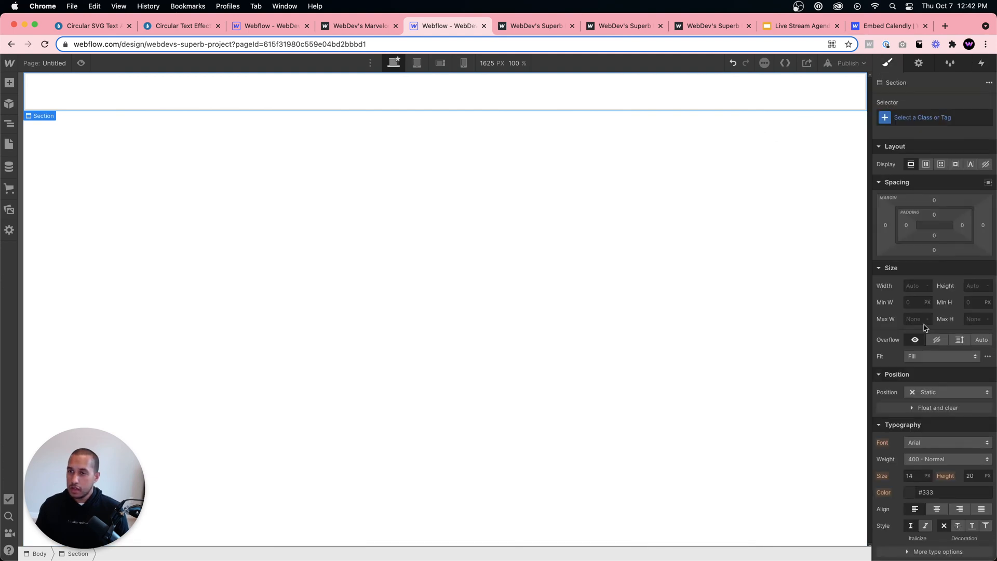
pyautogui.click(927, 113)
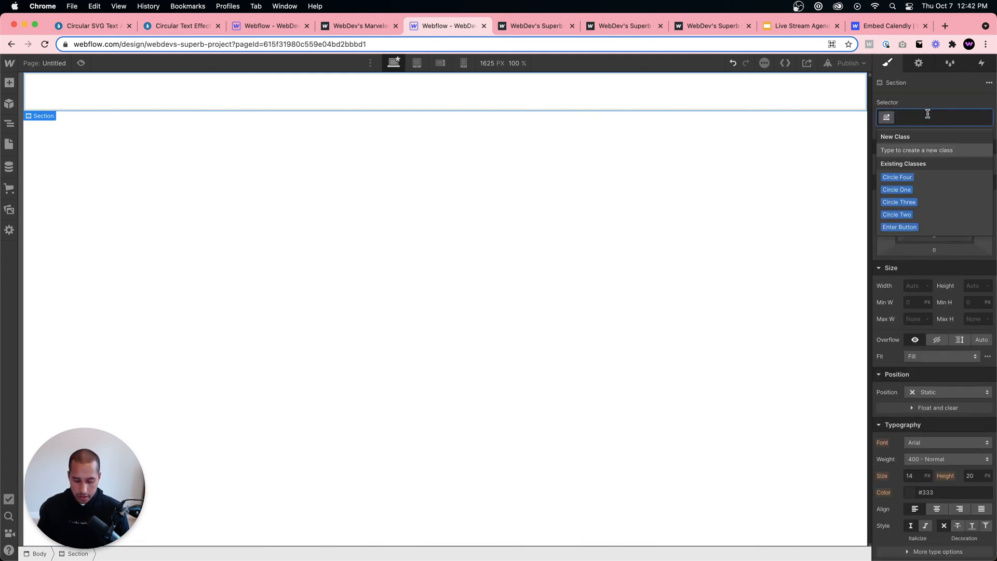
pyautogui.write('Section 2')
pyautogui.press('Return')
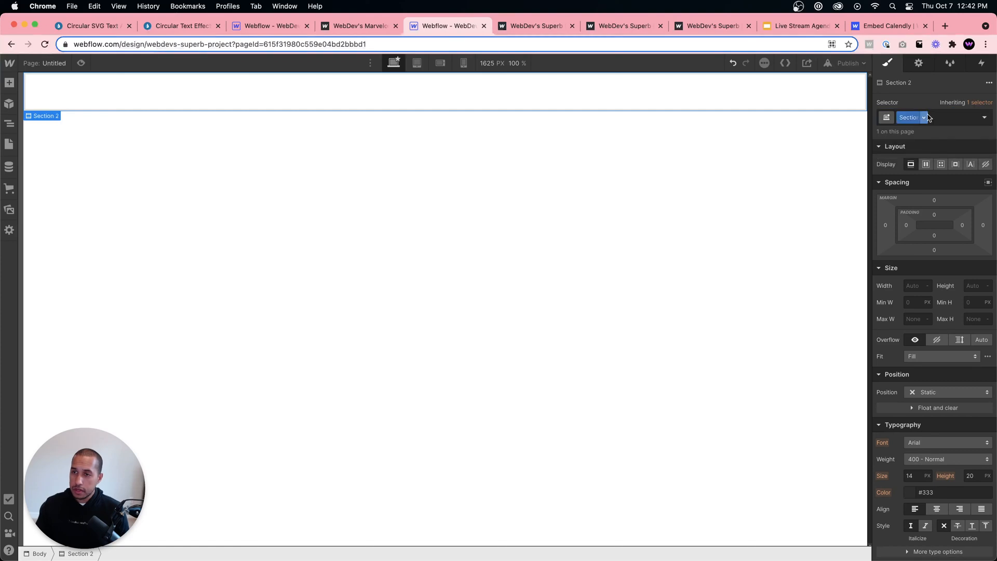
# - Set the minimum height of Section 2 to 100 VH
pyautogui.click(975, 304)
pyautogui.write('100vh')
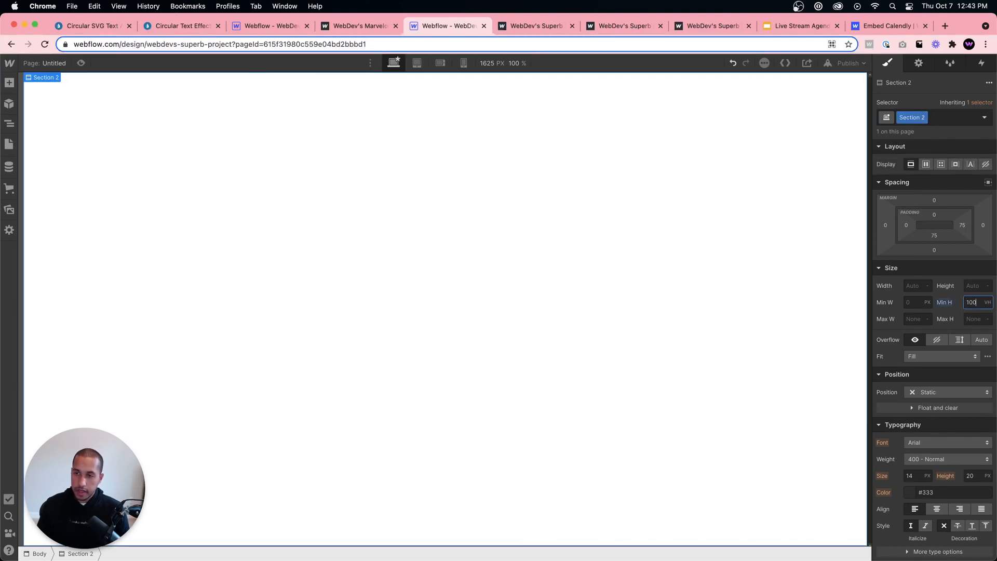
pyautogui.scroll(-1, 901, 451)
pyautogui.scroll(-3, 902, 452)
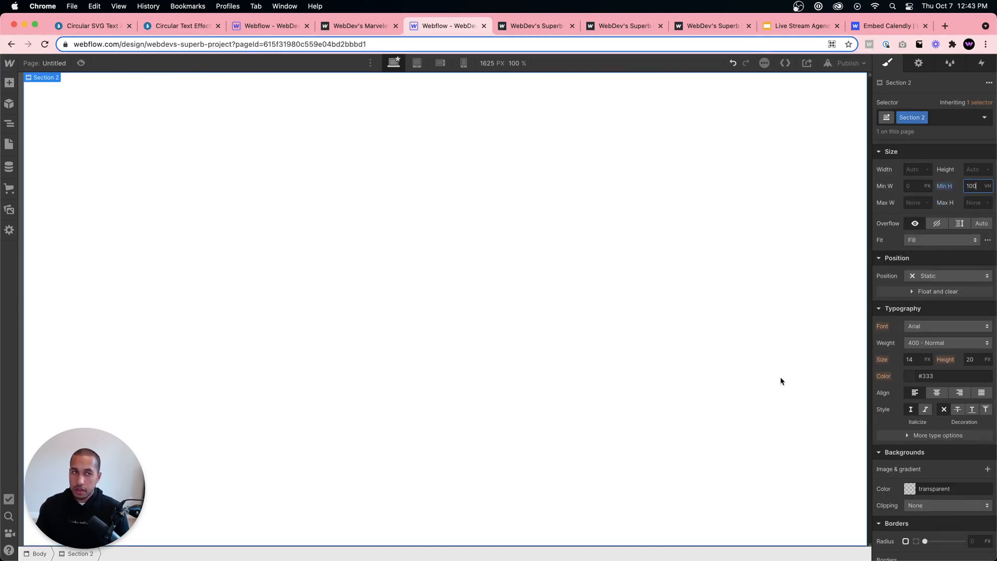
pyautogui.click(702, 342)
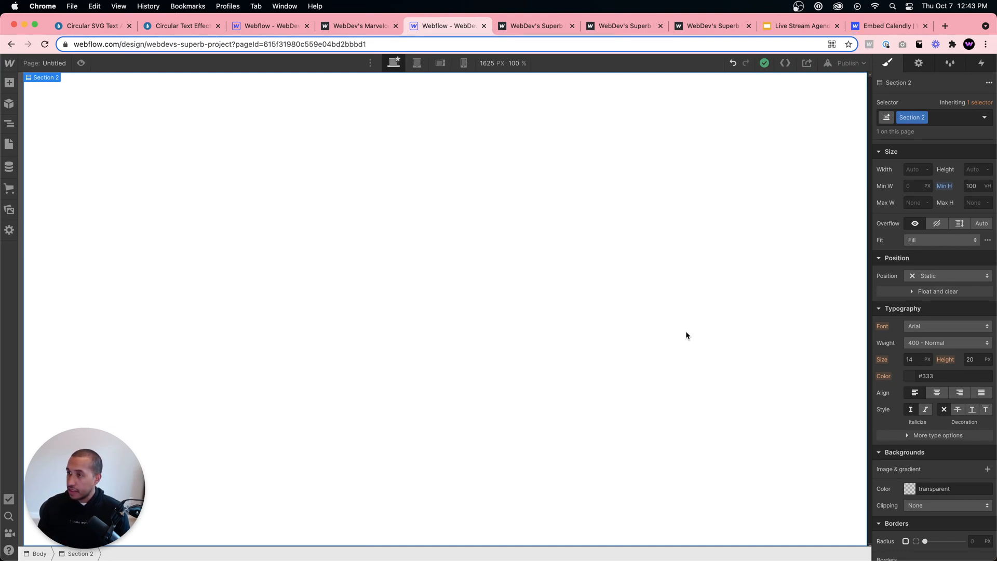
pyautogui.press('super+e')
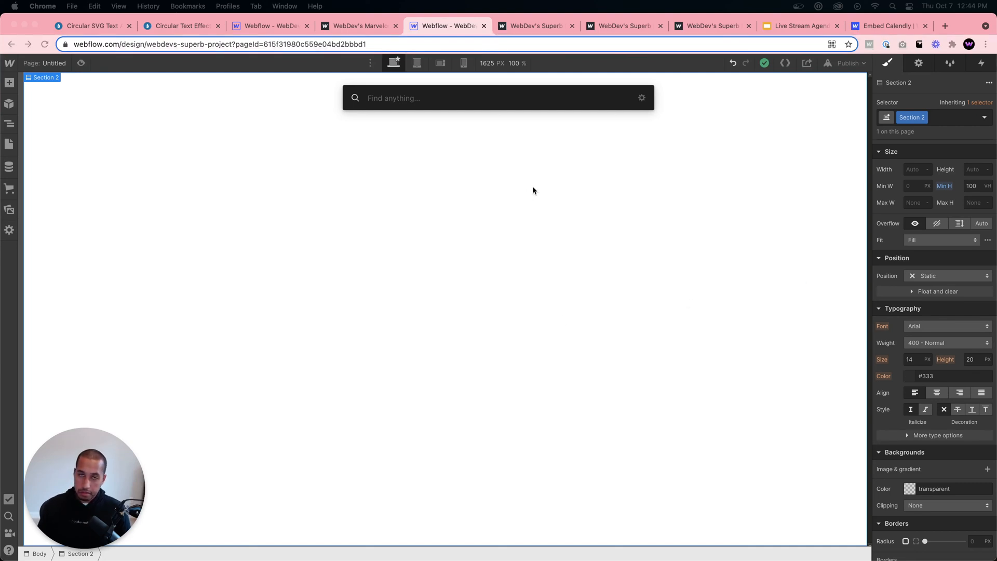
pyautogui.click(534, 100)
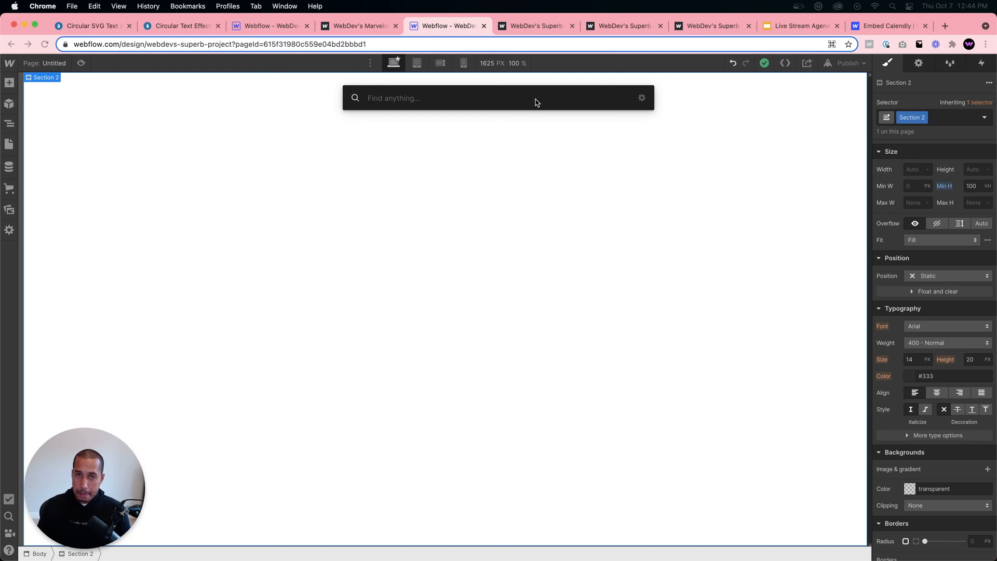
pyautogui.click(504, 154)
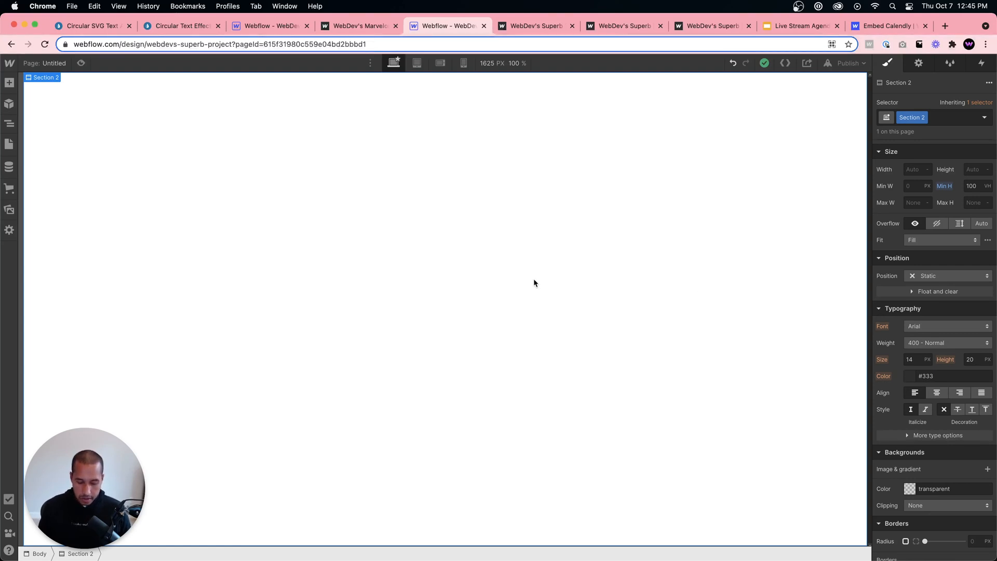
# - Add a div block inside Section 2 and make the section a flex layout with align and justify both centred
pyautogui.press('super+e')
pyautogui.write('div')
pyautogui.press('Return')
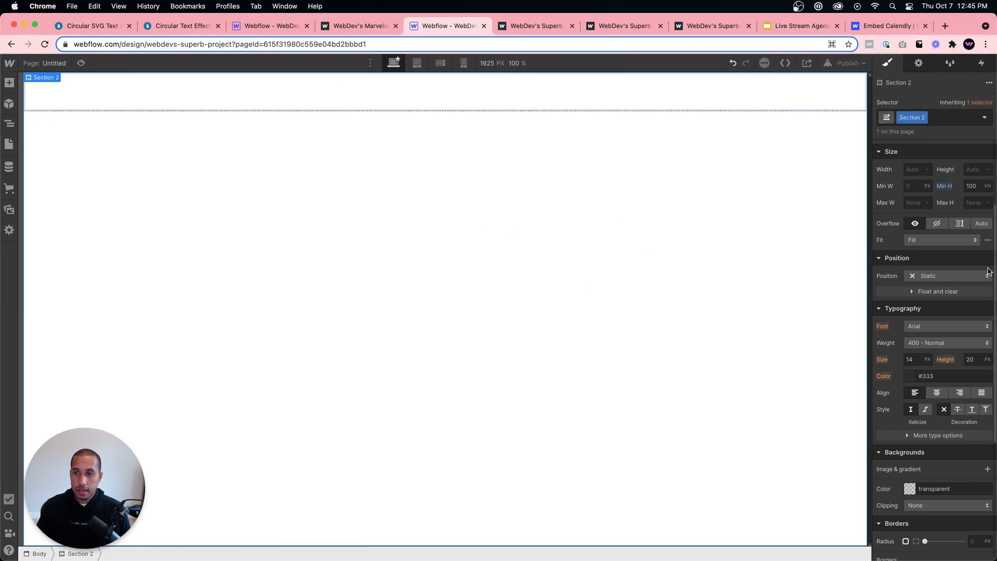
pyautogui.press('Delete')
pyautogui.click(929, 202)
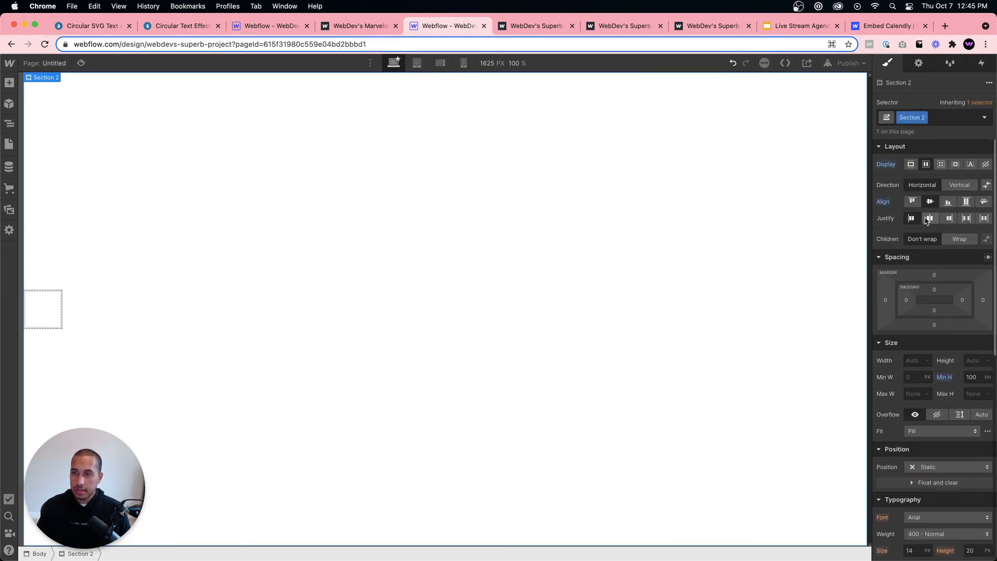
pyautogui.click(928, 218)
# - Give the centred div block the new class Menu Button
pyautogui.click(431, 307)
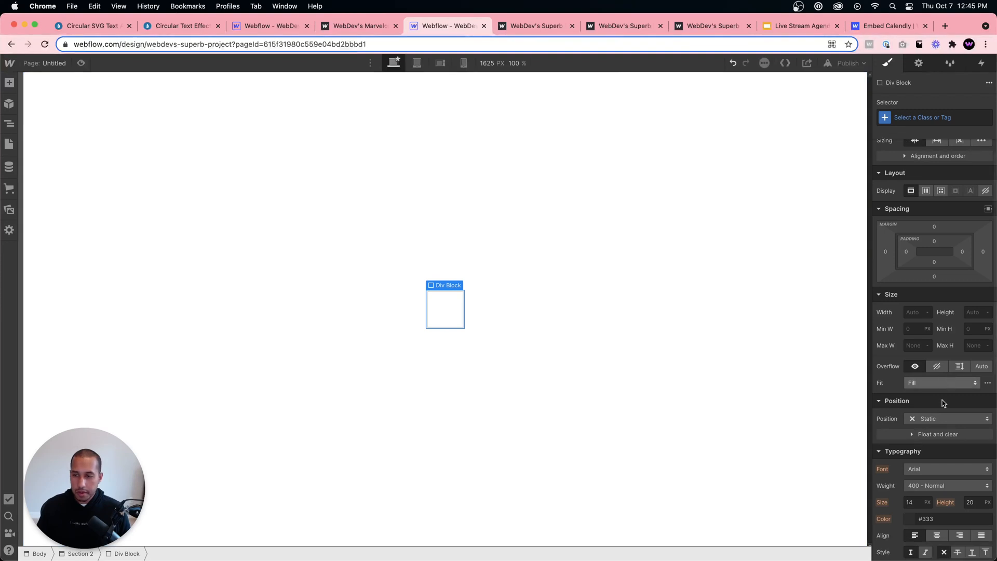
pyautogui.click(923, 115)
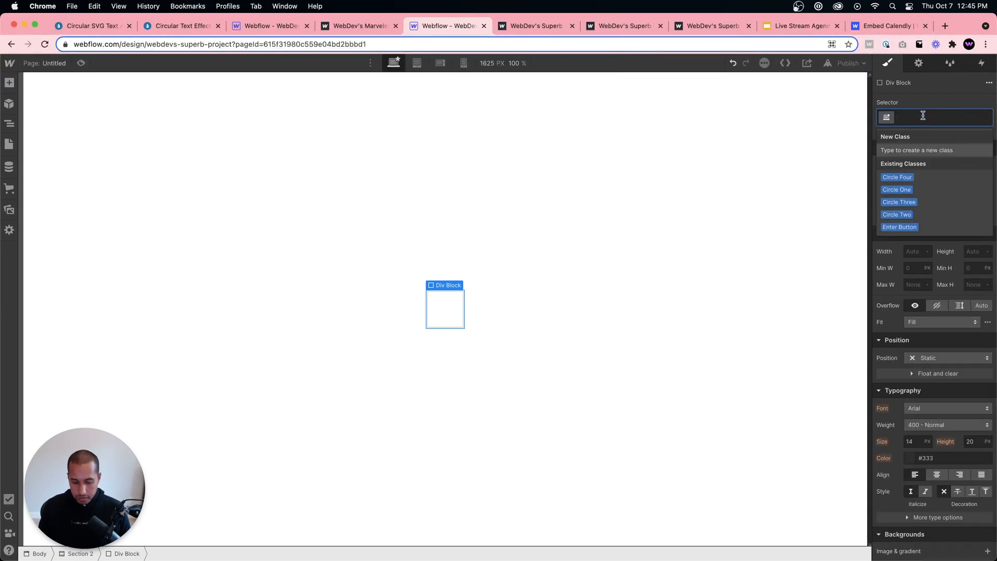
pyautogui.write('Menu Button')
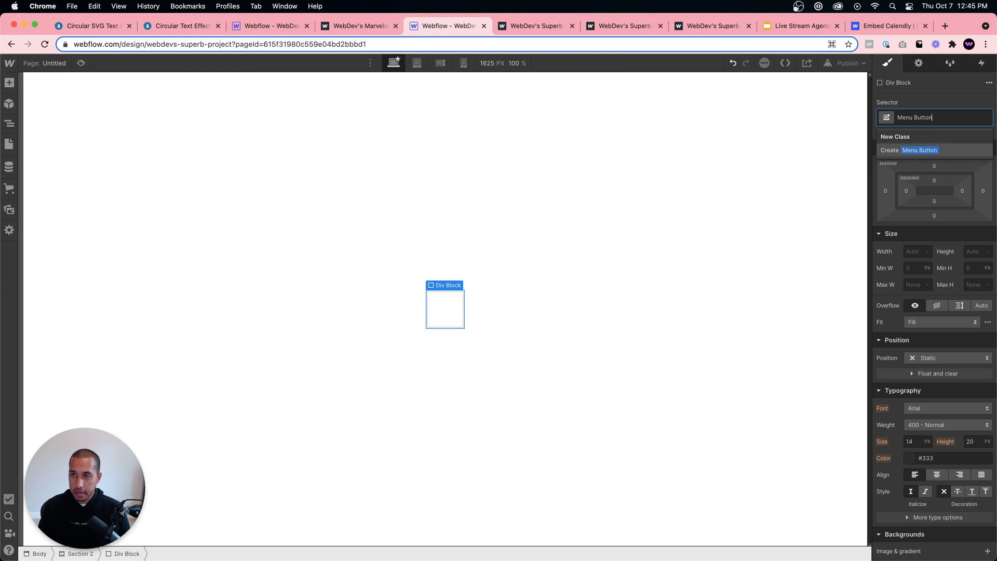
pyautogui.press('Return')
# - Set the Menu Button's width and height to 100 px each
pyautogui.scroll(-1, 914, 234)
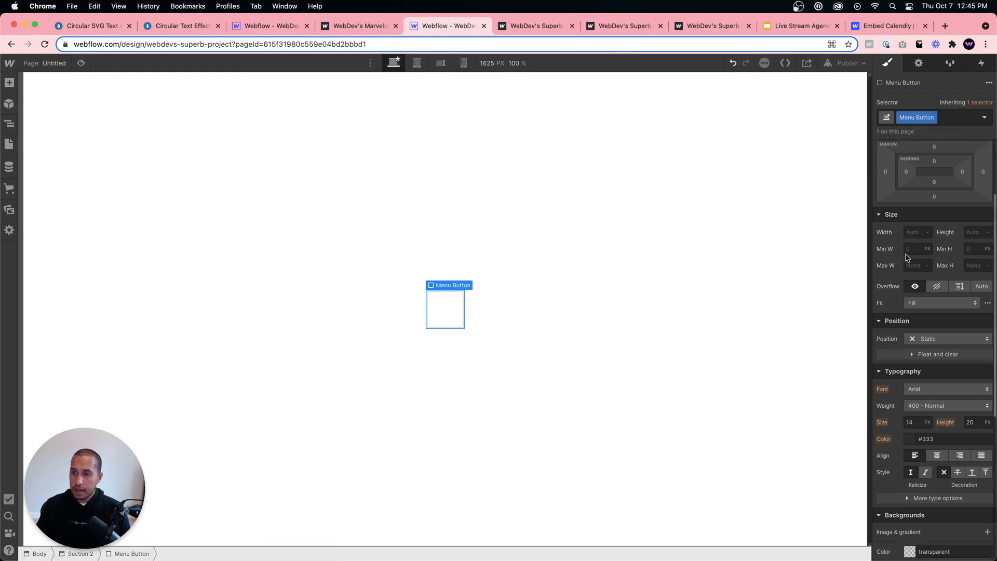
pyautogui.click(912, 232)
pyautogui.write('100')
pyautogui.press('Tab')
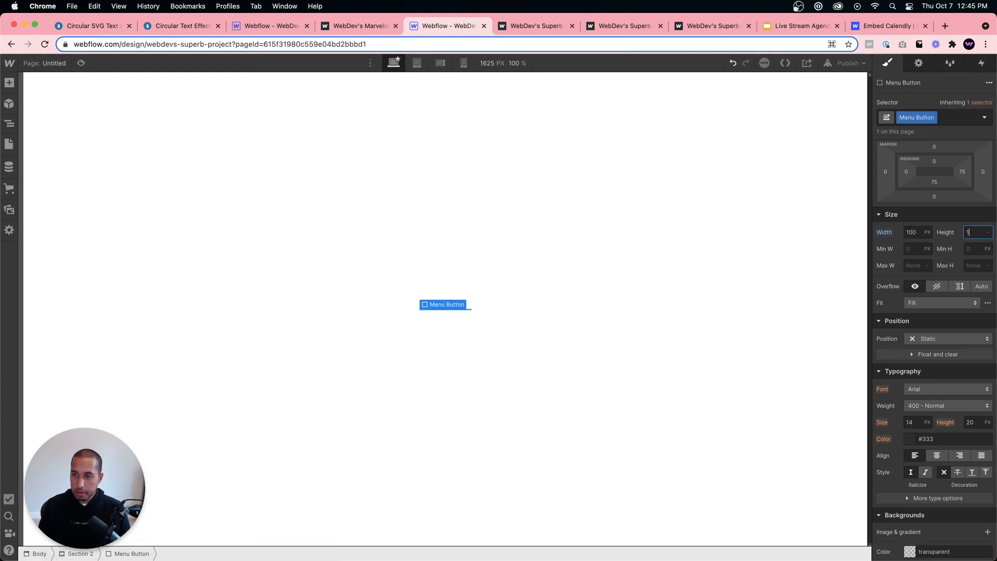
pyautogui.write('100')
# - Give the Menu Button the grey background colour #747474
pyautogui.scroll(-5, 912, 462)
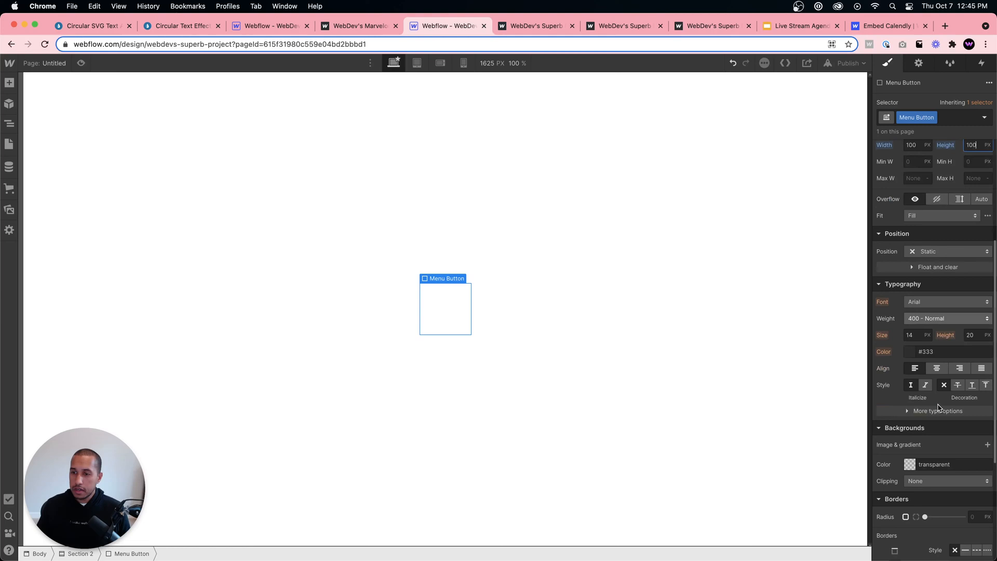
pyautogui.click(910, 464)
pyautogui.moveTo(905, 344); pyautogui.dragTo(873, 340)
pyautogui.click(909, 259)
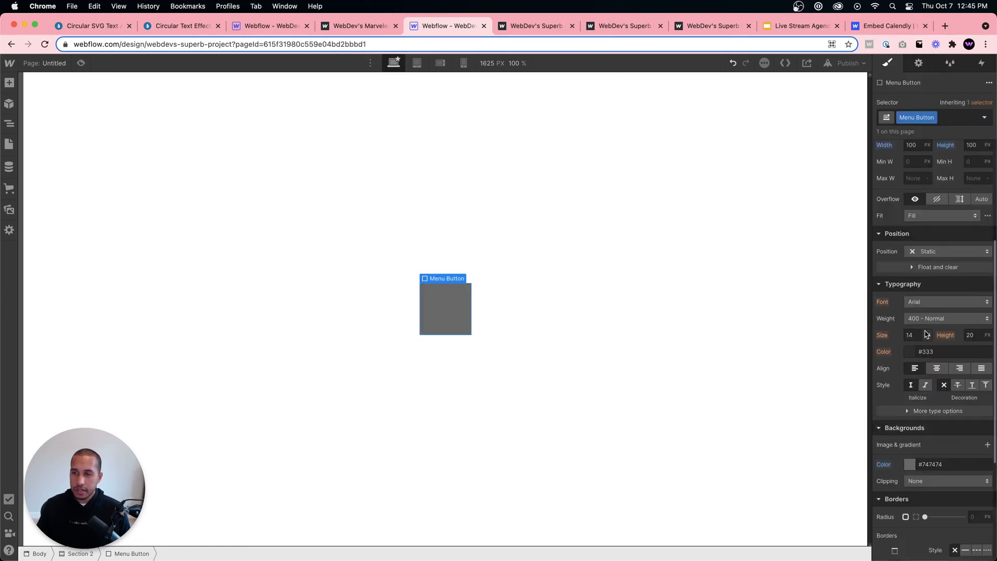
# - Round the Menu Button into a circle with a border radius of 50%
pyautogui.scroll(-5, 963, 352)
pyautogui.click(974, 433)
pyautogui.write('50%')
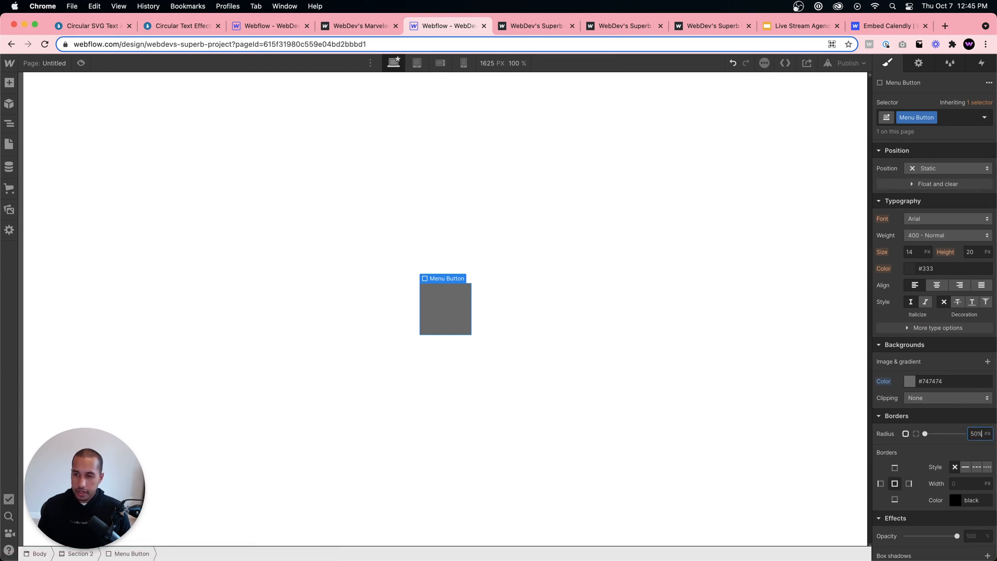
pyautogui.click(665, 395)
pyautogui.click(457, 324)
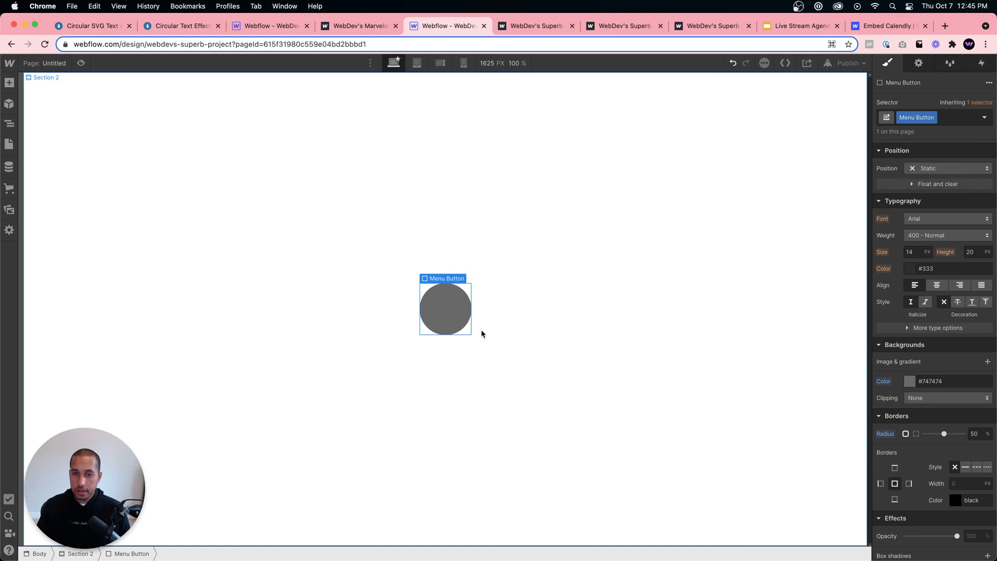
pyautogui.click(259, 212)
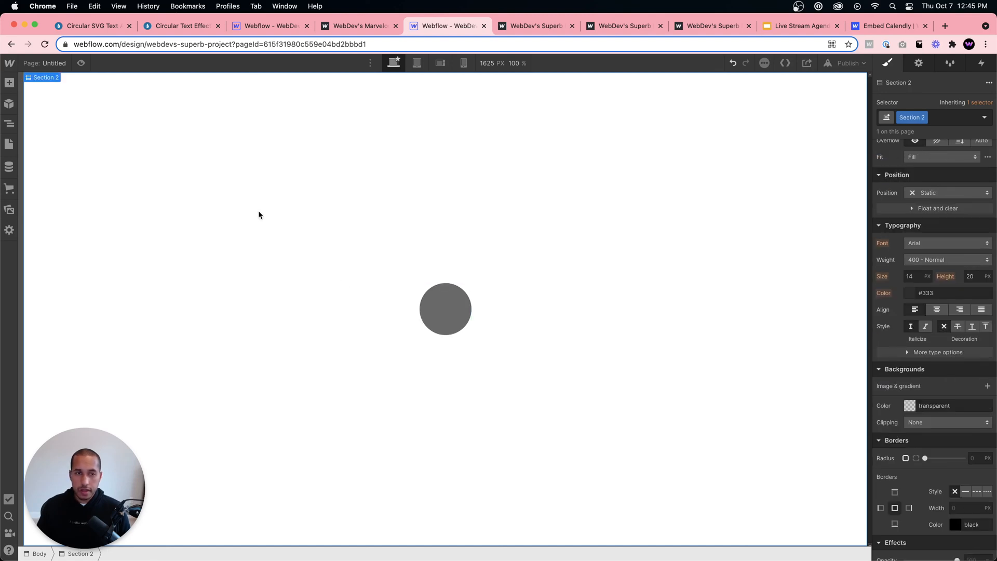
# - Examine the page's element hierarchy from the Body through Section 2 to the Menu Button
pyautogui.click(447, 312)
pyautogui.click(123, 167)
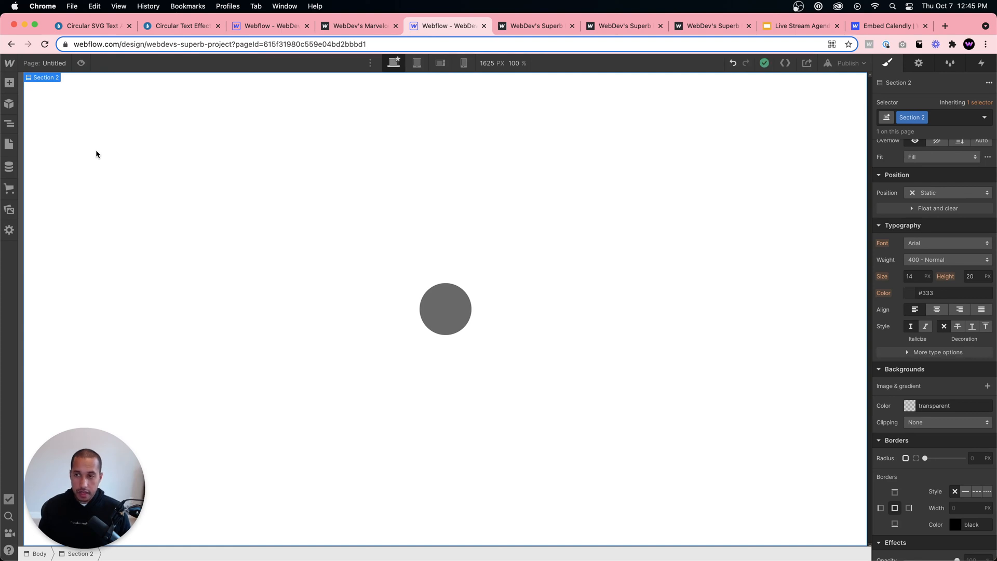
pyautogui.click(9, 123)
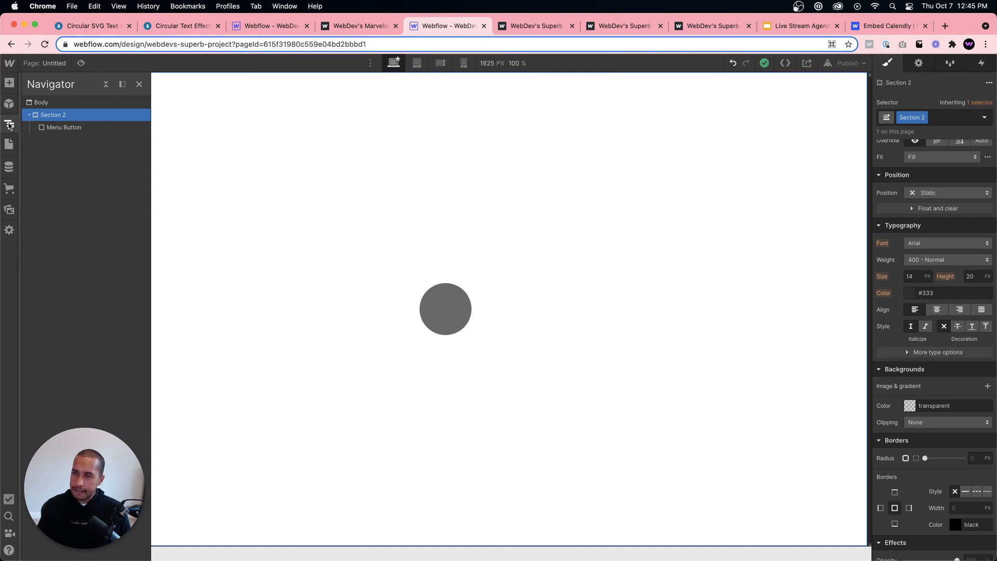
pyautogui.click(9, 124)
pyautogui.click(8, 124)
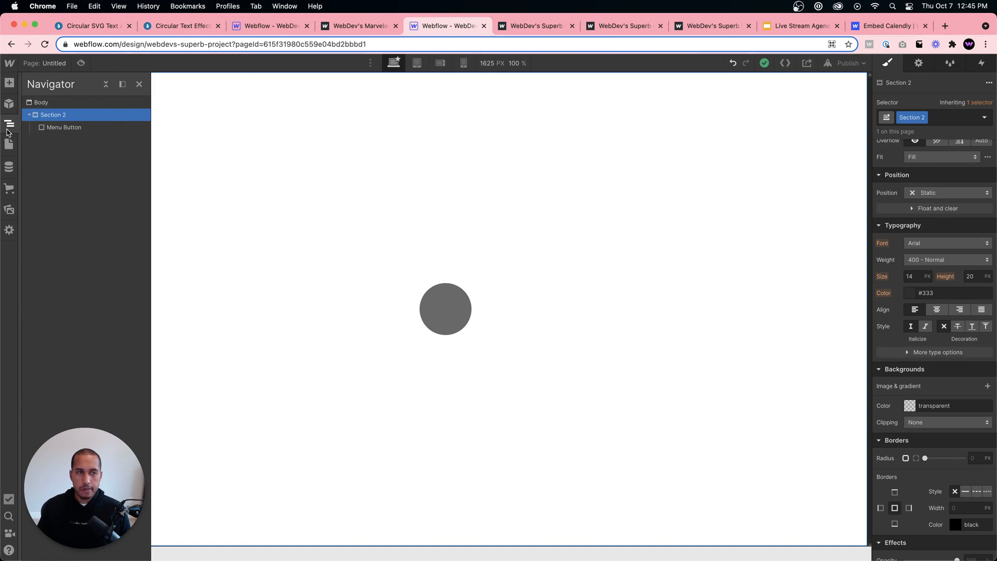
pyautogui.click(58, 104)
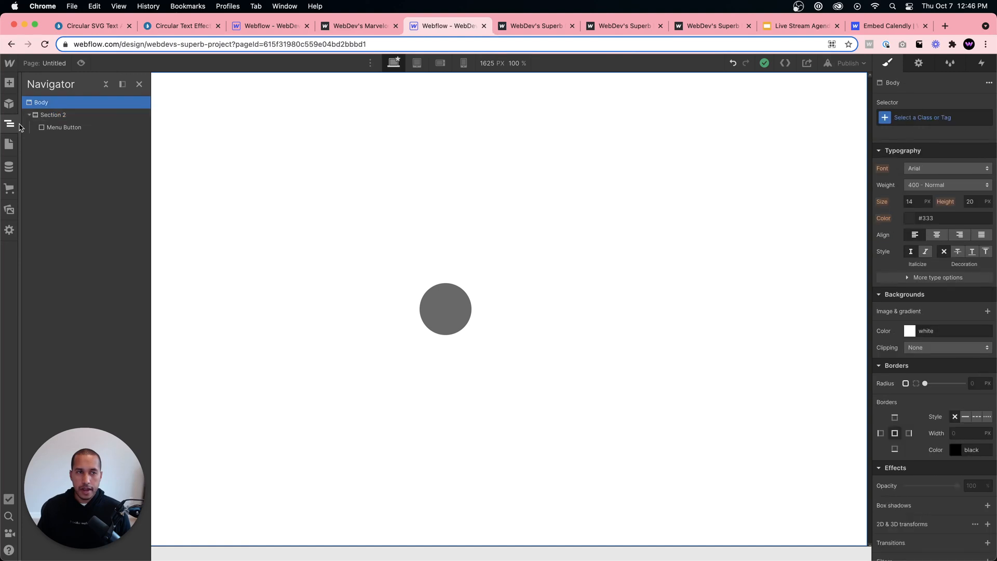
pyautogui.click(52, 116)
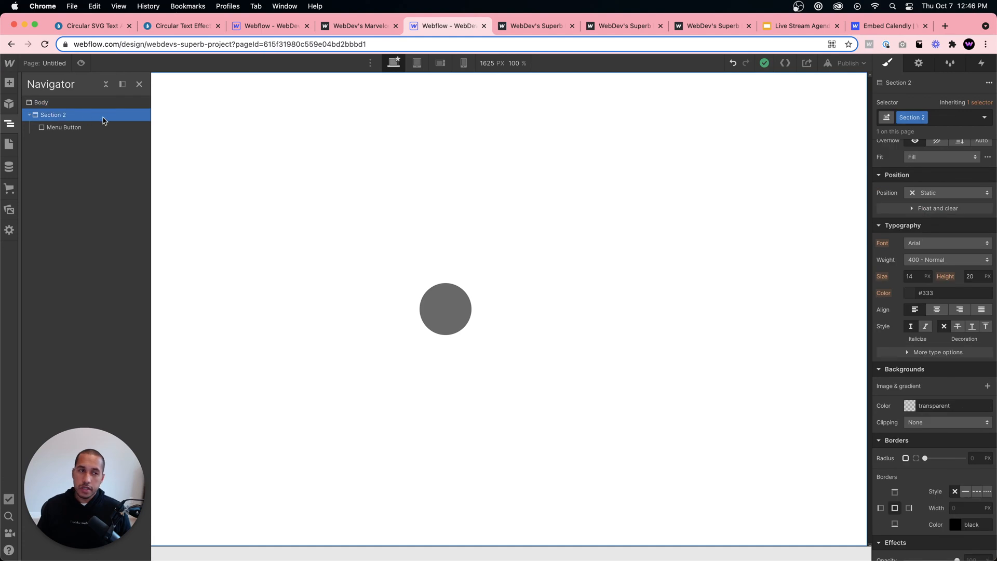
# - Add a Navbar element to the page Body after Section 2 and dismiss its settings
pyautogui.click(34, 102)
pyautogui.click(9, 83)
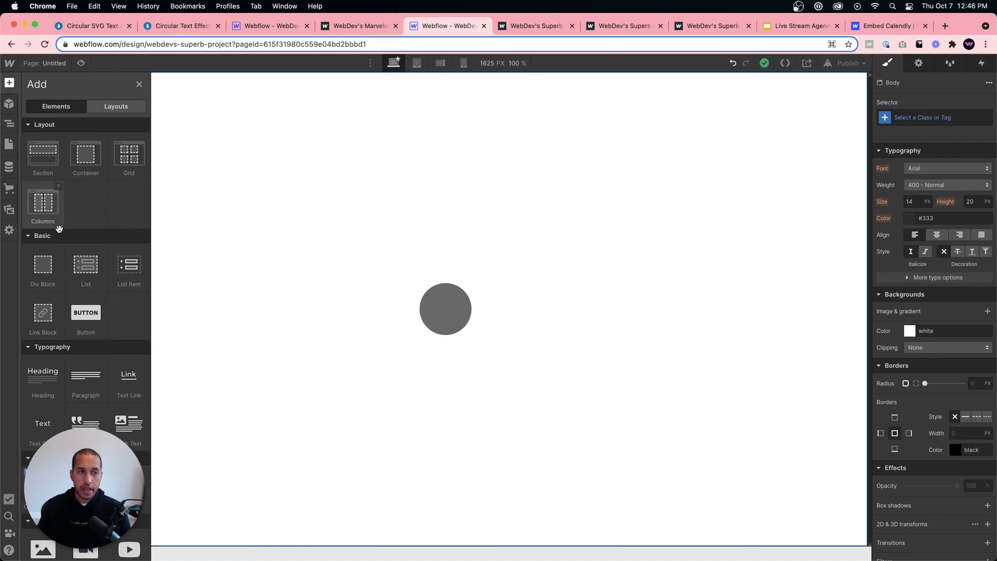
pyautogui.scroll(-10, 111, 318)
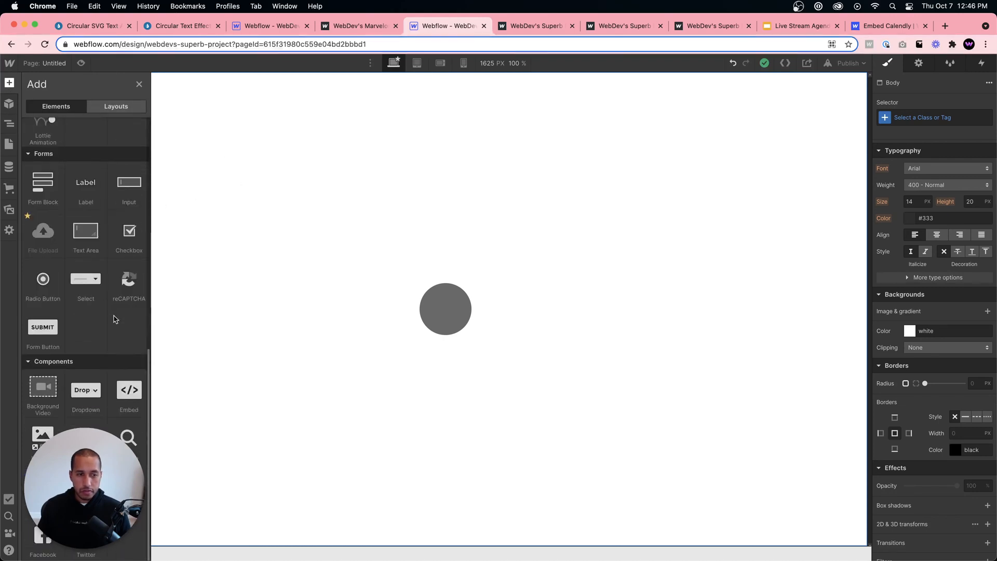
pyautogui.click(300, 183)
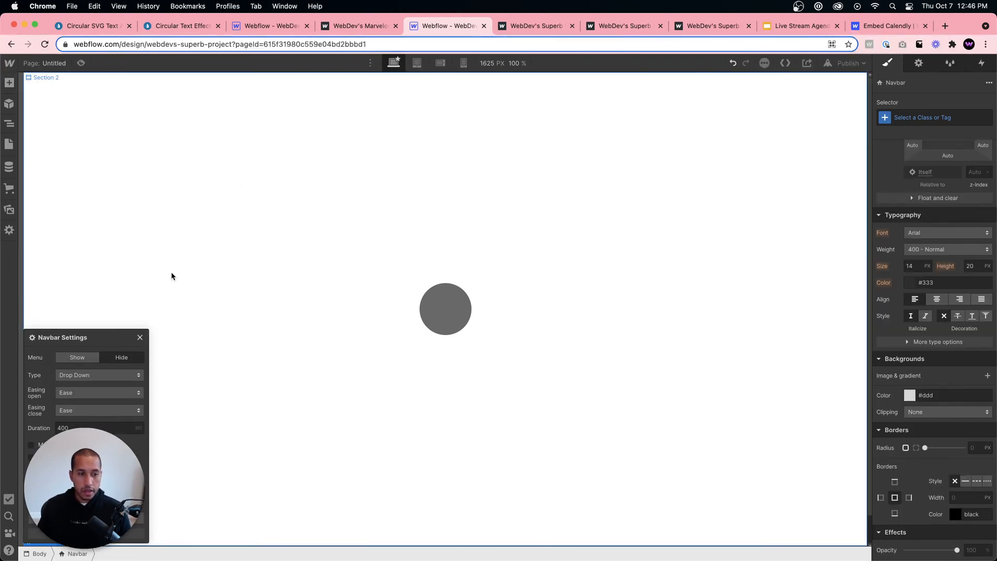
pyautogui.press('Escape')
pyautogui.scroll(-2, 218, 405)
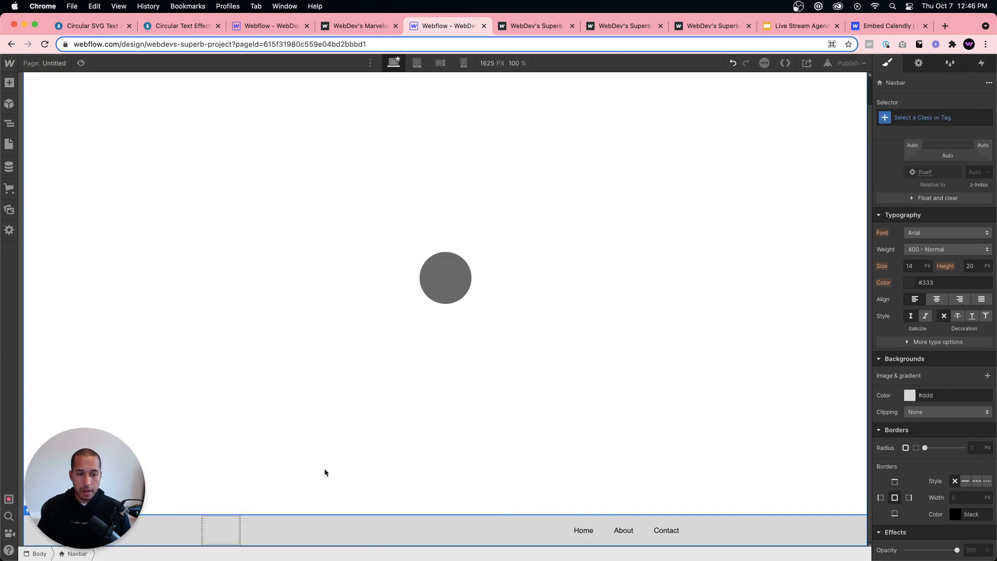
# - Give the new navigation bar the class Navbar
pyautogui.scroll(1, 955, 353)
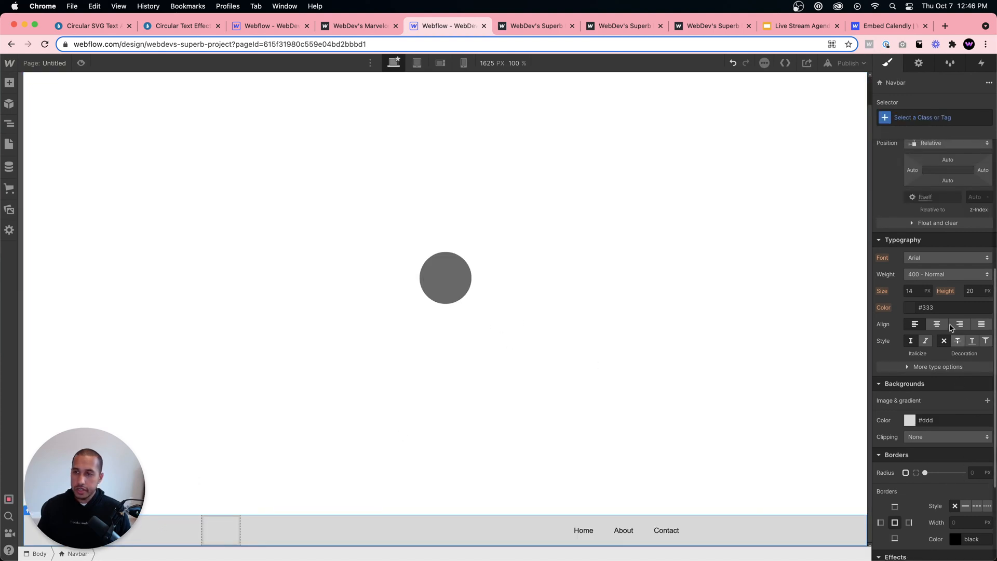
pyautogui.click(924, 118)
pyautogui.write('Nav')
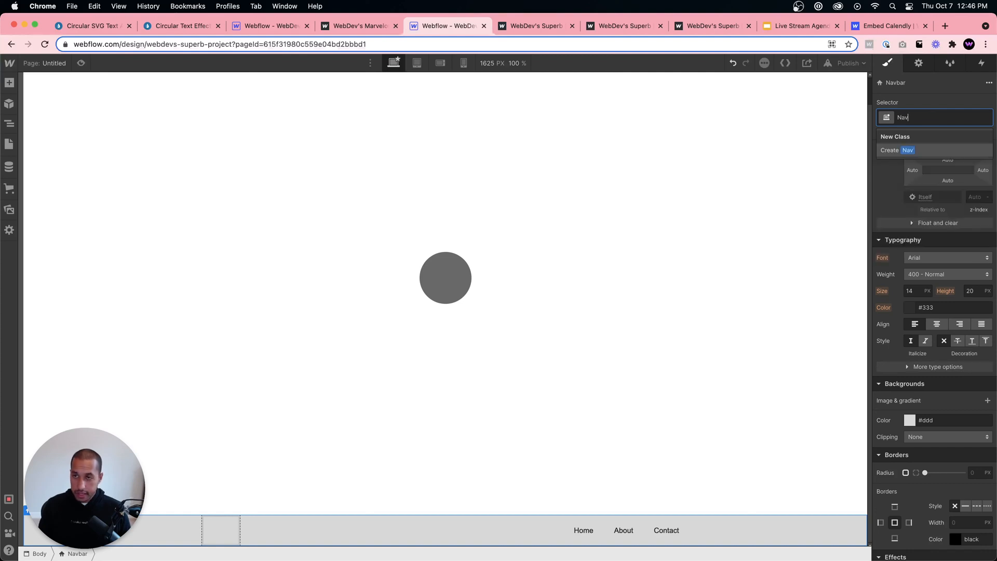
pyautogui.write('bar')
pyautogui.press('Return')
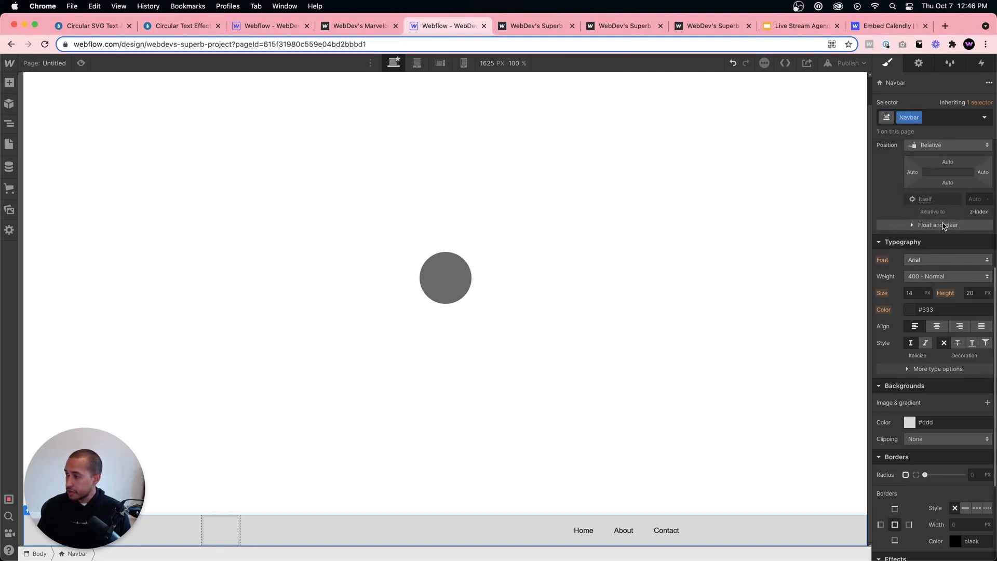
# - Set the Navbar's position to Fixed and pin it across the full width of the page top with 0% offsets
pyautogui.scroll(1, 943, 226)
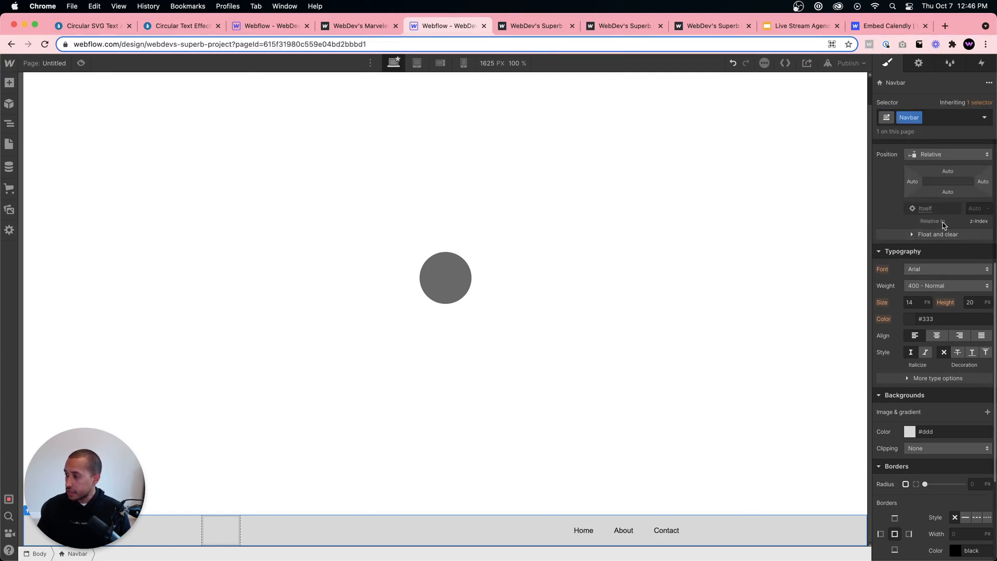
pyautogui.click(941, 272)
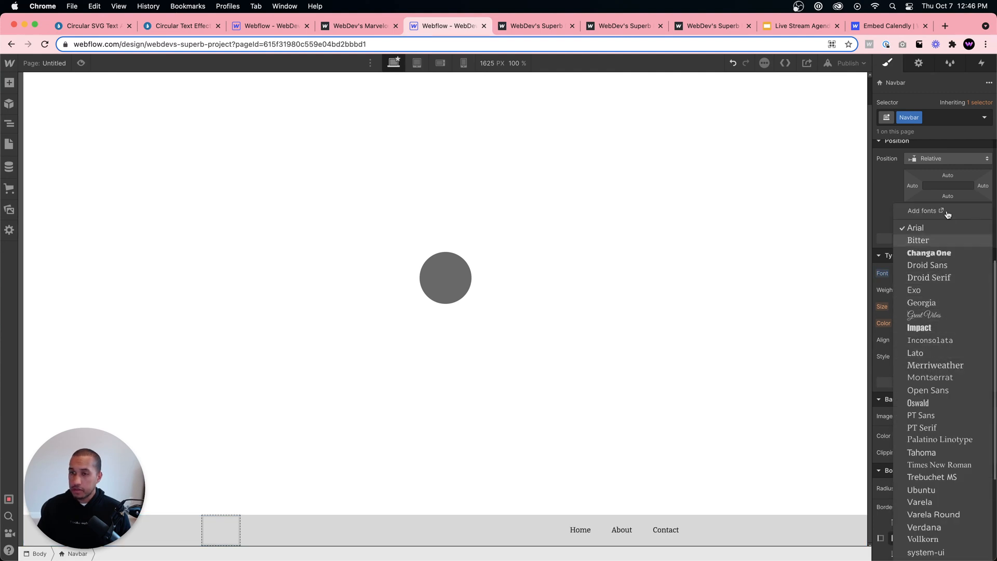
pyautogui.click(888, 199)
pyautogui.scroll(3, 941, 256)
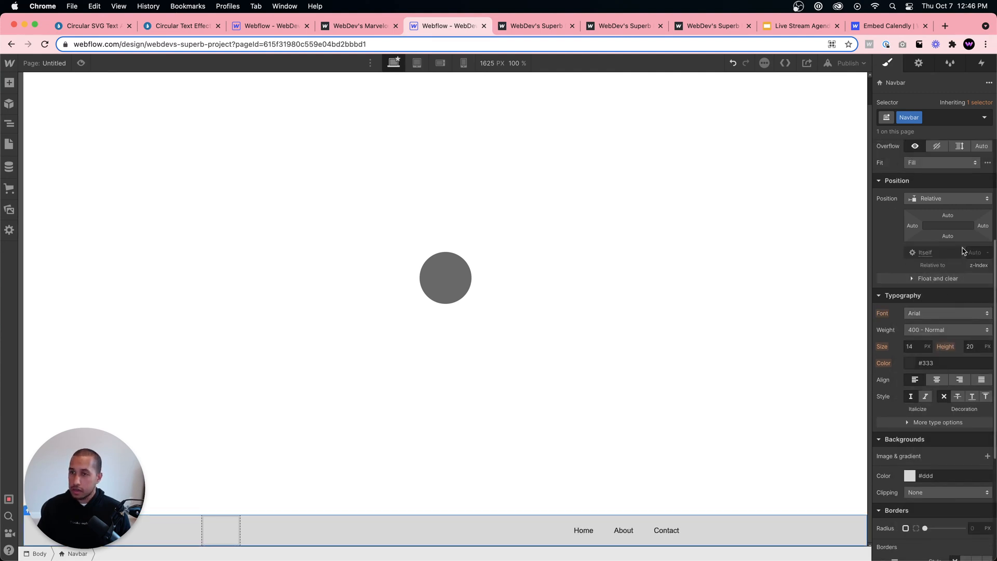
pyautogui.click(936, 199)
pyautogui.click(934, 214)
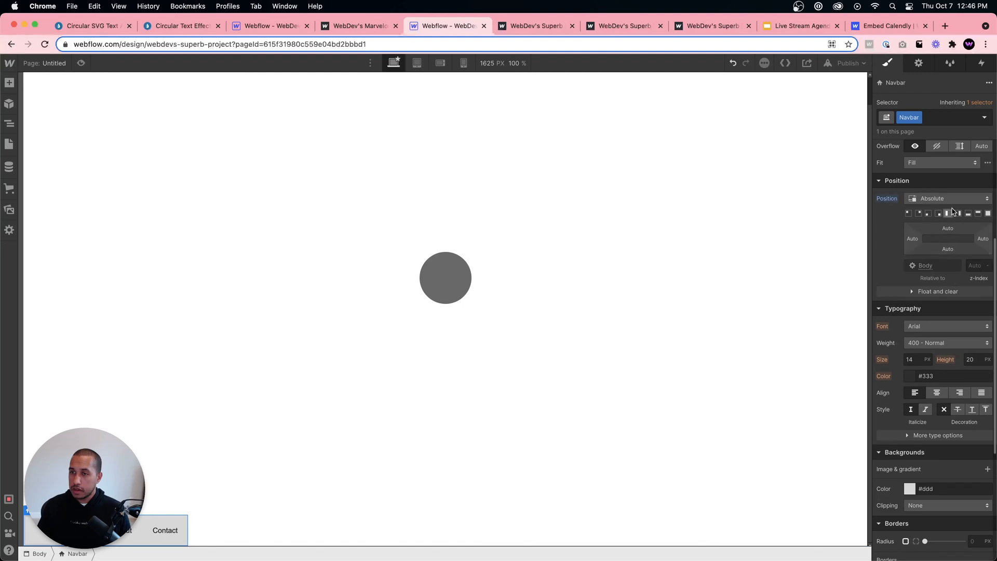
pyautogui.click(950, 198)
pyautogui.click(935, 209)
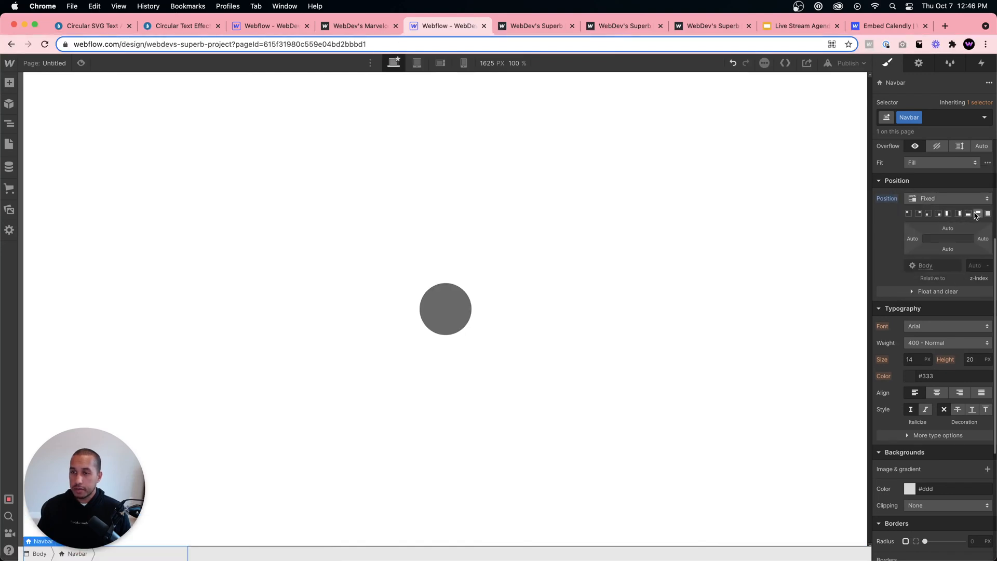
pyautogui.click(977, 214)
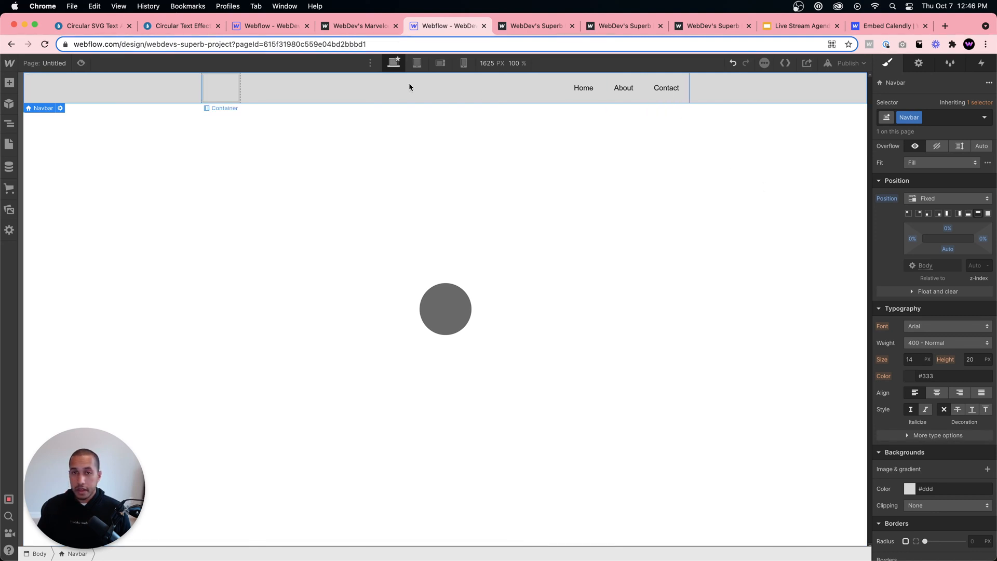
pyautogui.scroll(4, 962, 445)
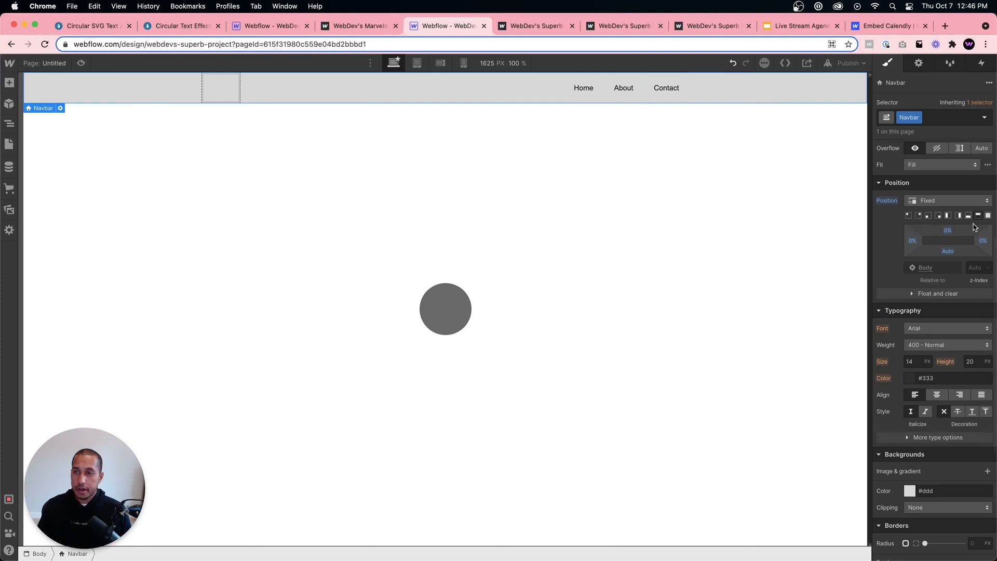
pyautogui.click(976, 286)
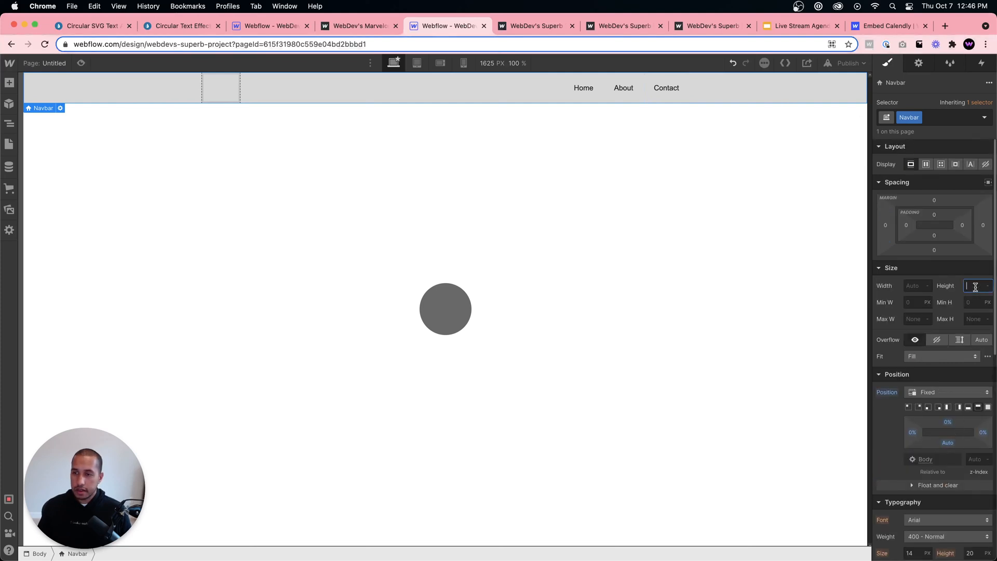
pyautogui.click(734, 147)
pyautogui.click(747, 92)
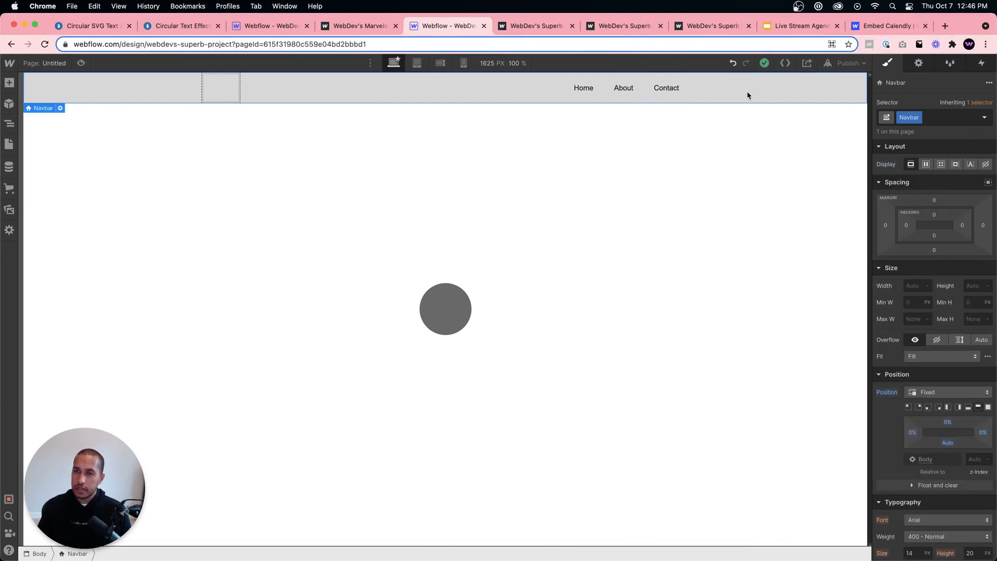
# - Add a Mouse hover element trigger to the circular Menu Button
pyautogui.click(439, 307)
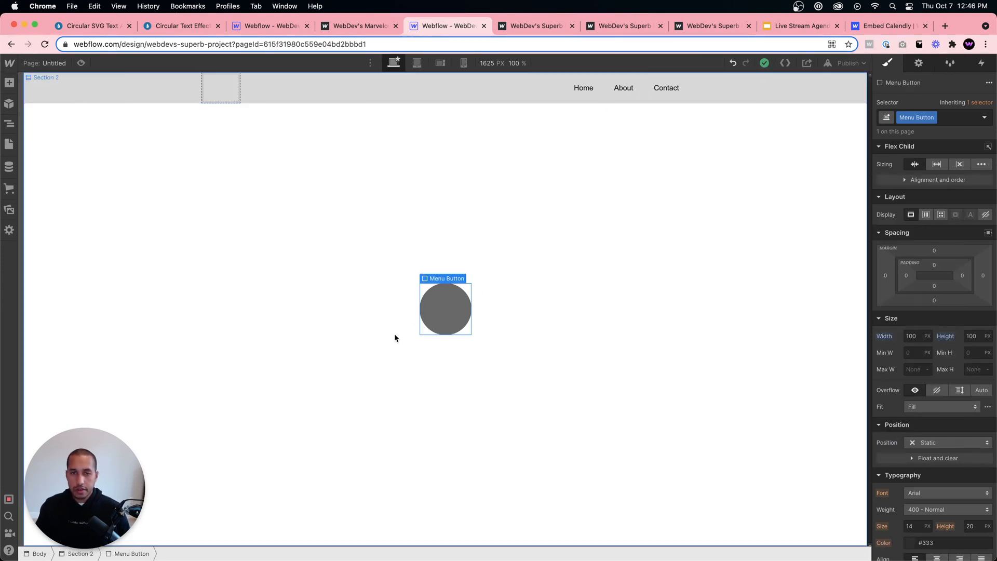
pyautogui.click(983, 61)
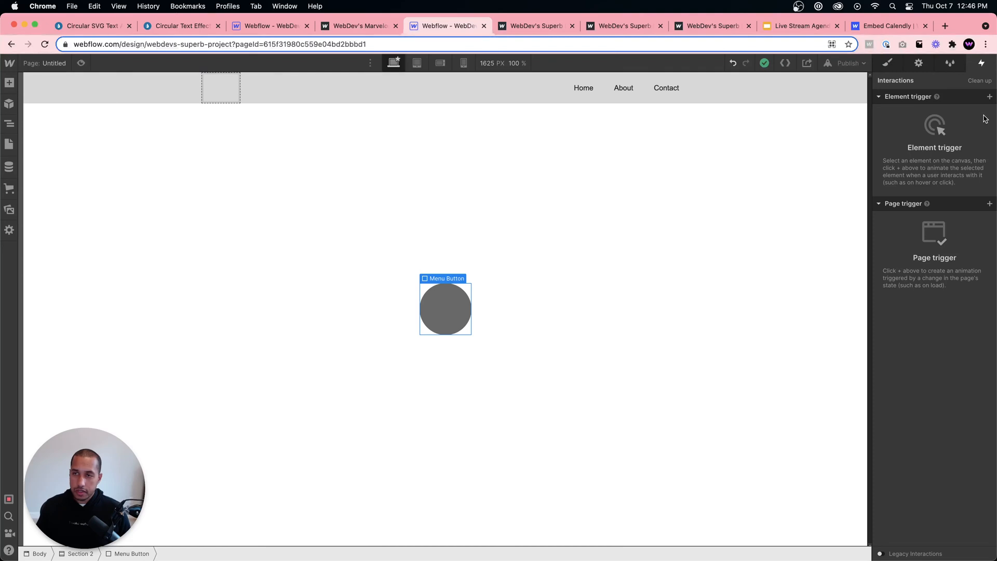
pyautogui.click(988, 98)
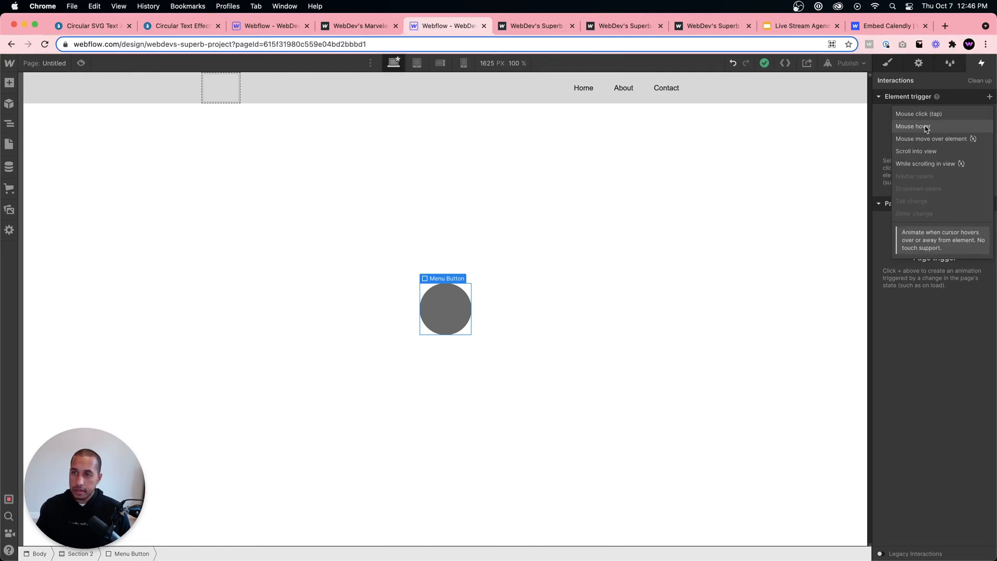
pyautogui.click(924, 127)
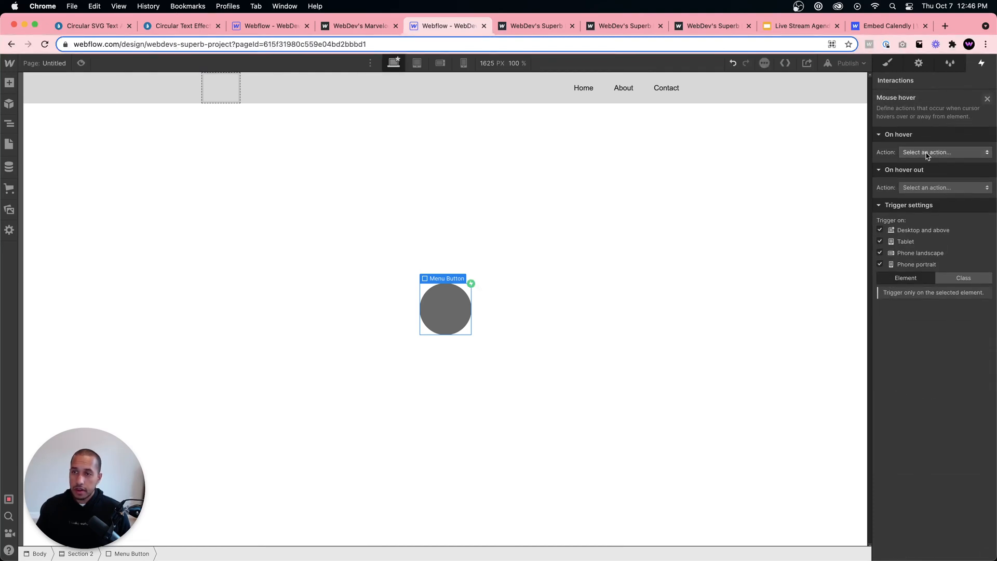
# - Make the on-hover action start a new timed animation named "Navbar appear"
pyautogui.click(945, 152)
pyautogui.click(932, 167)
pyautogui.click(986, 168)
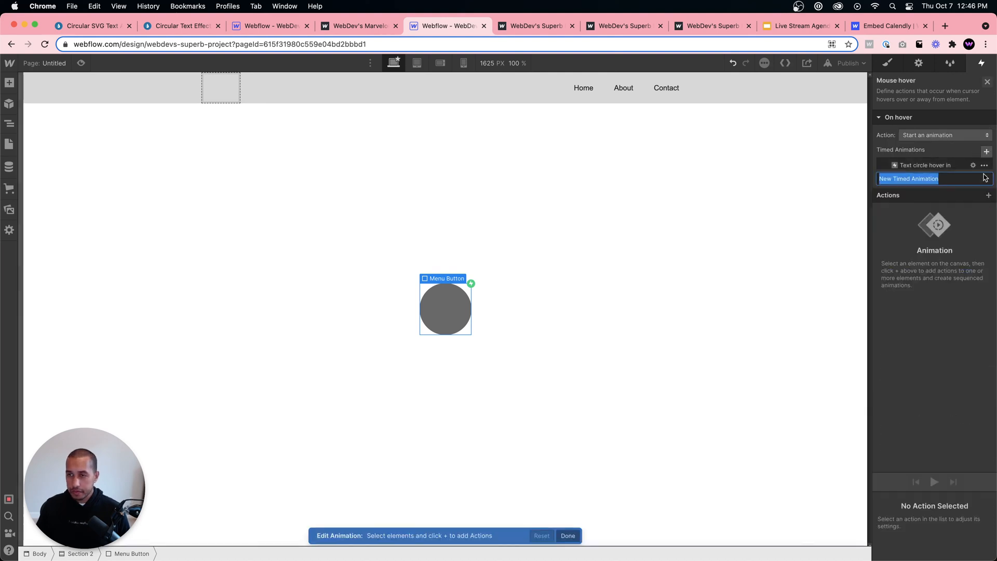
pyautogui.write('Navb')
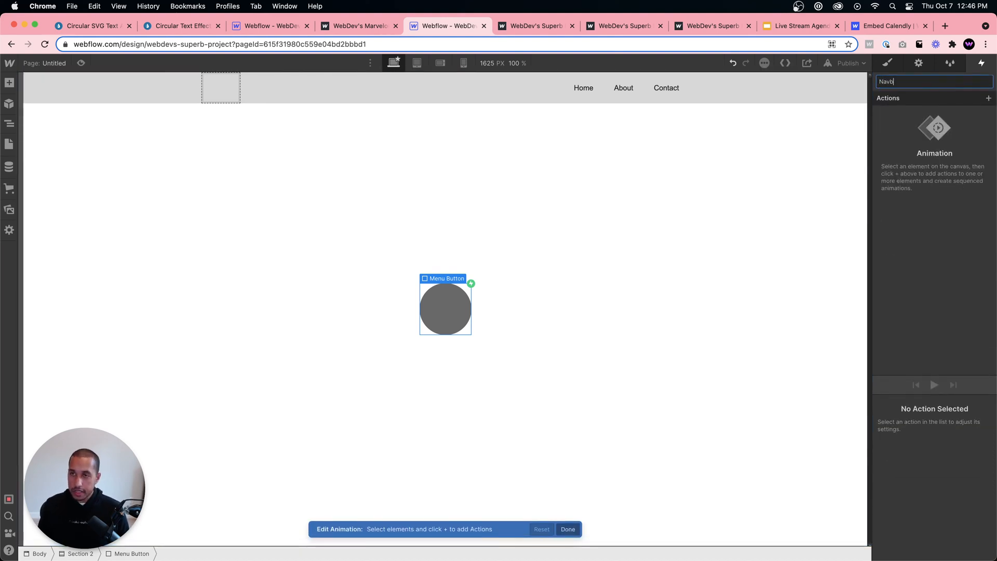
pyautogui.write('ar A')
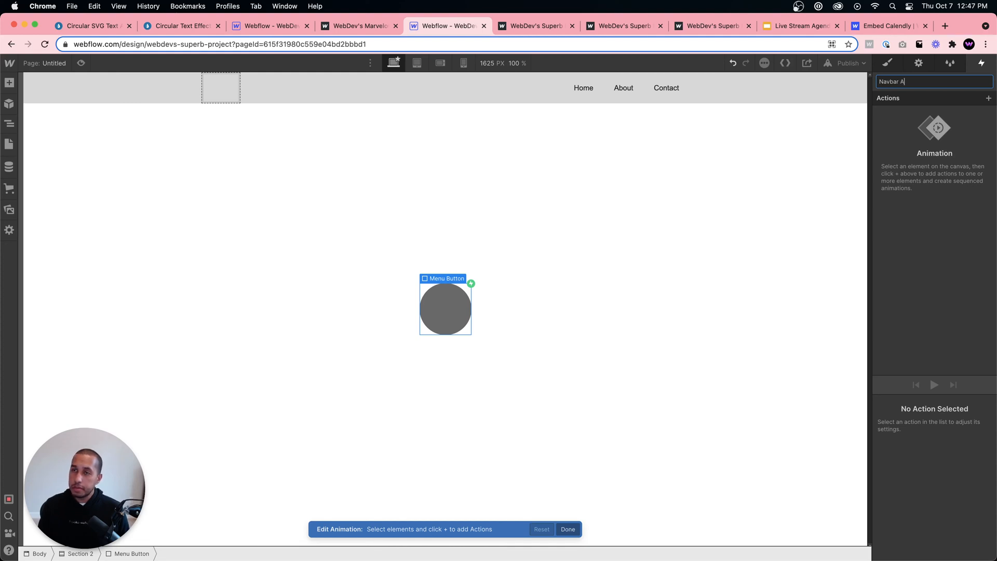
pyautogui.press('Return')
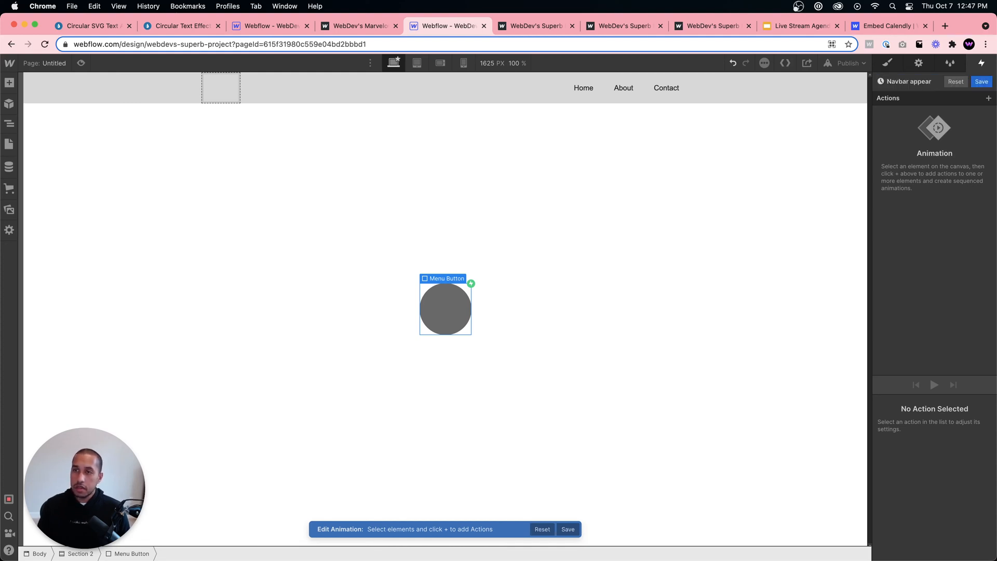
# - Add a Move action for the Navbar with a vertical offset of -100% and set it as the initial state
pyautogui.click(799, 91)
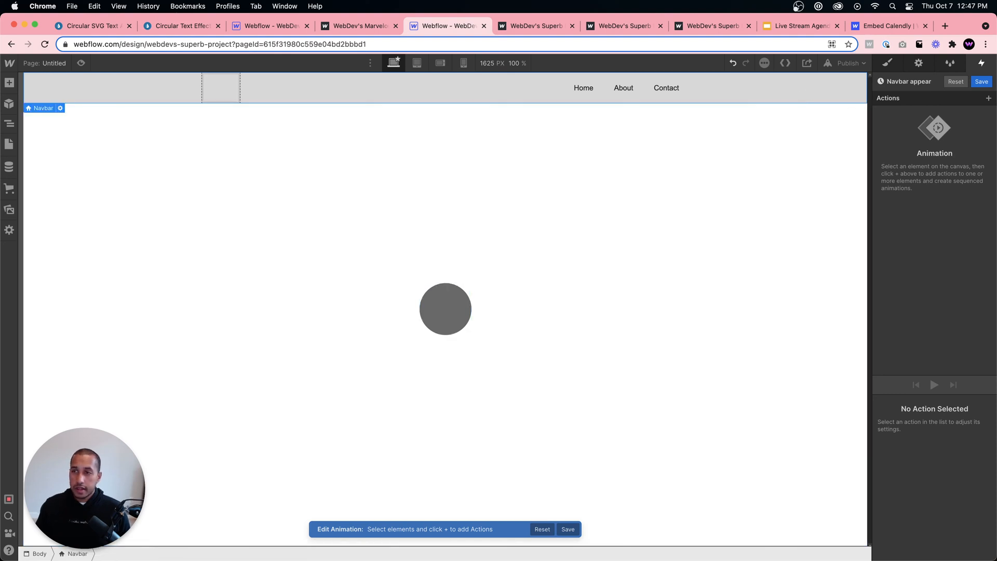
pyautogui.click(988, 98)
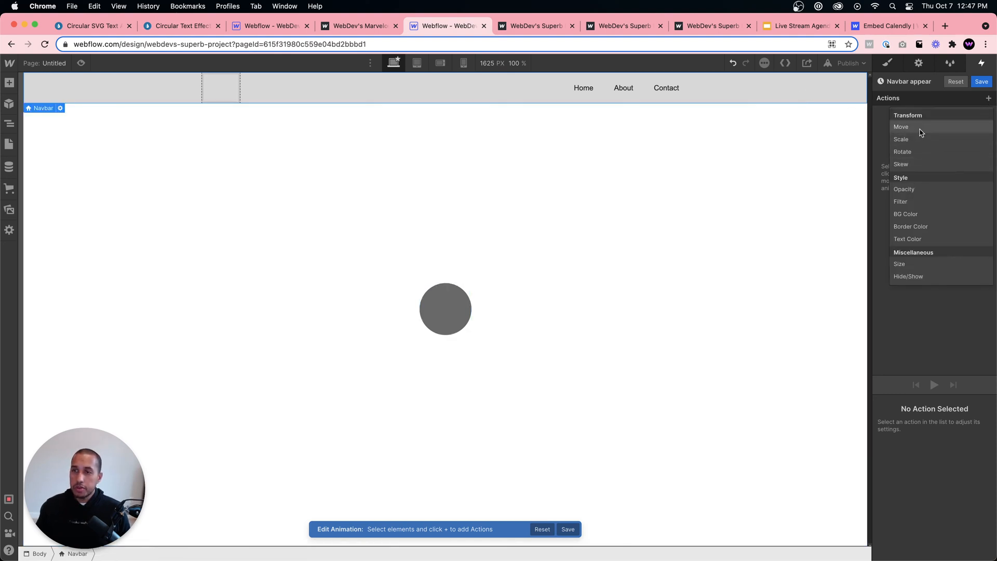
pyautogui.click(904, 127)
pyautogui.scroll(-2, 934, 467)
pyautogui.click(972, 520)
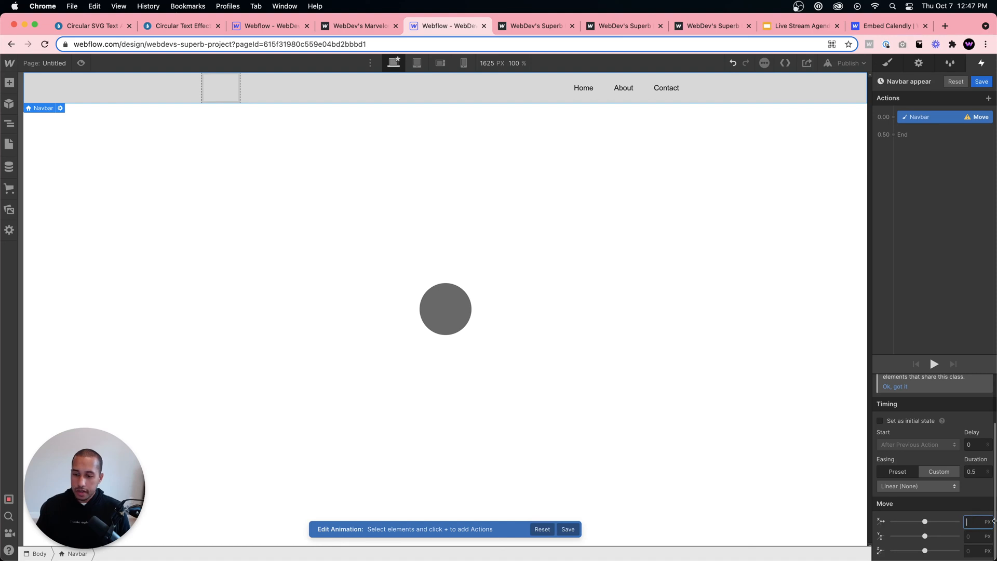
pyautogui.click(969, 535)
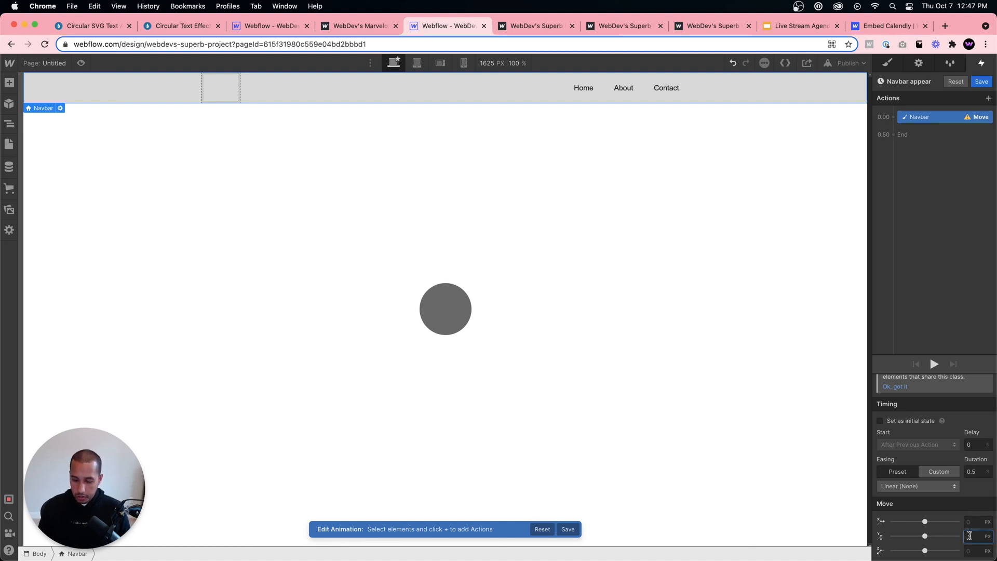
pyautogui.write('-100%')
pyautogui.press('Return')
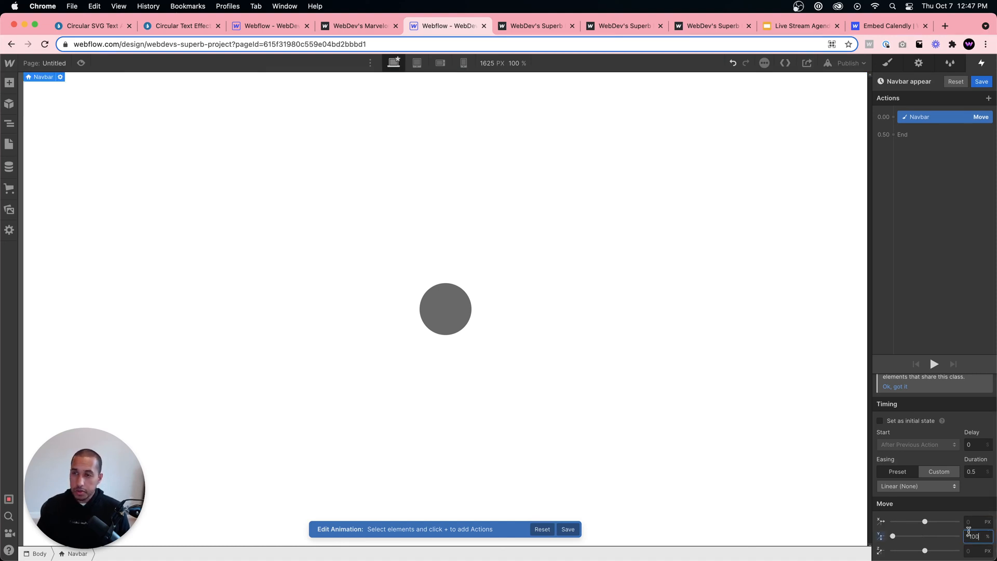
pyautogui.click(884, 424)
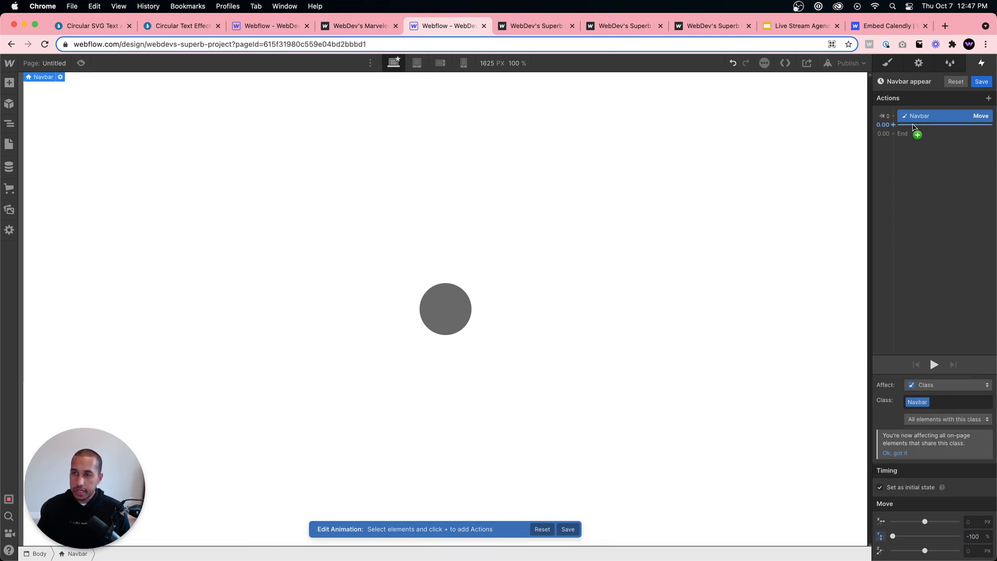
# - Add a second Move action for the Navbar after the initial state, with a vertical offset of 0%
pyautogui.click(918, 134)
pyautogui.click(908, 152)
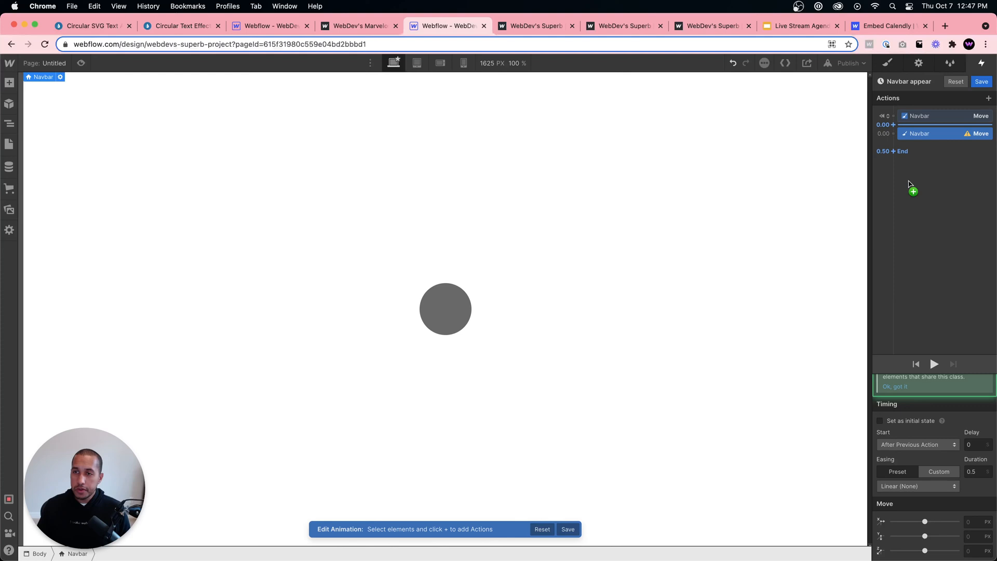
pyautogui.click(966, 535)
pyautogui.write('0%')
pyautogui.press('Return')
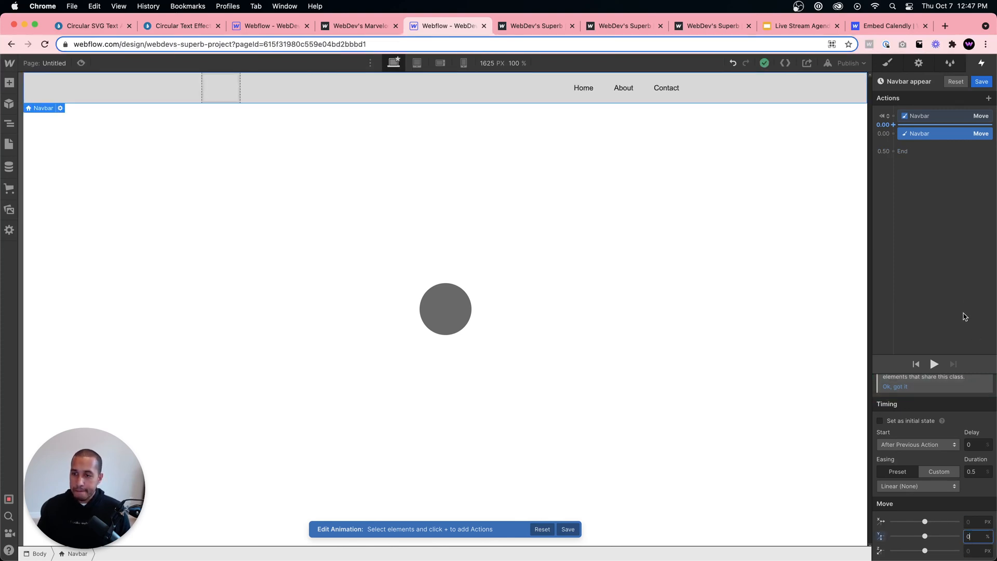
# - Set the second Move action's easing to Ease and save the Navbar appear animation
pyautogui.click(898, 486)
pyautogui.click(899, 93)
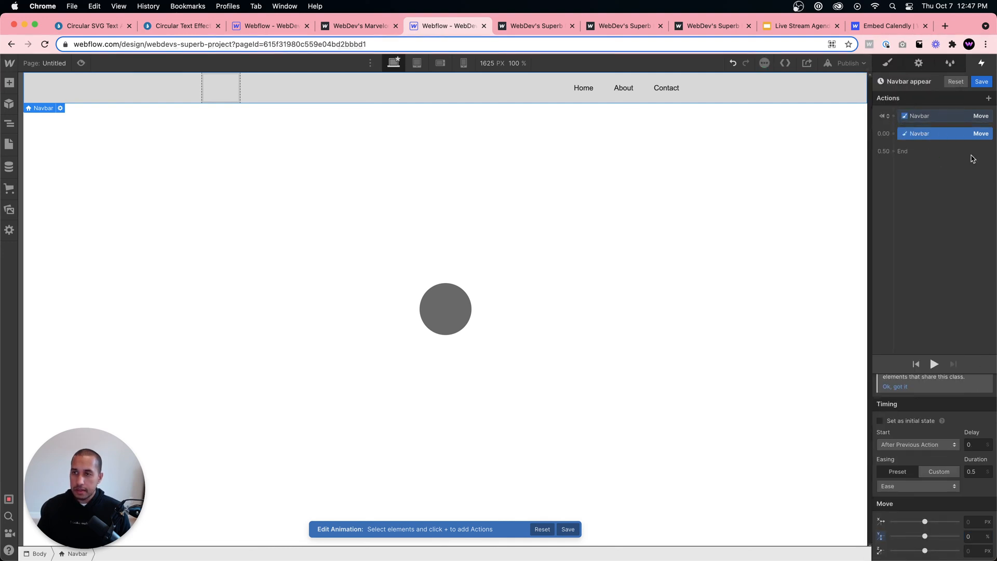
pyautogui.click(980, 82)
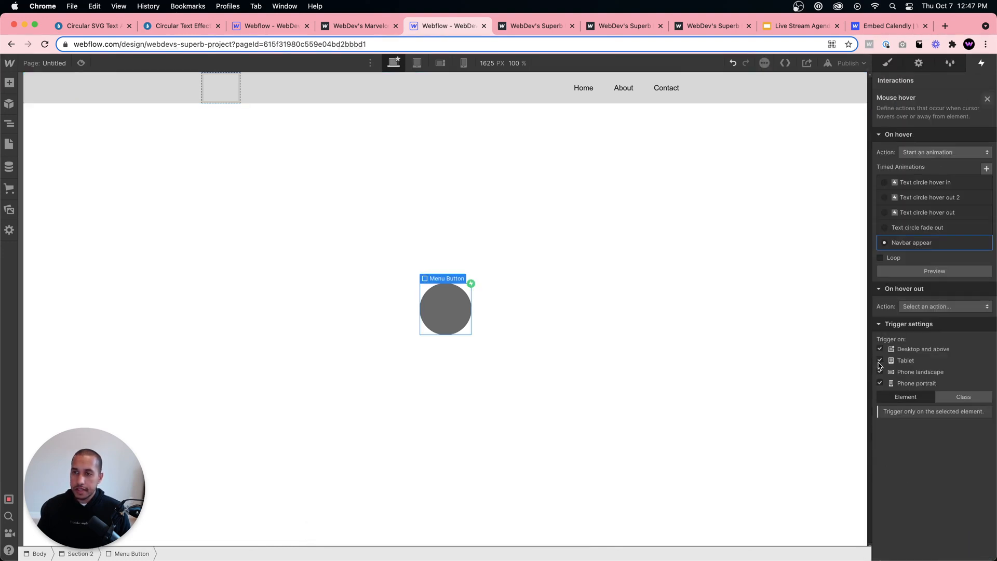
# - Make the on-hover-out action start an animation and duplicate the "Navbar appear" timed animation for it
pyautogui.click(909, 308)
pyautogui.click(916, 289)
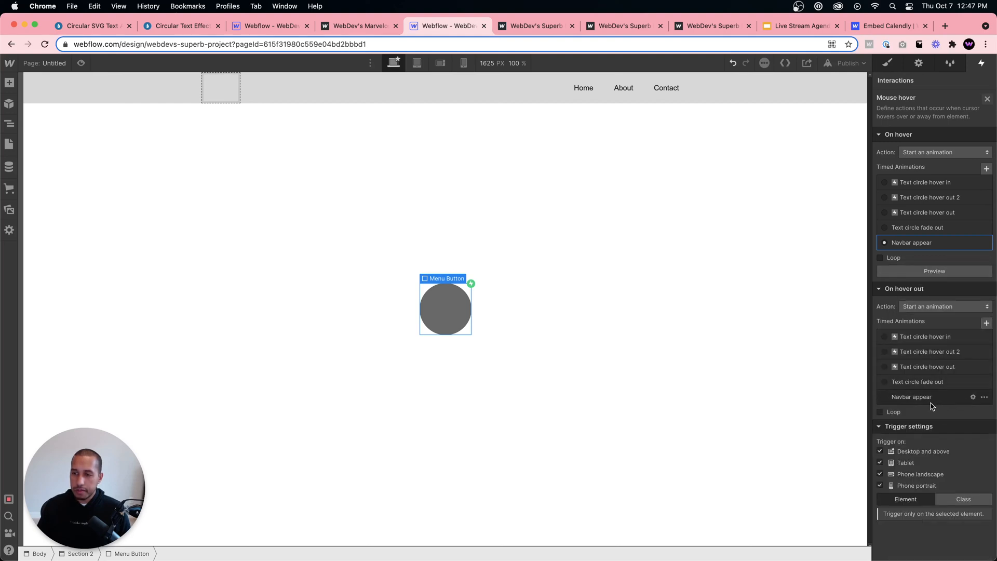
pyautogui.click(984, 399)
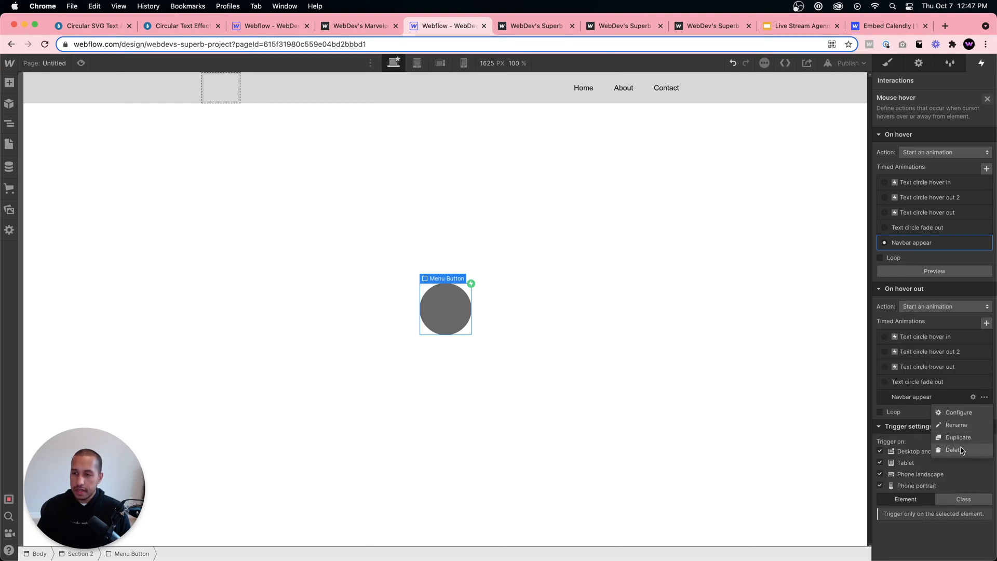
pyautogui.click(964, 449)
pyautogui.click(927, 427)
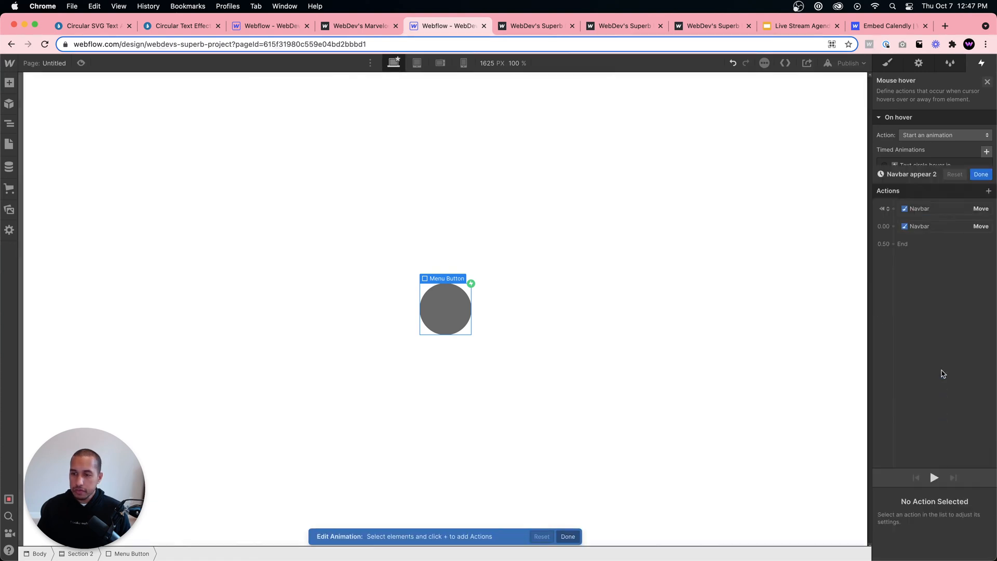
# - Rename the duplicated timed animation as "Navbar disappear"
pyautogui.click(911, 81)
pyautogui.click(953, 82)
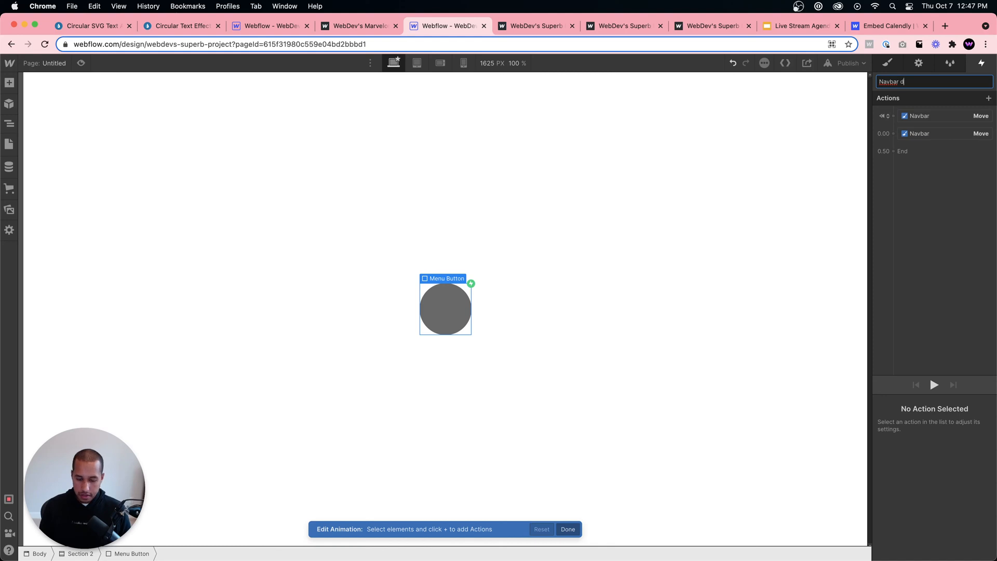
pyautogui.press('Return')
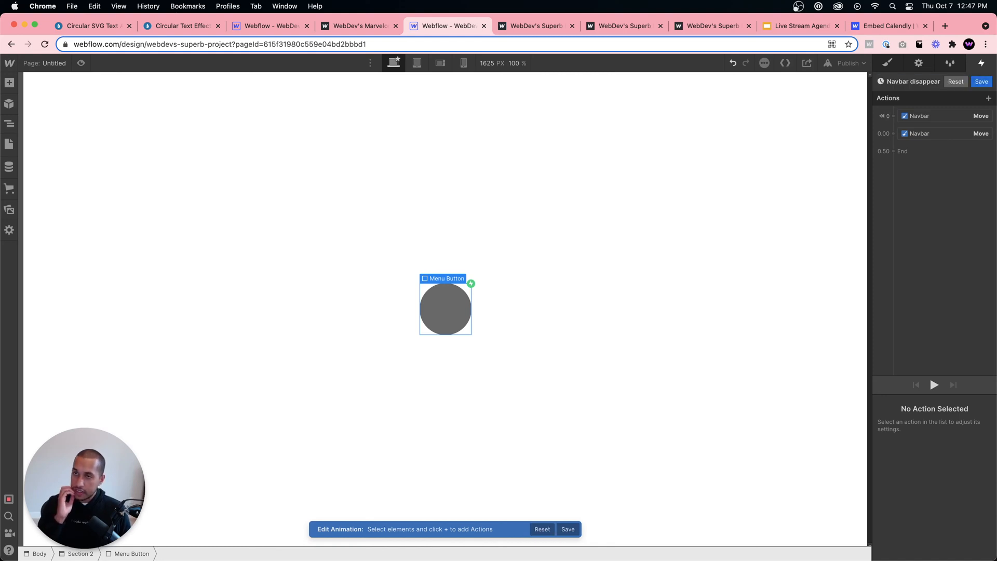
# - Delete the initial-state Move action from Navbar disappear and set the remaining Move action's vertical offset to -100%
pyautogui.click(925, 117)
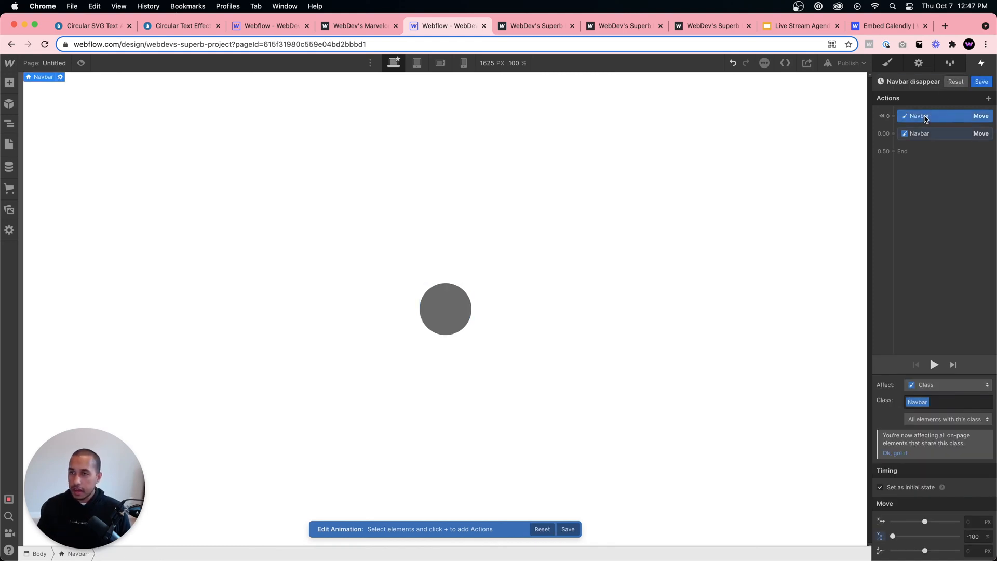
pyautogui.press('Delete')
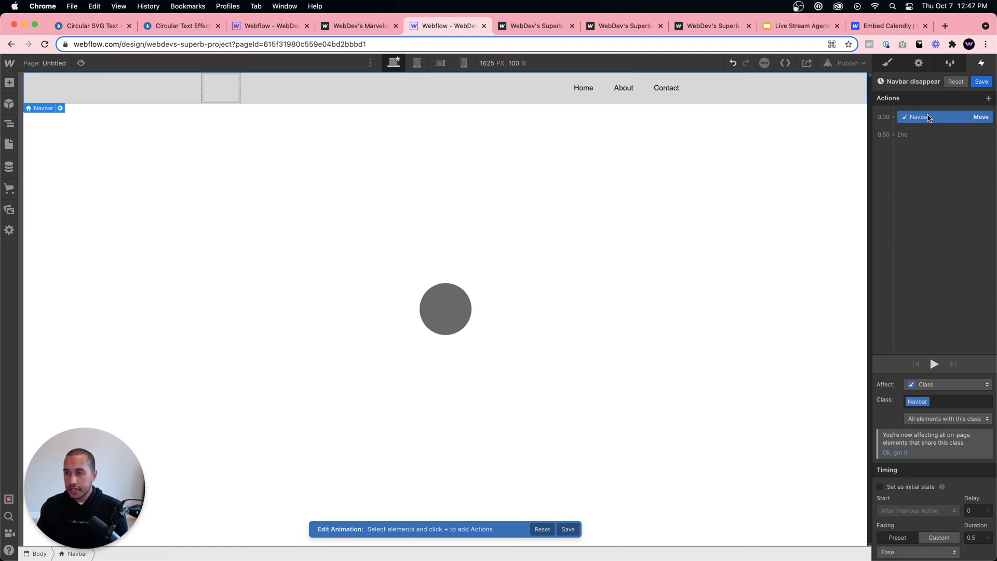
pyautogui.scroll(-2, 970, 516)
pyautogui.click(969, 536)
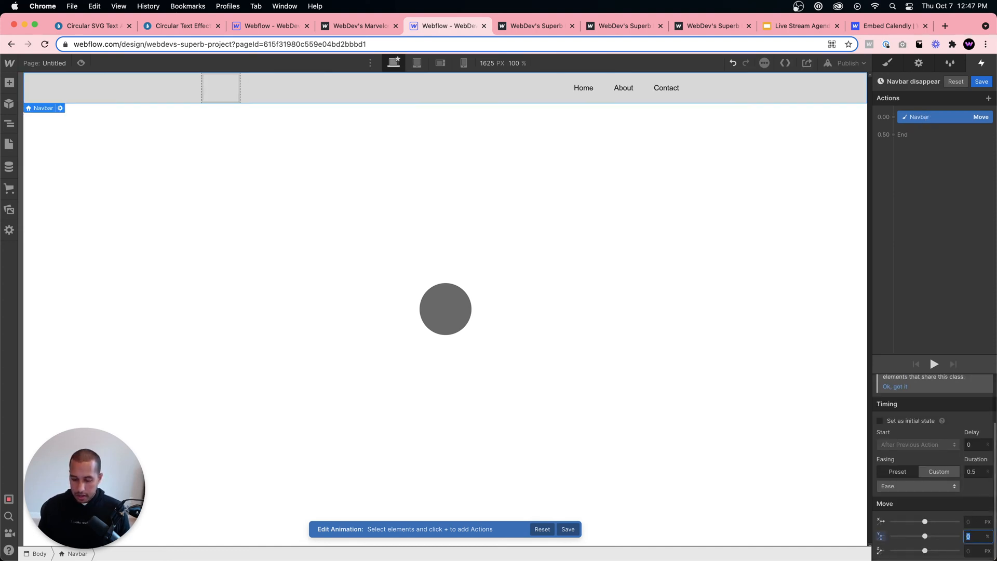
pyautogui.write('-100')
pyautogui.press('Return')
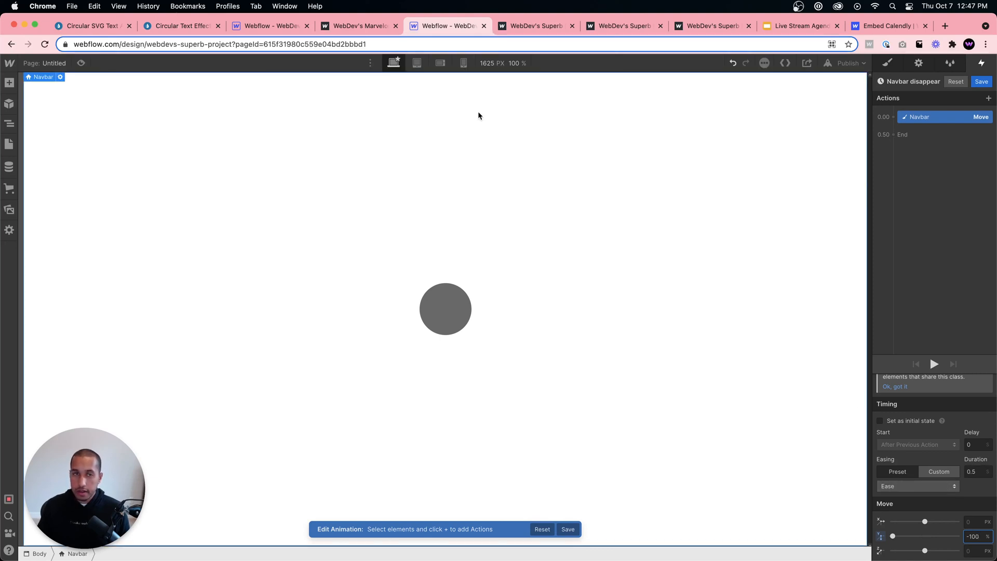
# - Preview the Menu Button's hover effect on the page and save the Navbar disappear animation
pyautogui.click(80, 63)
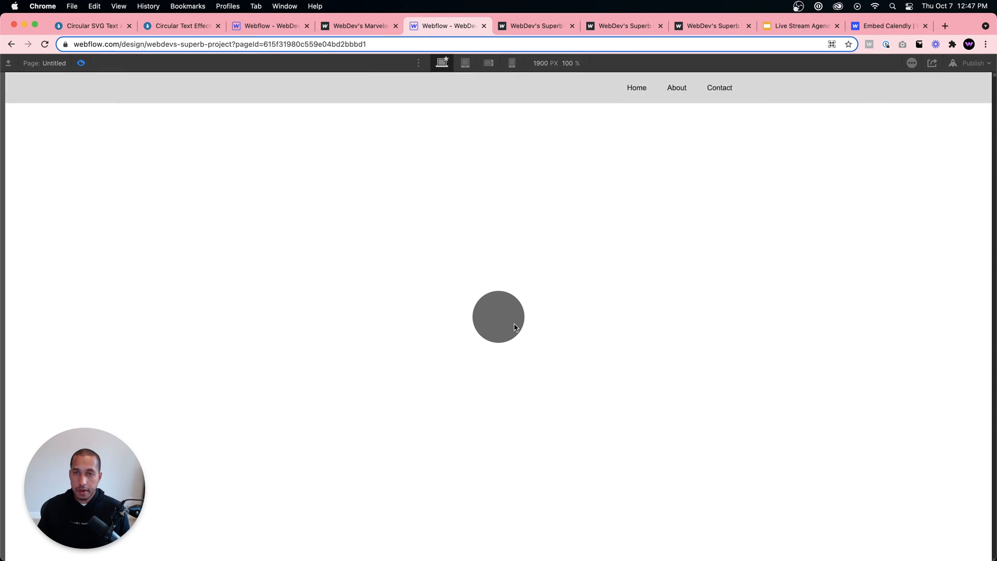
pyautogui.moveTo(503, 332)
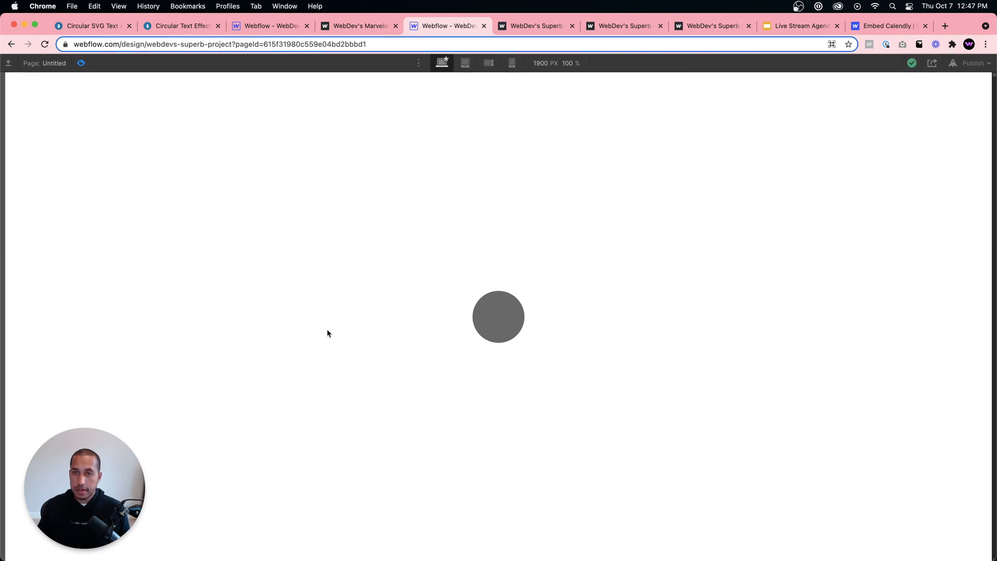
pyautogui.click(81, 63)
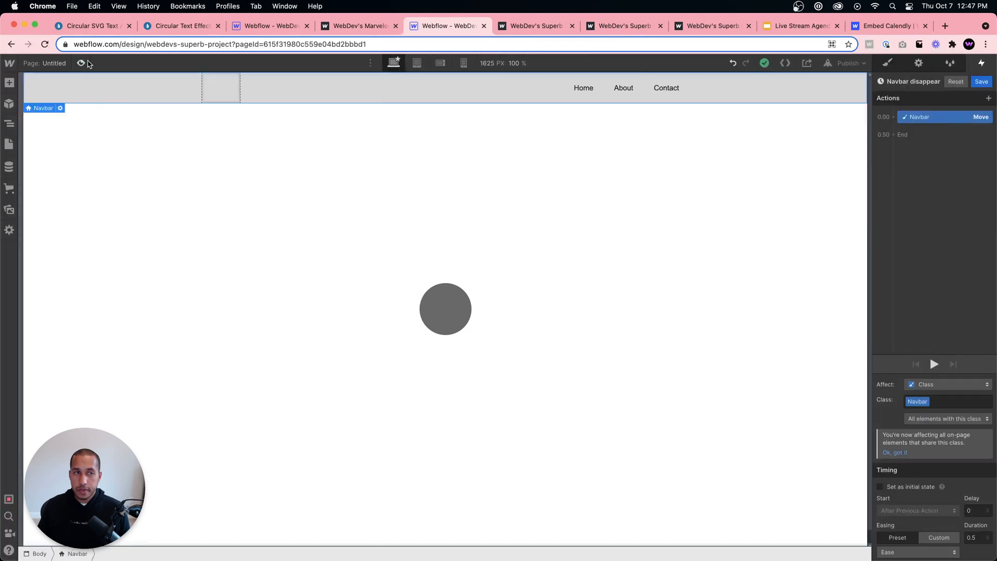
pyautogui.click(462, 305)
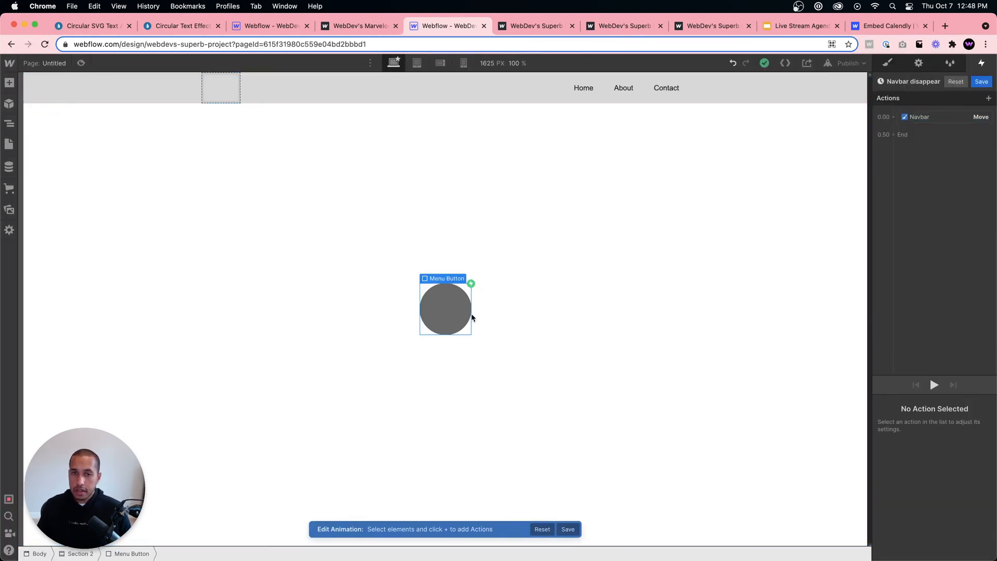
pyautogui.click(980, 82)
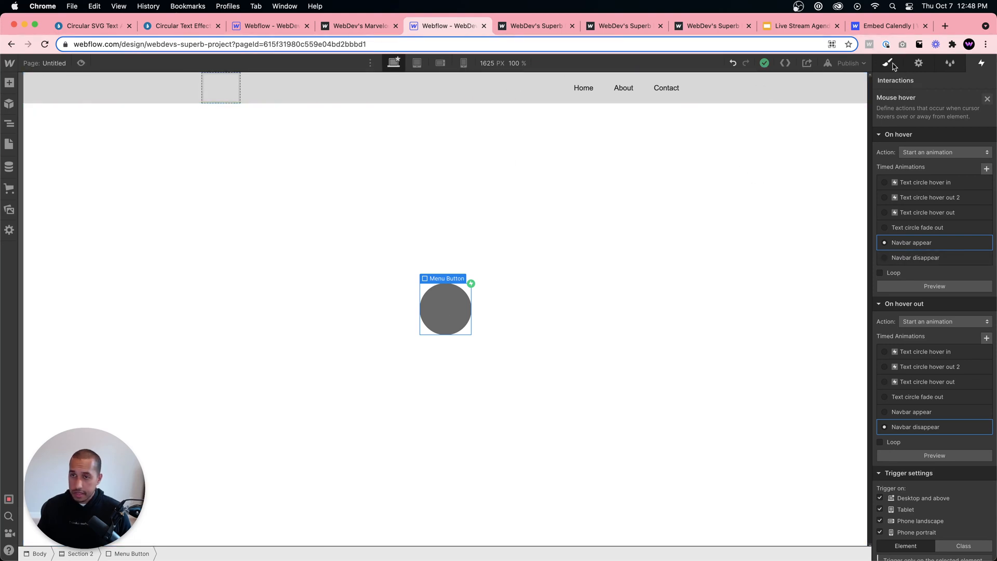
# - Review the style settings of the Navbar and the Menu Button, including the Navbar's position
pyautogui.click(819, 80)
pyautogui.click(887, 63)
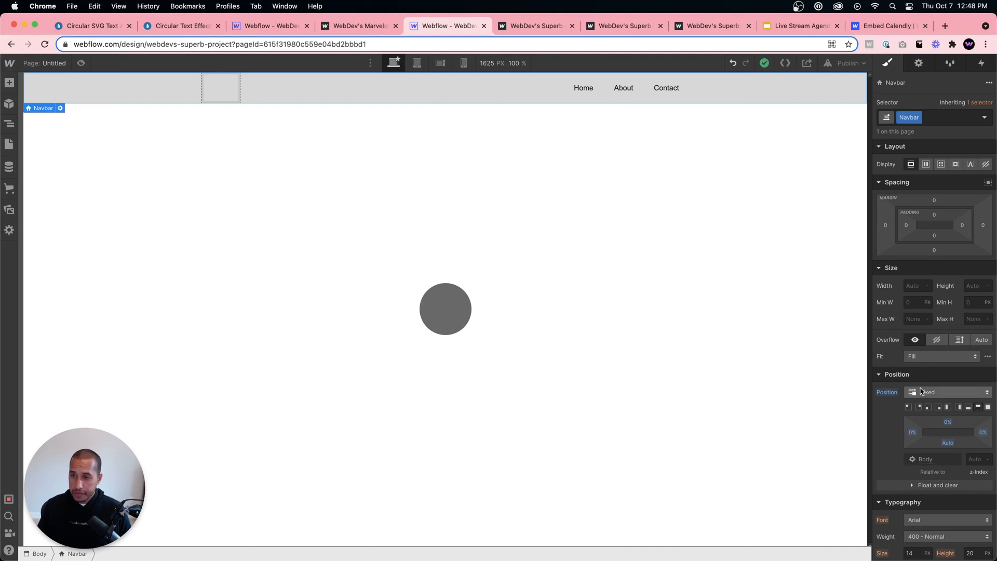
pyautogui.click(457, 310)
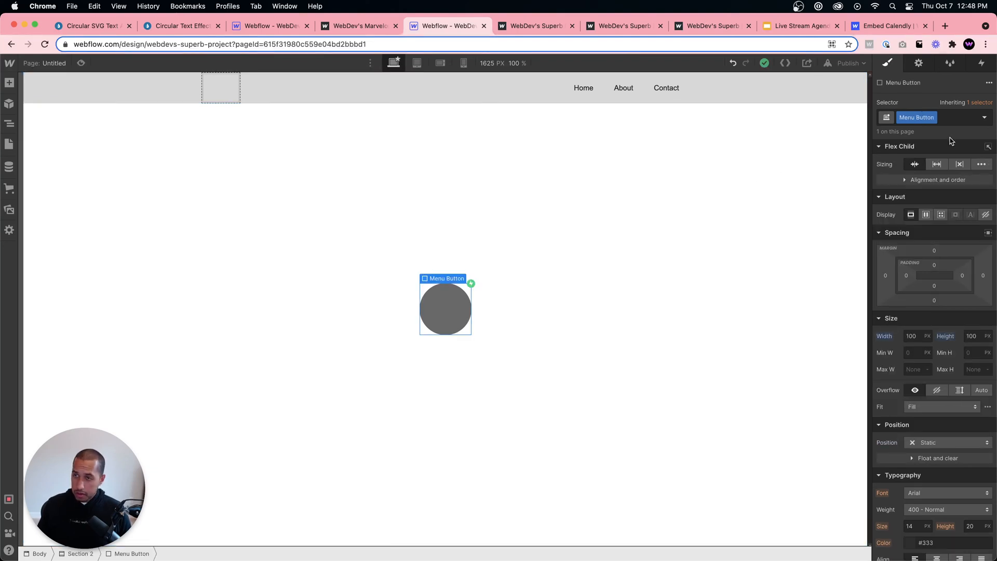
# - Review both Navbar Move actions in the Navbar appear animation of the Menu Button's hover trigger
pyautogui.click(982, 63)
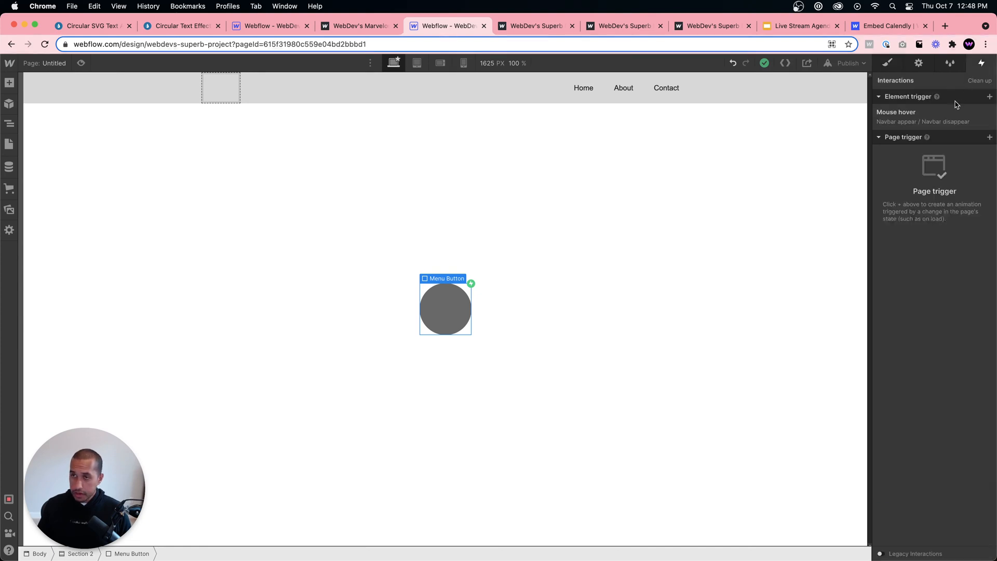
pyautogui.click(926, 115)
pyautogui.click(915, 240)
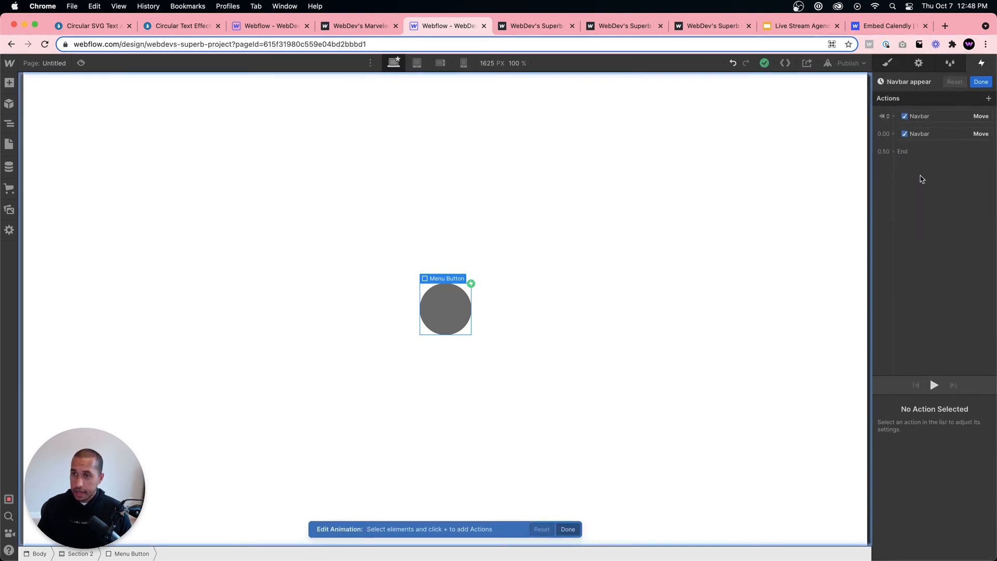
pyautogui.click(920, 115)
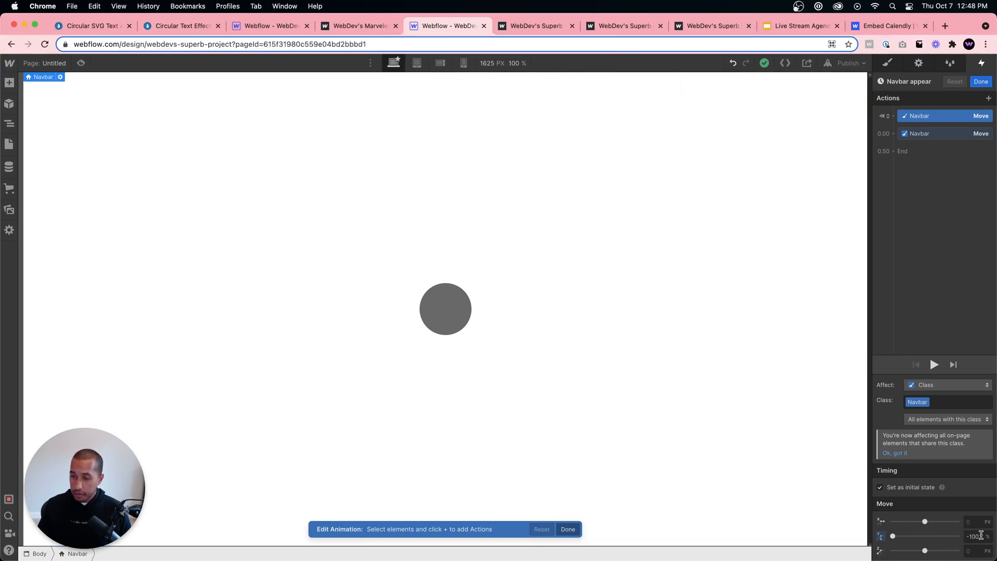
pyautogui.click(957, 133)
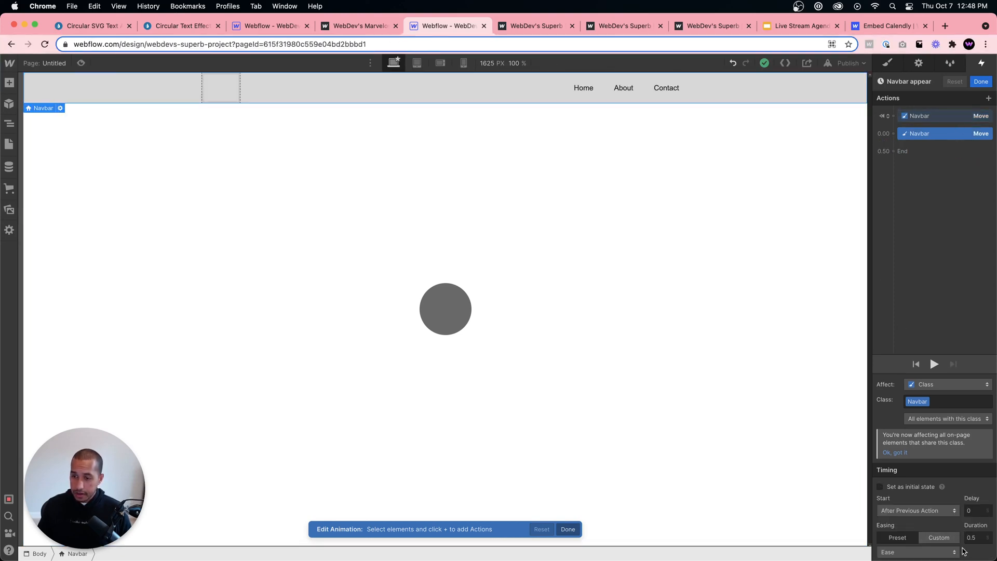
pyautogui.scroll(-3, 964, 550)
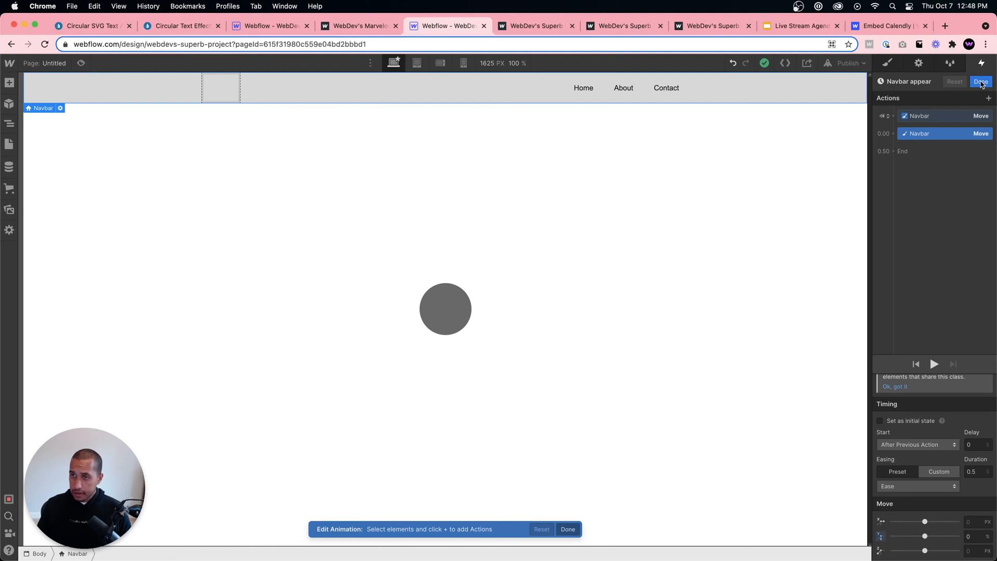
pyautogui.click(981, 81)
# - Review the Move action in the on-hover-out Navbar disappear animation and preview the page
pyautogui.scroll(-1, 914, 415)
pyautogui.click(913, 417)
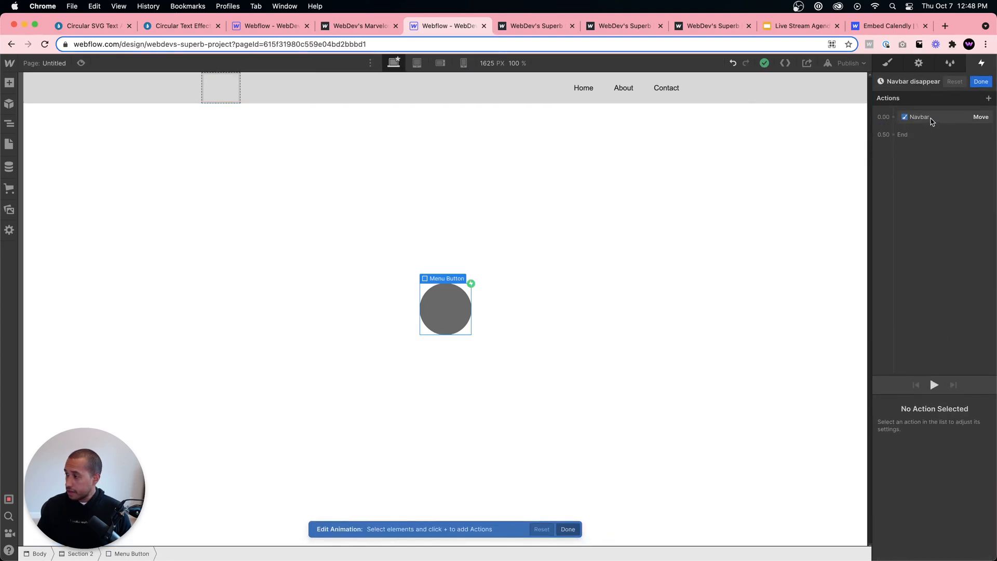
pyautogui.click(933, 119)
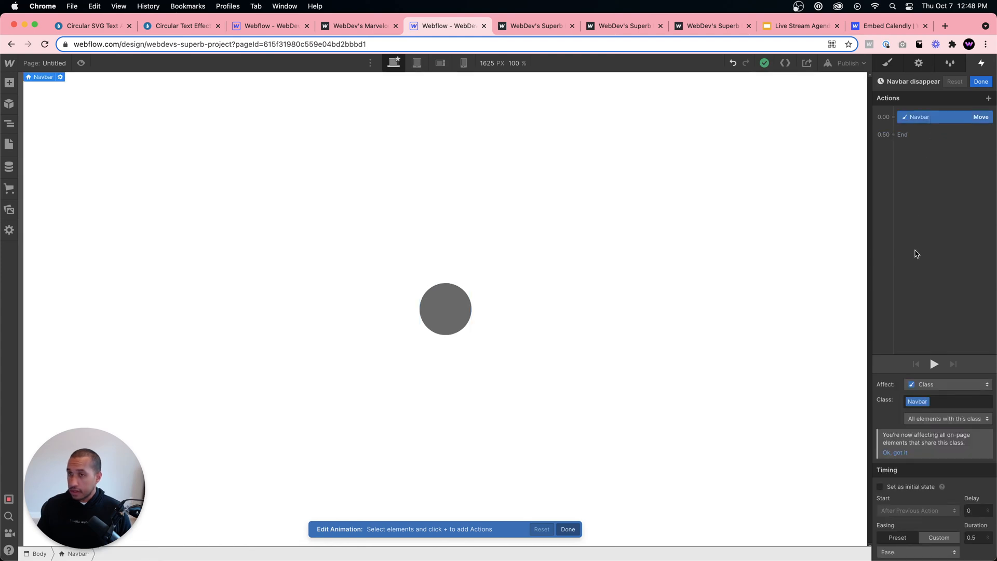
pyautogui.scroll(-3, 929, 354)
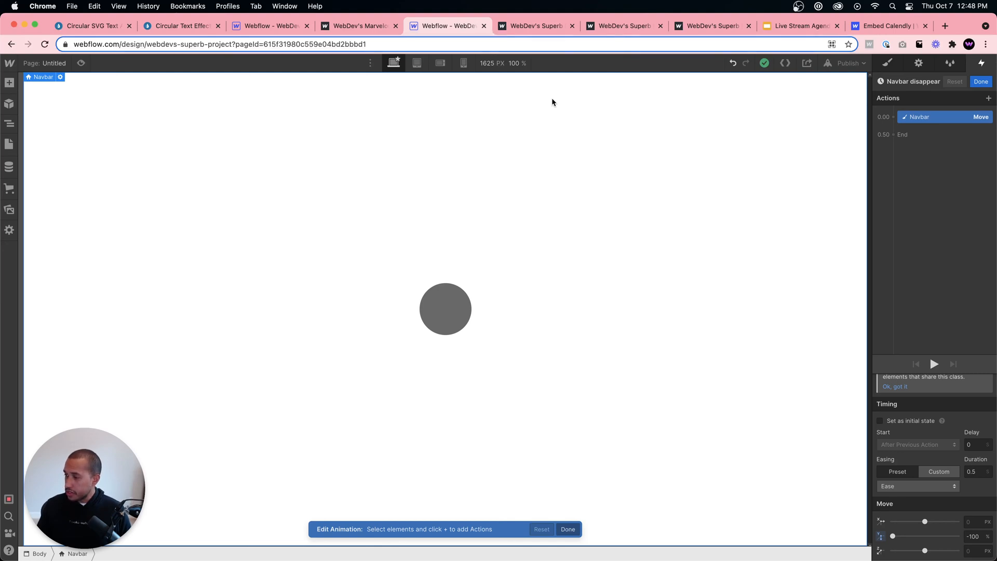
pyautogui.click(81, 63)
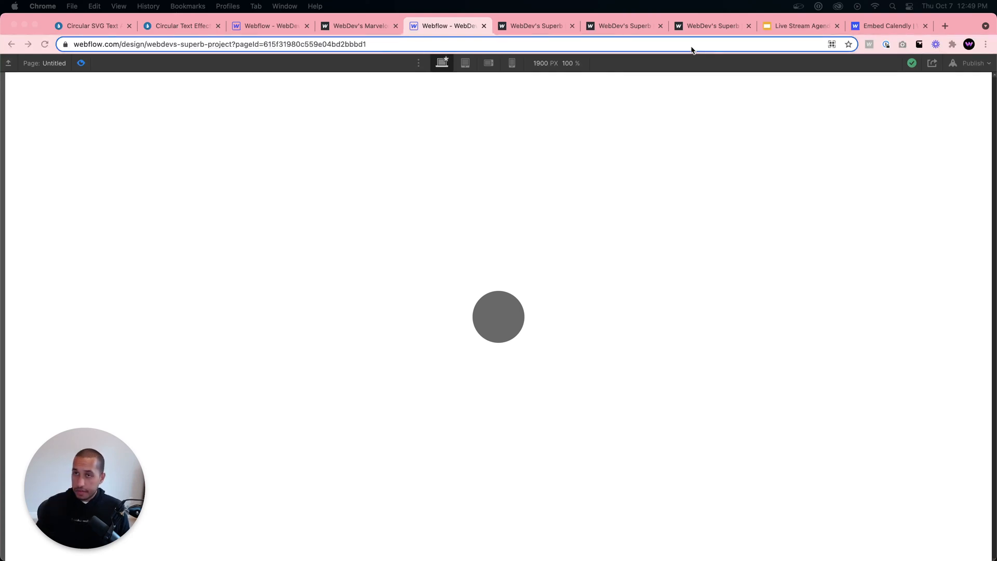
# - Open webdevforyou.com in a new browser tab and go to its Contact page
pyautogui.click(943, 26)
pyautogui.click(753, 41)
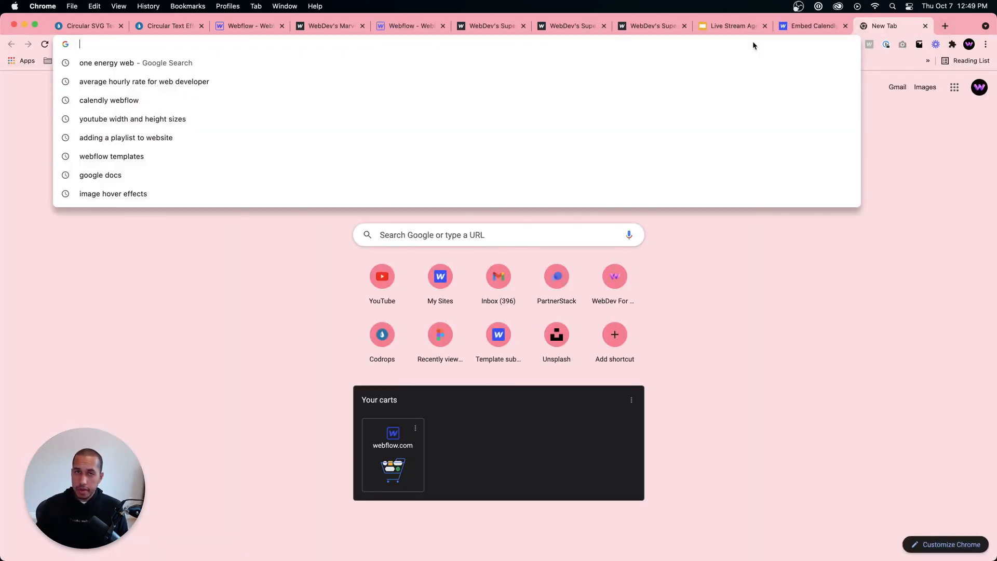
pyautogui.write('webde')
pyautogui.press('Return')
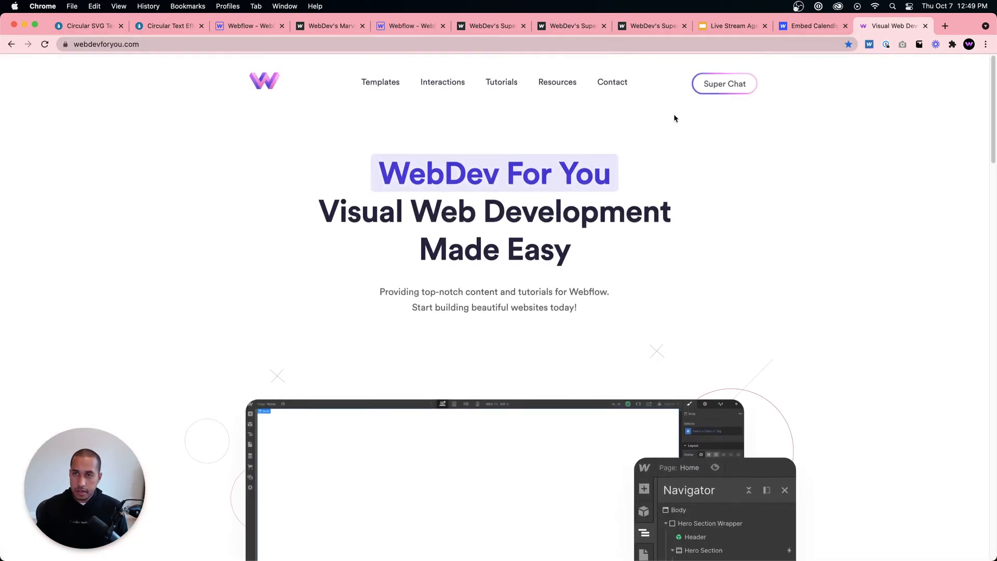
pyautogui.click(615, 81)
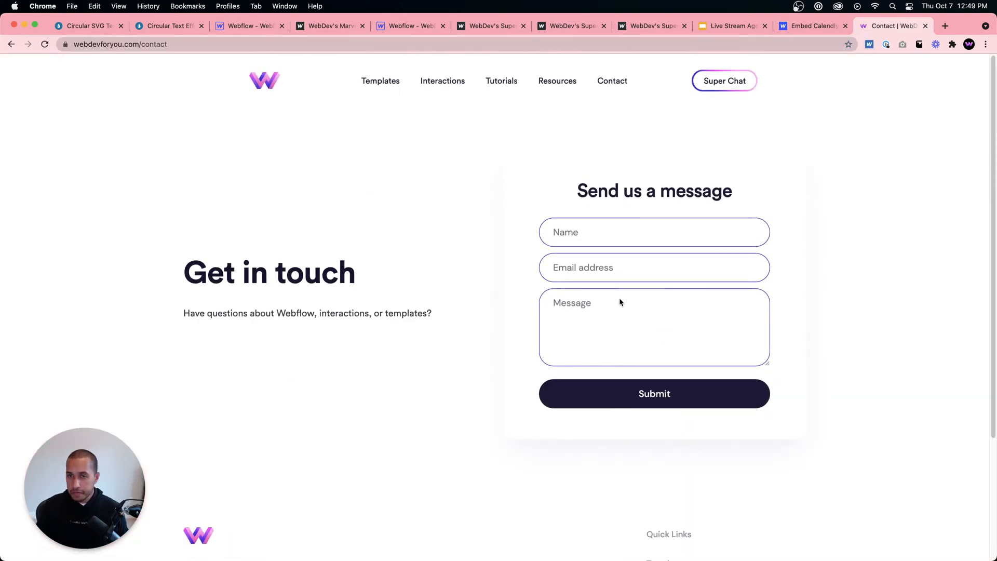
# - Look over the contact form's Message, Email address and Name fields, and return to the Webflow project tab
pyautogui.click(644, 304)
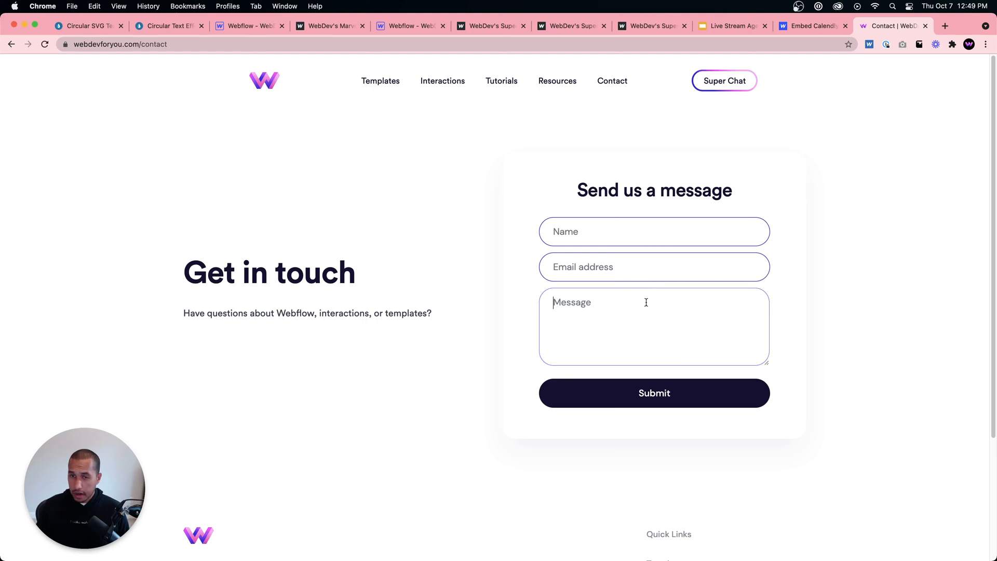
pyautogui.click(644, 267)
pyautogui.click(642, 235)
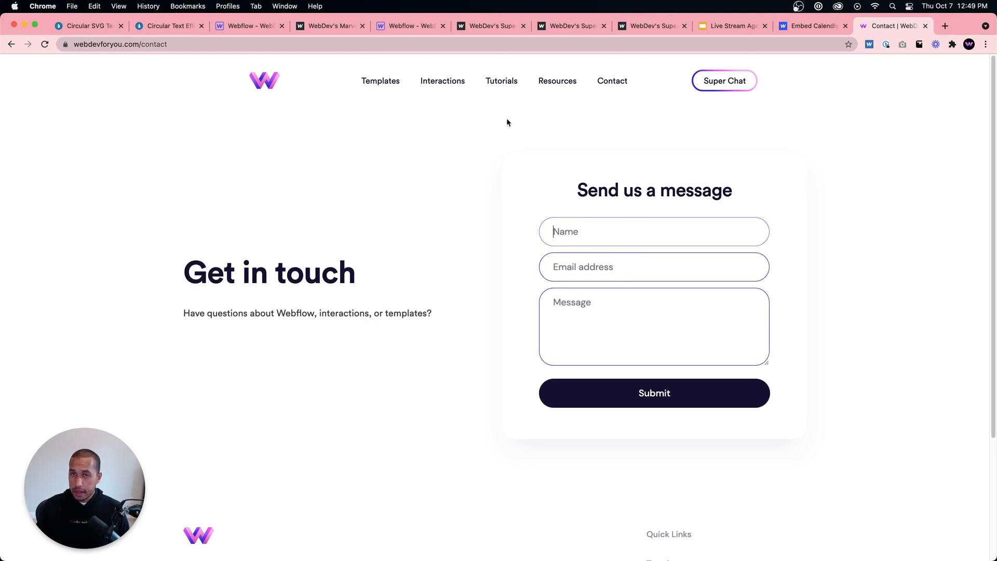
pyautogui.click(414, 26)
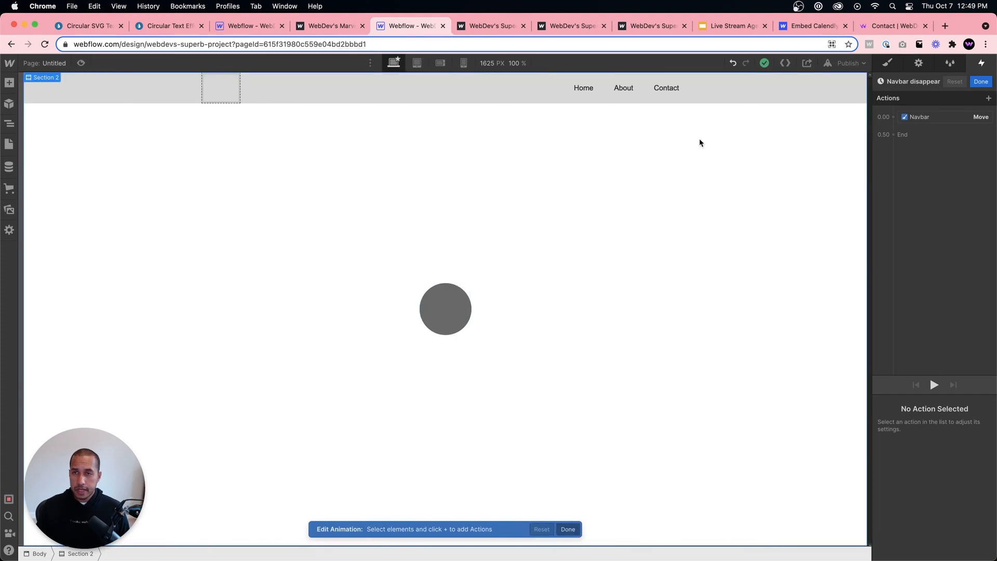
# - Select the Navbar and finish editing the Navbar disappear animation
pyautogui.click(724, 90)
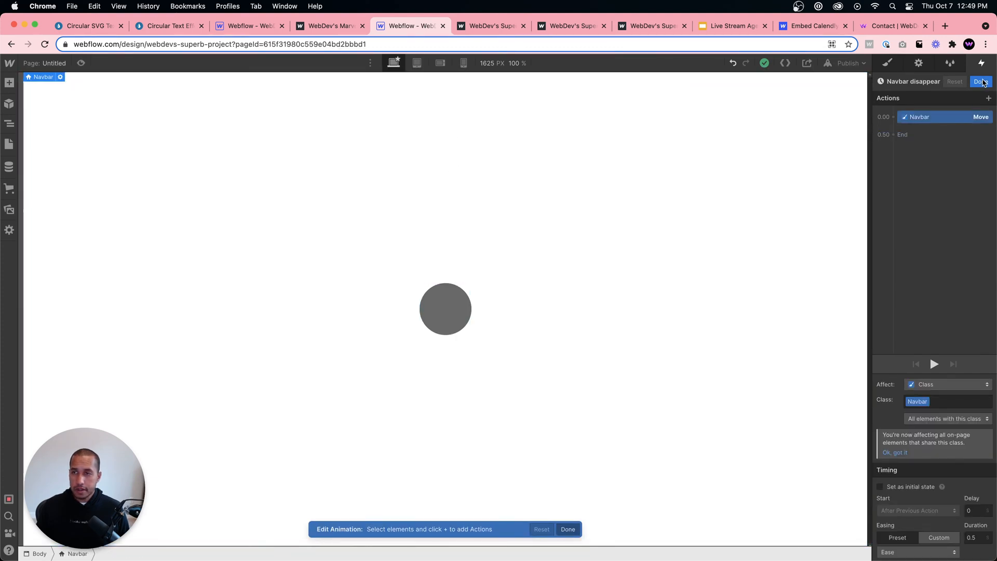
pyautogui.click(980, 81)
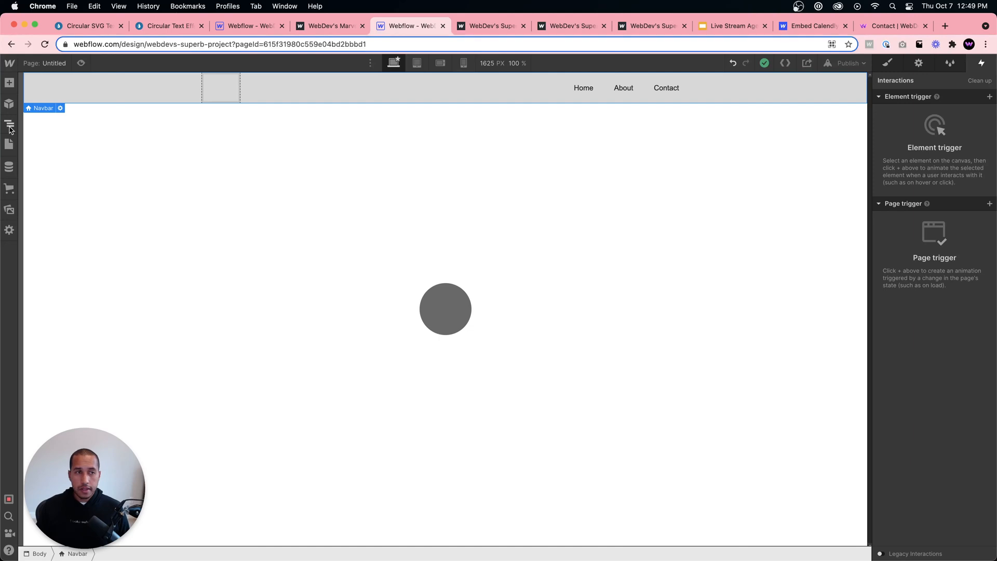
pyautogui.click(9, 82)
pyautogui.scroll(-5, 70, 335)
pyautogui.scroll(-5, 70, 335)
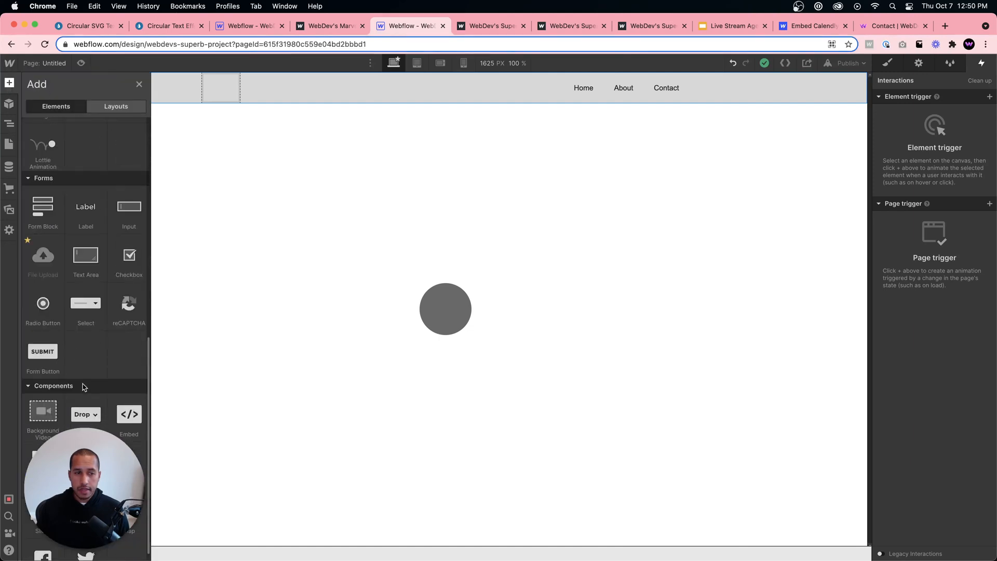
pyautogui.click(83, 398)
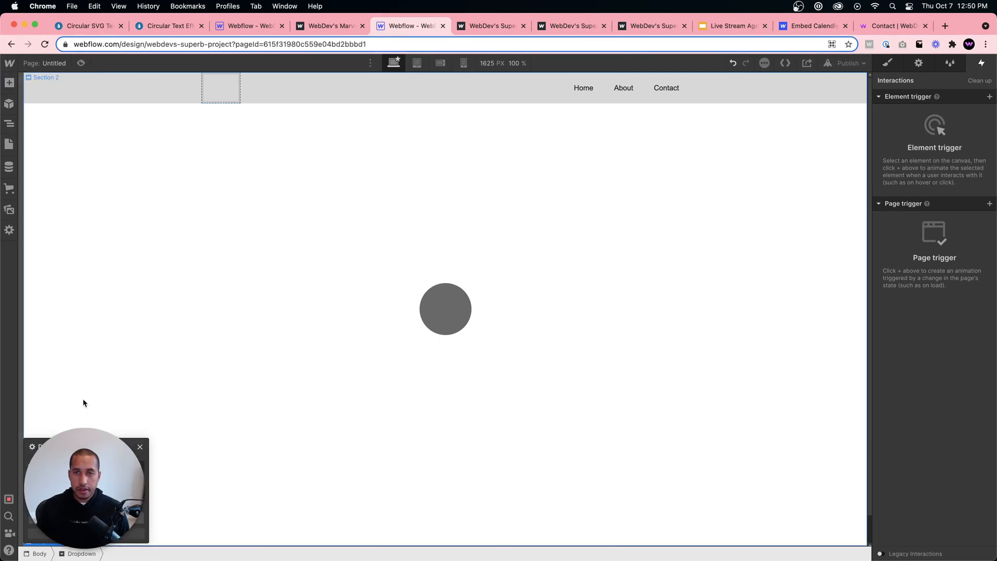
pyautogui.click(117, 406)
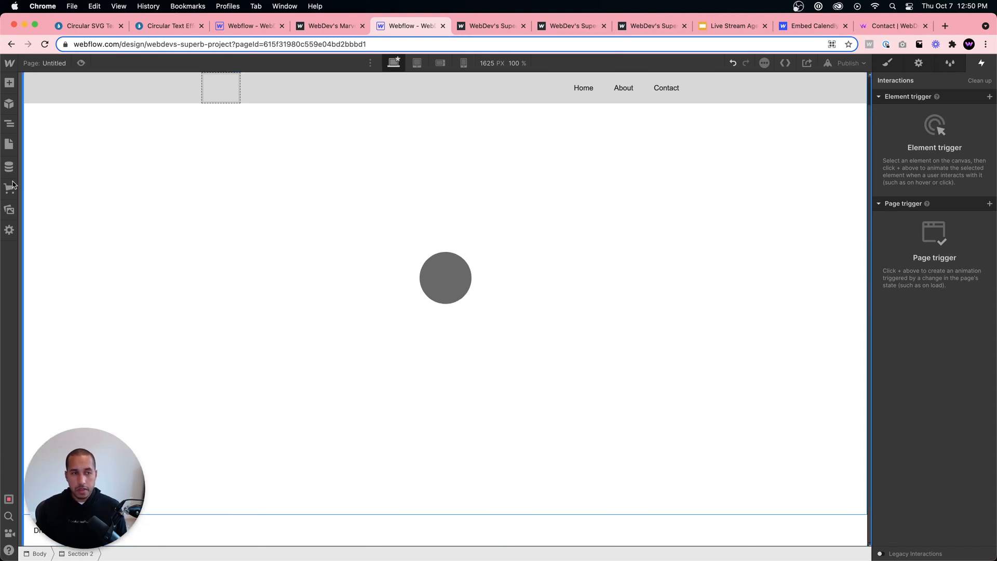
# - Add a Dropdown component inside the Navbar's Nav Menu
pyautogui.click(9, 123)
pyautogui.click(47, 140)
pyautogui.click(29, 140)
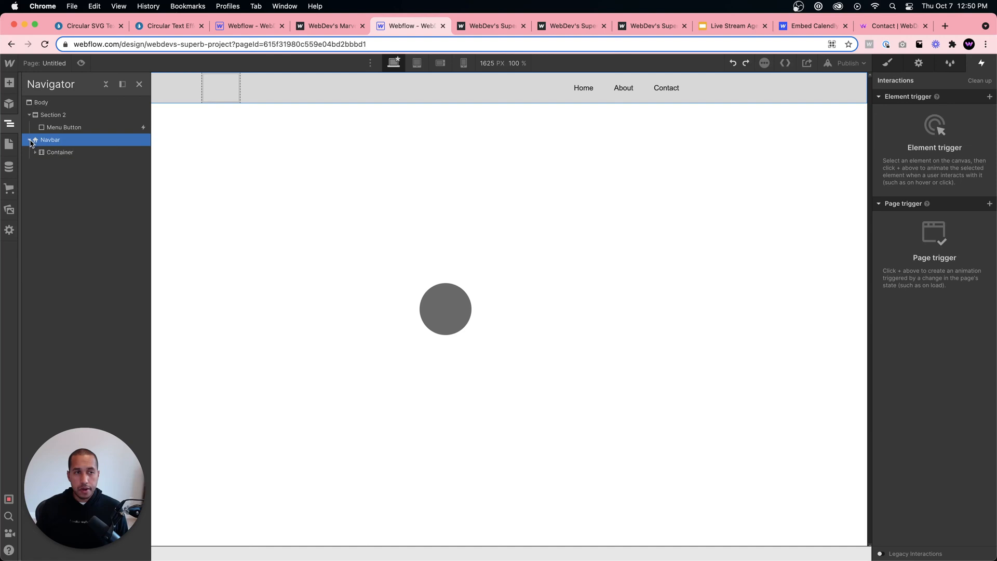
pyautogui.click(35, 152)
pyautogui.click(64, 177)
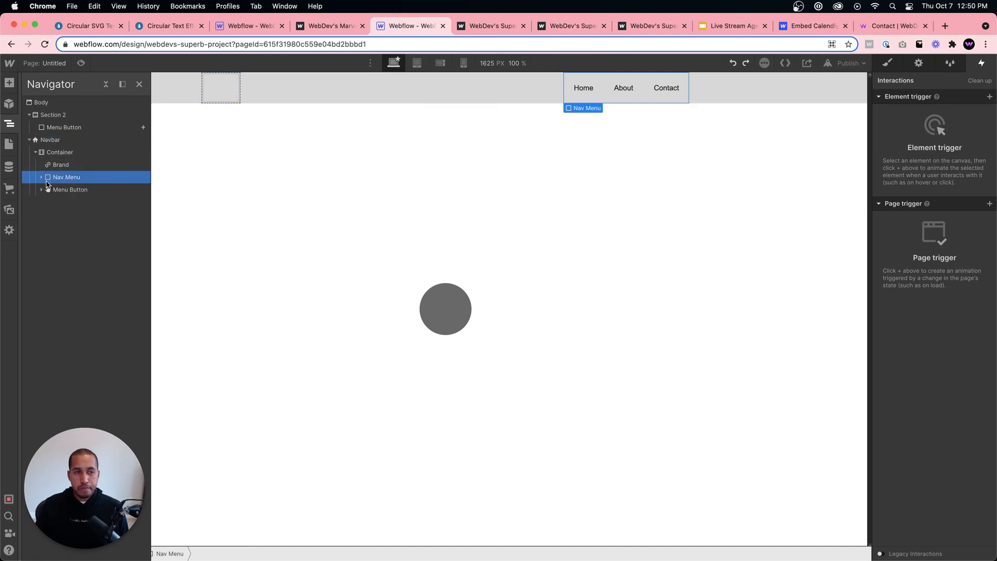
pyautogui.click(42, 177)
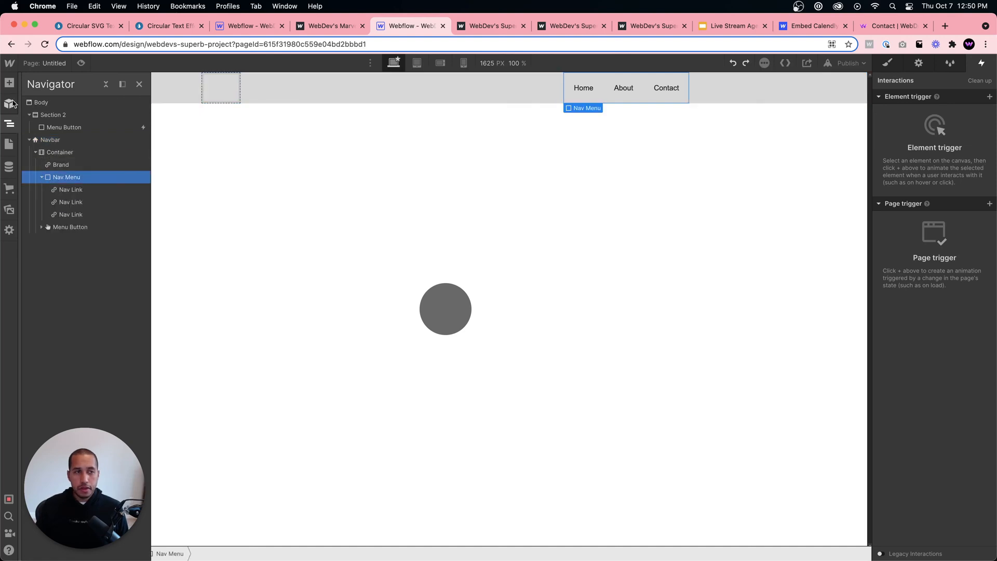
pyautogui.click(8, 83)
pyautogui.scroll(-5, 73, 331)
pyautogui.scroll(-6, 73, 331)
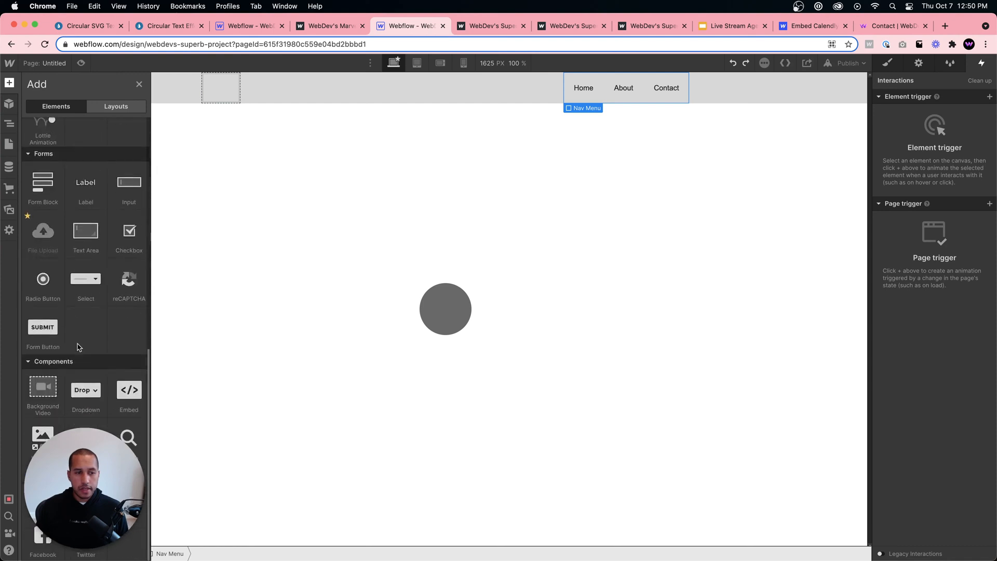
pyautogui.click(83, 386)
pyautogui.click(169, 347)
# - Preview the page, test the circular menu button's hover effect, and leave the preview
pyautogui.press('super+shift+p')
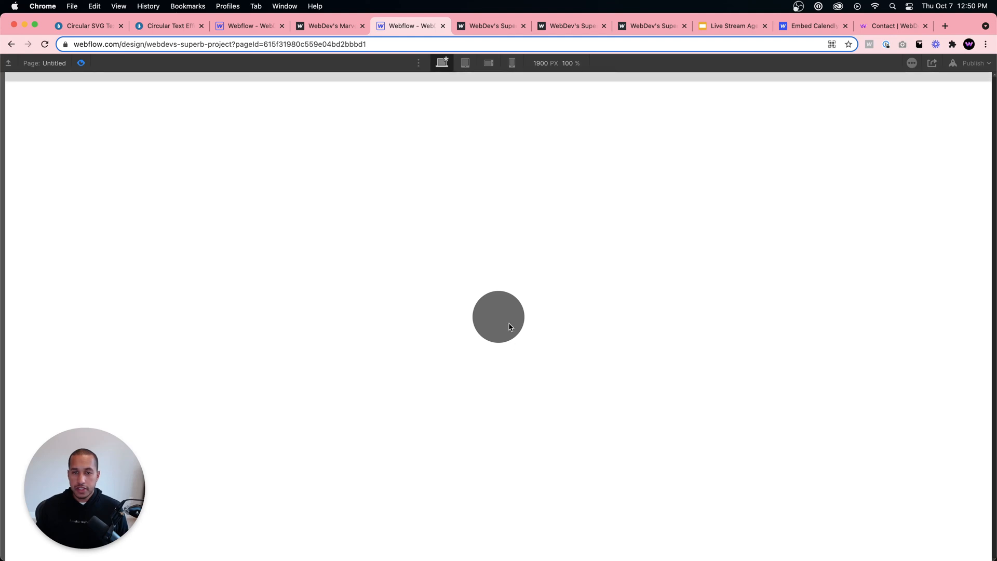
pyautogui.moveTo(496, 335)
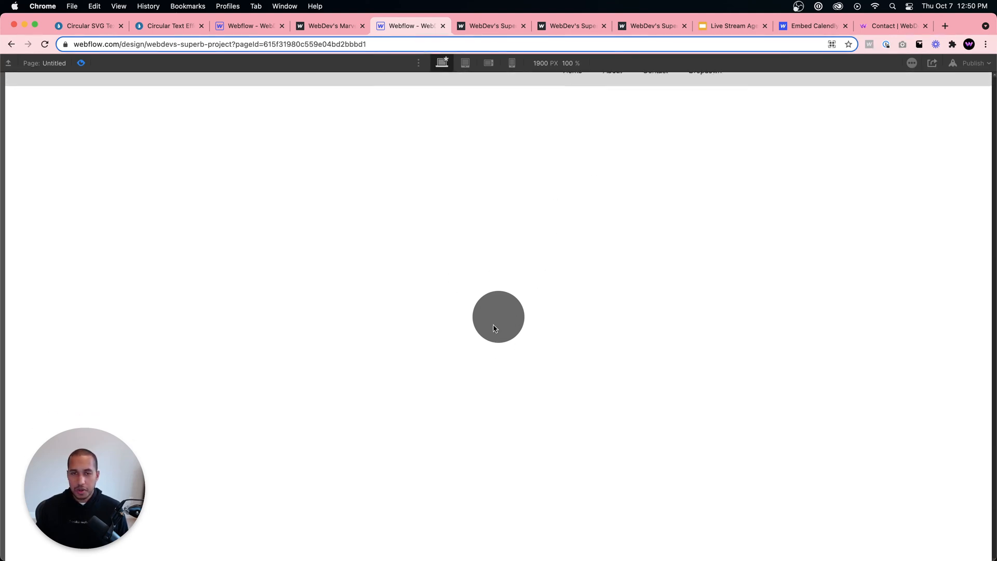
pyautogui.click(81, 62)
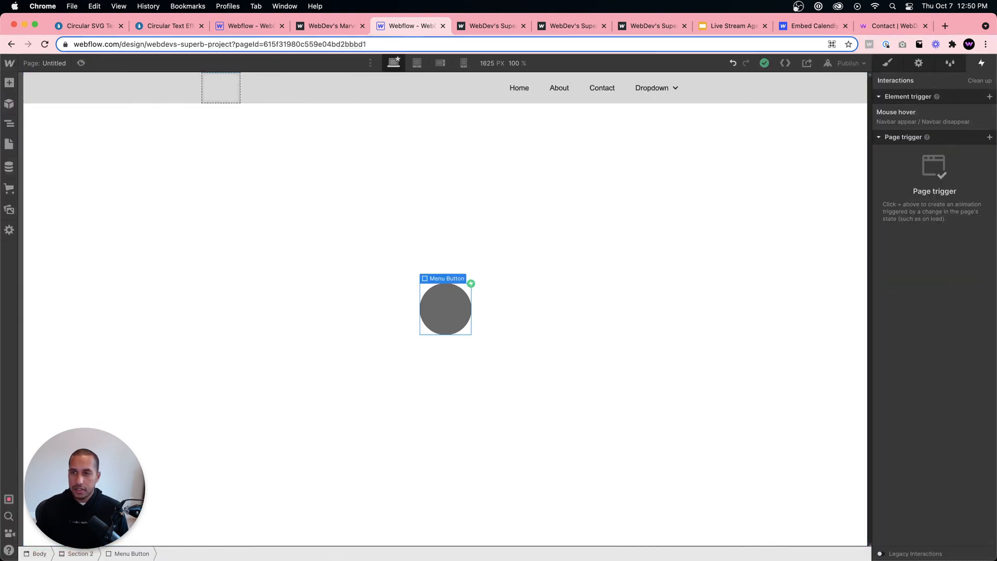
# - Remove the Mouse hover trigger from the Menu Button and preview the Dropdown in the navbar
pyautogui.click(989, 115)
pyautogui.click(665, 89)
pyautogui.click(83, 63)
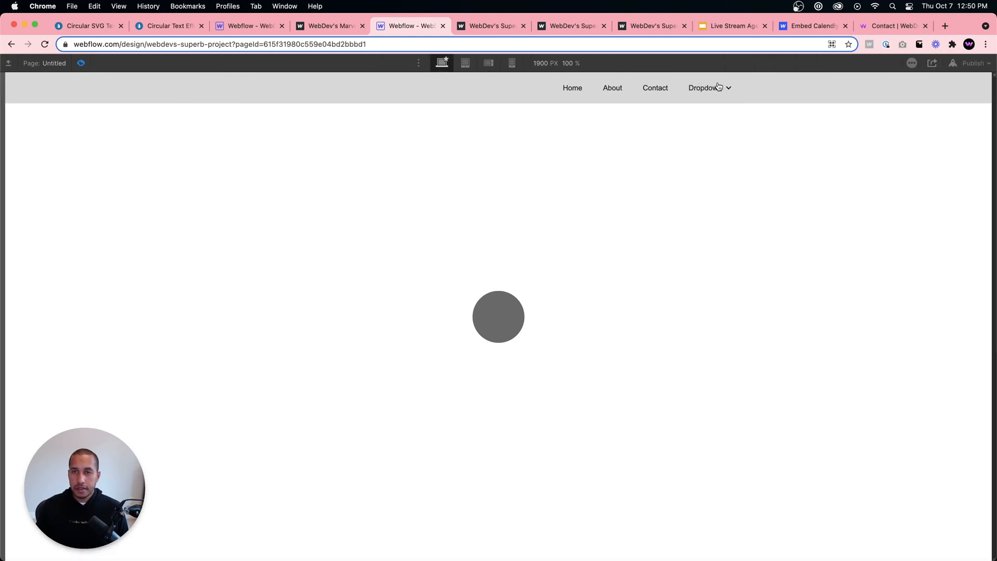
pyautogui.click(80, 63)
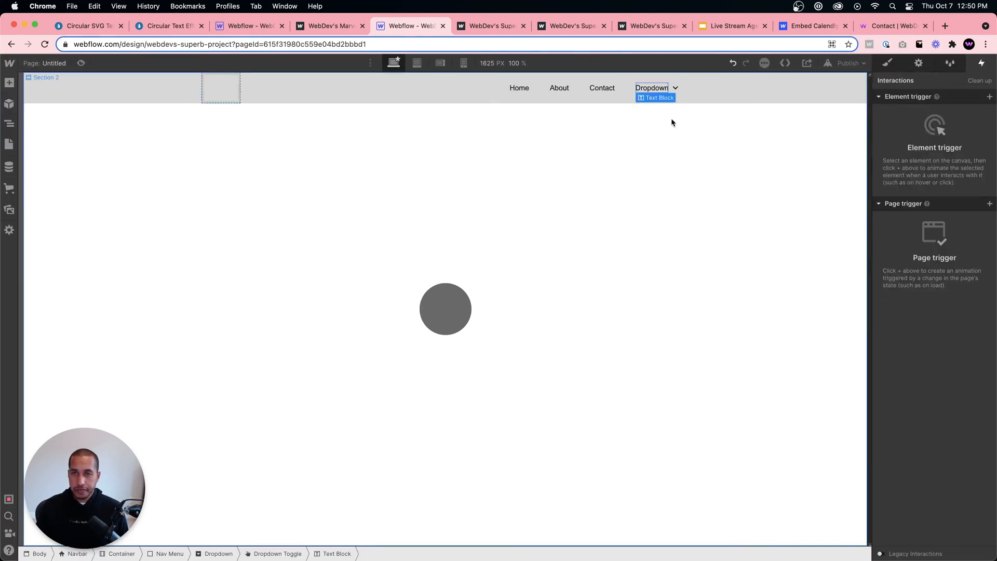
# - Enable Open menu on hover for the navbar's Dropdown and preview the page
pyautogui.click(676, 97)
pyautogui.click(920, 64)
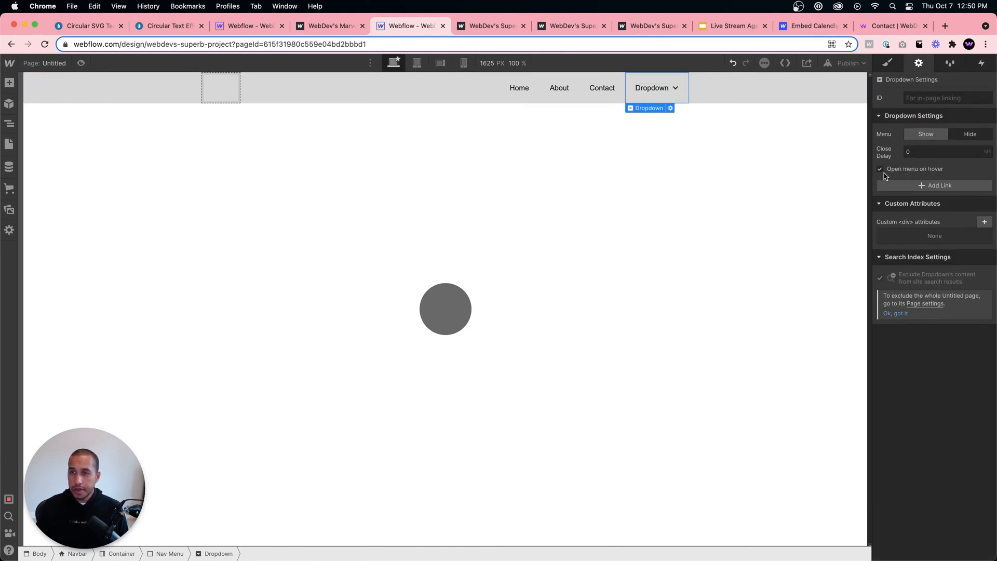
pyautogui.click(886, 175)
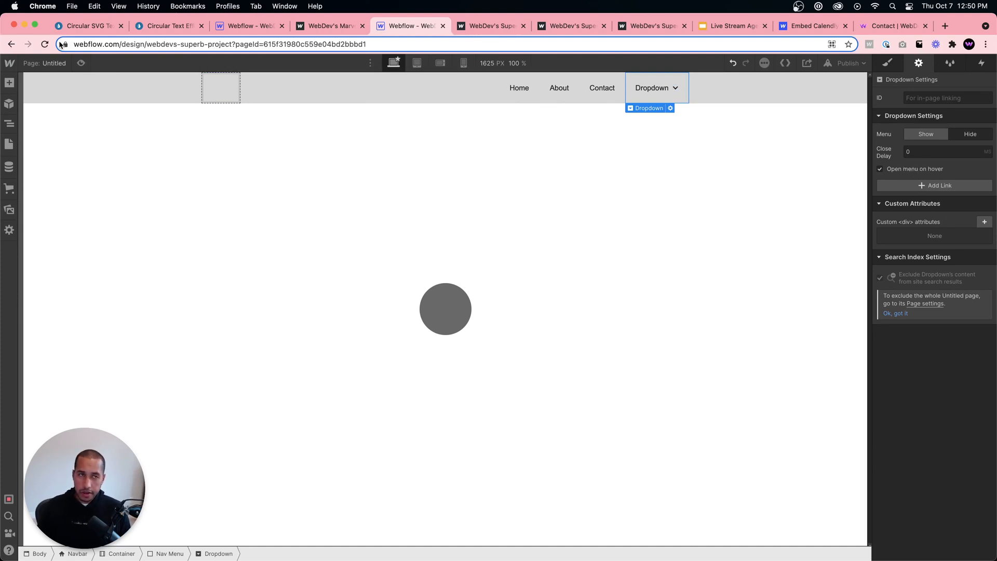
pyautogui.click(80, 62)
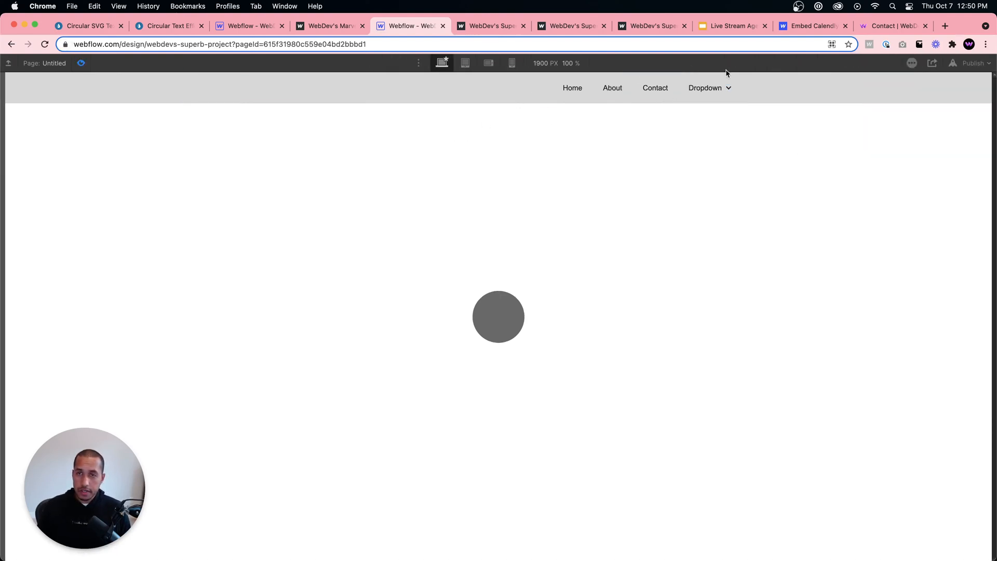
pyautogui.moveTo(734, 93)
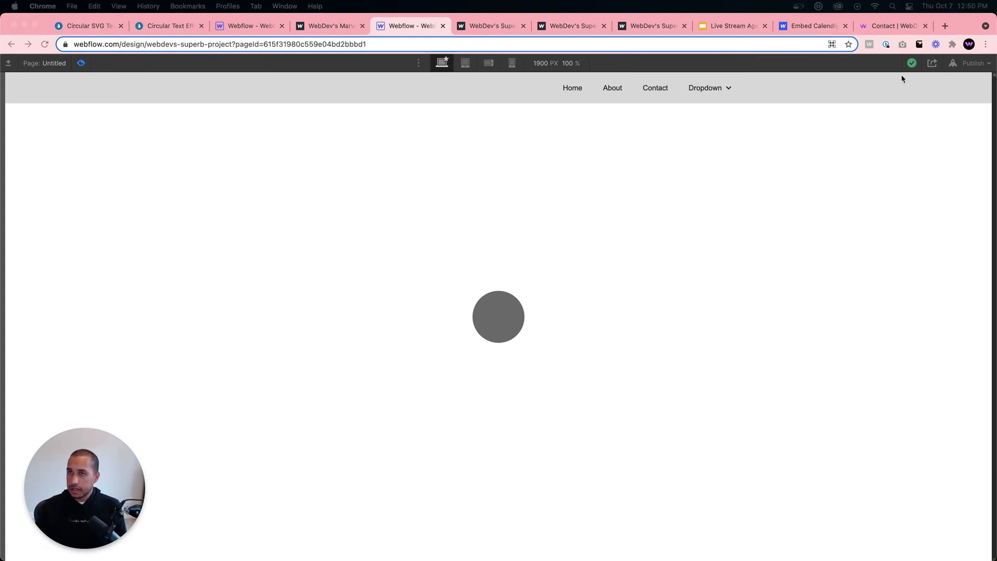
# - Look at the YouTube tutorial on custom dropdown menus, close its tab, and return to the Webflow project
pyautogui.click(610, 208)
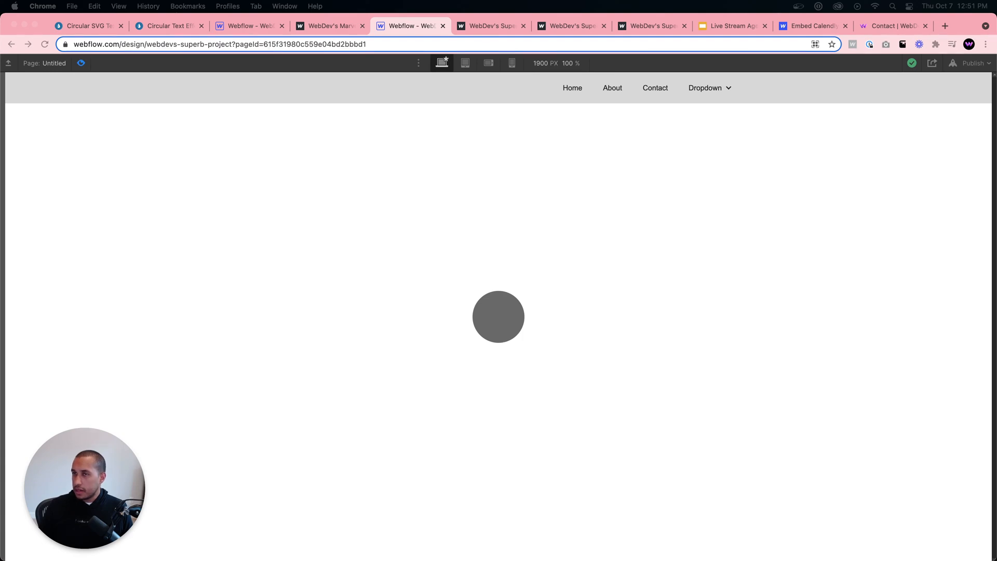
pyautogui.moveTo(897, 4); pyautogui.dragTo(897, 26)
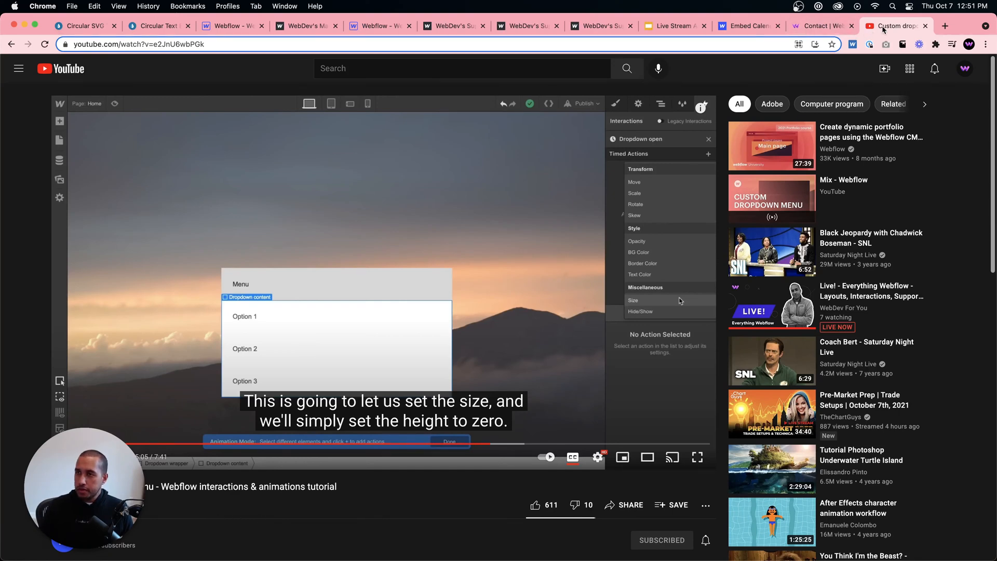
pyautogui.click(925, 26)
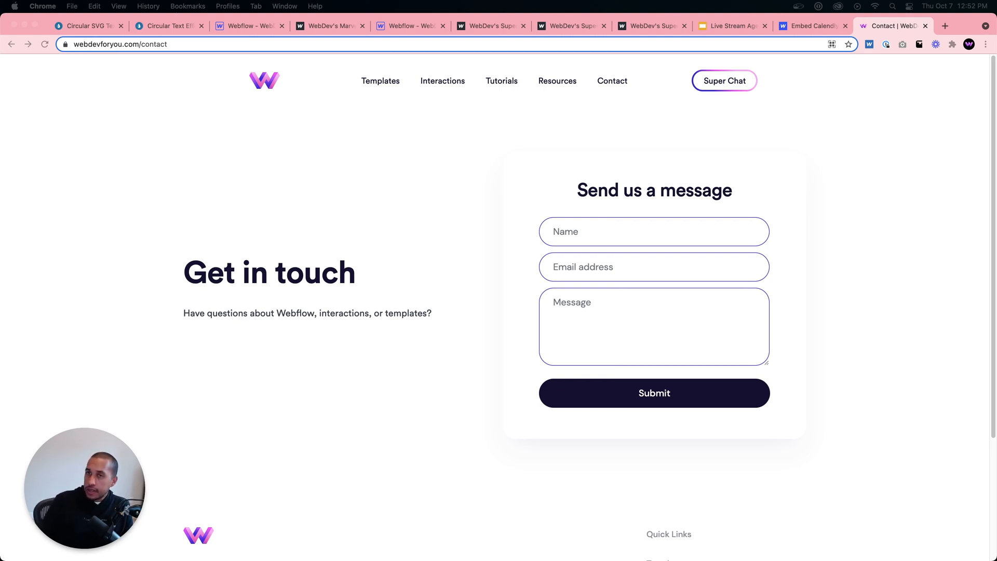
pyautogui.click(653, 26)
pyautogui.click(410, 31)
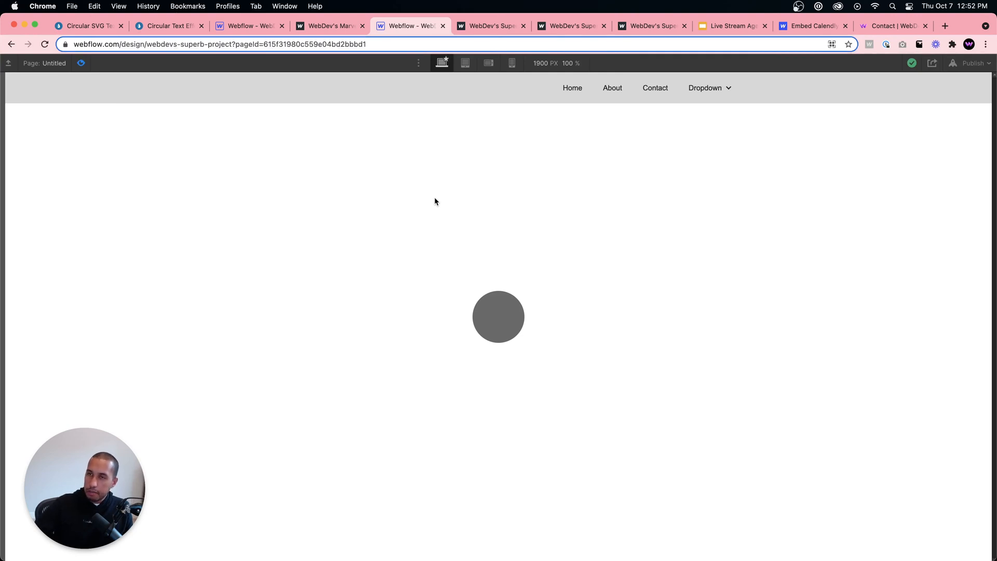
# - Open webdevforyou.com in a new browser tab and go to the WebDev For You profile on Webflow
pyautogui.click(944, 26)
pyautogui.click(786, 44)
pyautogui.write('webdevforyou.com')
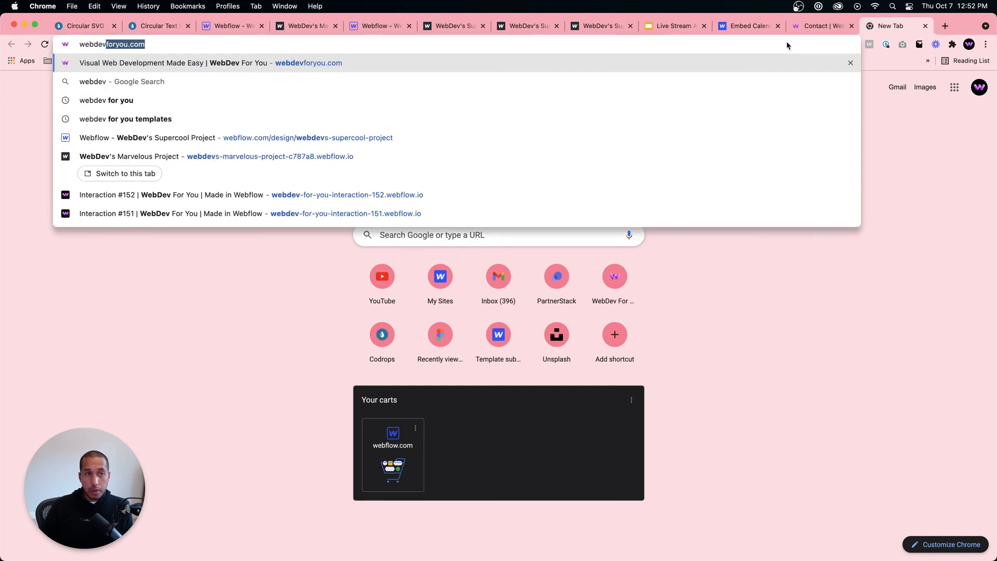
pyautogui.press('Return')
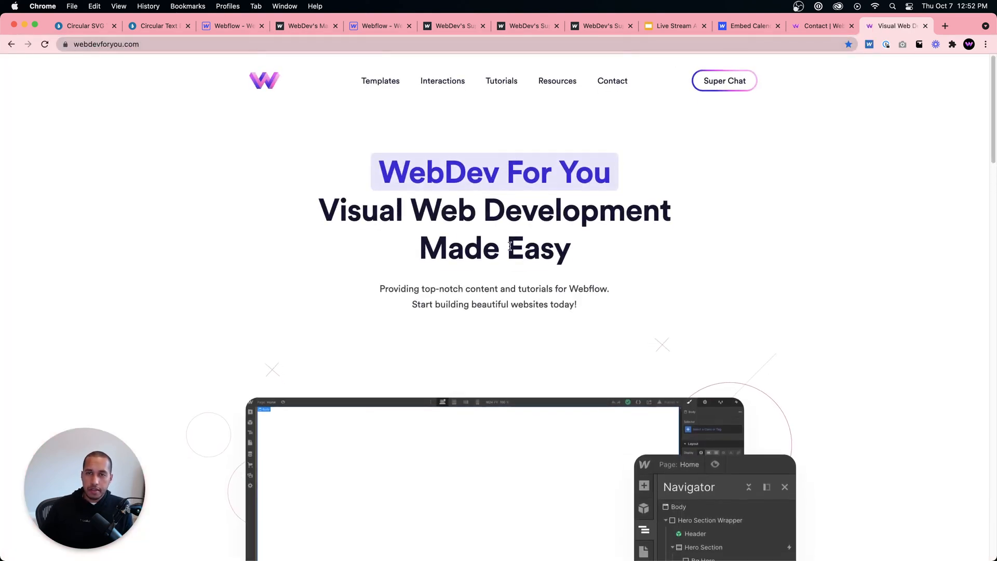
pyautogui.click(460, 152)
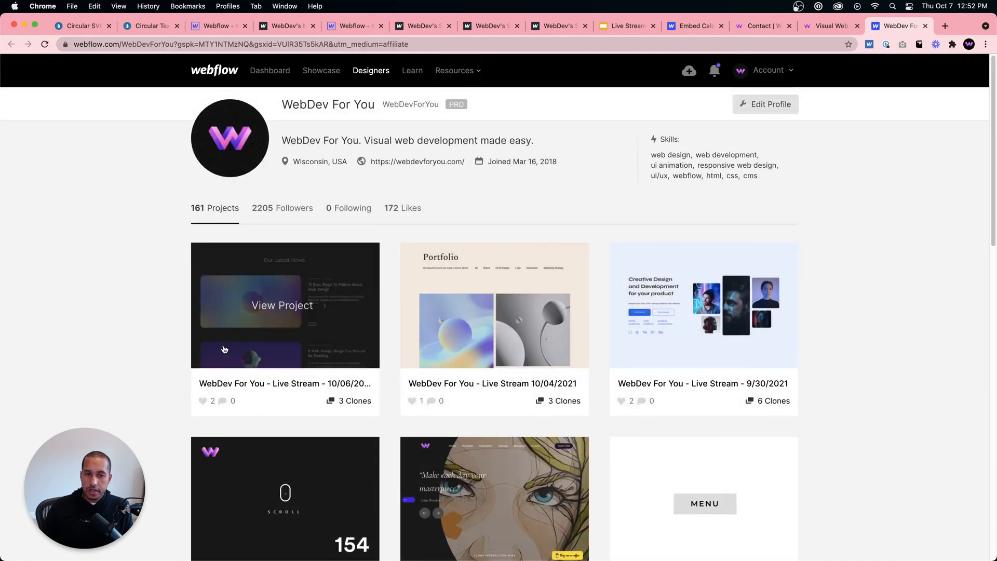
# - Open the Live Stream 10/06/2021 project in a new tab and look through its live site
pyautogui.scroll(-1, 831, 371)
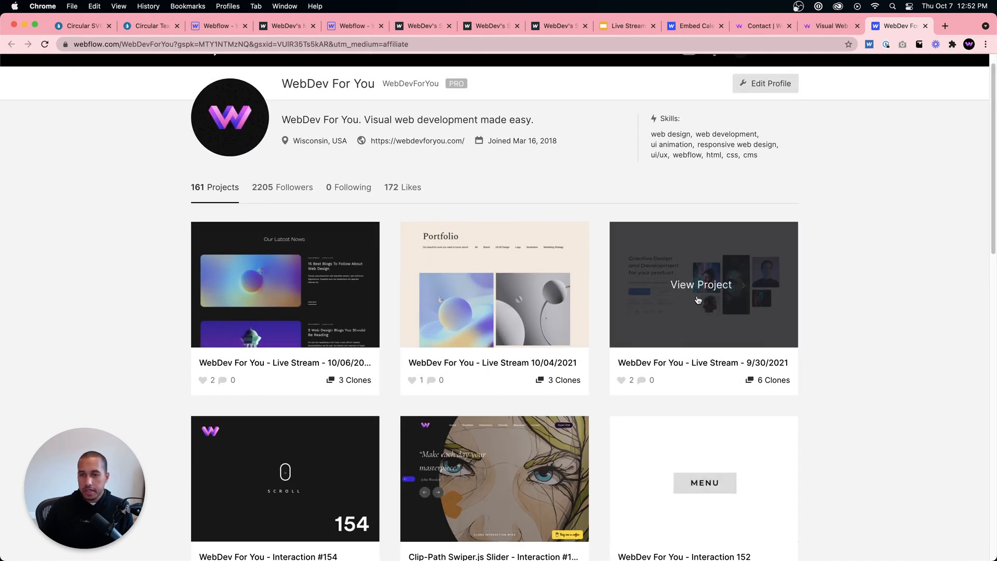
pyautogui.keyDown('super'); pyautogui.click(270, 289); pyautogui.keyUp('super')
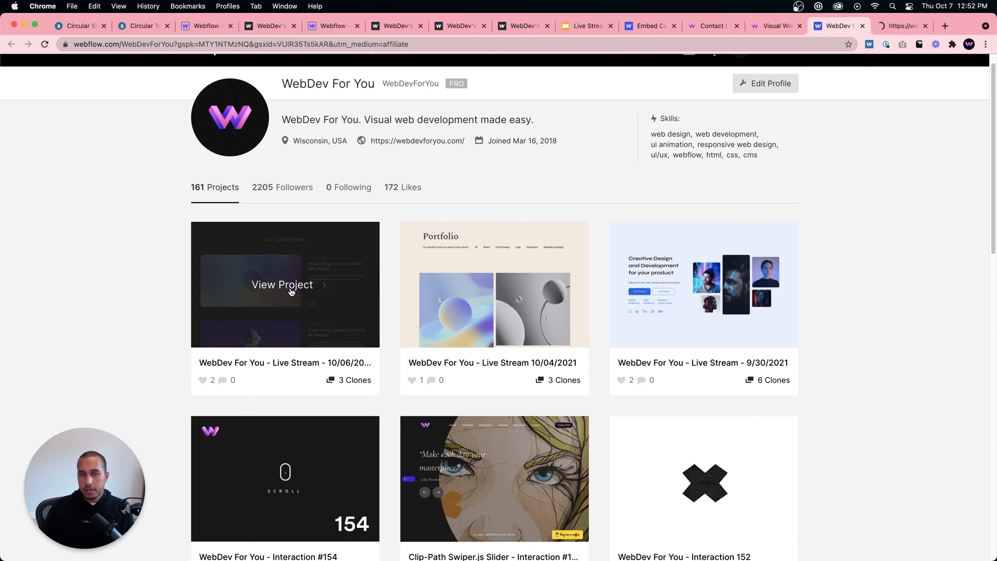
pyautogui.click(895, 26)
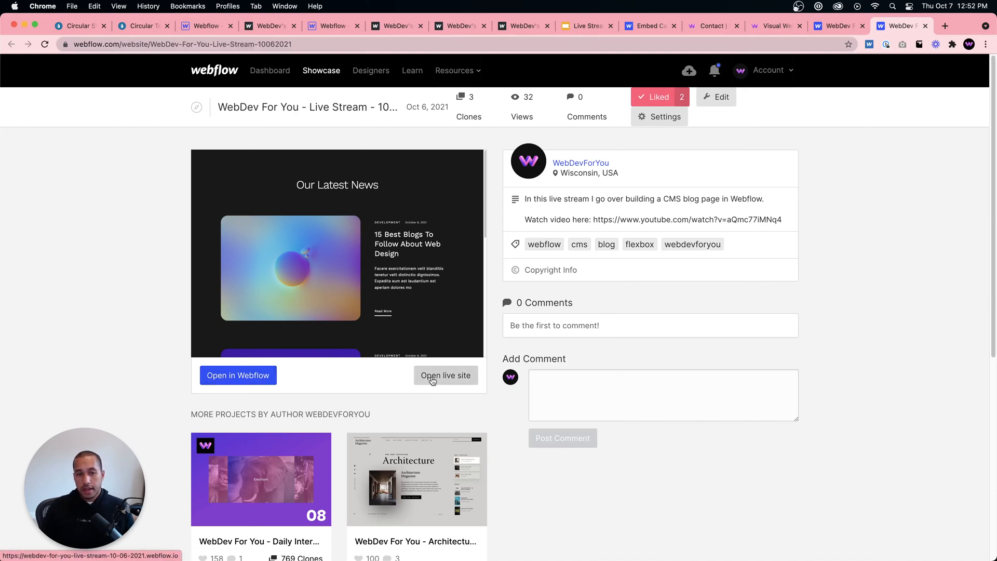
pyautogui.click(445, 375)
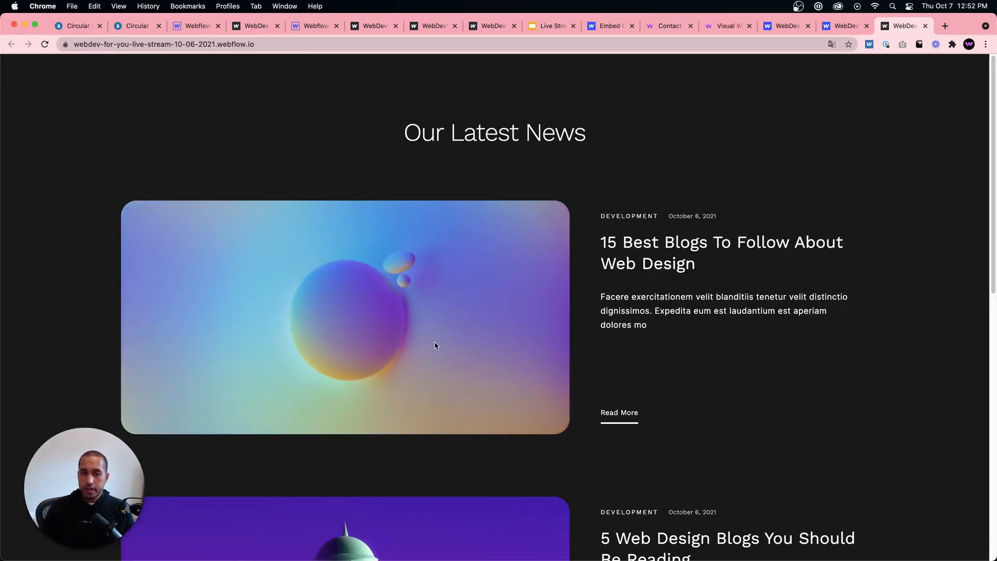
pyautogui.scroll(-3, 585, 456)
pyautogui.scroll(-9, 584, 456)
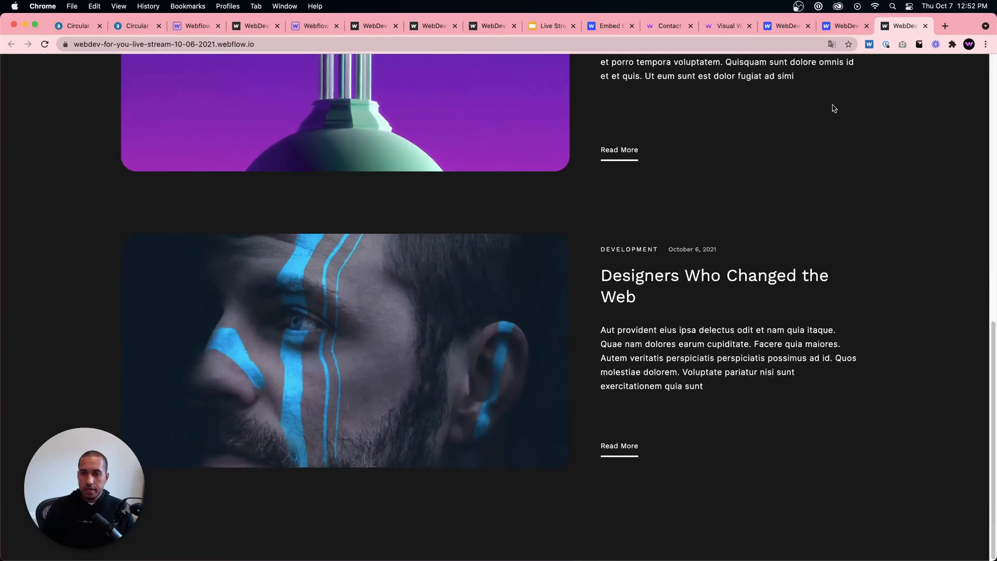
# - Return to the profile, open the Live Stream 10/04/2021 project, and look through its live portfolio site
pyautogui.click(831, 30)
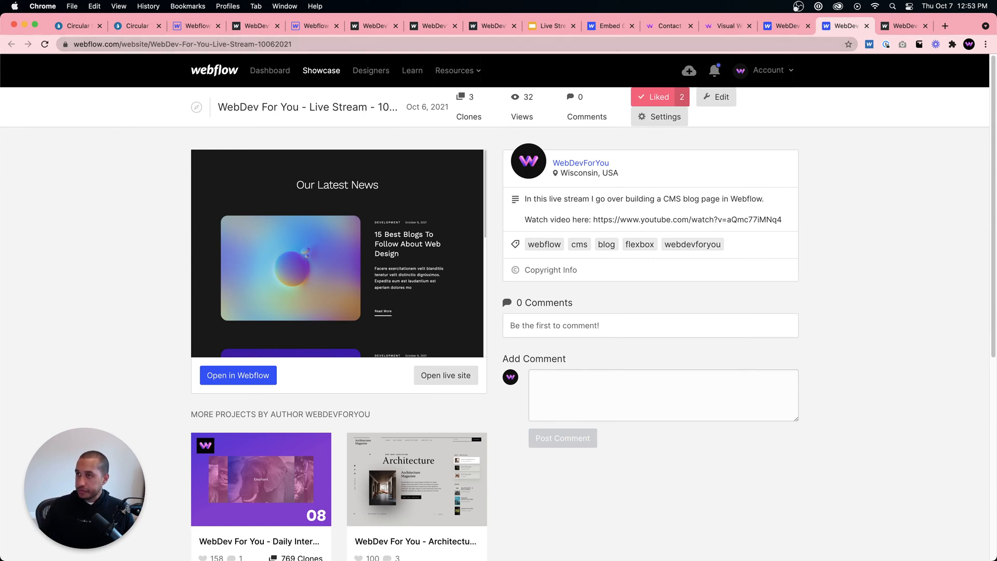
pyautogui.click(784, 28)
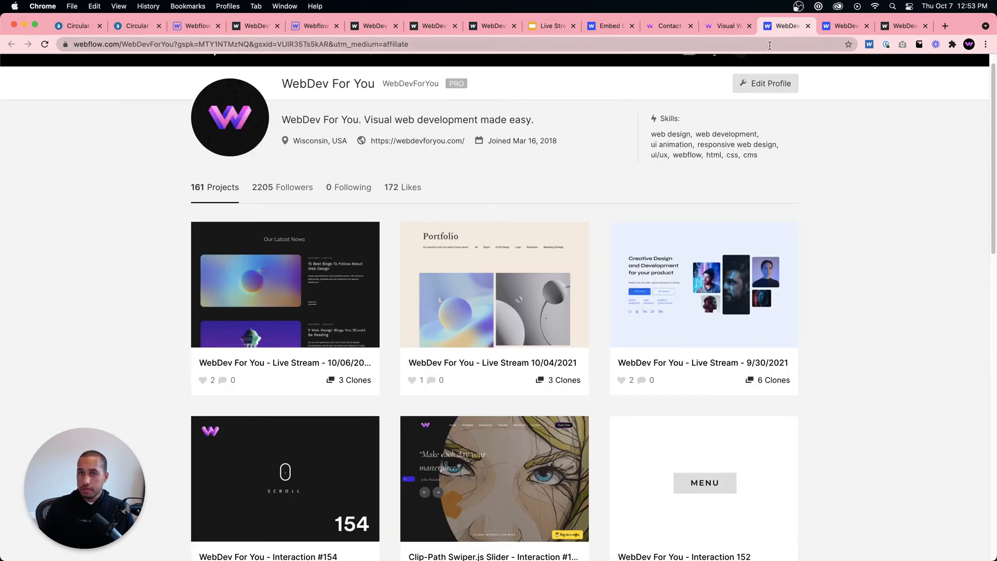
pyautogui.click(479, 289)
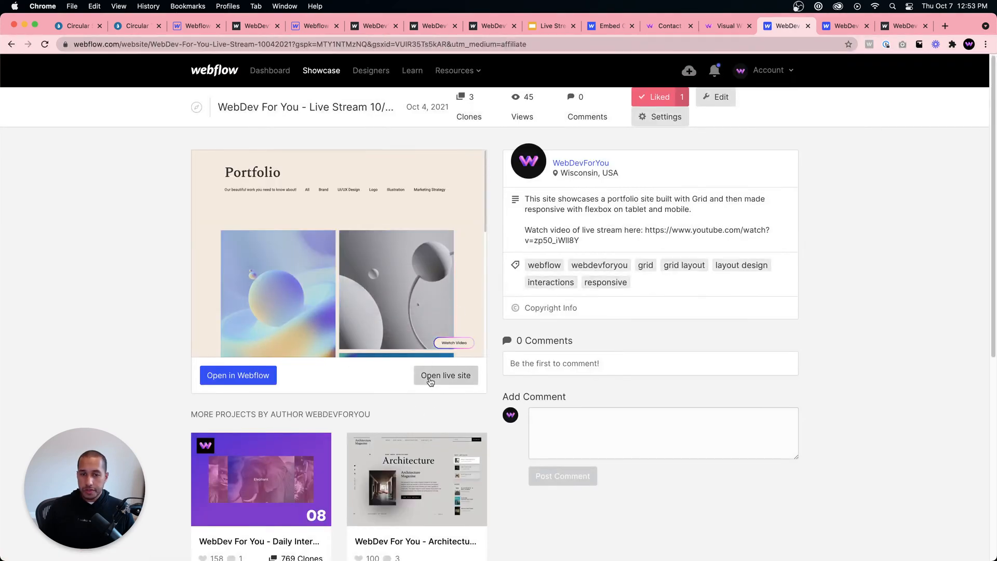
pyautogui.click(444, 375)
pyautogui.scroll(-8, 675, 405)
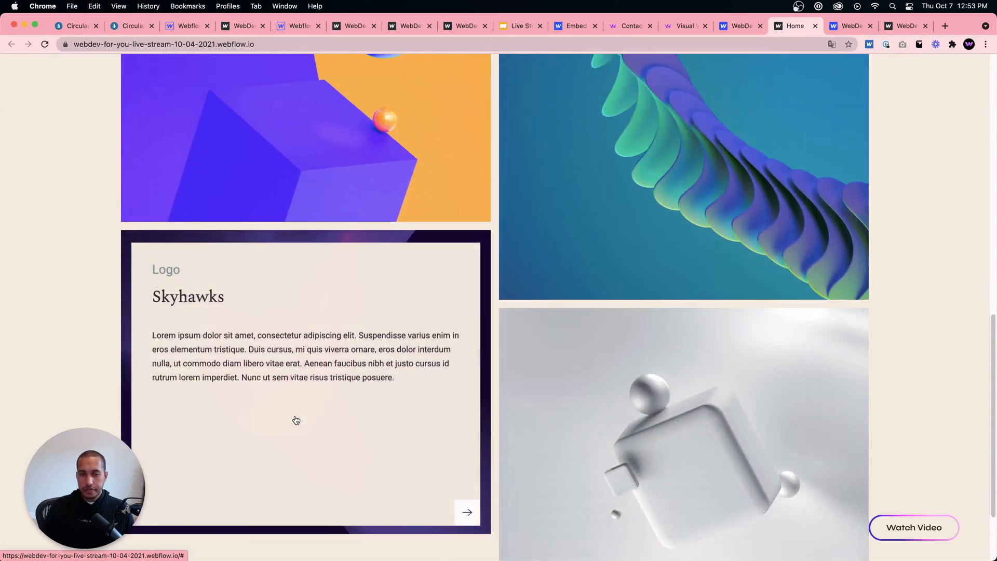
pyautogui.scroll(8, 294, 361)
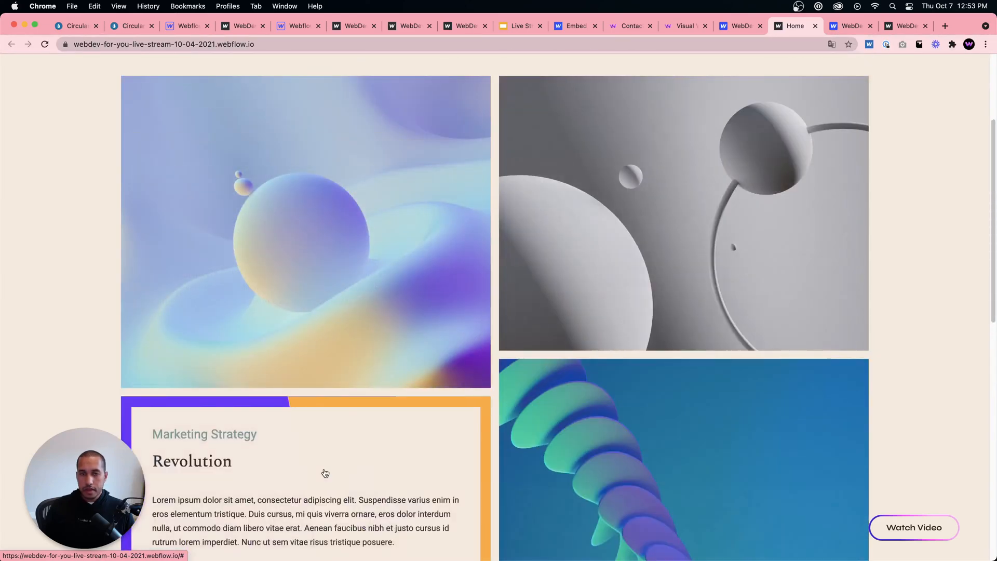
# - Leave the live portfolio site and return to the Webflow project with the navbar in the Designer
pyautogui.scroll(3, 322, 468)
pyautogui.click(734, 26)
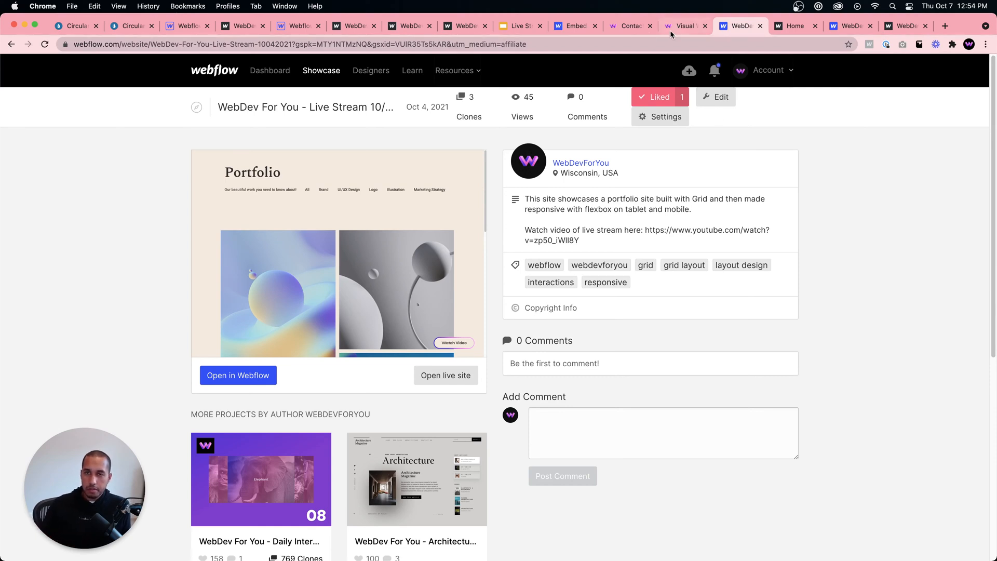
pyautogui.click(297, 26)
pyautogui.click(80, 63)
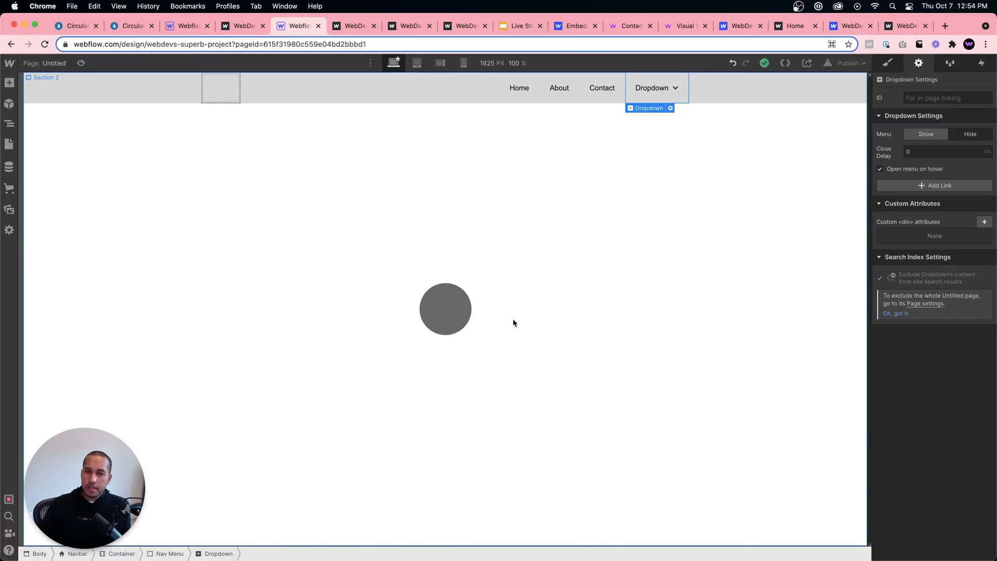
pyautogui.click(454, 311)
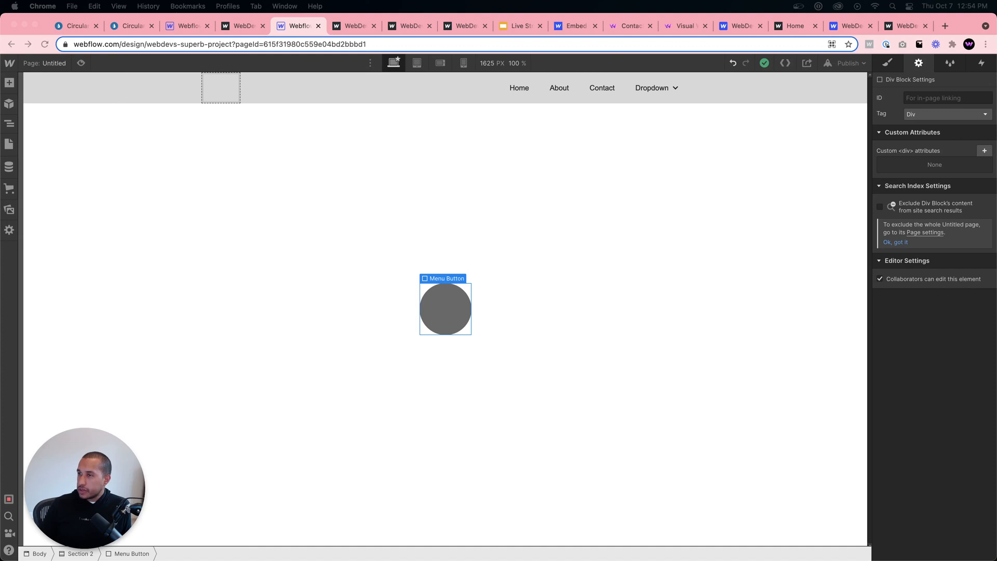
pyautogui.click(609, 248)
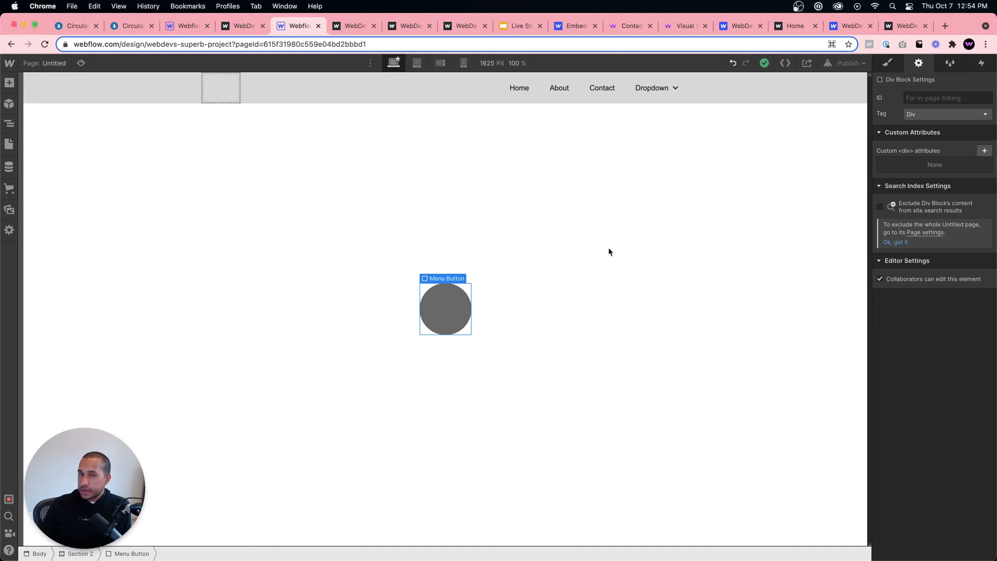
pyautogui.click(8, 145)
pyautogui.click(453, 188)
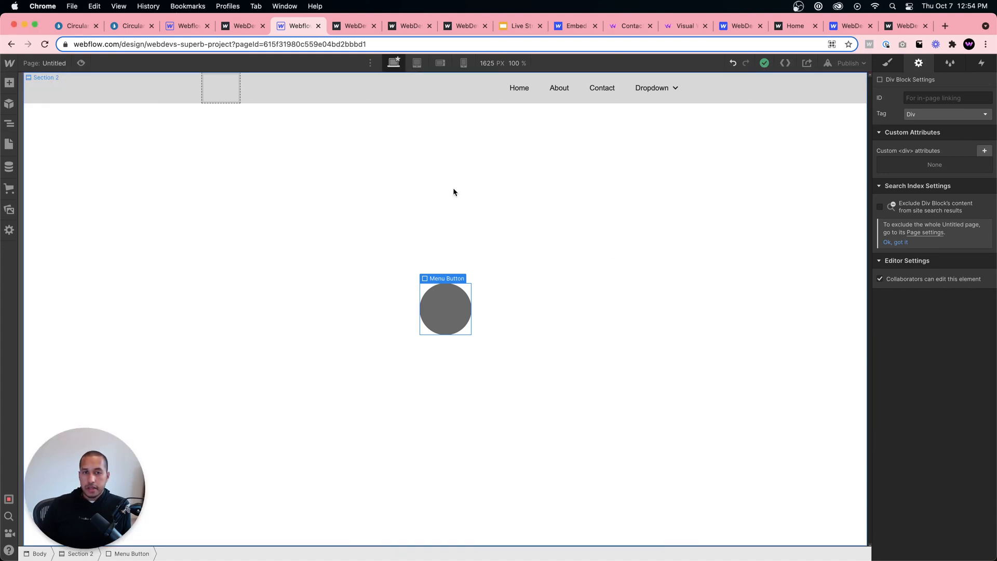
pyautogui.click(765, 210)
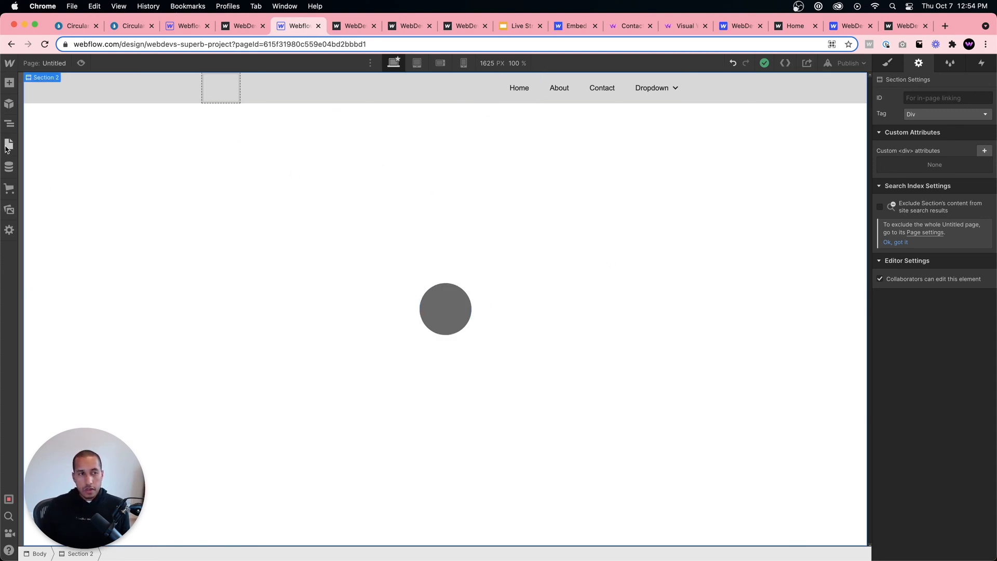
# - Add a new section to the page body, below the navbar
pyautogui.click(9, 123)
pyautogui.click(64, 106)
pyautogui.press('super+e')
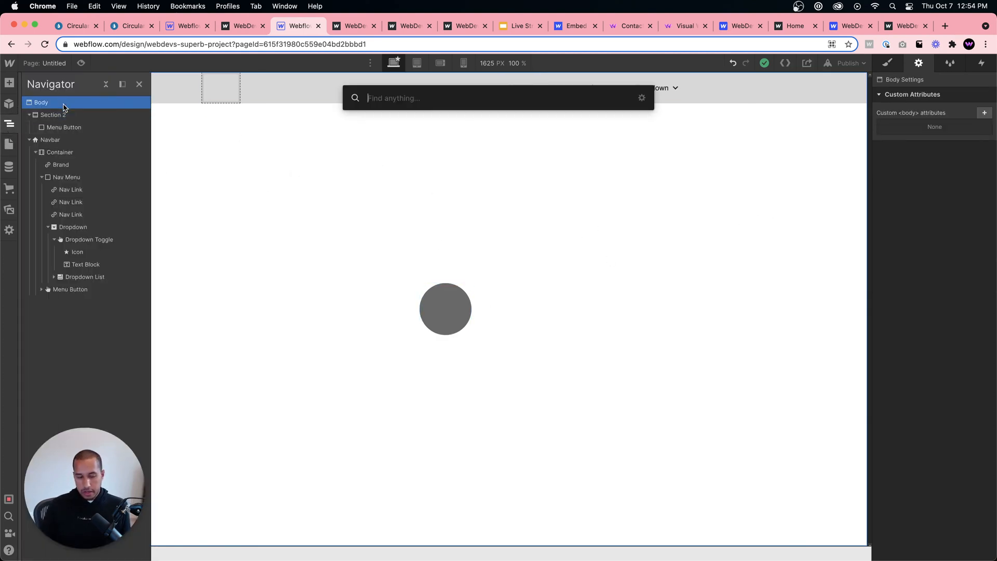
pyautogui.write('sec')
pyautogui.press('Return')
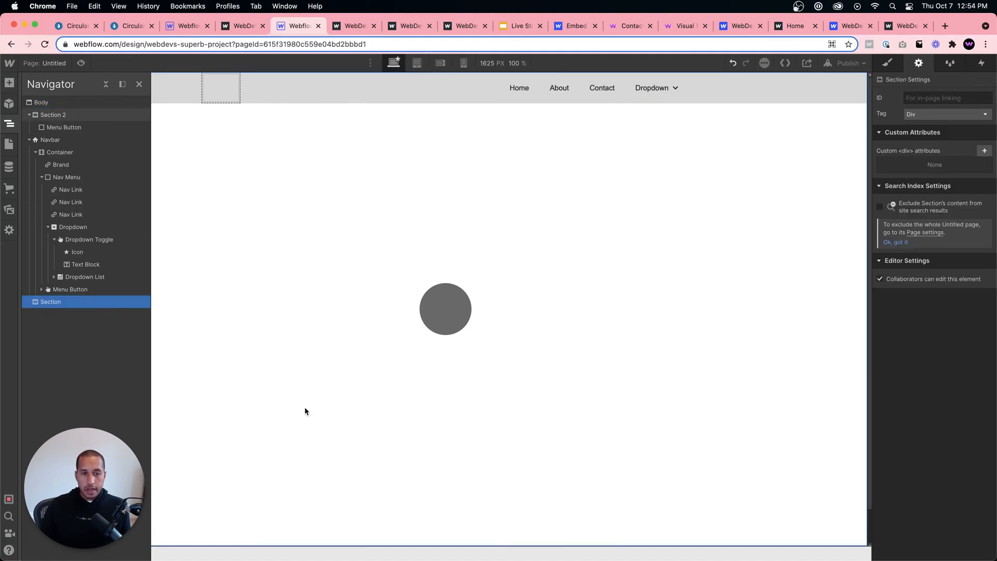
# - Give the new empty section at the end of the page the ID section2 for in-page linking
pyautogui.scroll(-2, 305, 410)
pyautogui.click(406, 541)
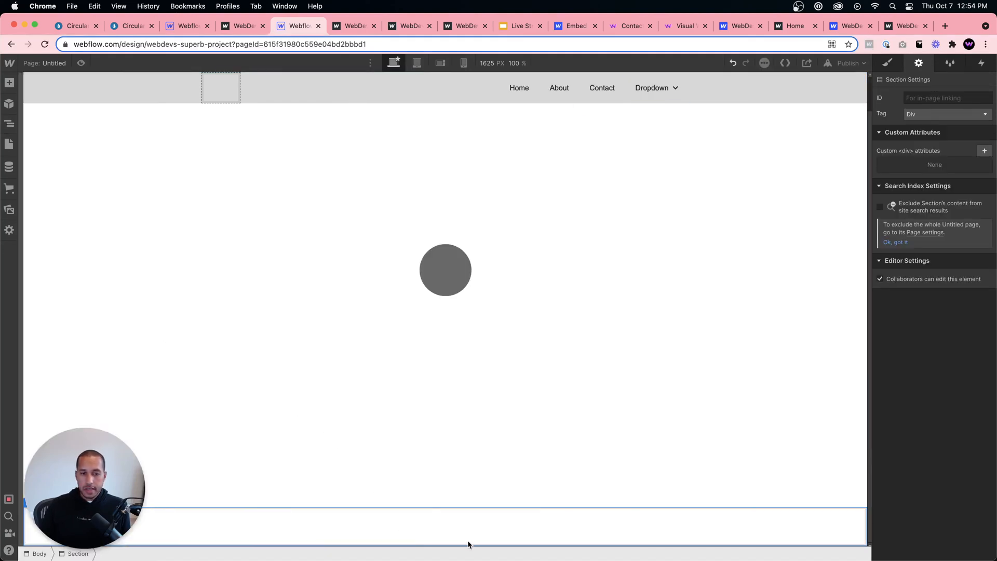
pyautogui.click(913, 99)
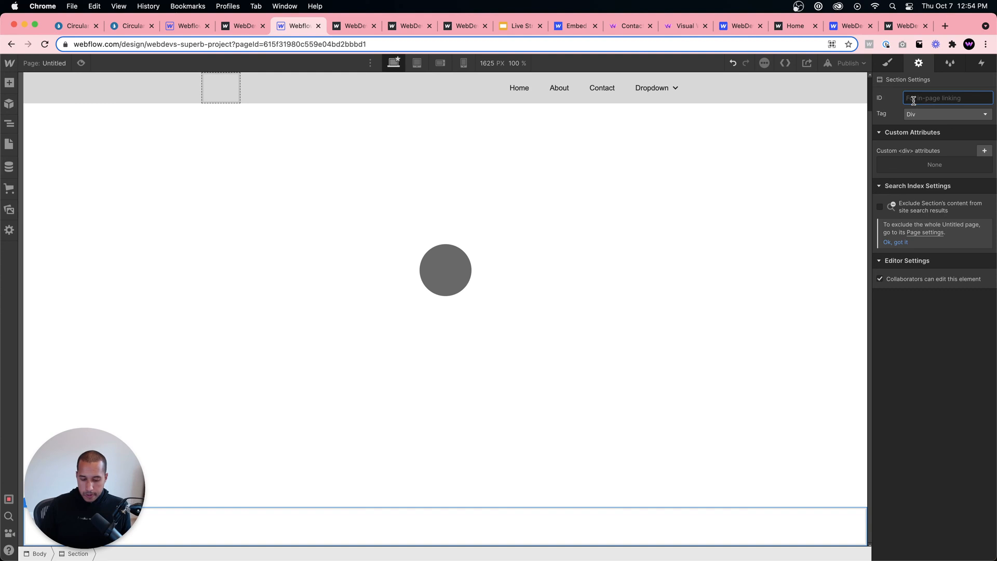
pyautogui.write('#secti')
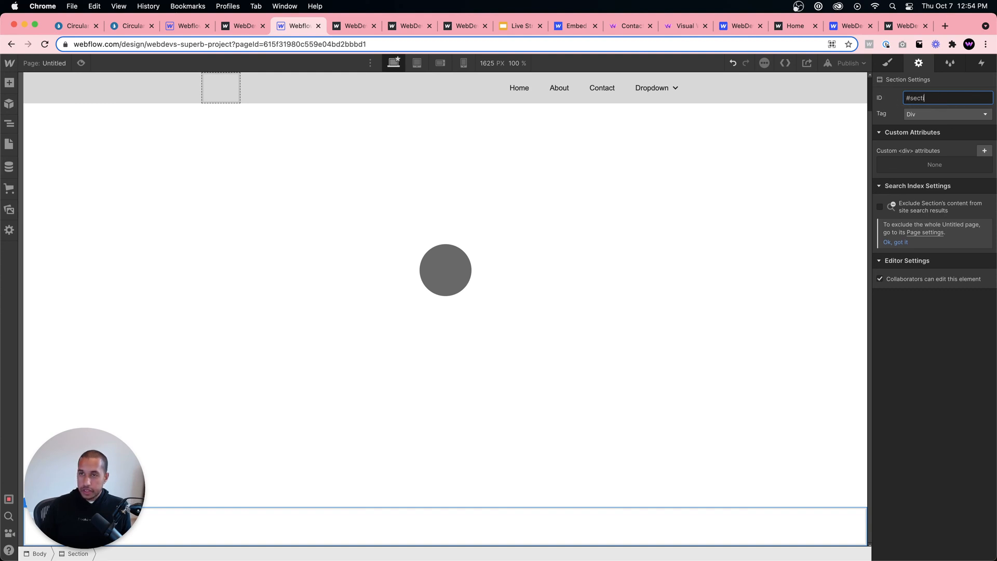
pyautogui.write('on2')
pyautogui.press('Return')
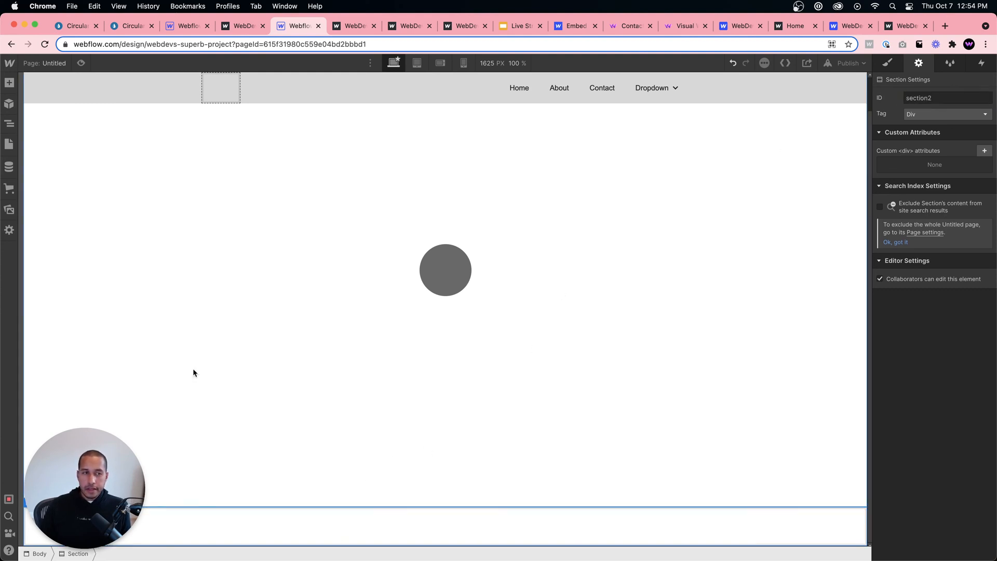
# - Create the class Section 3 on the new section
pyautogui.click(9, 150)
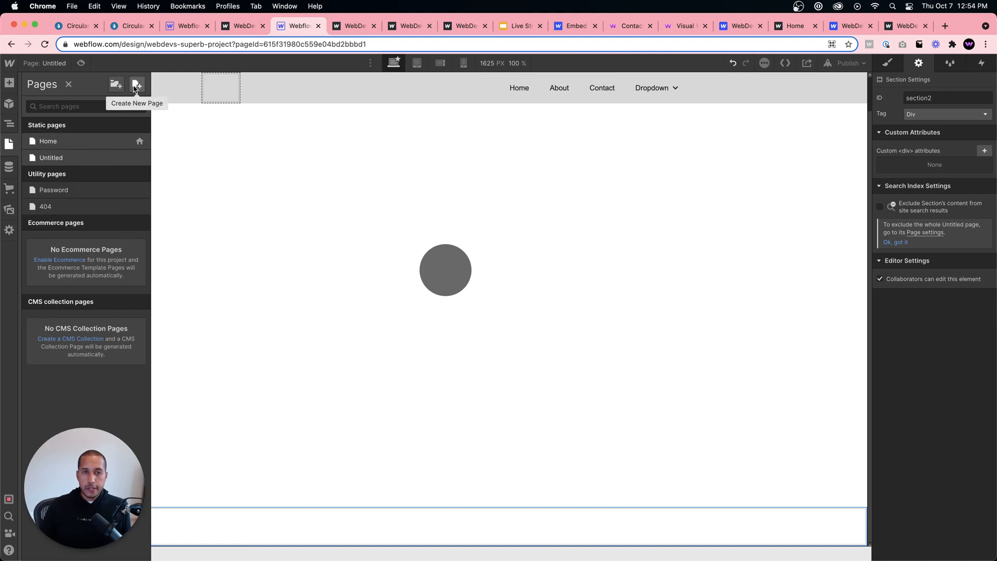
pyautogui.click(380, 486)
pyautogui.click(887, 62)
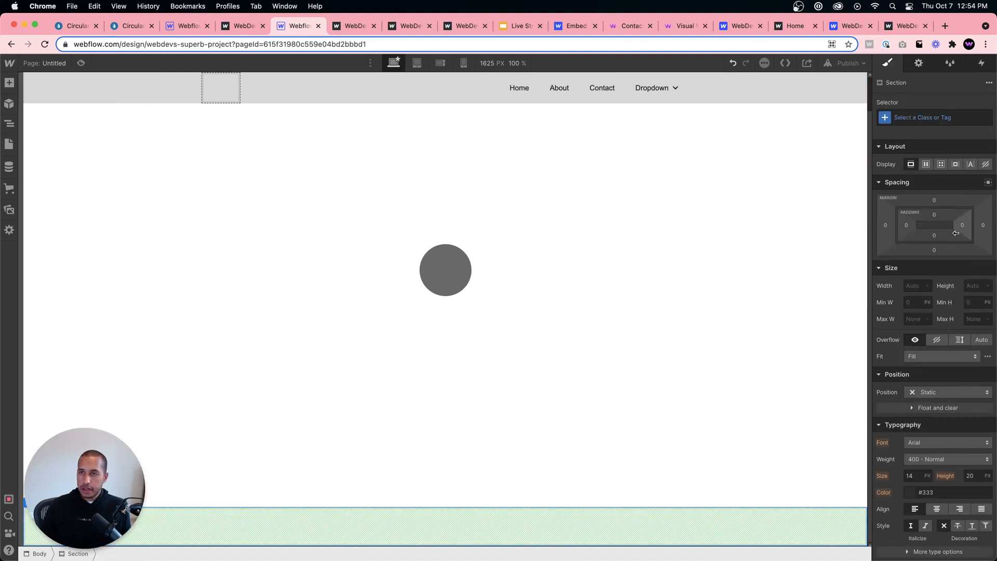
pyautogui.click(928, 119)
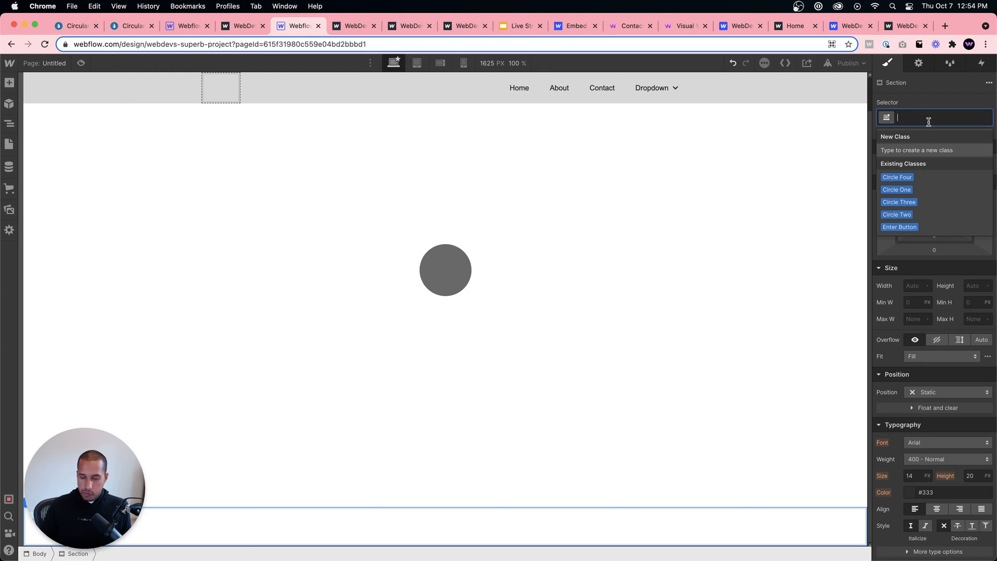
pyautogui.write('Section 3')
pyautogui.press('Return')
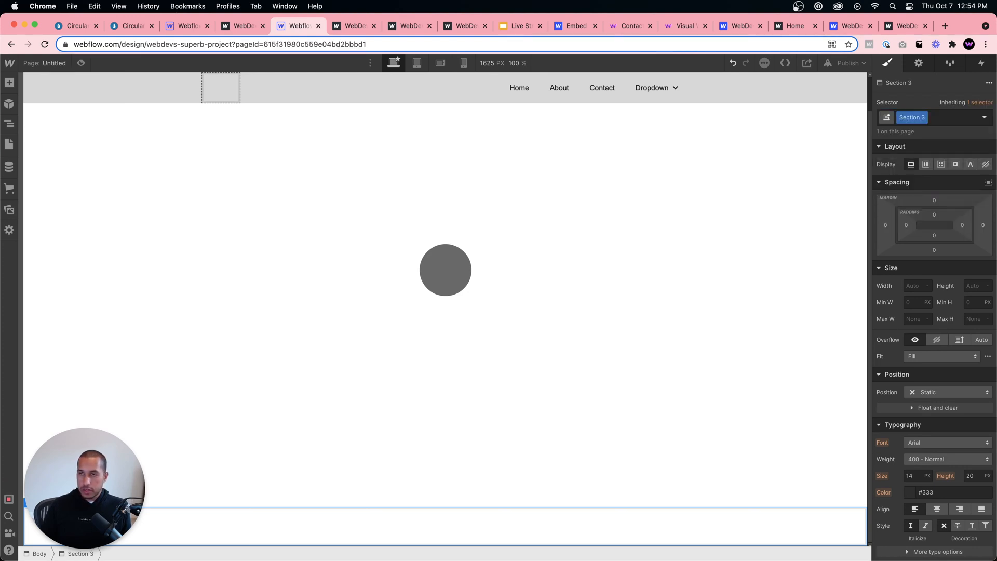
# - Set the minimum height of Section 3 to 100 VH
pyautogui.scroll(-6, 946, 296)
pyautogui.scroll(4, 928, 369)
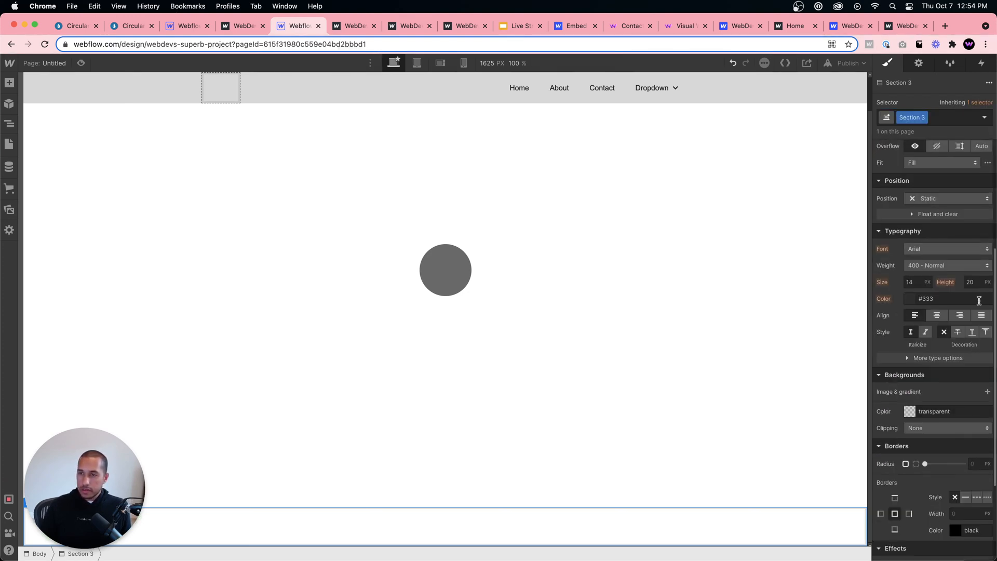
pyautogui.click(976, 282)
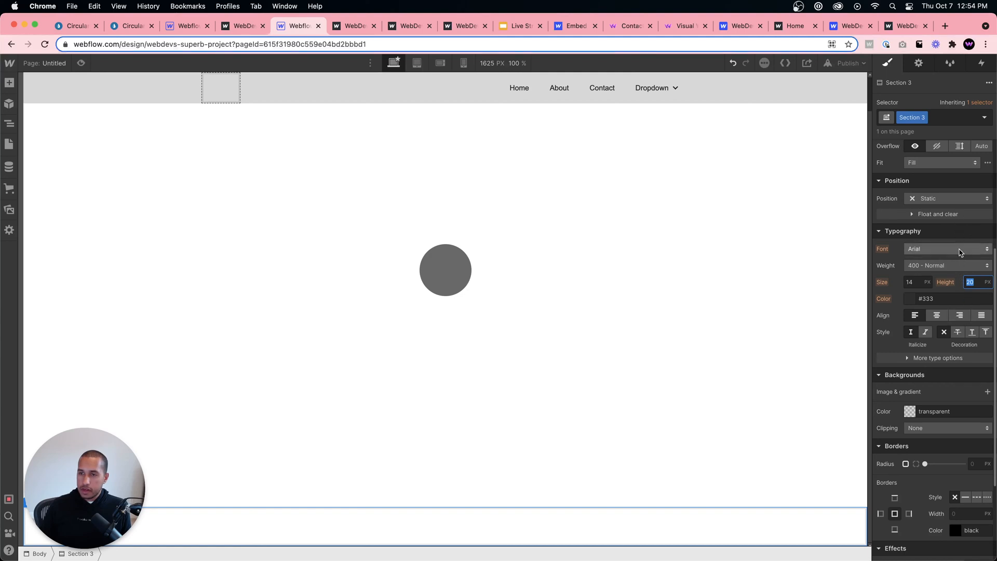
pyautogui.scroll(1, 968, 286)
pyautogui.scroll(3, 967, 286)
pyautogui.click(971, 199)
pyautogui.write('100')
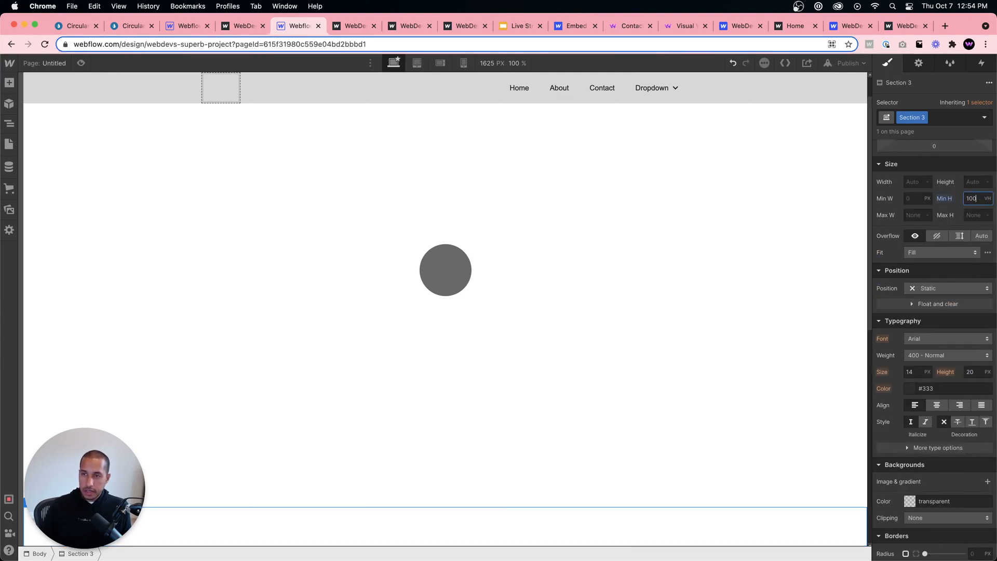
# - Give Section 3 the light green background colour #bdf8b7
pyautogui.scroll(-5, 935, 290)
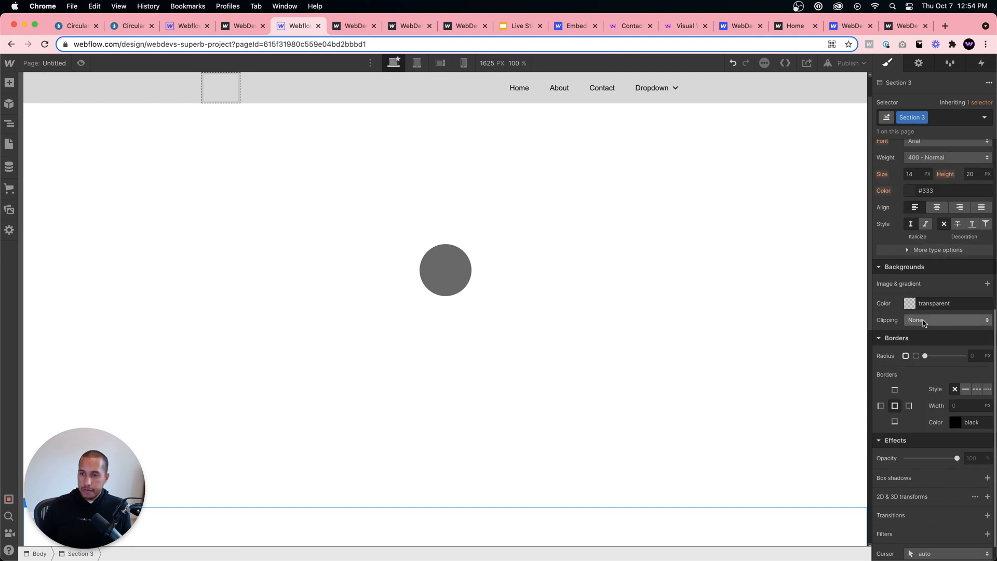
pyautogui.click(910, 304)
pyautogui.click(914, 335)
pyautogui.click(908, 319)
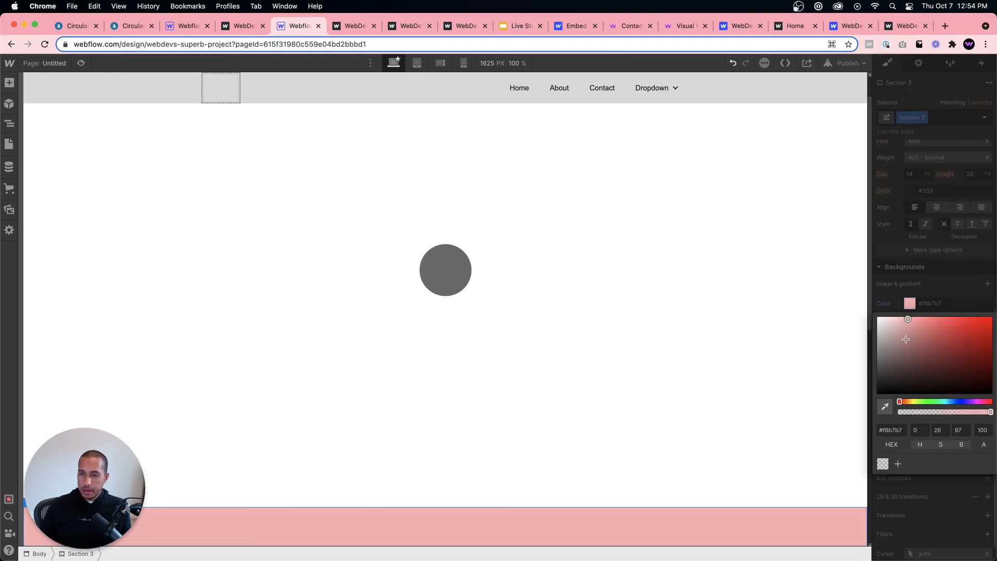
pyautogui.click(928, 402)
pyautogui.click(816, 378)
pyautogui.scroll(-8, 658, 372)
pyautogui.click(492, 313)
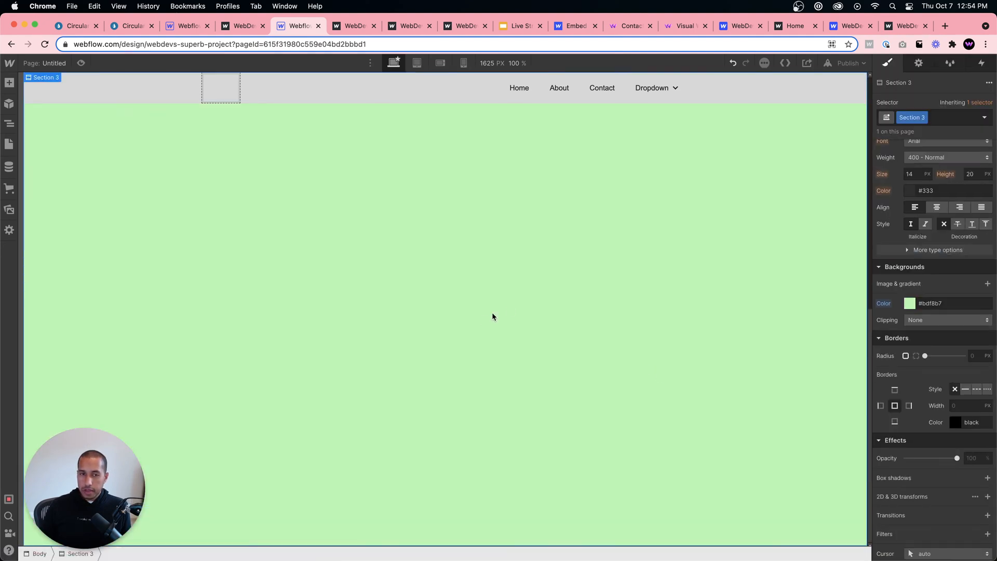
# - Check the green section's ID, and create another static page with the default name Untitled
pyautogui.scroll(4, 507, 310)
pyautogui.click(918, 62)
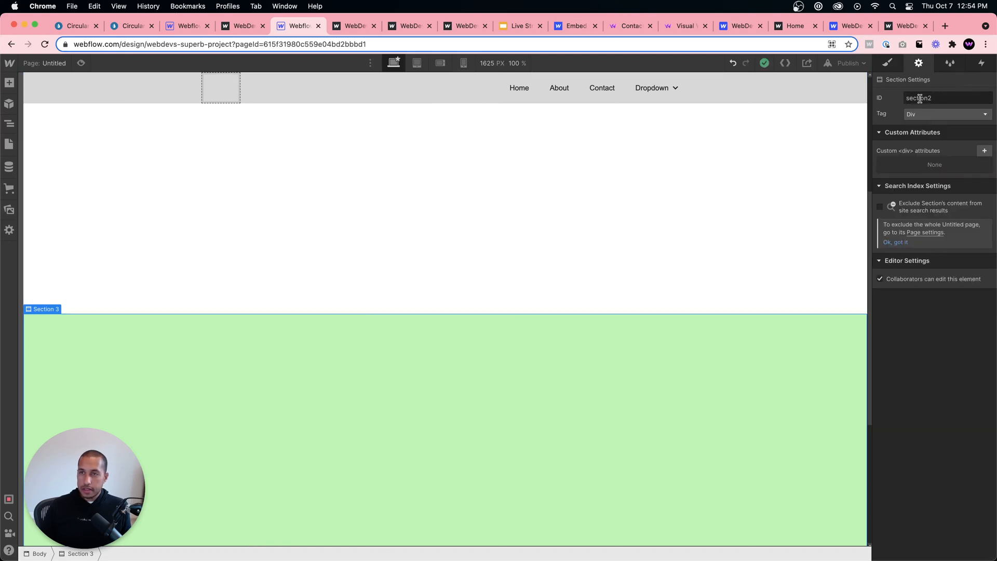
pyautogui.click(9, 144)
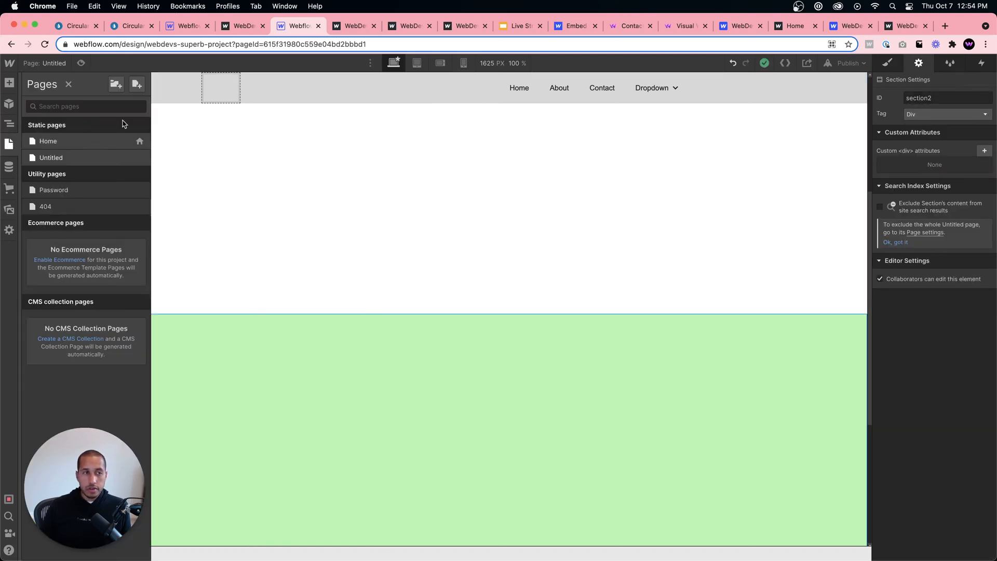
pyautogui.click(139, 86)
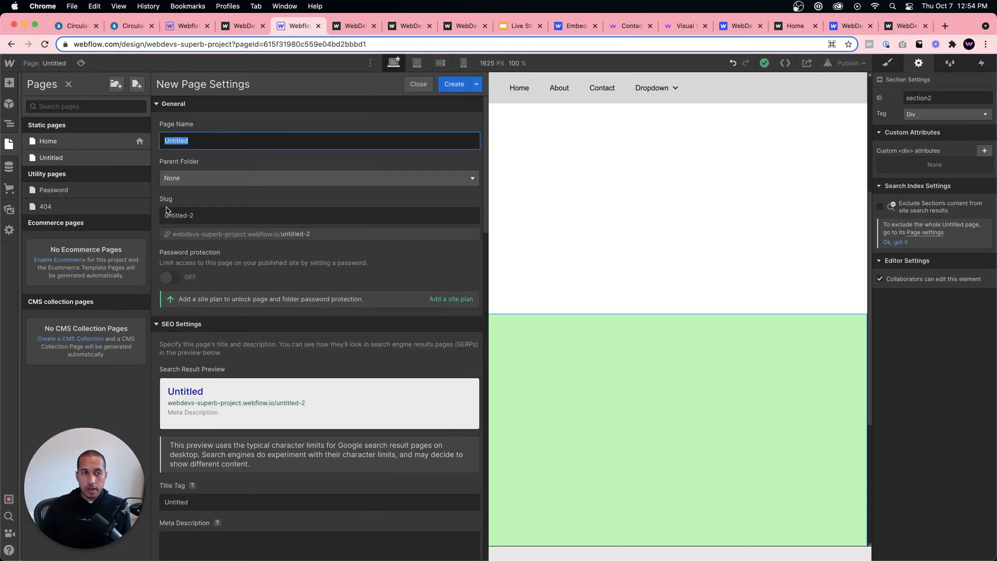
pyautogui.click(454, 82)
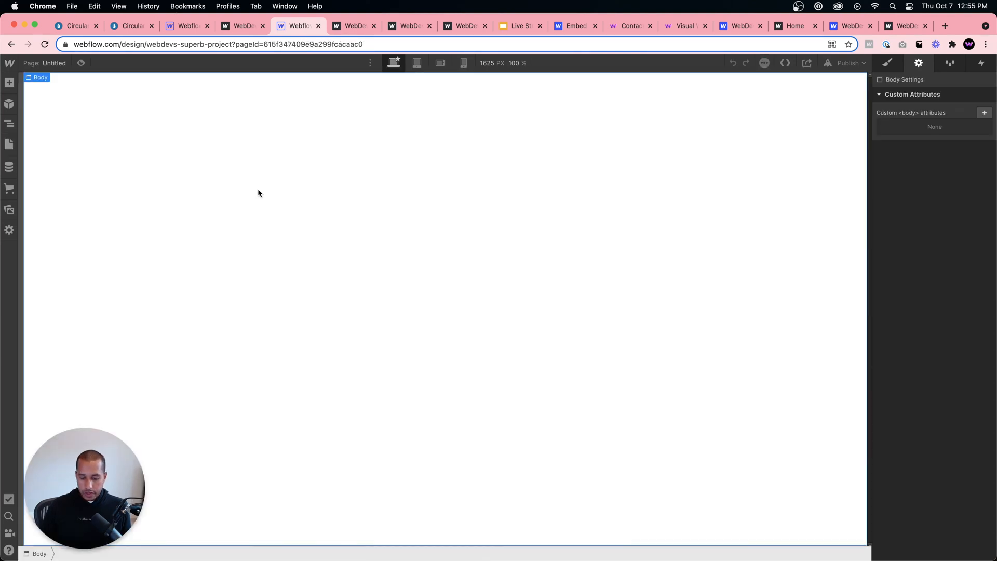
# - Add a button to the body of the new empty page
pyautogui.press('super+e')
pyautogui.write('button')
pyautogui.press('Return')
pyautogui.click(138, 178)
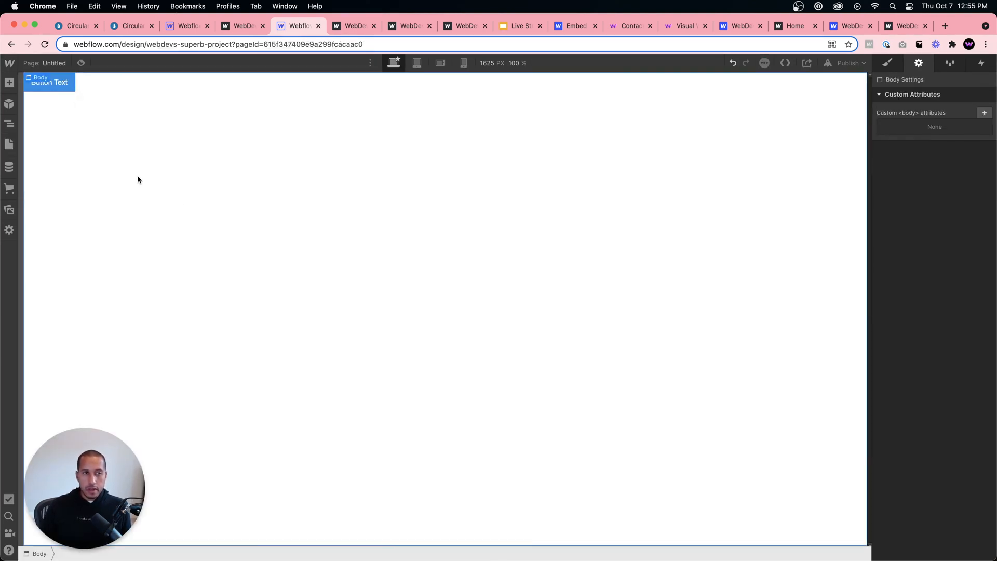
# - Try to link the button to a page section, and set its link type back to URL
pyautogui.click(57, 84)
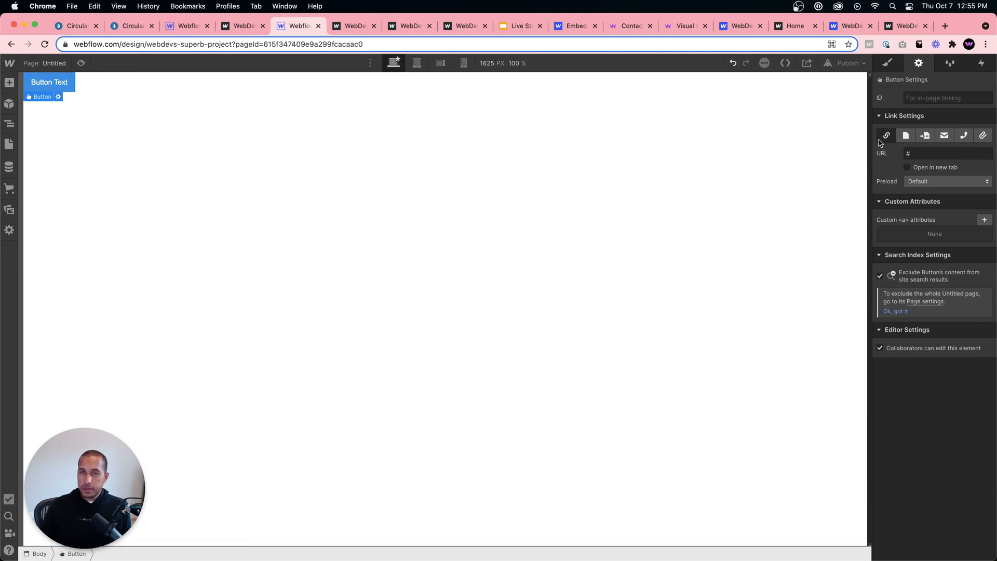
pyautogui.click(906, 136)
pyautogui.click(925, 136)
pyautogui.click(933, 155)
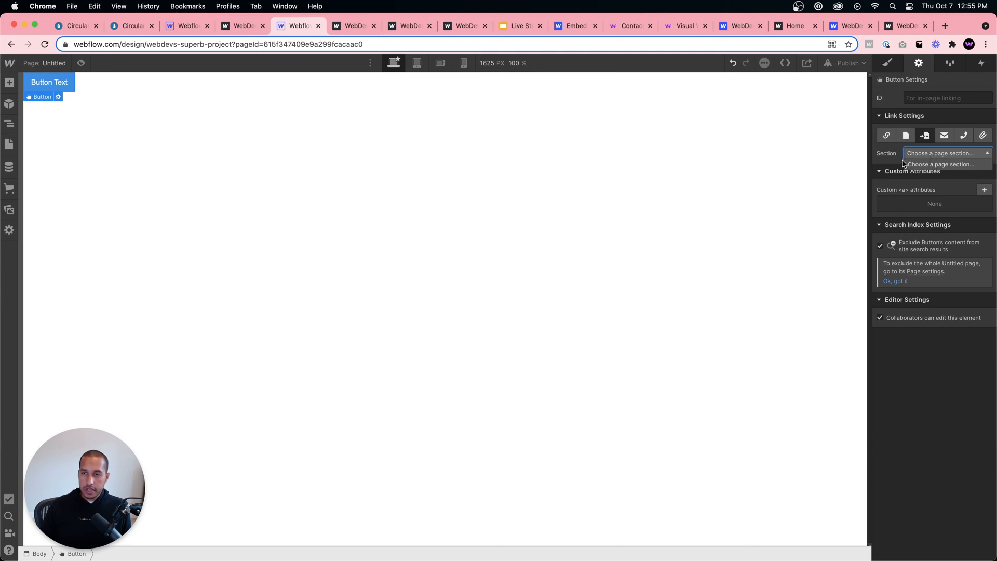
pyautogui.click(929, 155)
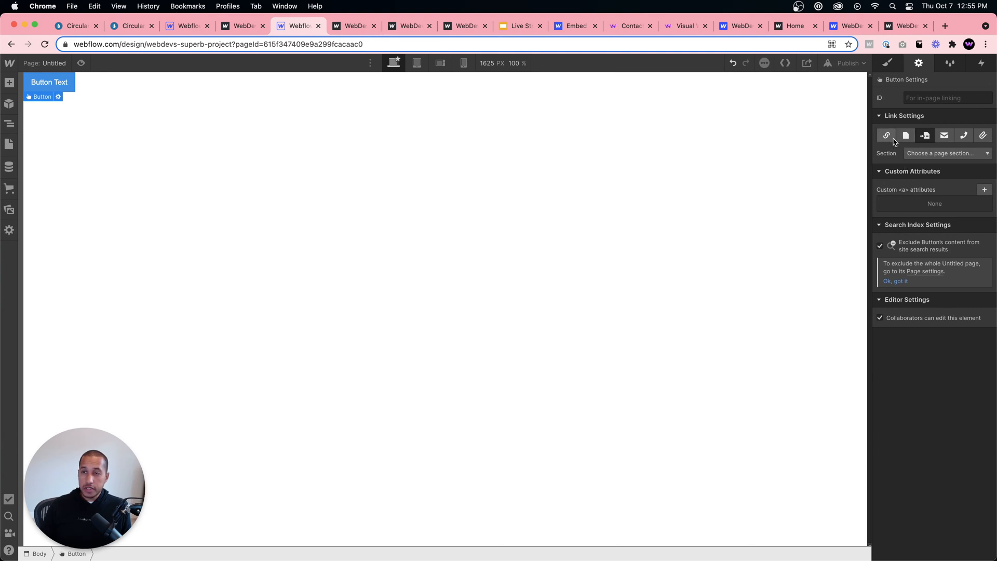
pyautogui.click(887, 135)
pyautogui.click(386, 219)
# - Rename the untitled page that has the navbar to Sample Page, save it, and return to the page with the button
pyautogui.click(9, 144)
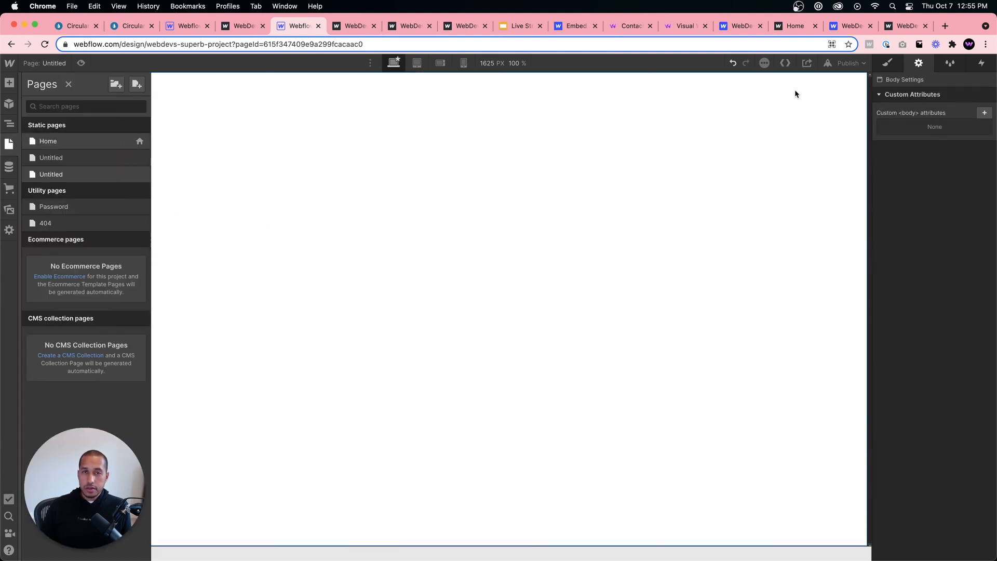
pyautogui.click(83, 157)
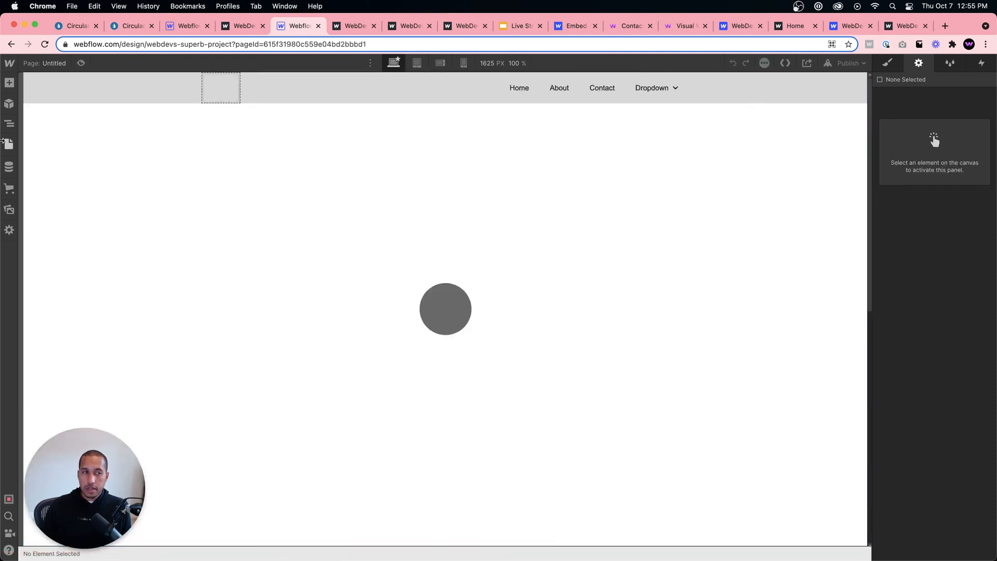
pyautogui.click(137, 158)
pyautogui.doubleClick(250, 140)
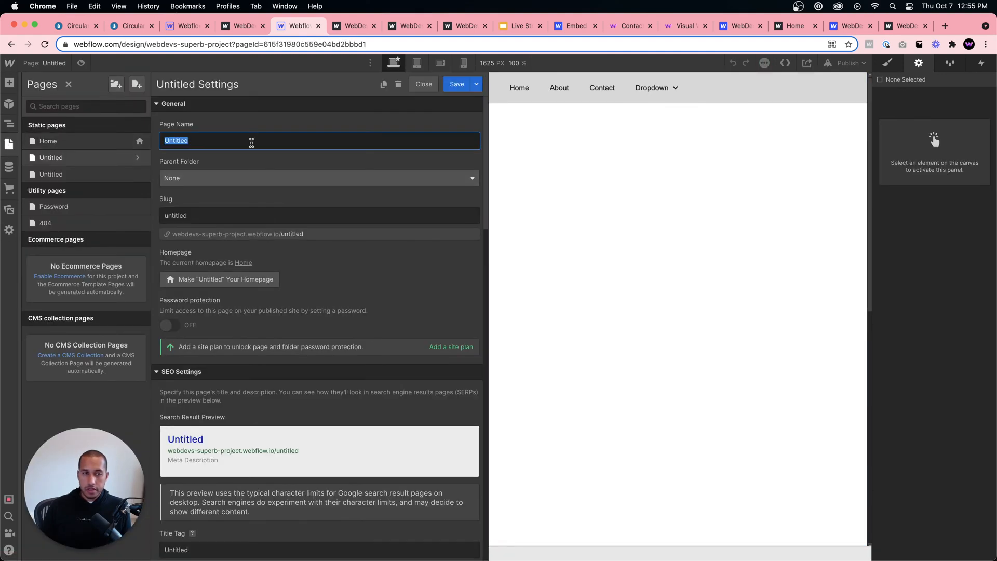
pyautogui.write('Sample Page')
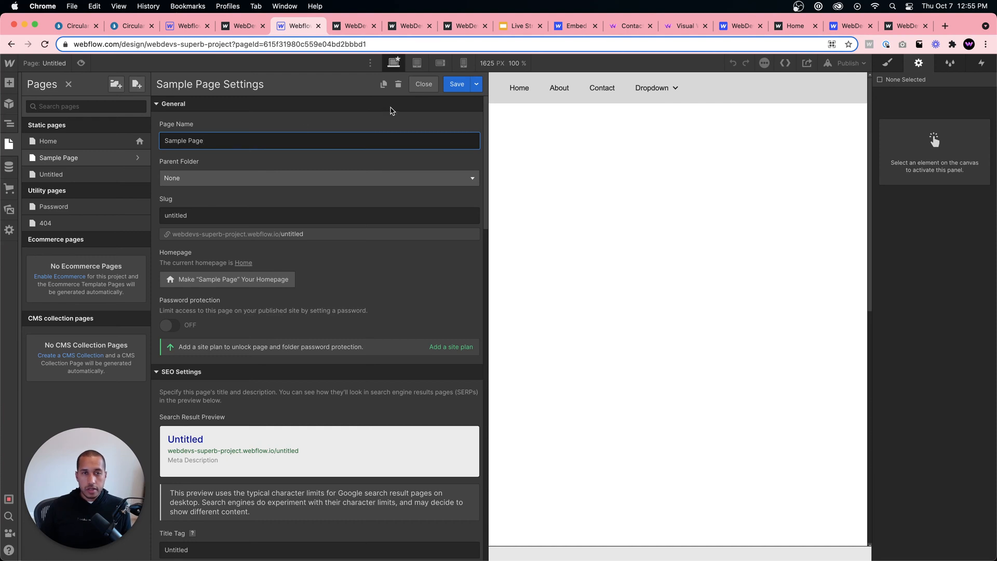
pyautogui.click(451, 86)
pyautogui.click(61, 173)
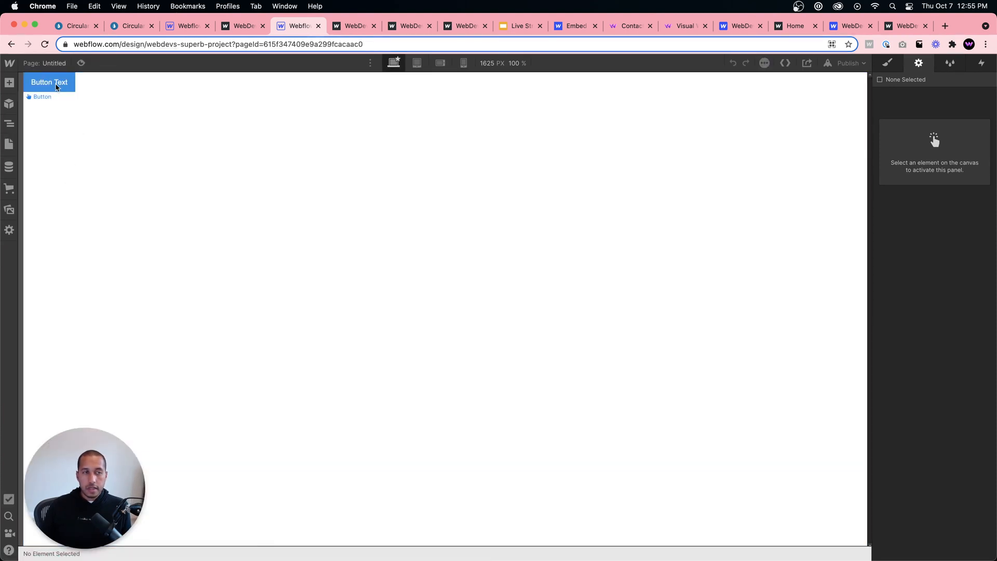
# - Rename the Untitled page containing the button to Sample Page Two and save its settings
pyautogui.click(9, 144)
pyautogui.click(139, 174)
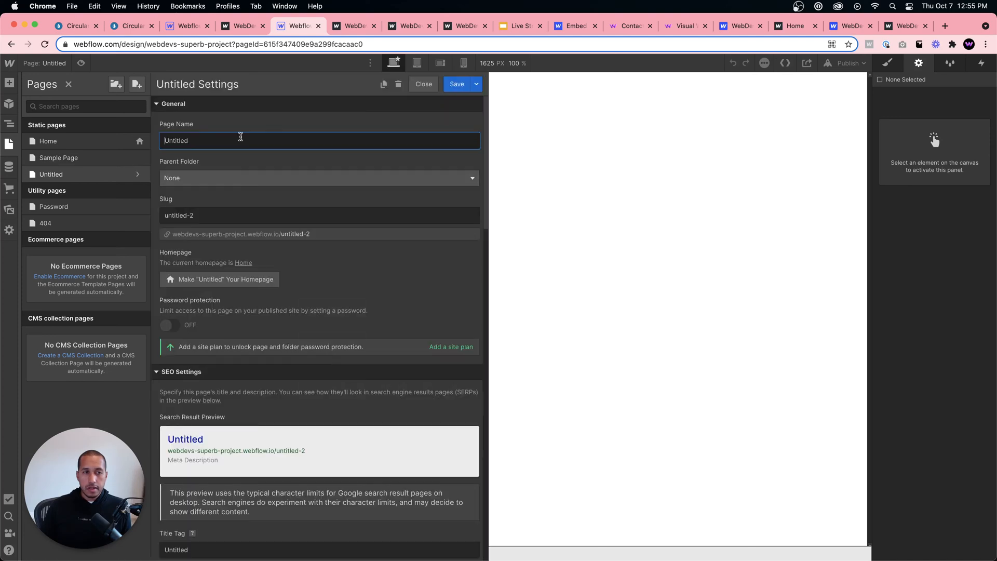
pyautogui.doubleClick(240, 136)
pyautogui.write('Sample Page Two')
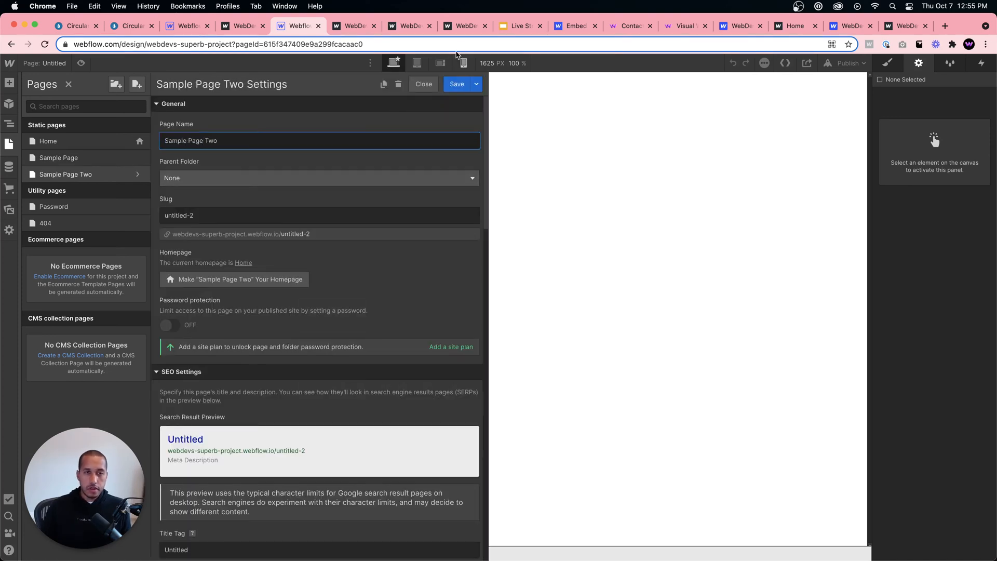
pyautogui.click(457, 83)
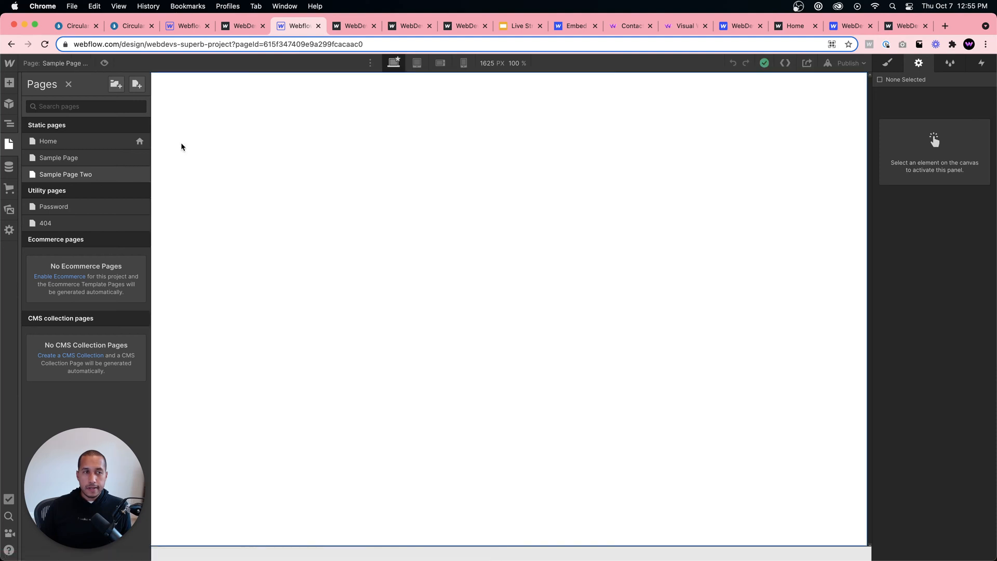
# - Publish the site to its webflow.io domain, and open the live page with the button to check its address
pyautogui.click(848, 63)
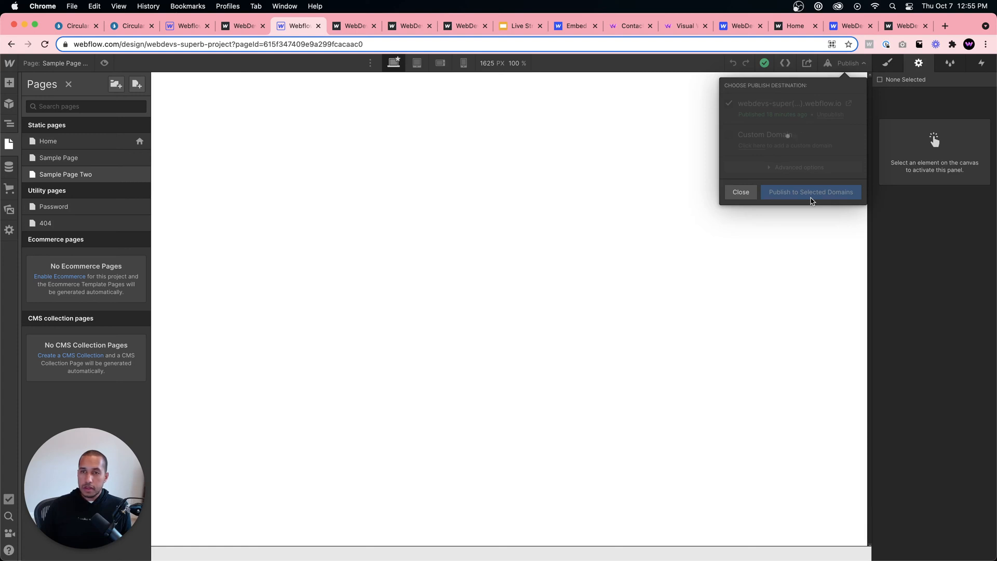
pyautogui.click(846, 109)
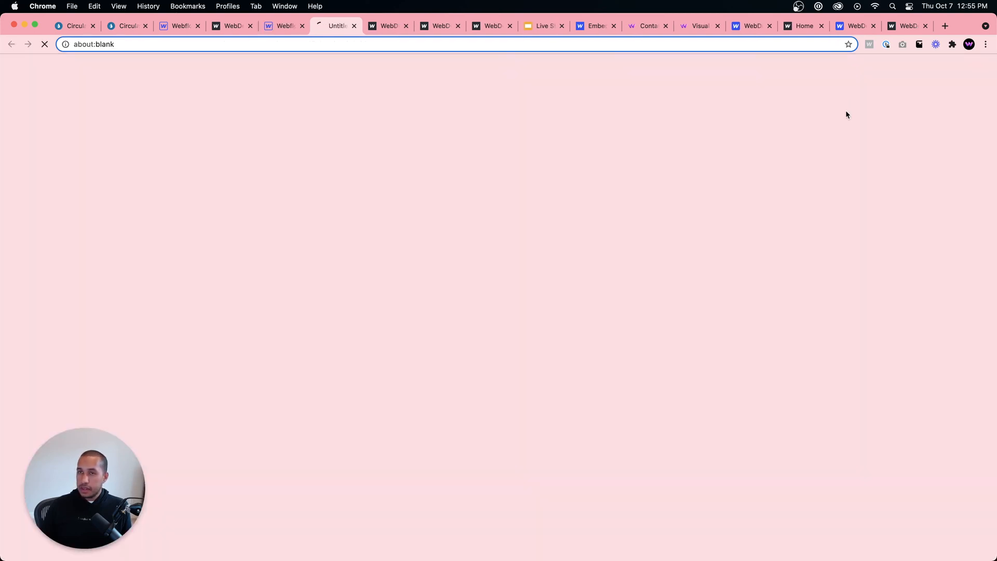
pyautogui.click(201, 43)
pyautogui.click(692, 125)
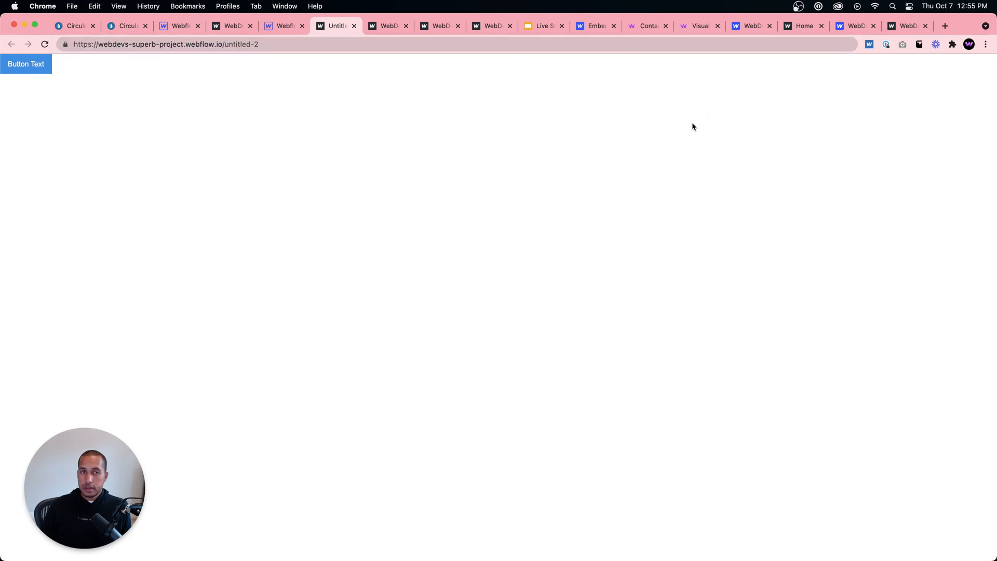
pyautogui.click(849, 29)
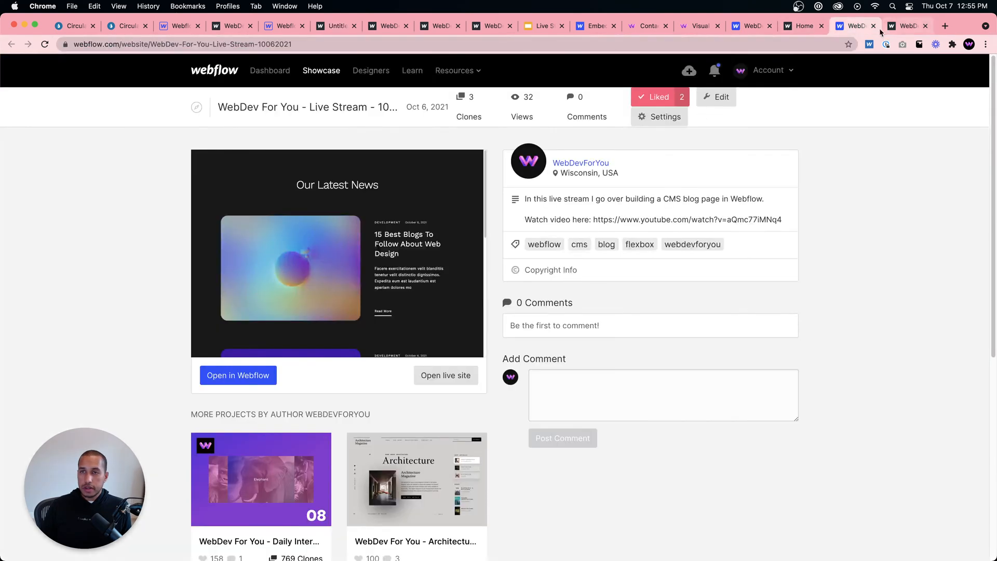
# - Back in the Designer, set the slug of Sample Page to sample-page and save it
pyautogui.click(283, 26)
pyautogui.click(52, 158)
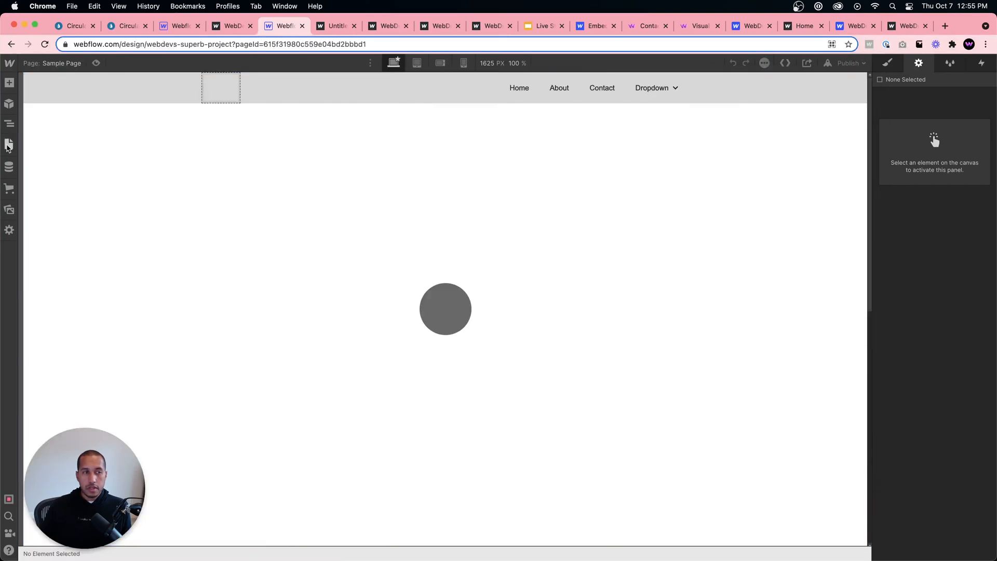
pyautogui.click(139, 158)
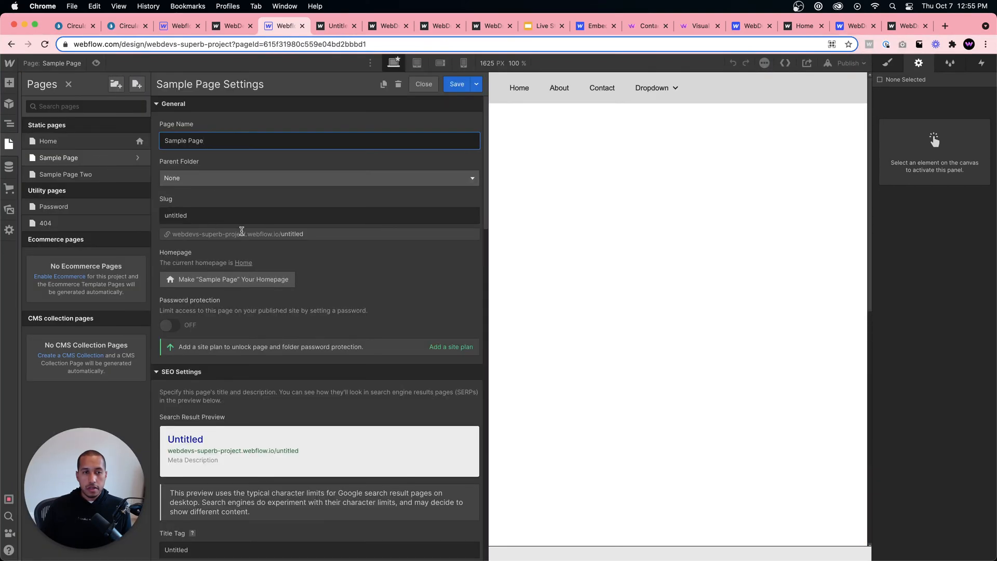
pyautogui.click(264, 213)
pyautogui.doubleClick(262, 216)
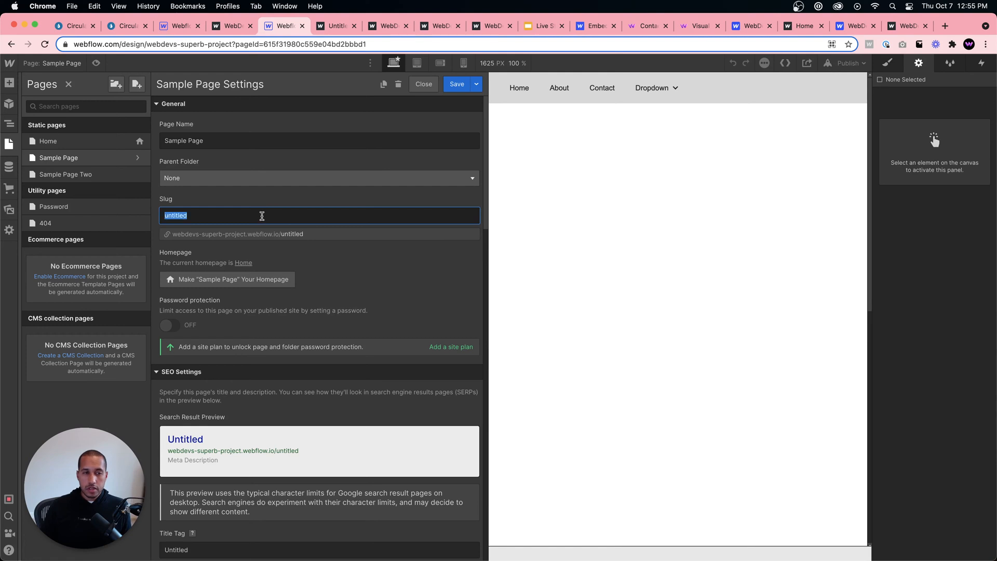
pyautogui.write('sample-page')
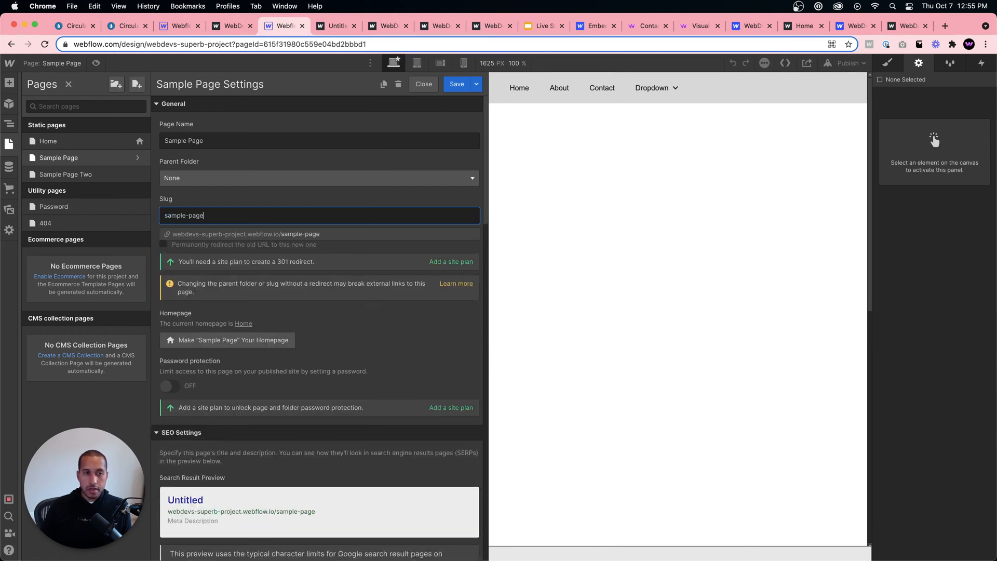
pyautogui.click(457, 84)
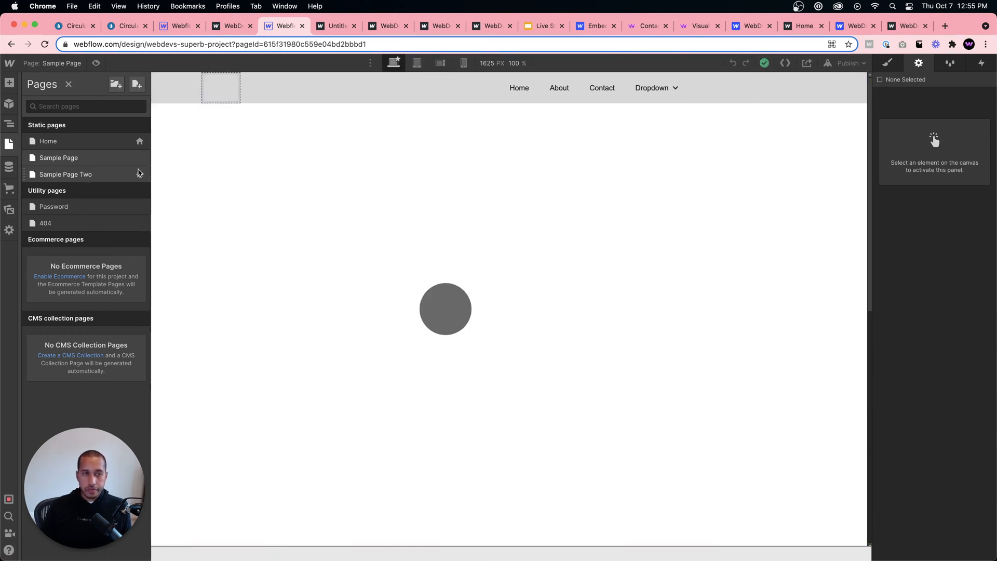
pyautogui.click(848, 62)
pyautogui.click(813, 213)
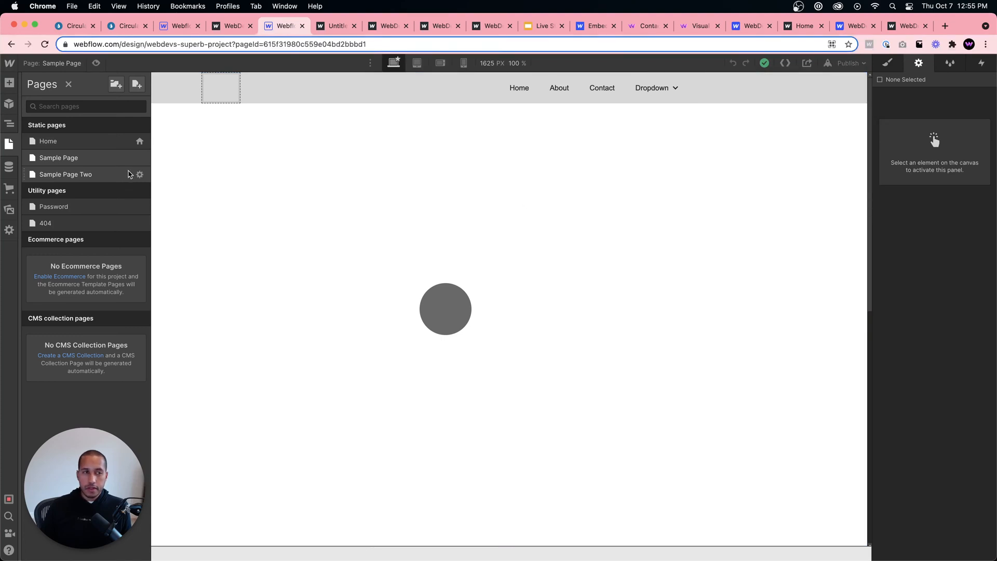
# - Set the slug of Sample Page Two to sample-page-two and save it
pyautogui.click(73, 174)
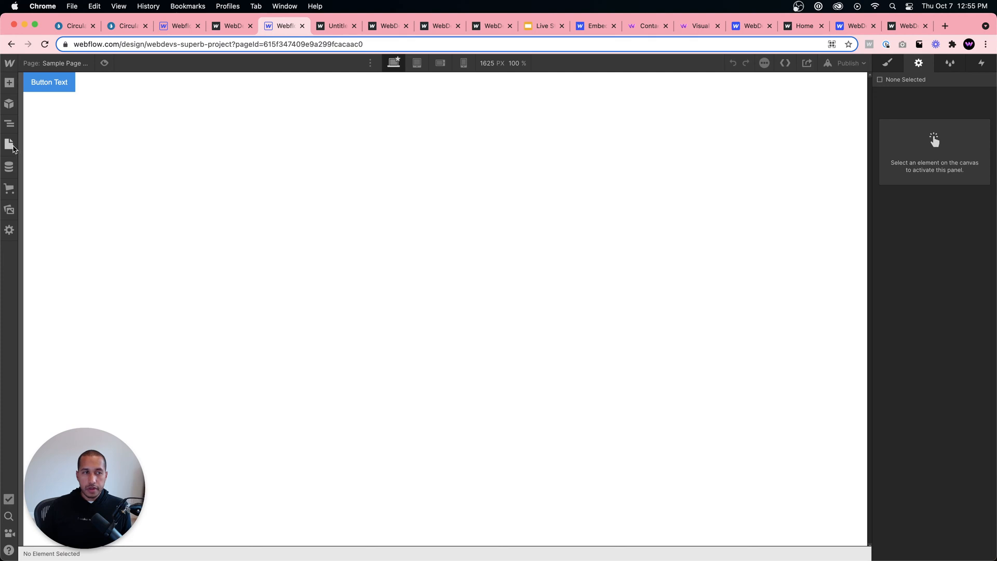
pyautogui.click(12, 149)
pyautogui.click(137, 174)
pyautogui.click(235, 215)
pyautogui.press('super+a')
pyautogui.write('s')
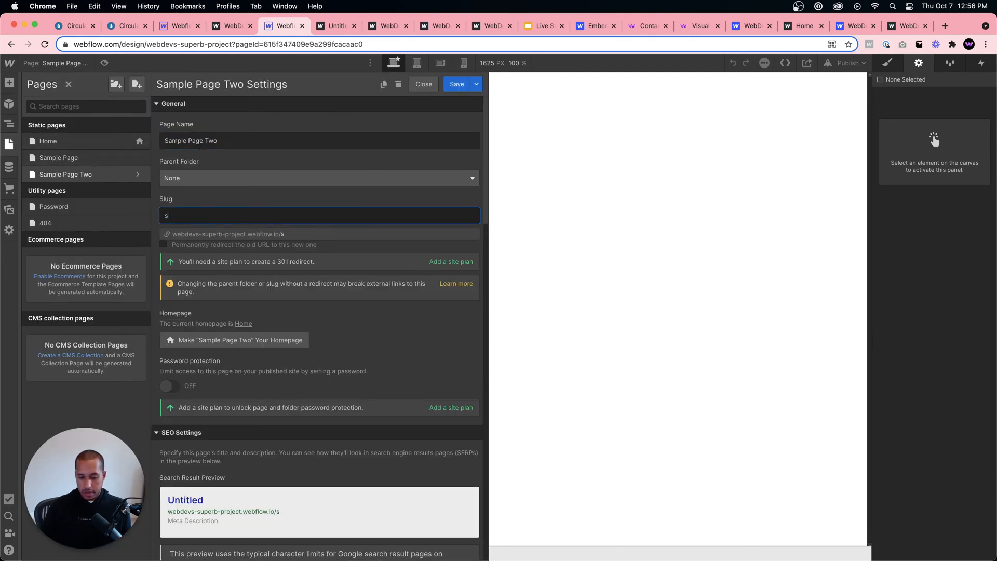
pyautogui.write('ample-page-two')
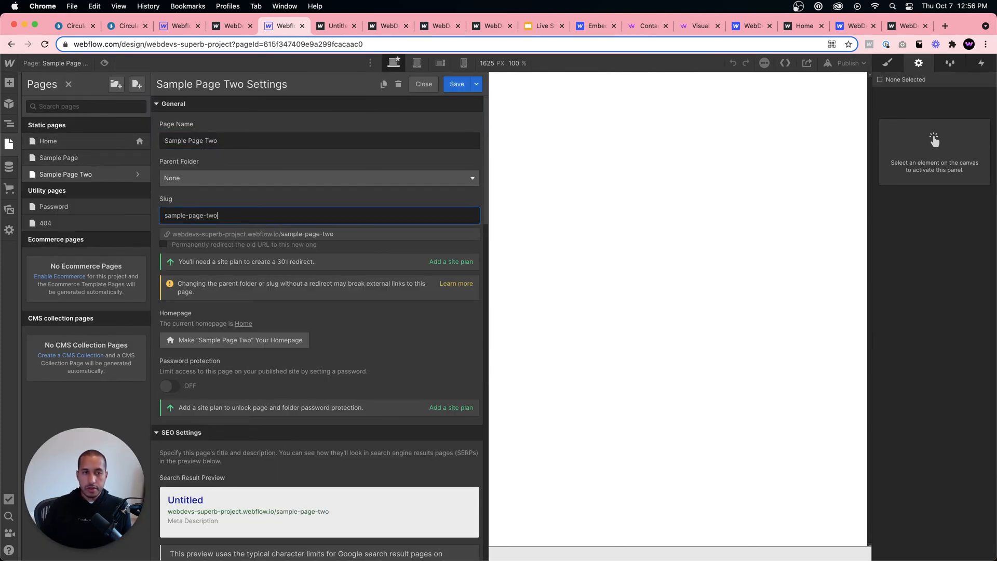
pyautogui.click(457, 86)
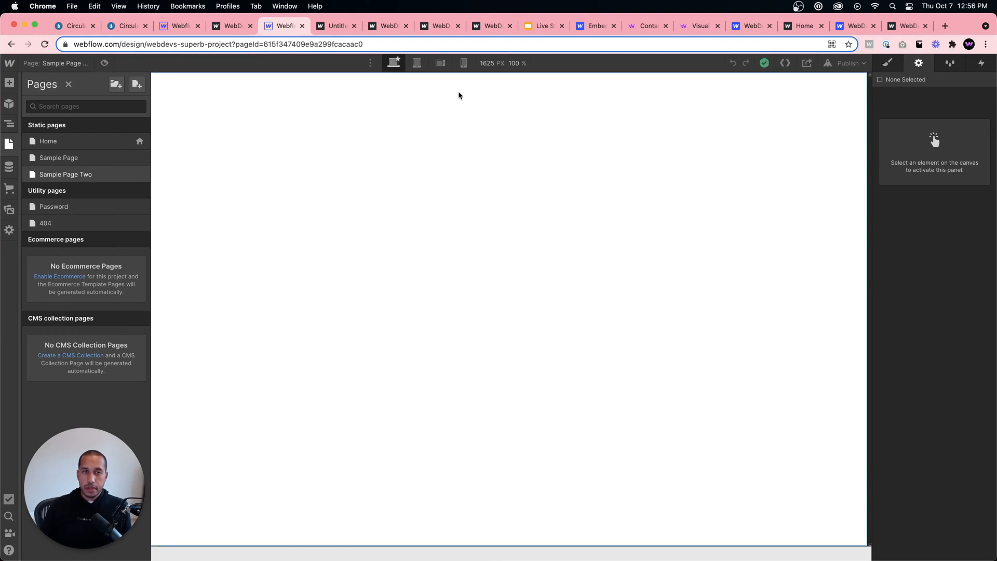
# - Select the button, publish the site to its webflow.io domain, and open the live Sample Page Two
pyautogui.click(234, 94)
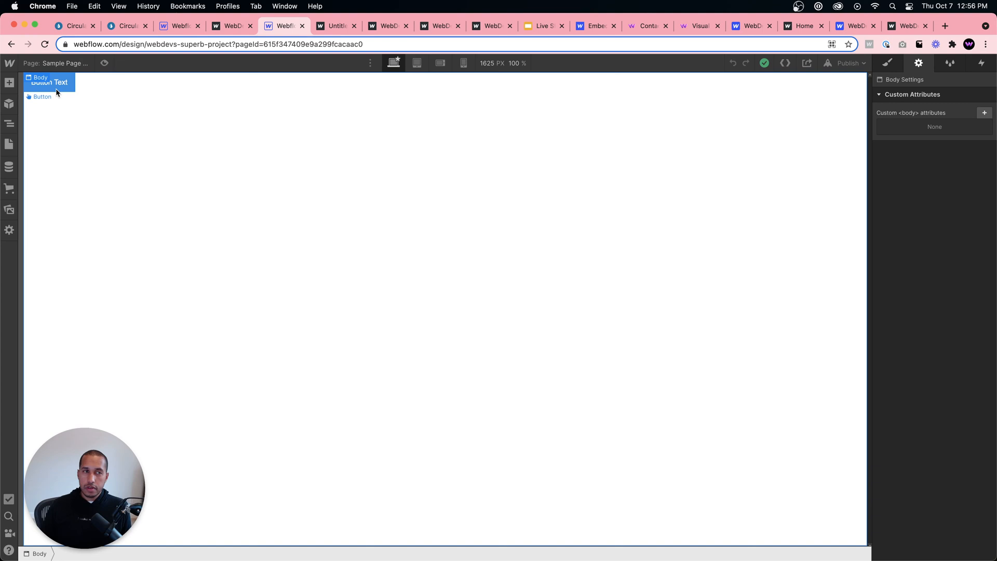
pyautogui.click(57, 93)
pyautogui.click(848, 62)
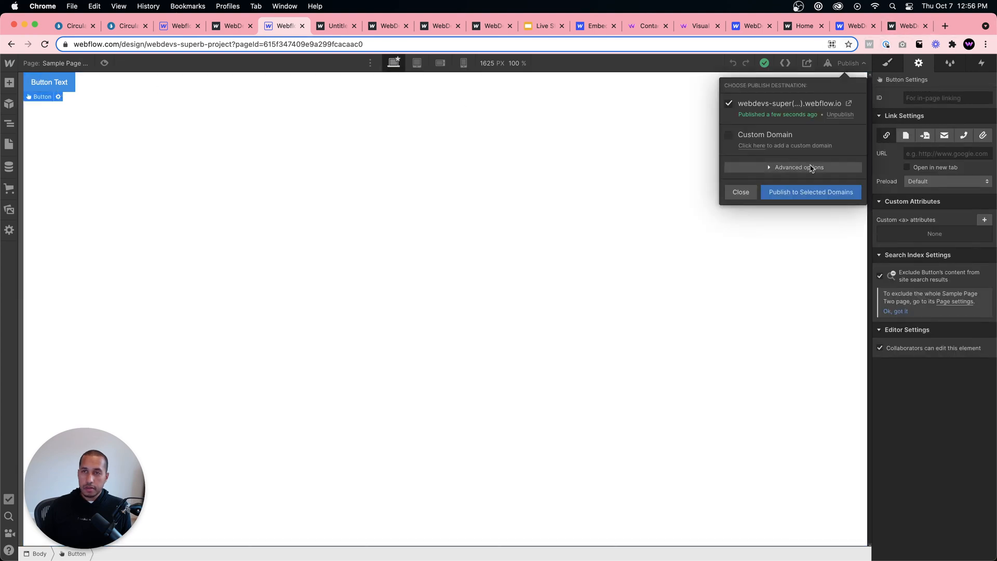
pyautogui.click(808, 190)
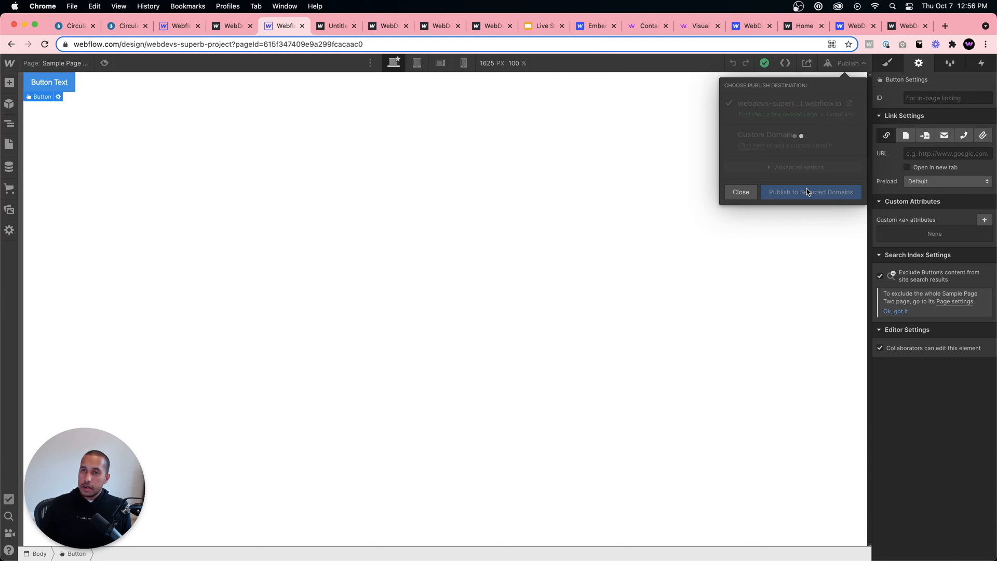
pyautogui.click(741, 192)
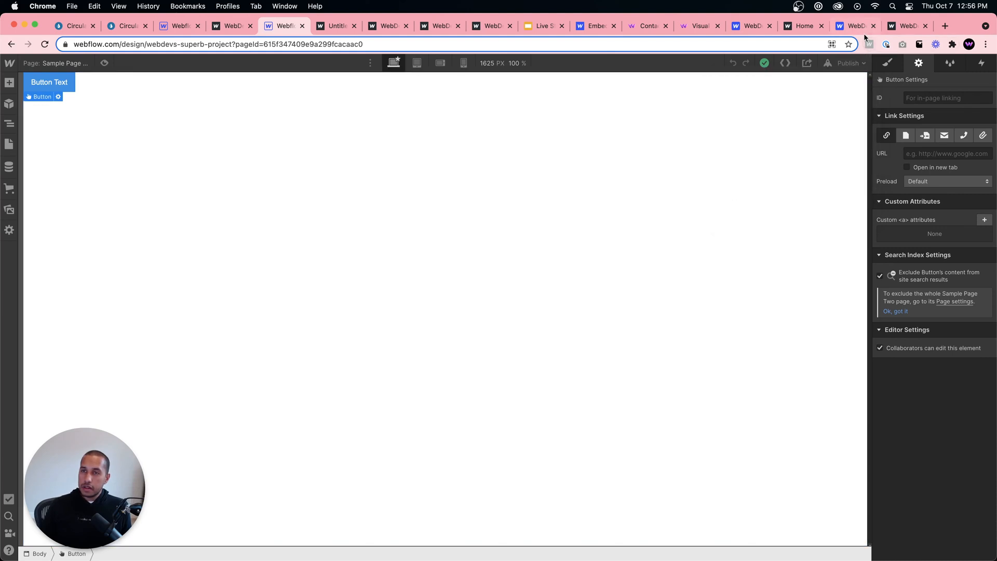
pyautogui.click(846, 62)
pyautogui.click(845, 104)
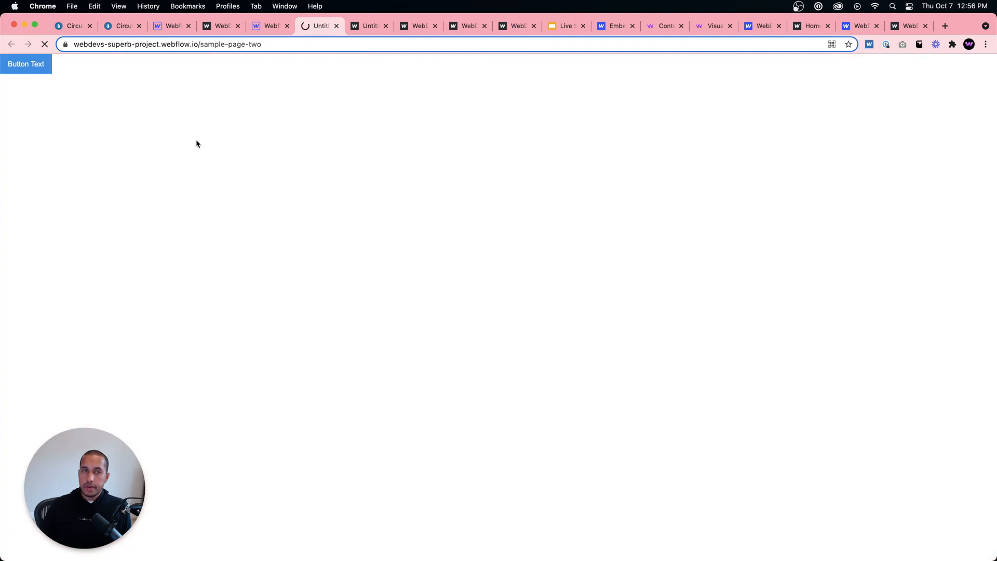
# - Remove "-two" from the live page's address to load the published sample-page
pyautogui.click(239, 45)
pyautogui.click(263, 44)
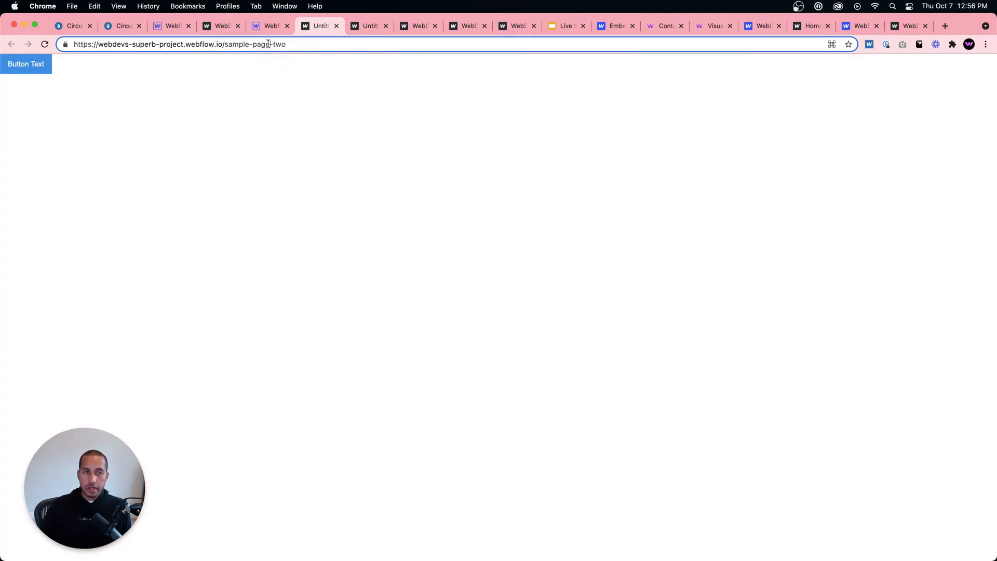
pyautogui.doubleClick(268, 44)
pyautogui.click(300, 45)
pyautogui.press('BackSpace')
pyautogui.press('BackSpace')
pyautogui.press('BackSpace')
pyautogui.press('BackSpace')
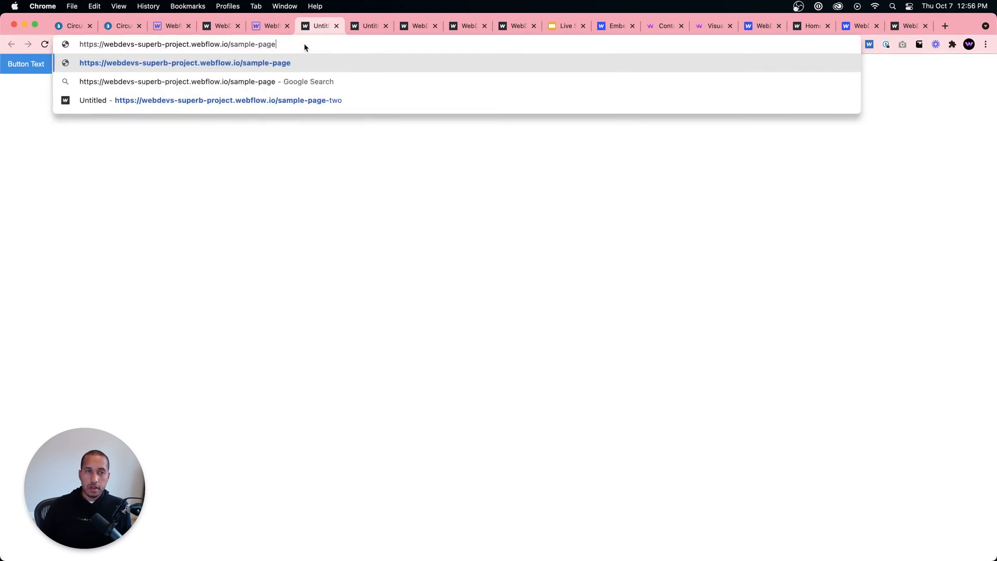
pyautogui.press('Return')
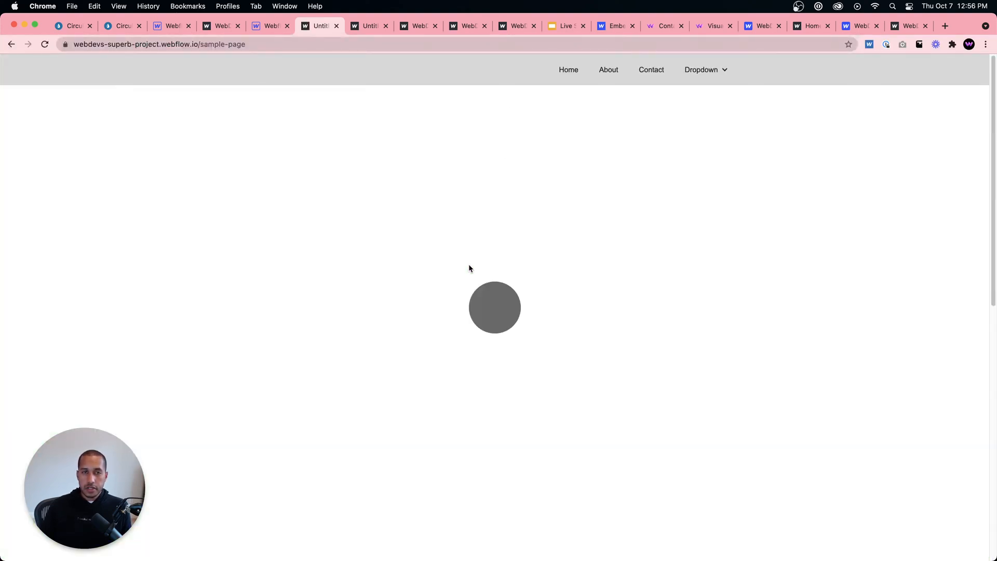
# - Append #section2 to the live sample-page address and load it
pyautogui.click(265, 44)
pyautogui.click(277, 44)
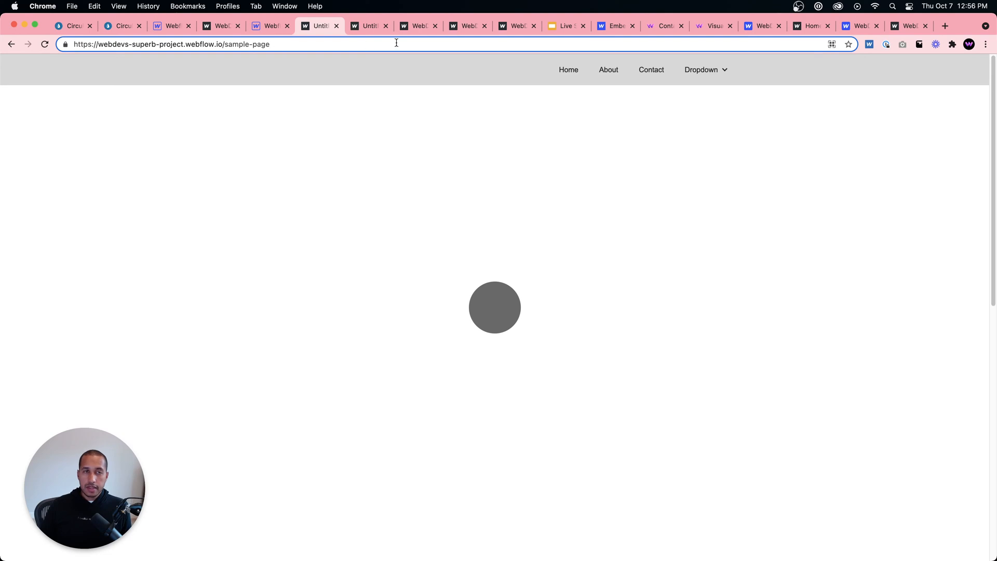
pyautogui.write('#')
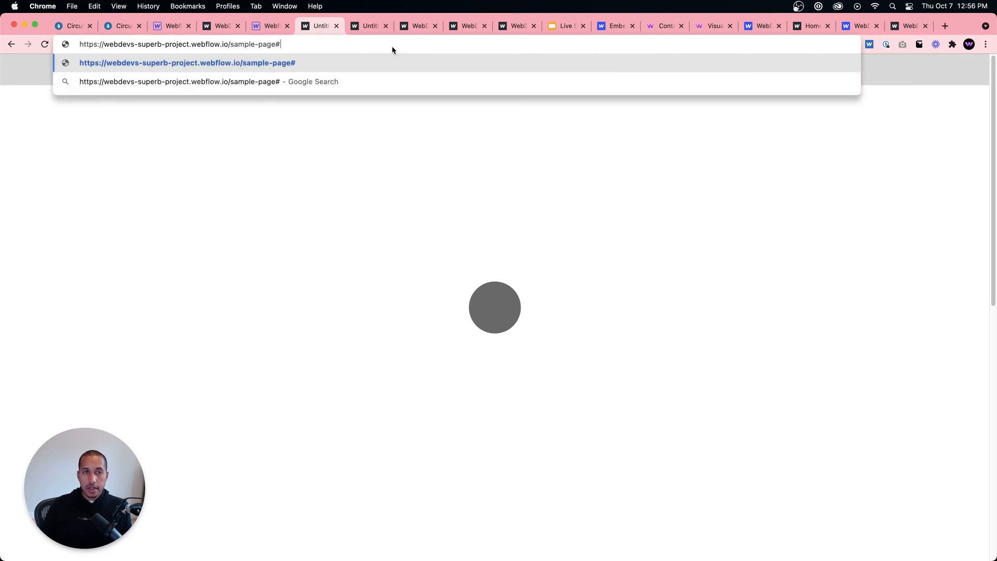
pyautogui.write('section2')
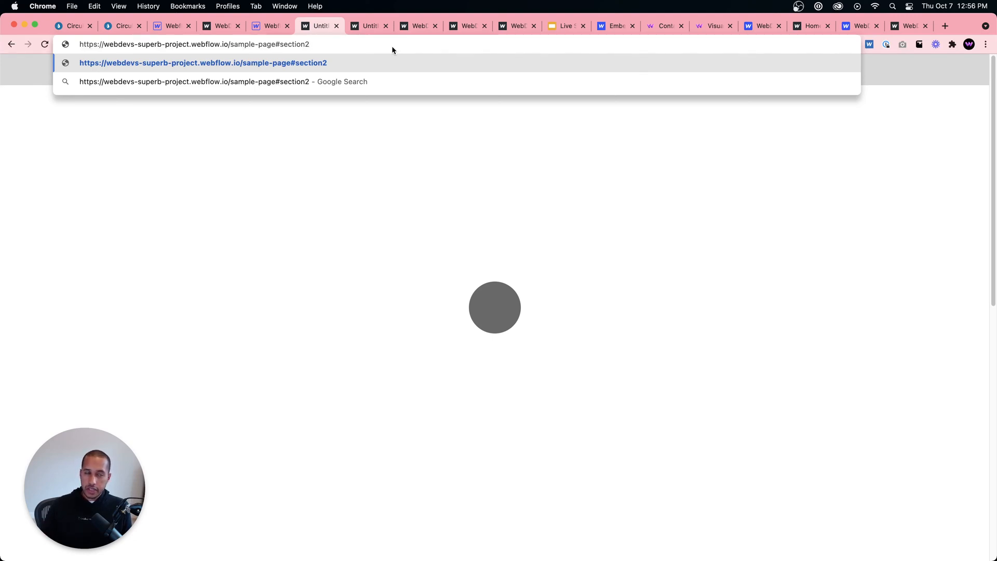
pyautogui.press('Return')
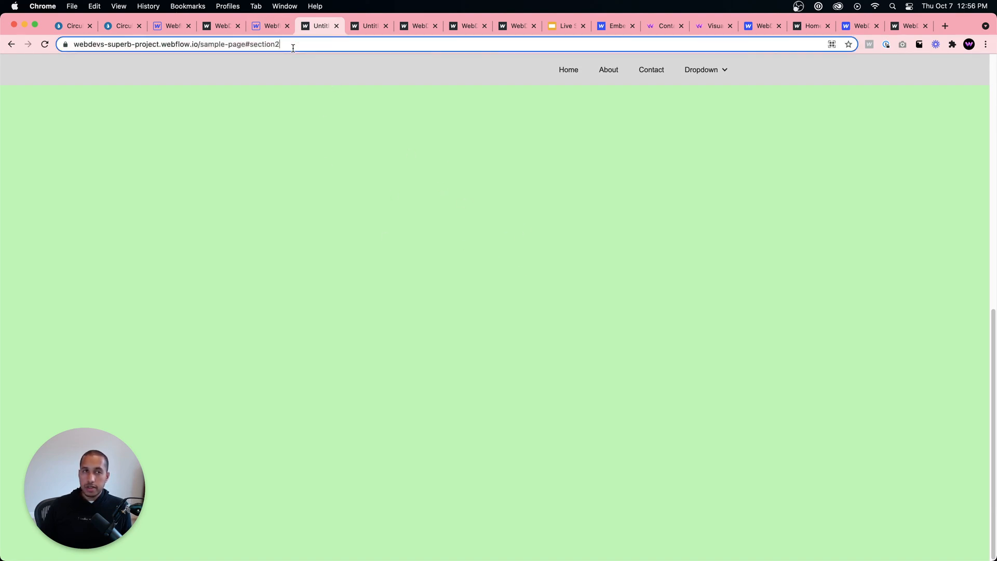
# - Copy the live sample-page#section2 address and paste it as the link URL of the button on Sample Page Two
pyautogui.click(254, 45)
pyautogui.press('super+c')
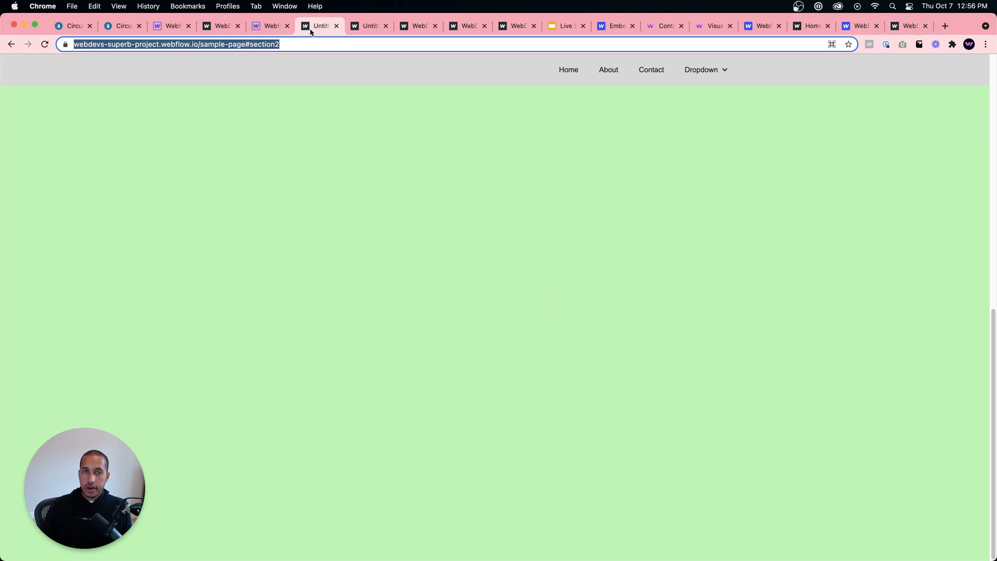
pyautogui.click(279, 31)
pyautogui.click(9, 144)
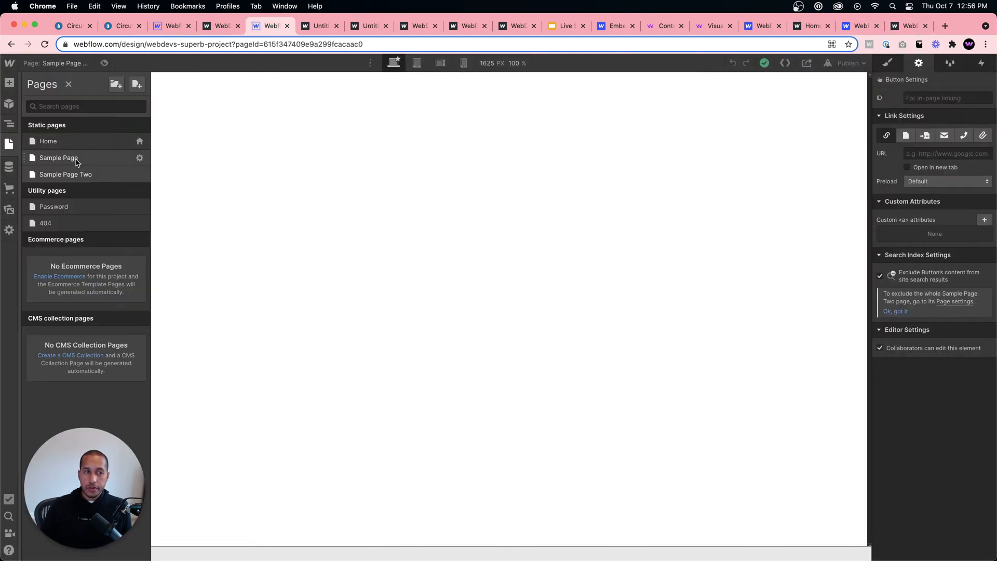
pyautogui.click(164, 160)
pyautogui.click(66, 82)
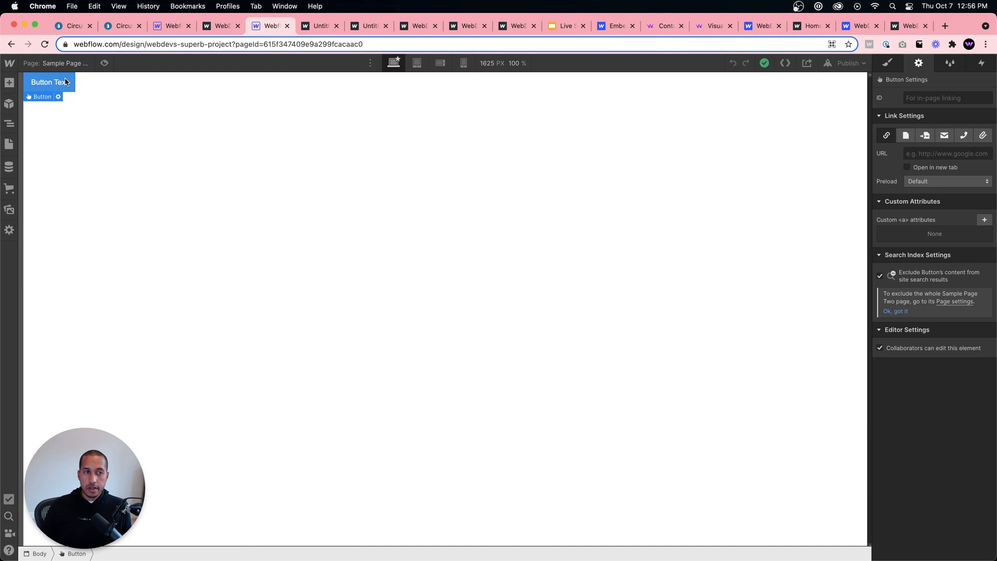
pyautogui.click(938, 154)
pyautogui.press('super+v')
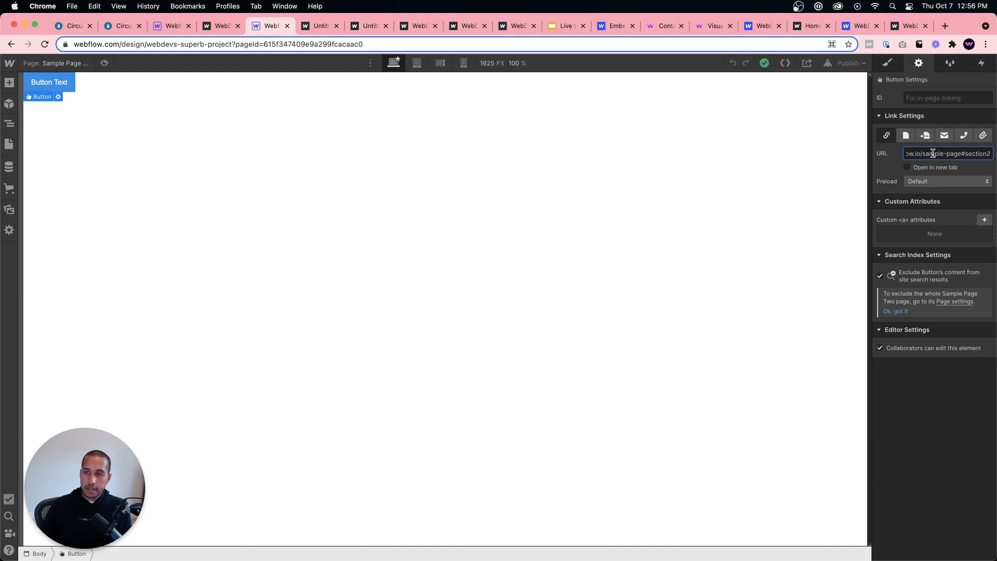
# - Remove the domain from the button's link URL, leaving sample-page#section2
pyautogui.moveTo(955, 154); pyautogui.dragTo(990, 154)
pyautogui.click(917, 151)
pyautogui.click(950, 155)
pyautogui.moveTo(922, 152); pyautogui.dragTo(856, 154)
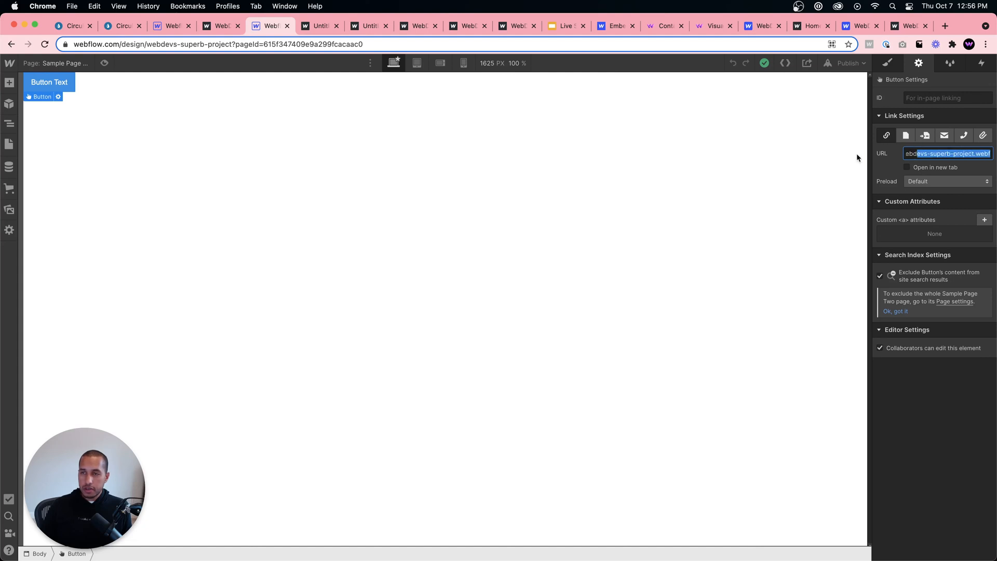
pyautogui.press('BackSpace')
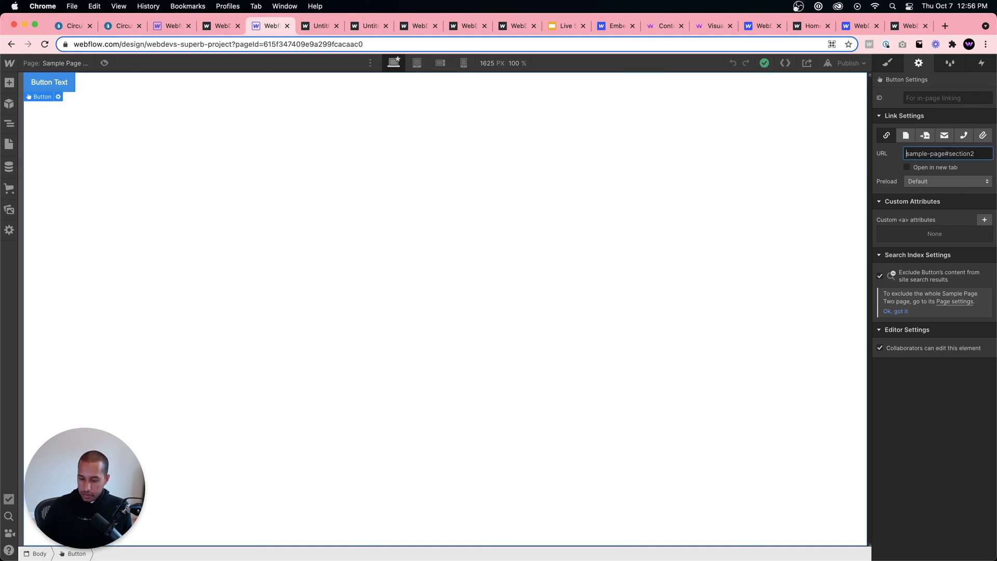
# - Add a leading slash so the button's link URL reads /sample-page#section2, and publish the site to the webflow.io domain
pyautogui.write('/')
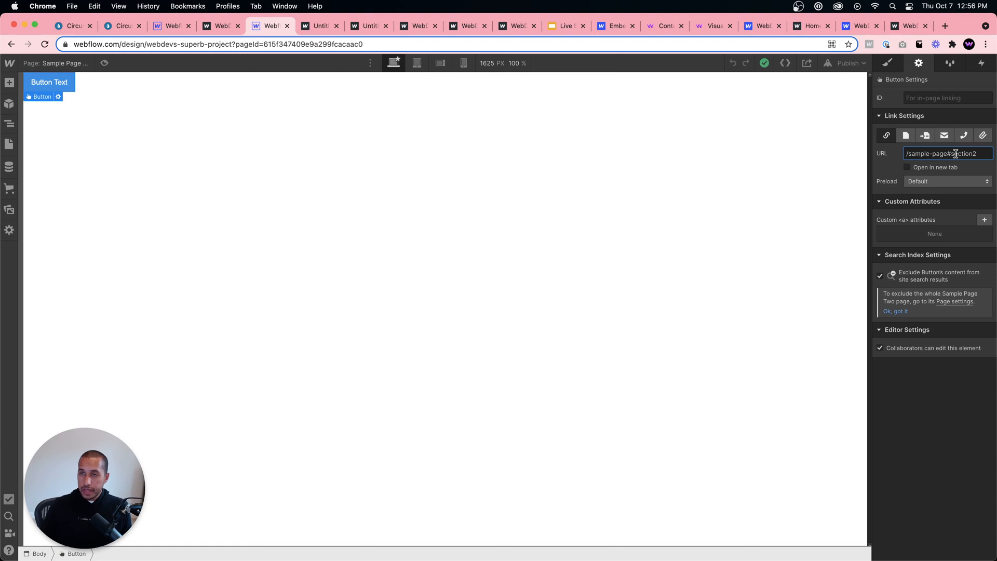
pyautogui.click(760, 128)
pyautogui.click(848, 63)
pyautogui.click(816, 192)
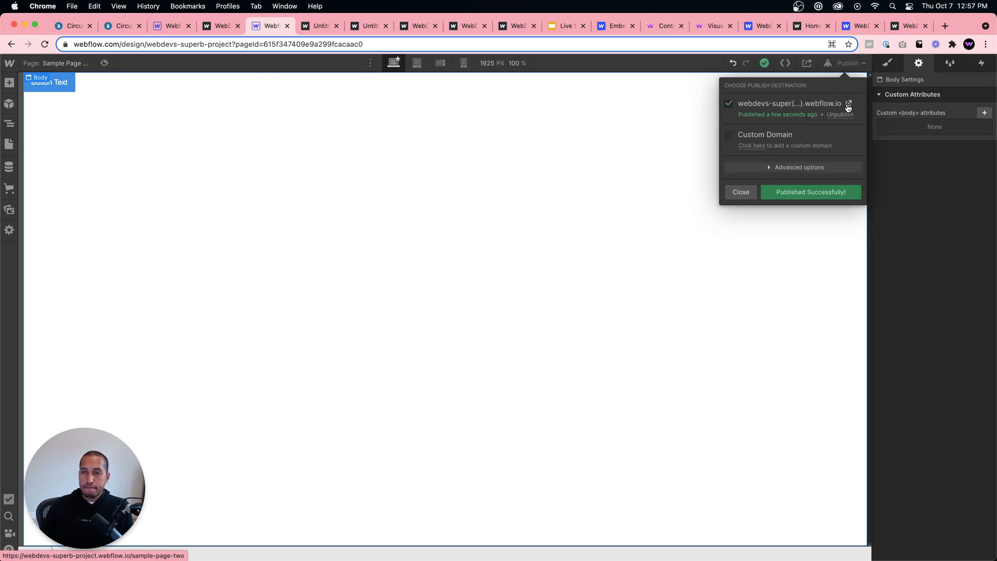
# - Open the published Sample Page Two and follow its button to test the section2 link
pyautogui.click(847, 104)
pyautogui.click(24, 65)
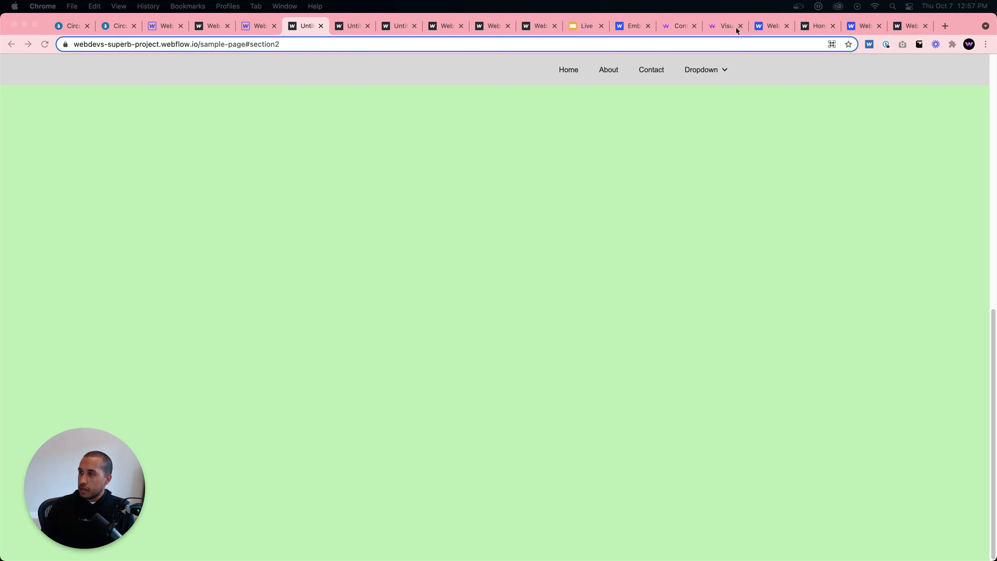
# - Bring the simpleenergy.in page into view and examine how its full-screen menu opens and closes
pyautogui.moveTo(735, 30); pyautogui.dragTo(602, 35)
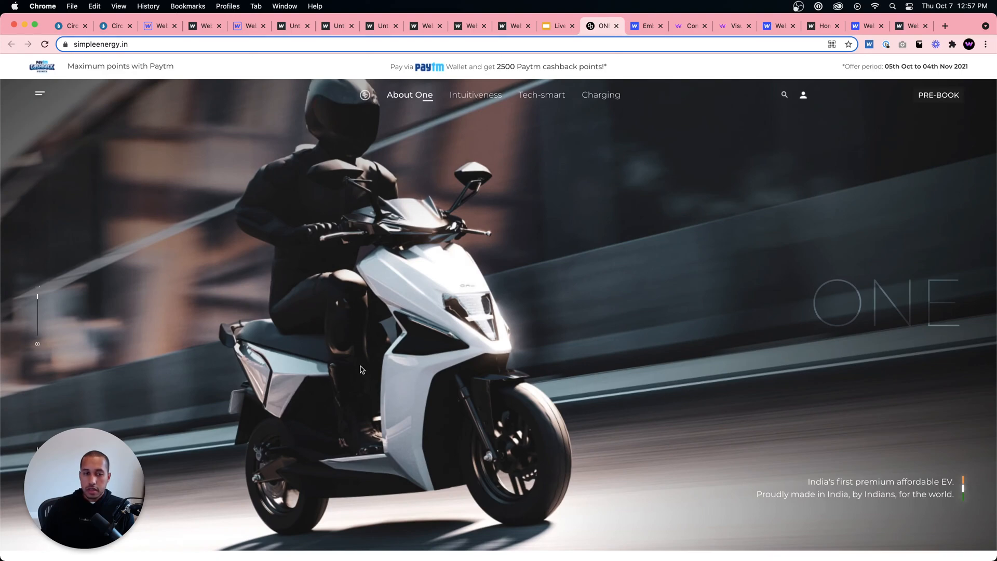
pyautogui.scroll(-10, 125, 319)
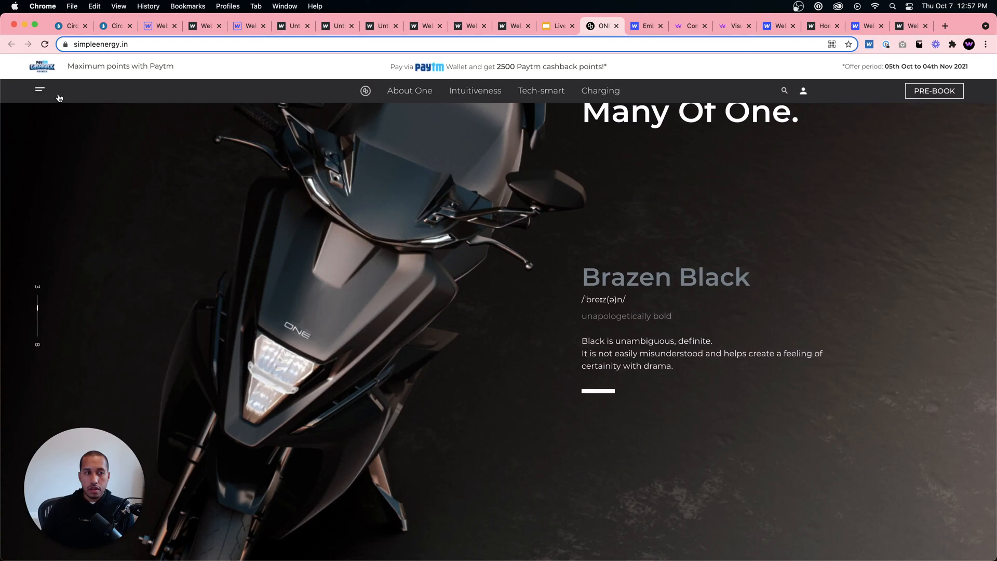
pyautogui.click(40, 90)
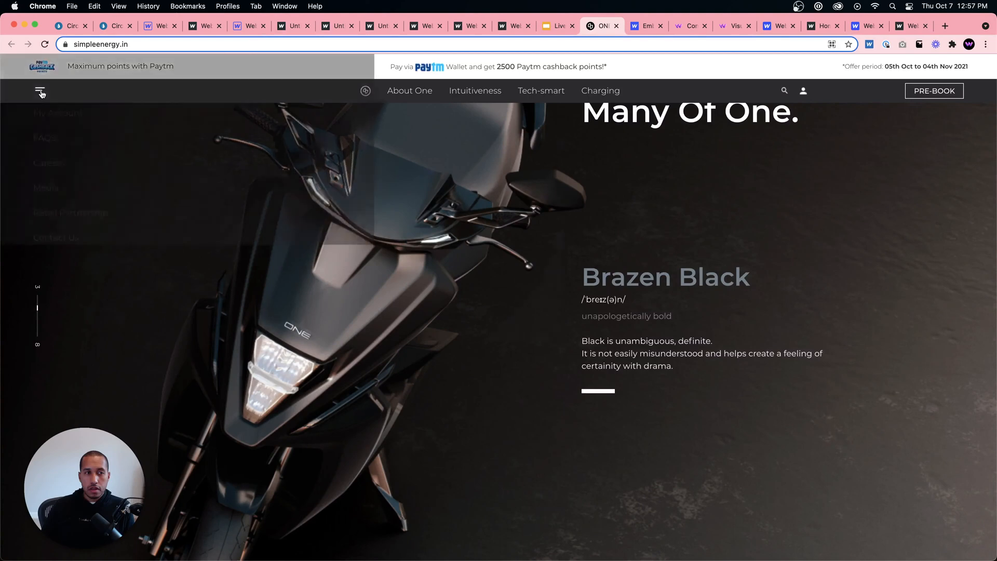
pyautogui.click(40, 90)
pyautogui.click(40, 92)
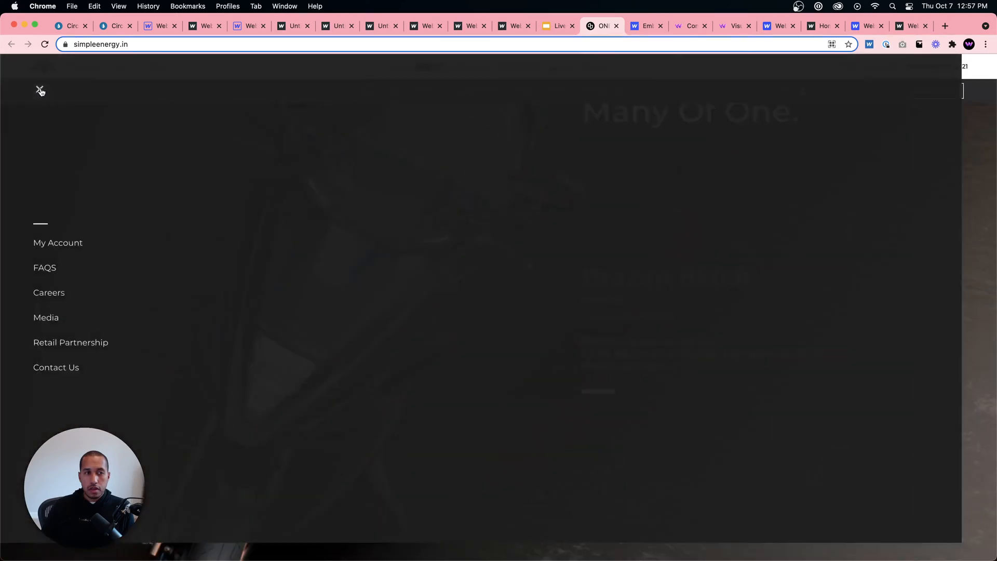
pyautogui.click(41, 92)
pyautogui.click(41, 92)
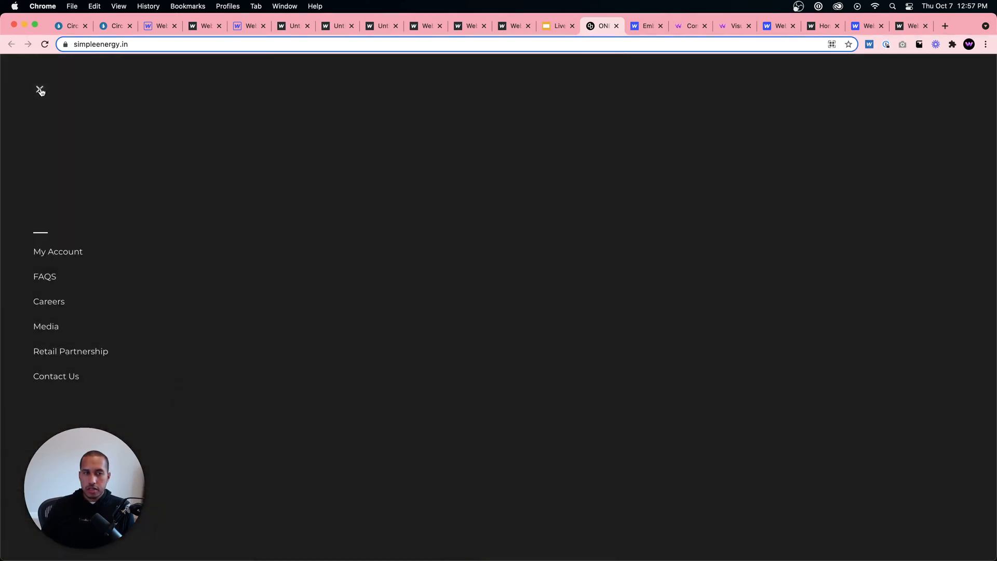
pyautogui.click(41, 91)
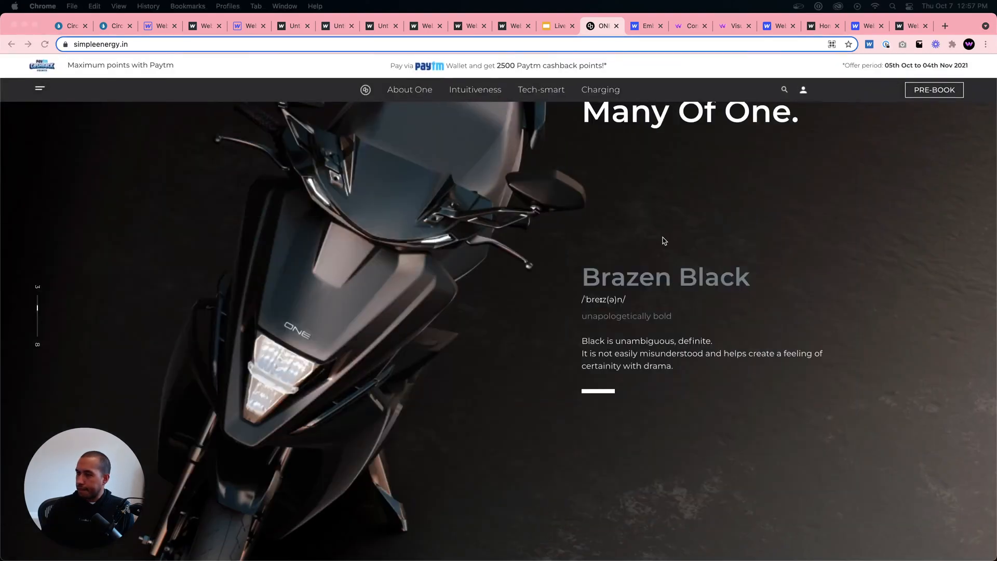
pyautogui.moveTo(63, 85)
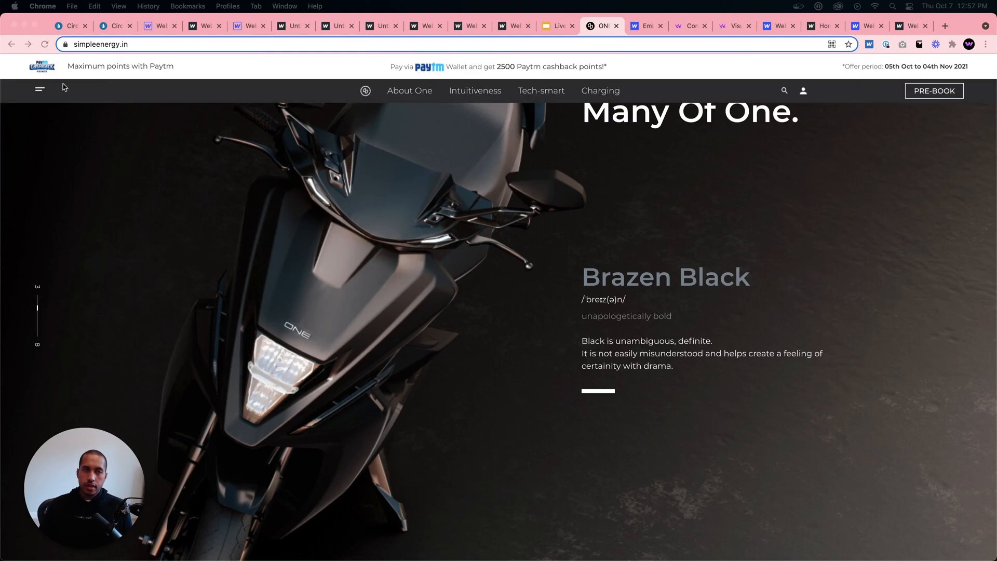
pyautogui.click(36, 89)
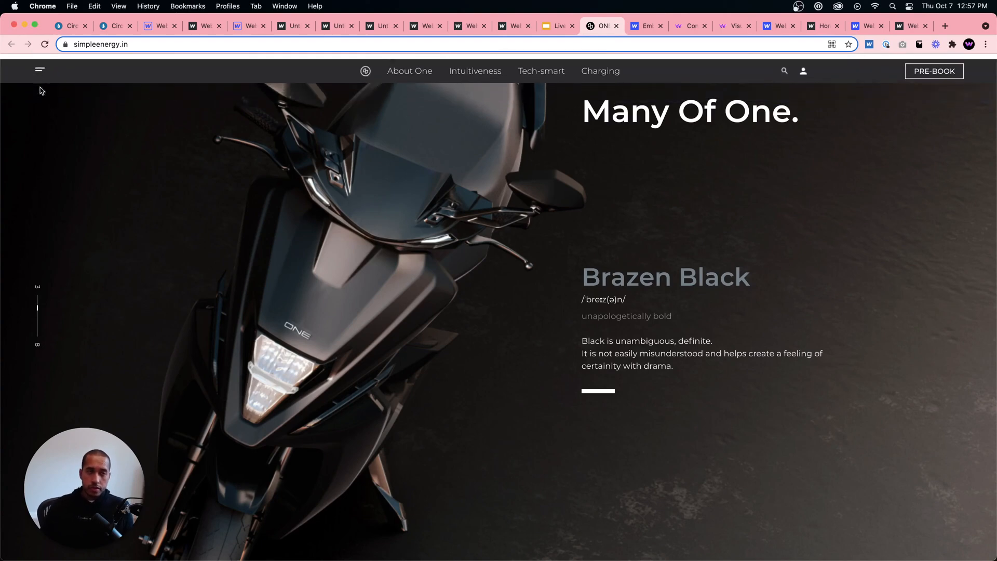
pyautogui.click(39, 93)
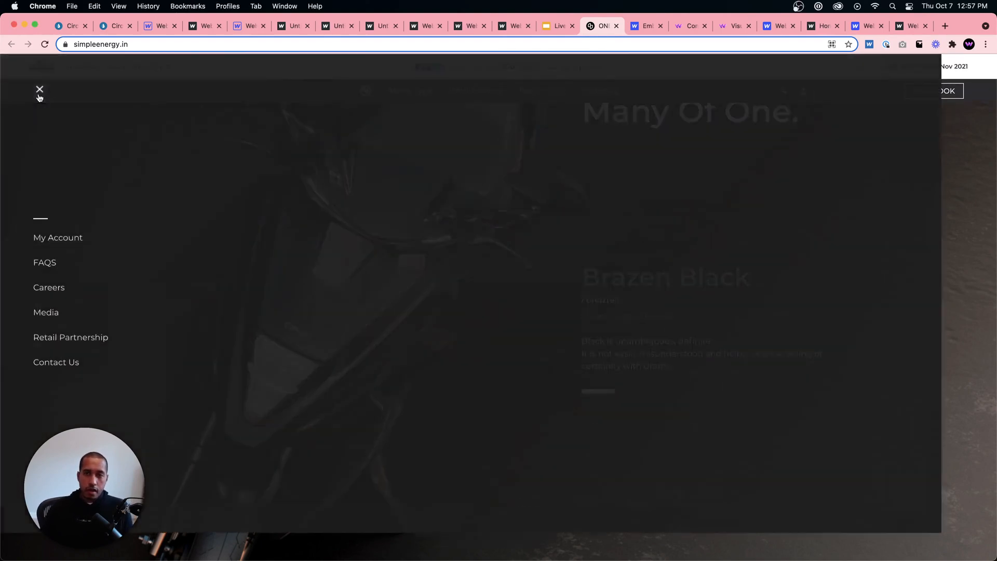
pyautogui.click(37, 89)
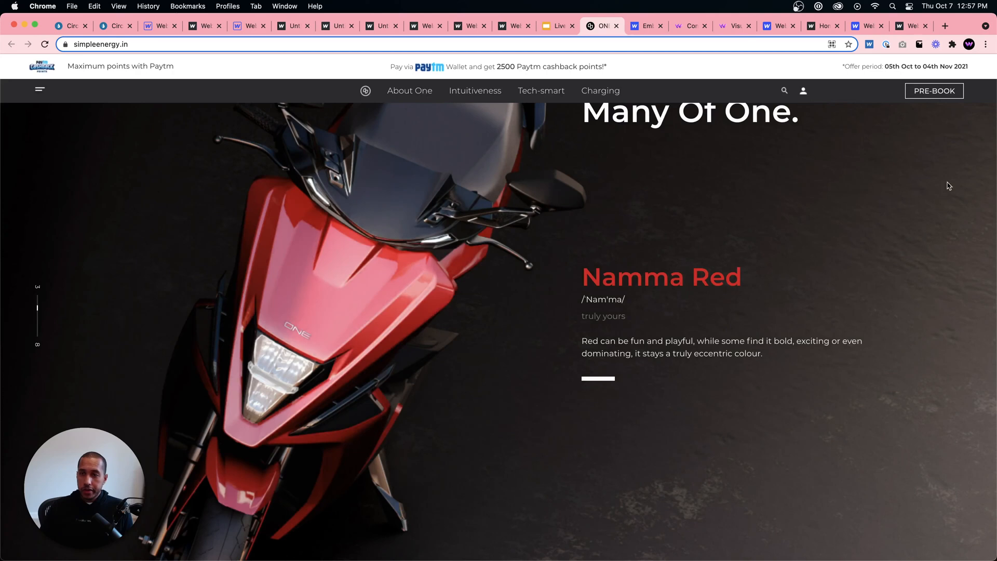
# - Examine how the header and offer bar on simpleenergy.in behave while the page scrolls
pyautogui.scroll(-3, 622, 372)
pyautogui.scroll(-3, 57, 345)
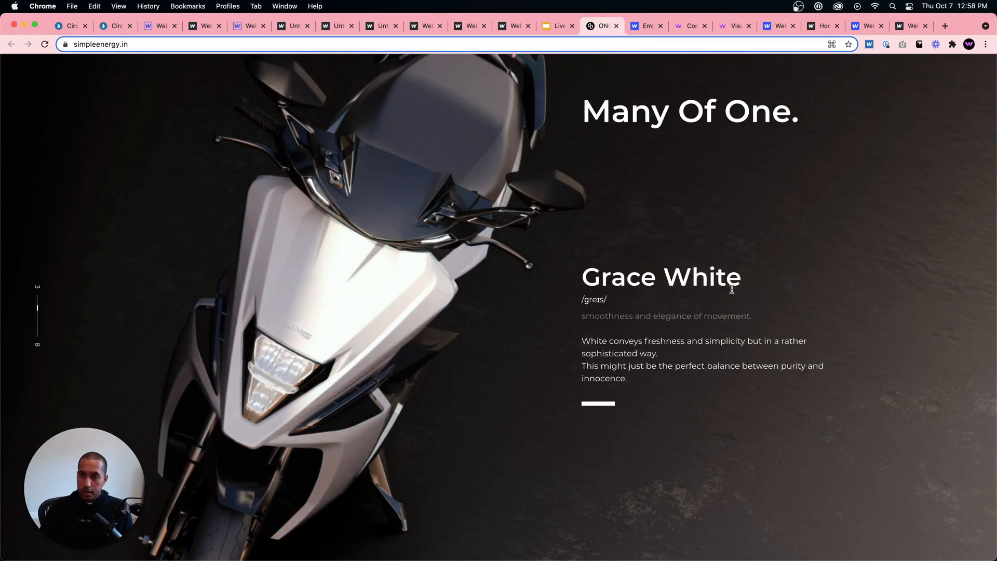
pyautogui.moveTo(887, 67)
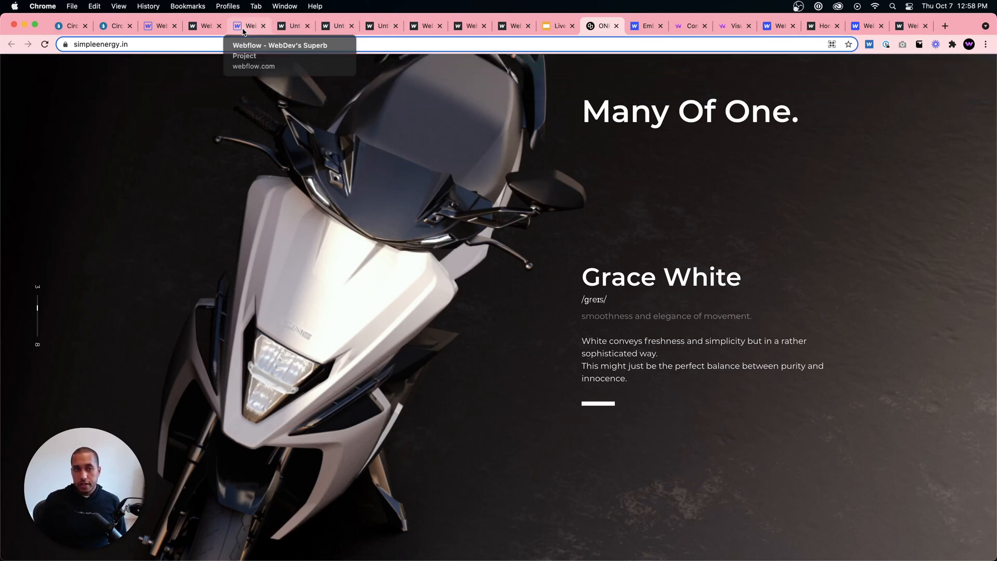
# - Check how the navbar behaves on the published sample-page, and return to the Webflow Designer
pyautogui.click(291, 26)
pyautogui.scroll(10, 291, 104)
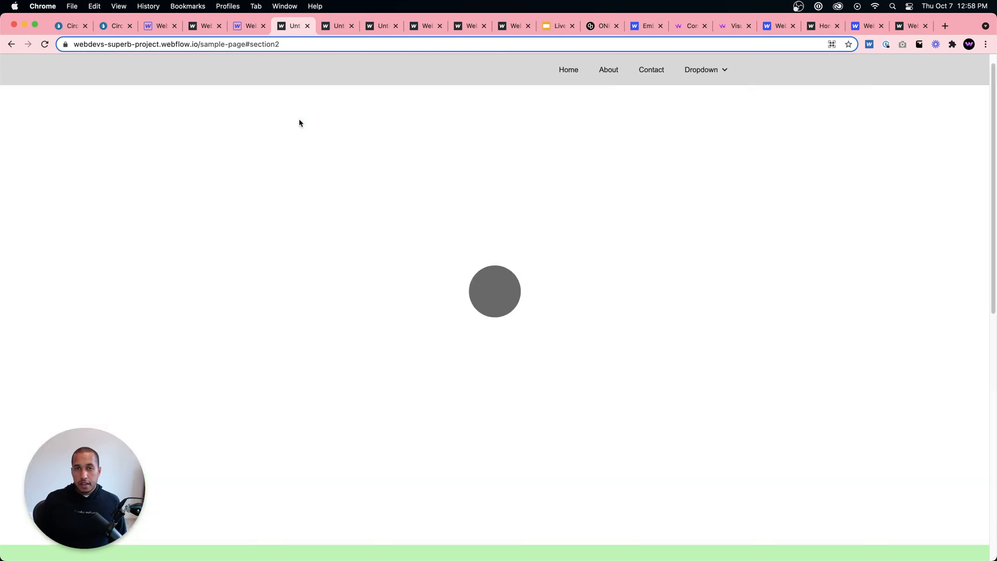
pyautogui.scroll(-5, 301, 120)
pyautogui.scroll(5, 301, 121)
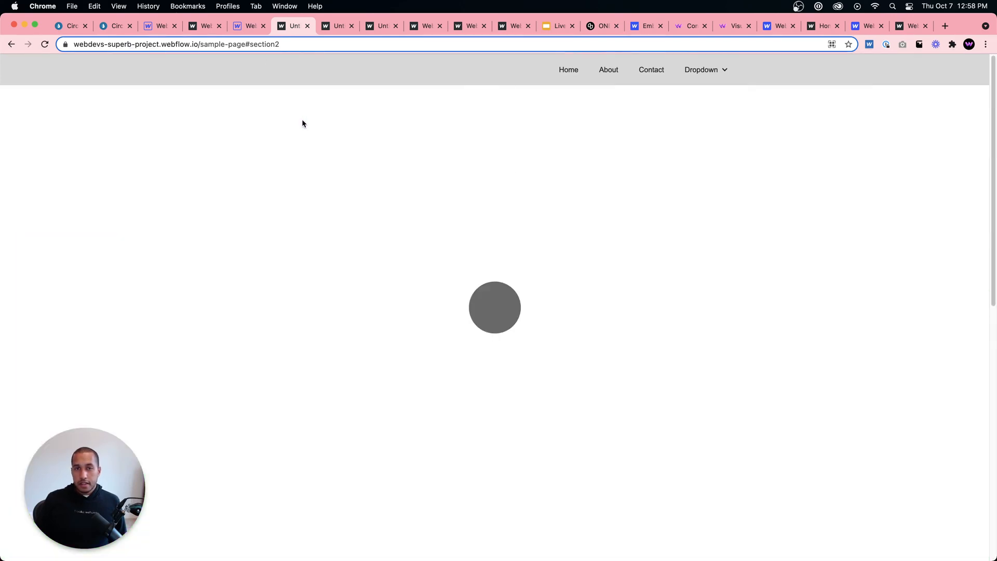
pyautogui.click(246, 26)
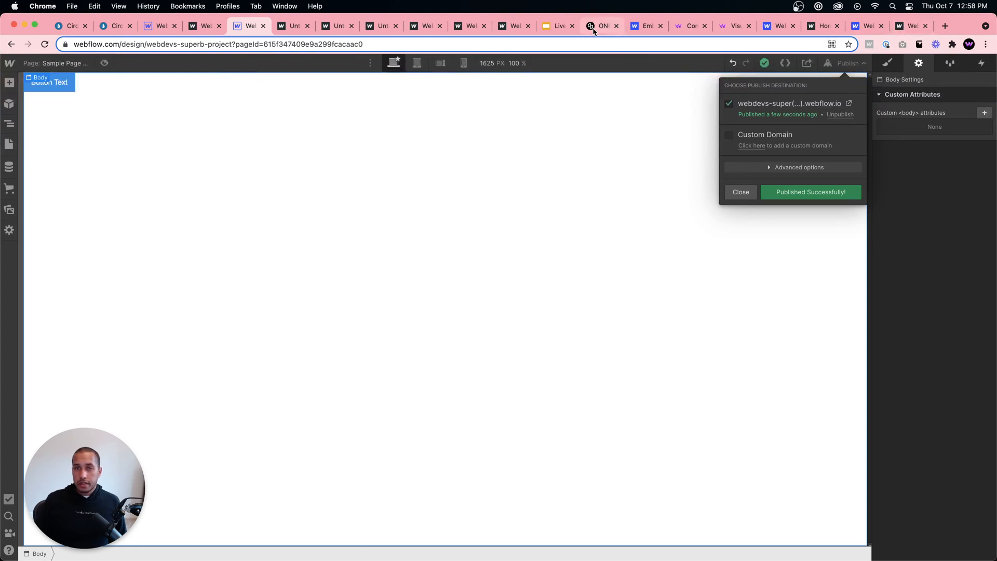
# - Return to simpleenergy.in and compare its header in the Smart Dashboard section when scrolling down and up
pyautogui.click(594, 26)
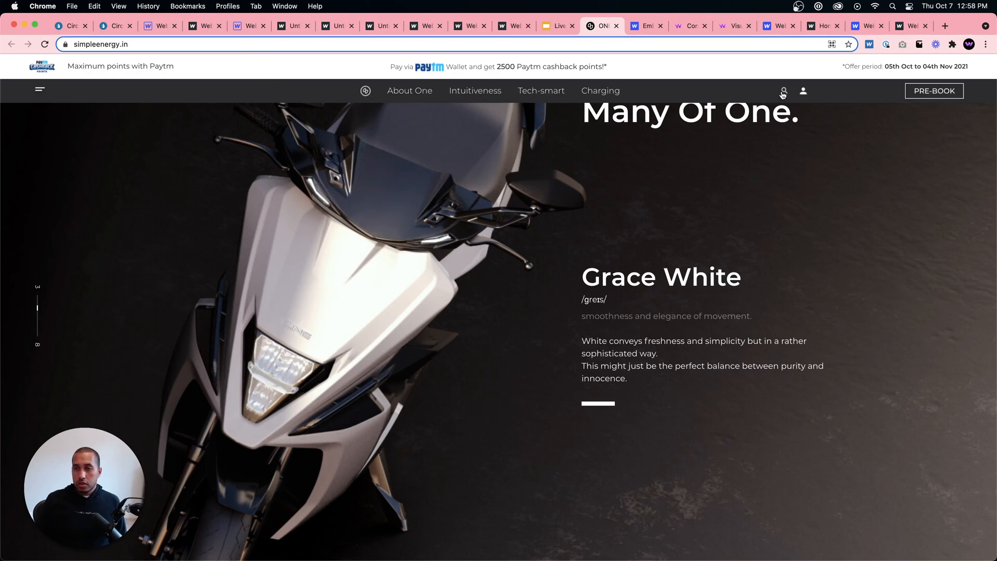
pyautogui.scroll(-3, 653, 284)
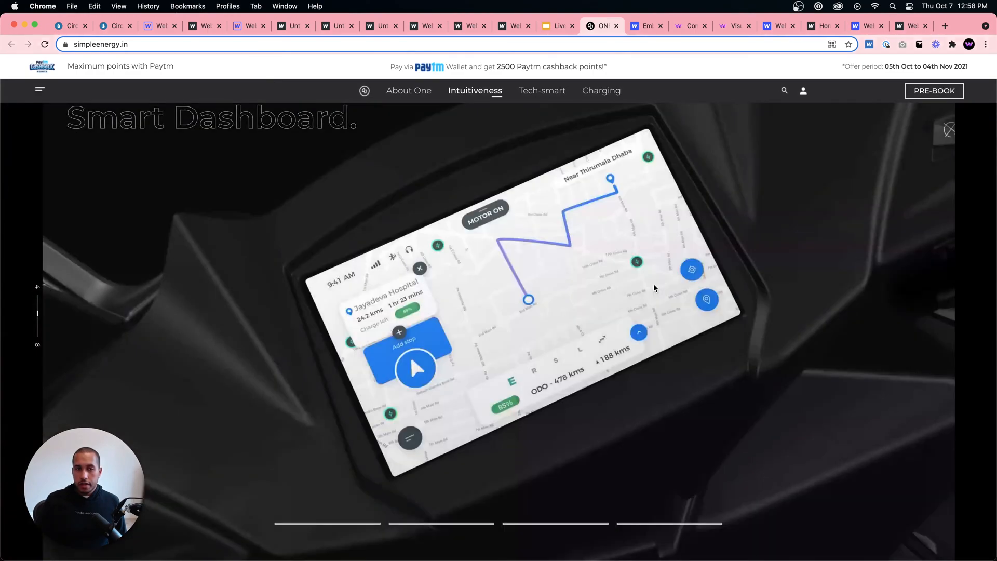
pyautogui.scroll(-5, 653, 284)
pyautogui.scroll(5, 512, 218)
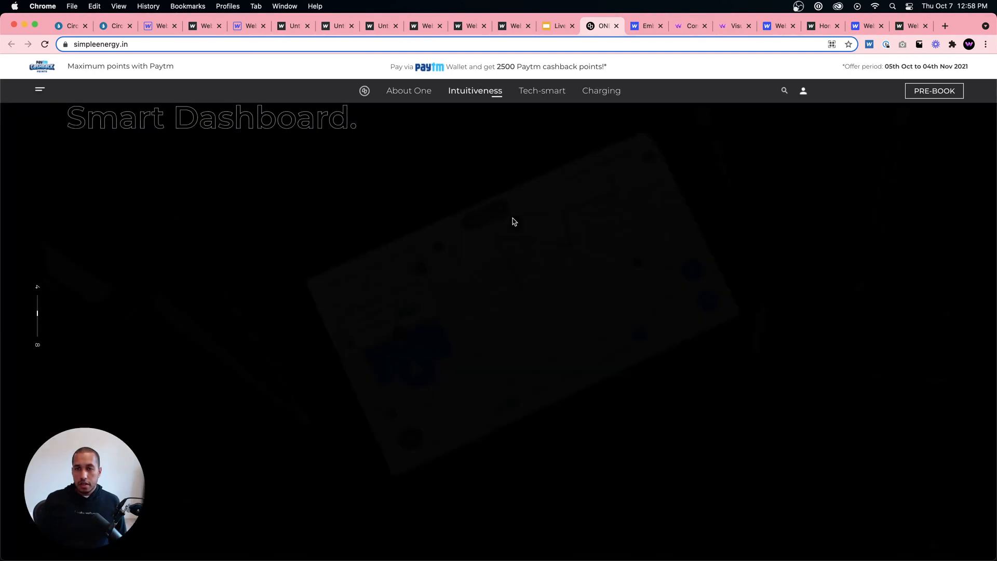
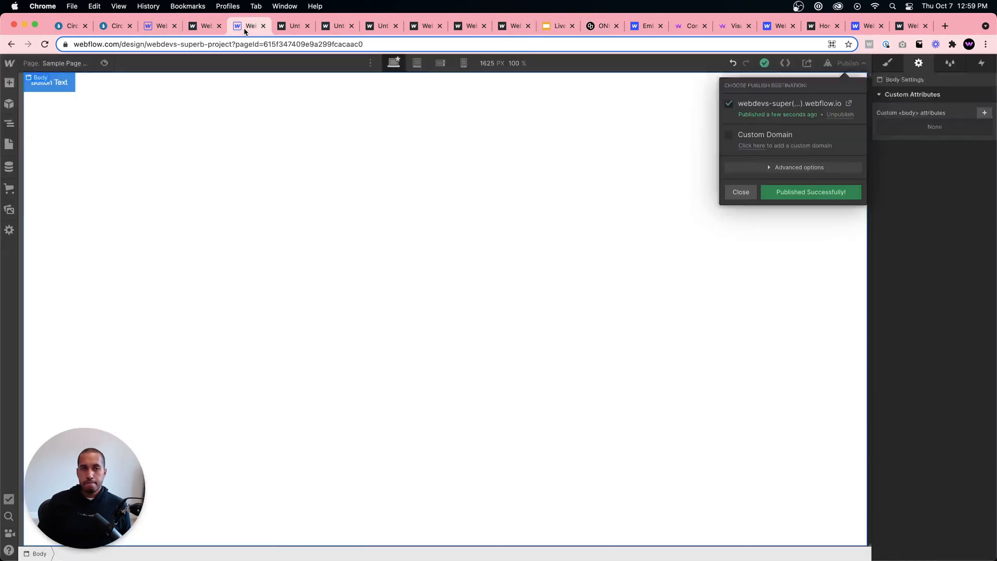
# - Return to the Webflow Designer, dismiss the publish options and open Sample Page for editing
pyautogui.click(249, 25)
pyautogui.click(331, 233)
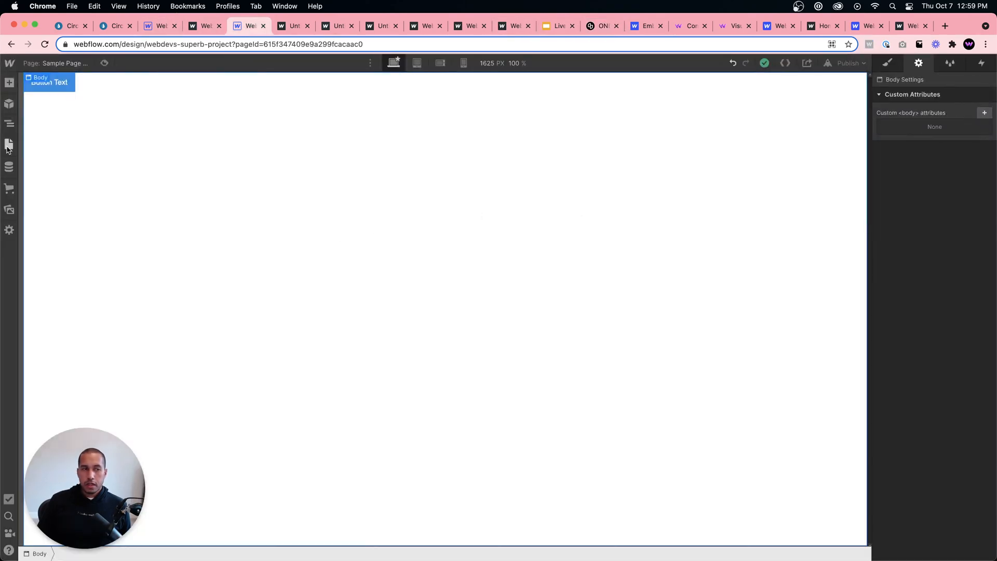
pyautogui.click(9, 143)
pyautogui.click(96, 176)
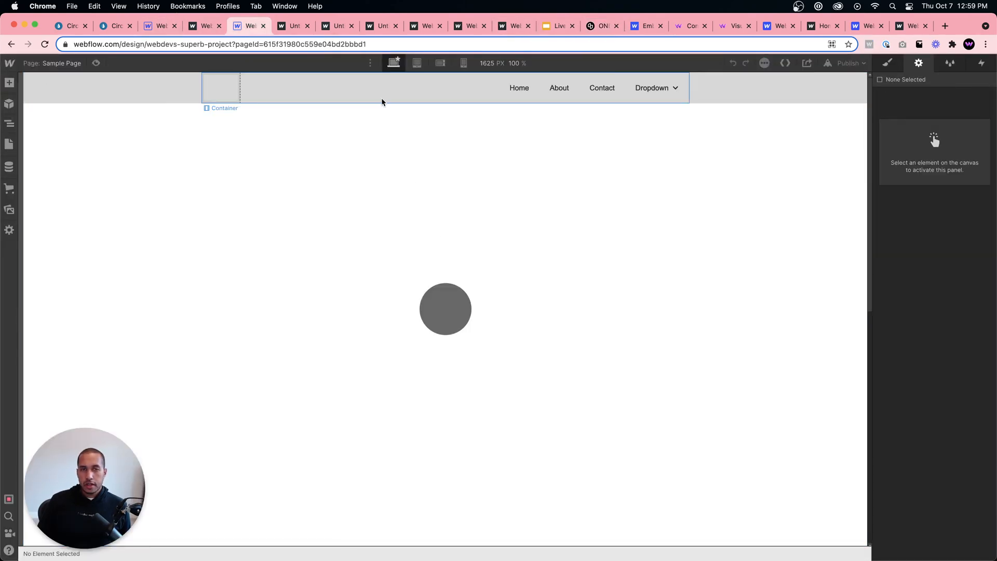
pyautogui.click(421, 305)
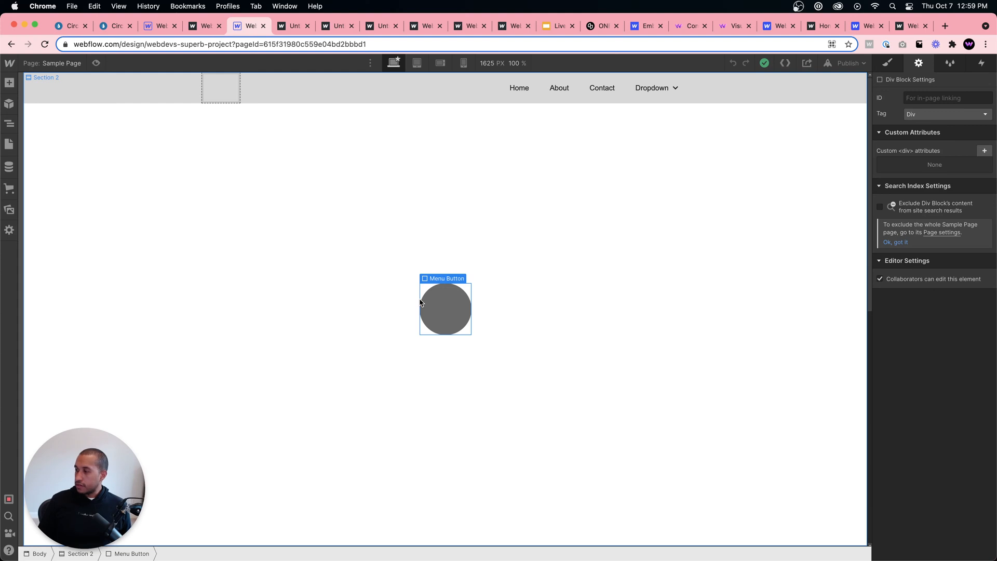
pyautogui.click(349, 101)
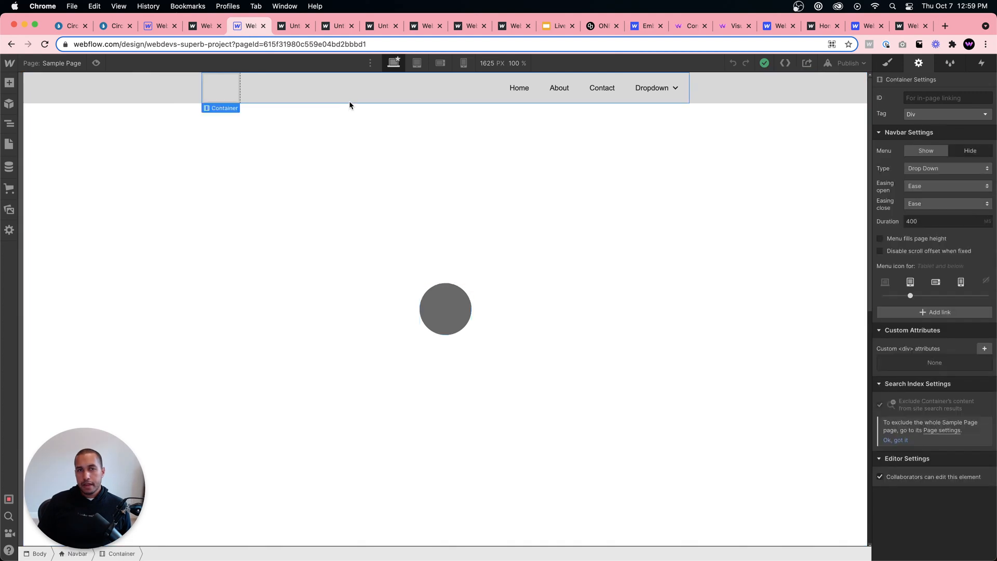
pyautogui.click(233, 130)
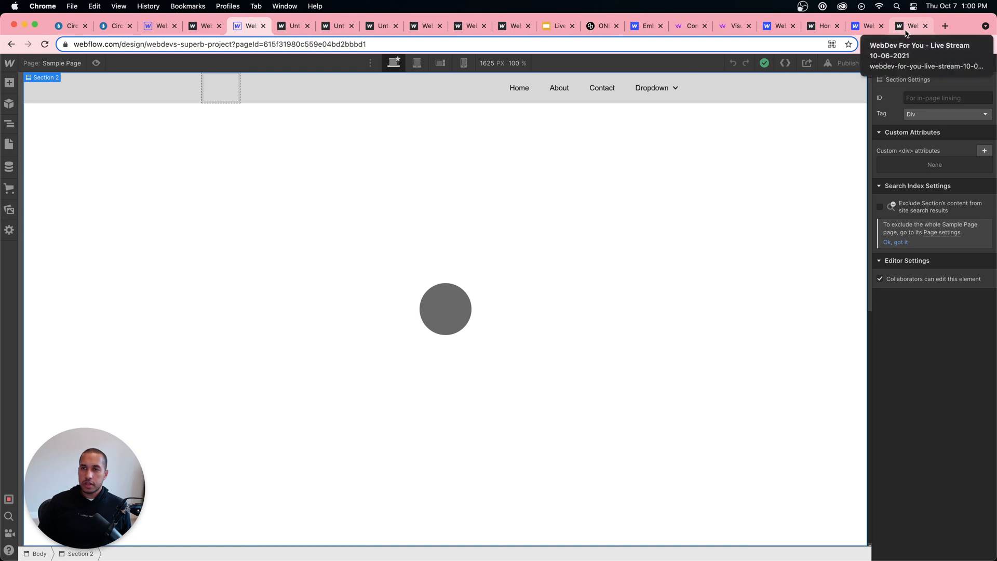
# - Revisit simpleenergy.in to inspect the offer bar above its navigation as the page scrolls
pyautogui.click(602, 26)
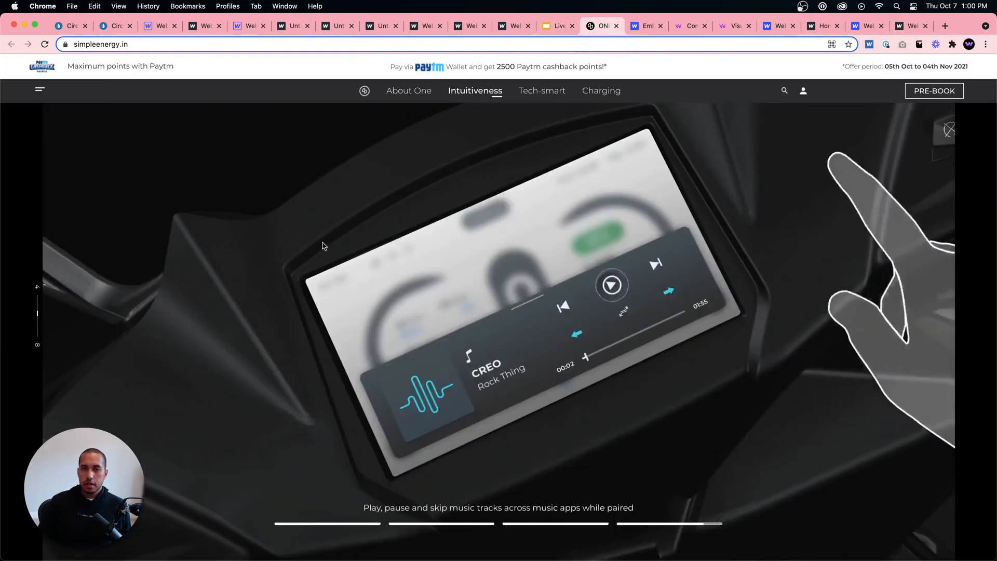
pyautogui.scroll(-3, 319, 285)
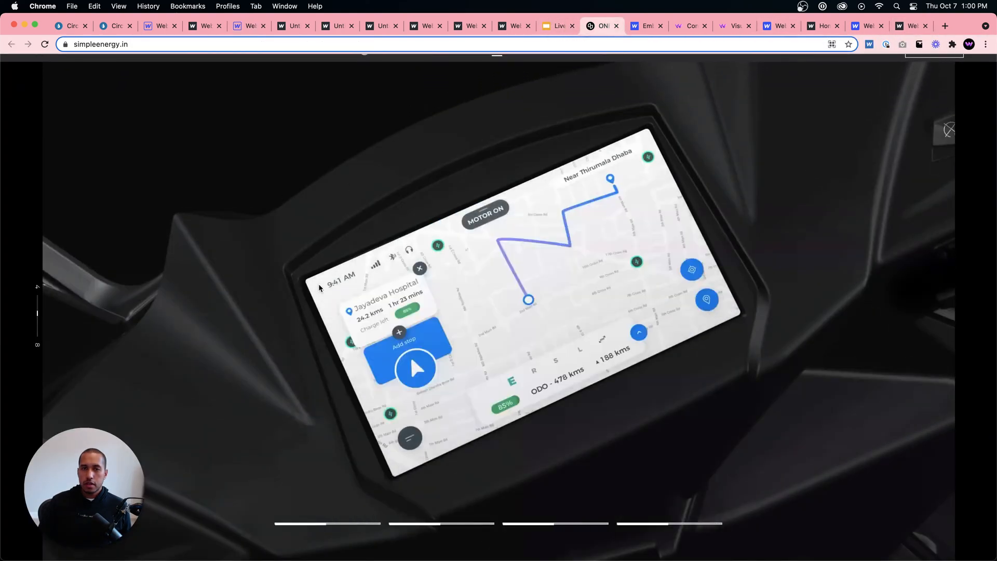
pyautogui.moveTo(375, 72)
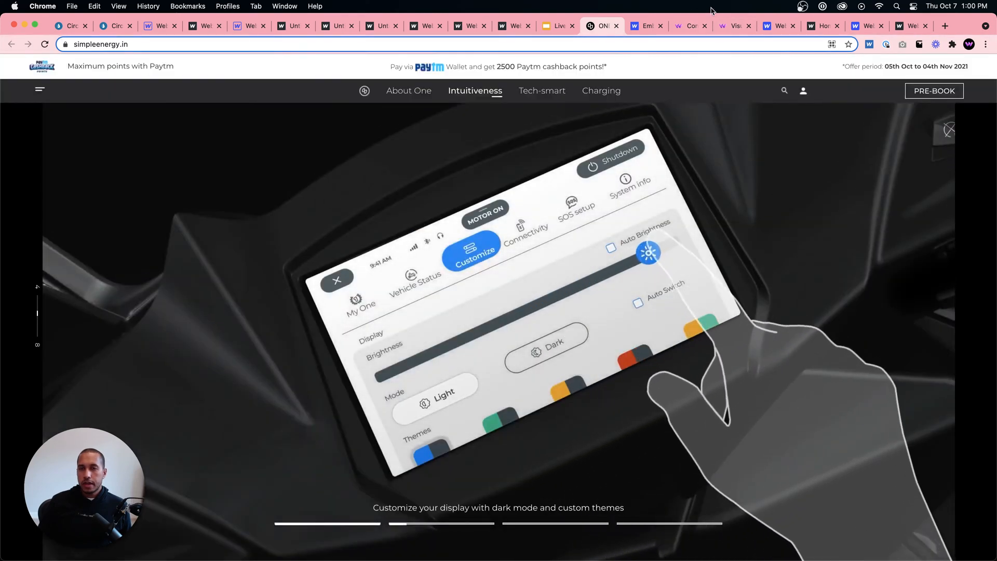
# - Add a div block inside Section 2 of Sample Page in the Webflow Designer
pyautogui.click(249, 25)
pyautogui.click(272, 90)
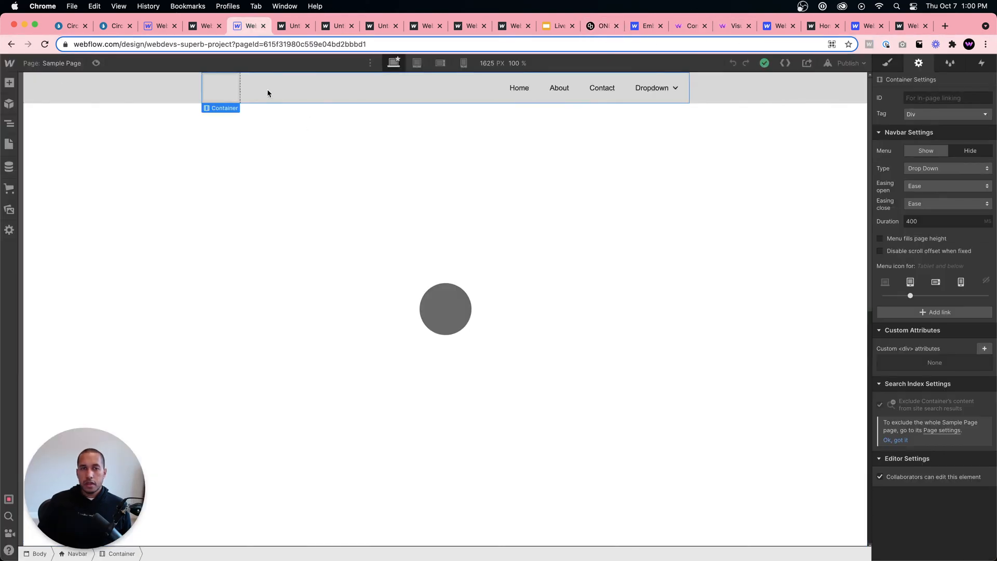
pyautogui.click(201, 282)
pyautogui.press('super+e')
pyautogui.write('div')
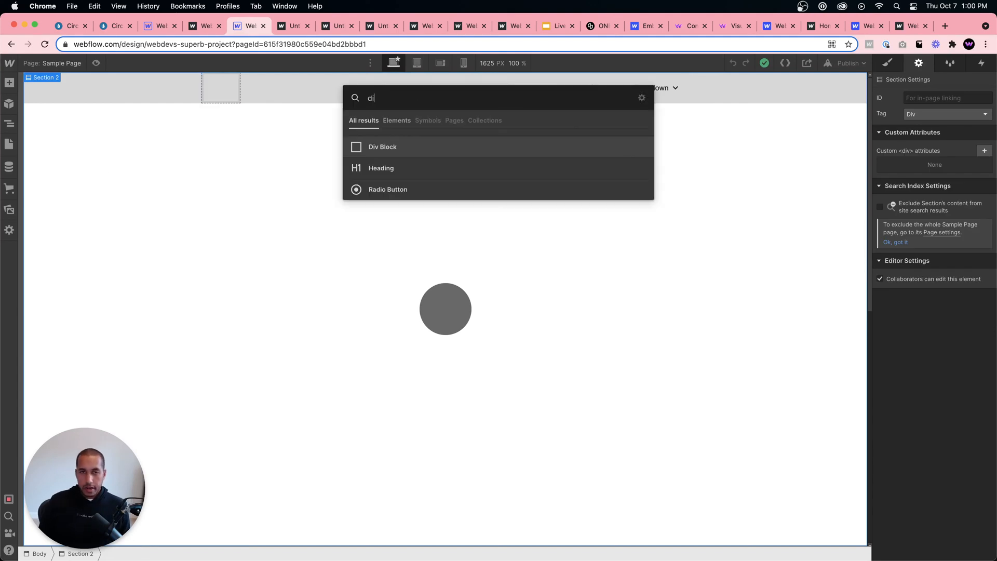
pyautogui.press('Return')
# - Give the new div block the class Top Div
pyautogui.click(894, 67)
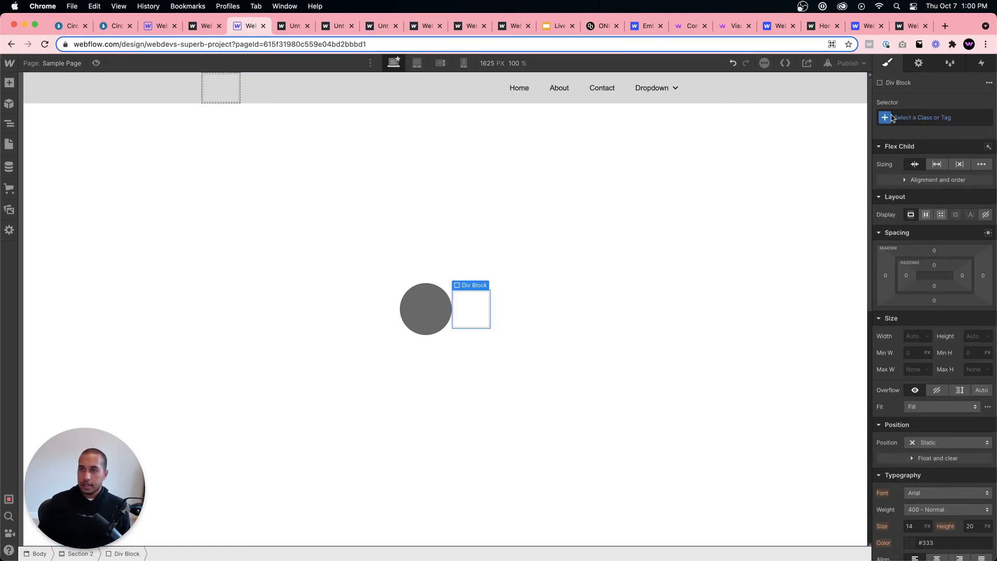
pyautogui.click(902, 120)
pyautogui.write('Top')
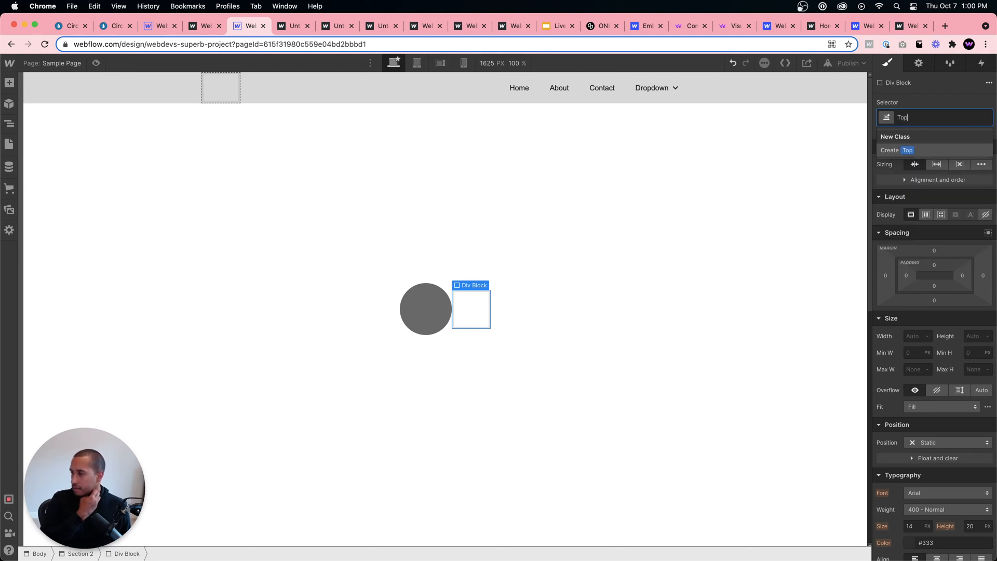
pyautogui.write(' Div')
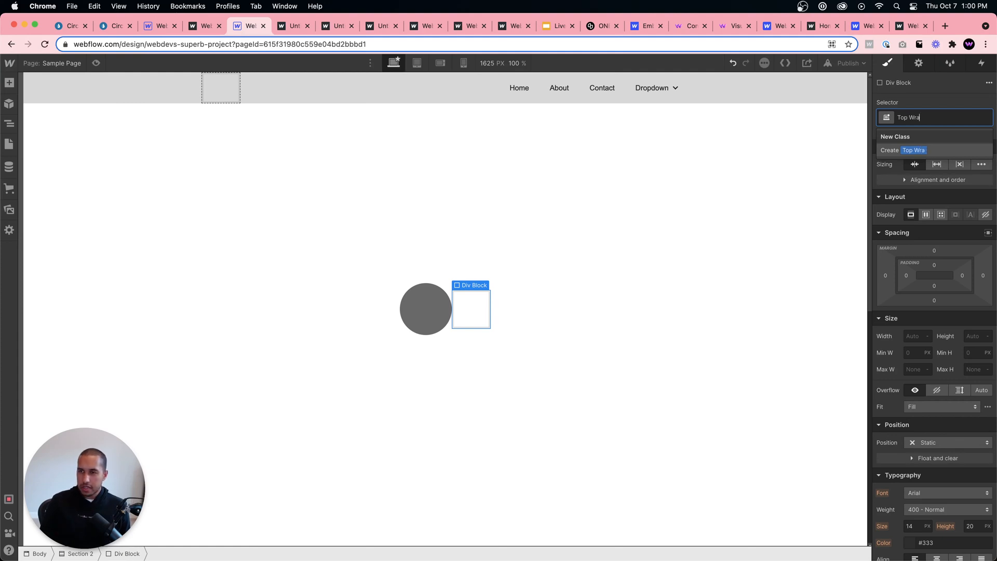
pyautogui.press('Return')
pyautogui.doubleClick(907, 118)
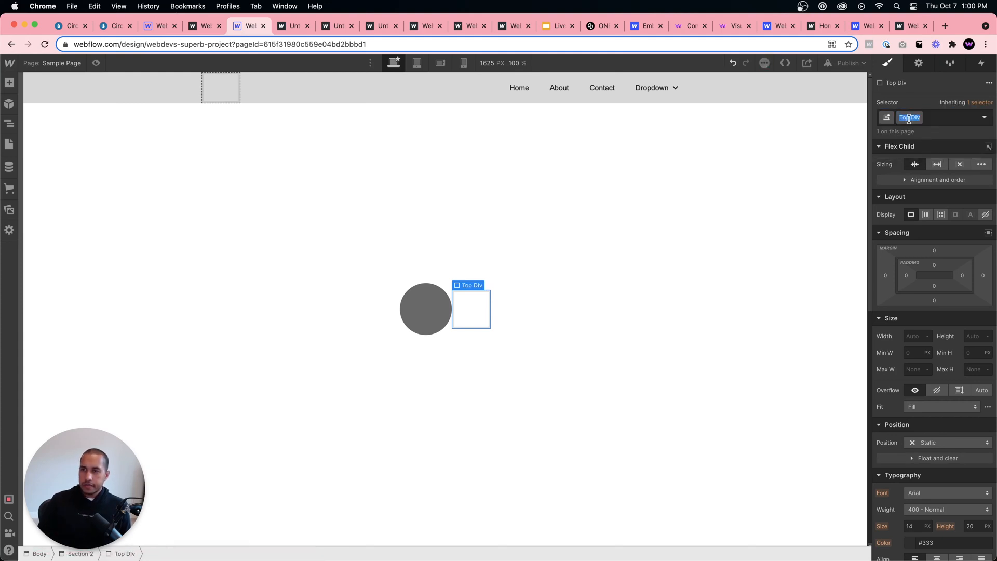
pyautogui.write('Div')
pyautogui.press('Return')
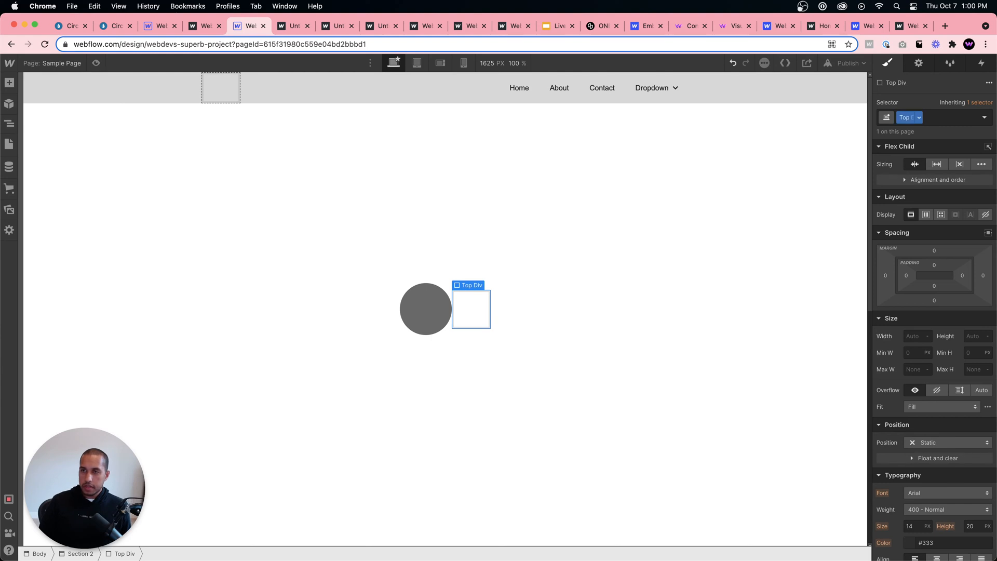
# - Make Top Div fixed and anchor it across the full width at the top of the page
pyautogui.scroll(-3, 961, 366)
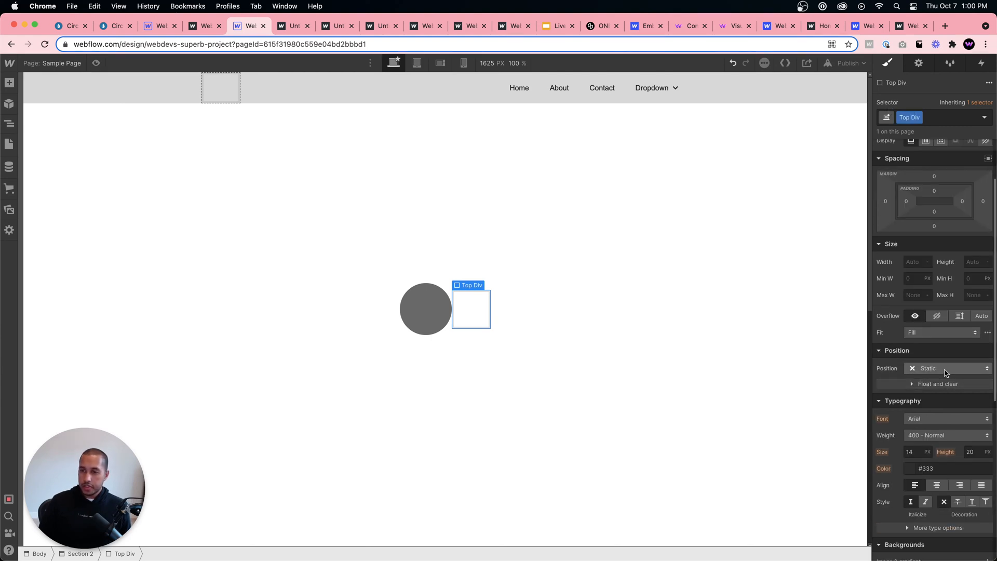
pyautogui.click(949, 368)
pyautogui.click(947, 408)
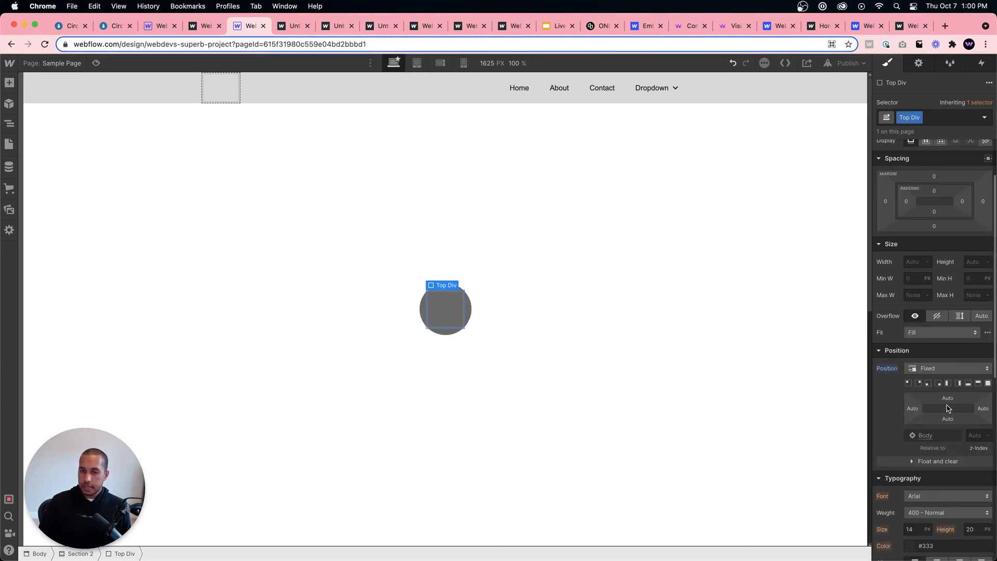
pyautogui.click(978, 383)
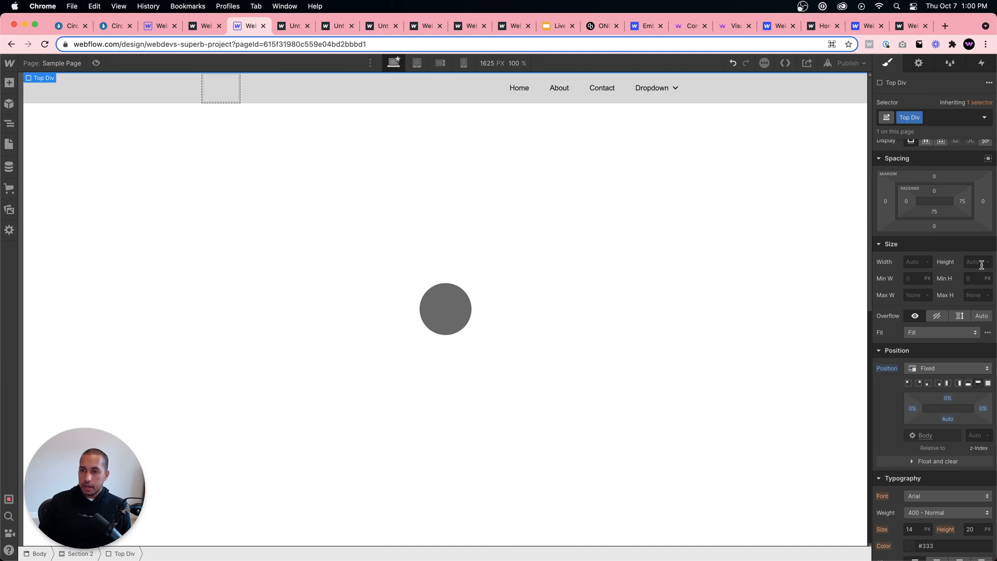
# - Set Top Div's height to 150 px
pyautogui.click(978, 263)
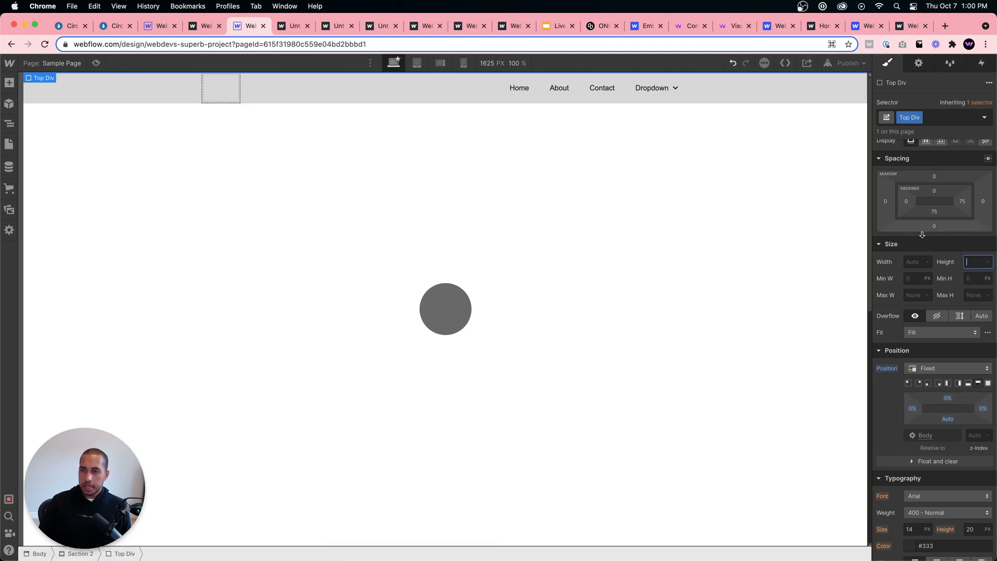
pyautogui.press('Return')
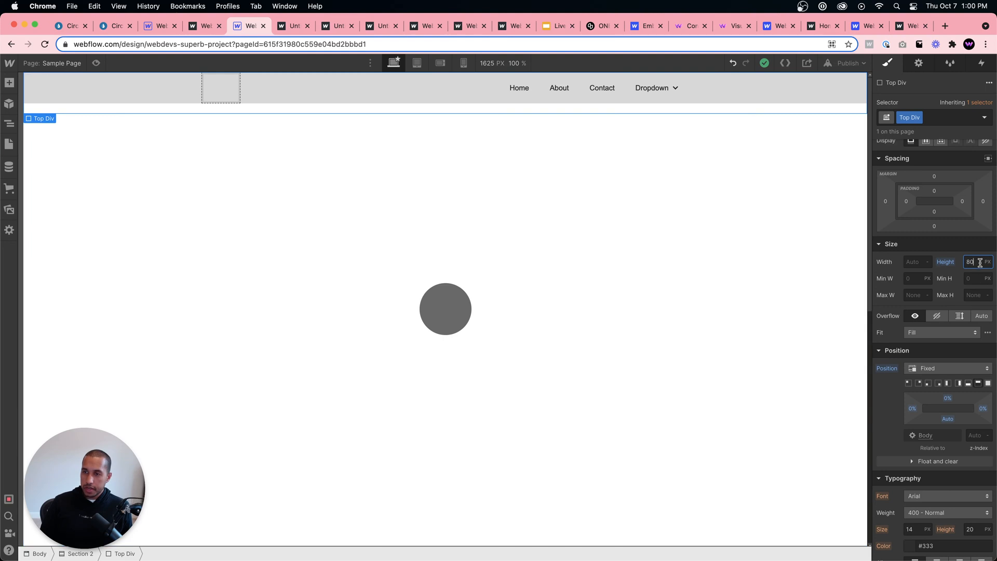
pyautogui.write('200')
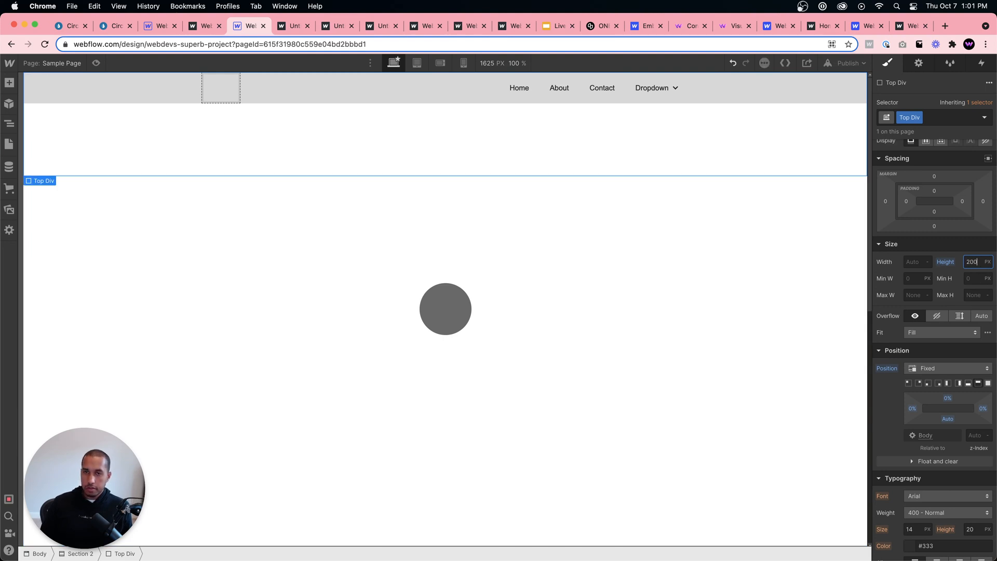
pyautogui.press('super+a')
pyautogui.write('16')
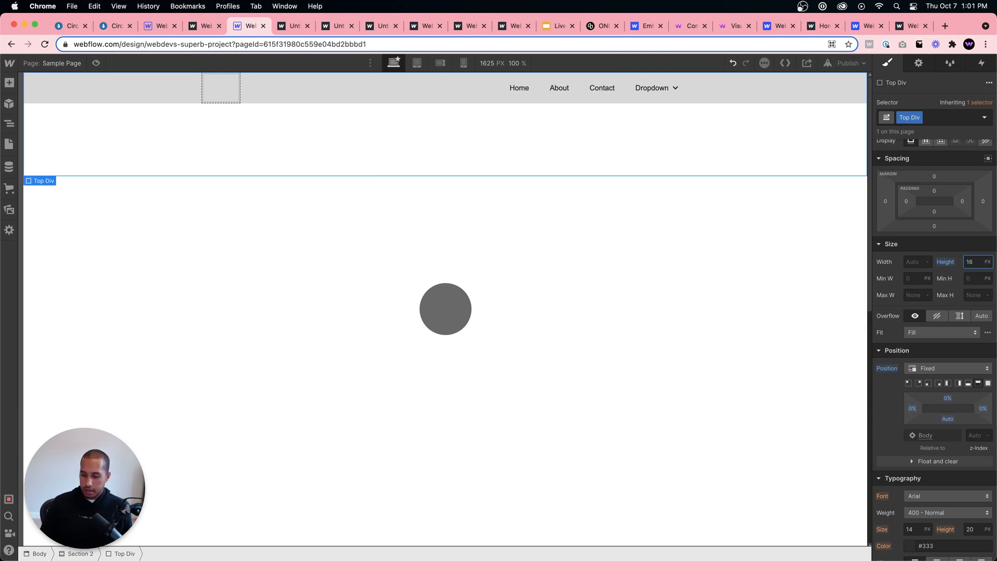
pyautogui.press('BackSpace')
pyautogui.write('50')
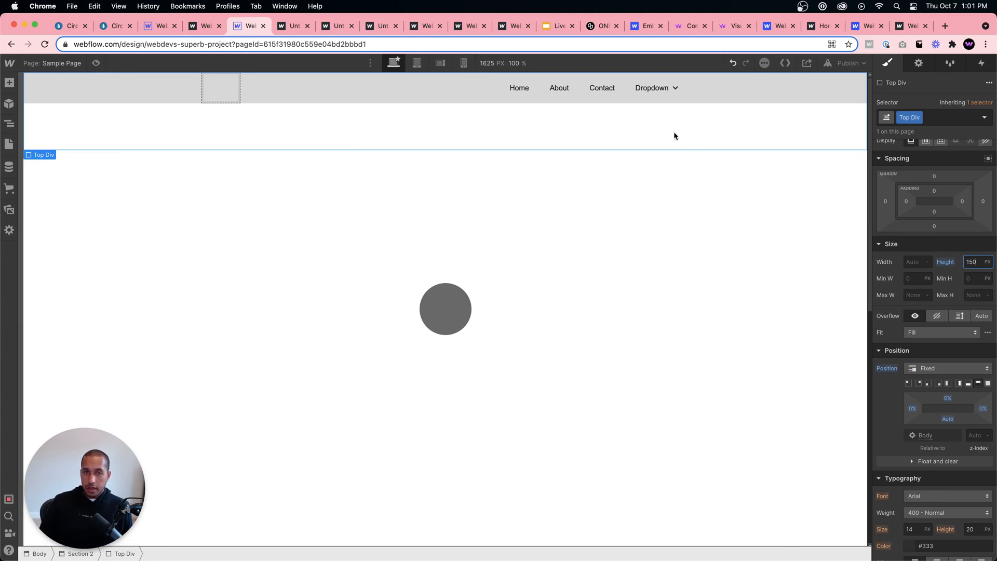
# - Move Top Div out of Section 2 so it becomes the first element directly inside Body
pyautogui.click(674, 133)
pyautogui.click(9, 123)
pyautogui.moveTo(42, 140); pyautogui.dragTo(42, 115)
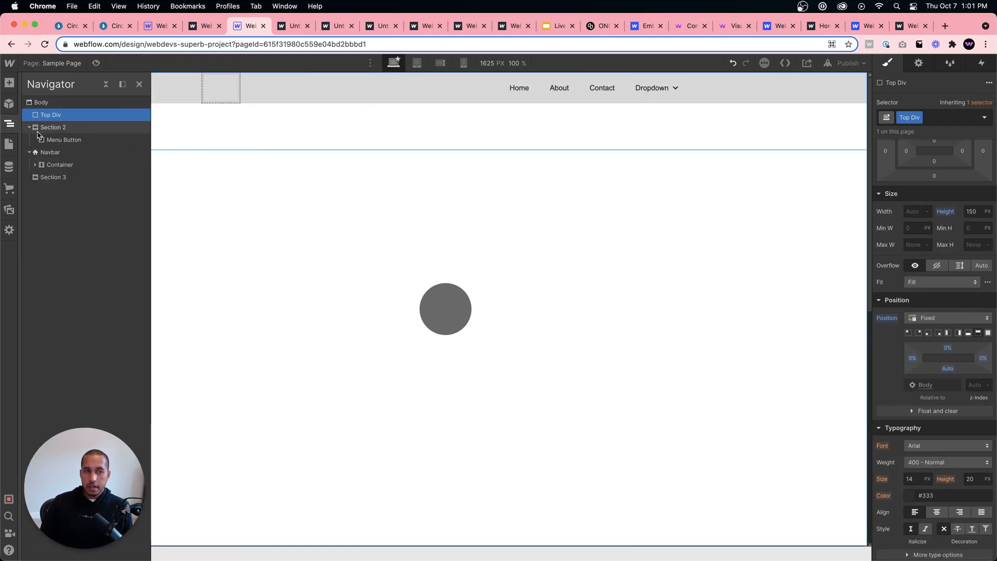
pyautogui.click(29, 126)
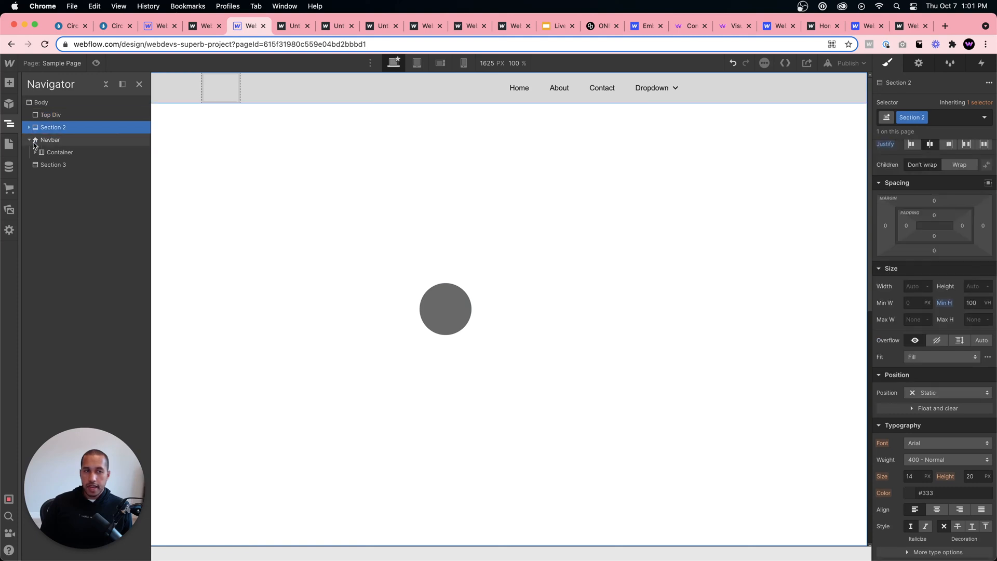
pyautogui.click(64, 140)
pyautogui.press('z')
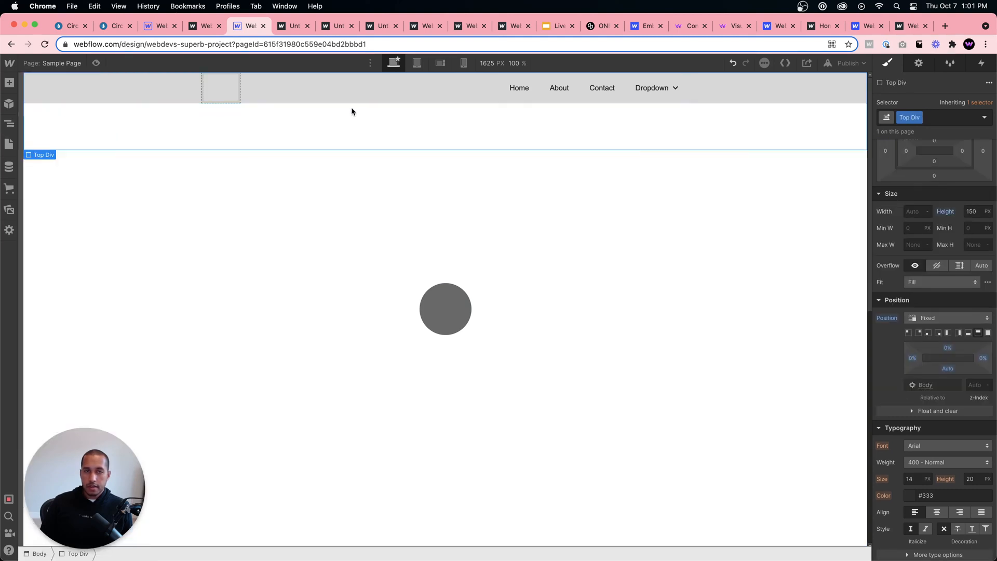
pyautogui.click(140, 136)
# - Set the Navbar's z-index to 99 so it stacks above Top Div
pyautogui.click(80, 85)
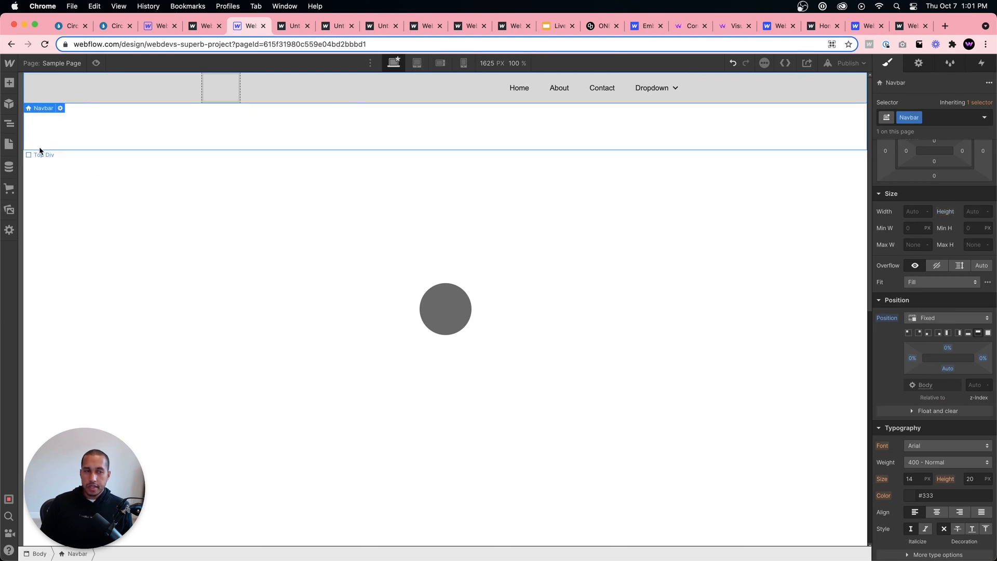
pyautogui.click(10, 123)
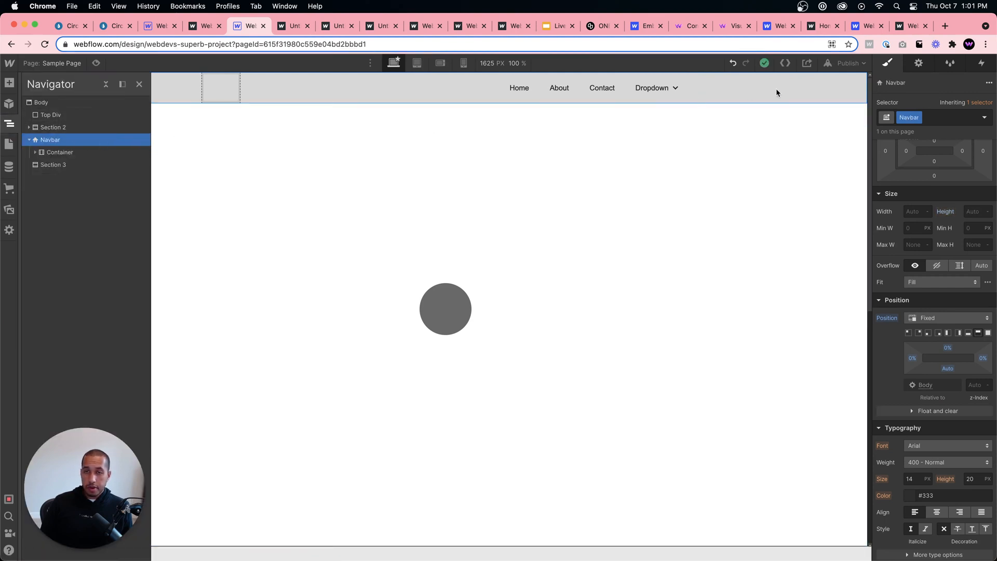
pyautogui.click(829, 97)
pyautogui.scroll(-1, 926, 382)
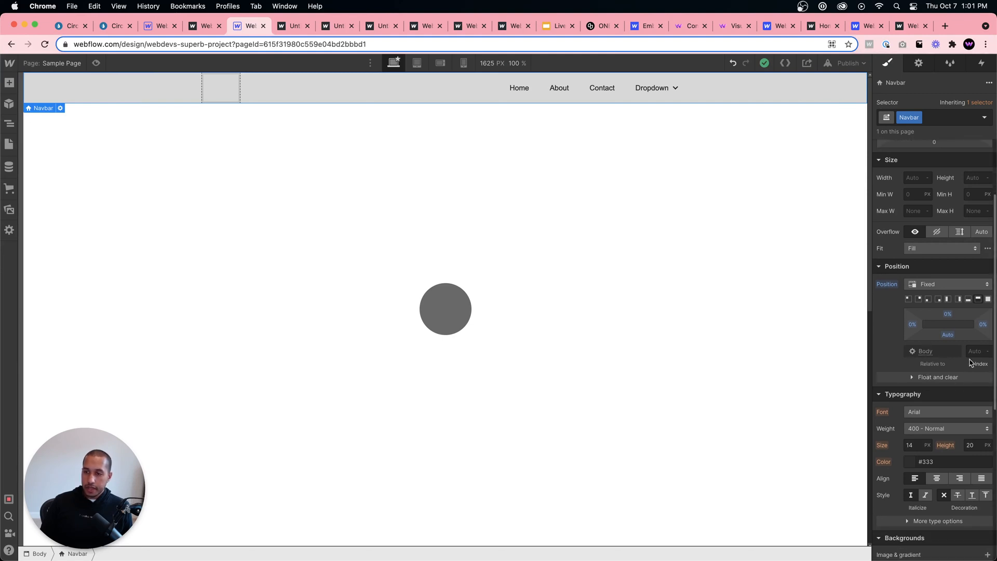
pyautogui.click(976, 351)
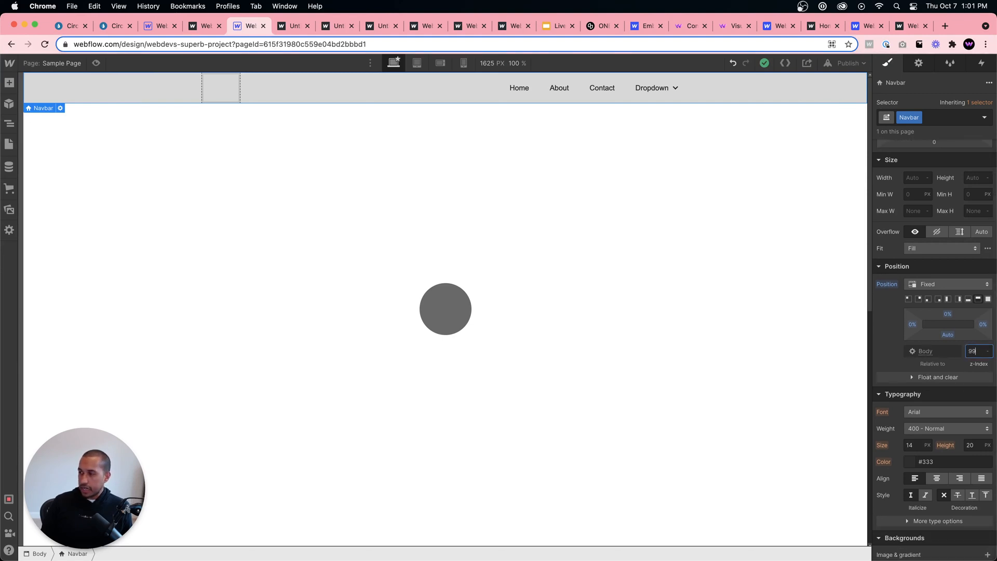
pyautogui.write('99')
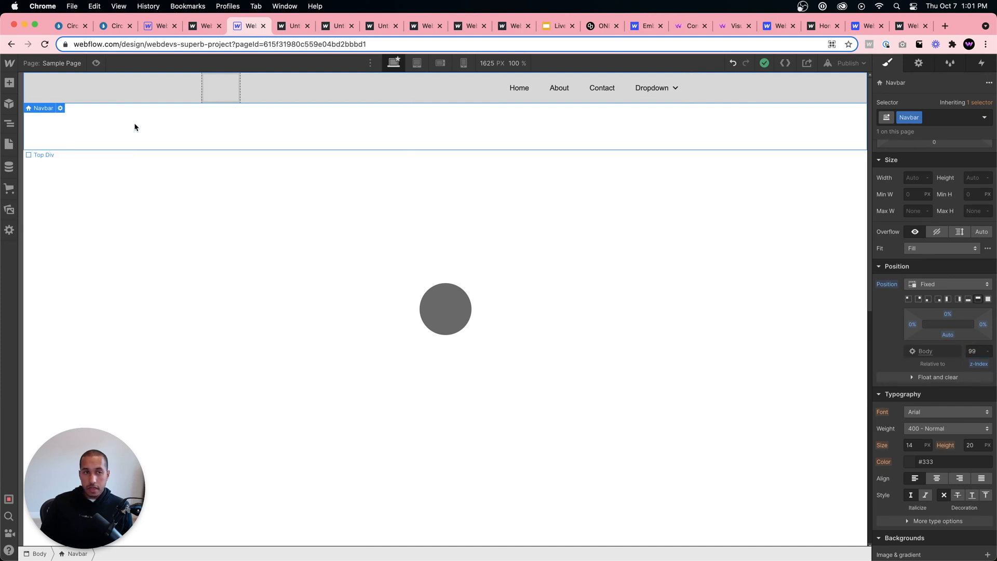
# - Add a mouse hover interaction to Top Div that starts the Navbar appear animation on hover
pyautogui.click(134, 122)
pyautogui.click(87, 141)
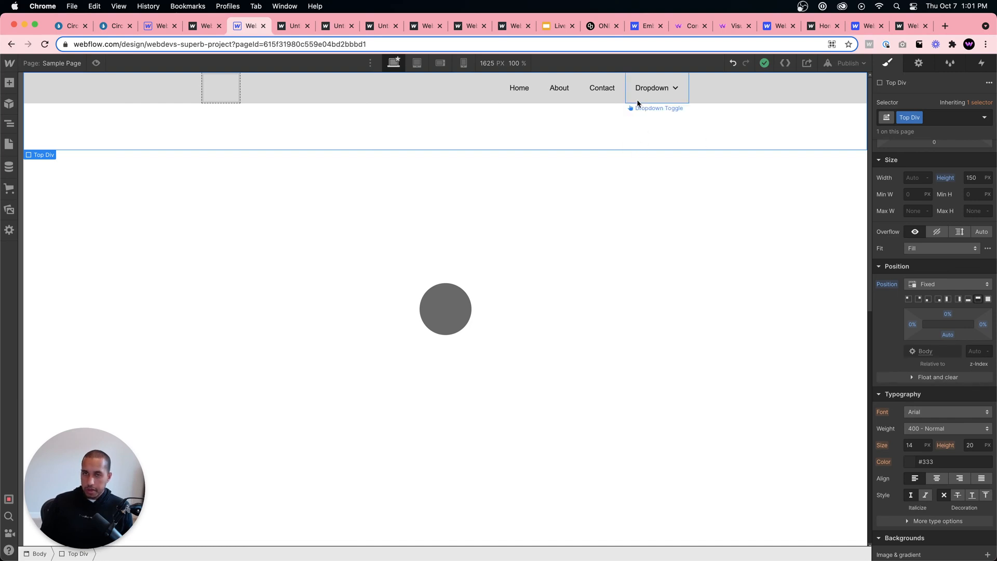
pyautogui.click(981, 65)
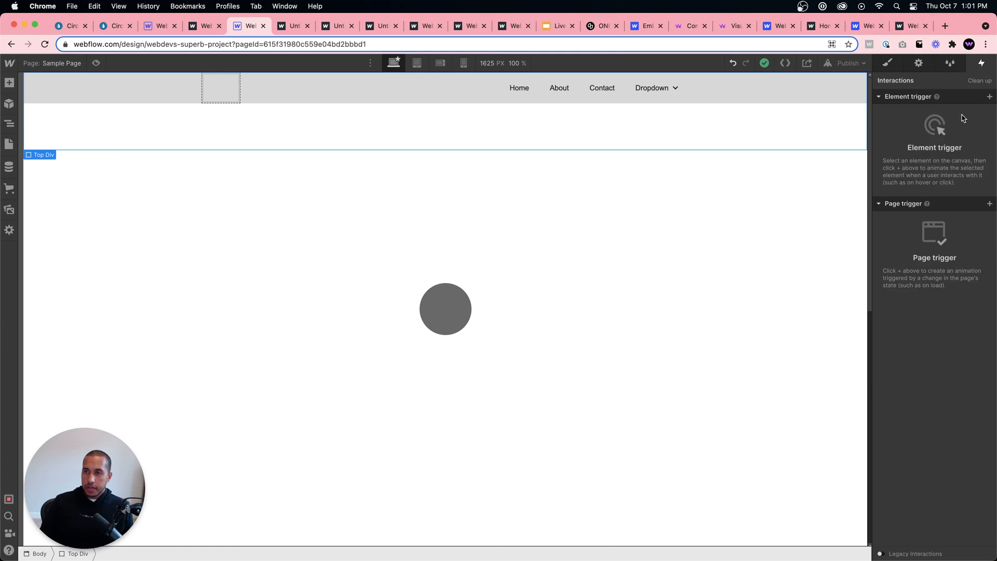
pyautogui.click(989, 98)
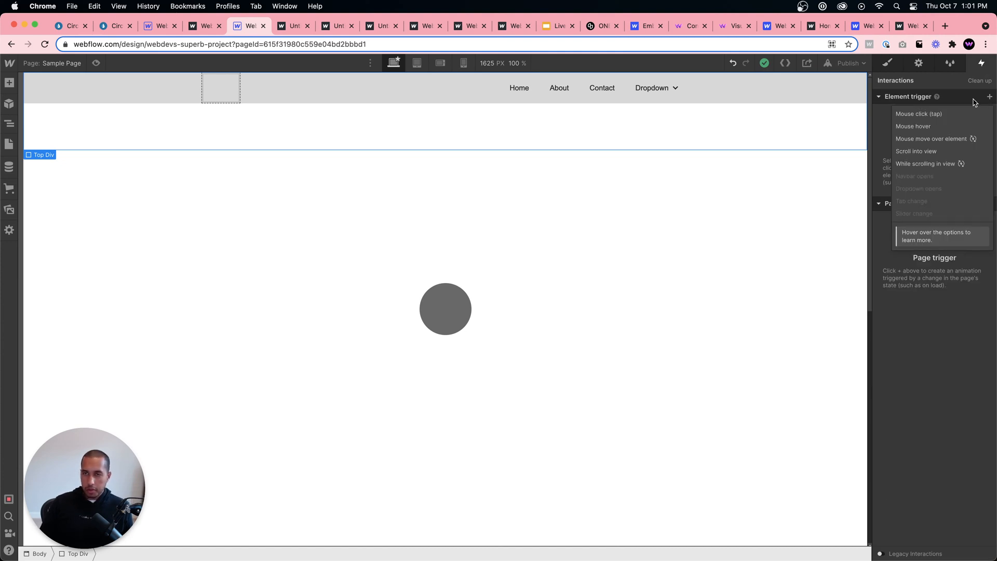
pyautogui.click(927, 126)
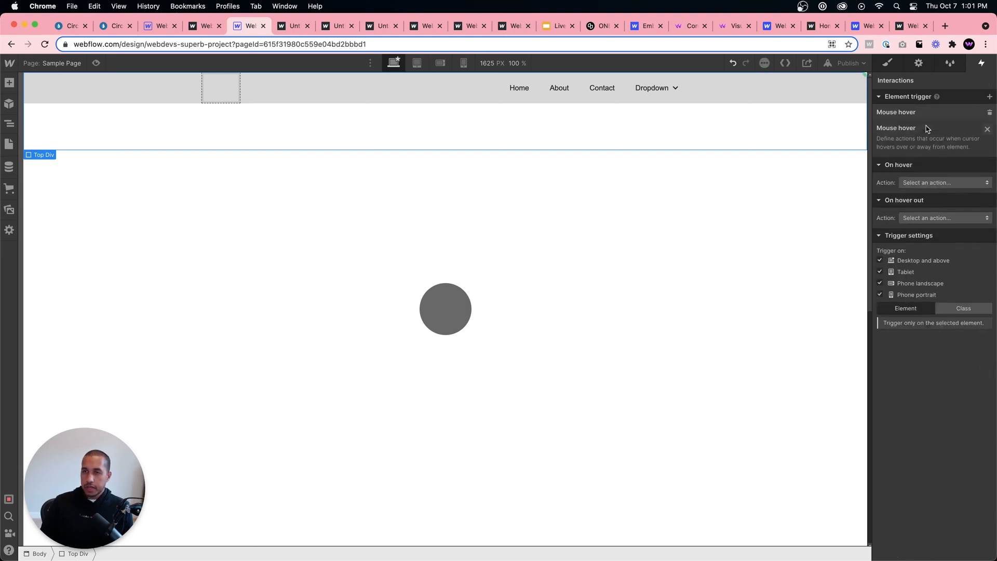
pyautogui.click(933, 153)
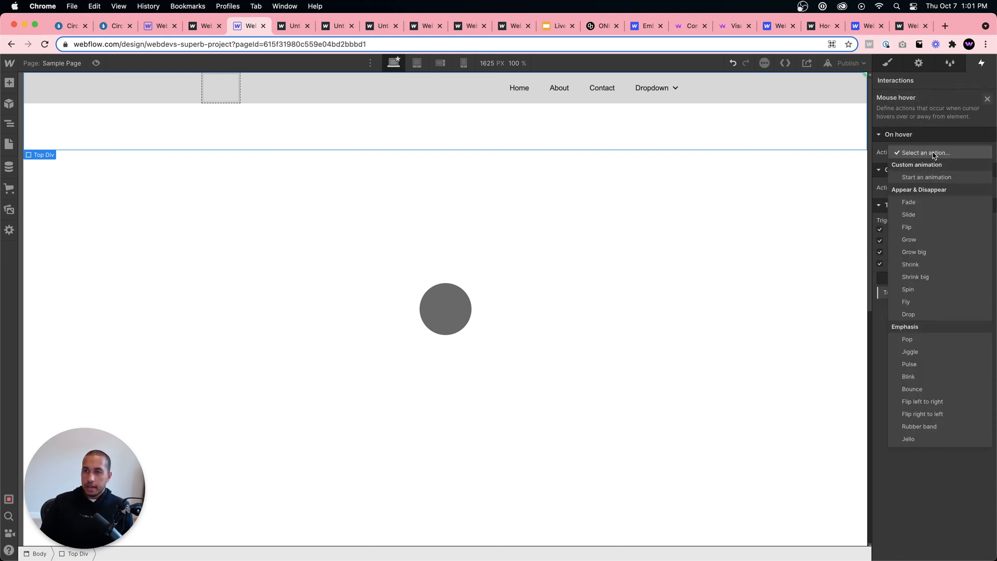
pyautogui.click(930, 178)
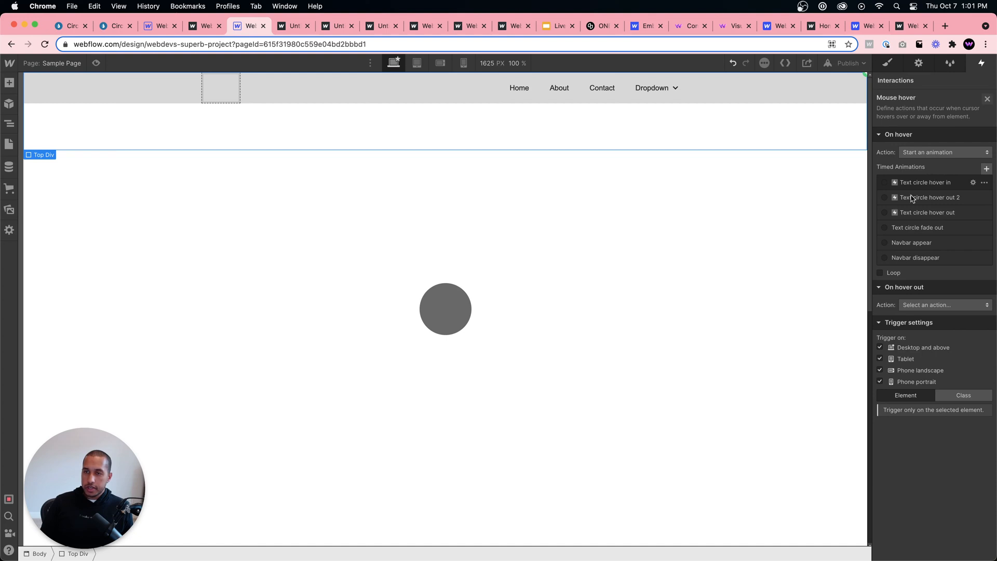
pyautogui.click(885, 244)
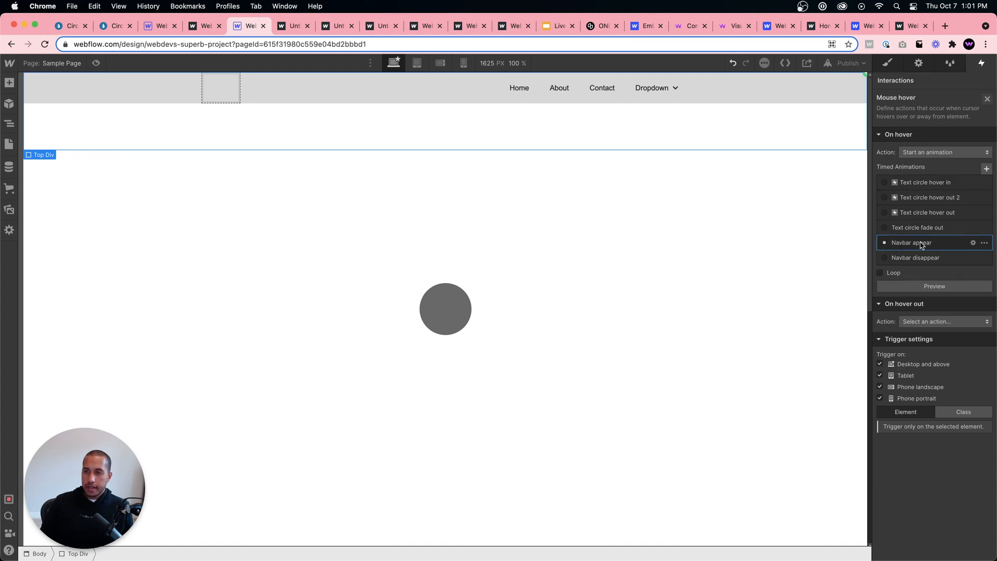
# - Review both Move actions of the Navbar appear animation and preview the page, then close the animation editor
pyautogui.click(972, 242)
pyautogui.click(935, 116)
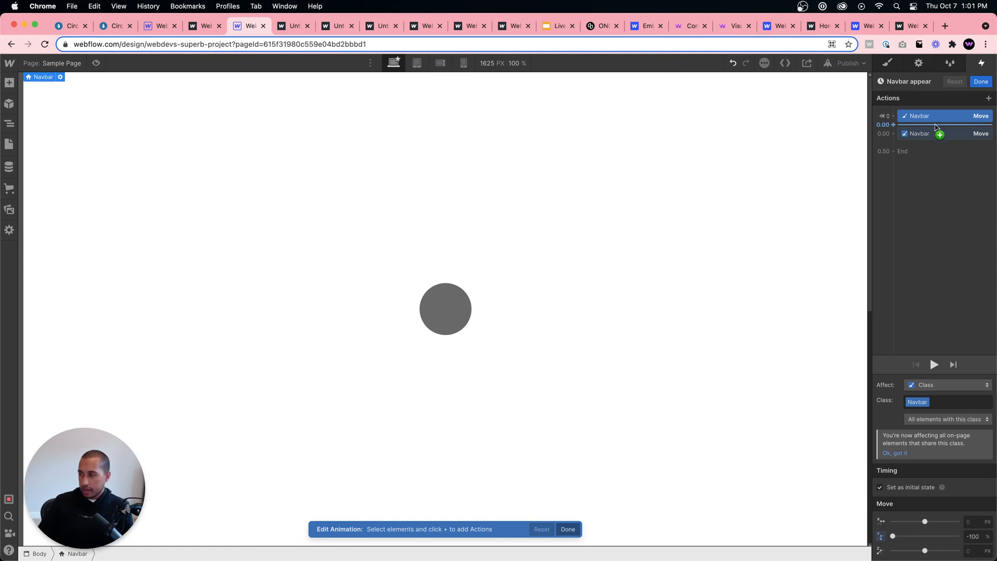
pyautogui.click(947, 138)
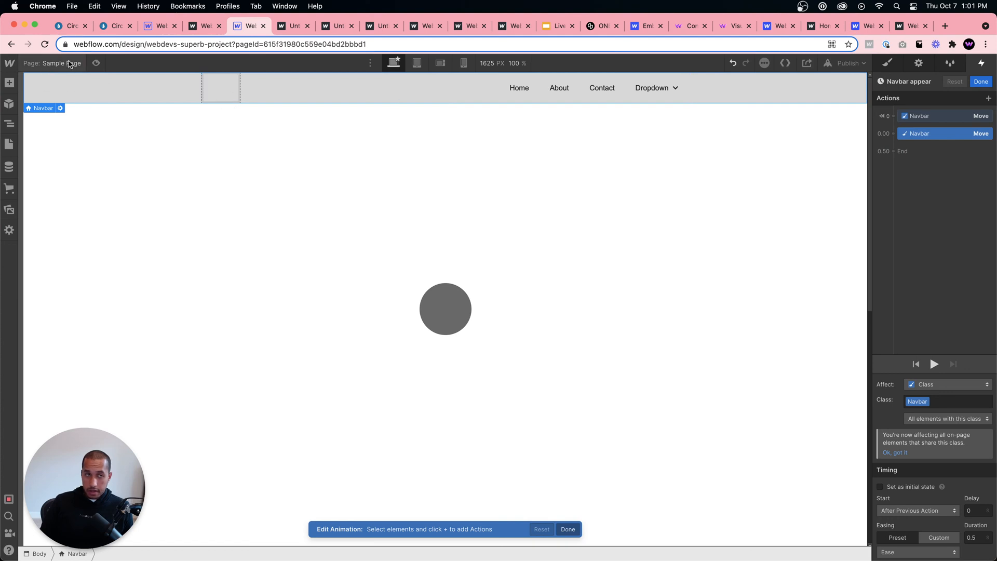
pyautogui.click(96, 64)
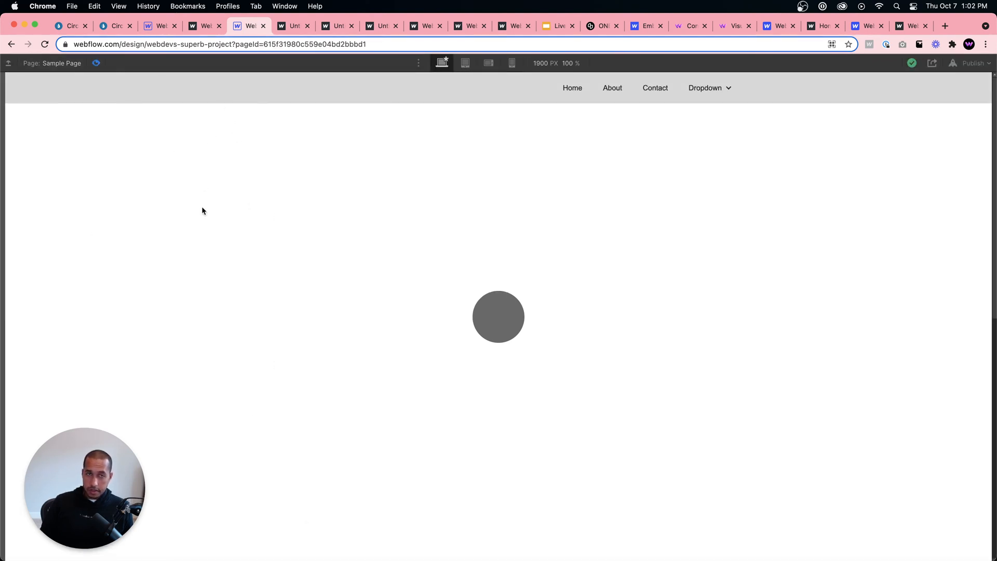
pyautogui.click(97, 64)
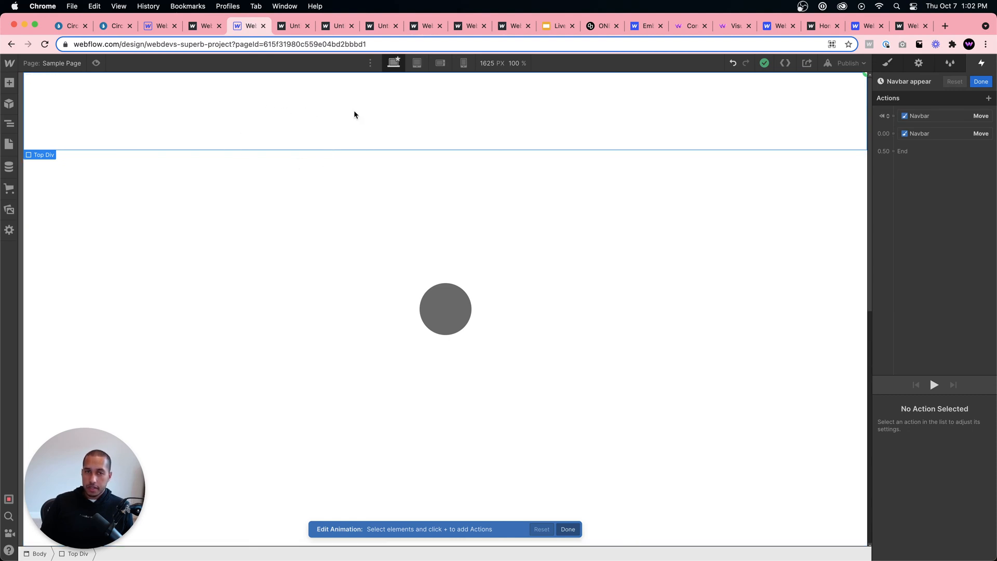
pyautogui.click(981, 82)
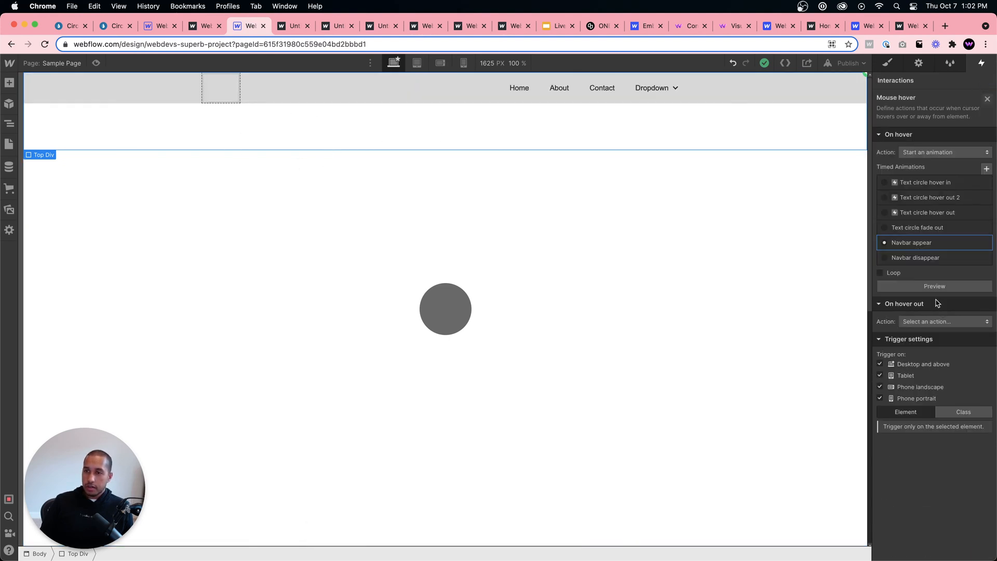
# - Set Top Div's hover-out action to start the Navbar disappear animation
pyautogui.click(929, 322)
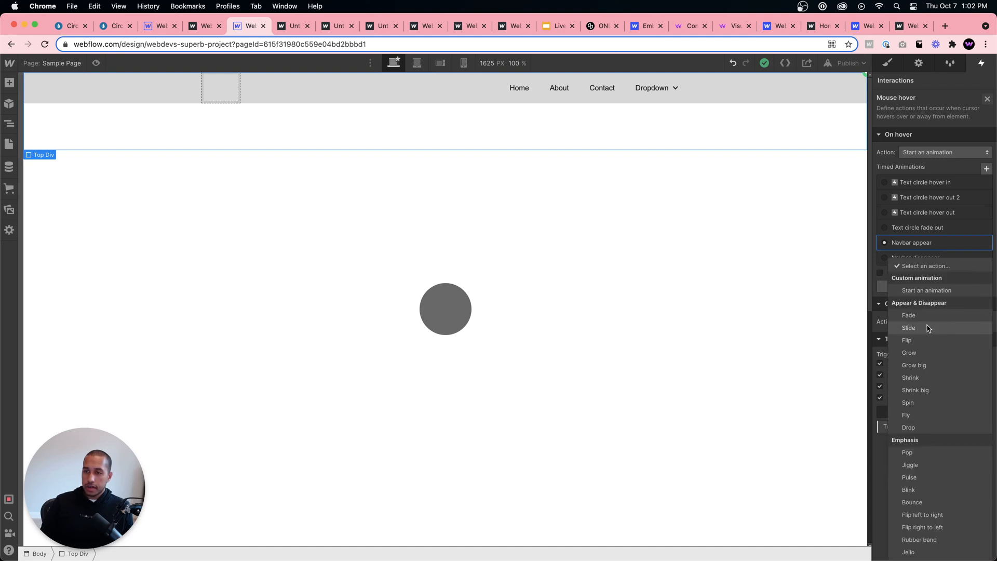
pyautogui.click(932, 292)
pyautogui.click(917, 428)
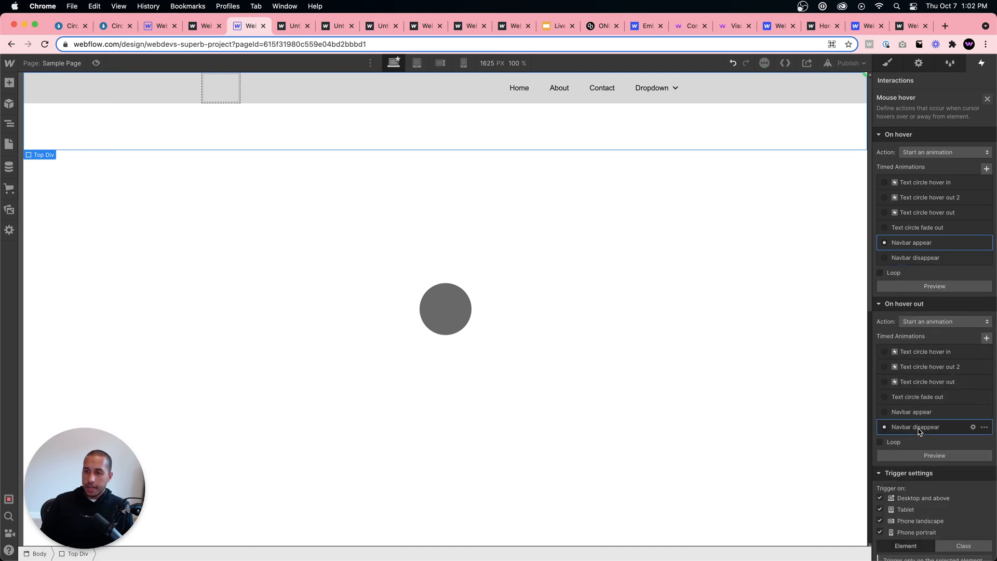
# - Open the Navbar disappear animation and set its Navbar Move action's delay to 4 seconds
pyautogui.click(972, 427)
pyautogui.click(927, 116)
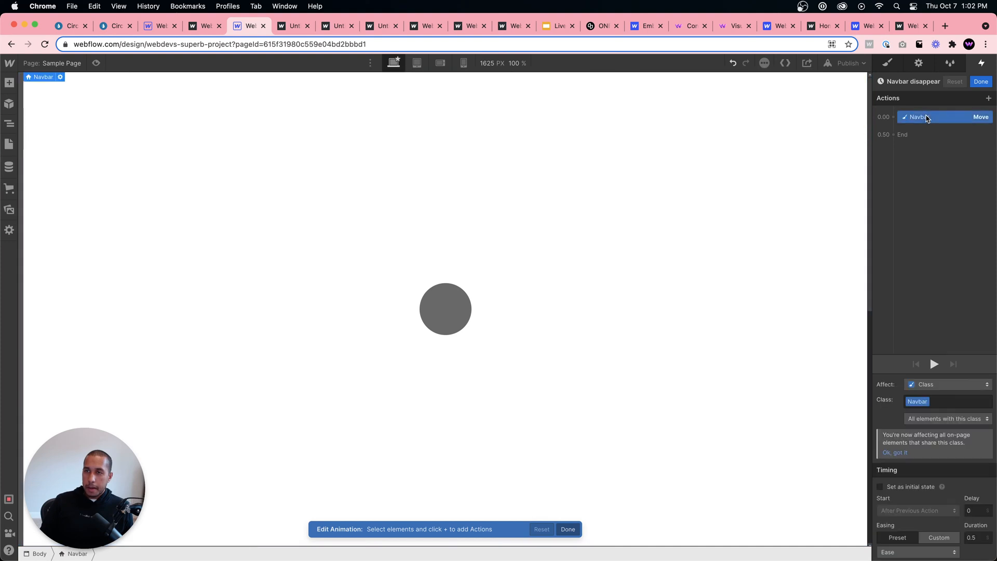
pyautogui.click(972, 510)
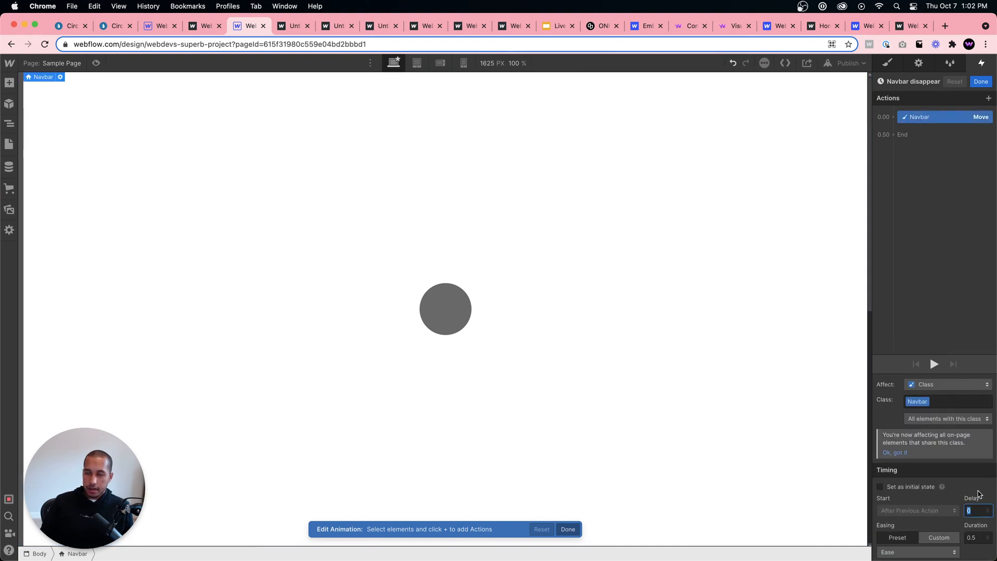
pyautogui.scroll(-3, 973, 513)
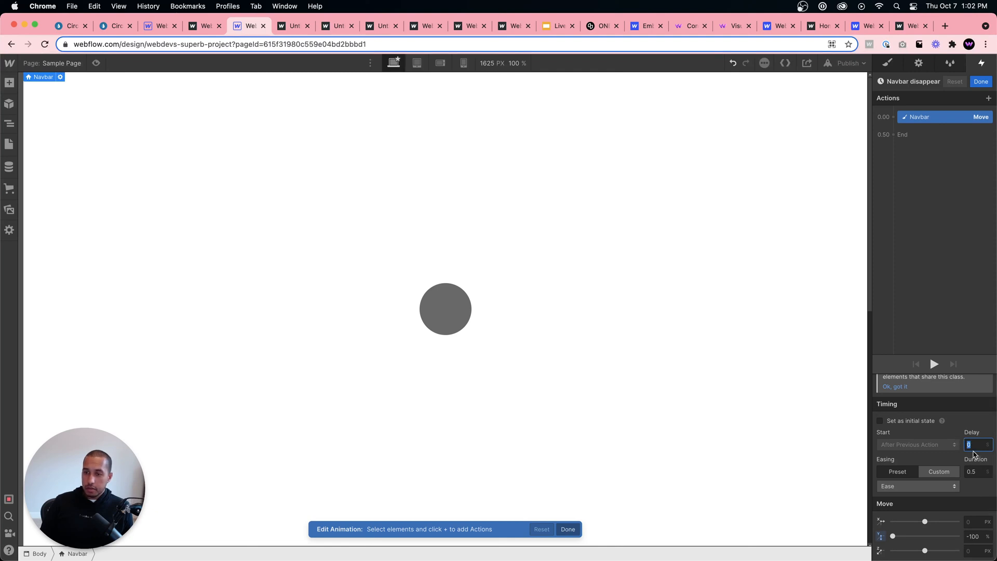
pyautogui.write('4')
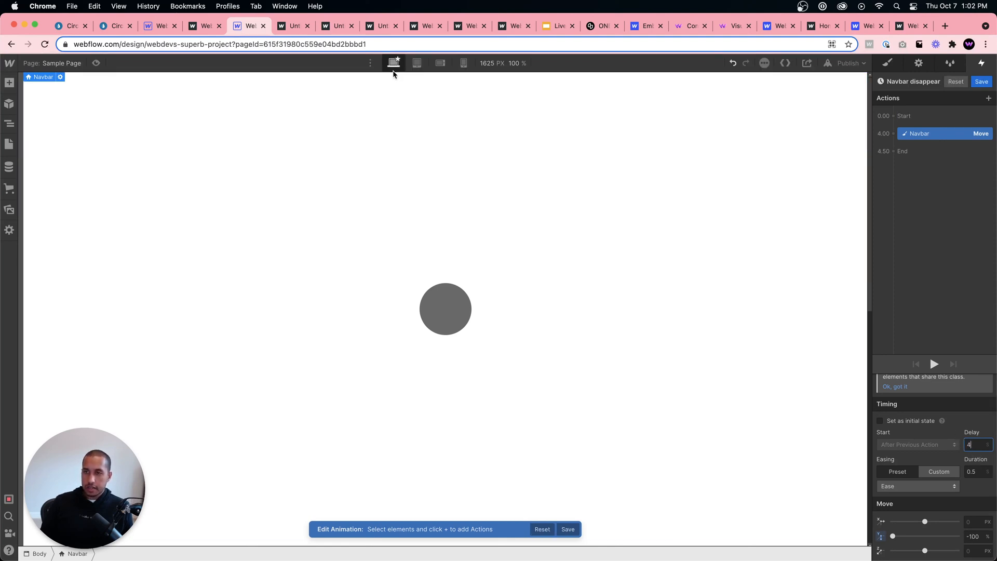
# - Preview the page to check how the navbar appears and hides on hover with the 4-second delay
pyautogui.click(95, 63)
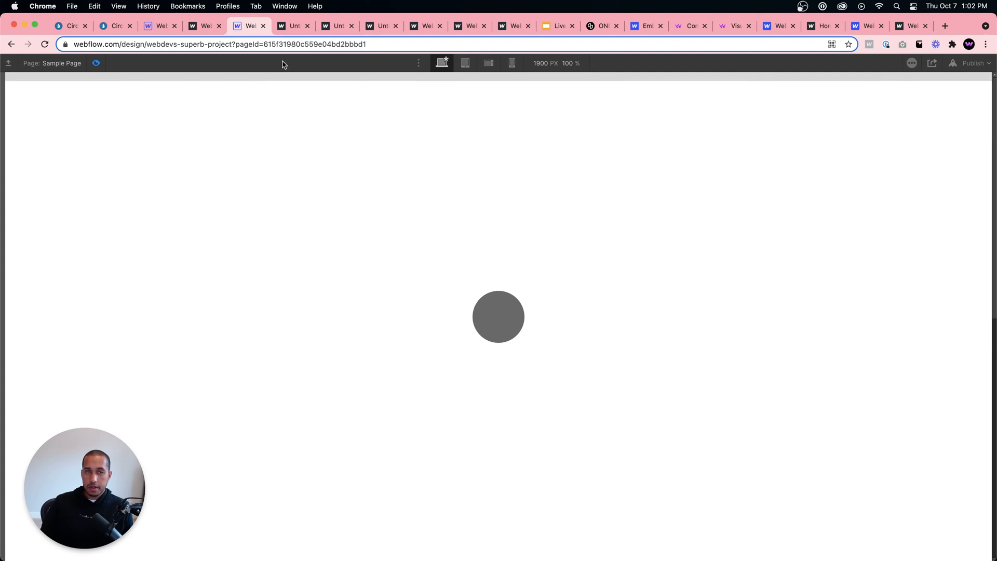
pyautogui.click(96, 63)
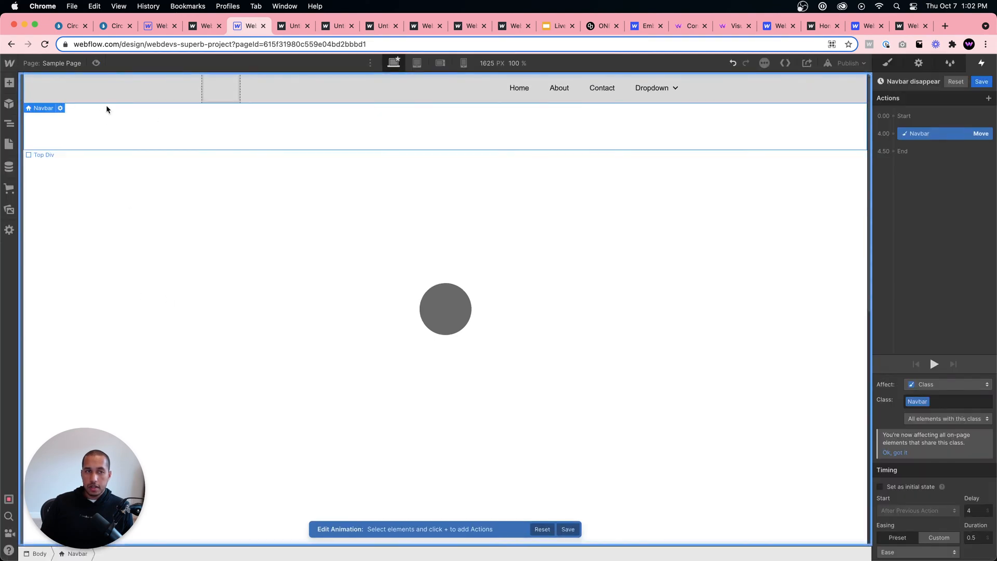
pyautogui.click(96, 63)
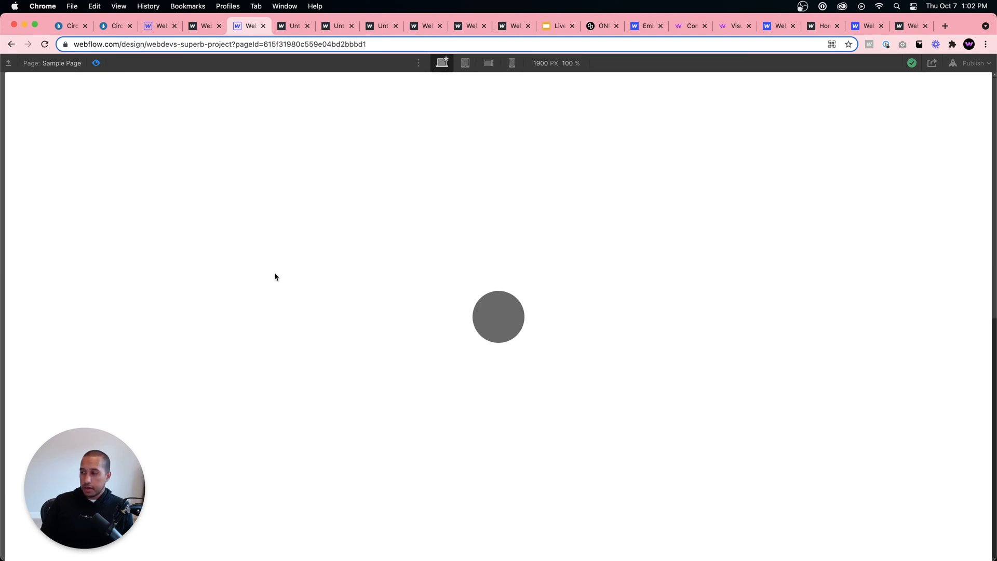
pyautogui.click(95, 62)
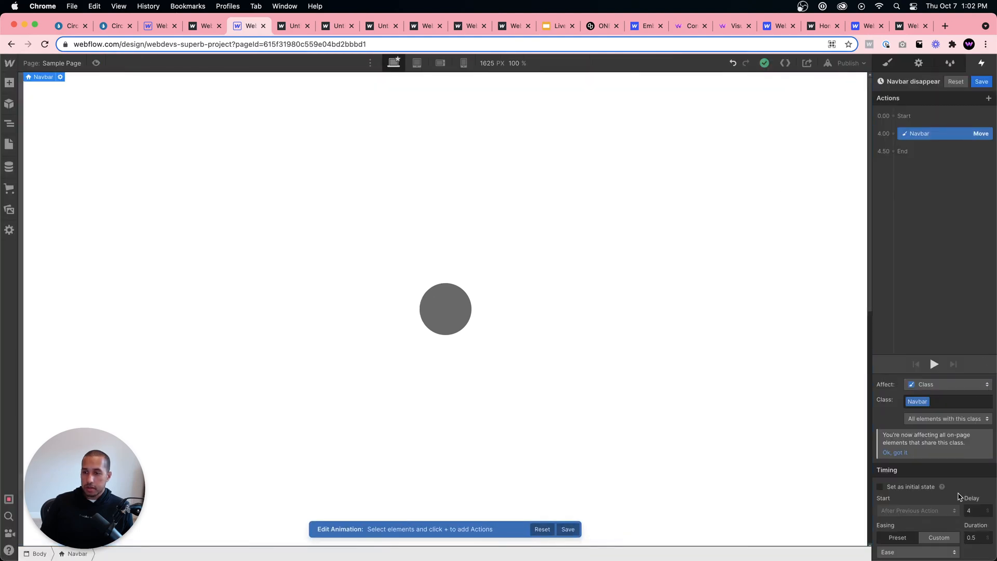
# - Set the Navbar disappear Move action's delay to 2 seconds and preview the page briefly
pyautogui.scroll(-3, 944, 431)
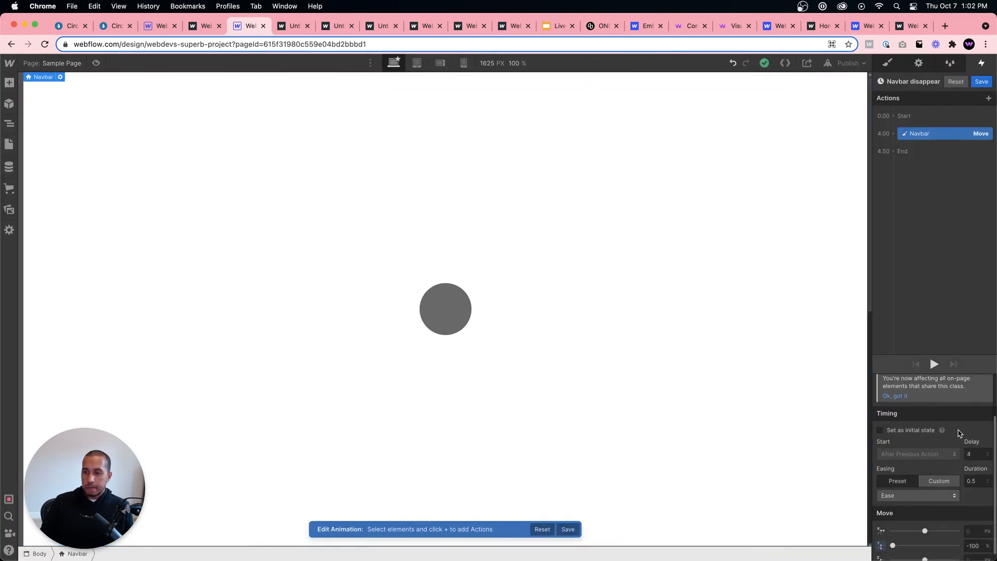
pyautogui.click(968, 455)
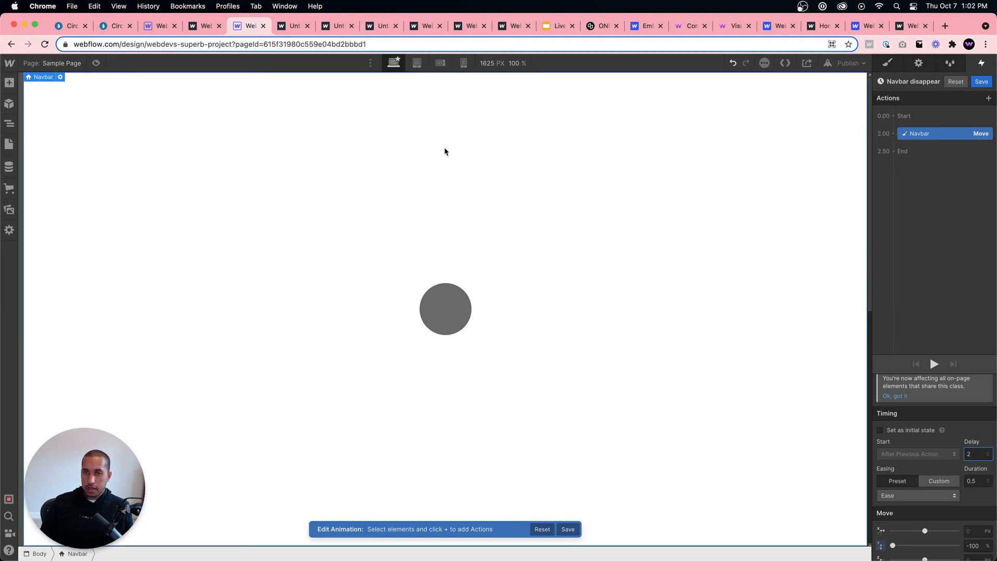
pyautogui.click(96, 63)
pyautogui.click(96, 63)
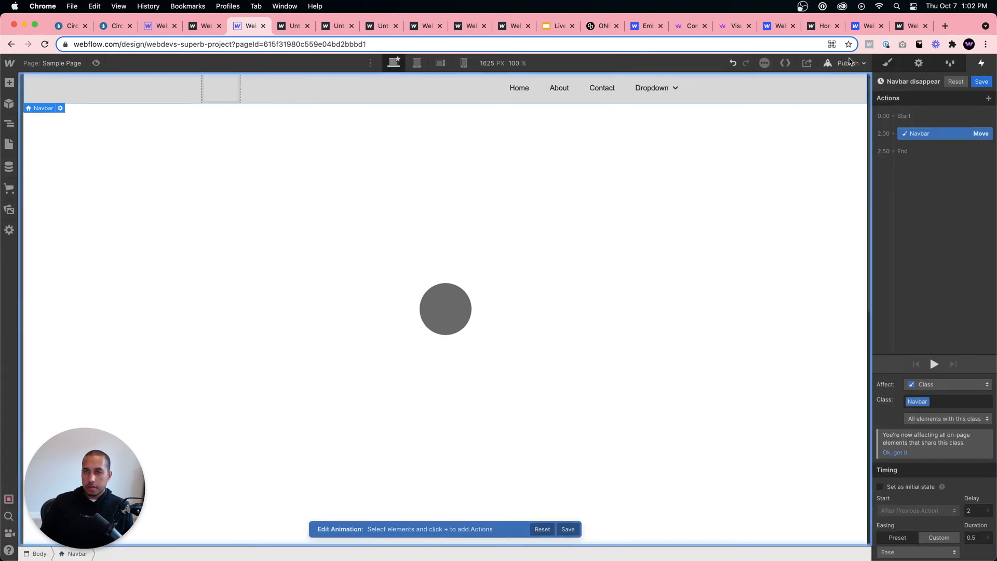
# - Publish the site to its webflow.io domain and test the navbar hover on the live Sample Page
pyautogui.click(848, 63)
pyautogui.click(818, 219)
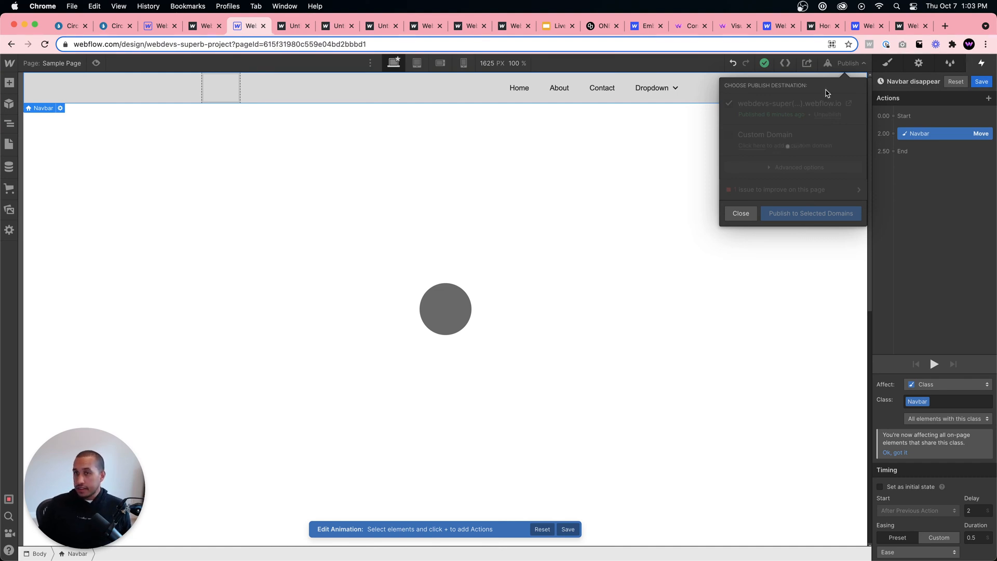
pyautogui.click(849, 102)
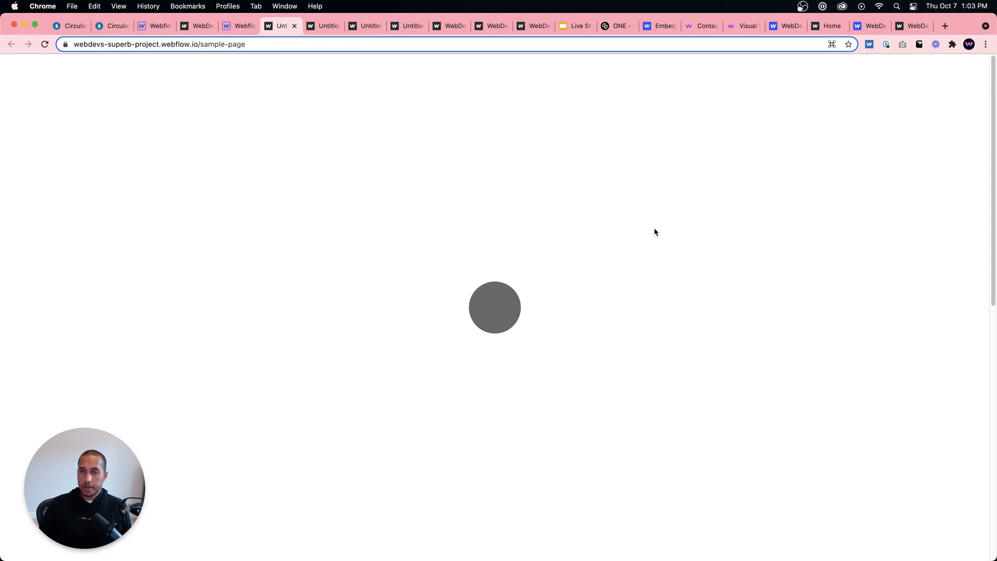
pyautogui.moveTo(694, 73)
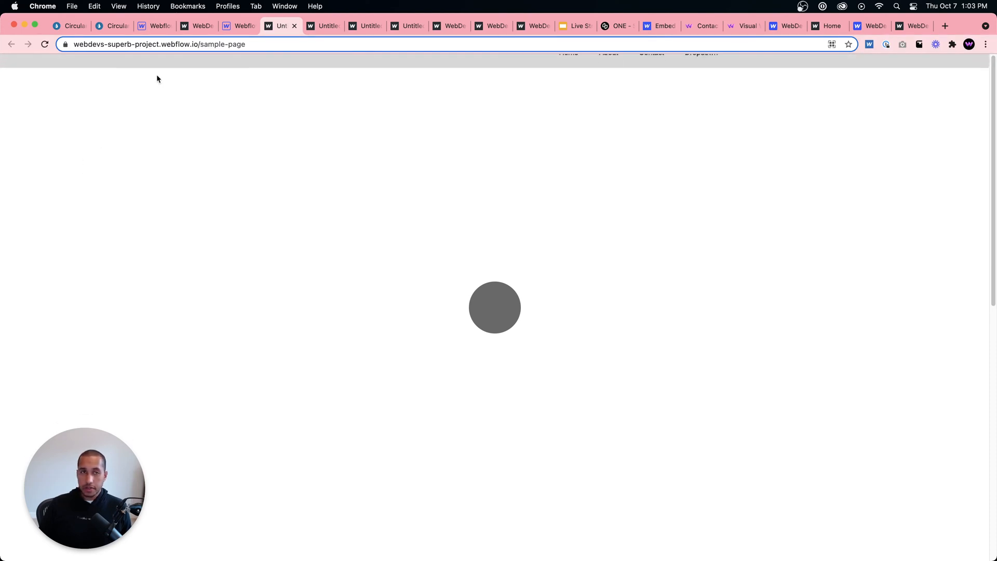
# - Check Top Div's style settings in Webflow, compare with the reloaded simpleenergy.in header, and return to the Webflow Designer
pyautogui.click(231, 28)
pyautogui.click(219, 138)
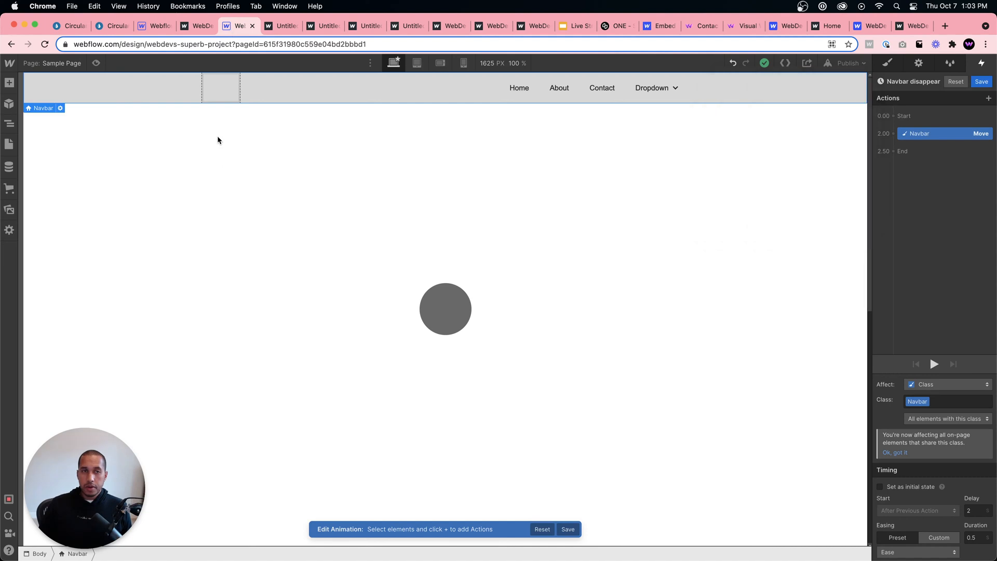
pyautogui.click(887, 63)
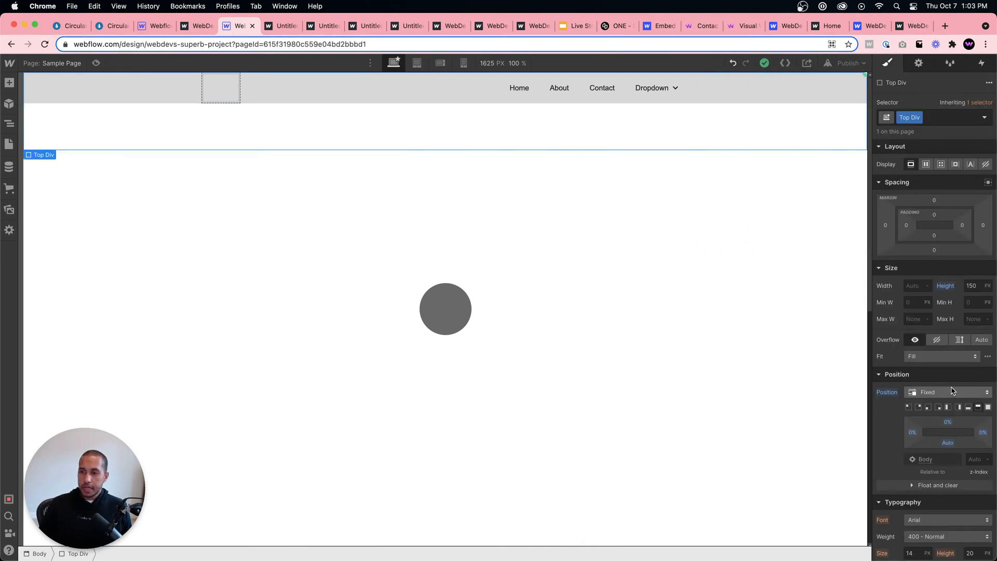
pyautogui.click(613, 26)
pyautogui.click(46, 44)
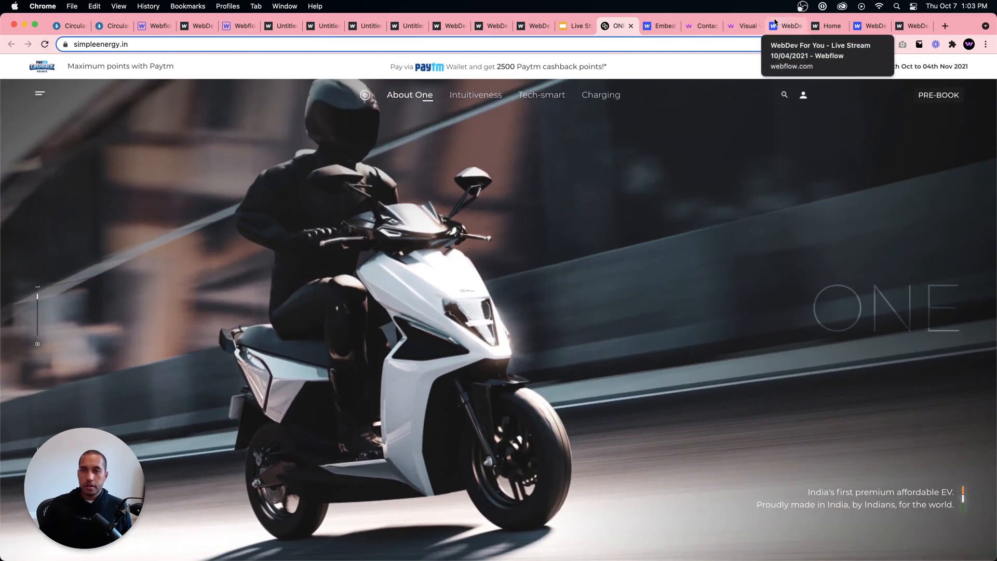
pyautogui.click(239, 26)
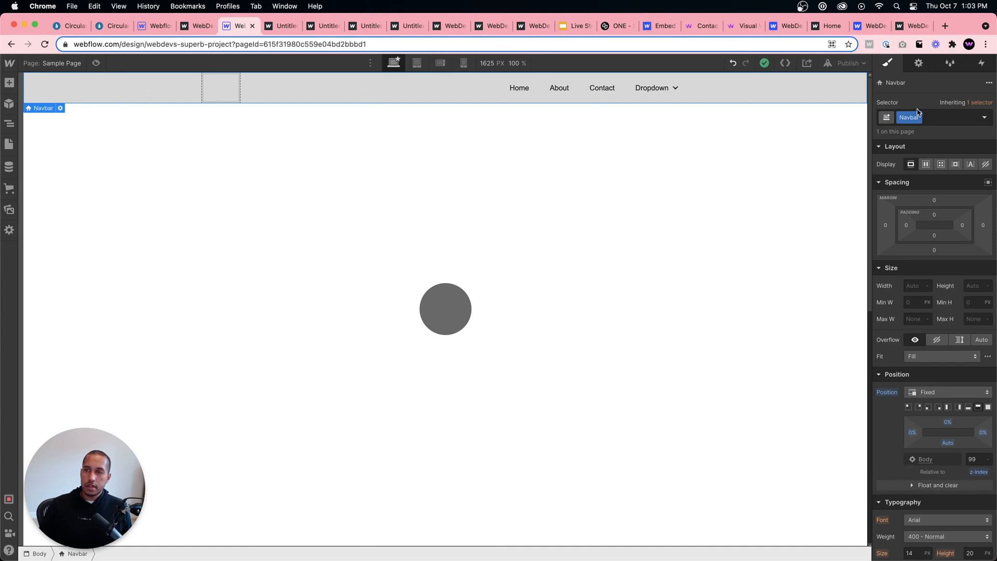
# - Delete the initial-state Navbar Move action from the Navbar appear animation used by Top Div's mouse hover
pyautogui.click(981, 63)
pyautogui.click(216, 128)
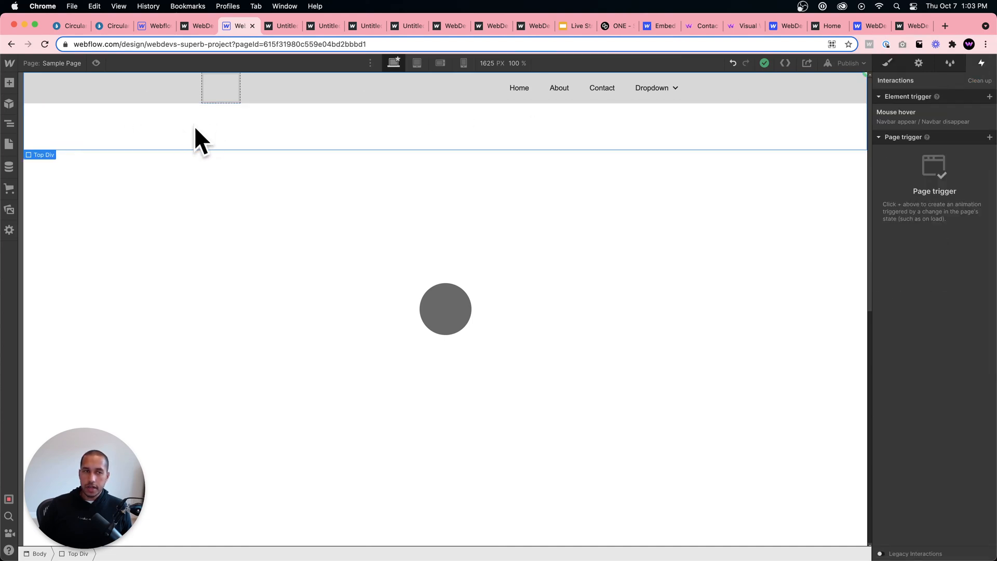
pyautogui.click(922, 122)
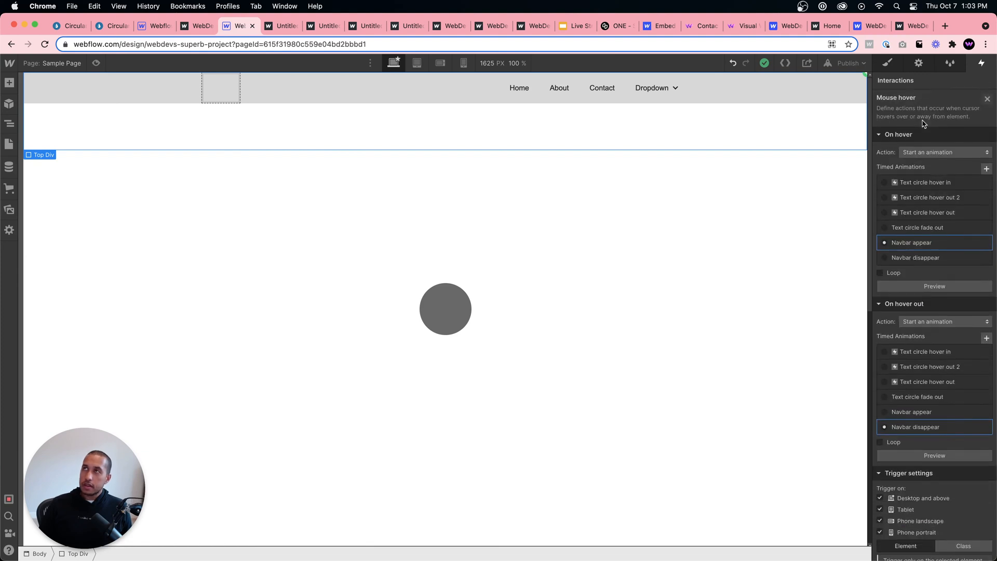
pyautogui.click(929, 242)
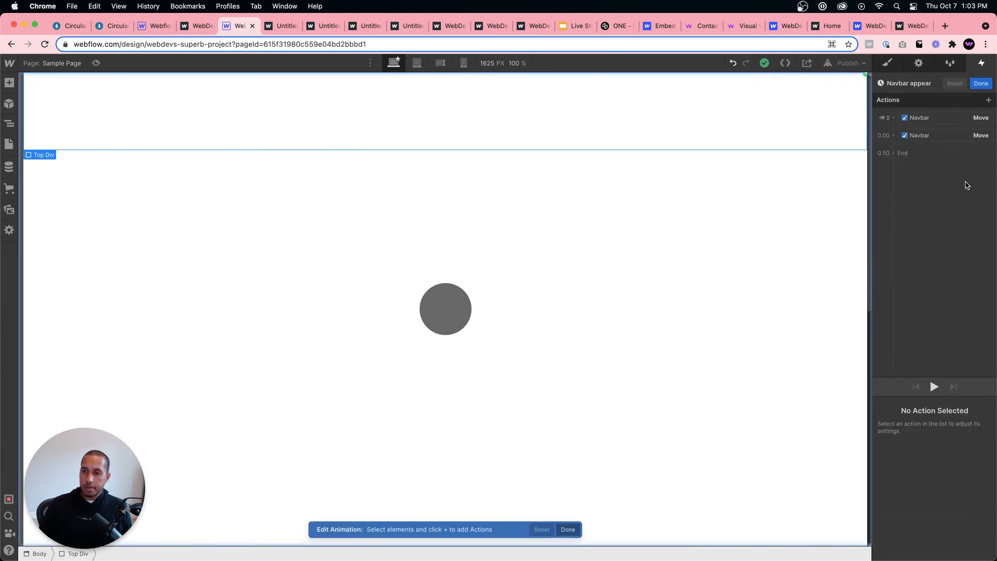
pyautogui.click(937, 119)
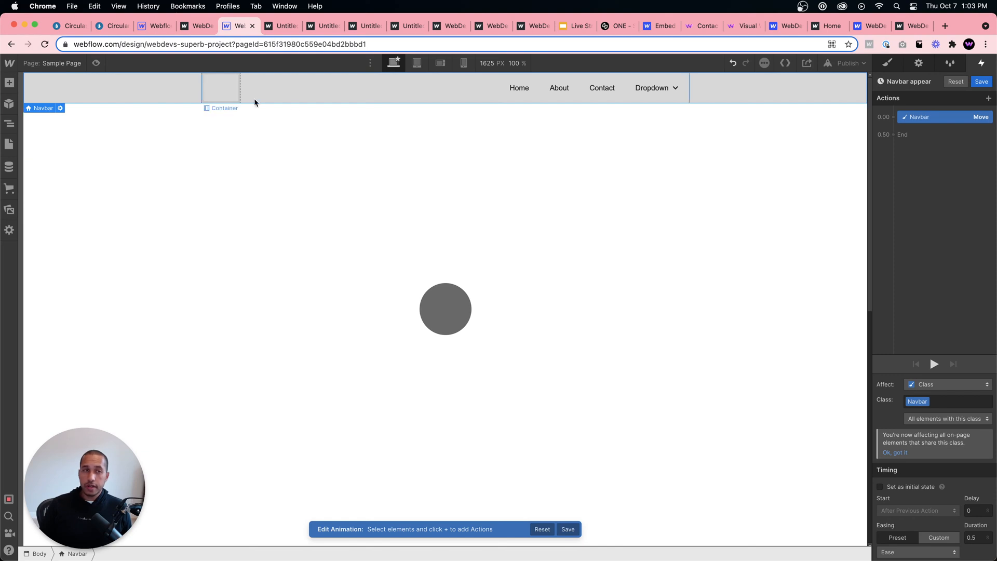
# - Preview the navbar's hover behaviour on the page, then save the Navbar appear animation
pyautogui.click(97, 63)
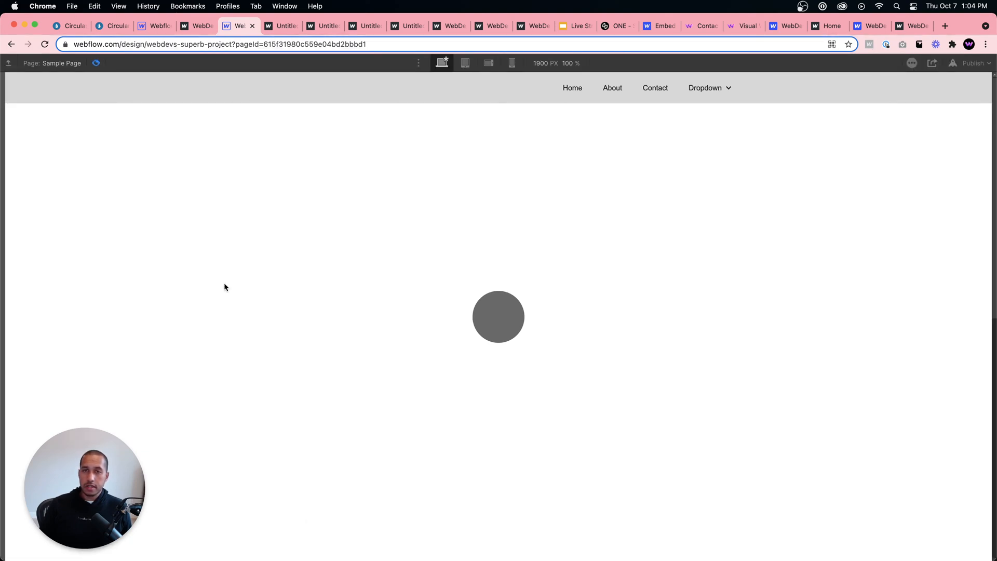
pyautogui.moveTo(301, 93)
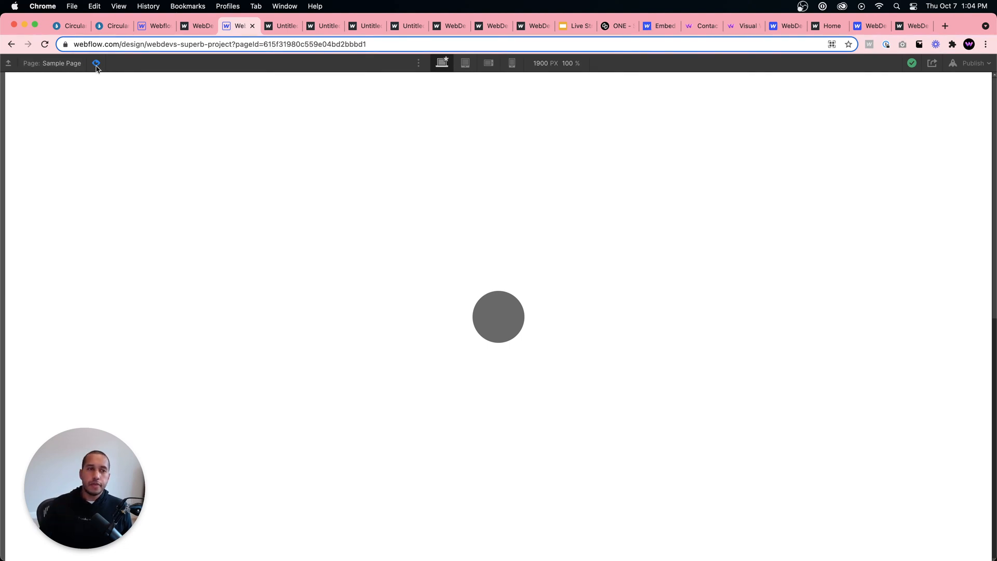
pyautogui.click(97, 63)
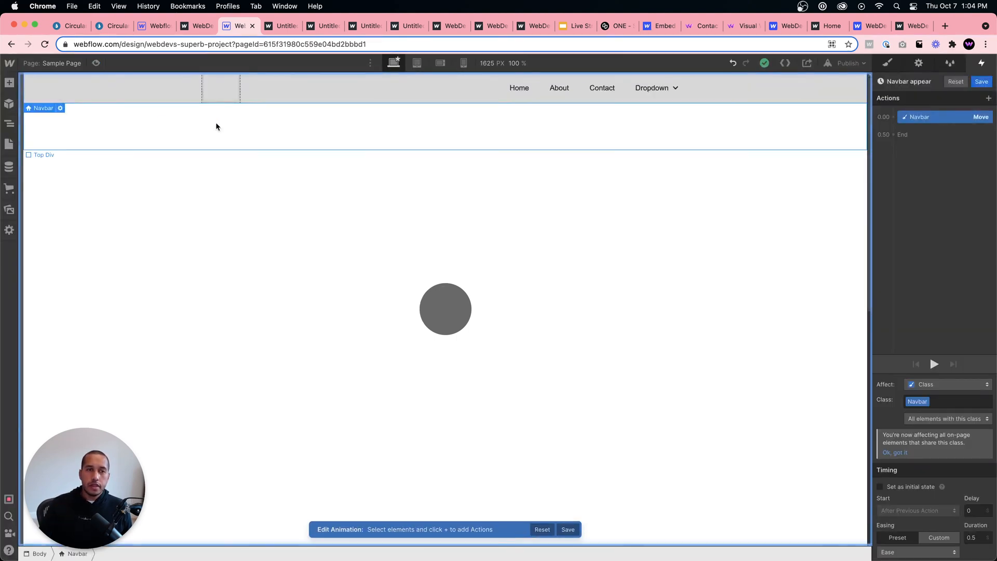
pyautogui.click(158, 130)
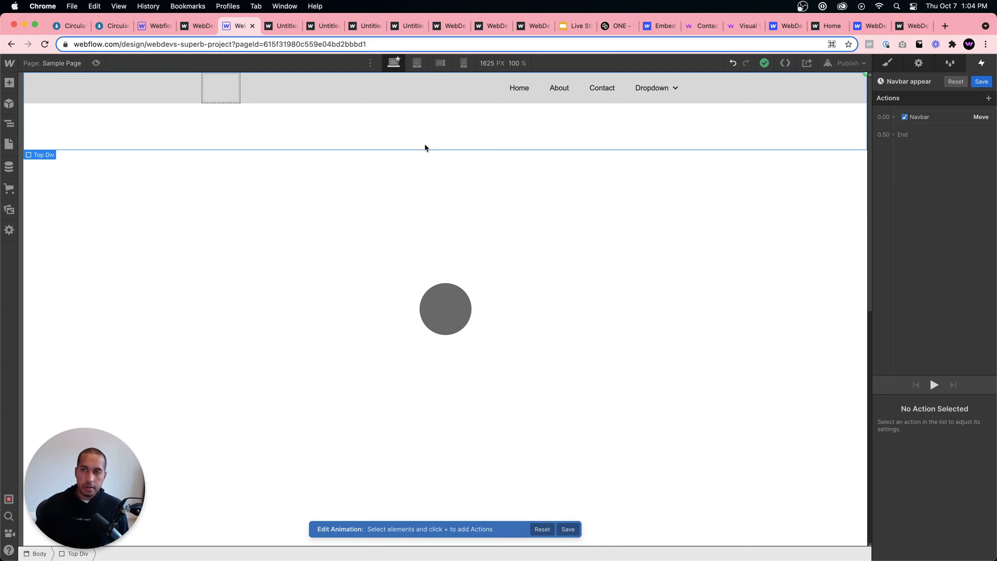
pyautogui.click(484, 167)
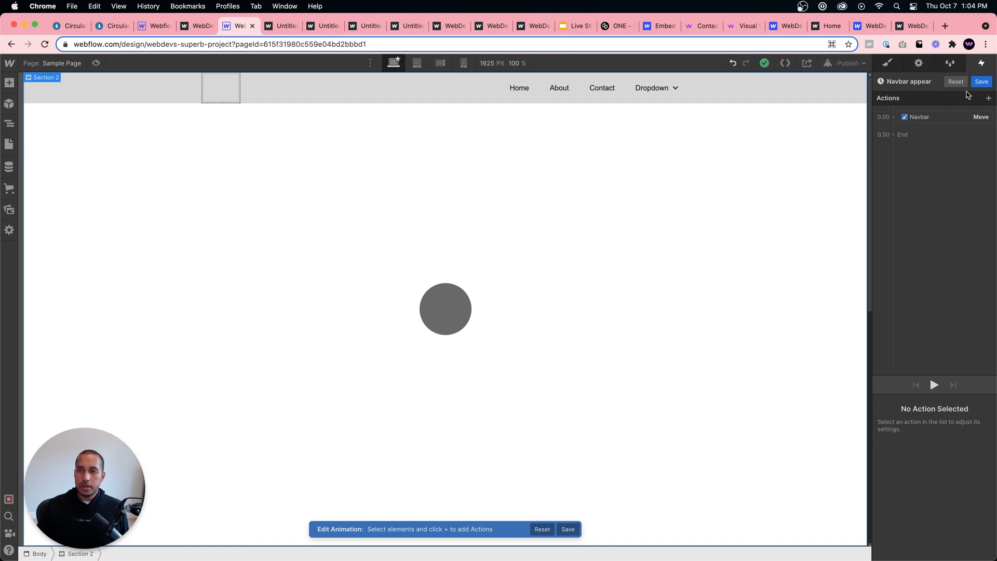
pyautogui.click(980, 81)
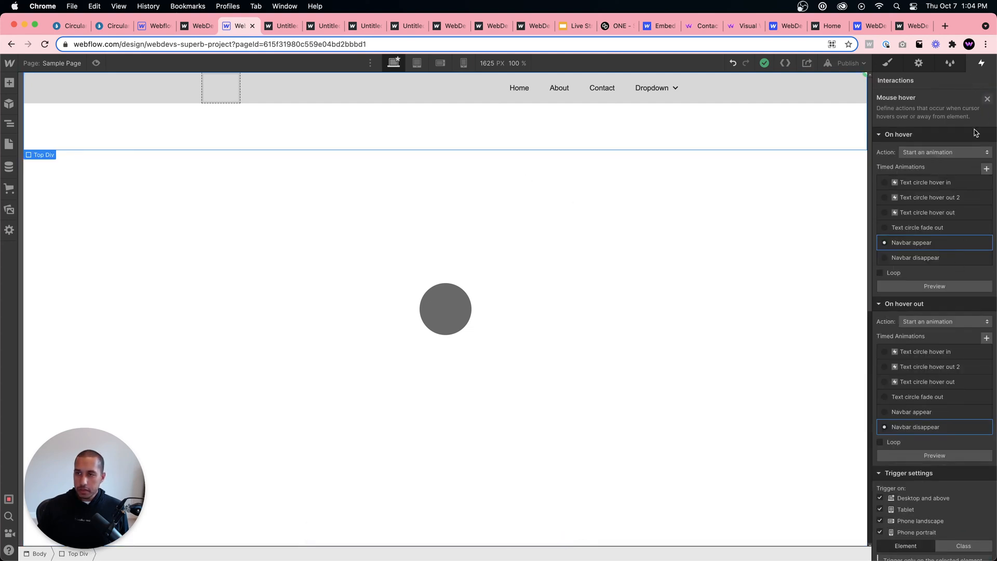
# - Add a Page load trigger that starts an animation when the page finishes loading
pyautogui.click(984, 97)
pyautogui.click(989, 137)
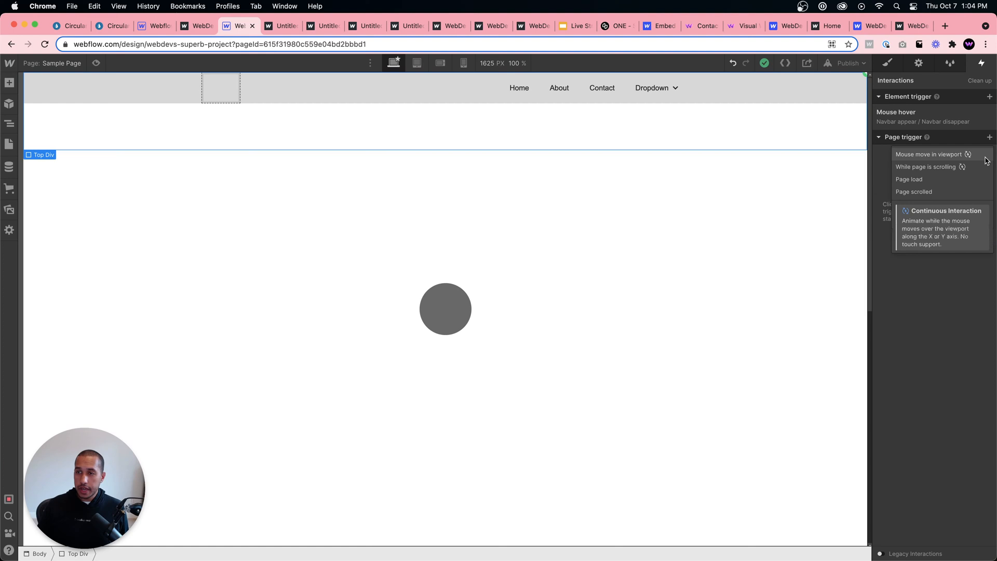
pyautogui.click(940, 179)
pyautogui.click(931, 189)
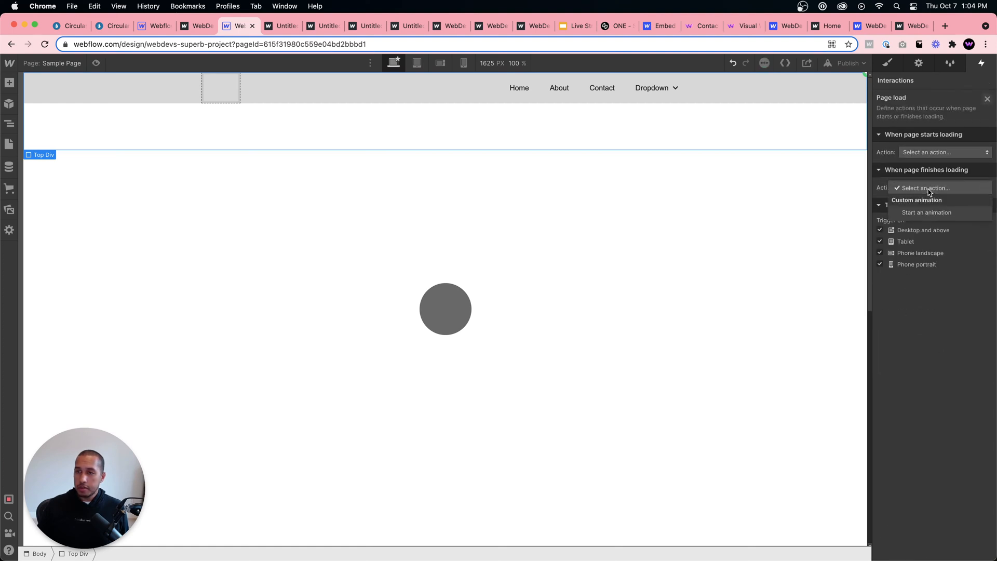
pyautogui.click(929, 215)
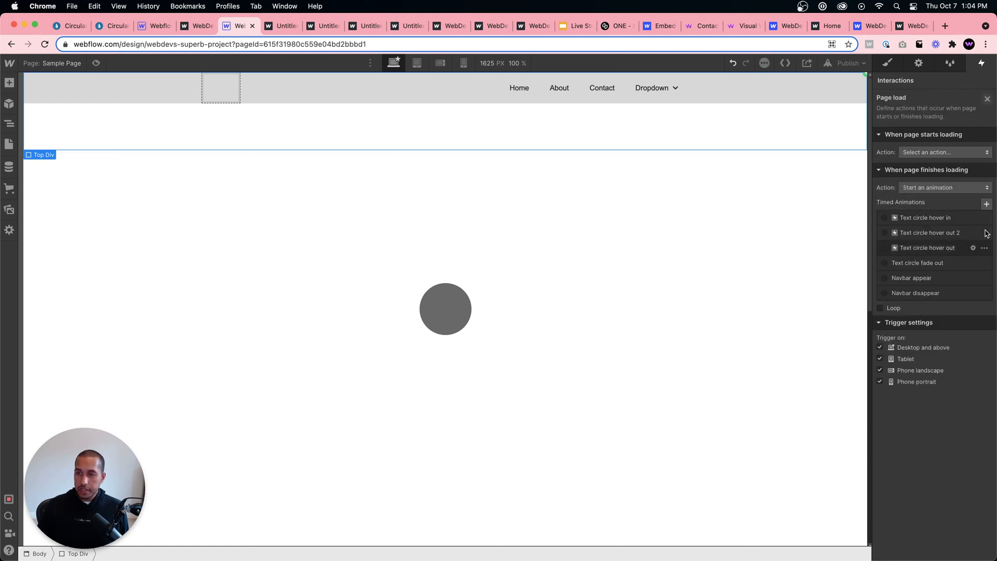
# - Create a new timed animation named Navbar initial for the page-finishes-loading action
pyautogui.click(986, 203)
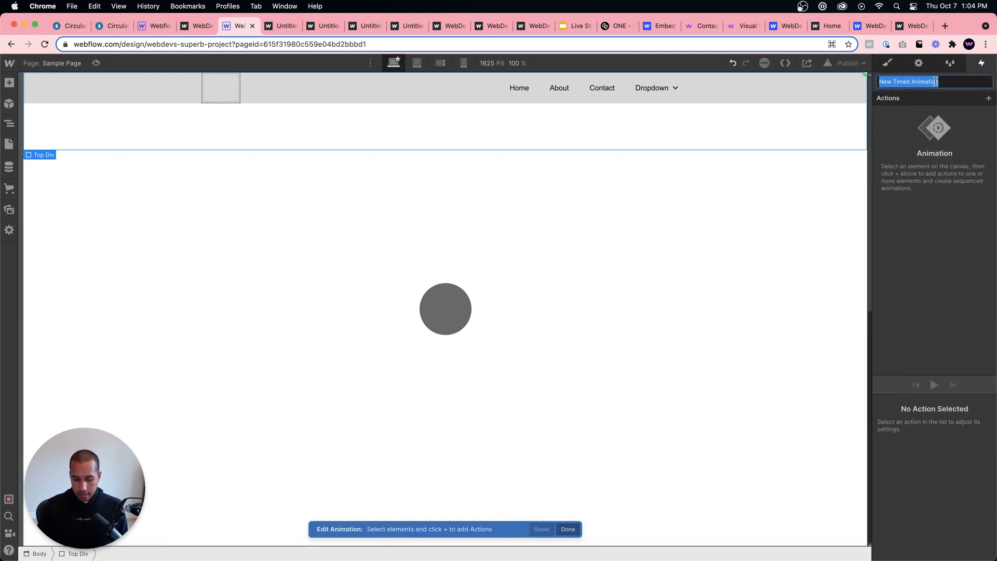
pyautogui.write('Navbar initial')
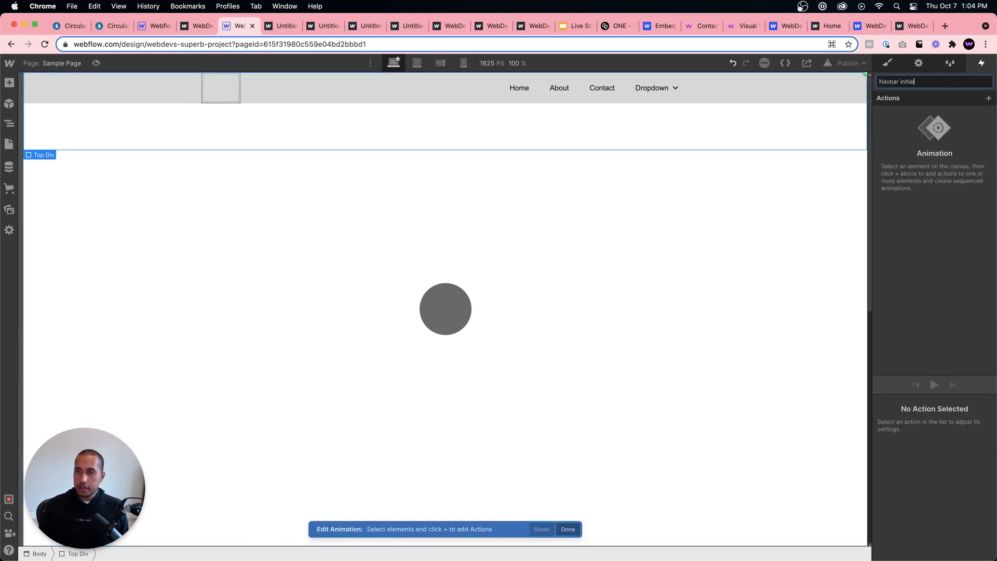
pyautogui.press('Return')
# - Add a Move action for the Navbar to the Navbar initial animation
pyautogui.click(92, 99)
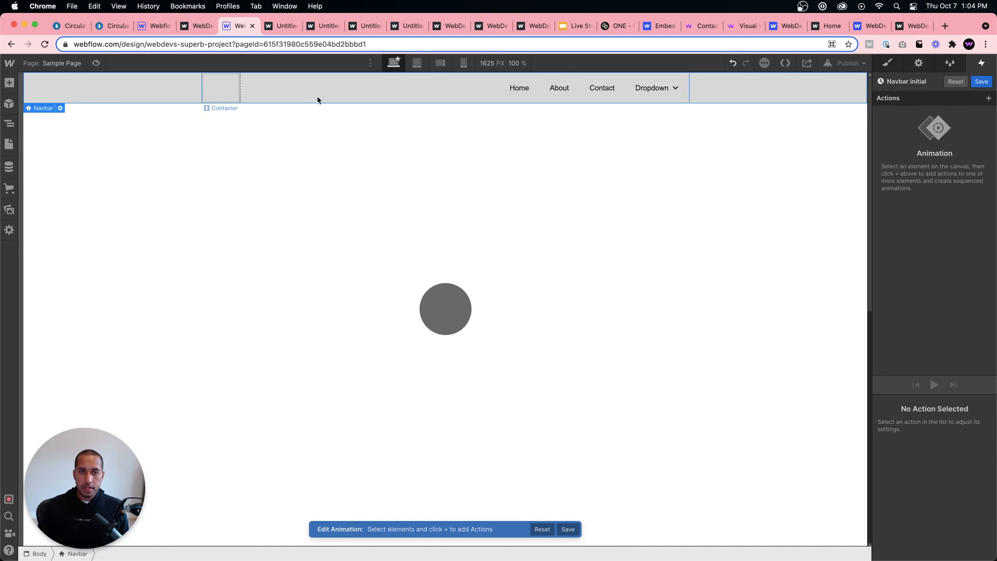
pyautogui.click(988, 98)
pyautogui.click(930, 126)
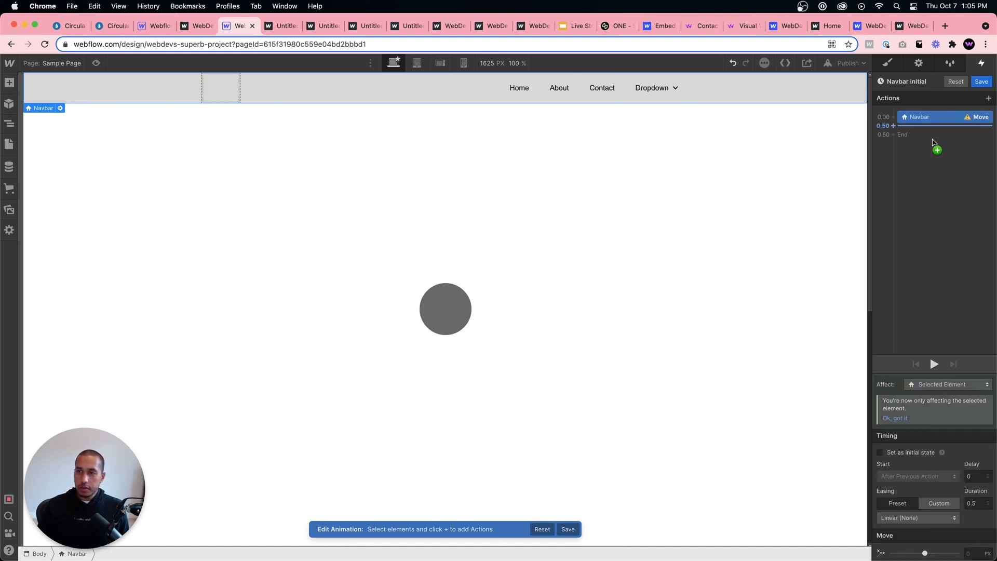
# - Set the Navbar's first Move action to -100% vertically and mark it as the initial state
pyautogui.click(973, 536)
pyautogui.write('-100')
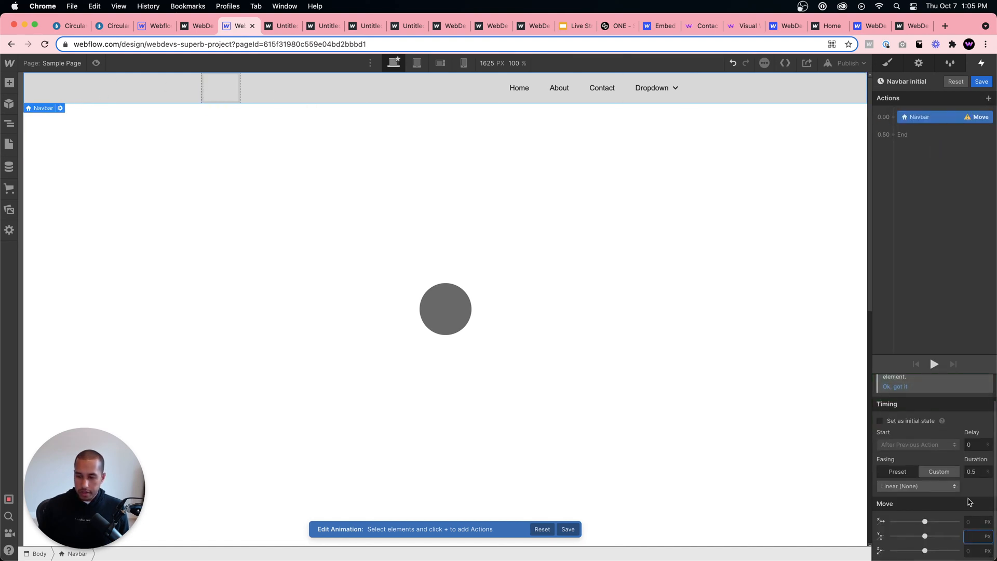
pyautogui.write('%')
pyautogui.press('Return')
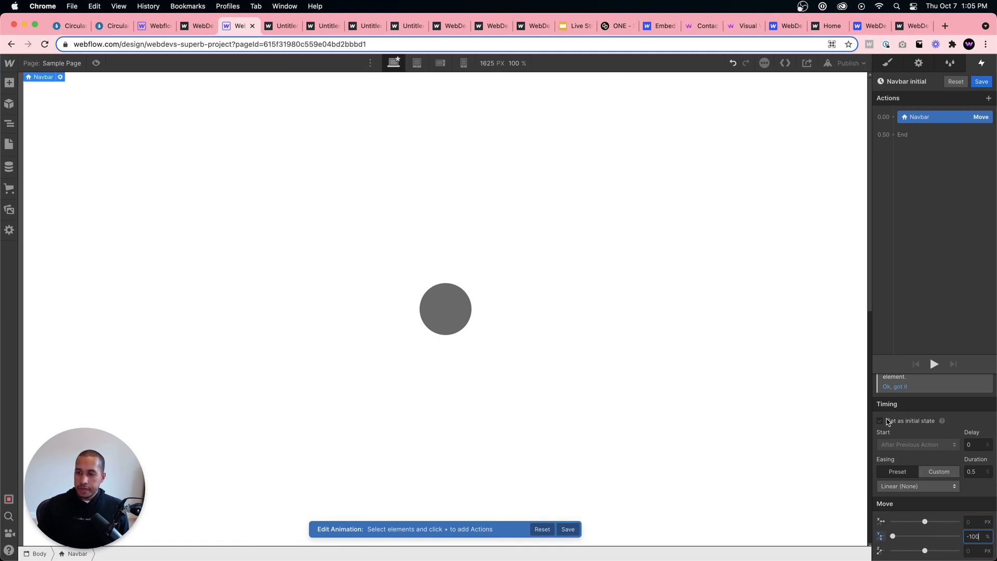
pyautogui.click(879, 421)
# - Add a second Navbar Move action after the initial state, with a vertical offset of 0% and Ease easing
pyautogui.click(926, 131)
pyautogui.click(926, 127)
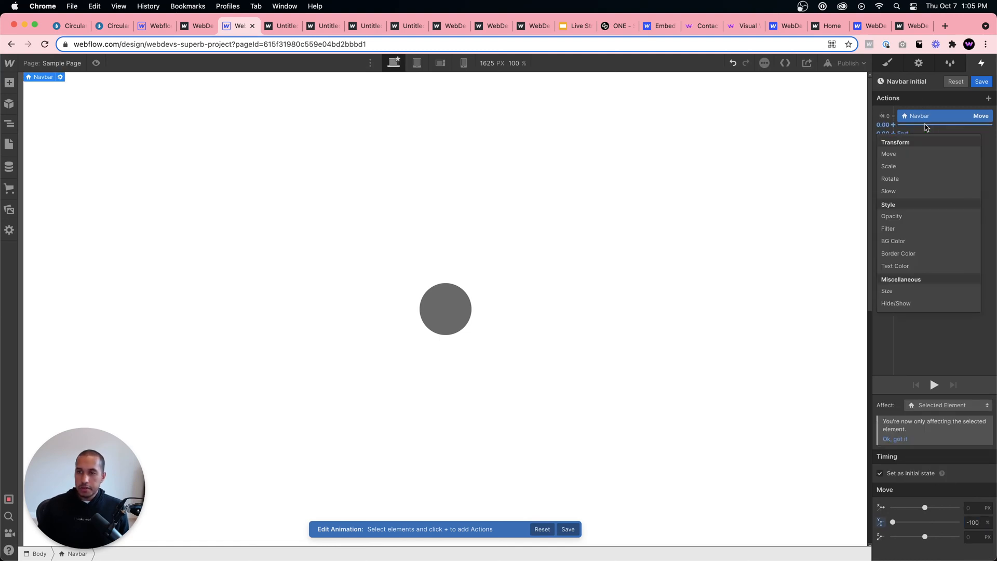
pyautogui.click(920, 151)
pyautogui.click(973, 536)
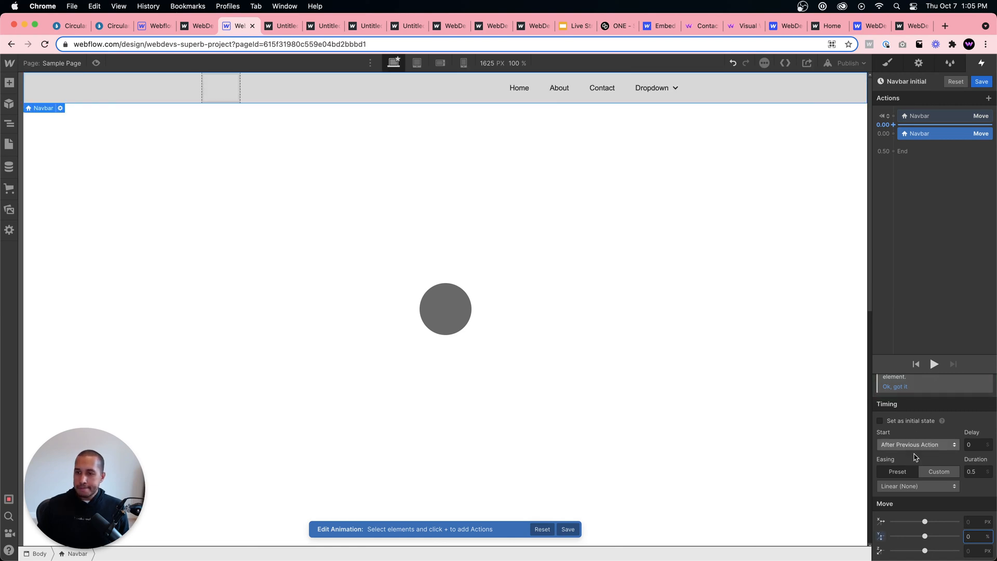
pyautogui.click(923, 486)
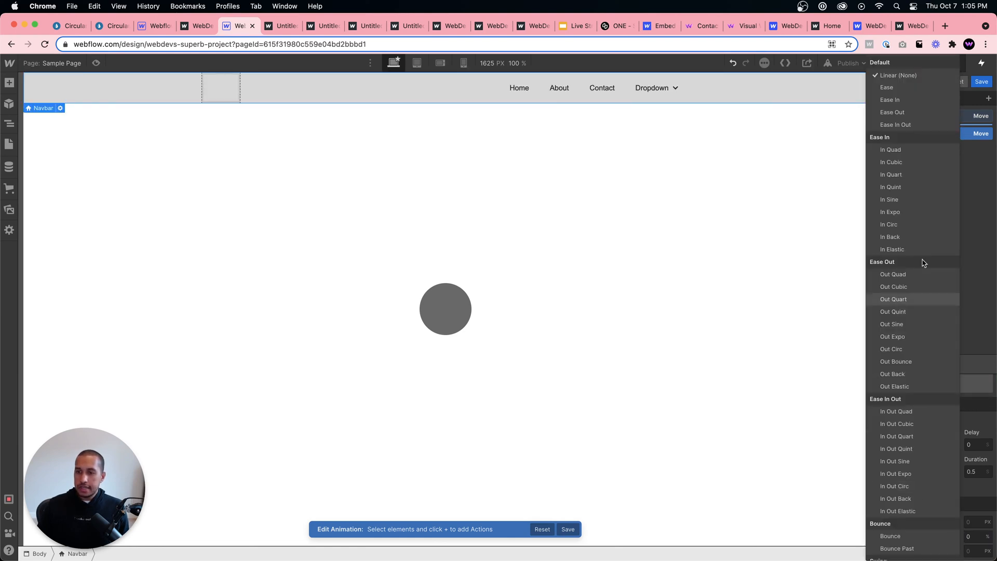
pyautogui.click(899, 91)
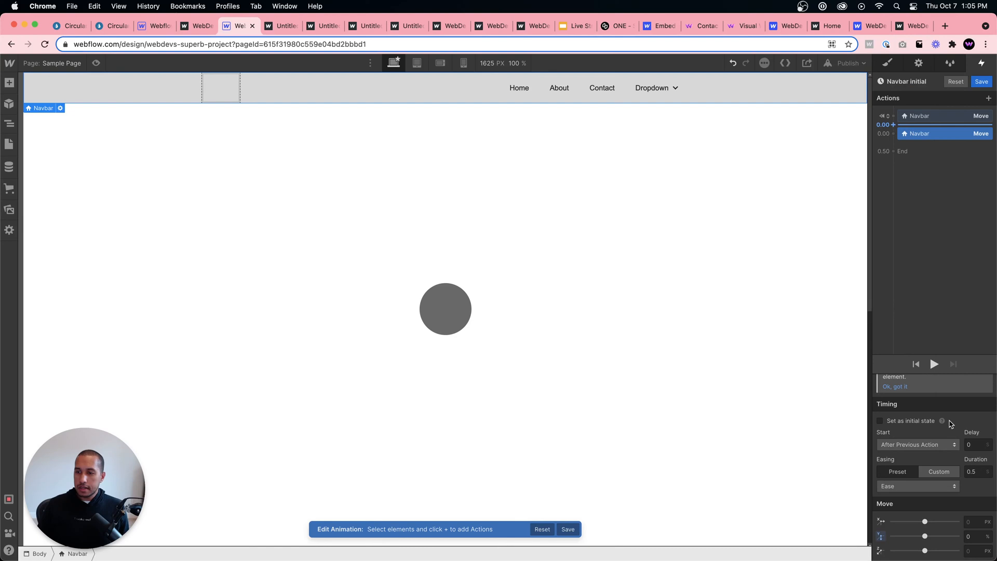
# - Save the Navbar initial animation and check the page in preview mode
pyautogui.click(981, 82)
pyautogui.click(95, 62)
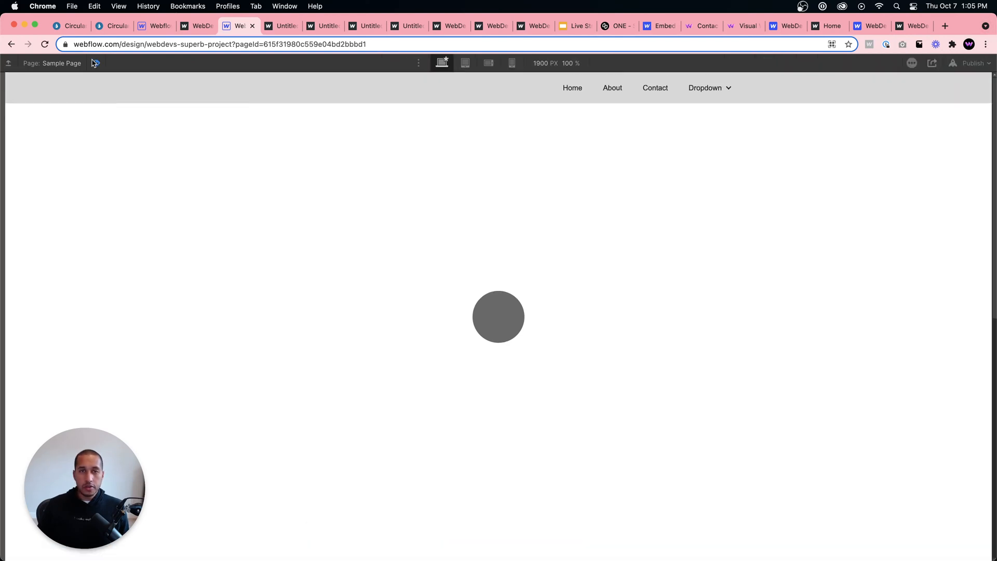
pyautogui.click(95, 63)
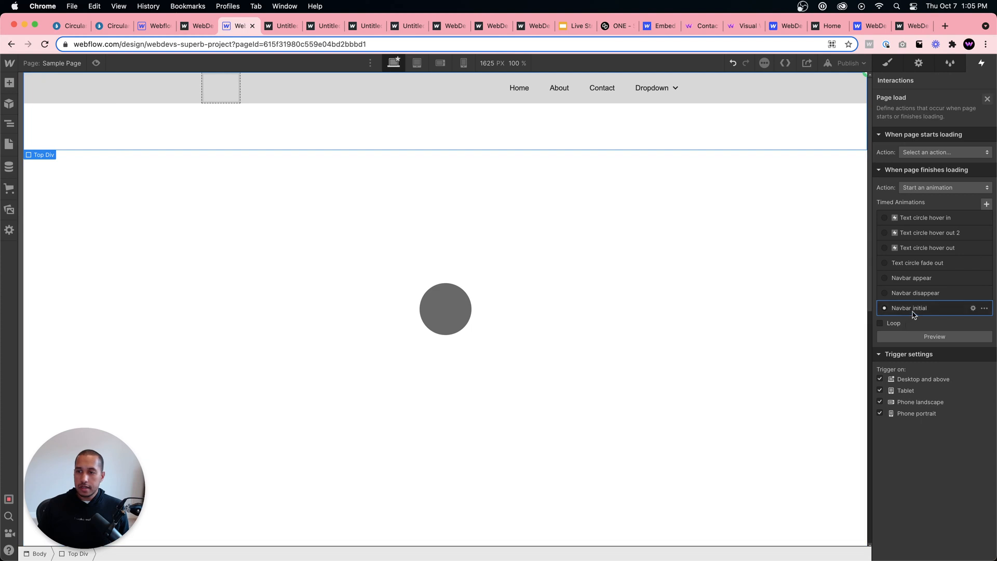
# - Reopen the Navbar initial animation and set the second Move action's duration to 1 second
pyautogui.click(929, 310)
pyautogui.click(936, 133)
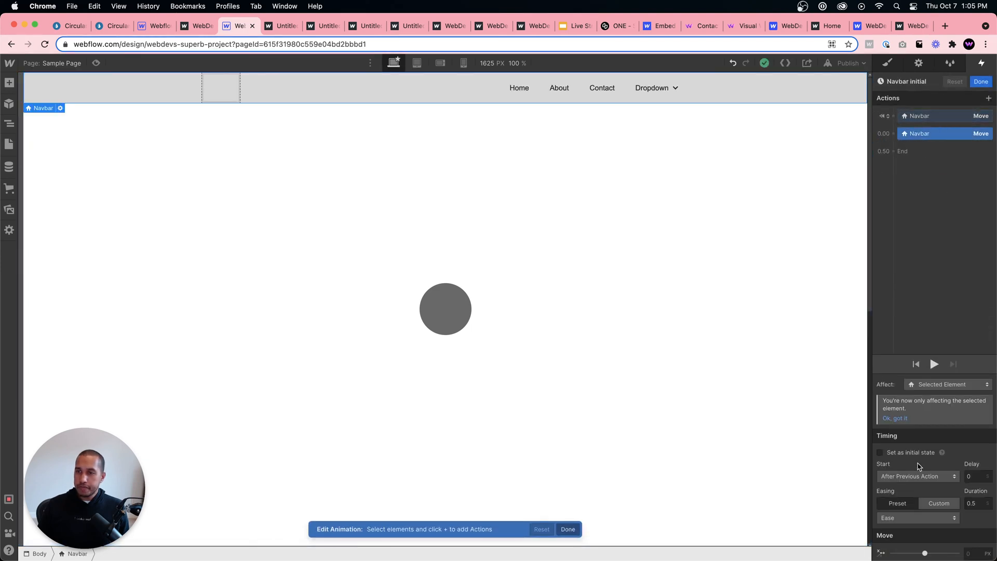
pyautogui.click(972, 506)
pyautogui.write('1')
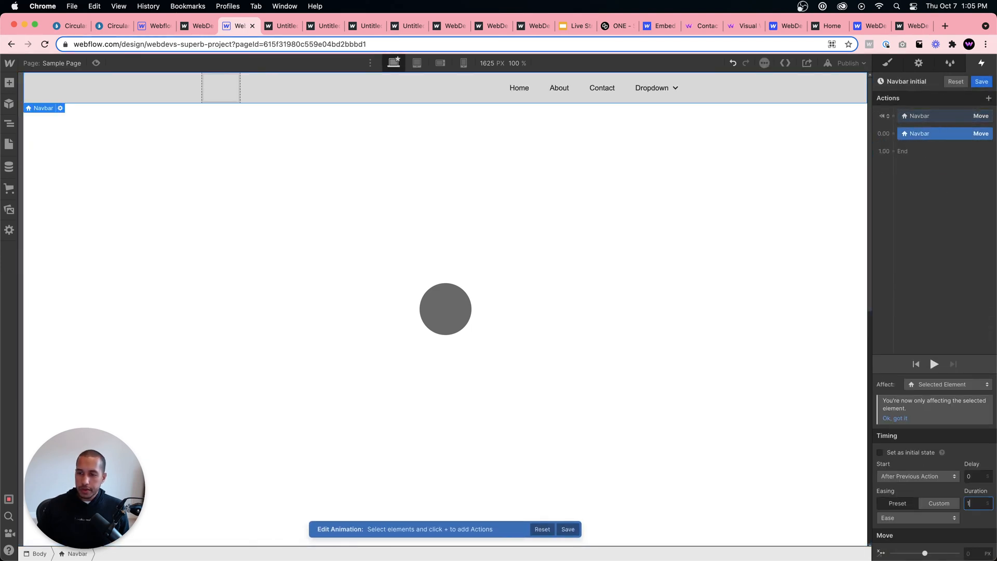
pyautogui.click(508, 274)
# - Publish the site to its webflow.io domain and open the live sample page
pyautogui.click(847, 63)
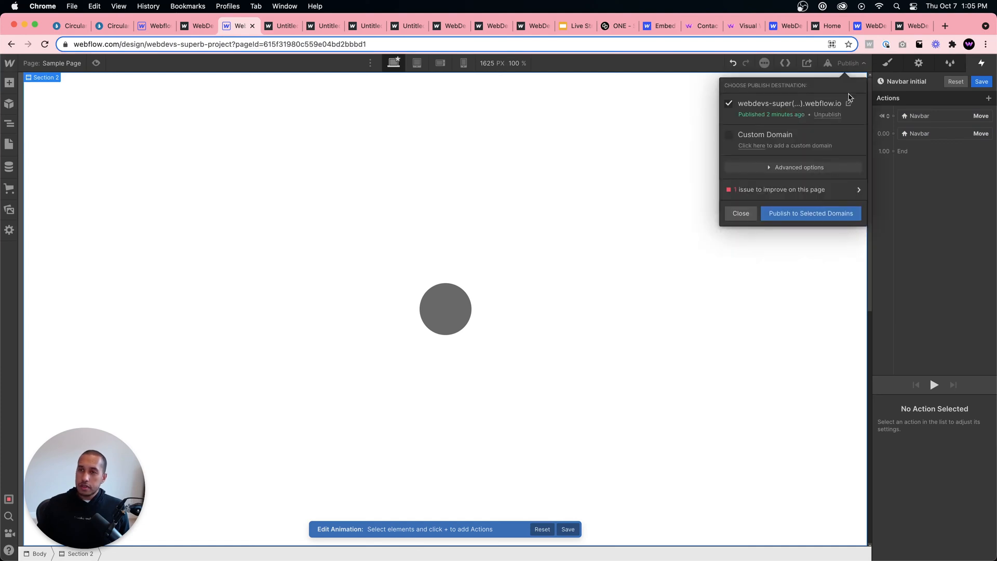
pyautogui.click(825, 219)
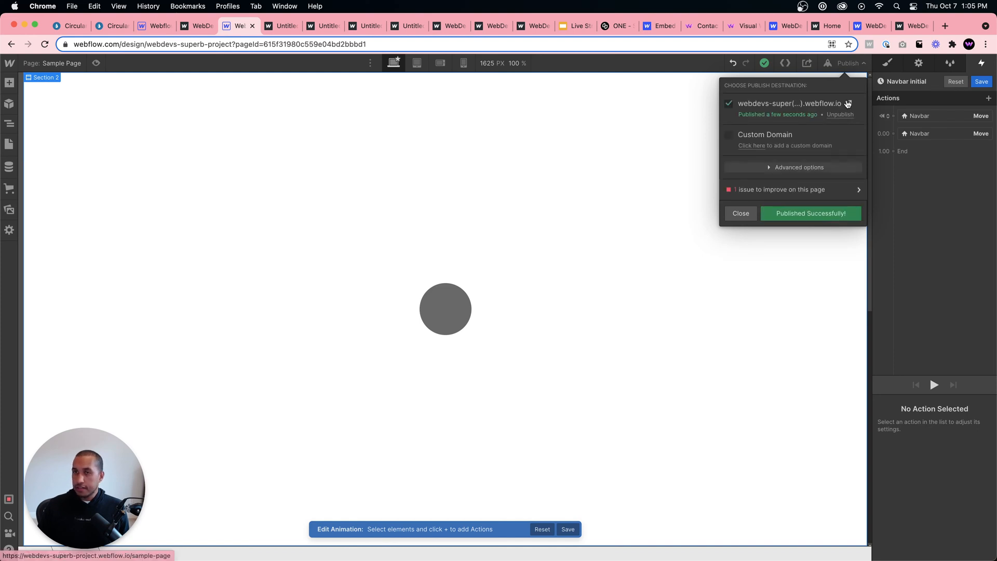
pyautogui.click(818, 104)
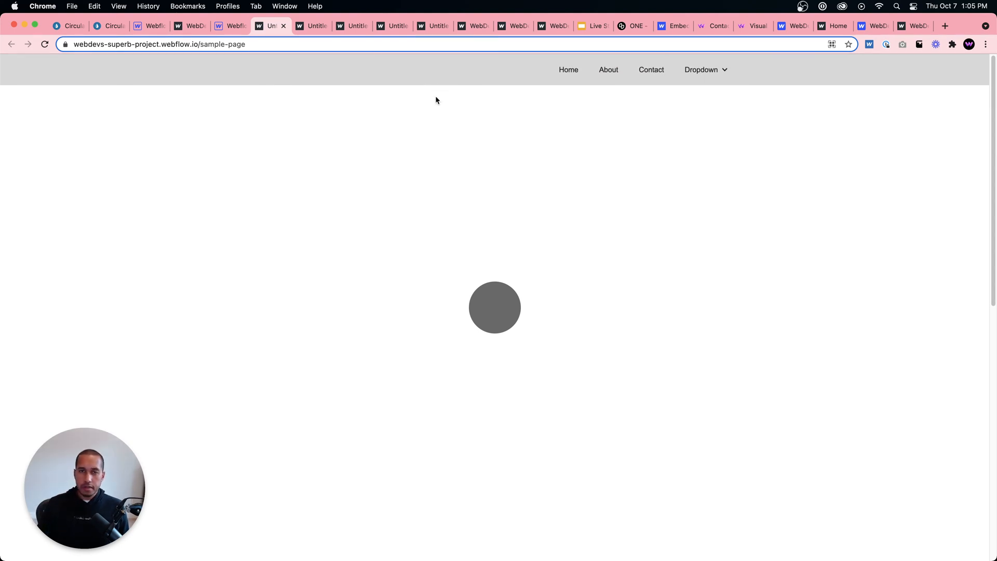
# - Return to the Designer, nest the Top Div inside the Navbar below its Container, and preview the page
pyautogui.click(229, 26)
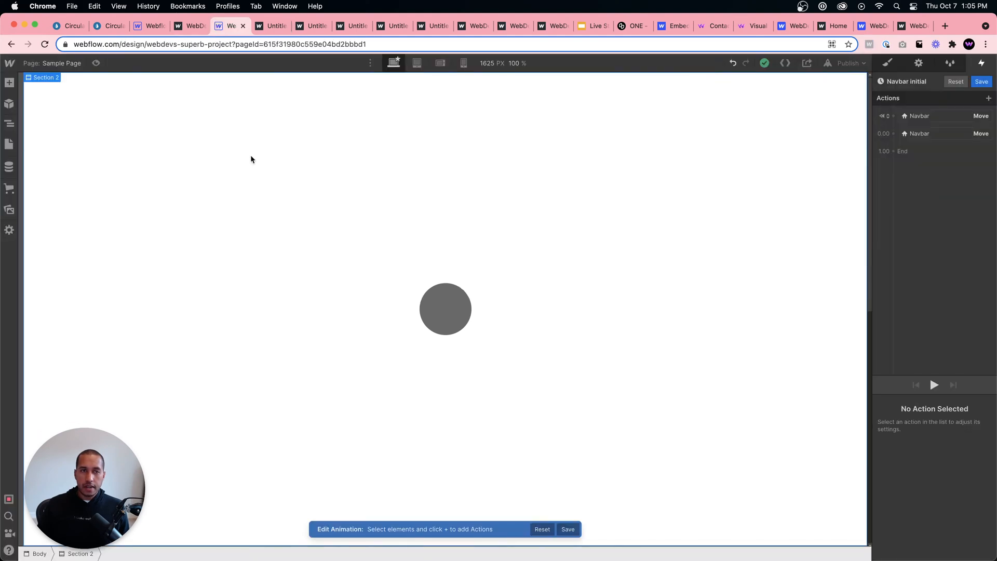
pyautogui.click(9, 123)
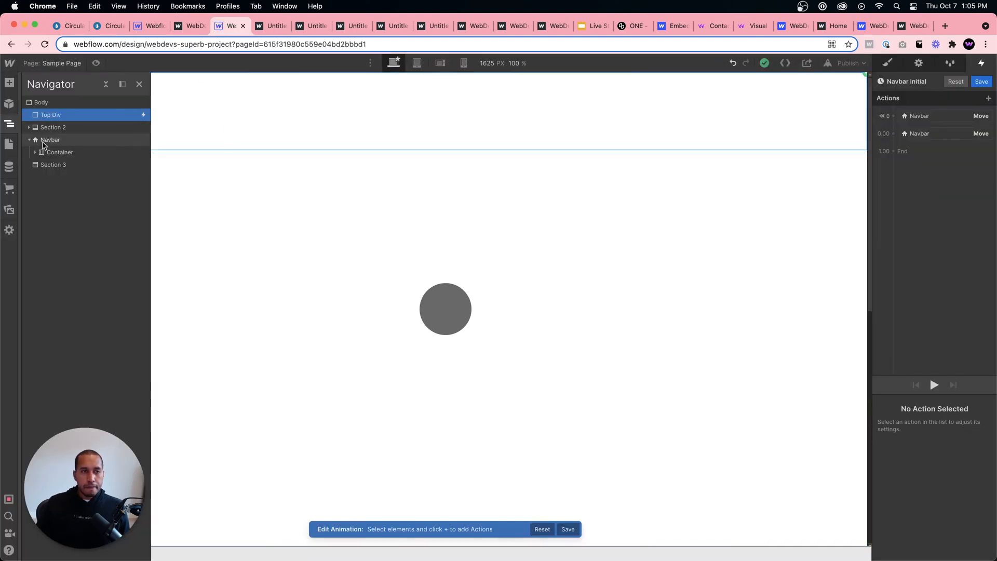
pyautogui.click(44, 140)
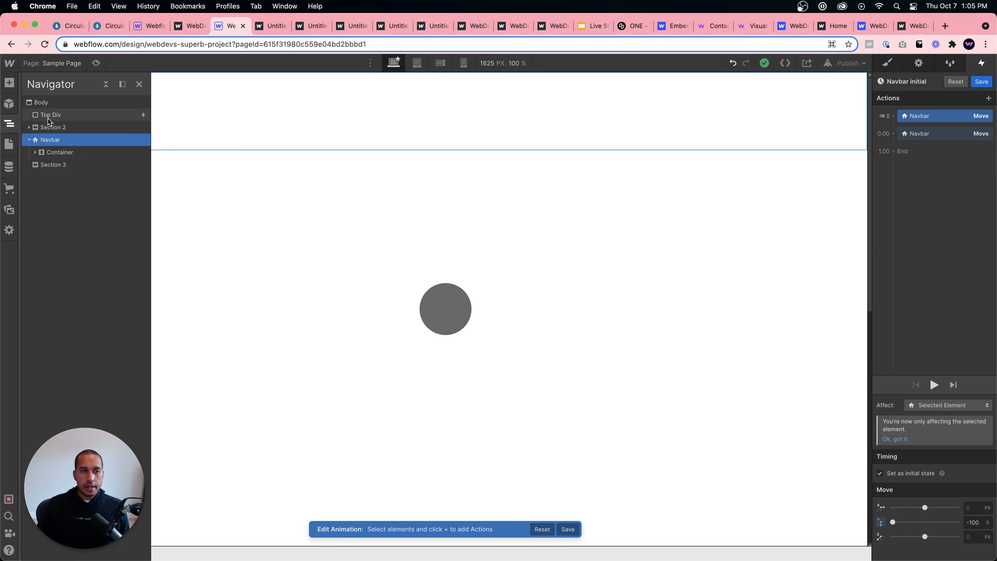
pyautogui.moveTo(50, 116); pyautogui.dragTo(58, 158)
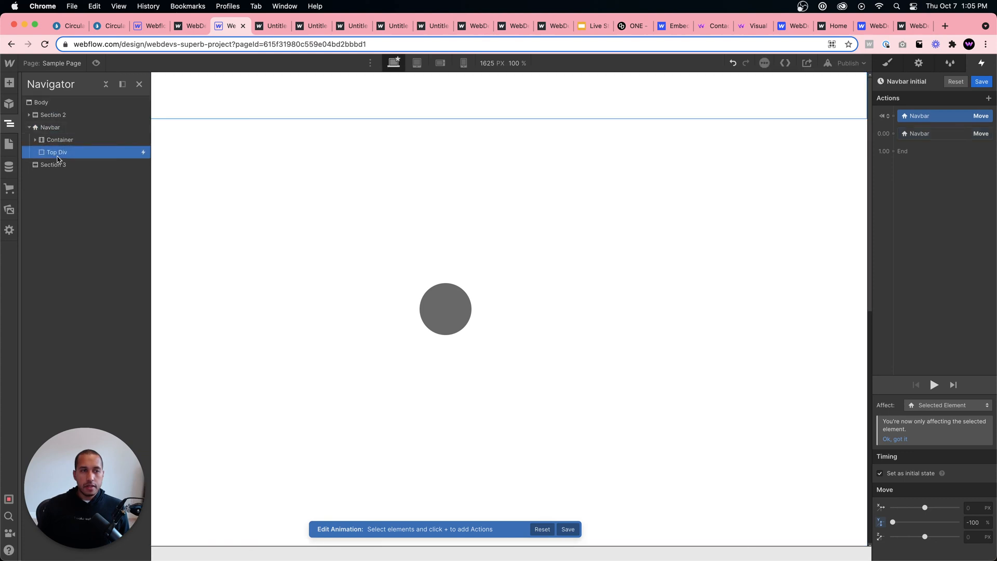
pyautogui.click(248, 94)
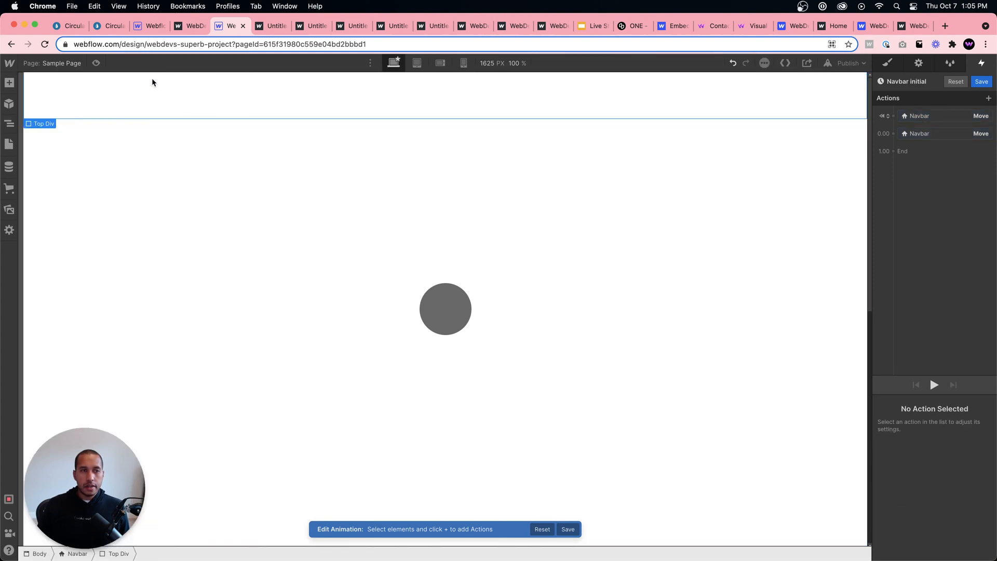
pyautogui.click(96, 63)
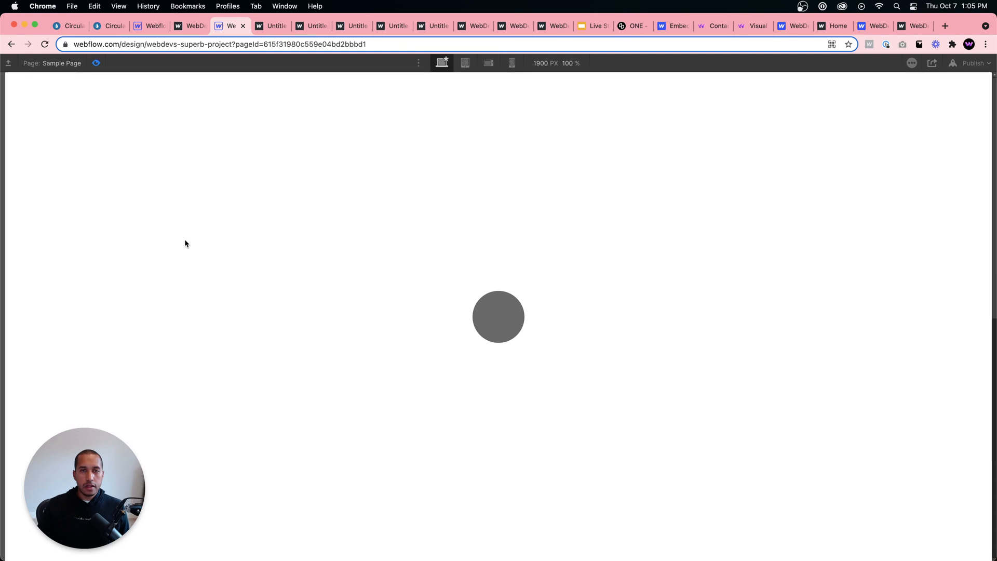
pyautogui.click(96, 63)
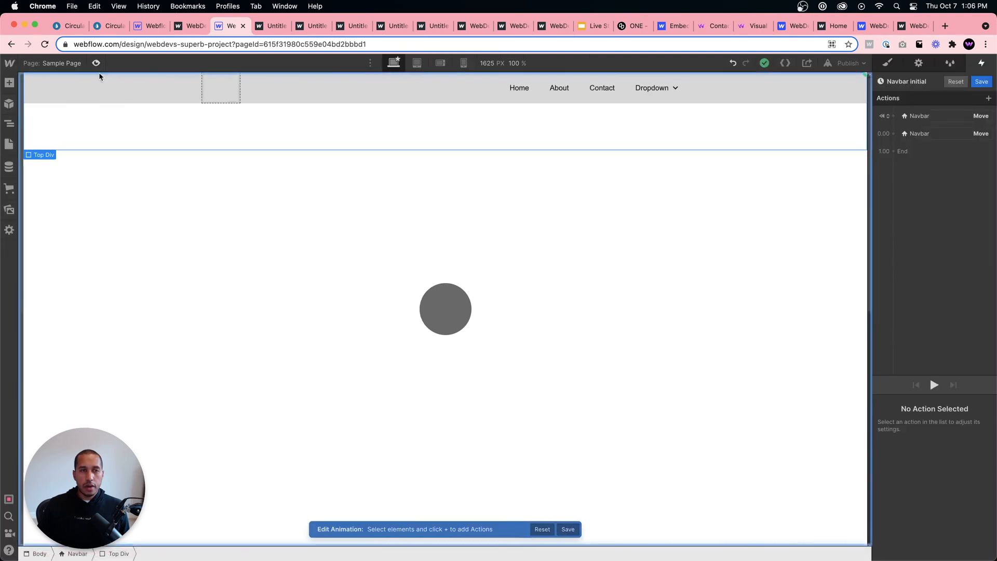
# - Try changing the nested Top Div's position to Relative and review its style settings
pyautogui.click(9, 123)
pyautogui.click(69, 154)
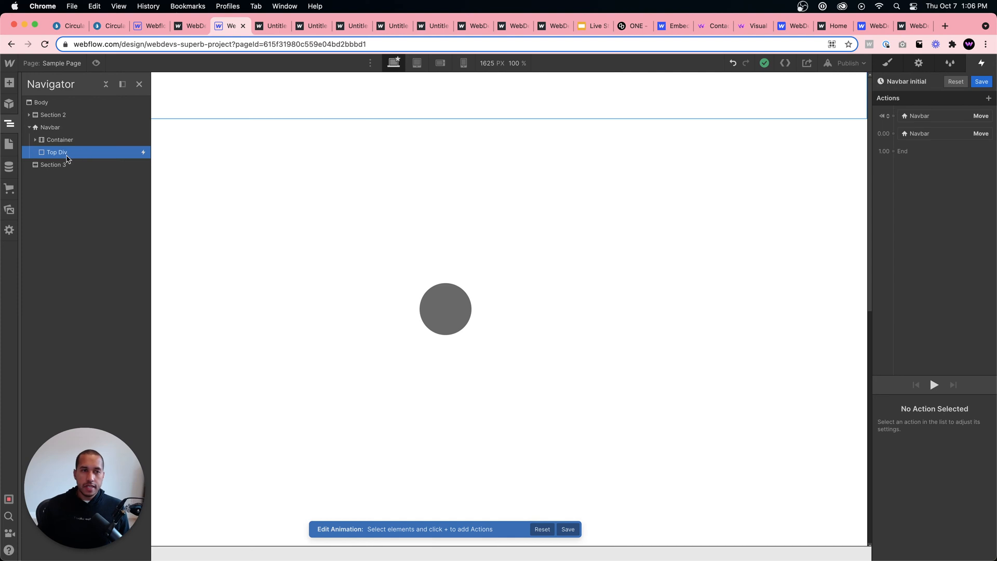
pyautogui.click(60, 128)
pyautogui.click(58, 152)
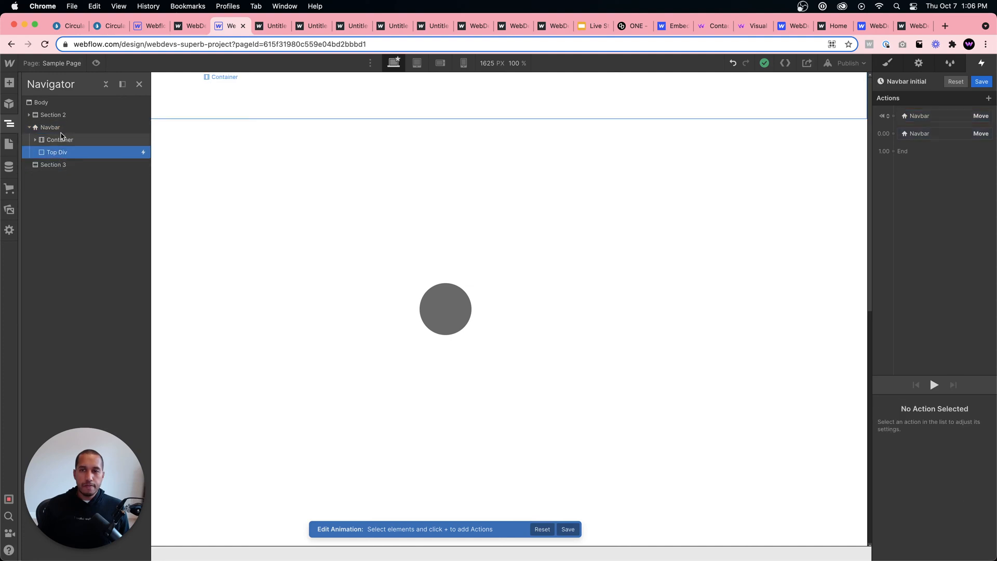
pyautogui.click(888, 62)
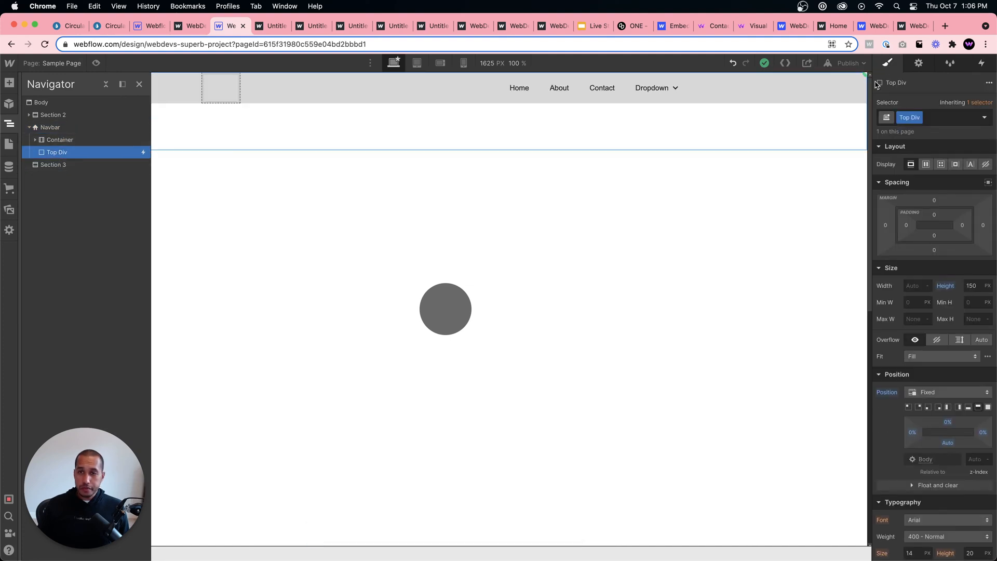
pyautogui.press('z')
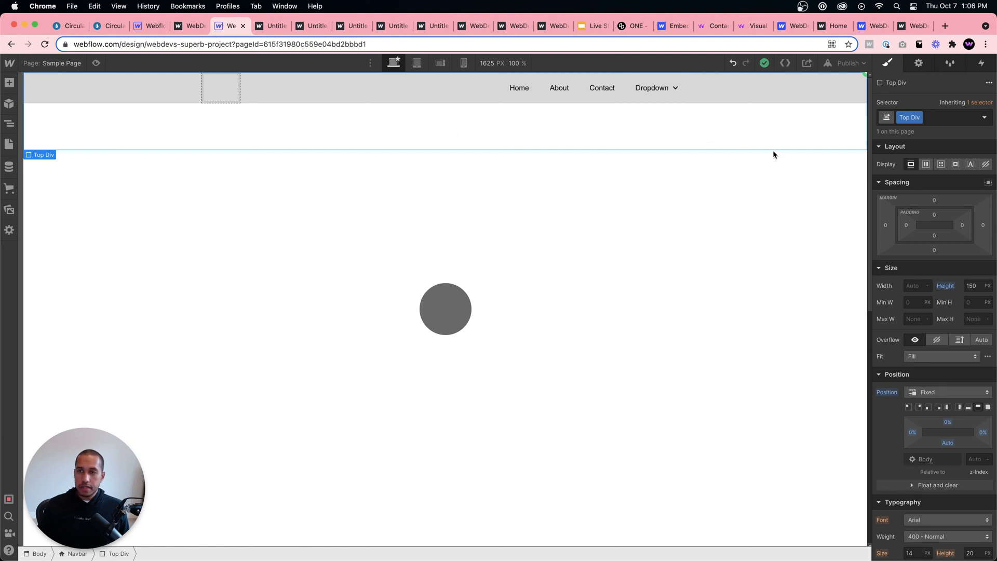
pyautogui.scroll(-1, 940, 355)
pyautogui.click(956, 373)
pyautogui.click(958, 353)
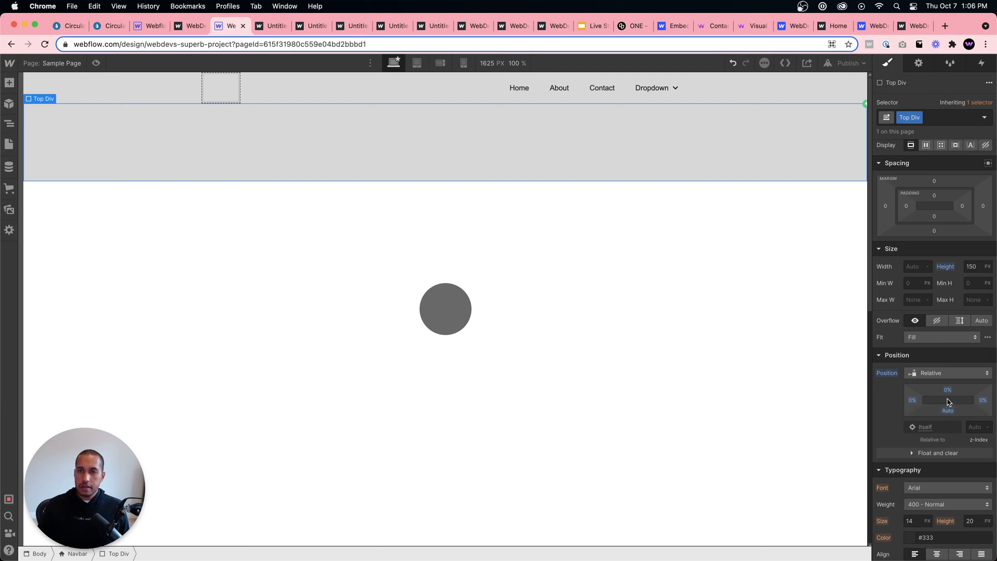
pyautogui.scroll(-4, 947, 401)
pyautogui.scroll(1, 947, 400)
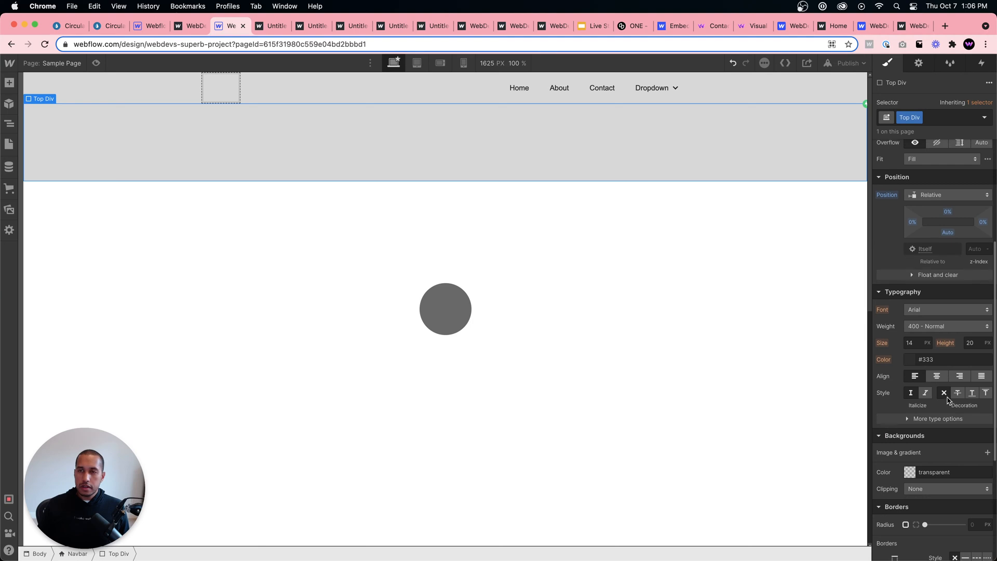
# - Undo the Top Div's change to Relative positioning
pyautogui.press('super+z')
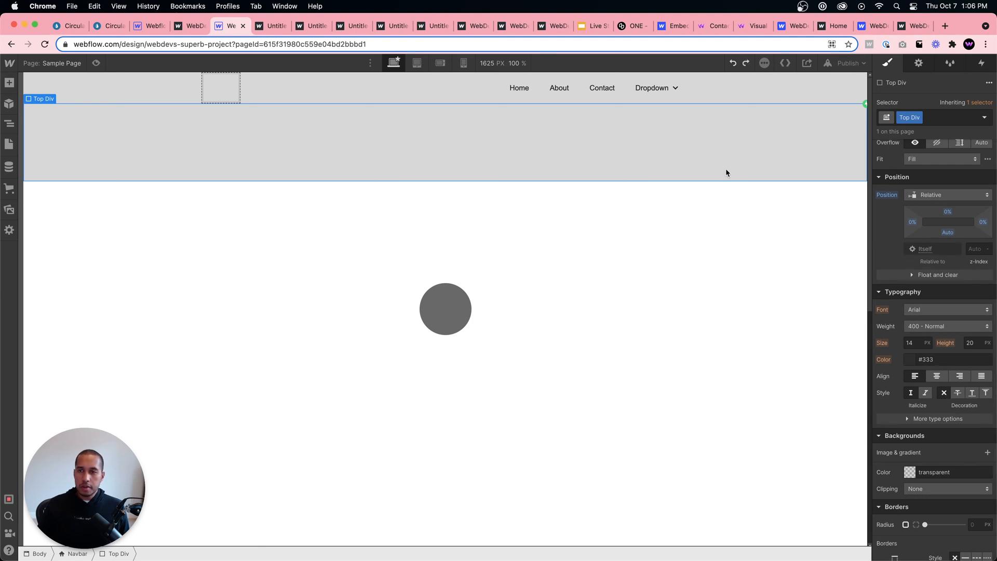
pyautogui.click(732, 243)
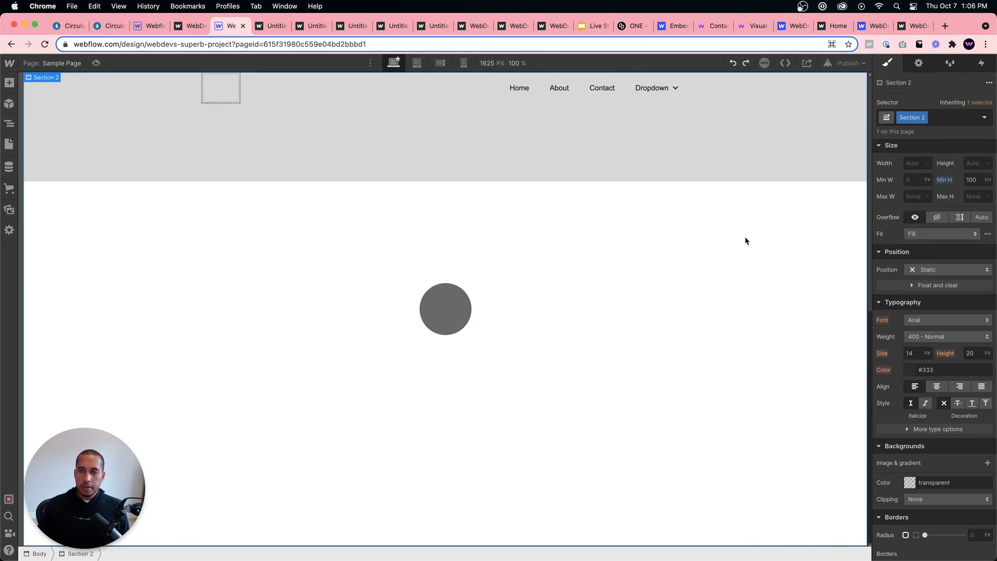
pyautogui.press('super+z')
pyautogui.press('super+shift+z')
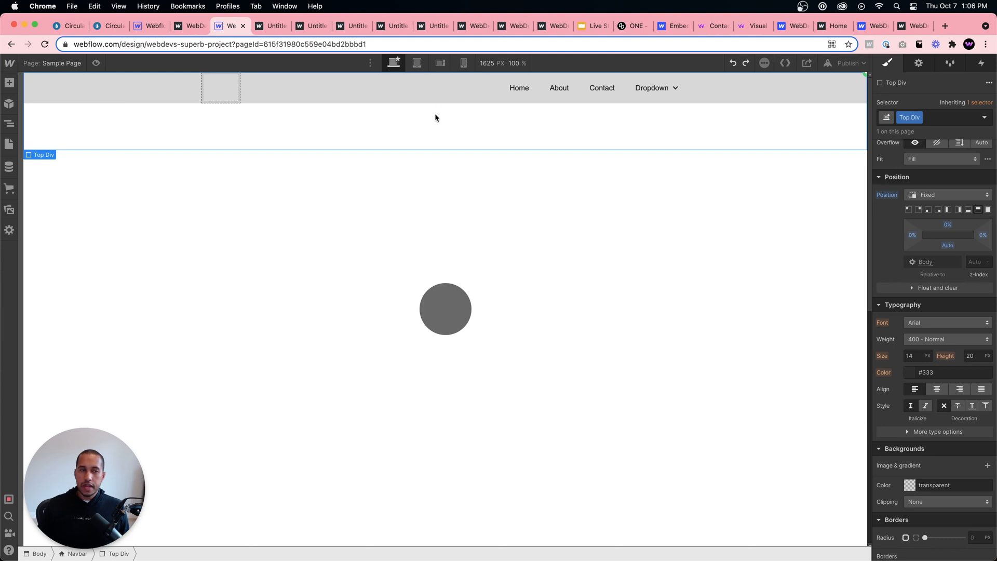
# - Publish the site again, then reload the live sample page and test the navbar's load and hover animations
pyautogui.click(848, 63)
pyautogui.click(813, 213)
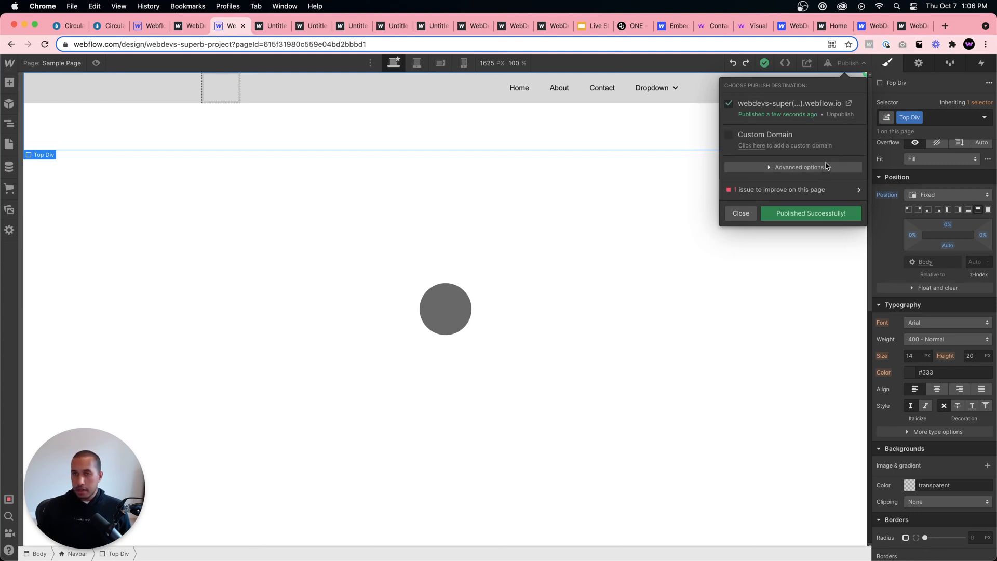
pyautogui.click(849, 104)
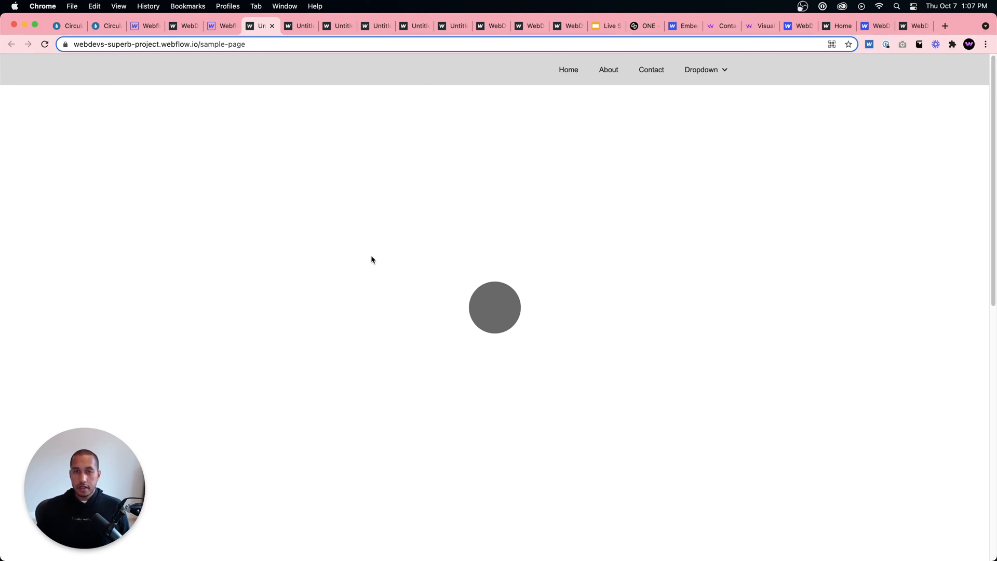
pyautogui.click(45, 45)
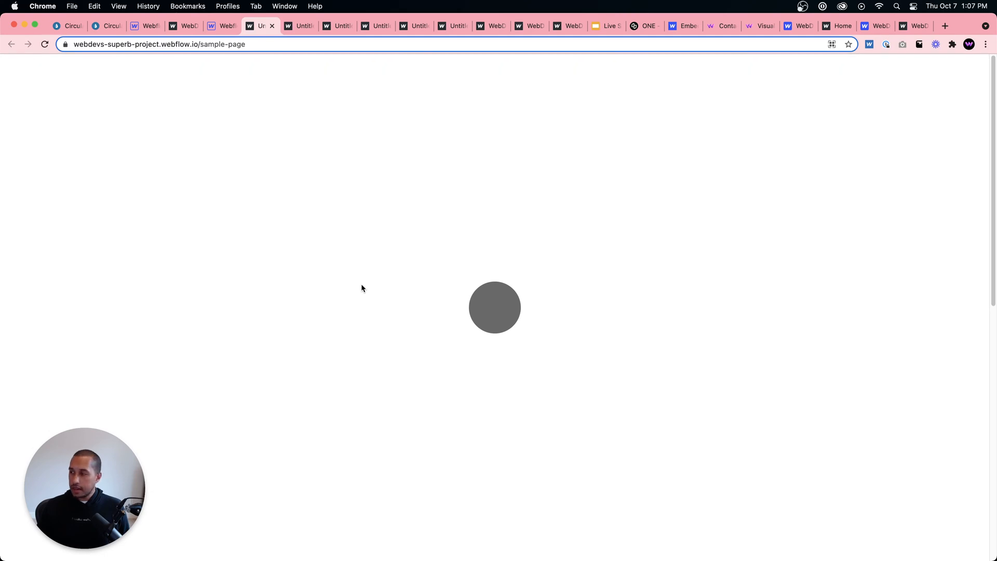
pyautogui.moveTo(448, 62)
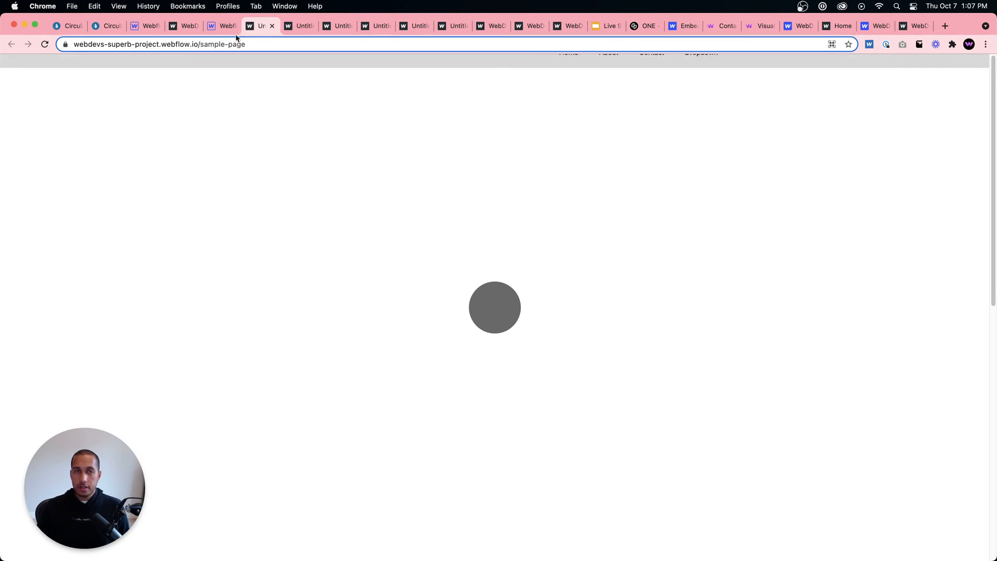
# - Return to the Designer and review the Navbar's and nested Top Div's size and position settings through the Navigator
pyautogui.click(223, 26)
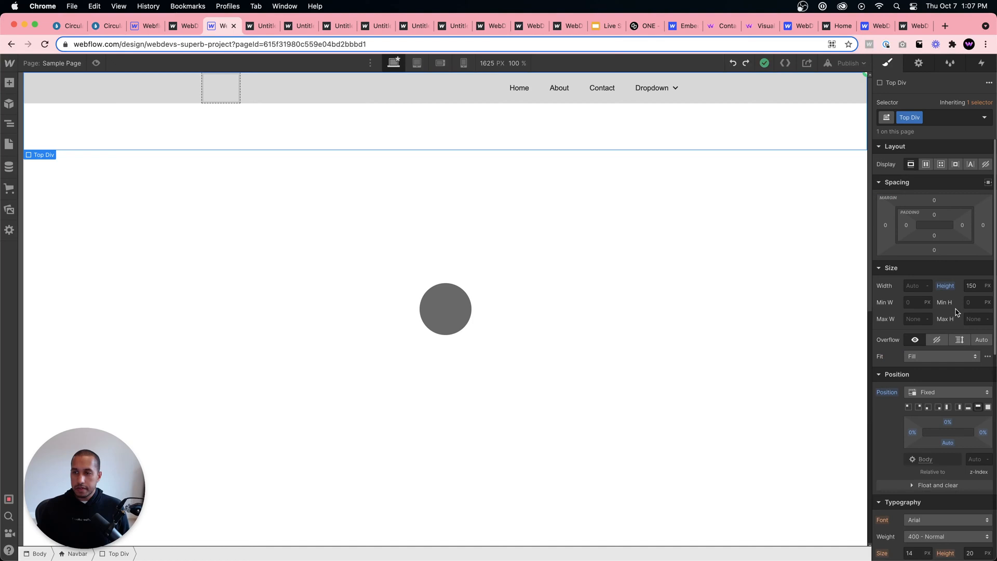
pyautogui.click(976, 285)
pyautogui.click(9, 123)
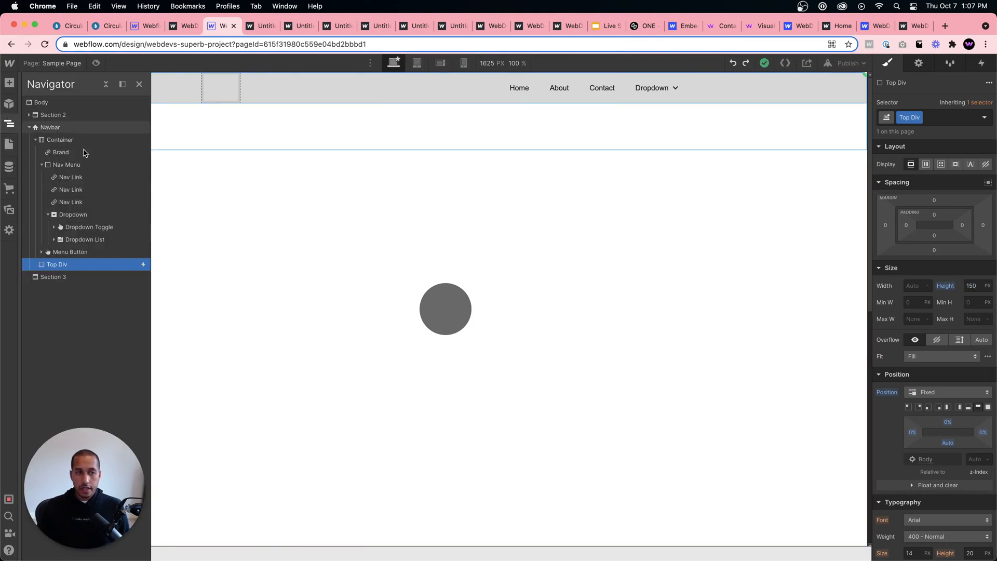
pyautogui.click(43, 128)
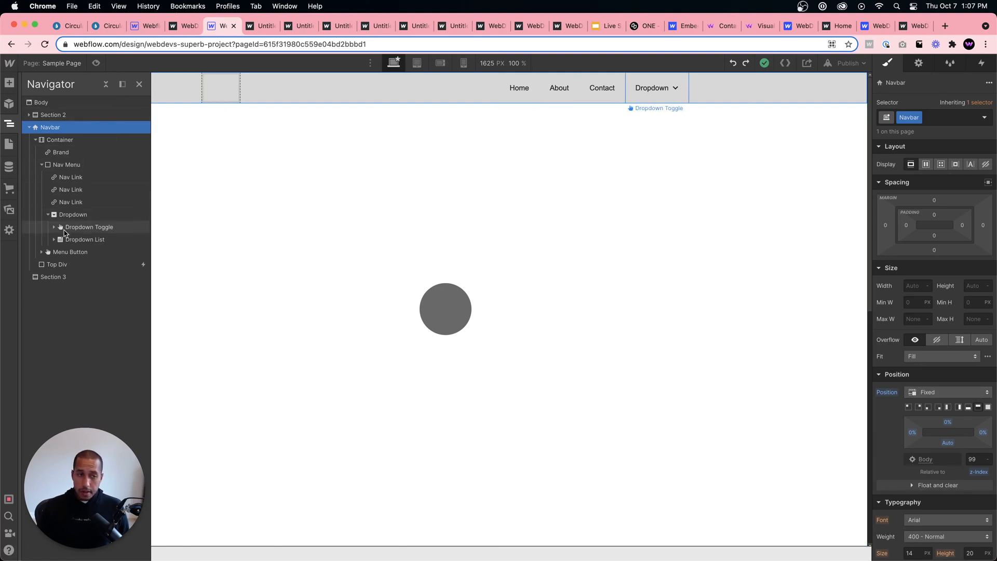
pyautogui.click(69, 266)
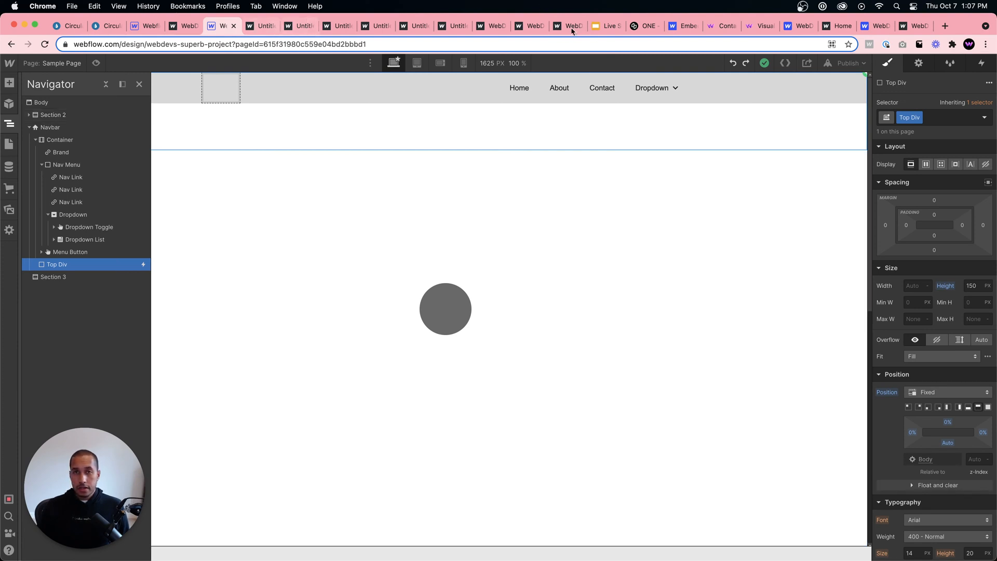
# - Reload simpleenergy.in to review its header animation, and return to the live sample page for comparison
pyautogui.click(638, 29)
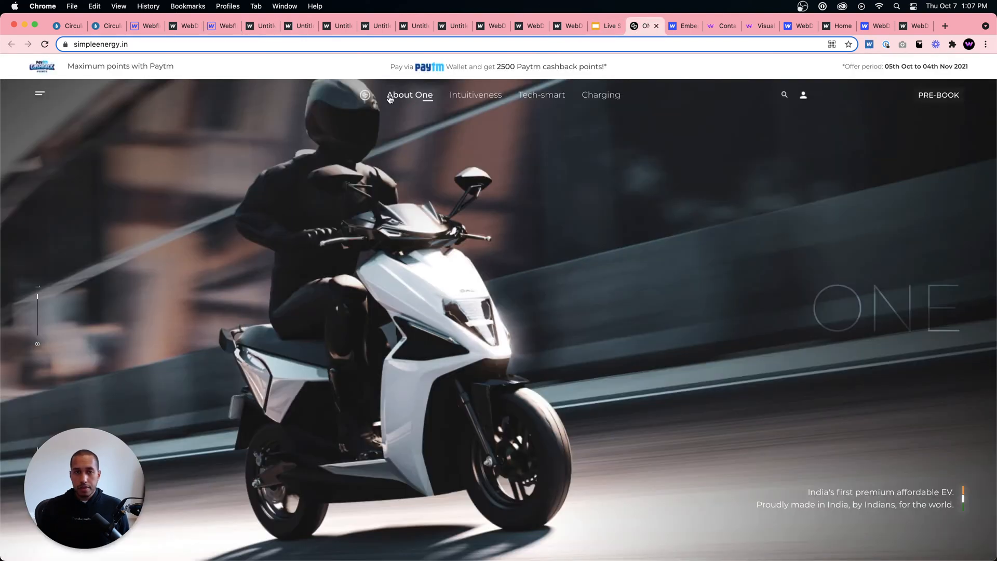
pyautogui.click(43, 44)
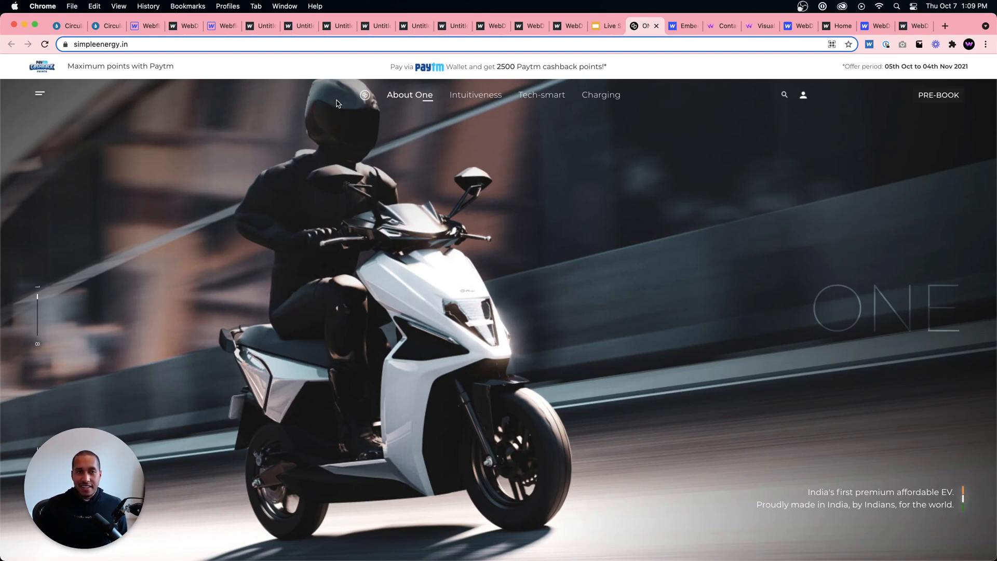
pyautogui.click(262, 27)
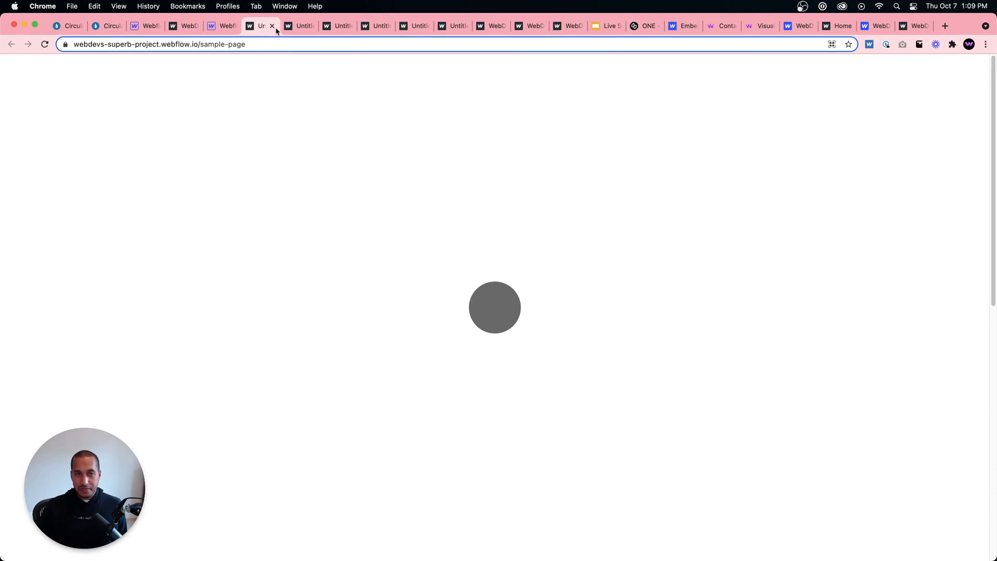
# - Open the published circular text site, reload it, and test the Enter button's transition to the welcome message
pyautogui.click(186, 31)
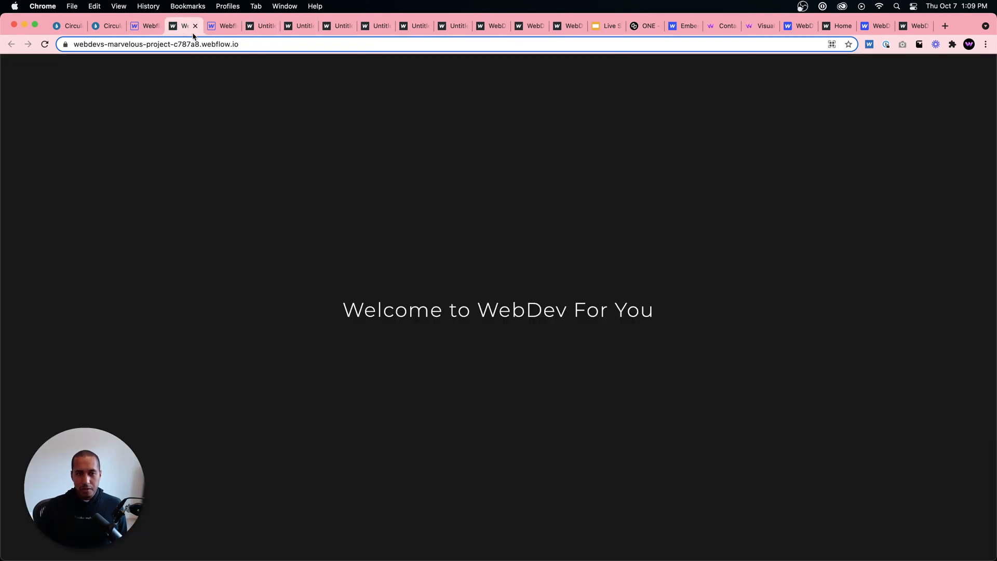
pyautogui.click(43, 44)
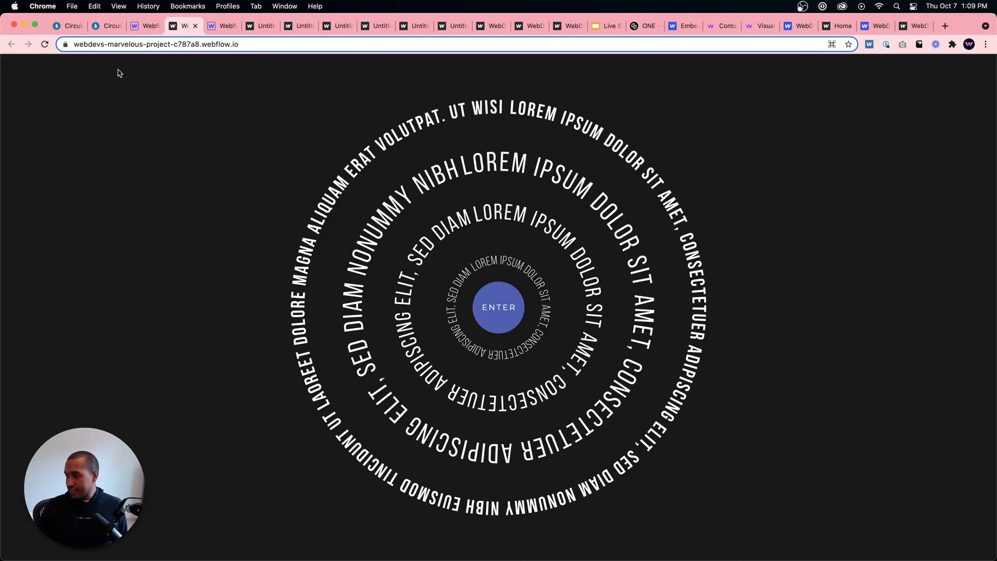
pyautogui.click(505, 313)
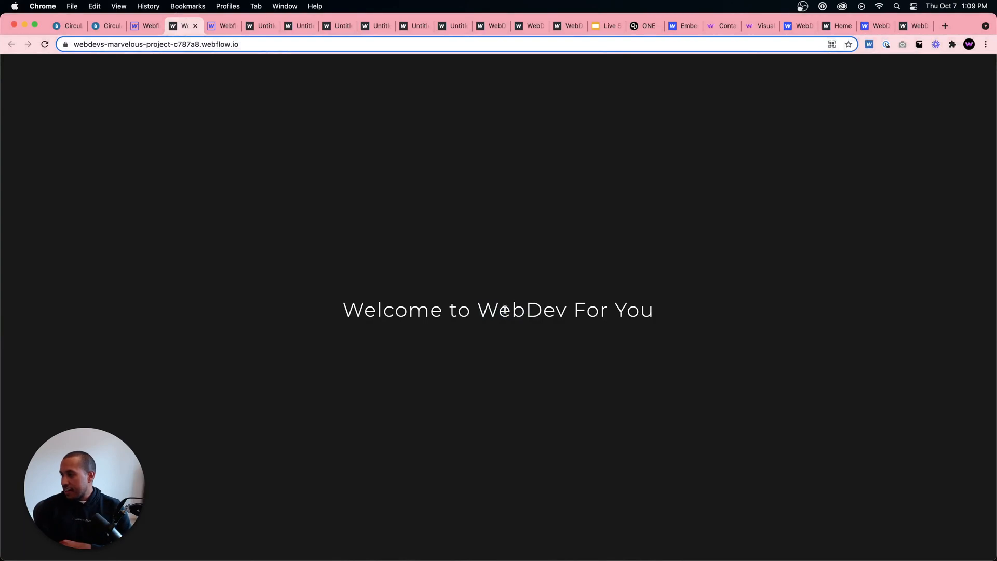